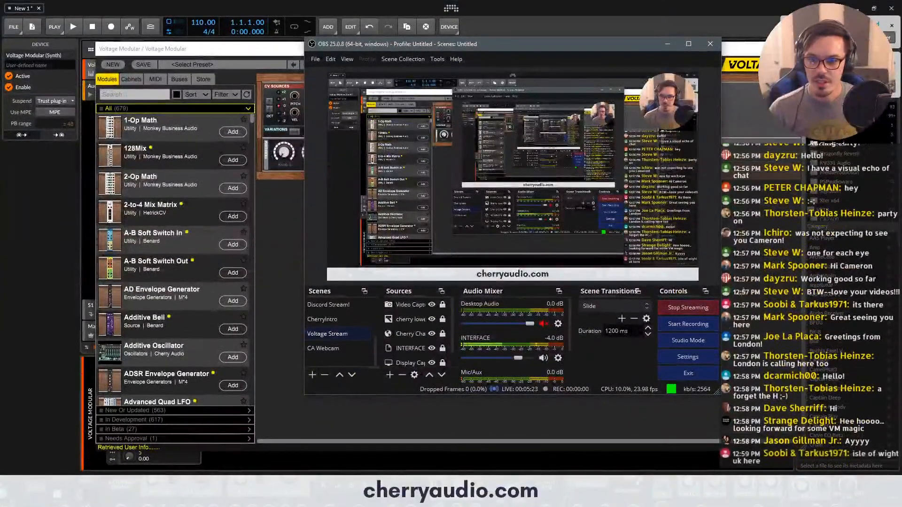
Bring the Voltage Modular window forward, find the Polymode module in the library and add it to the empty cabinet
click(745, 287)
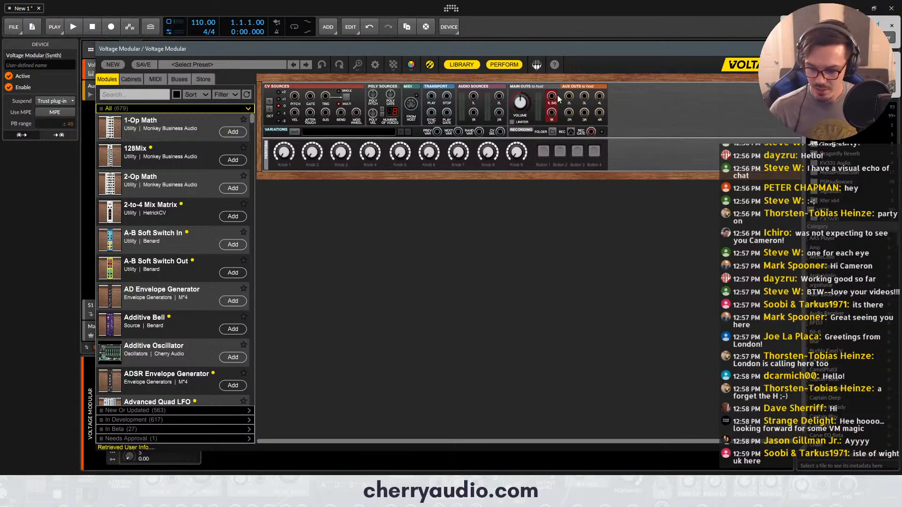
drag(576, 50, 557, 44)
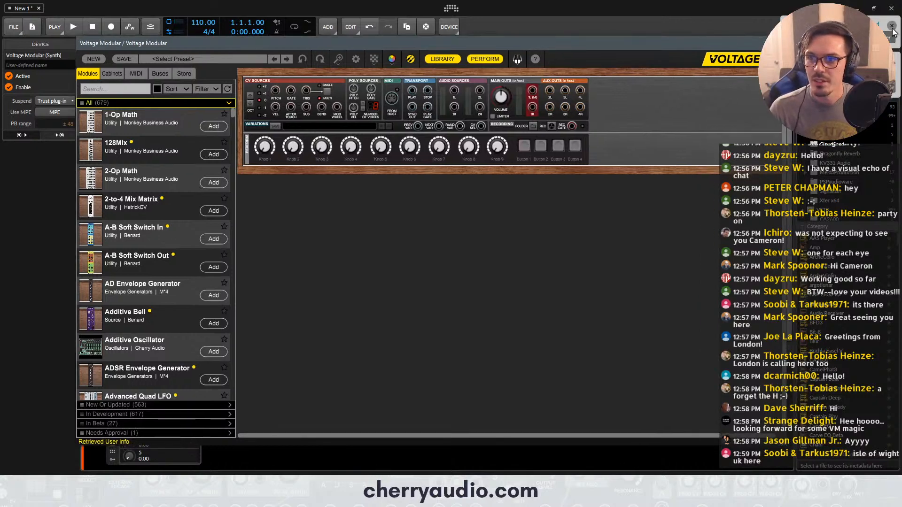
click(129, 94)
text(polymode)
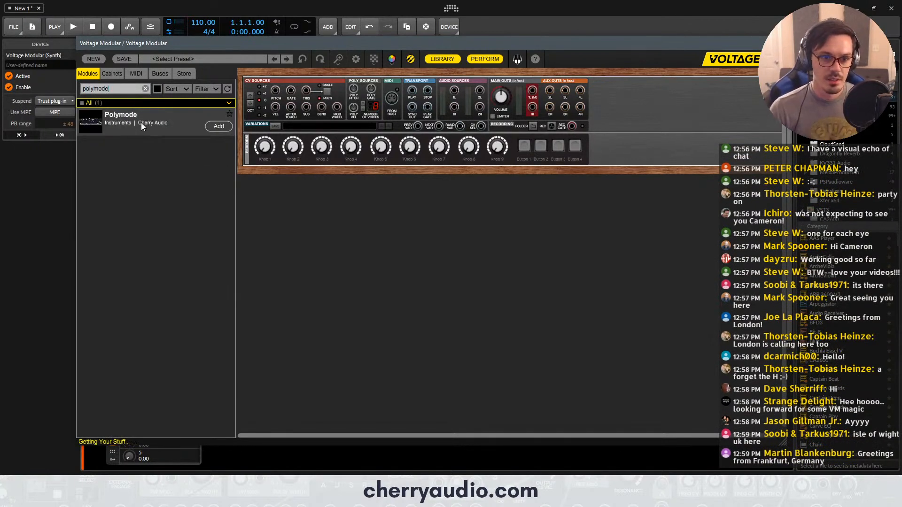
drag(141, 122, 517, 141)
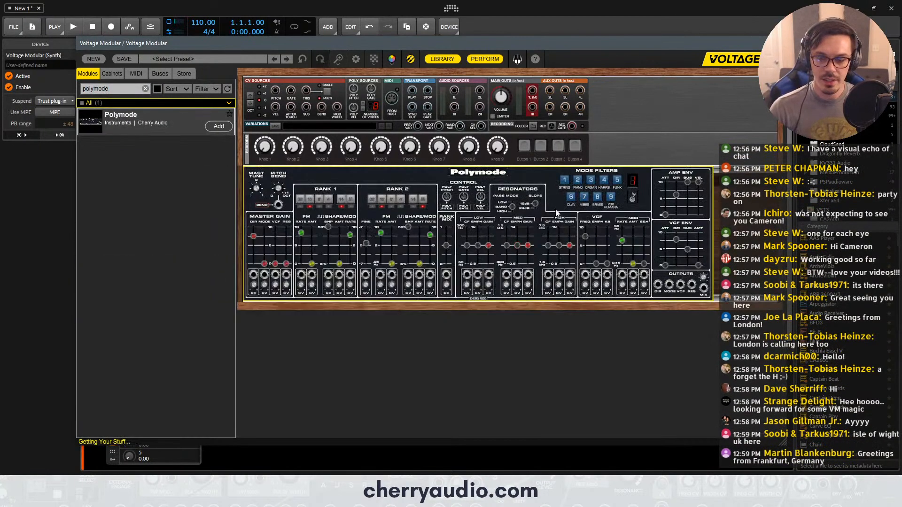
Patch Polymode's mix output to main out 1L and hide the module library to make room for the rack
drag(532, 92, 703, 288)
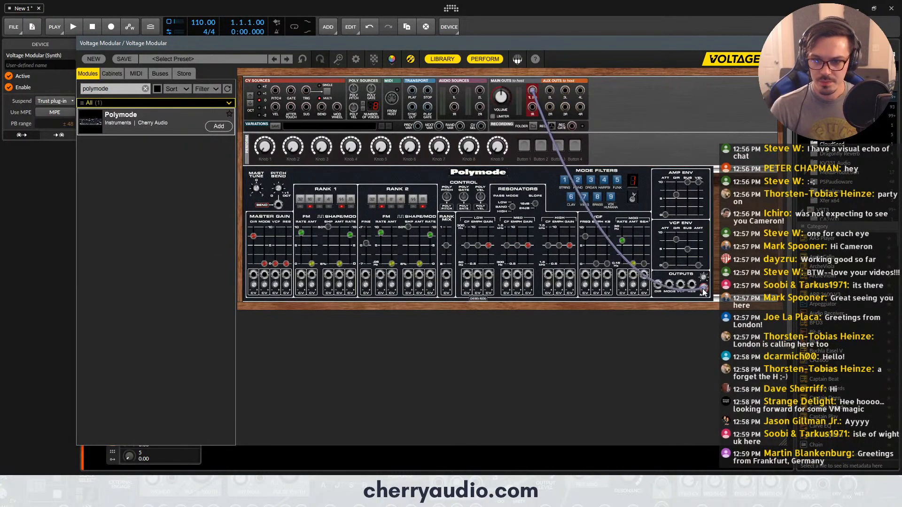
double_click(708, 283)
scroll(709, 120, down, 1)
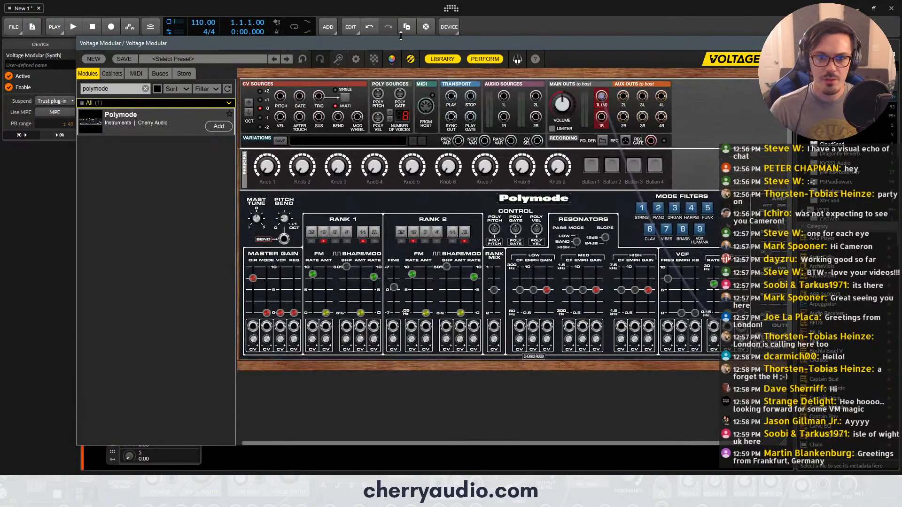
click(442, 59)
drag(502, 41, 500, 21)
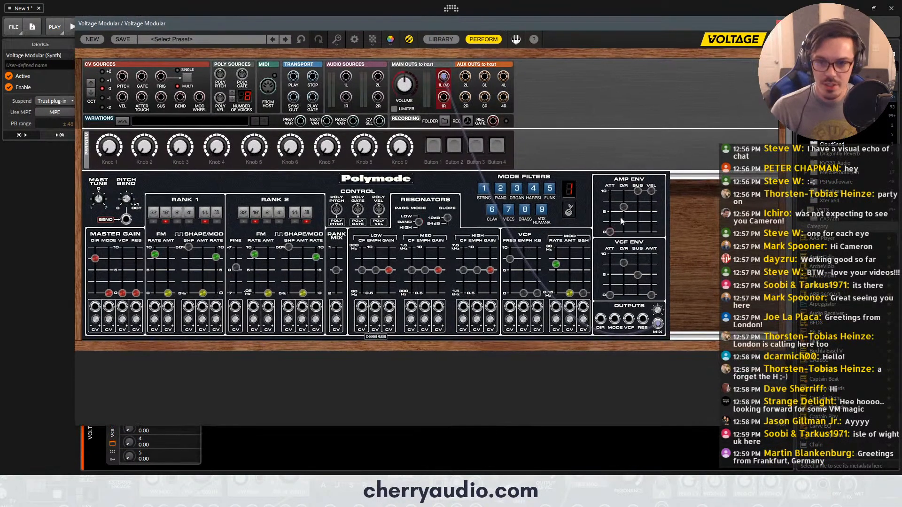
Shape Polymode's tone with amp envelope decay/release at minimum, a raised Mode gain, the Vox Humana mode filter and a slight Rank 2 fine detune
drag(625, 207, 631, 261)
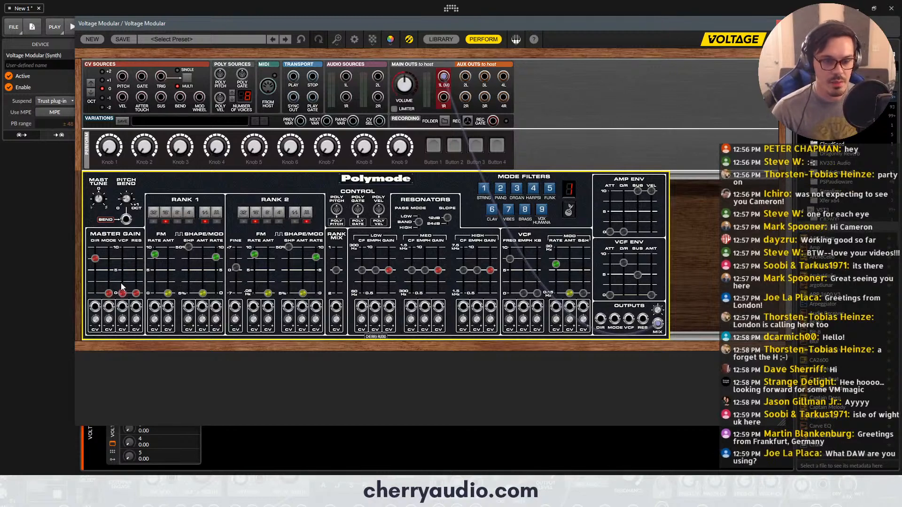
drag(108, 293, 109, 264)
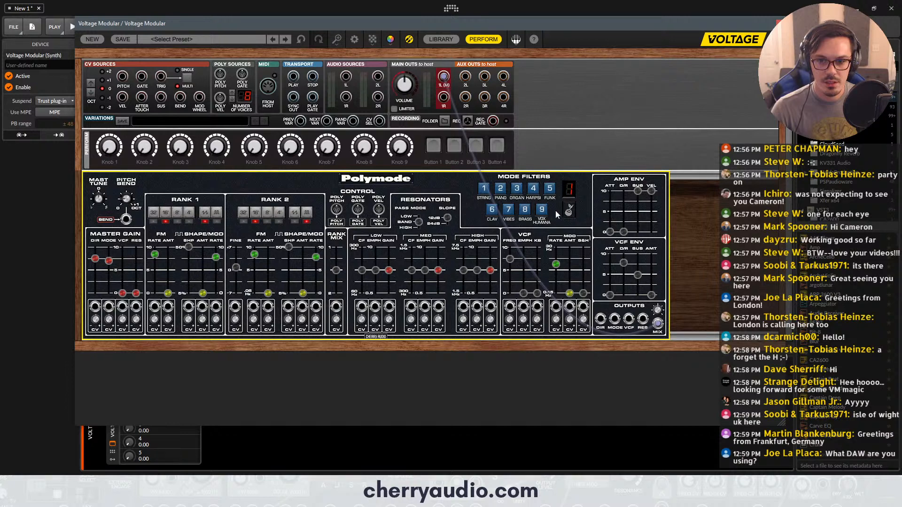
click(541, 210)
click(111, 264)
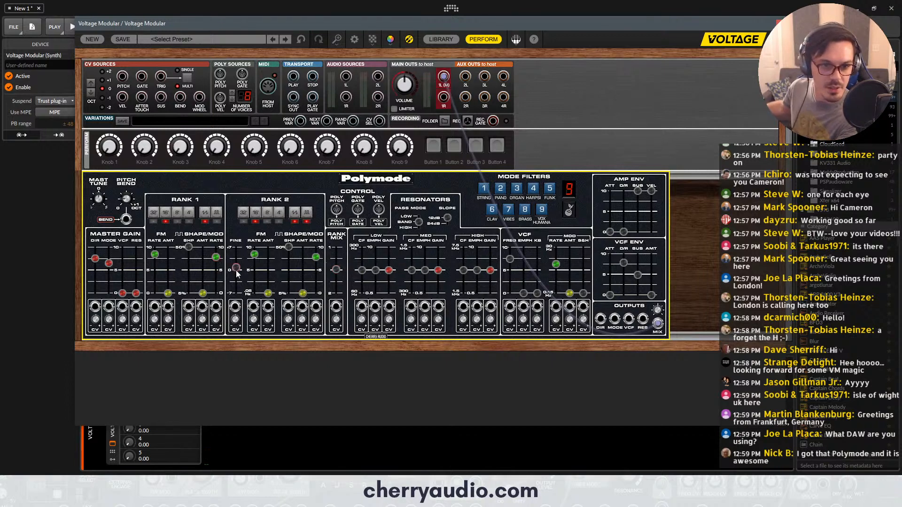
drag(239, 269, 239, 268)
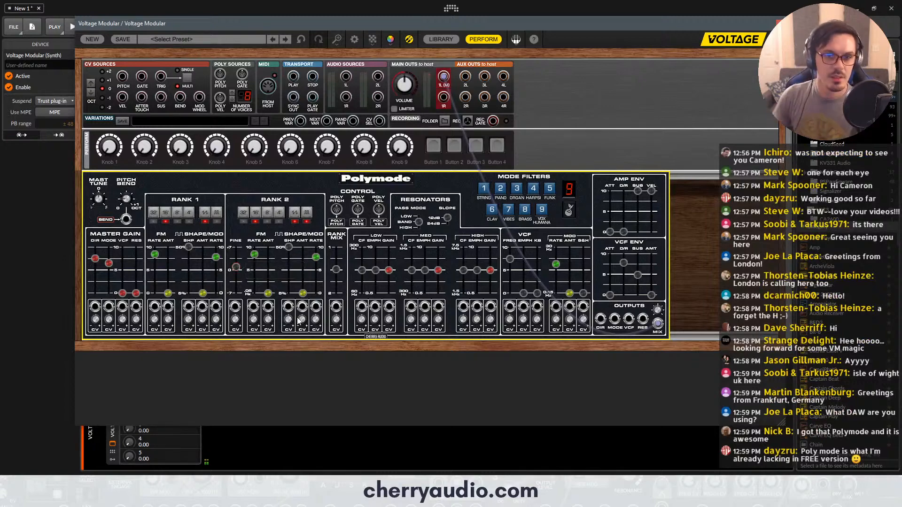
Add a Chorus-60 module after Polymode and move the main output cable to the chorus's L/M output, then hide the library
key(ctrl+f)
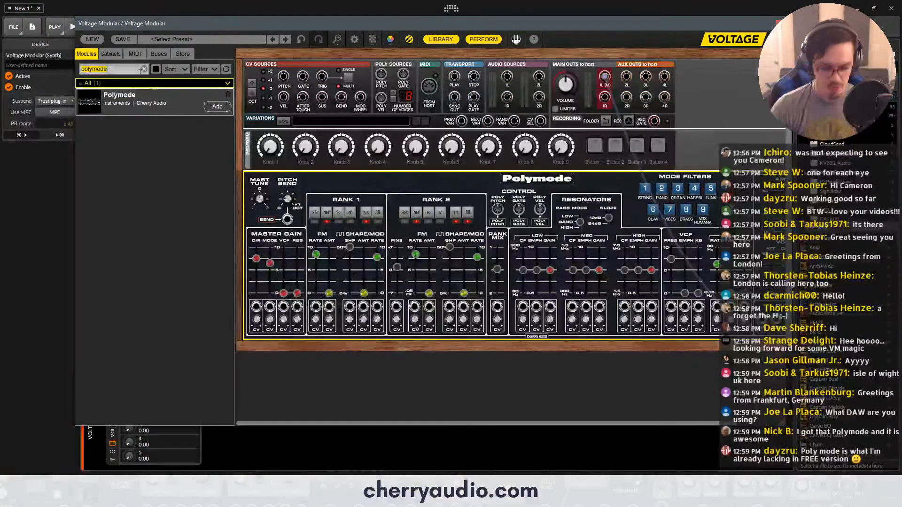
text(chor)
drag(138, 151, 762, 270)
scroll(719, 191, down, 3)
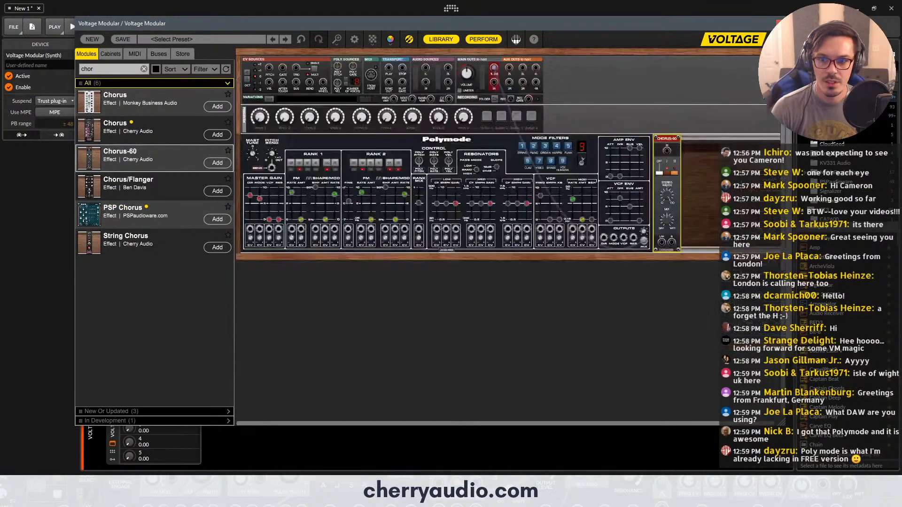
click(144, 69)
drag(643, 240, 662, 244)
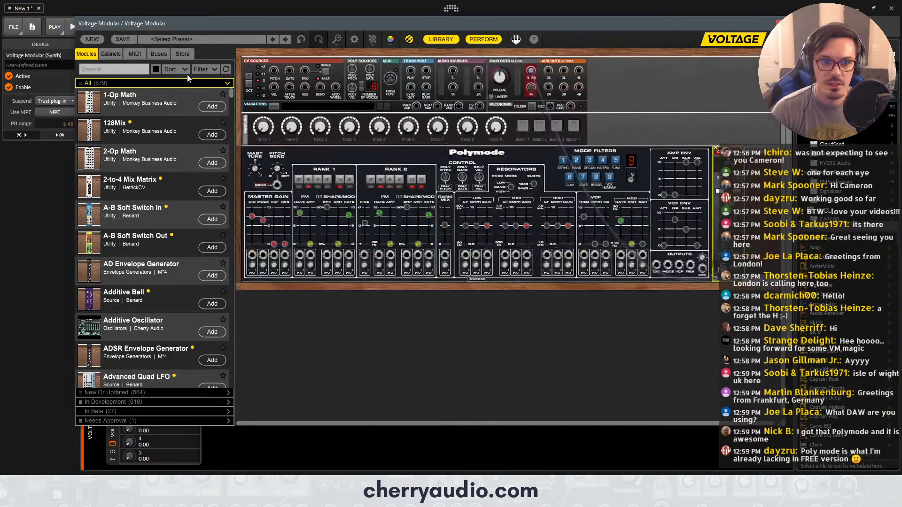
click(440, 40)
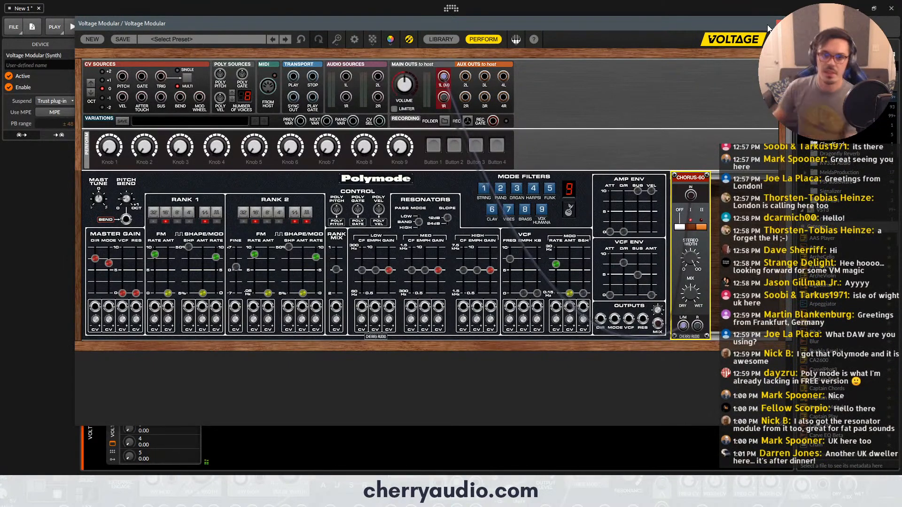
Close the plug-in window, set the project tempo to 105 BPM and play the transport briefly to check it
click(786, 23)
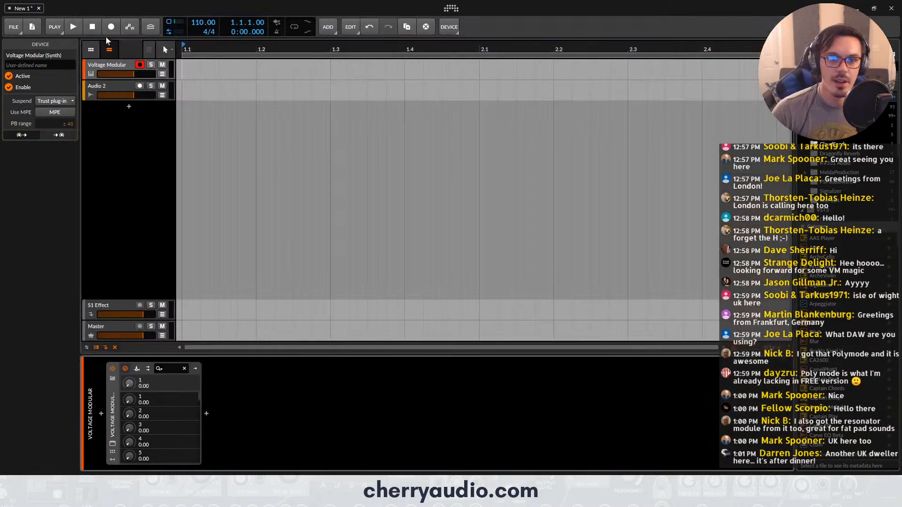
double_click(199, 22)
text(10)
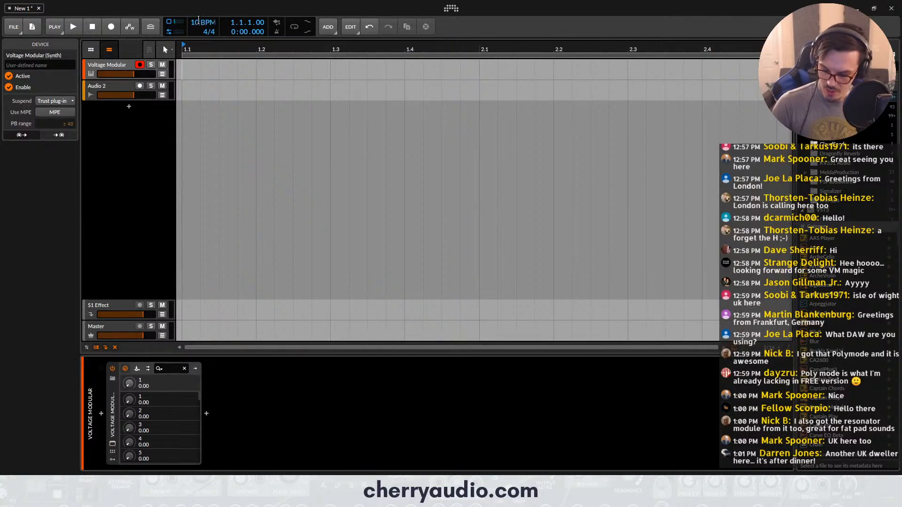
text(5)
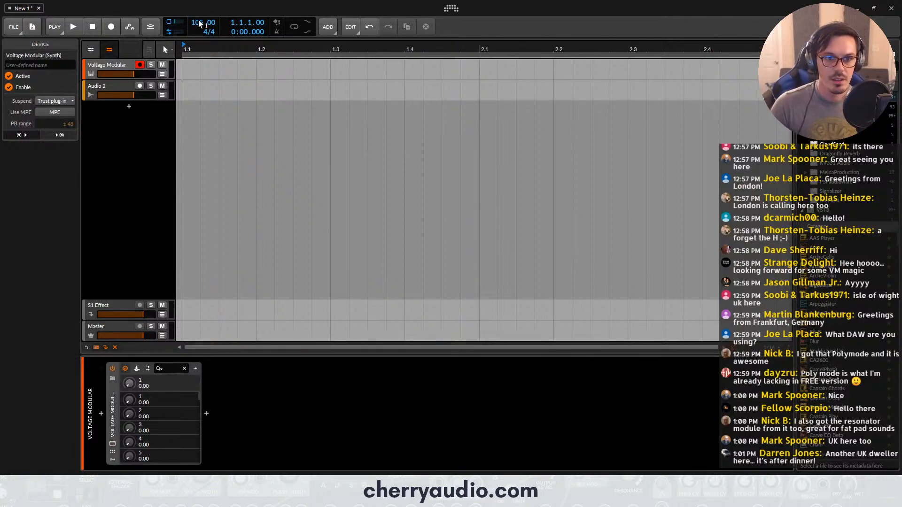
key(Return)
scroll(282, 108, down, 3)
key(space)
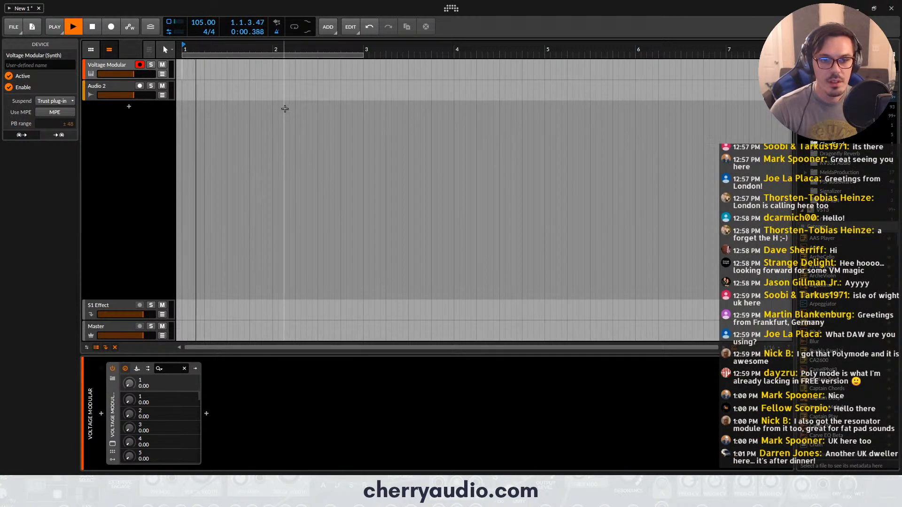
key(space)
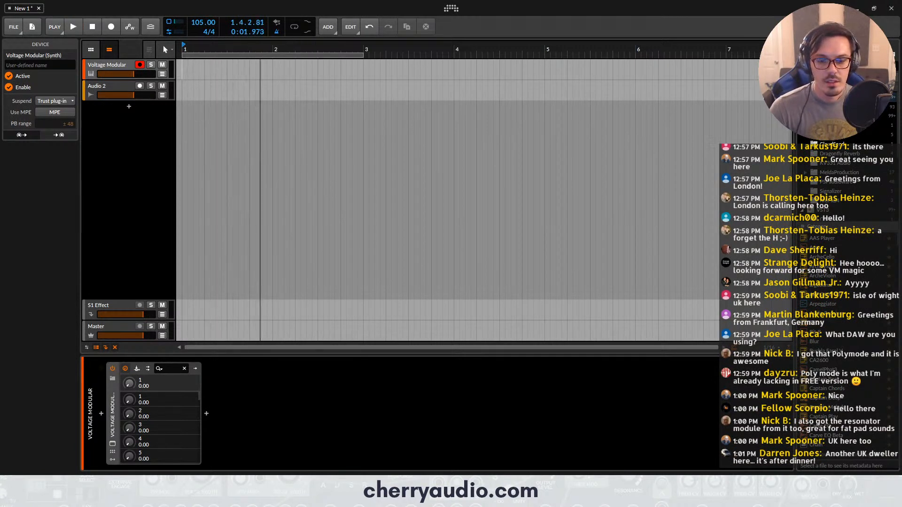
click(327, 498)
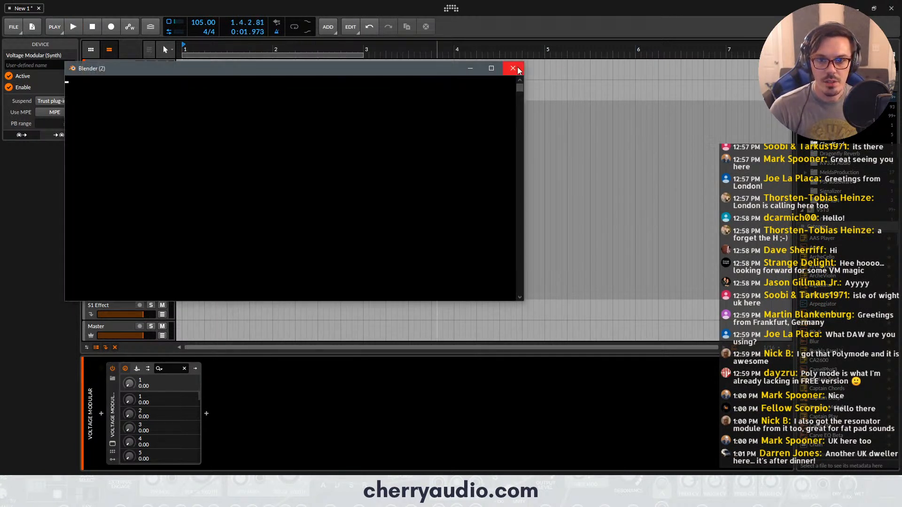
key(alt+Tab)
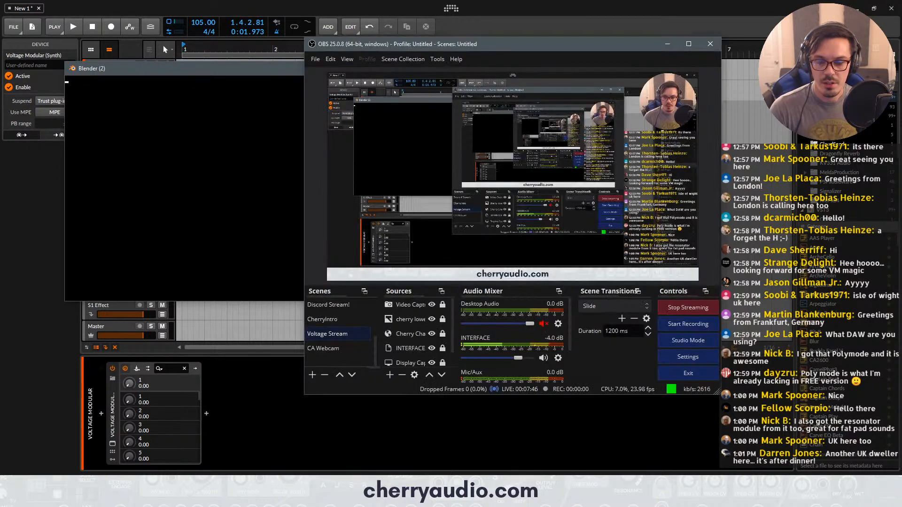
click(502, 5)
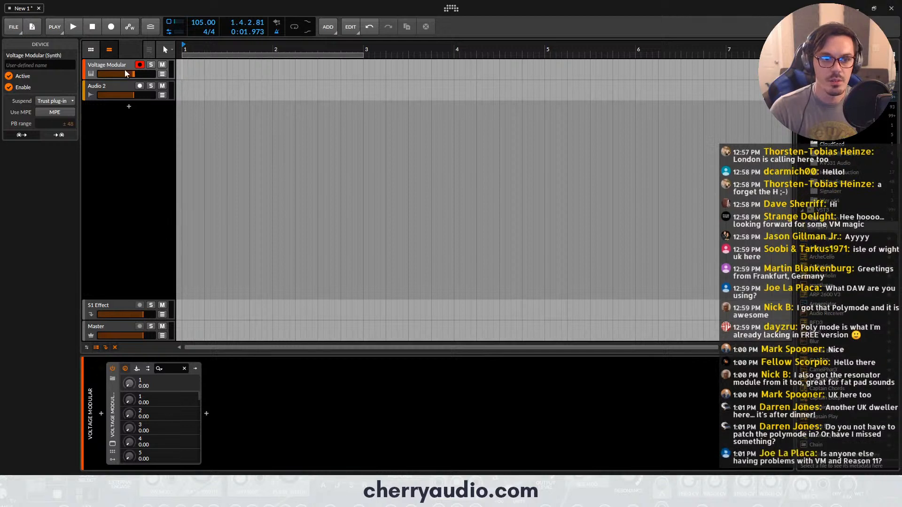
Record a chord progression on the Voltage Modular track, playing from bar 3 through bar 6
scroll(226, 202, down, 3)
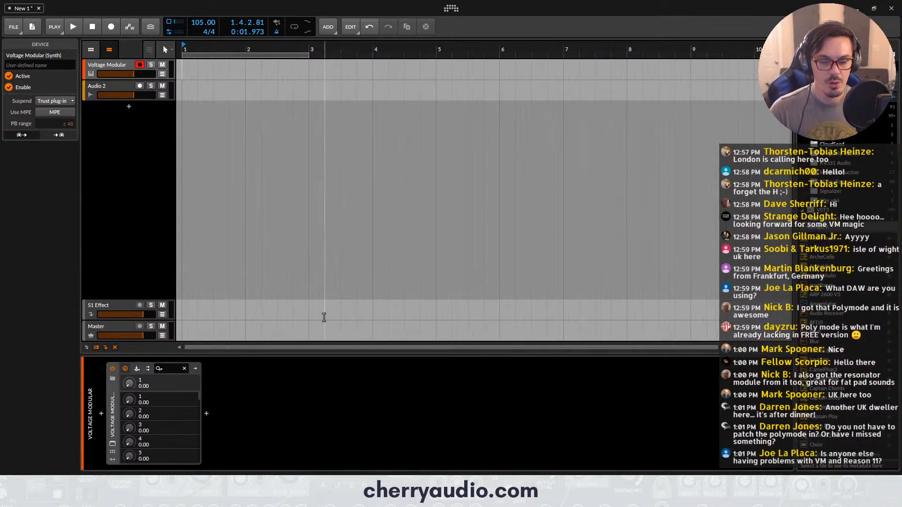
key(F9)
key(space)
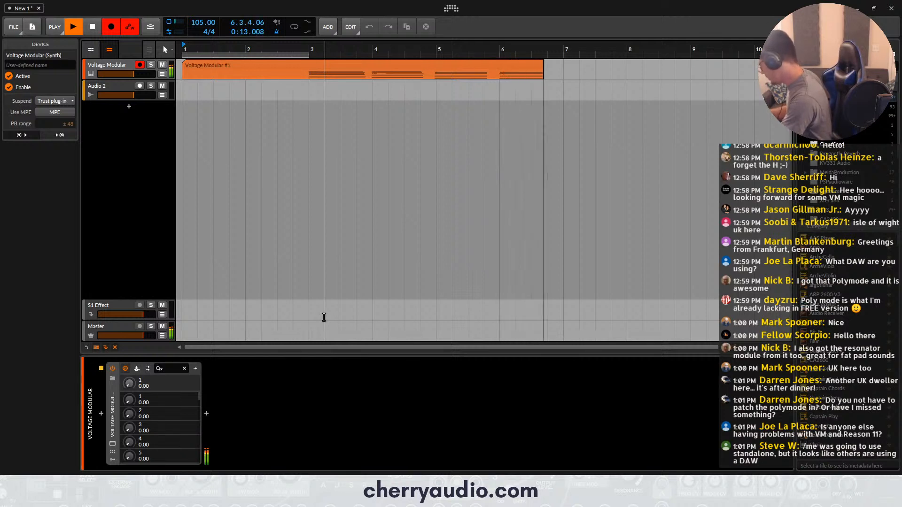
key(space)
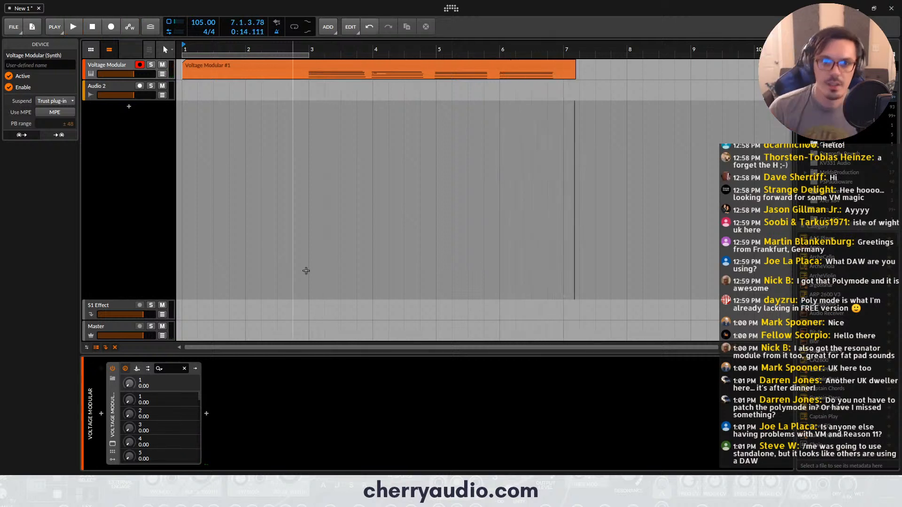
Split the recorded clip at bars 3 and 7 and delete the outer pieces, keeping only the four bars of chords
click(366, 66)
key(5)
click(310, 70)
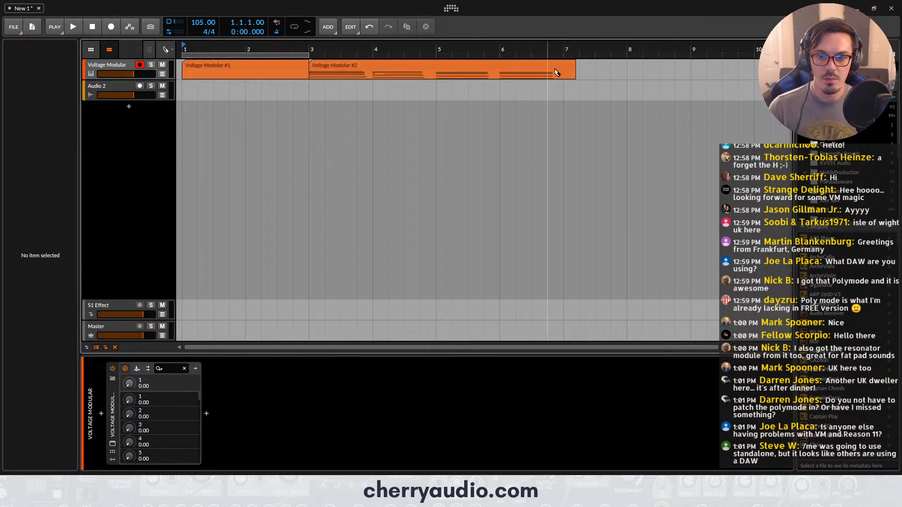
click(564, 69)
key(1)
click(569, 67)
key(Delete)
click(300, 67)
key(Delete)
Remove the stray short notes near bar 4 in the chord clip, extend the late C#3 note back to 4.1.1 and play the clip
click(384, 65)
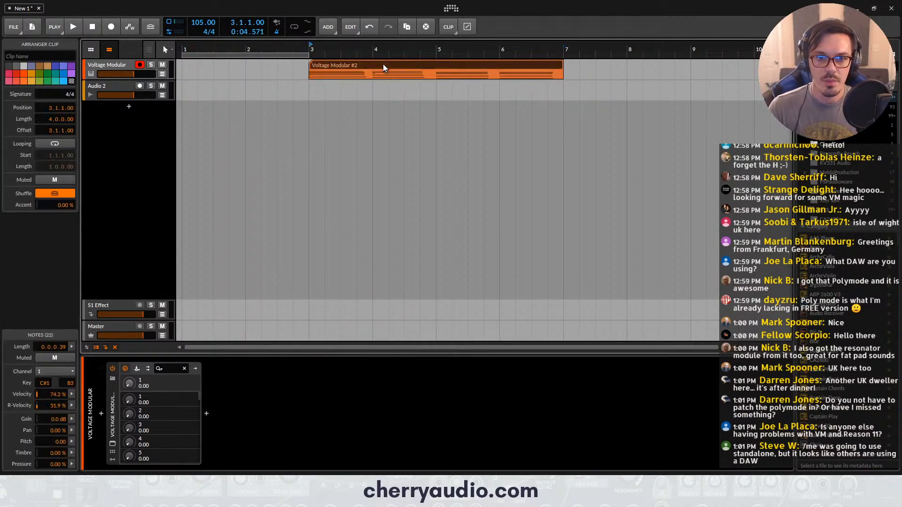
double_click(384, 68)
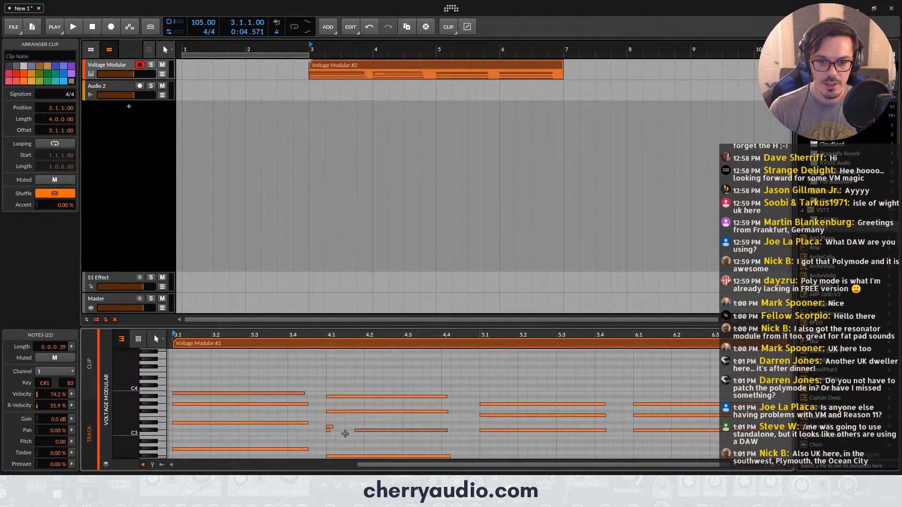
click(342, 432)
scroll(343, 428, down, 3)
click(358, 397)
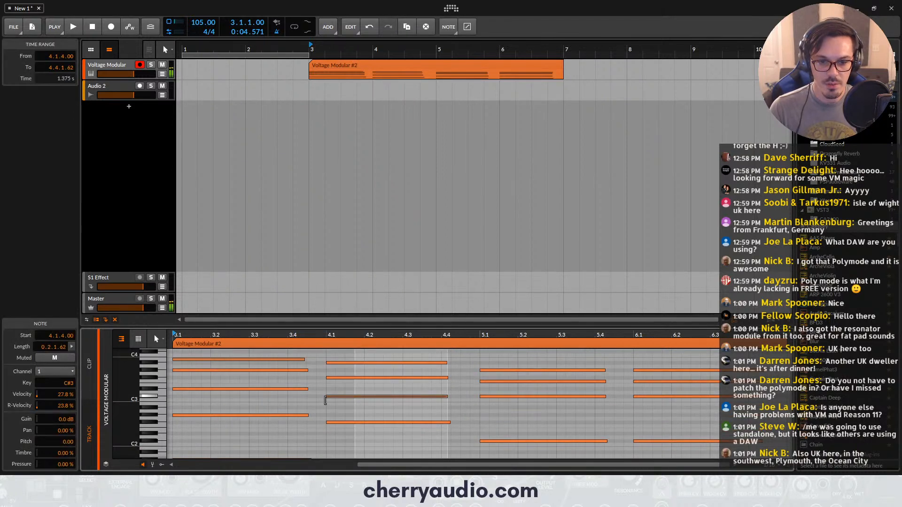
drag(325, 400, 326, 401)
key(space)
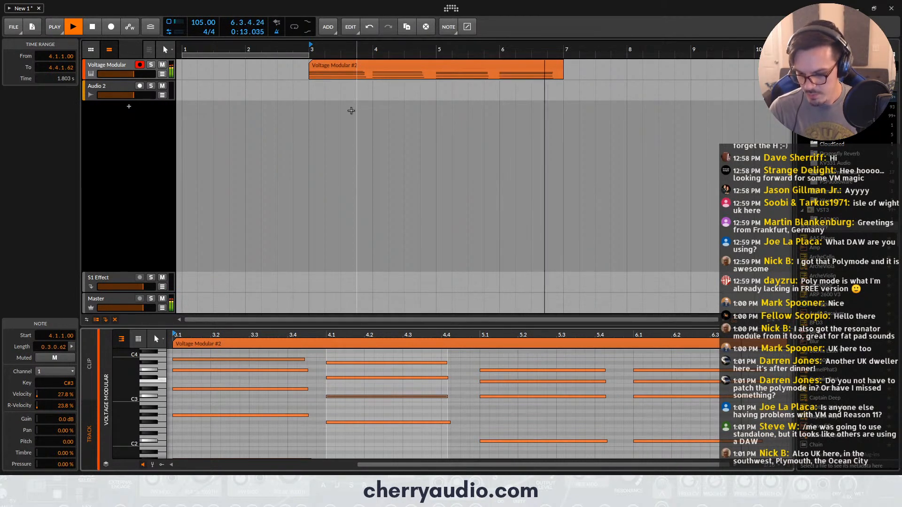
key(space)
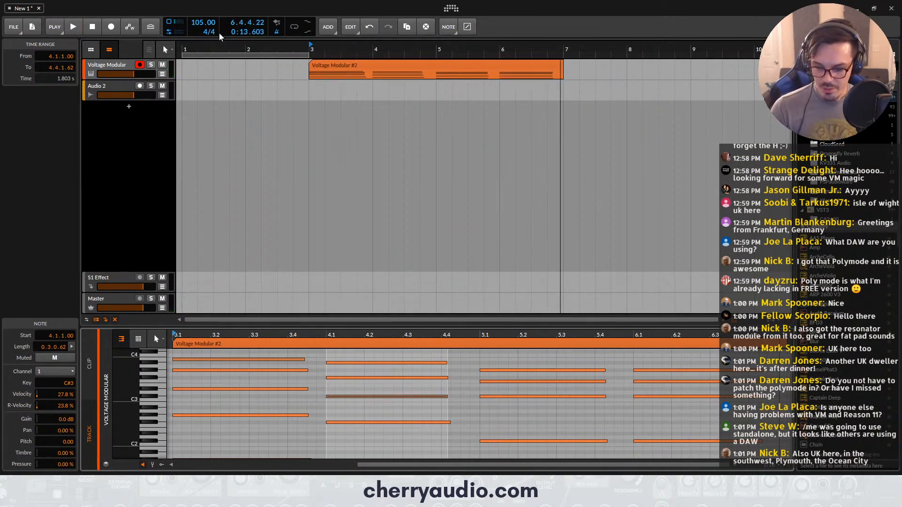
Reopen the track's Voltage Modular window and patch the poly pitch, gate and velocity sources to Polymode's matching control inputs
click(116, 66)
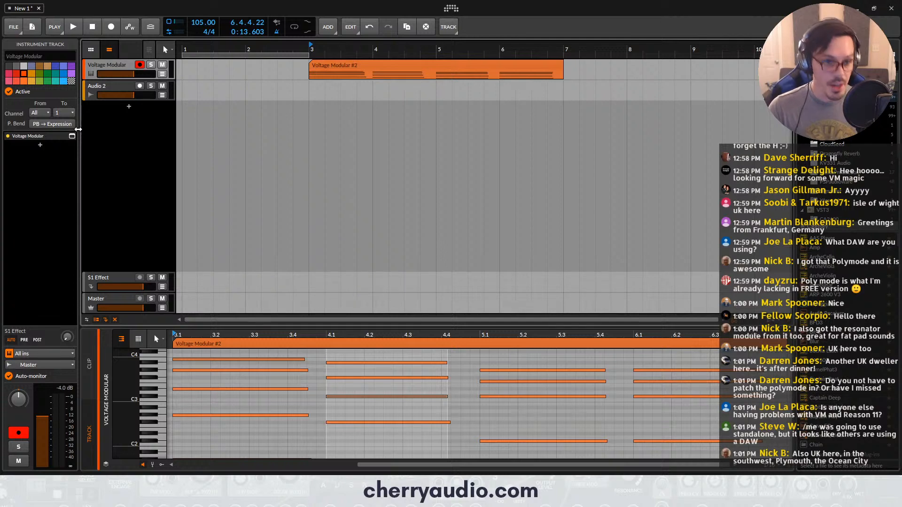
click(72, 136)
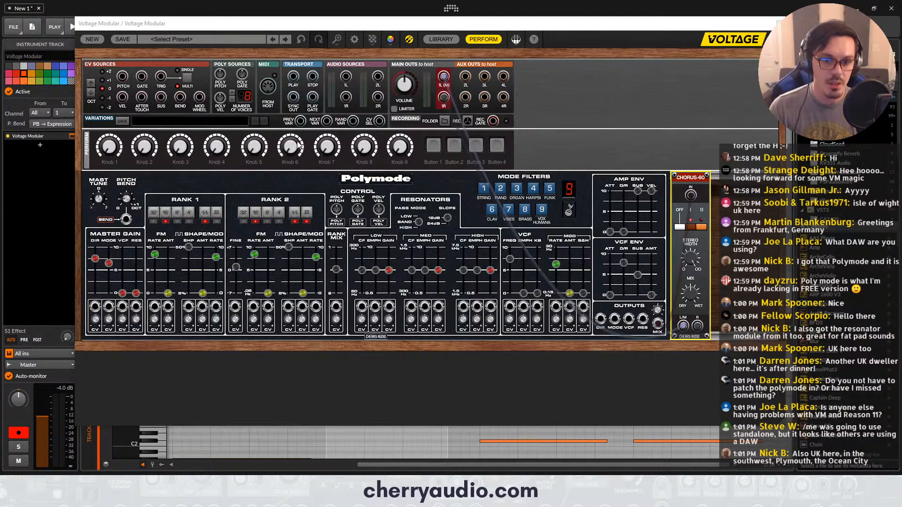
drag(219, 75, 379, 209)
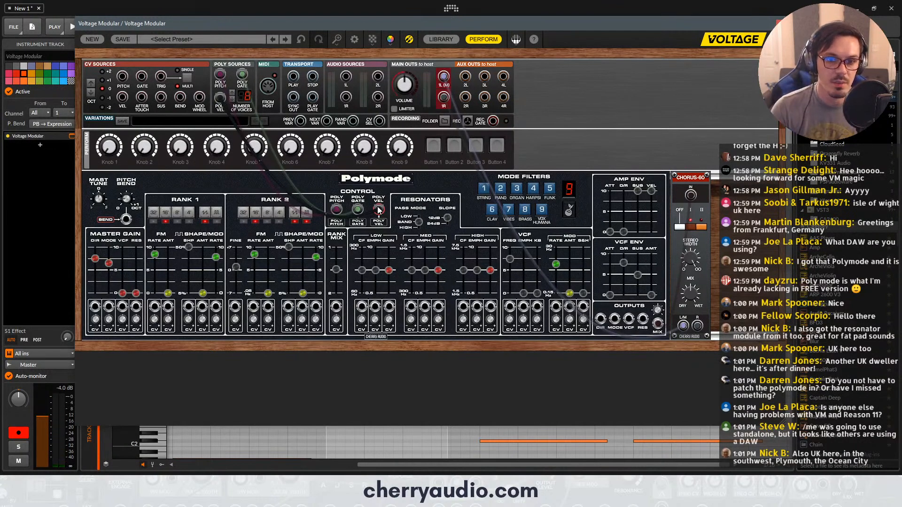
Remove the poly pitch, gate and velocity cables from Polymode's control inputs and close the Voltage Modular window
click(362, 219)
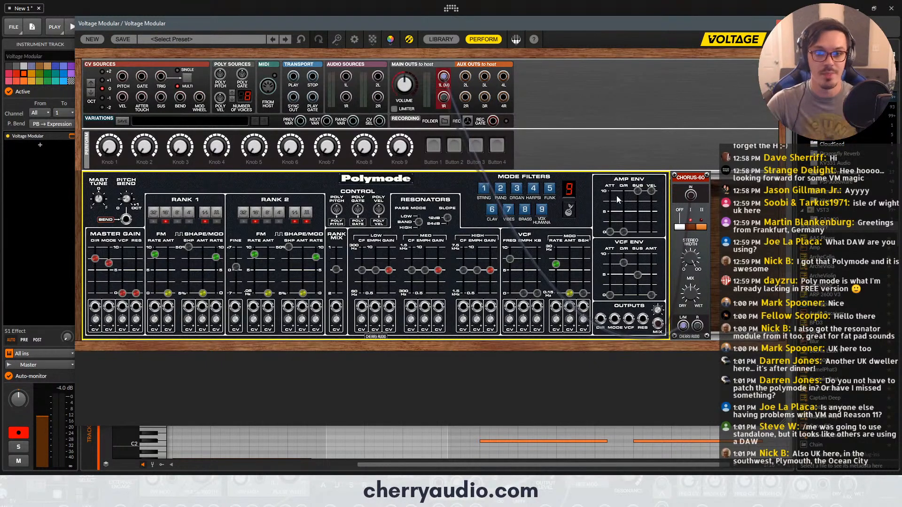
click(781, 23)
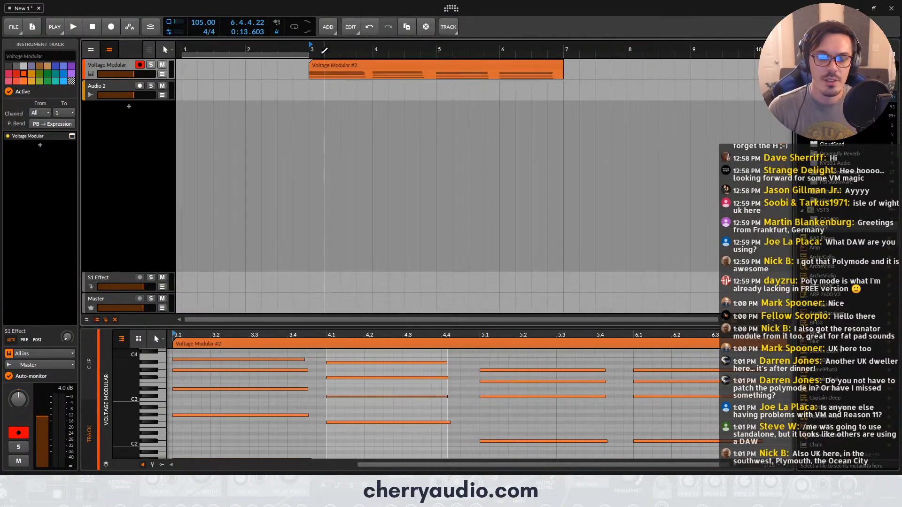
Delete the Audio 2 track and add a new instrument track loaded with Voltage Modular
click(118, 88)
key(Delete)
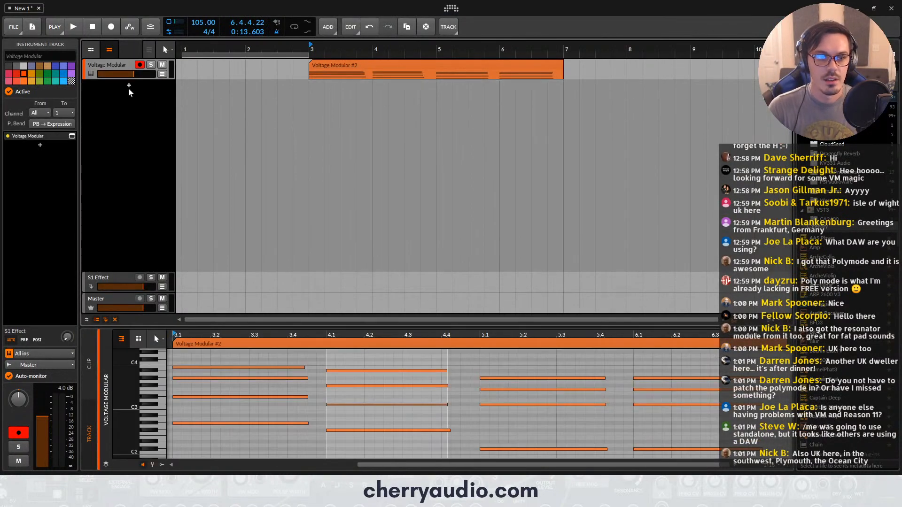
click(128, 87)
text(vol)
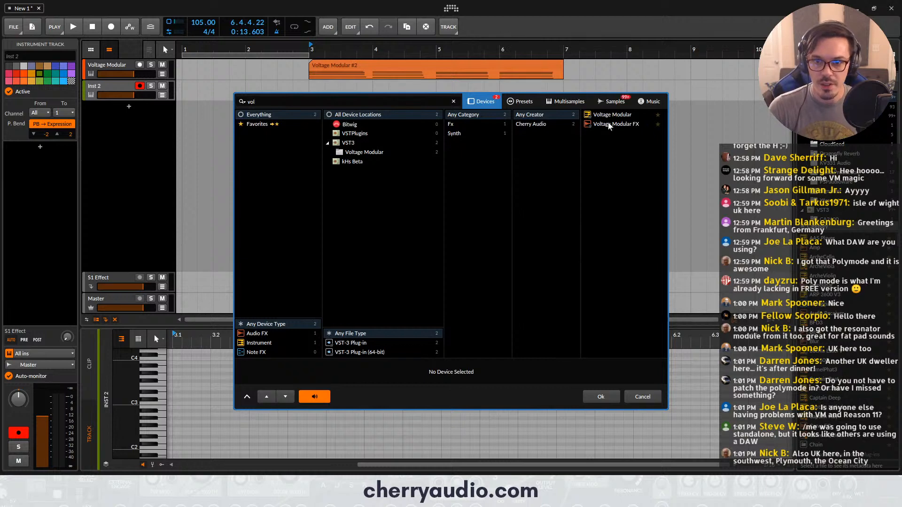
double_click(608, 115)
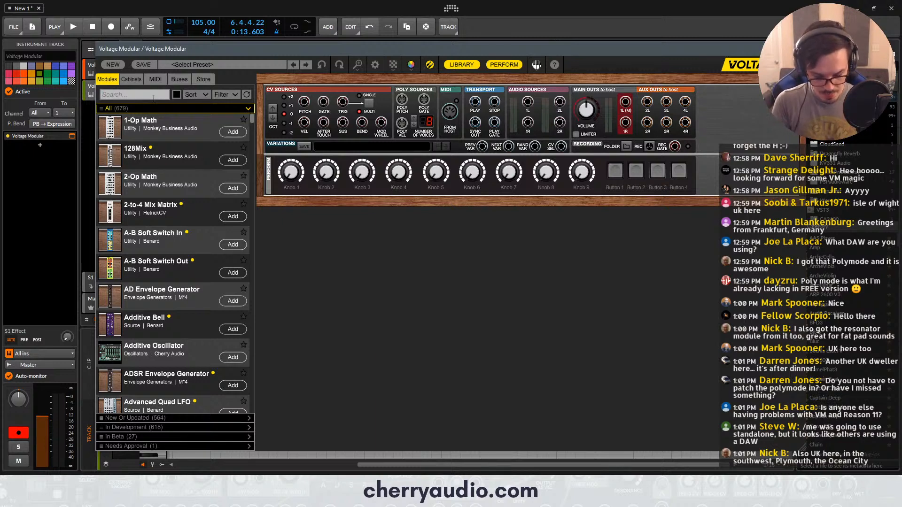
Add a SynthVoice module to the rack and place an Arpeggiator module in front of it
click(153, 96)
text(voic)
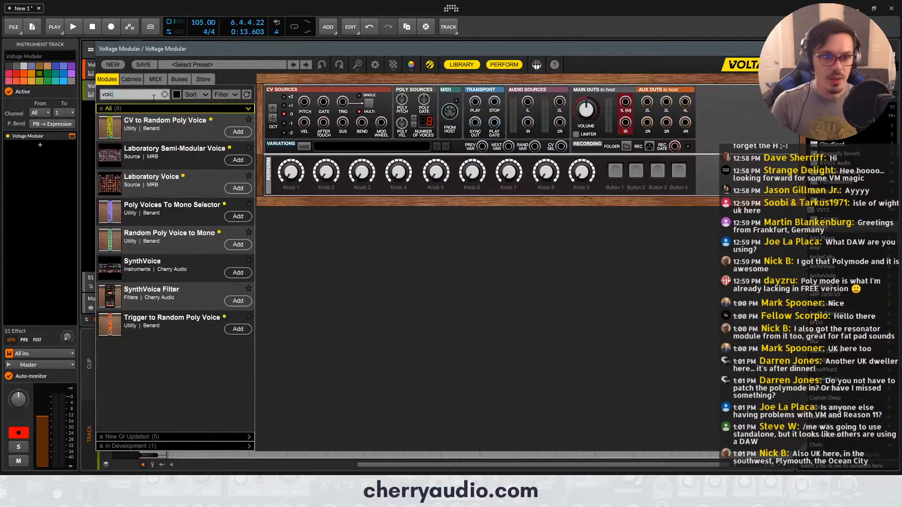
drag(182, 270, 421, 257)
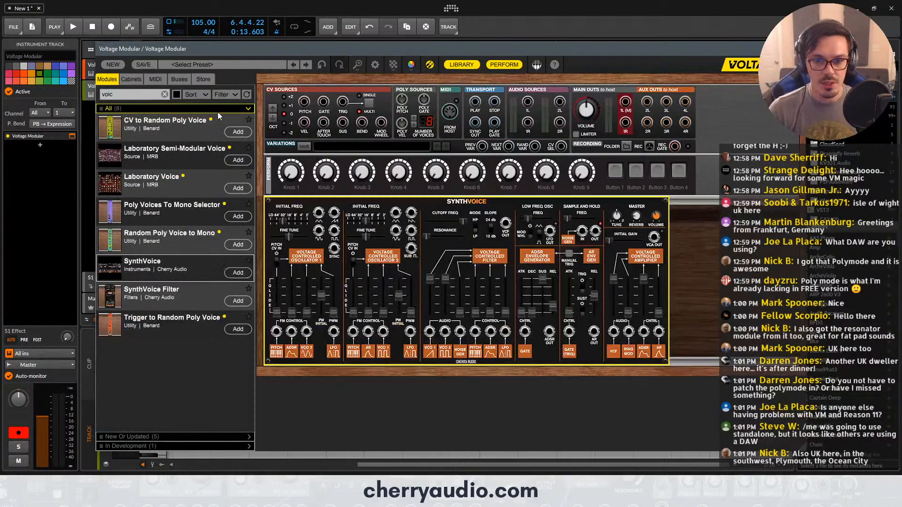
click(164, 94)
click(703, 302)
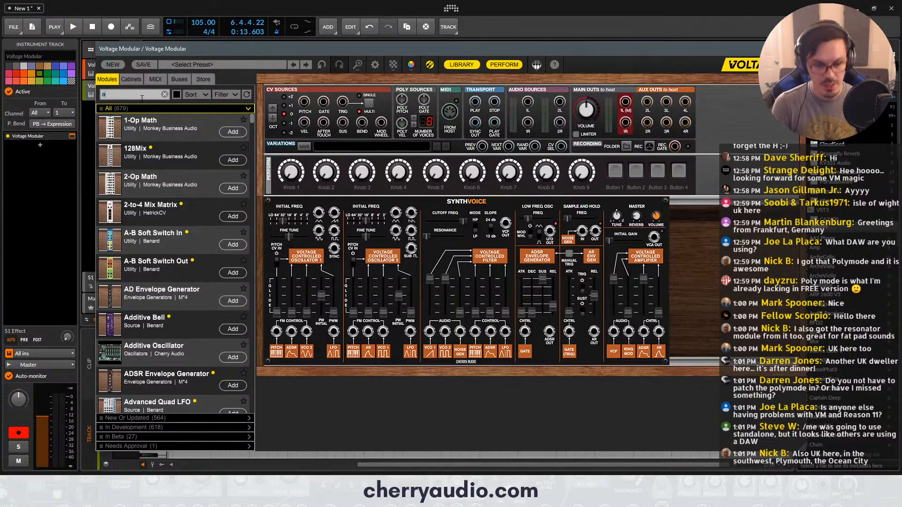
text(rp)
double_click(174, 126)
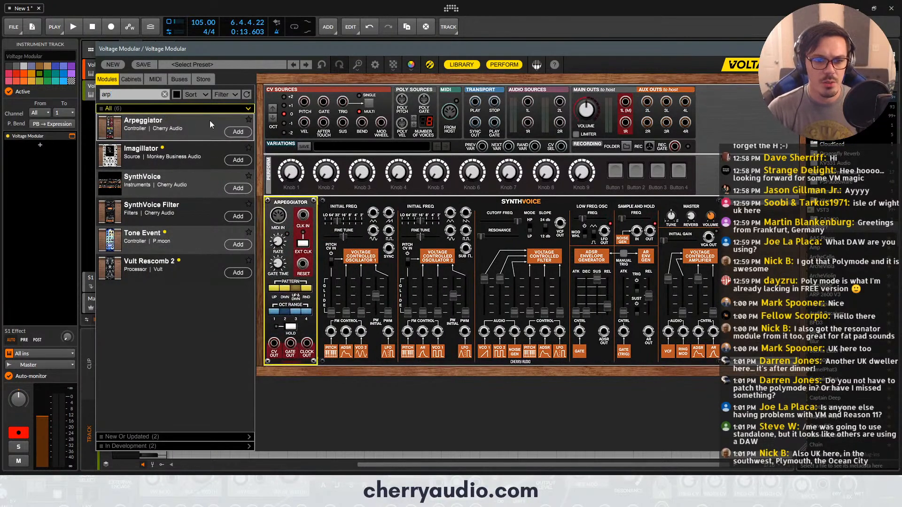
Search the module library for "sync div" and place the Sync Divider before the Arpeggiator
click(142, 94)
text(sync)
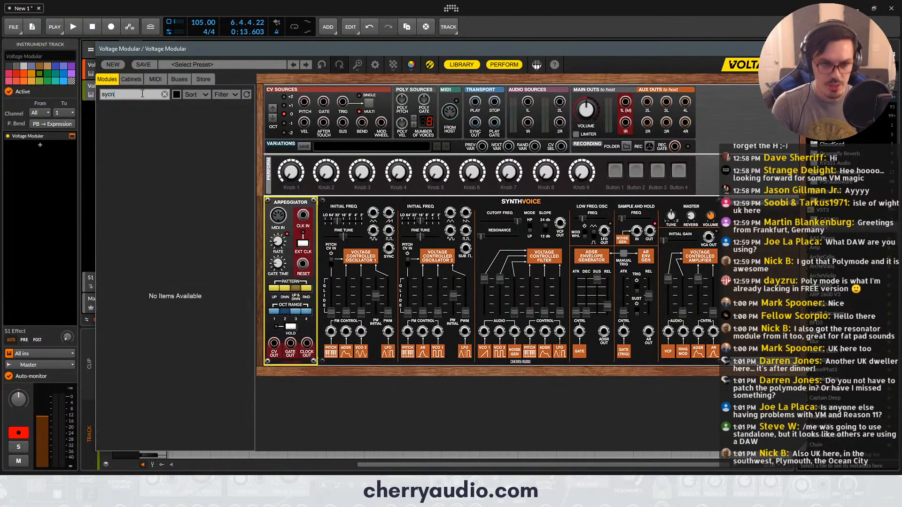
text( mdiv)
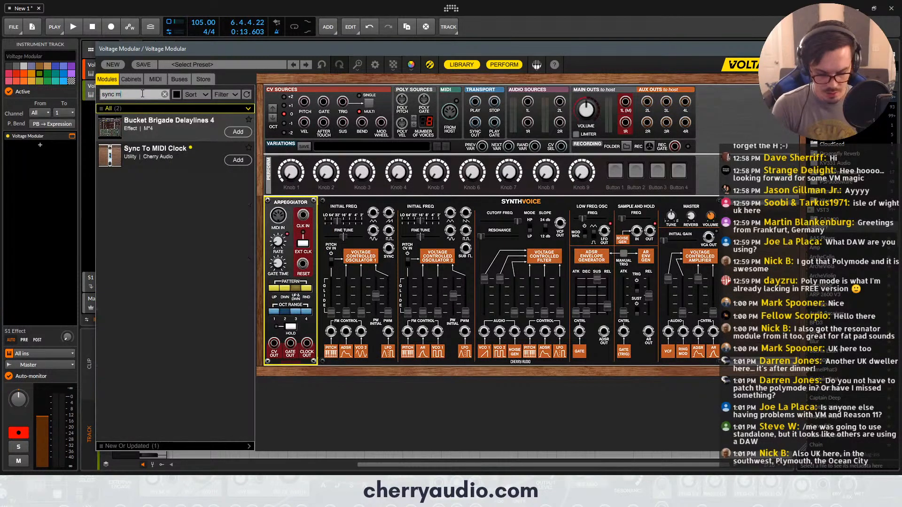
key(BackSpace)
key(BackSpace)
text(div)
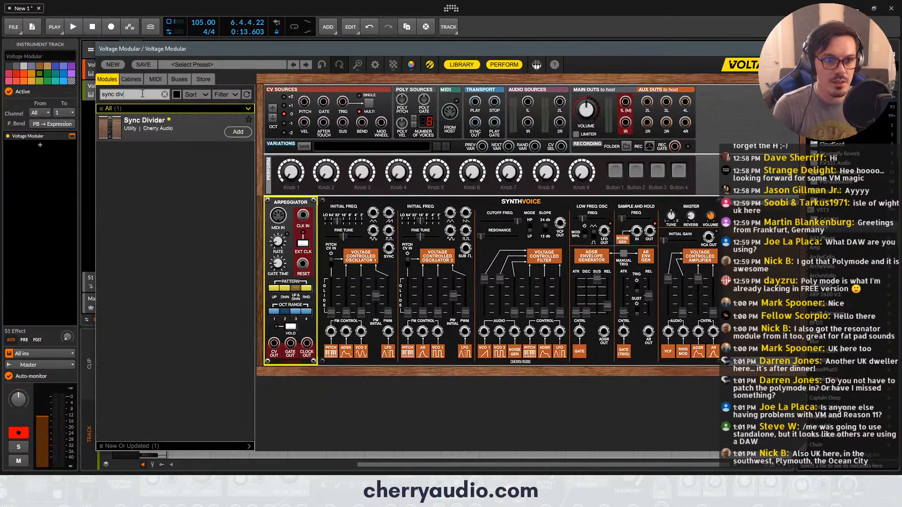
drag(157, 129, 271, 272)
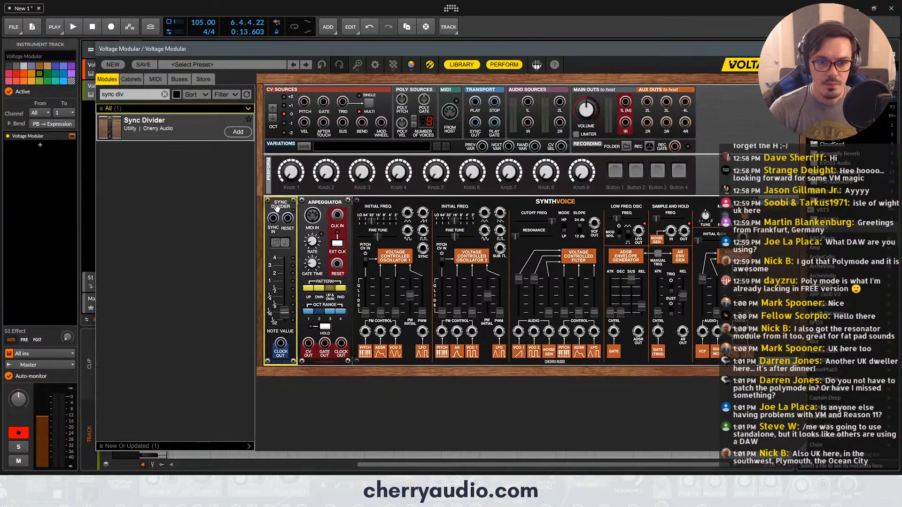
Patch Sync Out through the Sync Divider to the Arpeggiator's external clock, and feed its reset and MIDI inputs from transport Play and the host
drag(476, 124, 290, 223)
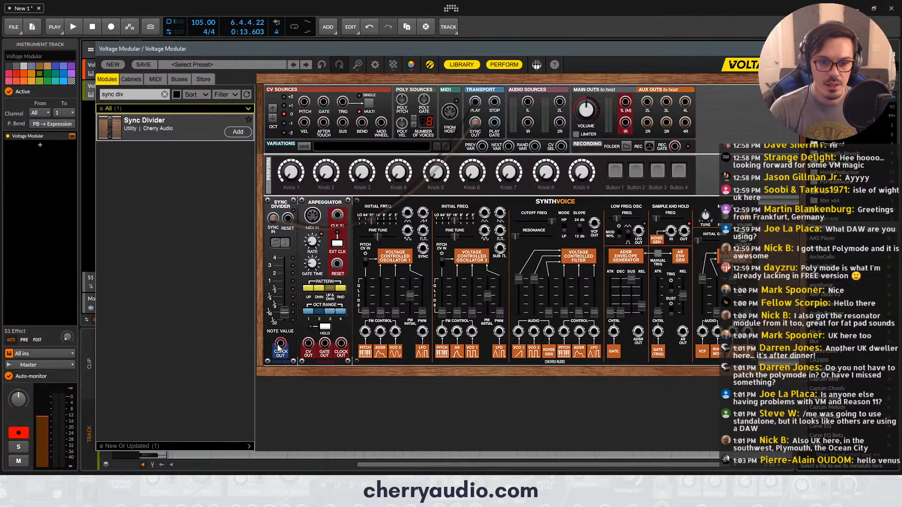
drag(281, 345, 337, 215)
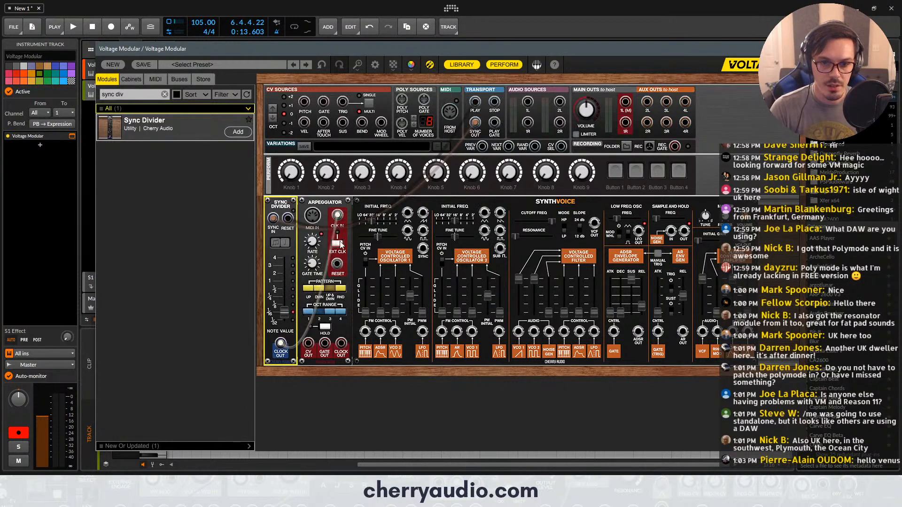
click(339, 245)
drag(337, 264, 312, 215)
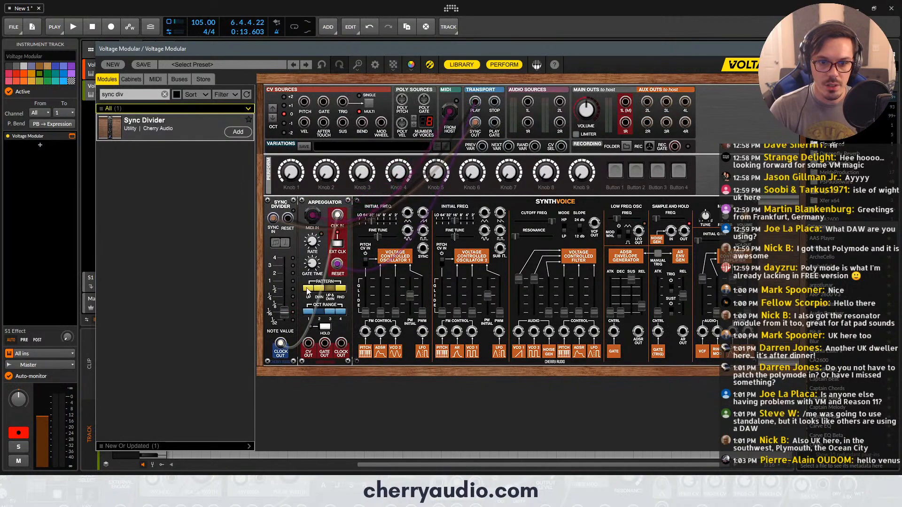
Patch the Arpeggiator's CV and gate outputs into SynthVoice, lower the ADSR sustain and connect the VCA output to main output 1L
drag(324, 343, 614, 331)
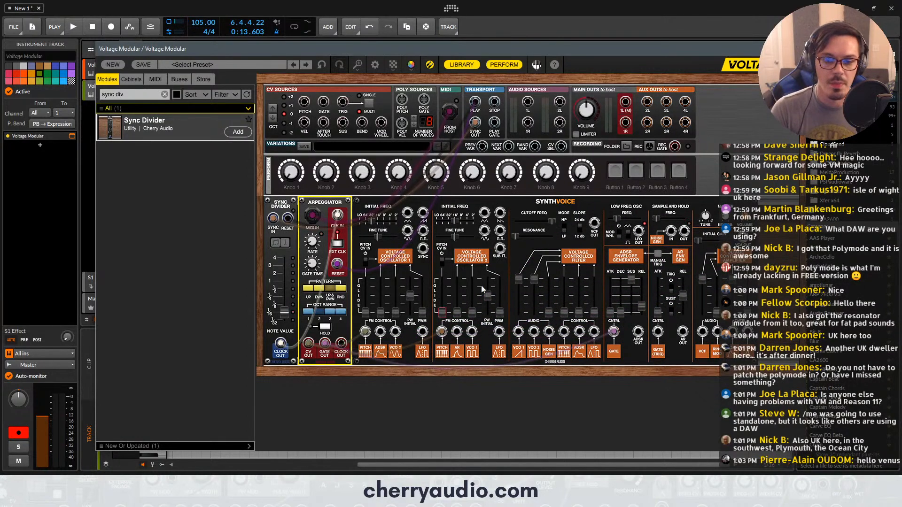
drag(631, 281, 642, 305)
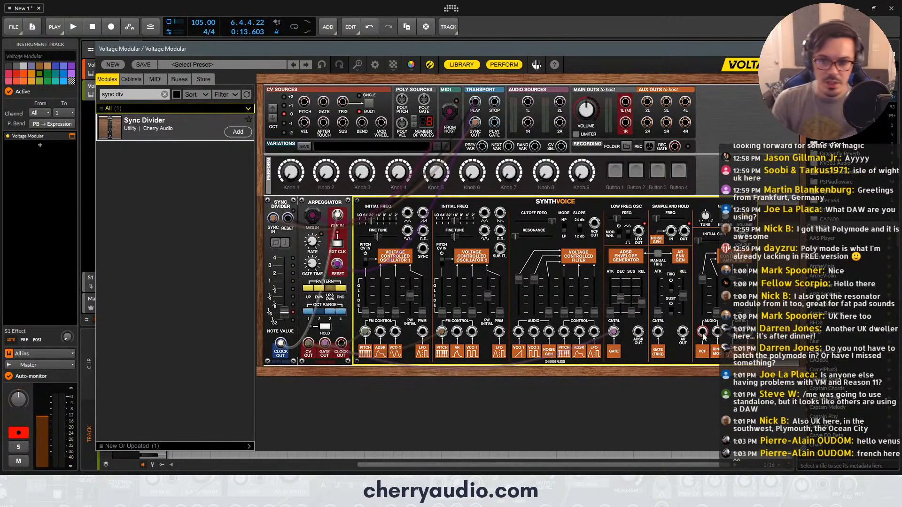
drag(744, 236, 626, 102)
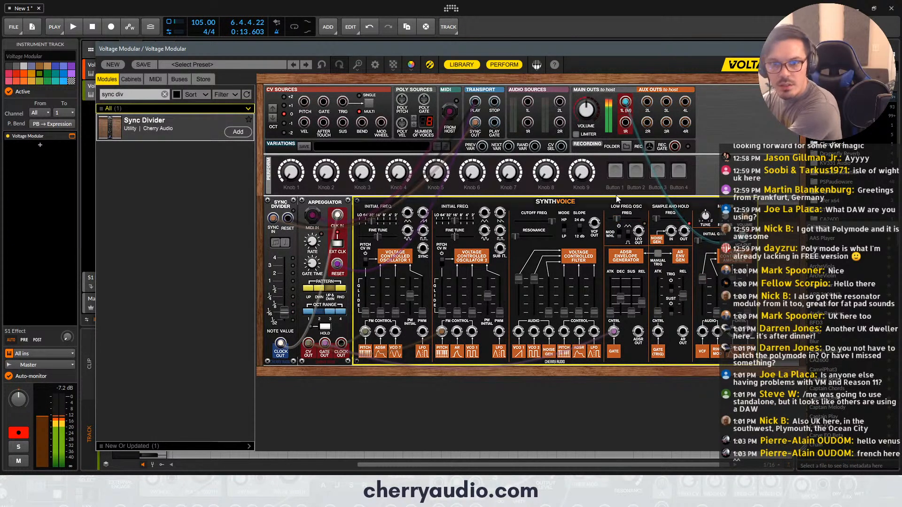
Set the Arpeggiator's octave range to 1, then lower SynthVoice's filter cutoff and raise its resonance and ADSR modulation slightly
click(310, 313)
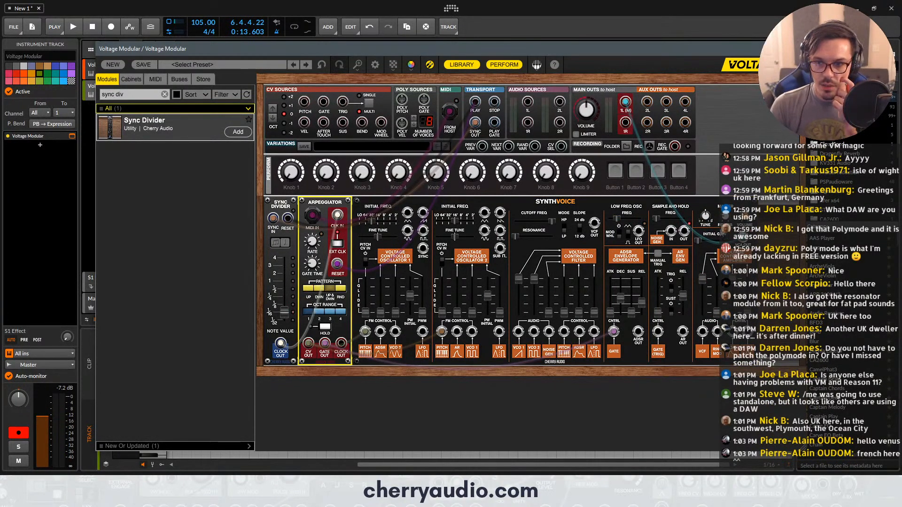
click(718, 227)
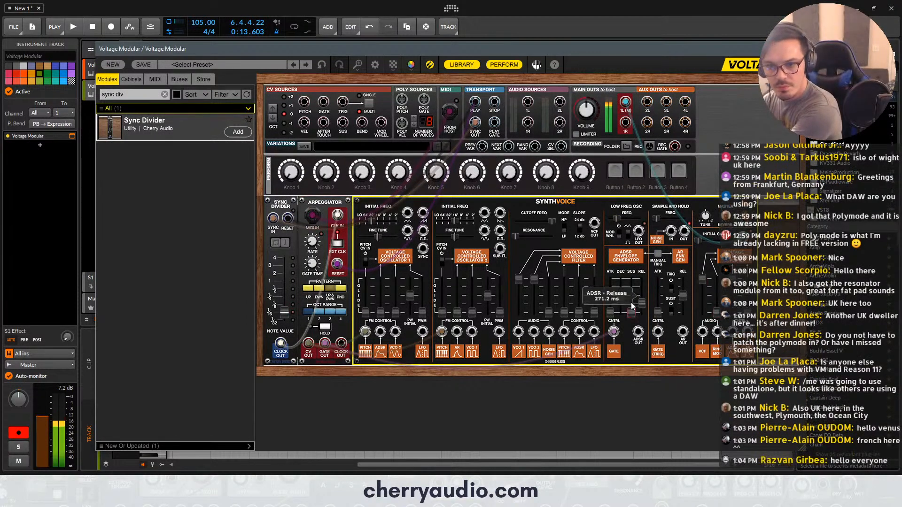
drag(550, 221, 531, 223)
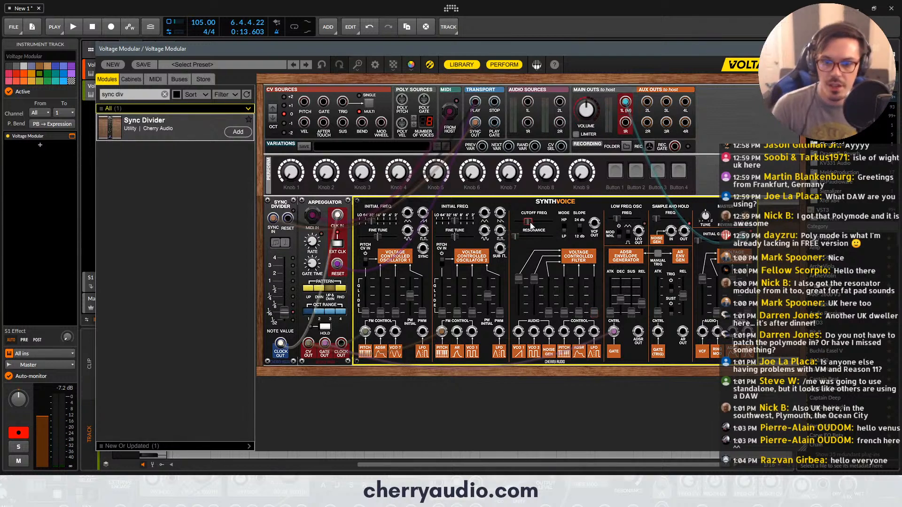
drag(531, 225, 528, 225)
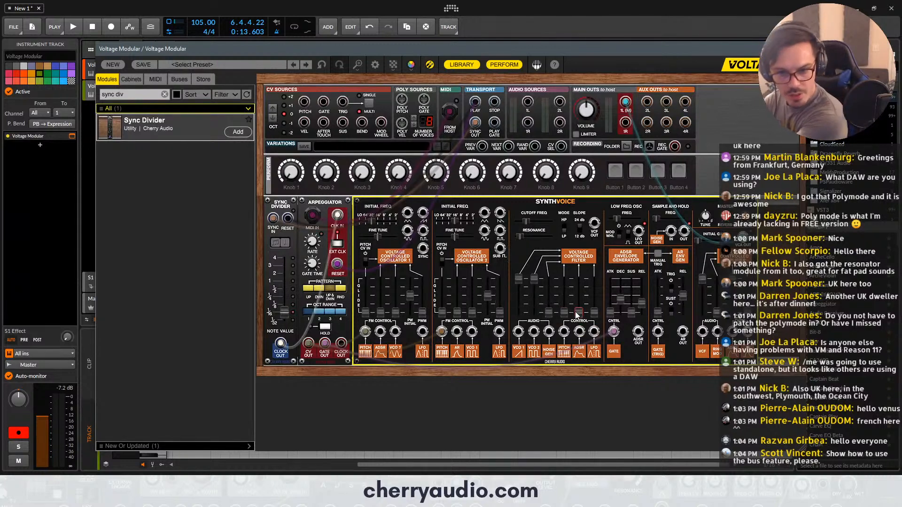
drag(577, 314, 577, 305)
mouse_move(517, 238)
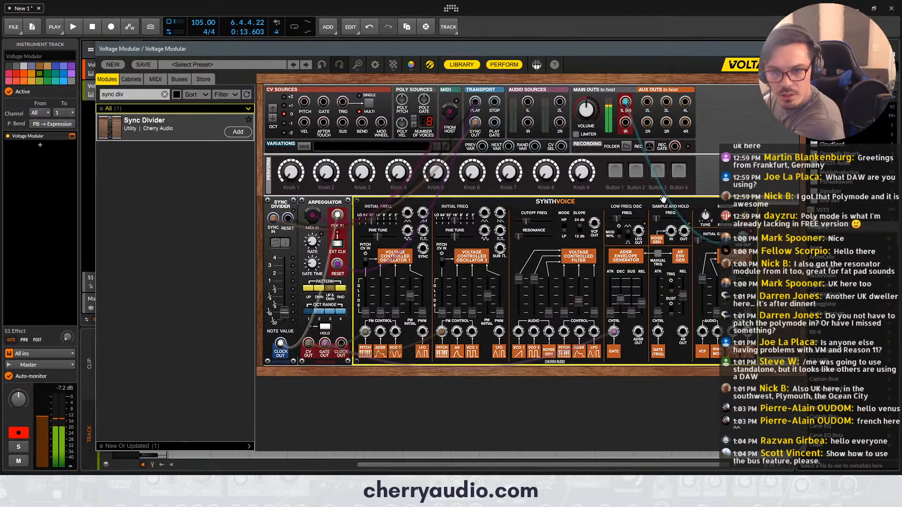
Close the plug-in window and record single held notes on the second Voltage Modular track, starting from bar 1 and playing from bar 3
click(797, 49)
click(230, 91)
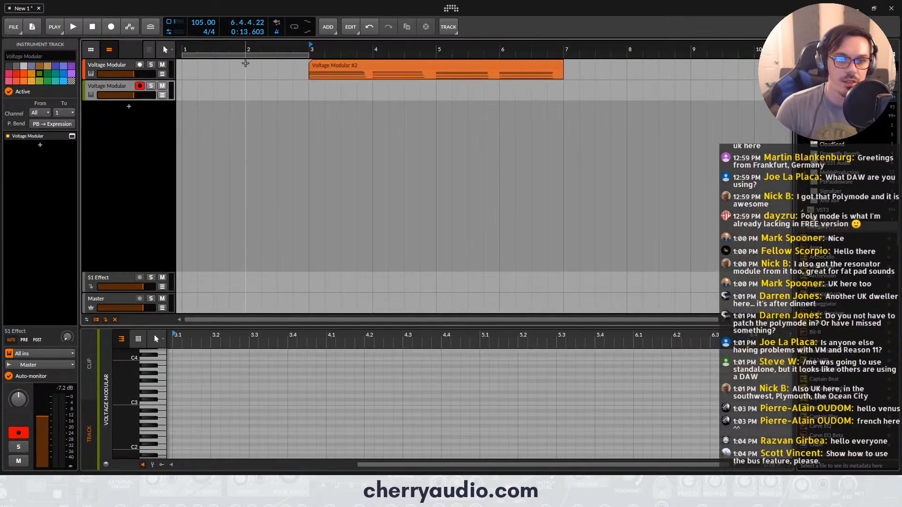
click(186, 49)
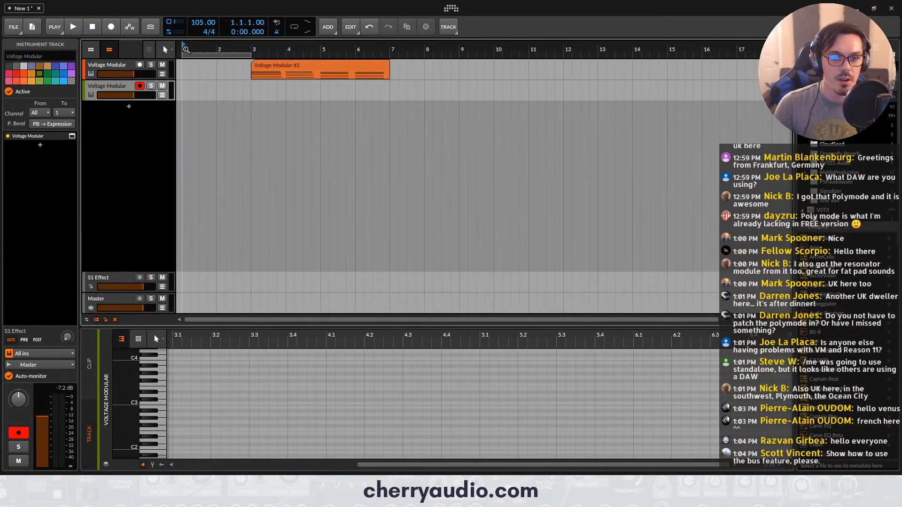
key(F9)
key(space)
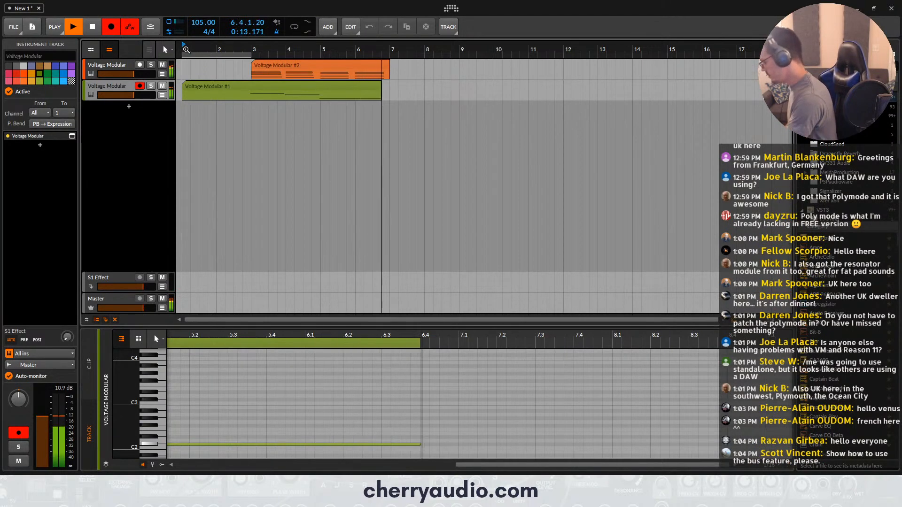
key(space)
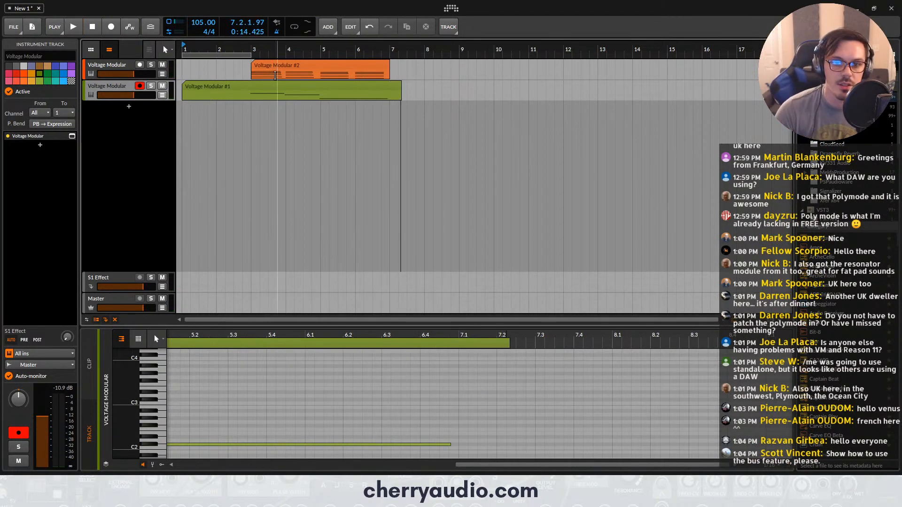
Split the new green clip at bars 3 and 7 and delete the outer pieces, keeping only the four bars between
click(280, 92)
key(5)
click(252, 94)
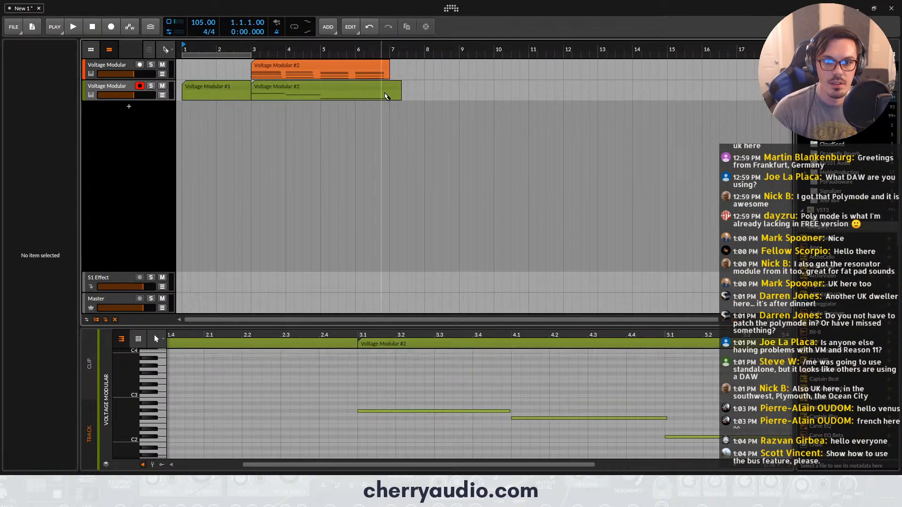
key(1)
click(396, 89)
click(244, 88)
key(Delete)
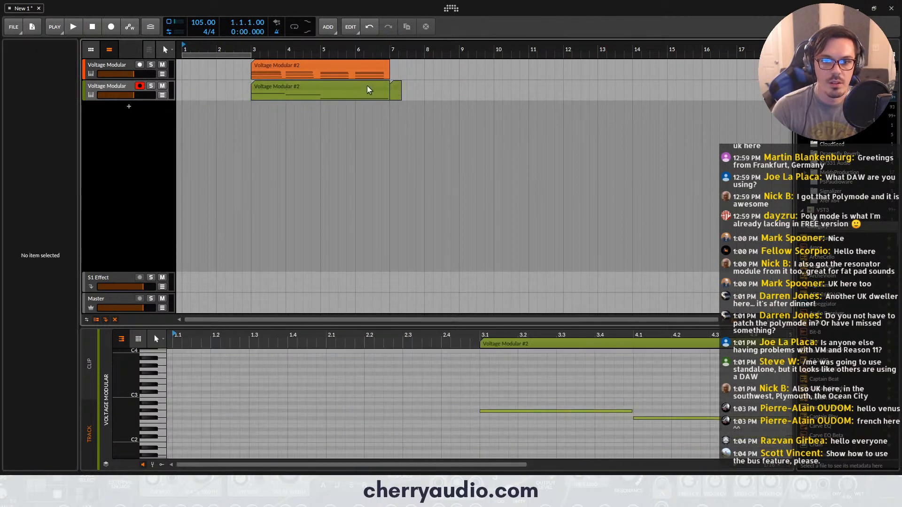
click(397, 84)
key(Delete)
Add a third instrument track loaded with Voltage Modular
click(128, 110)
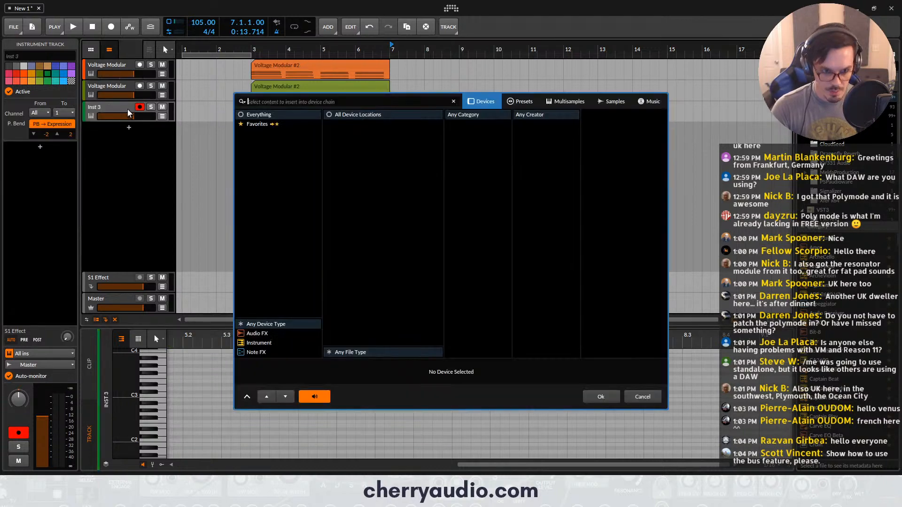
text(vol)
double_click(606, 118)
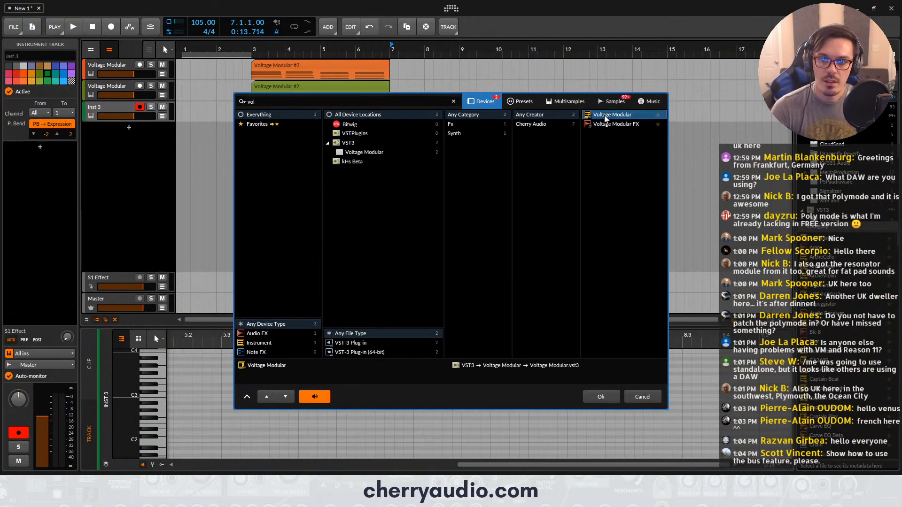
Add a DCO-60 module to the cabinet and patch its L/M and R outputs to main outs 1L and 1R
click(156, 96)
text(dco)
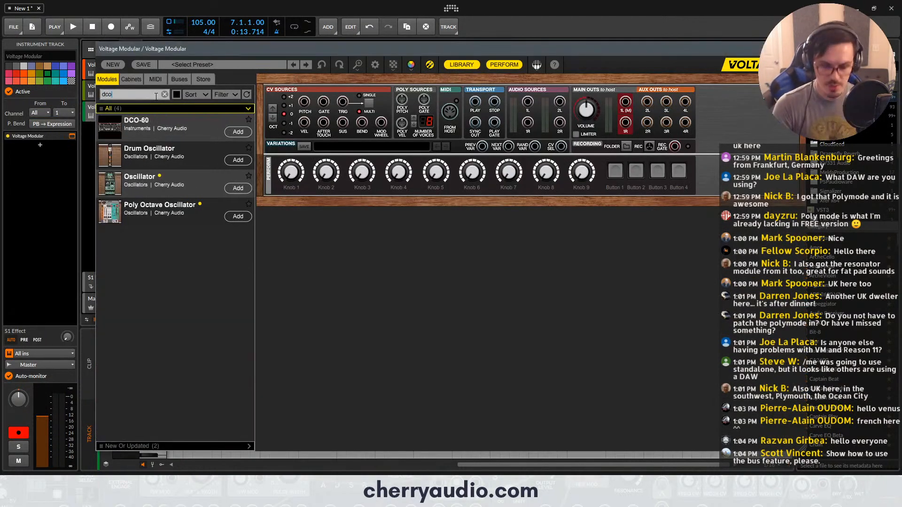
drag(138, 123, 305, 204)
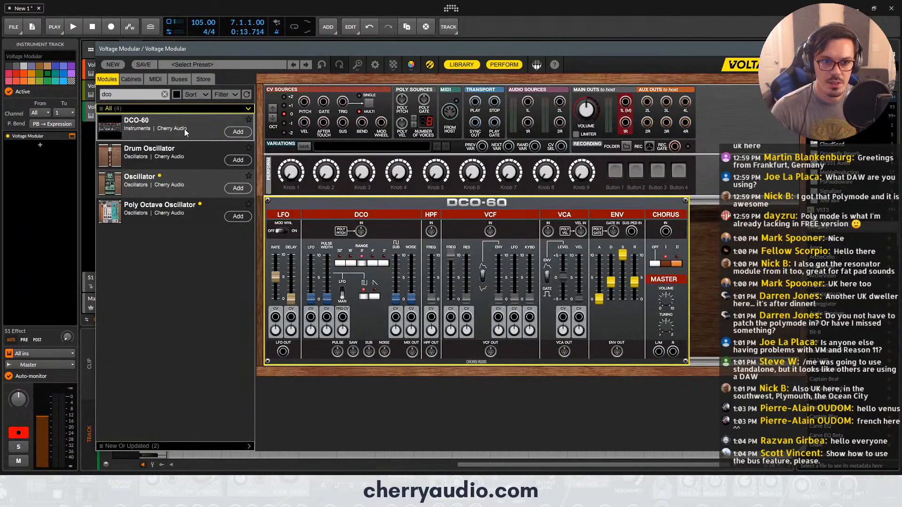
drag(659, 351, 626, 102)
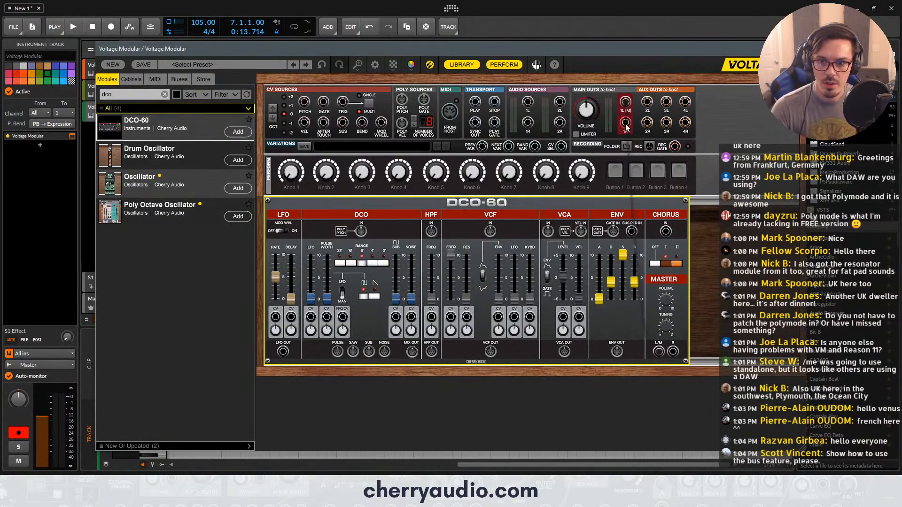
drag(673, 352, 626, 124)
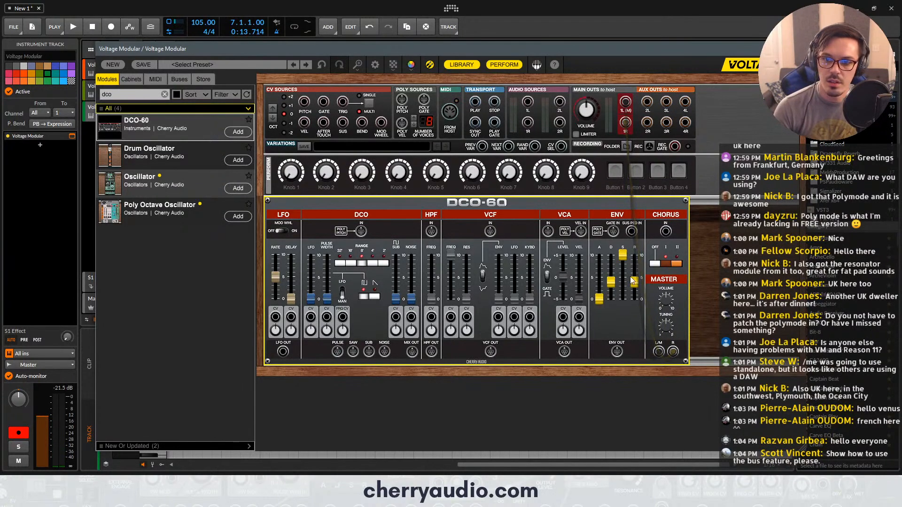
Raise the DCO-60's envelope decay and release slightly, raise its DCO LFO amount to about the middle, and close the plug-in window
drag(633, 286, 634, 282)
drag(311, 298, 312, 276)
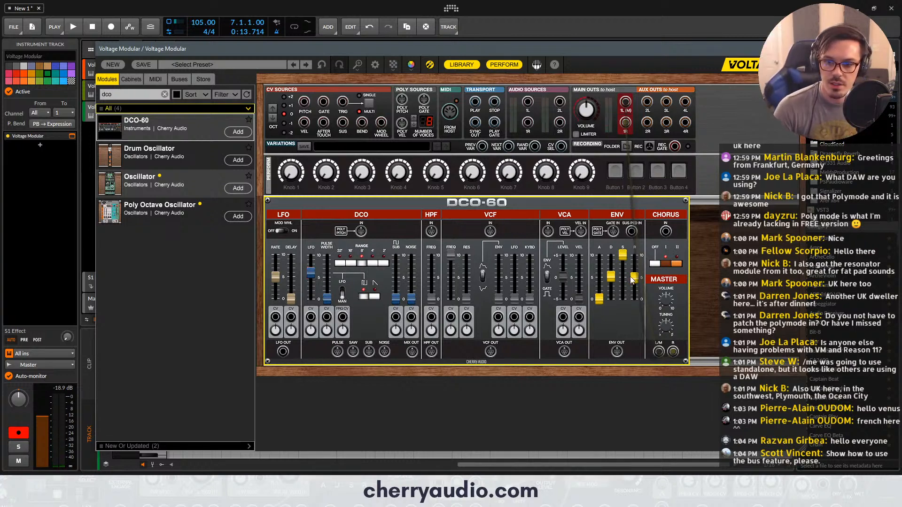
click(796, 49)
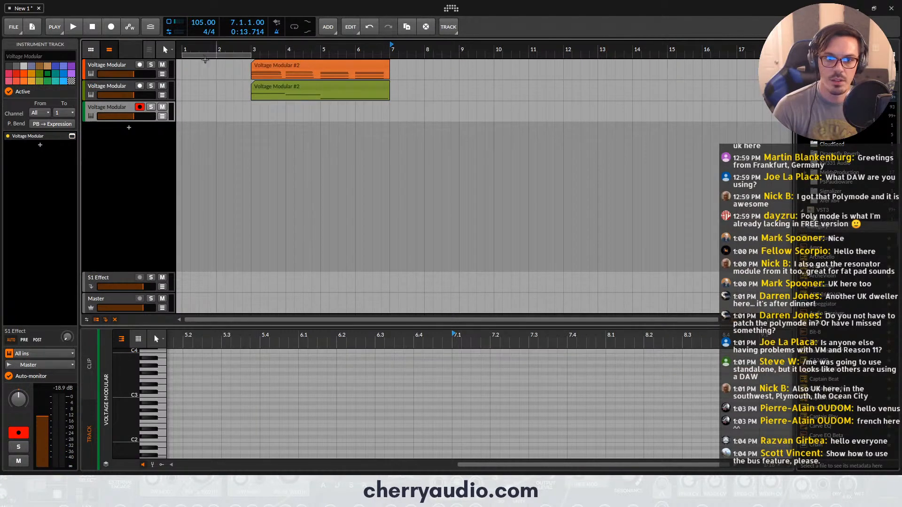
Record a sparse line of short notes on the third Voltage Modular track, starting from bar 1 and stopping just after bar 7
click(205, 59)
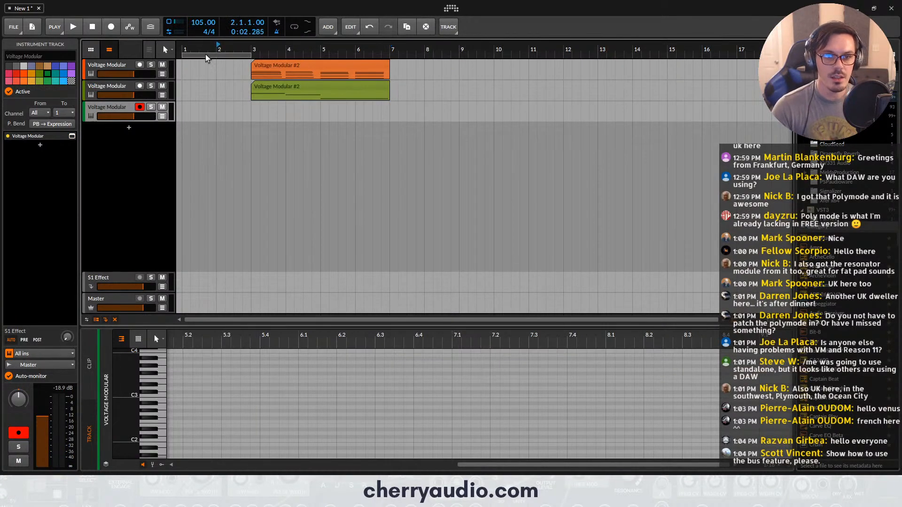
click(181, 48)
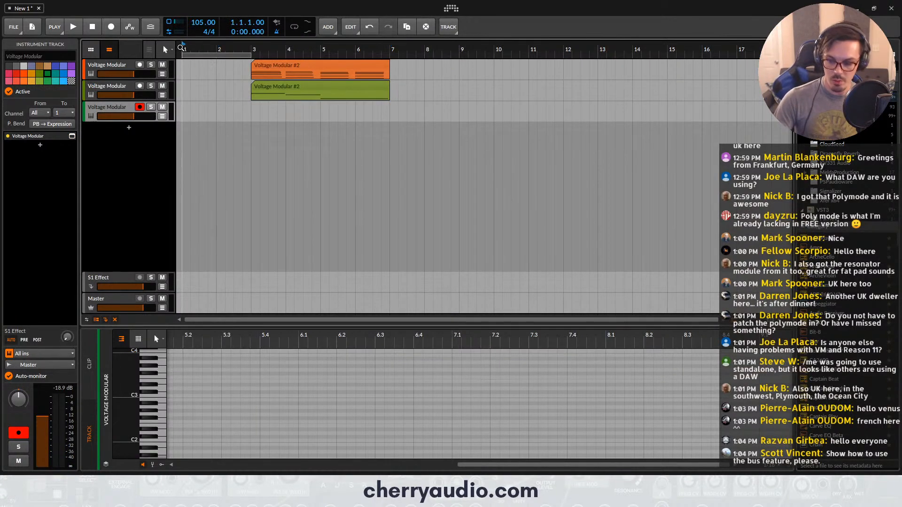
key(F9)
key(space)
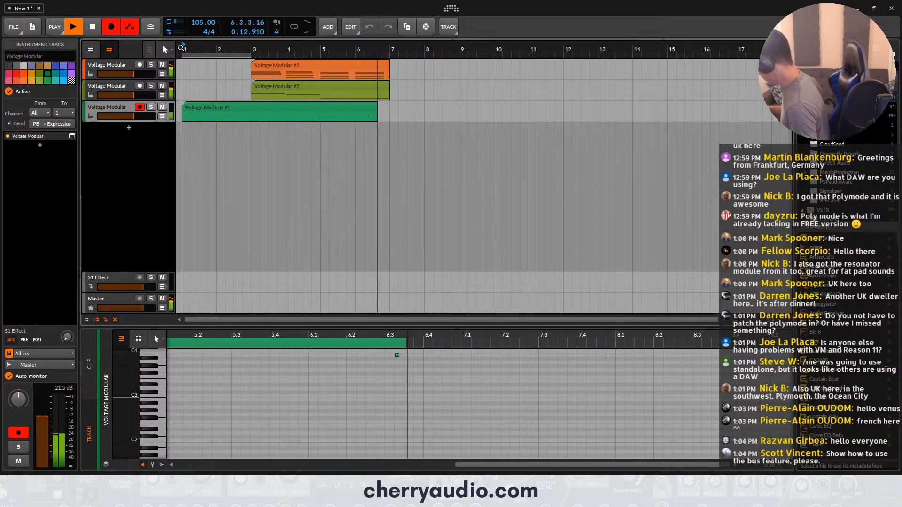
key(space)
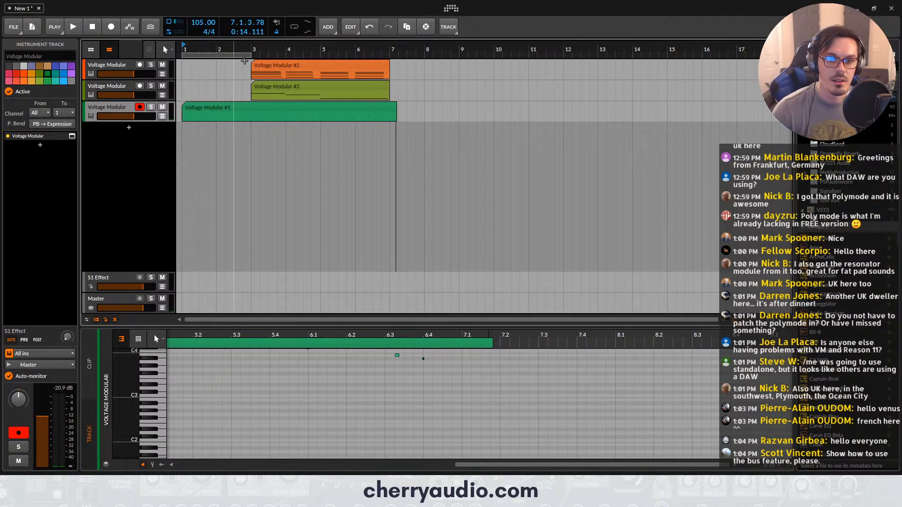
Transpose all notes in the third track's clip up one octave and lengthen them to 0.0.0.92
click(276, 110)
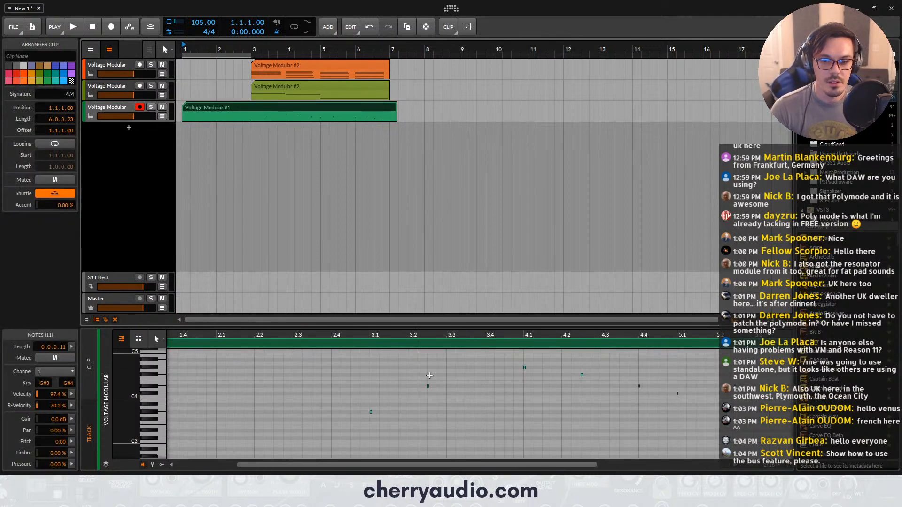
click(439, 391)
key(ctrl+a)
key(shift+Up)
scroll(443, 399, up, 4)
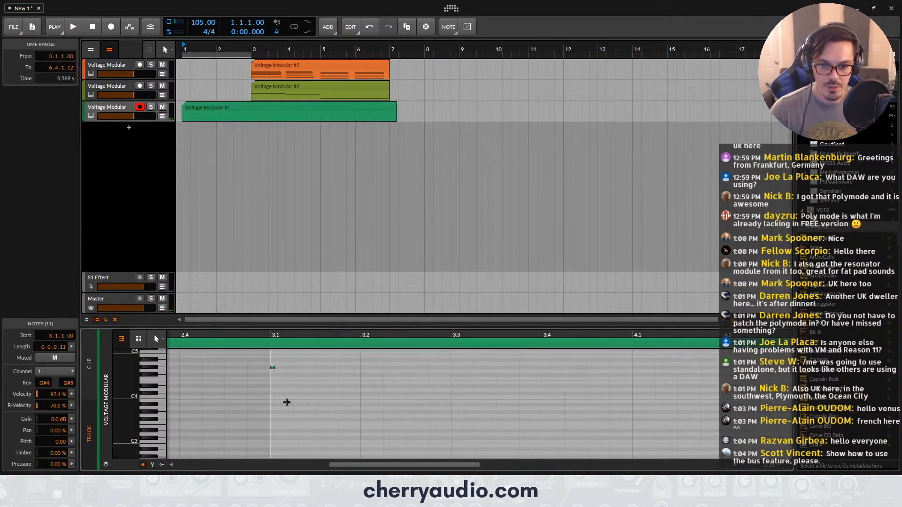
scroll(263, 386, up, 5)
scroll(272, 376, up, 2)
drag(337, 368, 418, 371)
scroll(425, 373, down, 8)
scroll(495, 396, down, 5)
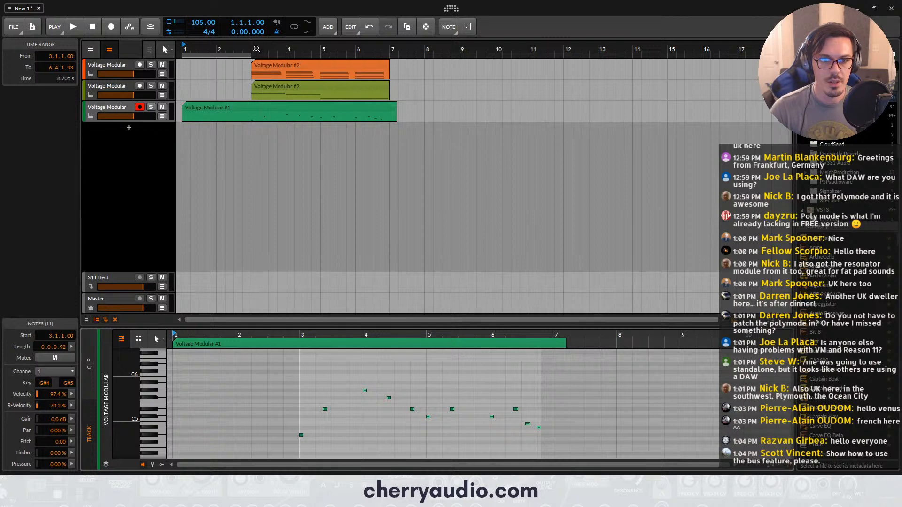
Split the third track's clip at bar 3, delete the part before it, and trim the clip's end to bar 7
click(253, 48)
key(space)
key(5)
click(251, 119)
key(space)
key(1)
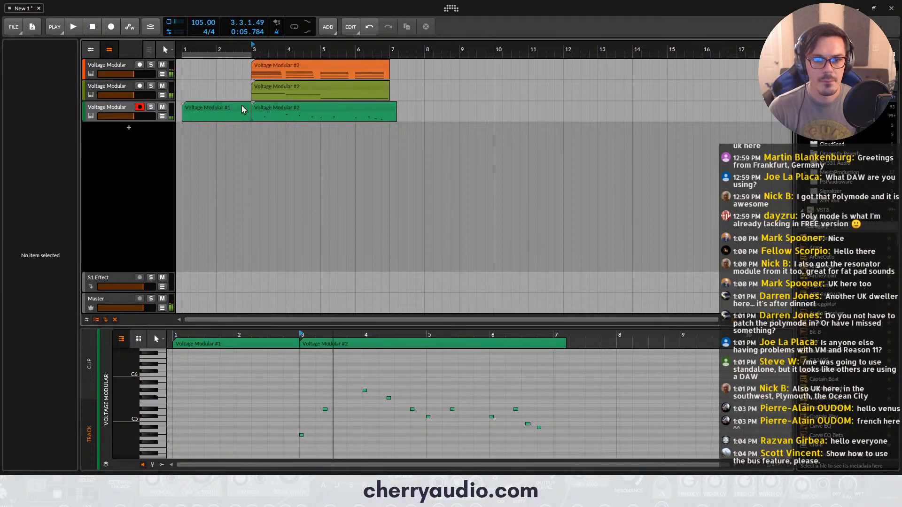
click(245, 112)
key(Delete)
click(391, 106)
drag(391, 104, 390, 105)
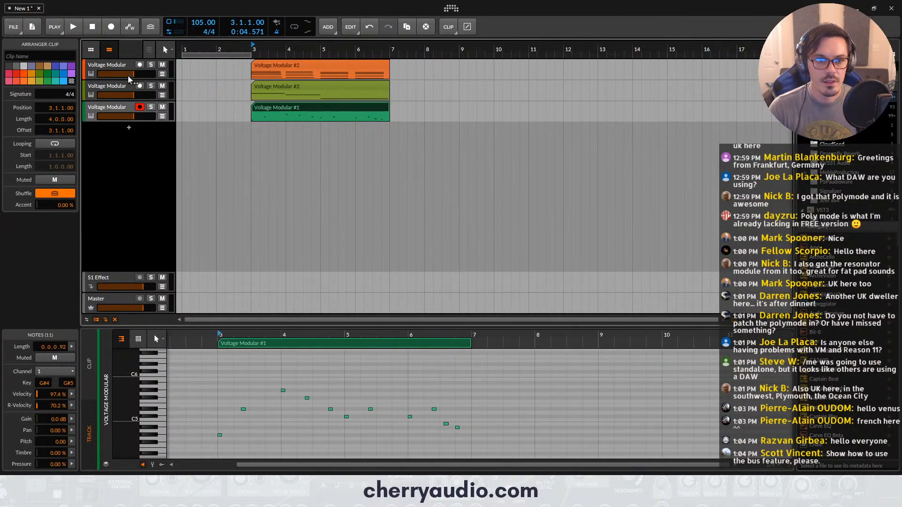
Lower the first Voltage Modular track's volume slightly and play back the three tracks together
drag(133, 75, 123, 74)
key(space)
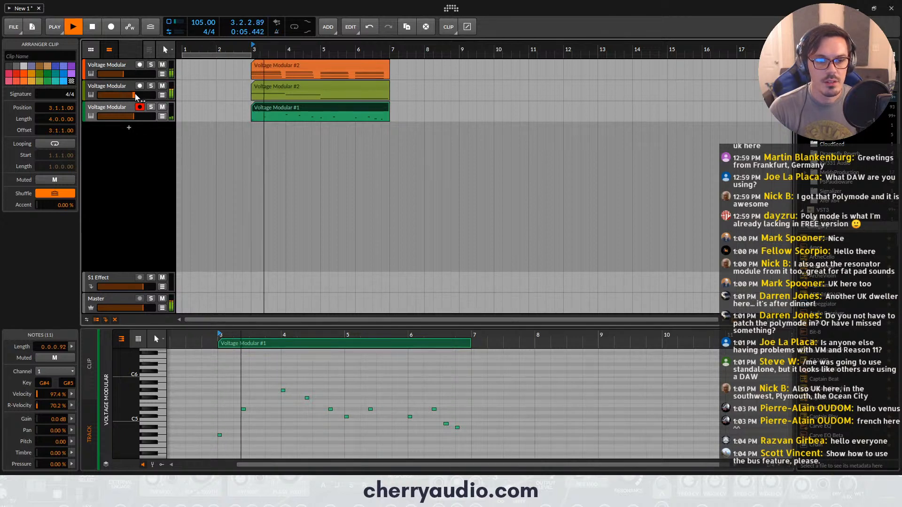
click(286, 90)
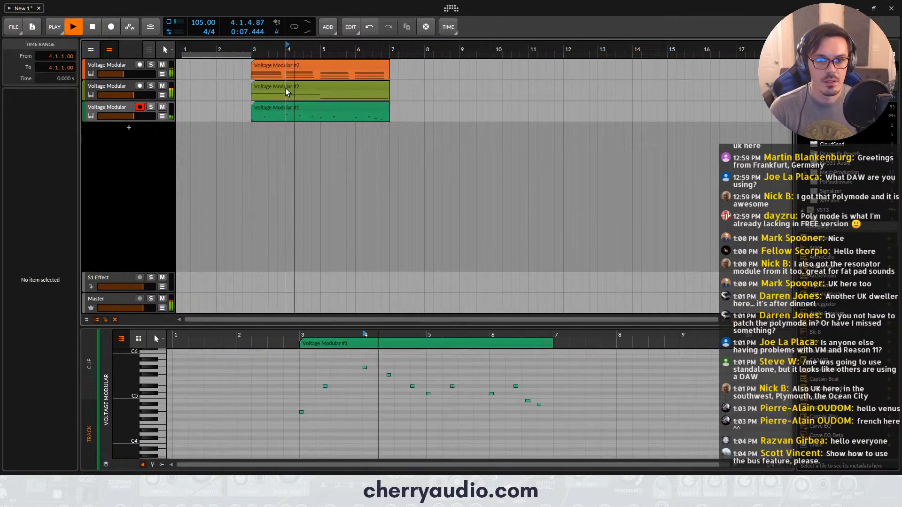
key(space)
Transpose the three notes in the second track's clip down one octave and play the arrangement from bar 3 to 7
scroll(377, 417, down, 3)
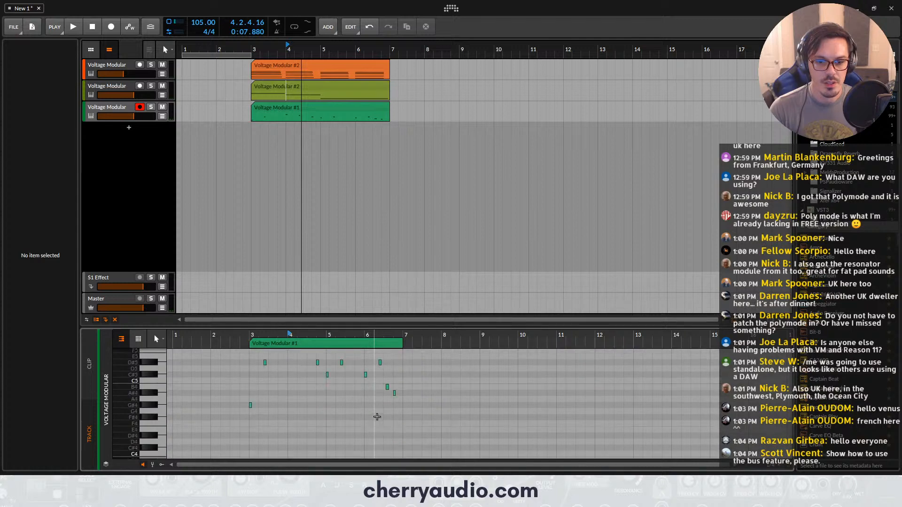
scroll(377, 417, up, 6)
click(310, 87)
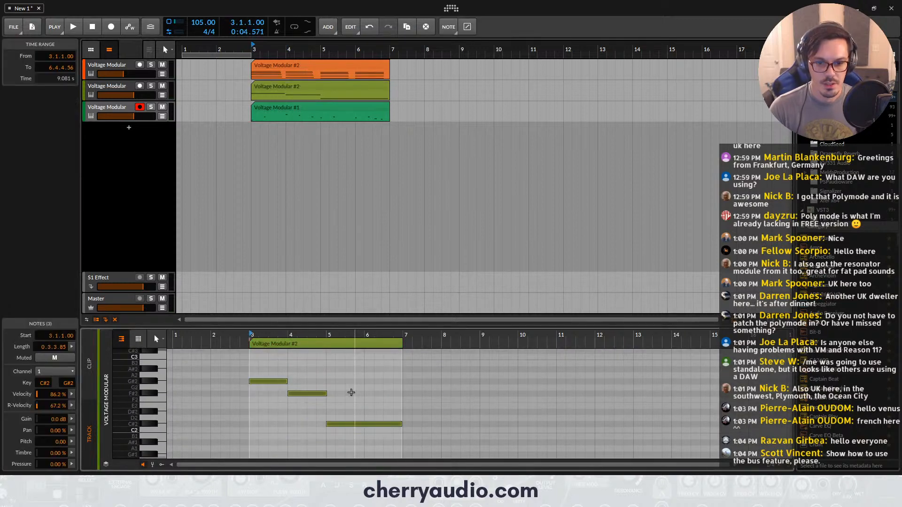
key(shift+Down)
key(space)
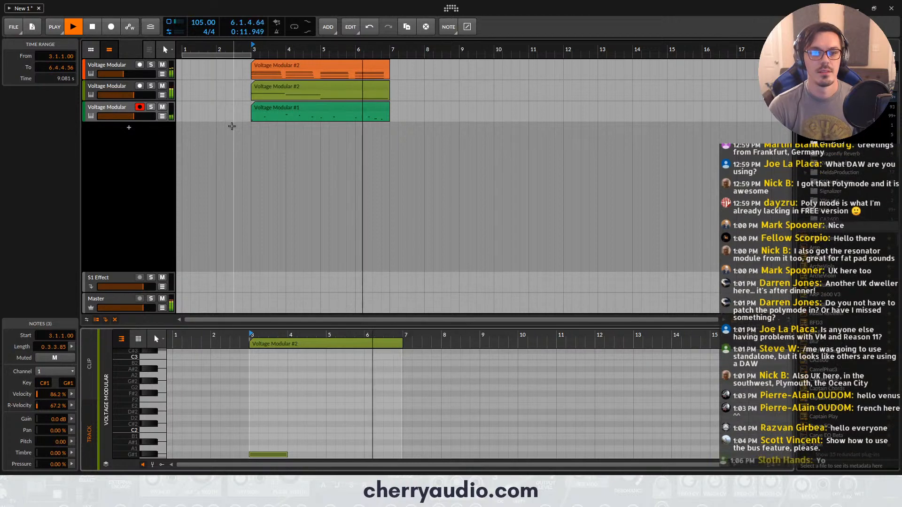
key(space)
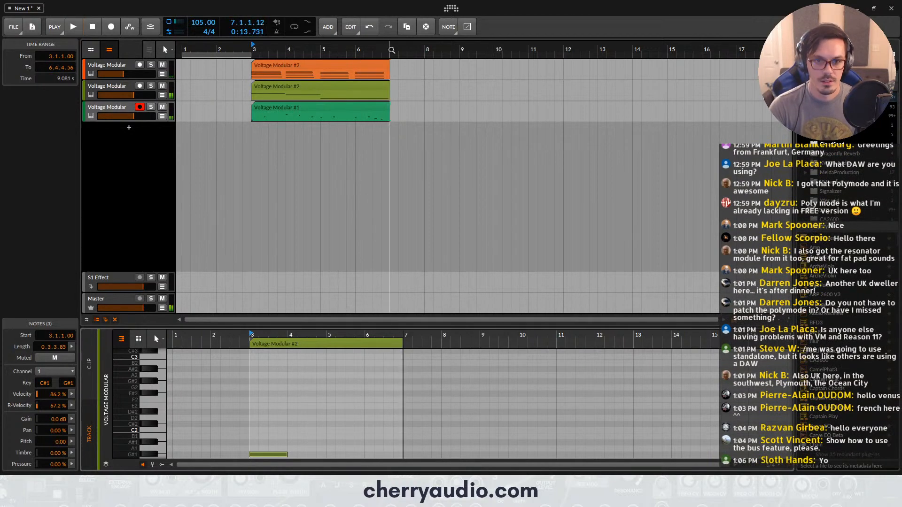
Duplicate the clips on all three tracks three times so the four-bar section runs from bar 3 to 19
key(ctrl+a)
key(ctrl+d)
key(ctrl+d)
key(ctrl+d)
scroll(301, 160, down, 5)
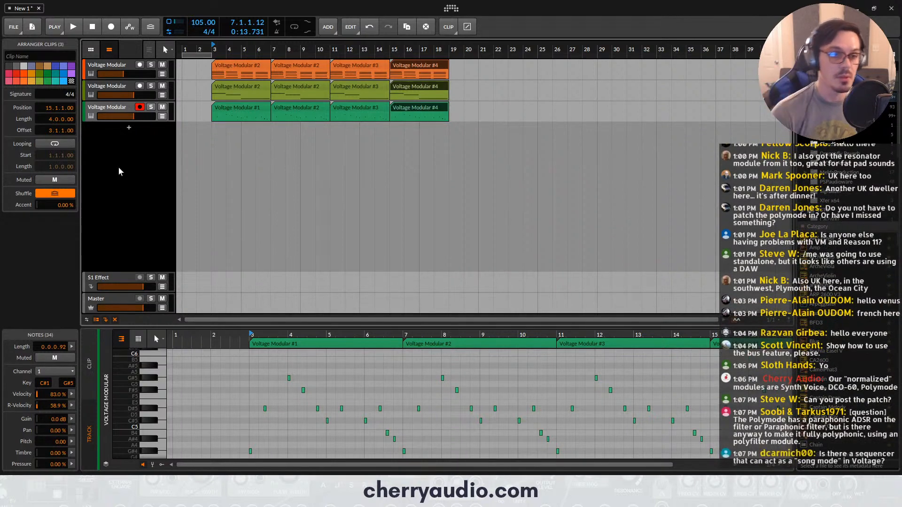
Add a fourth instrument track loaded with Voltage Modular
click(129, 130)
text(vol)
double_click(631, 118)
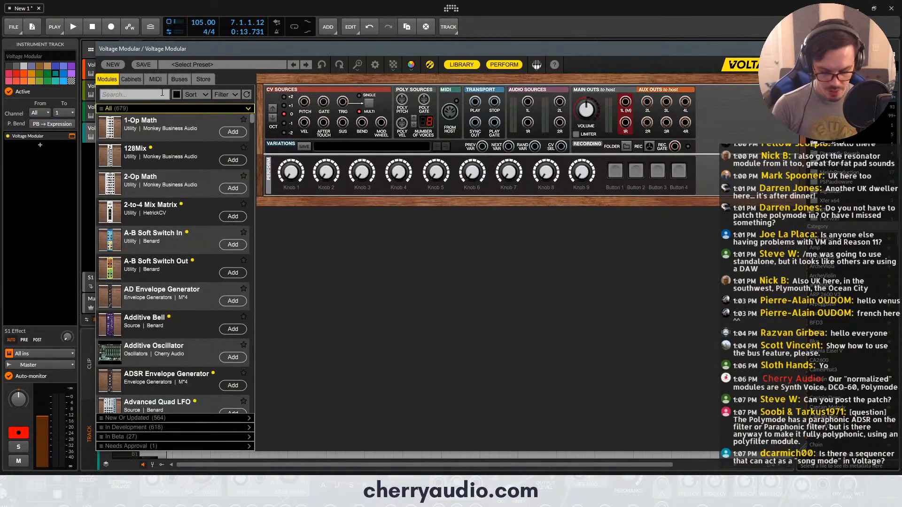
Search the module library for oscillators and add the Cherry Audio Oscillator at the start of the empty cabinet
click(162, 92)
text(osc)
scroll(183, 296, down, 5)
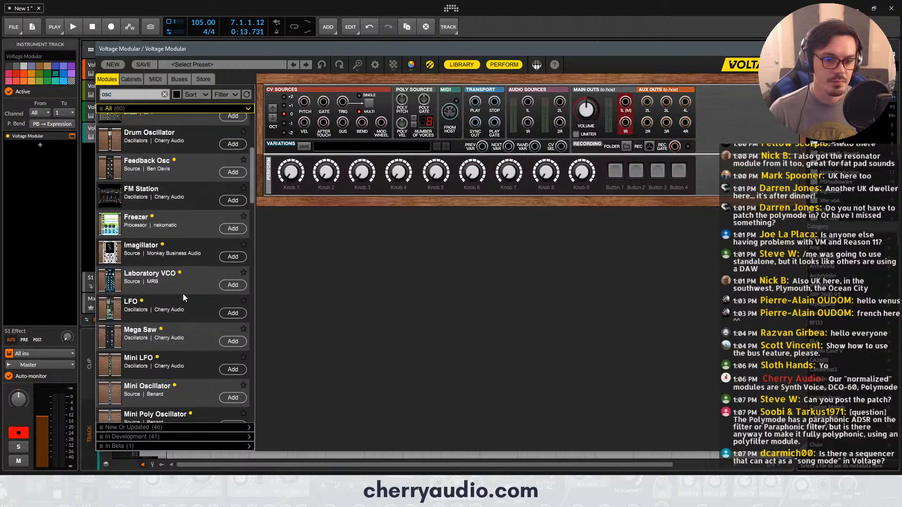
scroll(183, 298, down, 10)
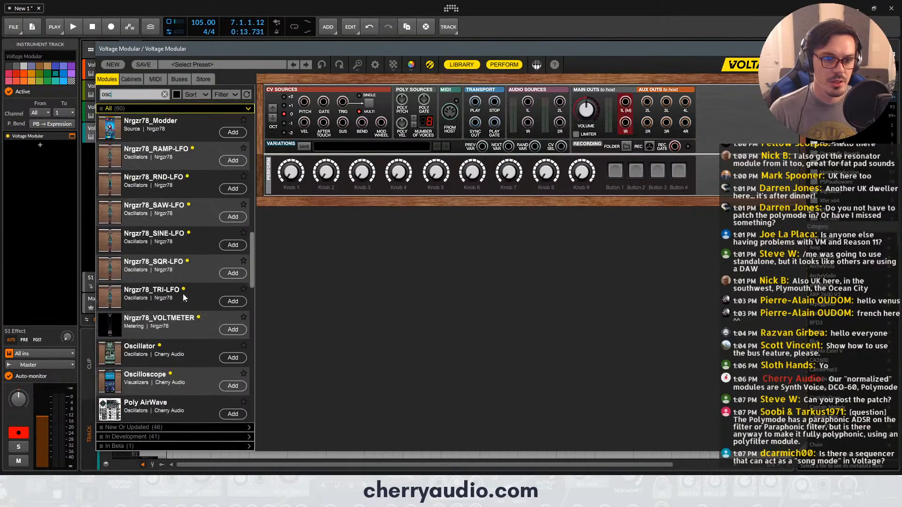
scroll(183, 296, up, 15)
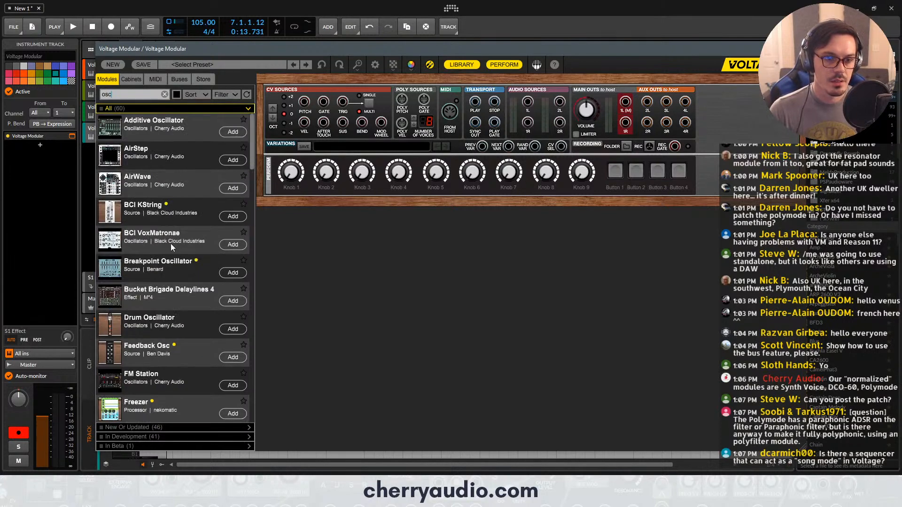
double_click(144, 93)
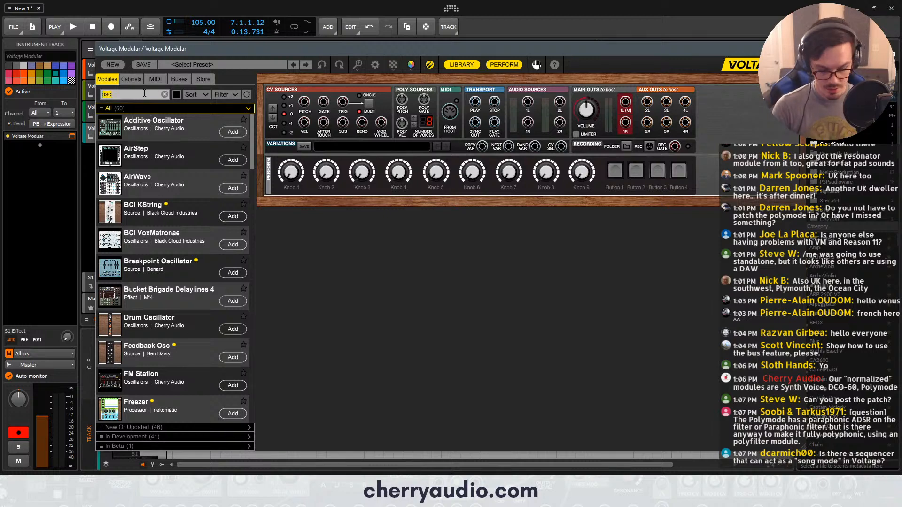
text(vco)
drag(139, 177, 332, 201)
Add the Cherry Audio Amplifier to the cabinet and insert an Envelope Generator between it and the Oscillator
double_click(113, 94)
text(amp)
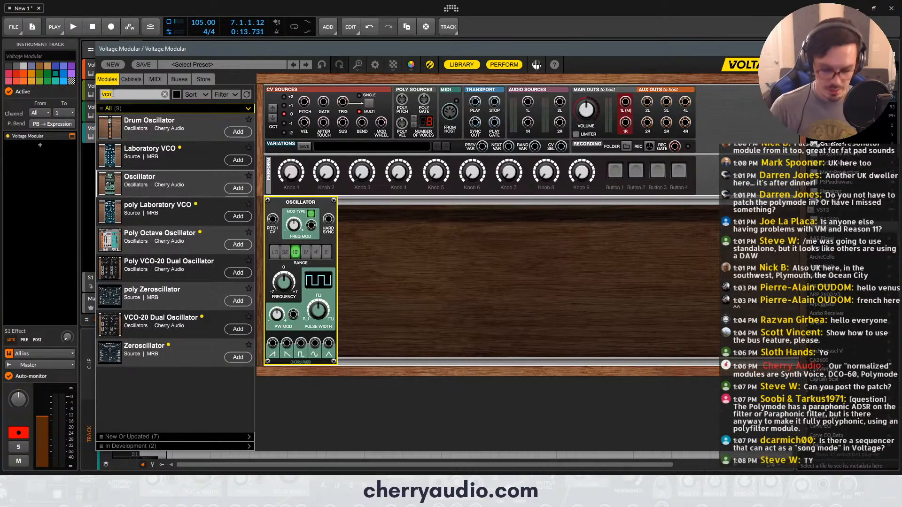
drag(184, 136, 388, 282)
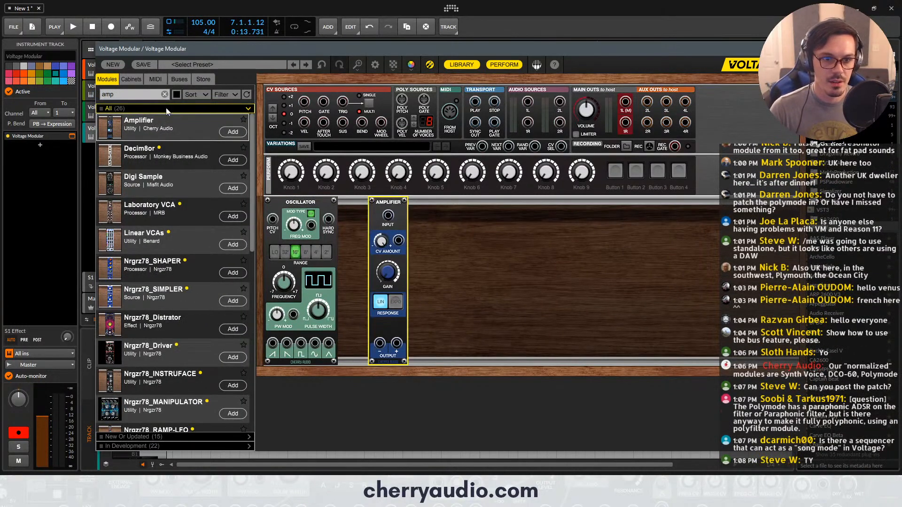
double_click(136, 97)
text(env)
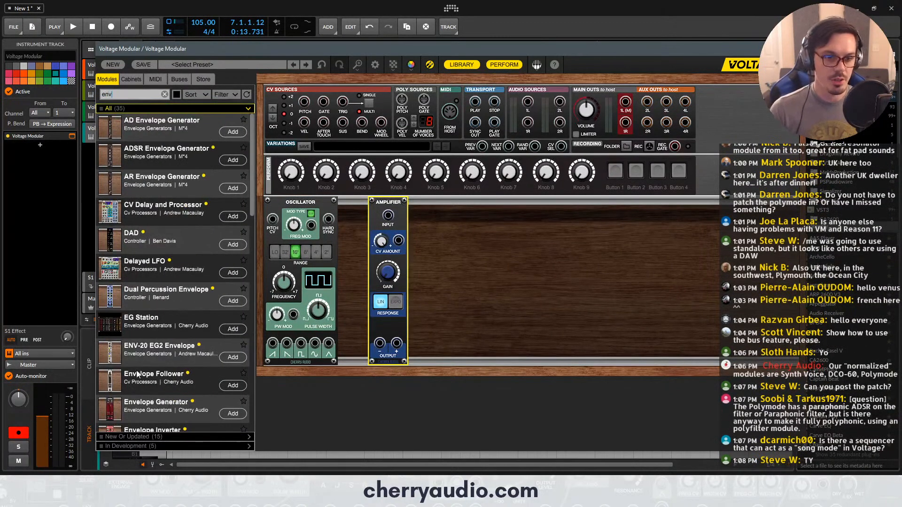
drag(172, 409, 365, 282)
Add the Cherry Audio Filter module directly after the Amplifier
double_click(119, 97)
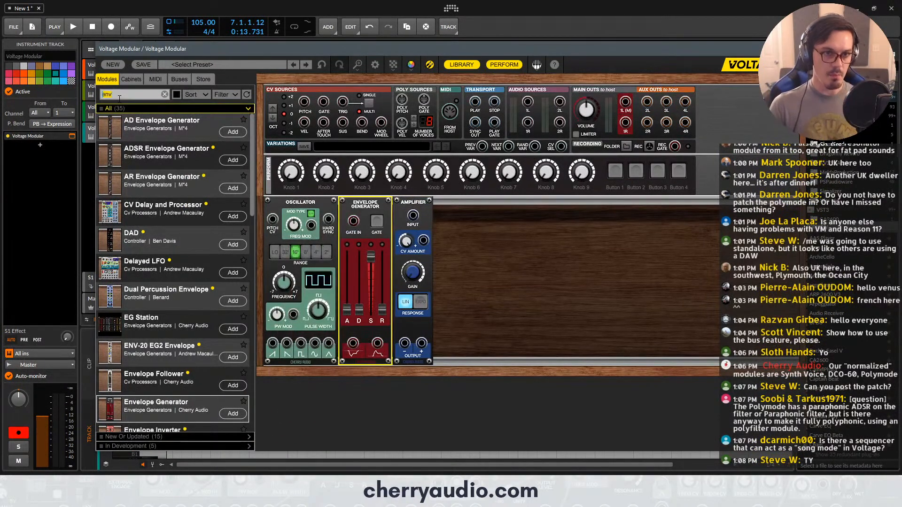
text(filt)
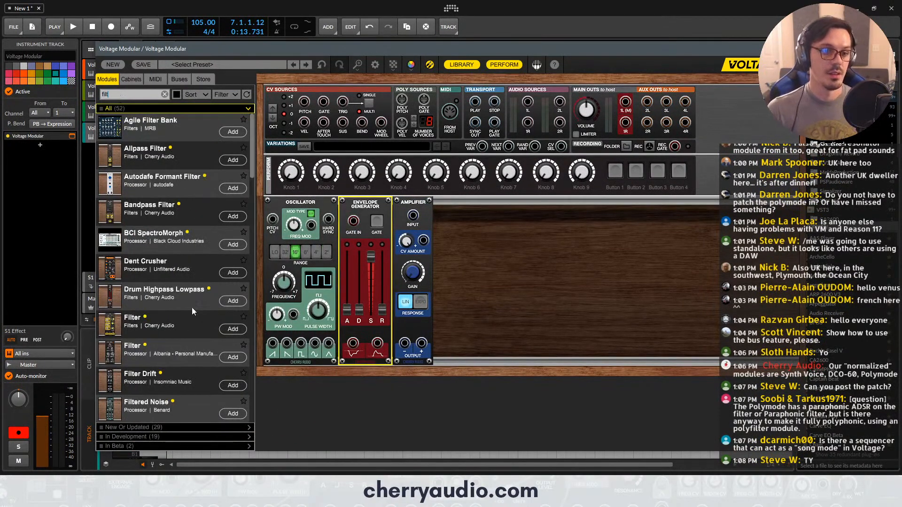
drag(188, 323, 464, 229)
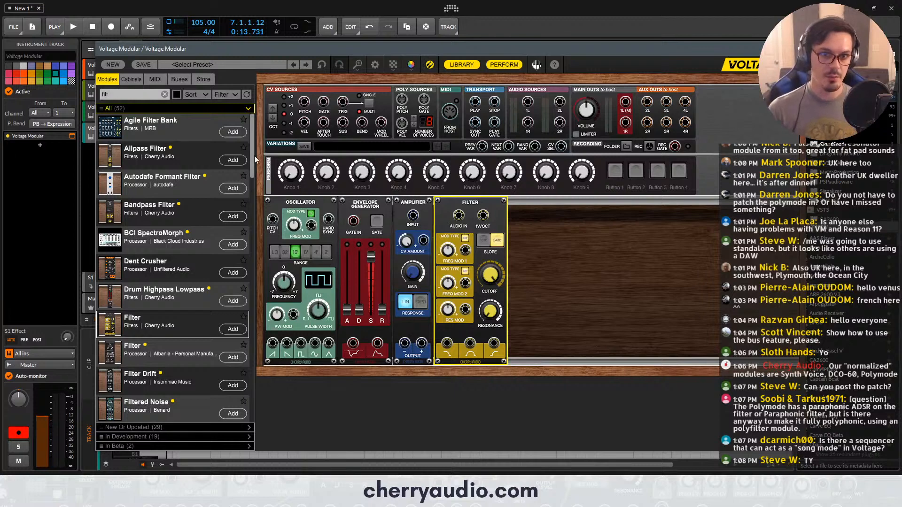
Patch the CV sources' Pitch to the Oscillator's pitch CV and their Gate to the Envelope Generator's gate input
click(376, 219)
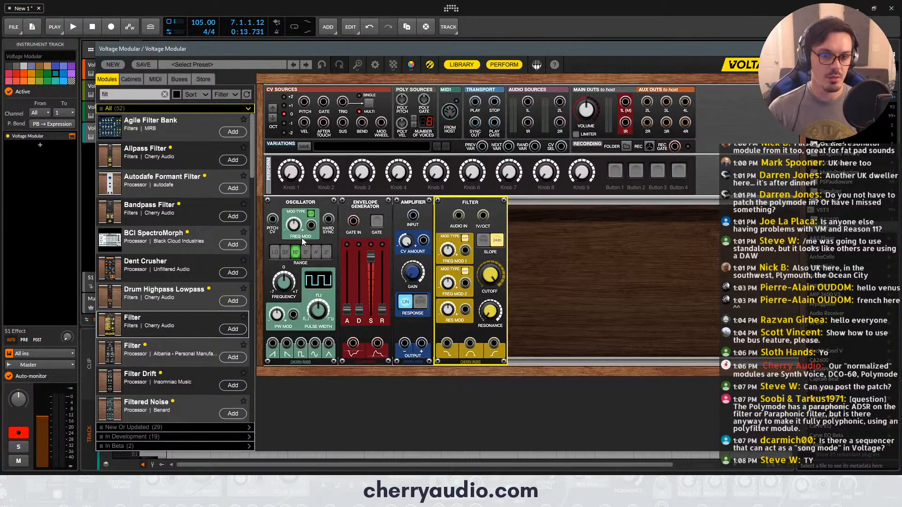
drag(272, 219, 306, 104)
drag(354, 220, 324, 103)
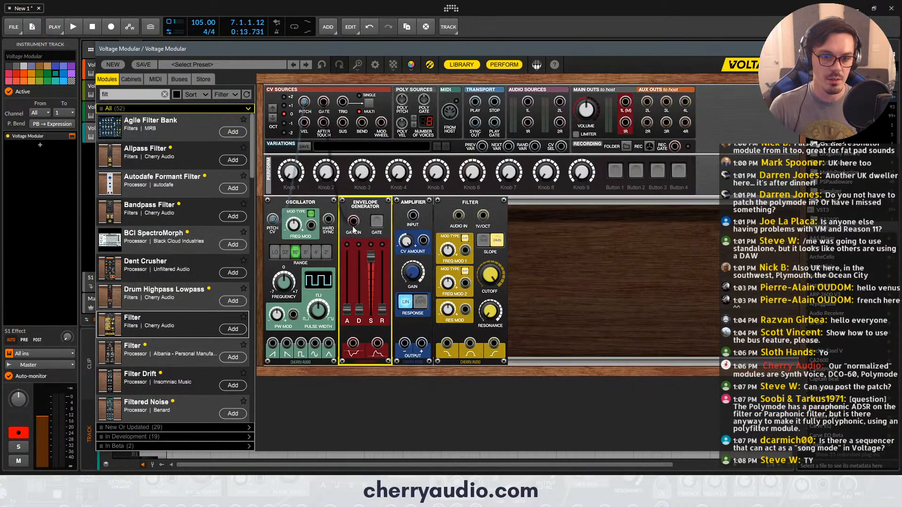
Patch the audio path from the Oscillator's second output through the Amplifier and the Filter to main output 1L
drag(413, 215, 287, 343)
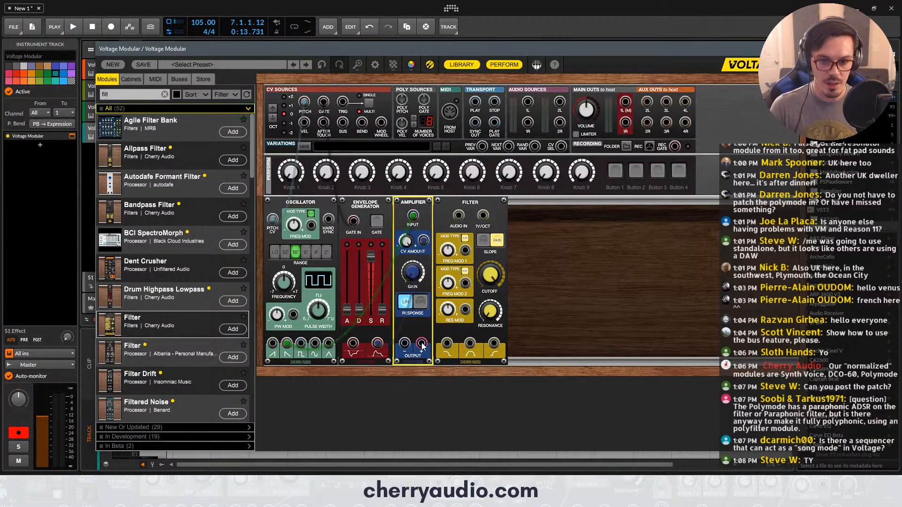
drag(422, 346, 458, 216)
drag(446, 343, 625, 101)
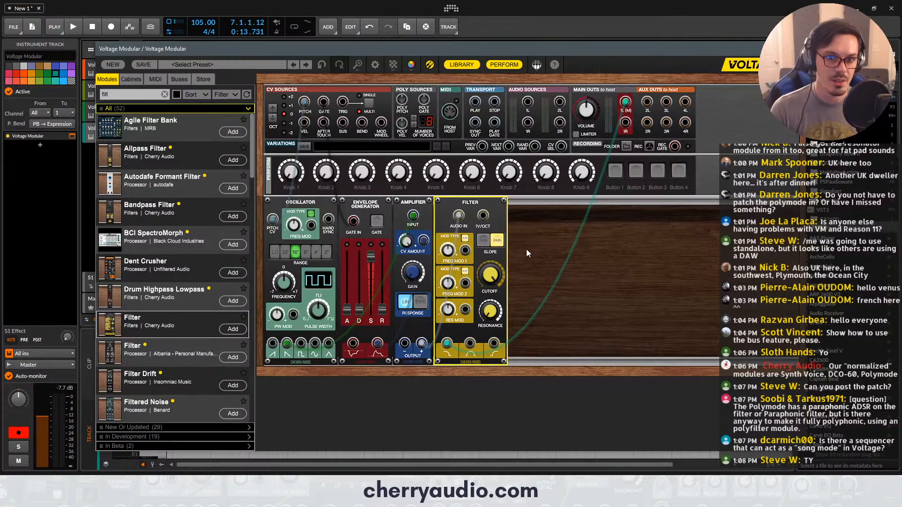
Duplicate the Oscillator, Envelope Generator, Amplifier and Filter as a second set of modules in the row below
drag(531, 237, 295, 205)
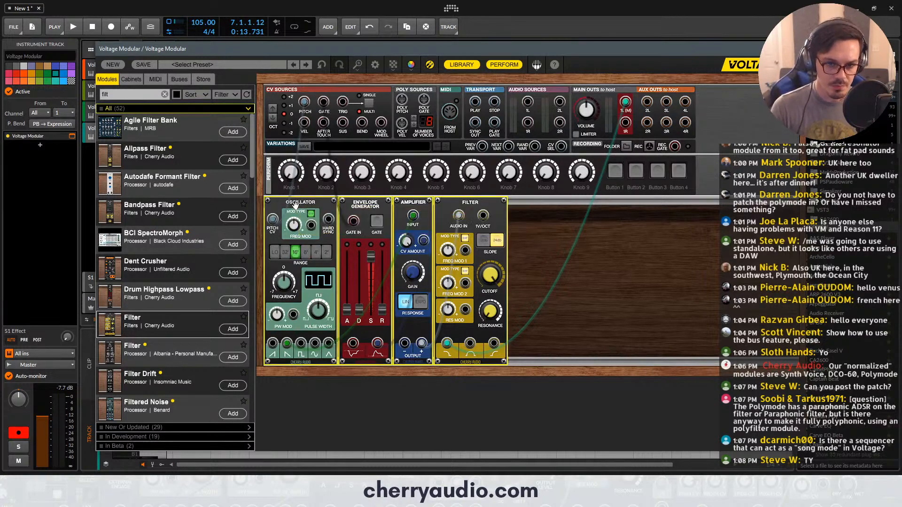
key(ctrl+d)
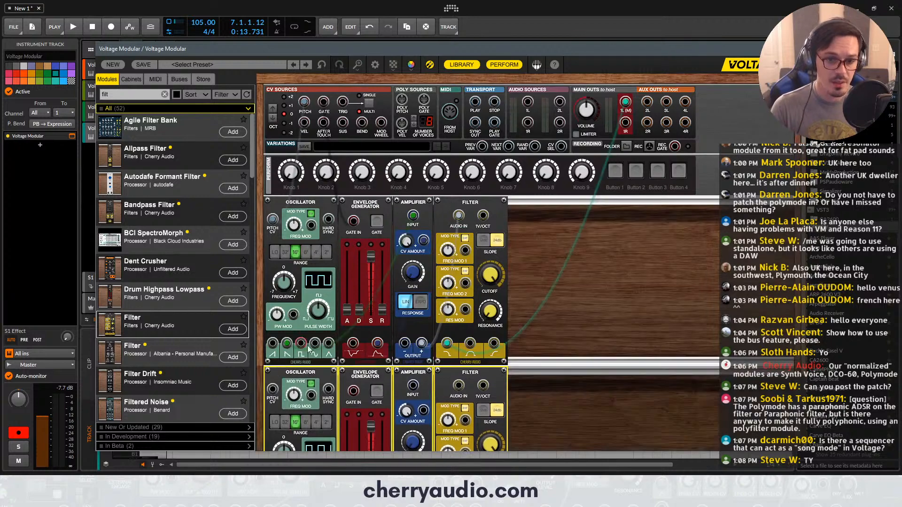
scroll(308, 349, down, 3)
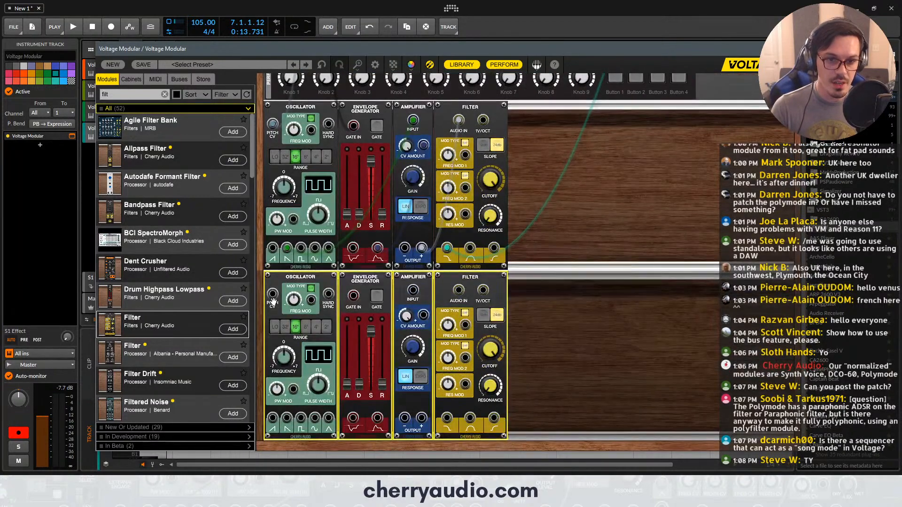
scroll(273, 301, up, 2)
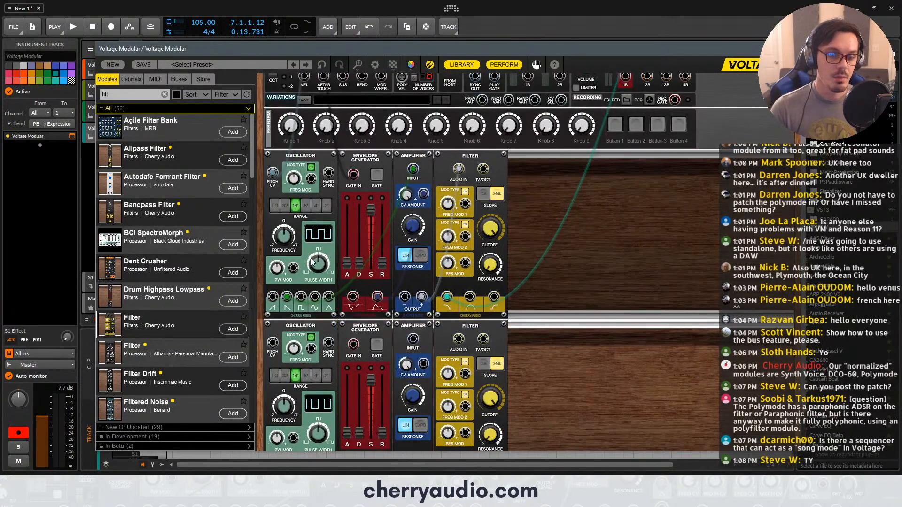
scroll(313, 262, up, 2)
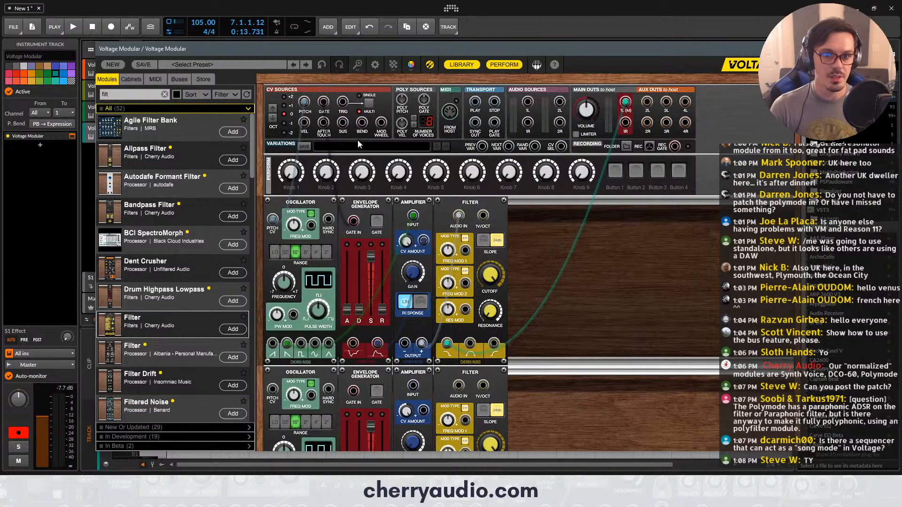
Hide the module library and arrange the two four-module voices side by side in the same row, with a gap between them
click(461, 64)
drag(478, 240, 117, 413)
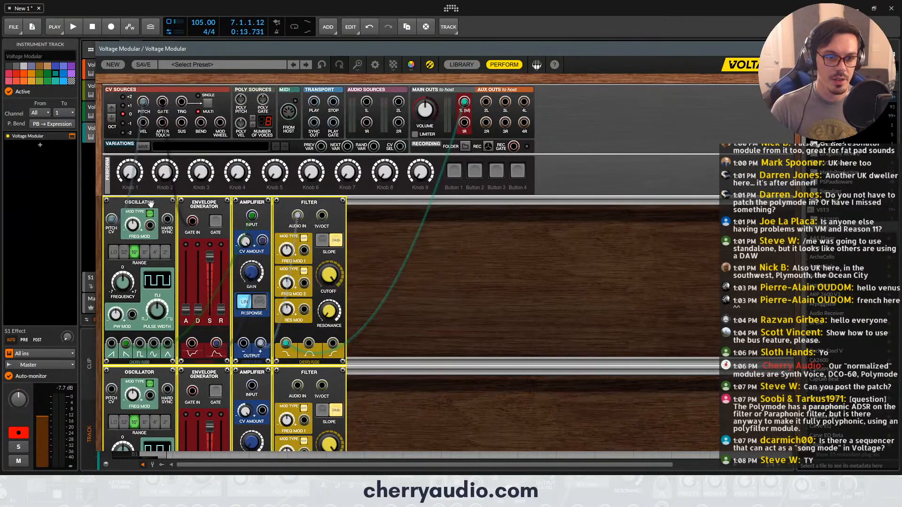
drag(148, 203, 251, 211)
drag(775, 219, 498, 199)
drag(494, 202, 542, 202)
click(483, 218)
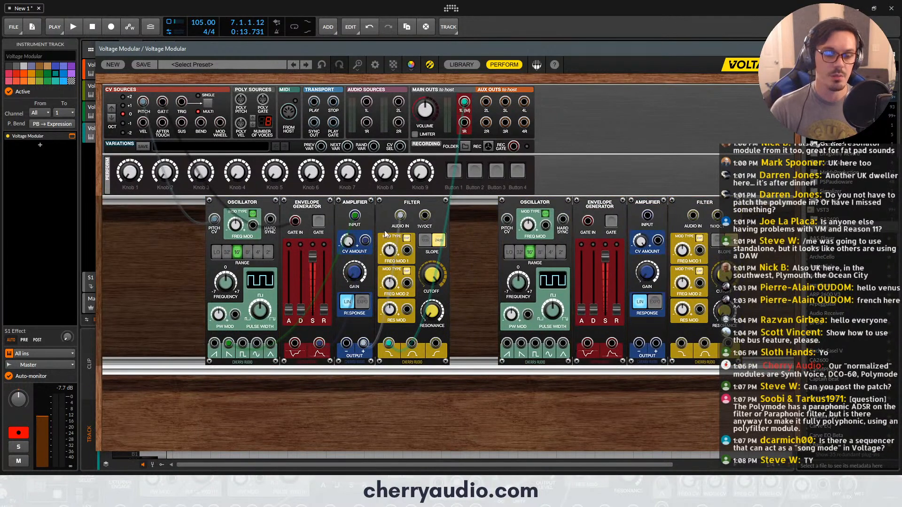
Remove all the patch cables from the first voice's modules, including the Filter's cable to the main output
mouse_move(218, 218)
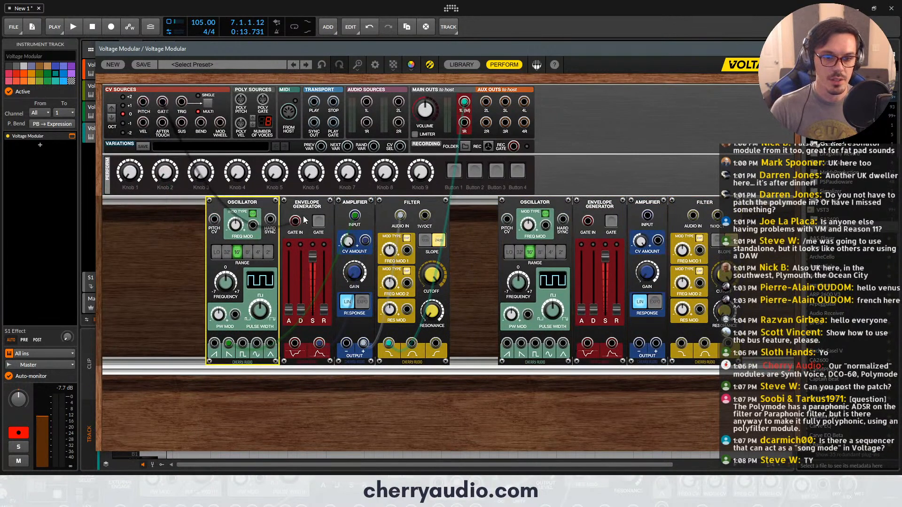
mouse_move(407, 218)
drag(402, 216, 436, 304)
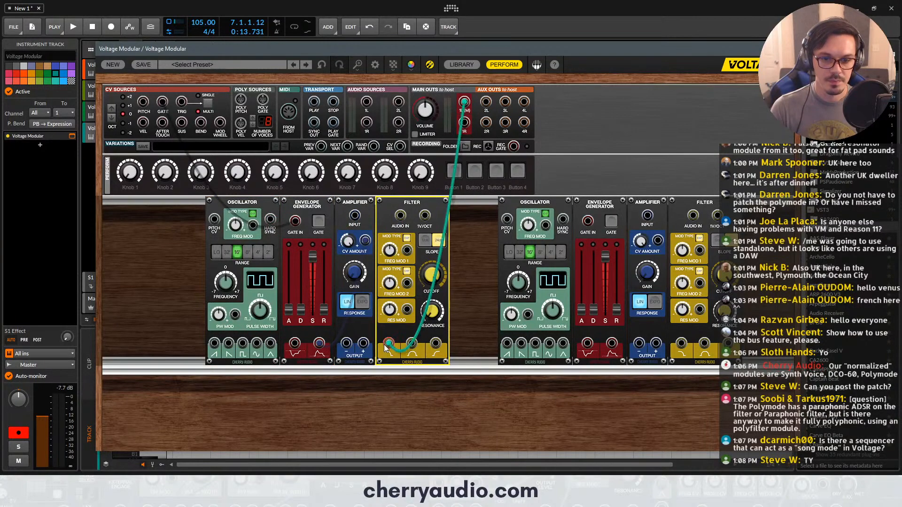
drag(389, 344, 390, 371)
click(299, 229)
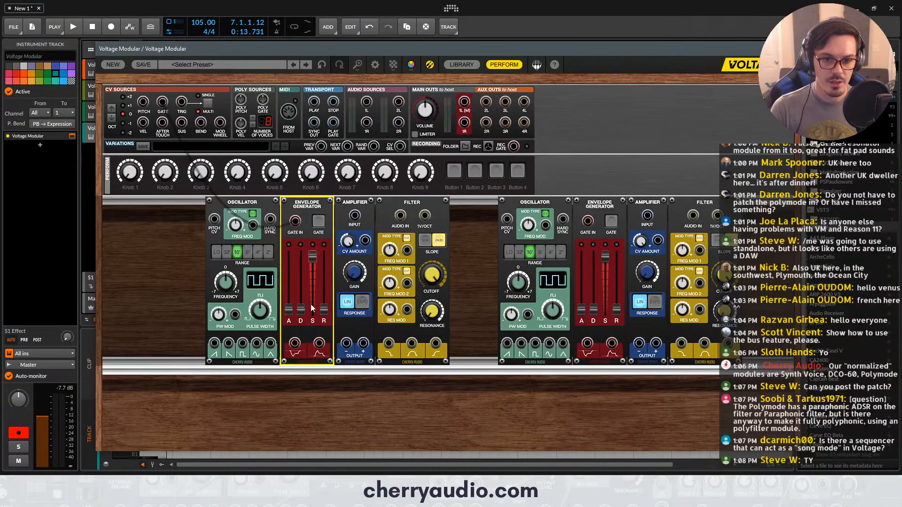
Assign the first Oscillator's Pitch CV input to a new mono bus on channel 1 named "Pitch Bus"
right_click(217, 220)
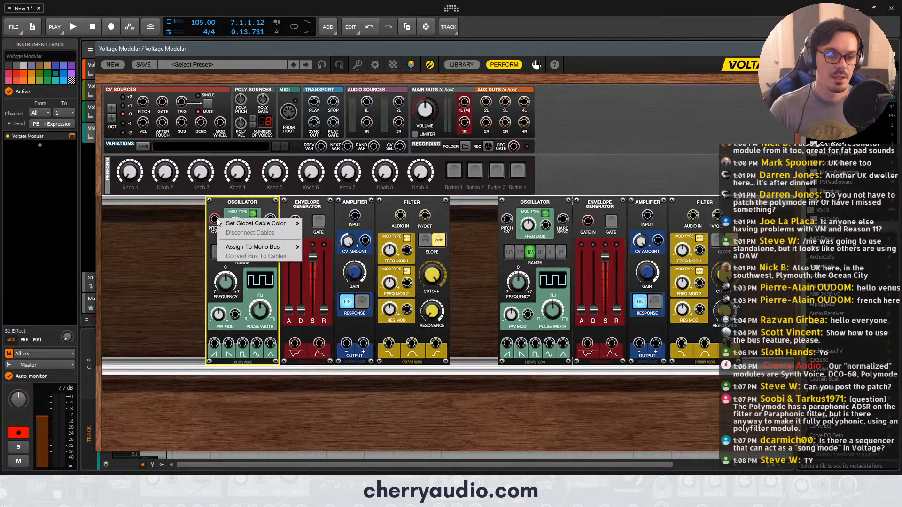
mouse_move(252, 247)
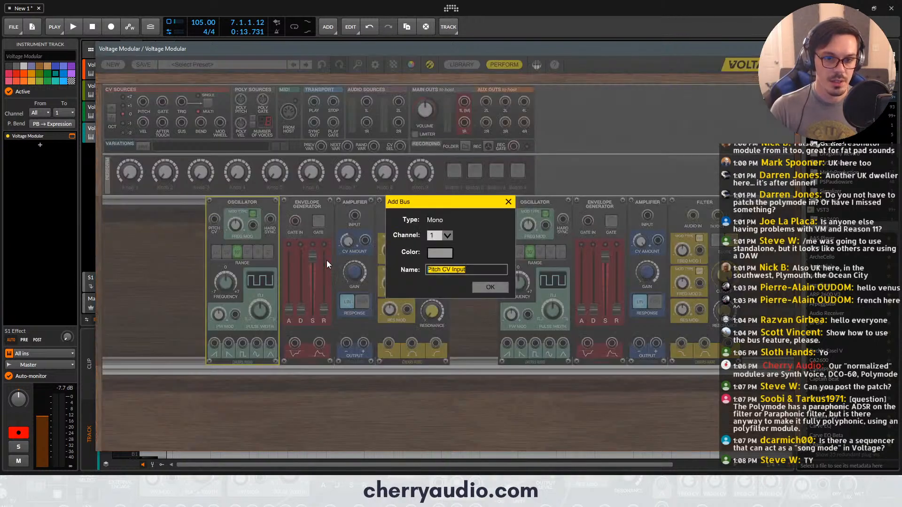
click(329, 259)
text(Pitch Bus)
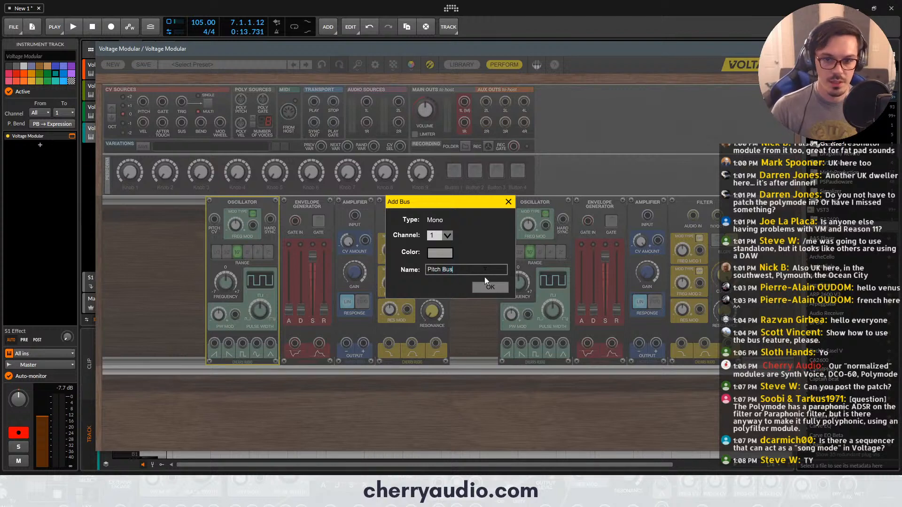
click(489, 287)
Assign the first Envelope Generator's Gate In to a new mono gate bus on channel 2
right_click(302, 223)
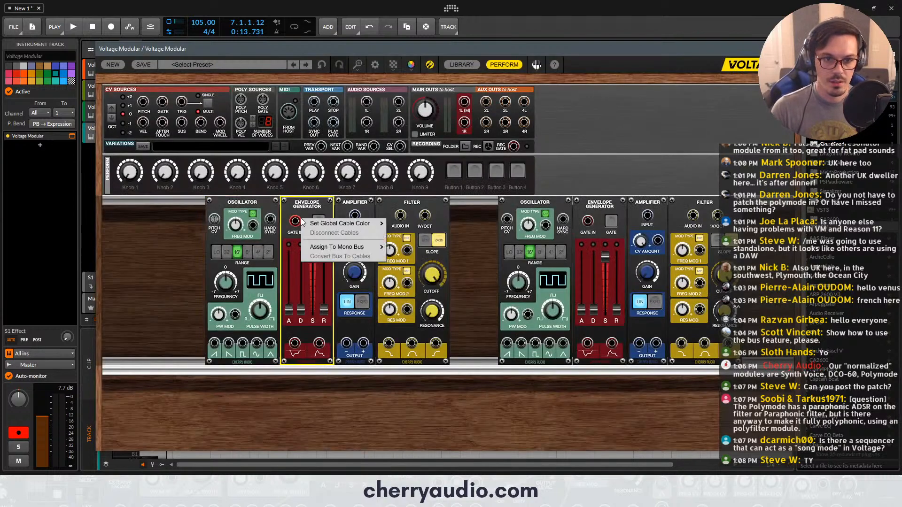
mouse_move(316, 253)
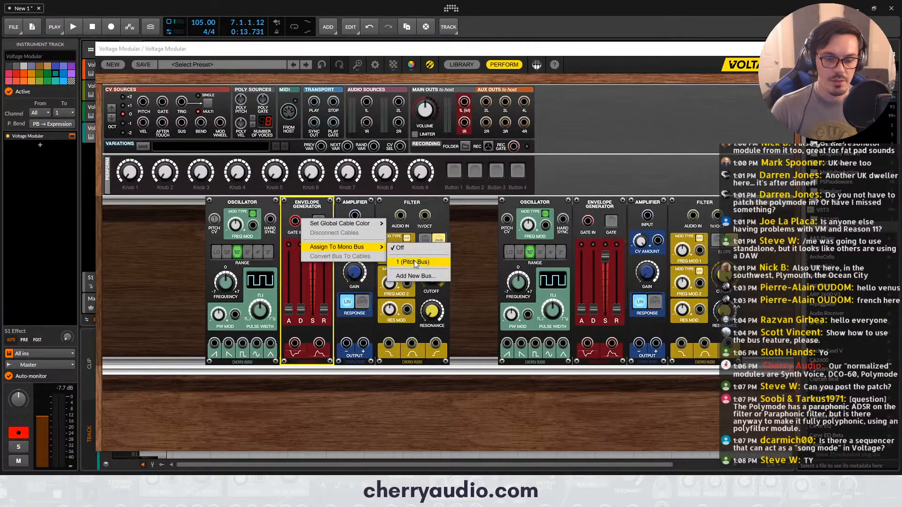
click(418, 274)
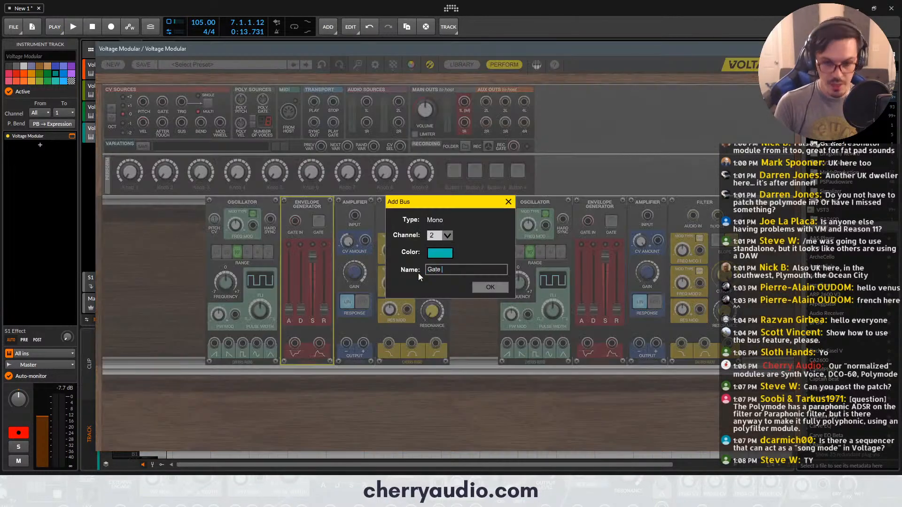
key(Return)
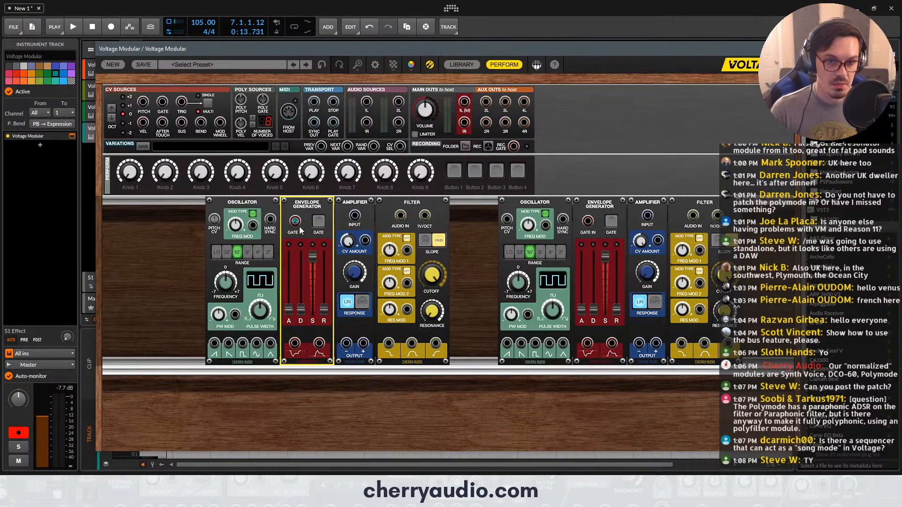
Assign the CV sources' Pitch output to the Pitch Bus and their Gate output to the gate bus
right_click(142, 102)
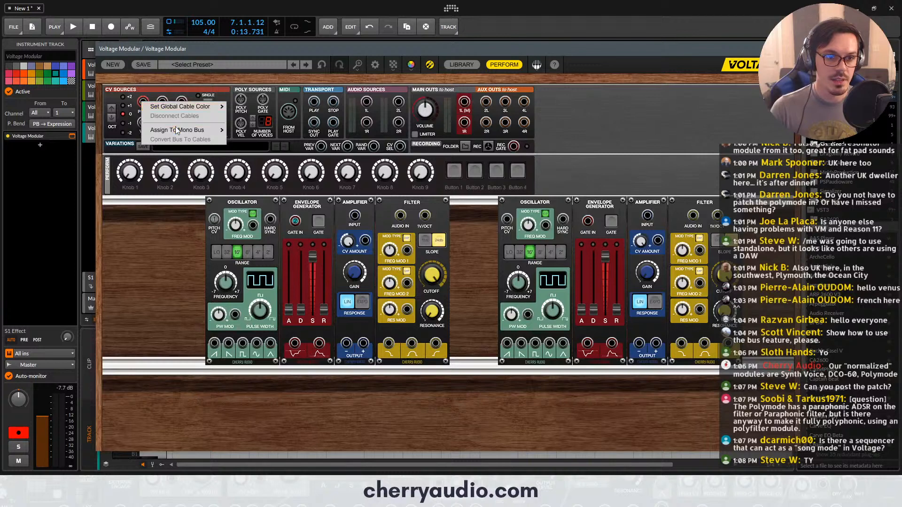
mouse_move(177, 130)
click(249, 144)
right_click(165, 101)
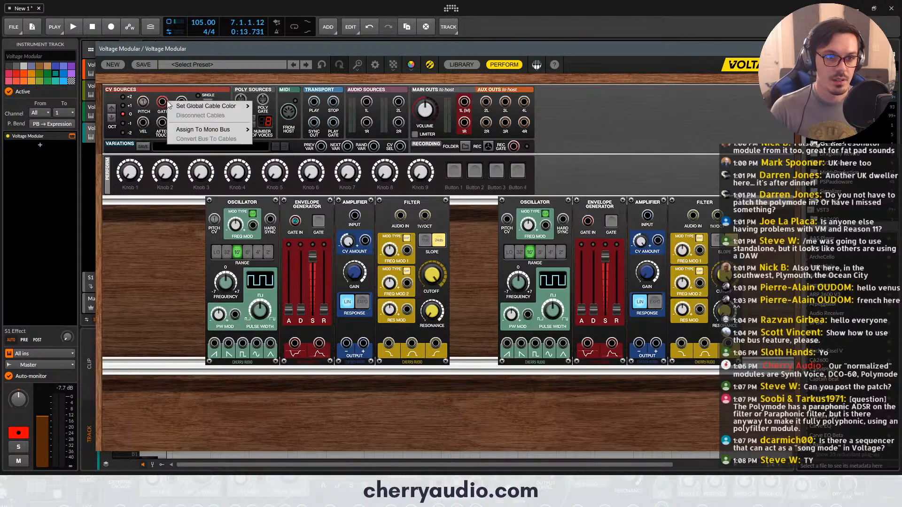
mouse_move(205, 129)
click(281, 154)
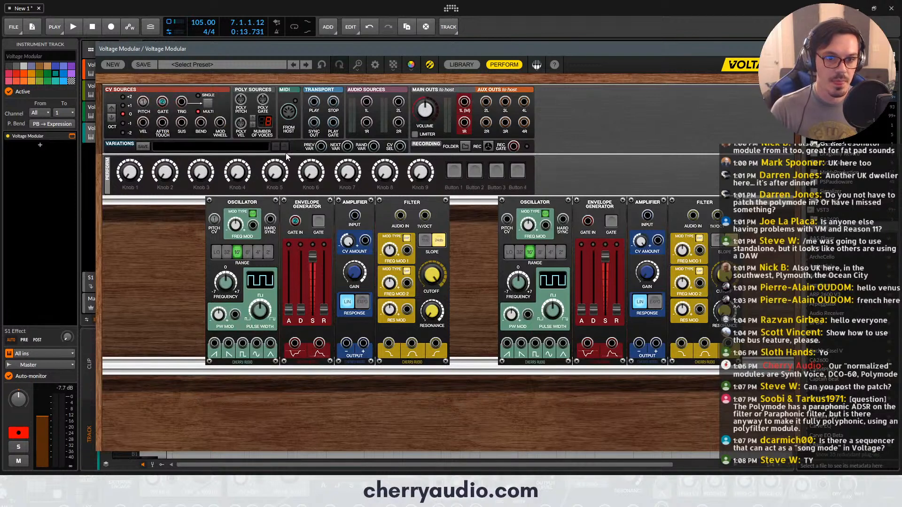
Copy the first Oscillator into the row below and add a Vintage Oscillator from the module library beside it
drag(236, 202, 249, 290)
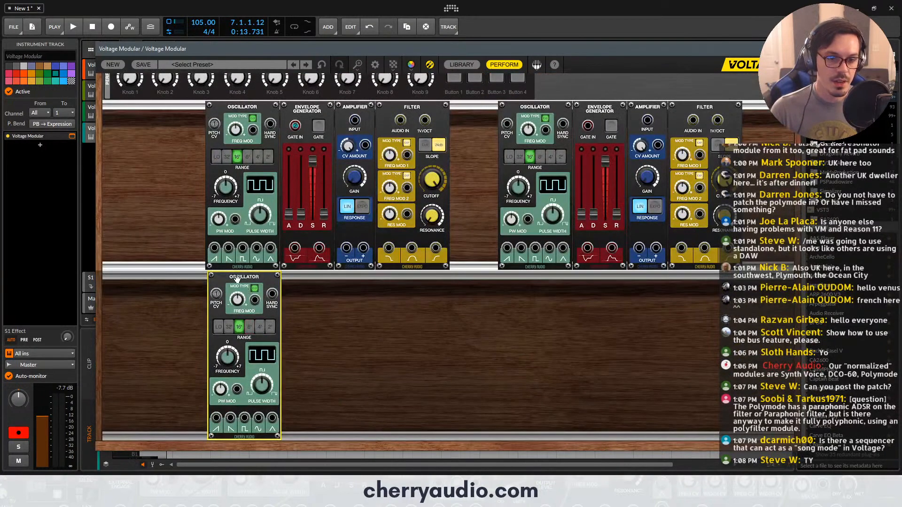
scroll(275, 128, up, 1)
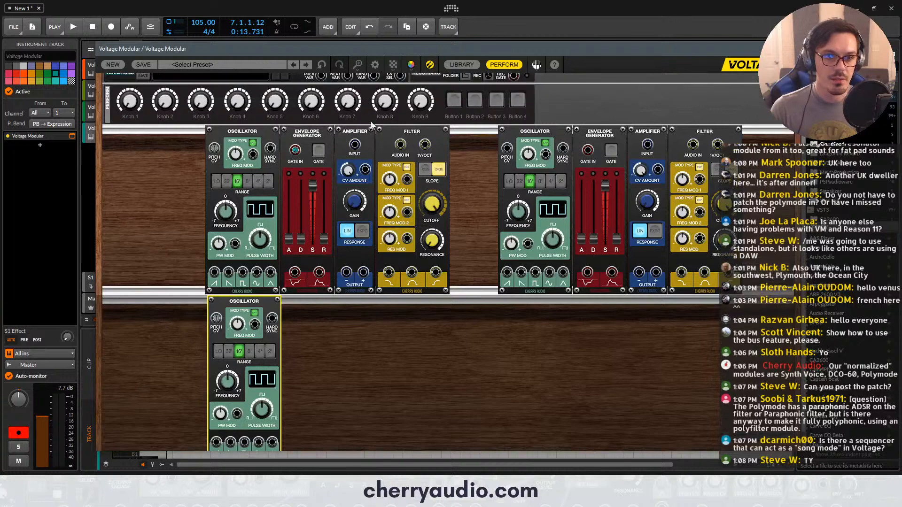
click(461, 65)
click(139, 93)
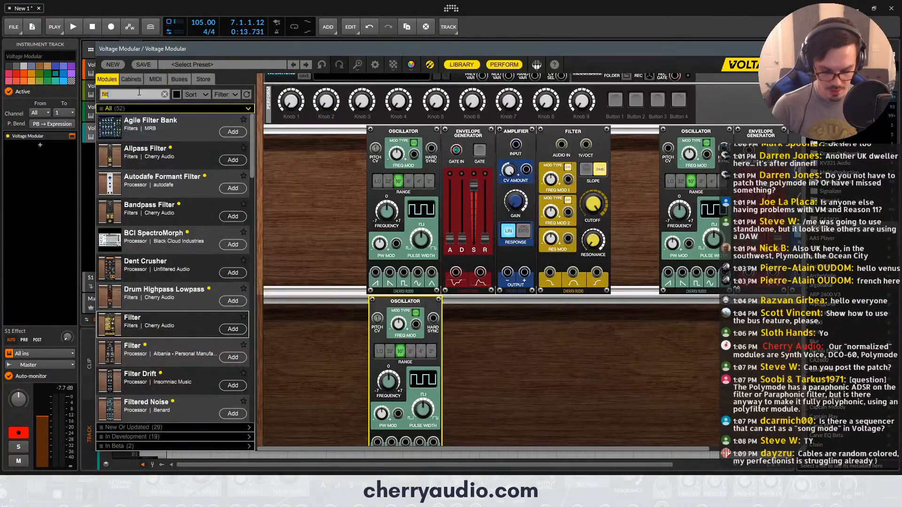
text(vintage)
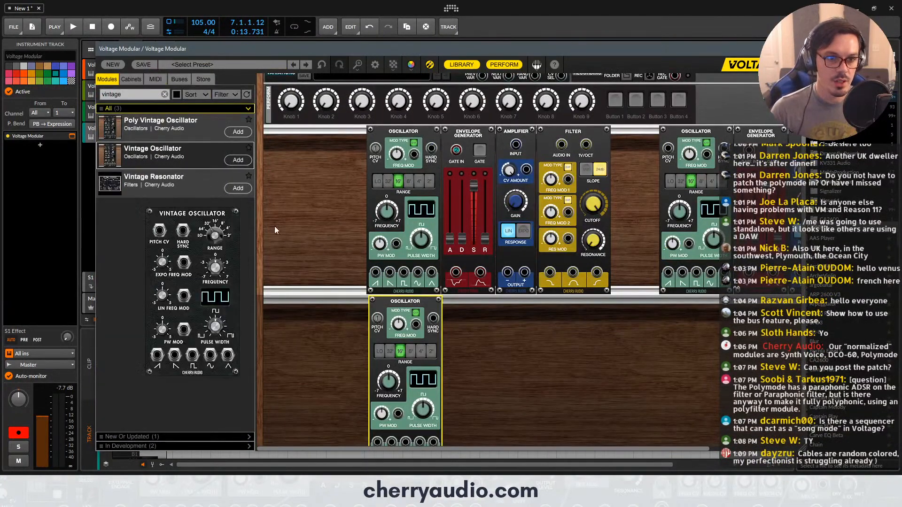
drag(274, 227, 621, 291)
scroll(658, 310, down, 1)
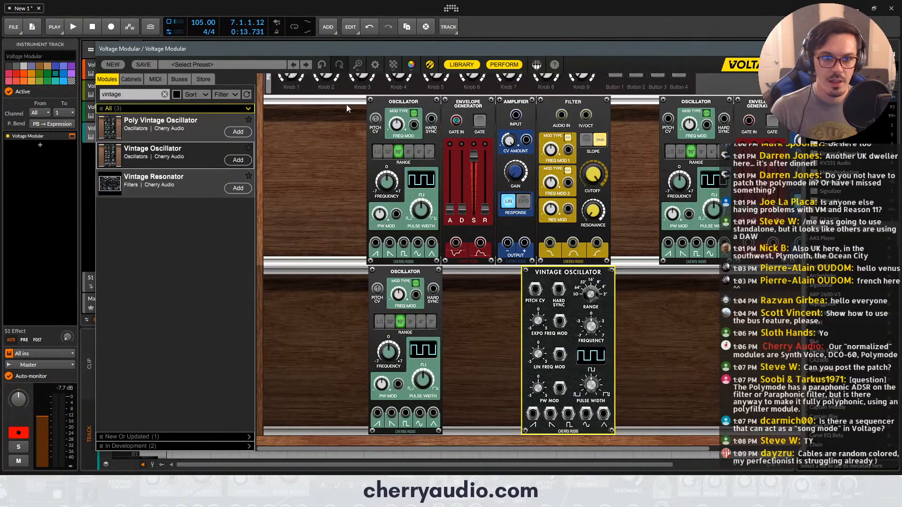
click(462, 65)
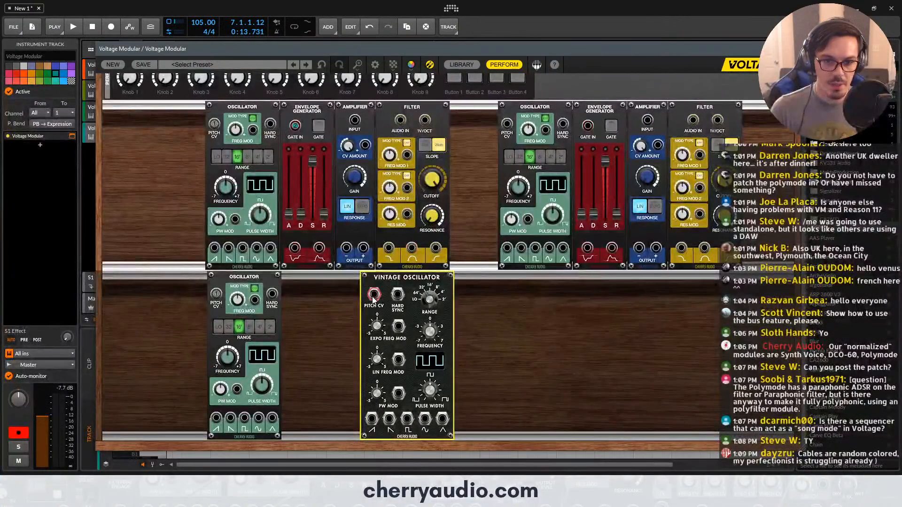
Assign the Vintage Oscillator's Pitch CV input to the Pitch Bus
right_click(373, 298)
mouse_move(393, 282)
click(496, 262)
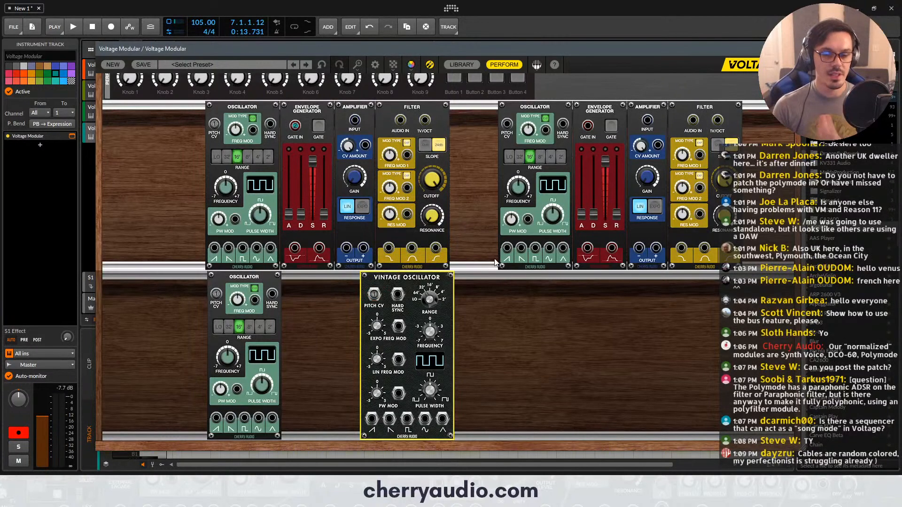
mouse_move(426, 344)
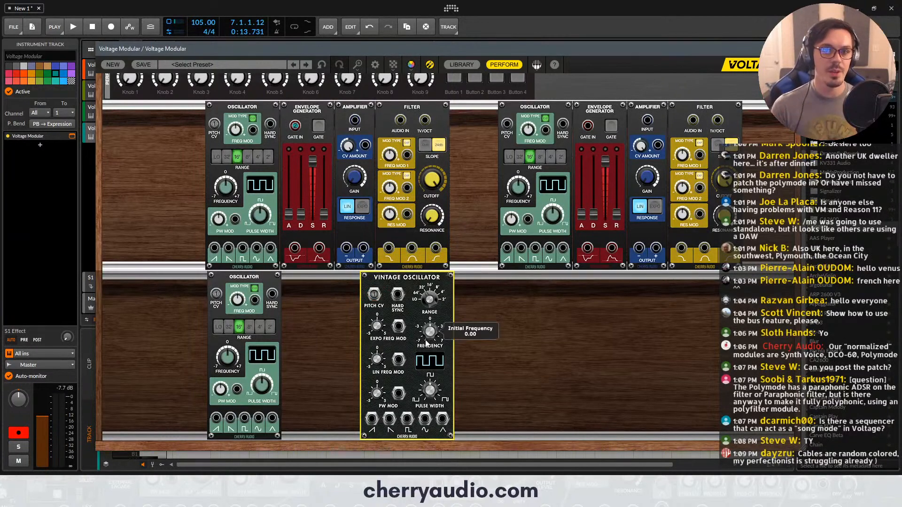
Convert the Pitch Bus on the Vintage Oscillator's Pitch CV input to cables and inspect the resulting pitch connections
right_click(397, 295)
mouse_move(414, 281)
right_click(374, 296)
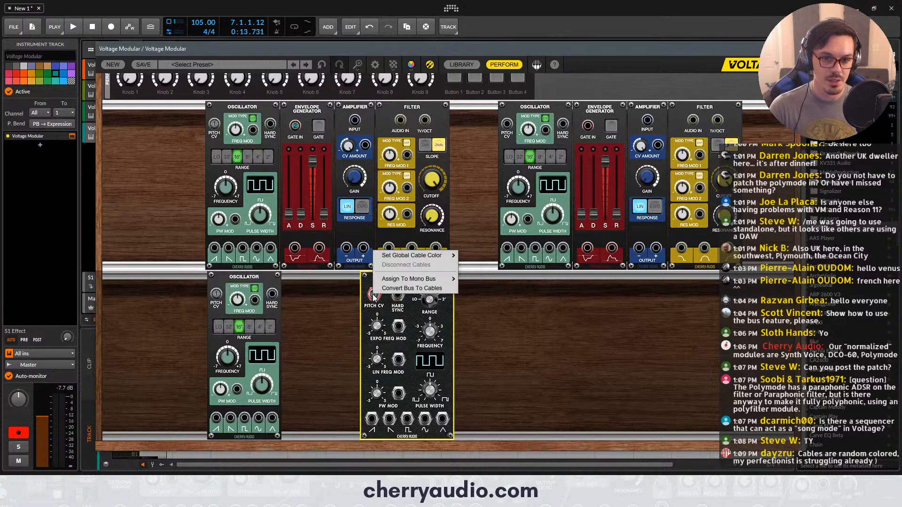
click(385, 290)
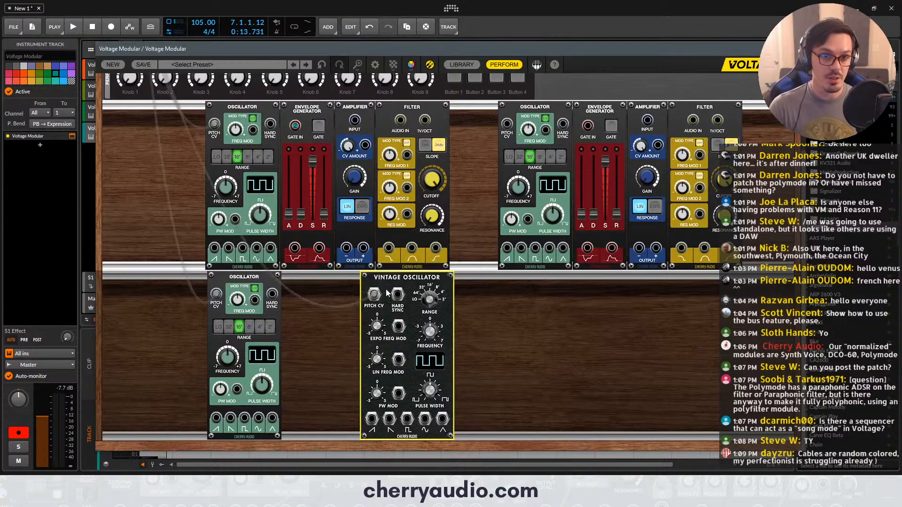
scroll(386, 292, up, 3)
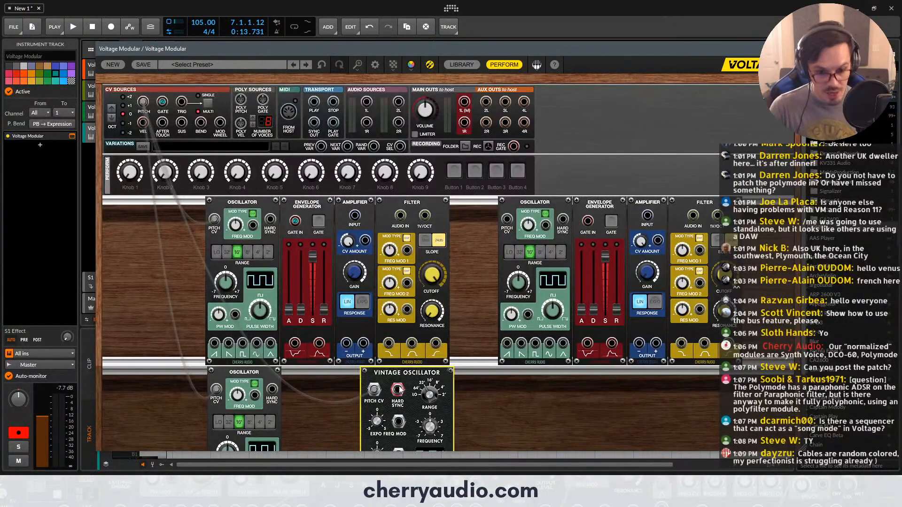
right_click(375, 392)
click(542, 386)
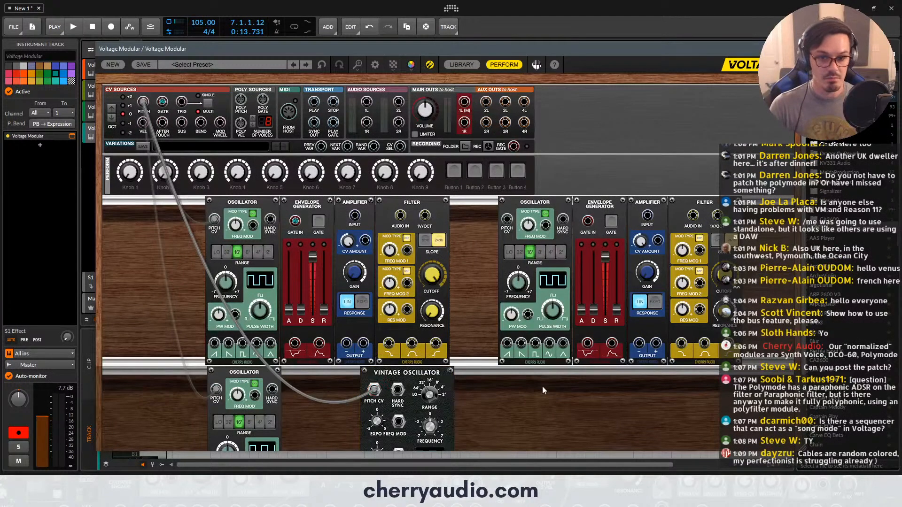
scroll(413, 384, down, 1)
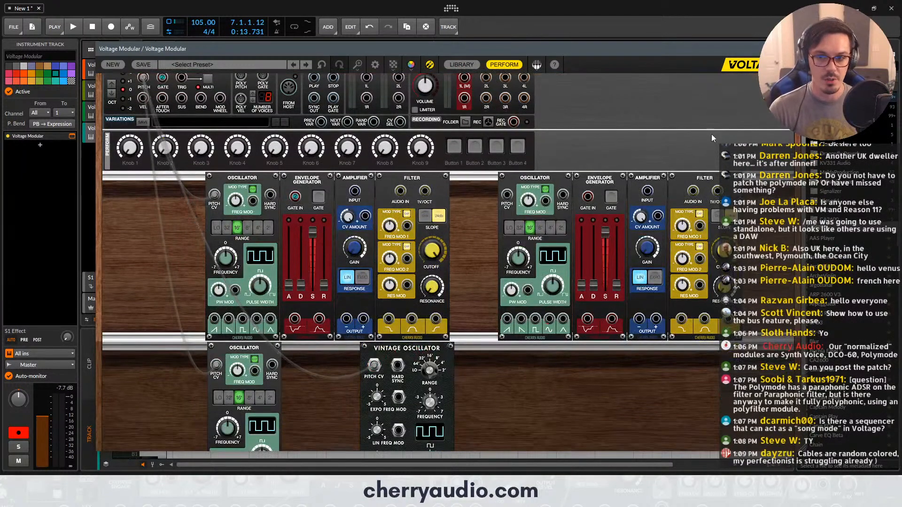
Close the Voltage Modular window and delete the fourth track with the bus demonstration patch
click(793, 49)
key(Delete)
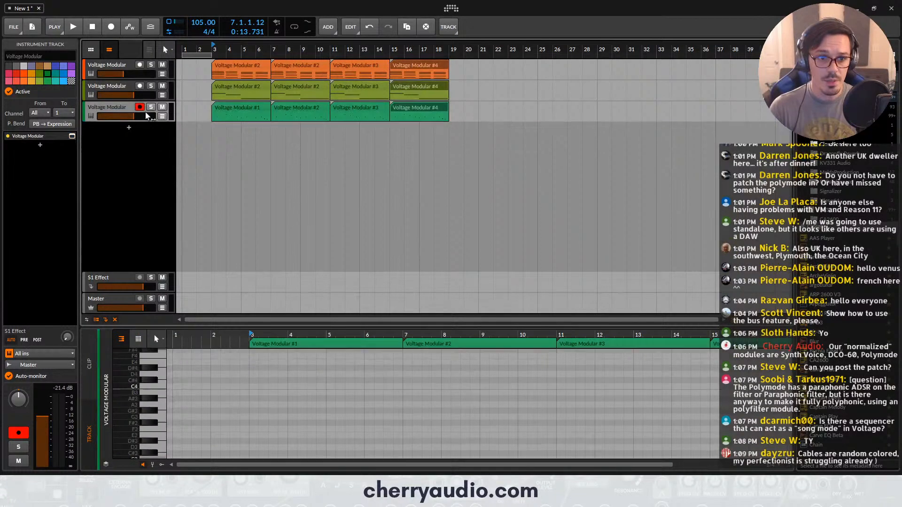
click(389, 63)
click(230, 135)
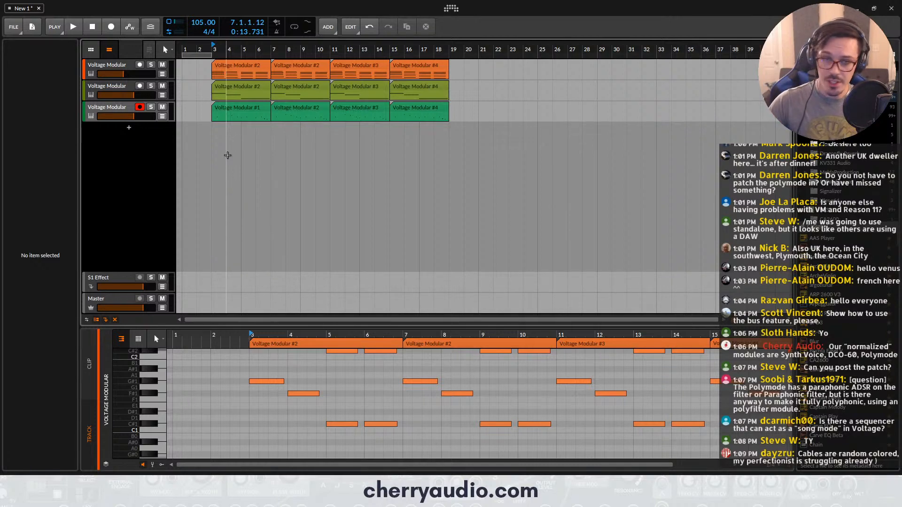
Add a new instrument track at the end of the track list and load Voltage Modular on it
click(130, 128)
text(vol)
double_click(613, 116)
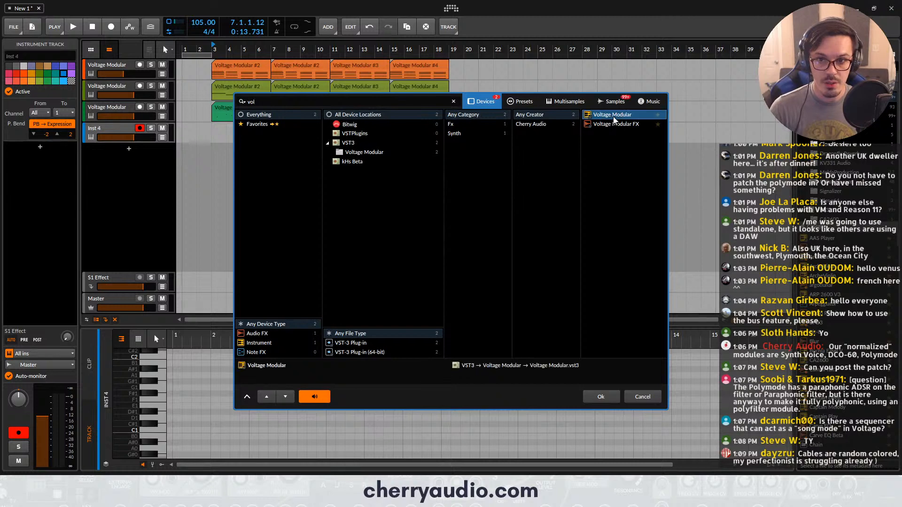
Search the module library for "seq" and place the Eight-Step Sequencer, Drum Trigger Sequencer and Matrix Sequencer in the cabinet
click(148, 97)
text(seq)
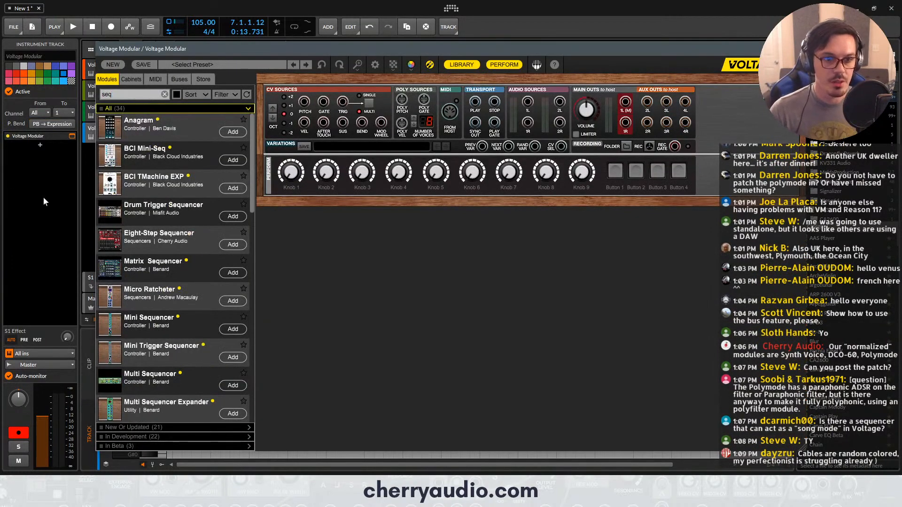
drag(173, 240, 332, 226)
drag(204, 218, 742, 212)
drag(559, 243, 622, 231)
scroll(632, 231, down, 2)
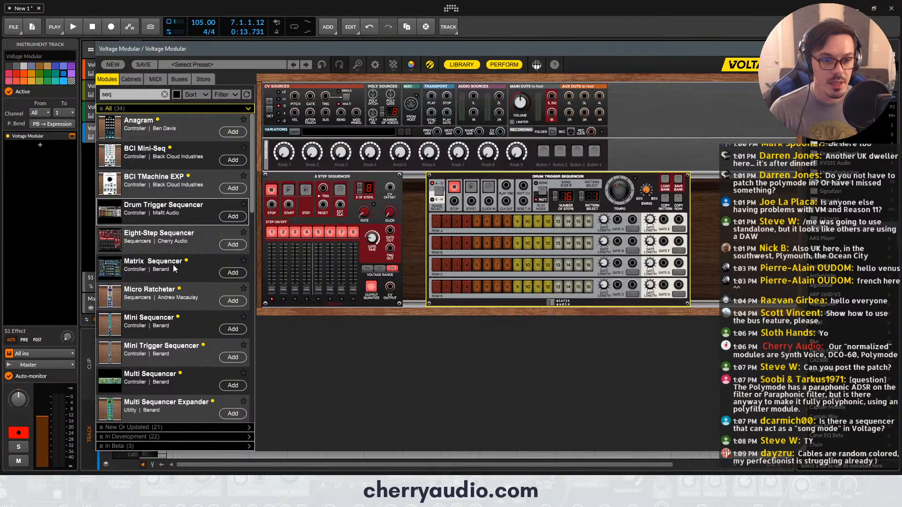
drag(174, 268, 320, 301)
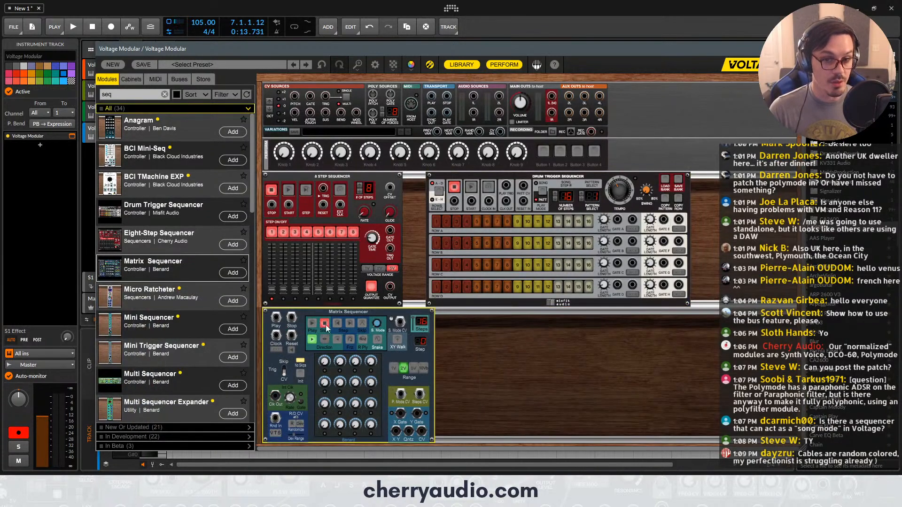
Place the Octagon Sequencer beside the Matrix Sequencer and the uQuence Sequencer in the row below
scroll(175, 309, down, 4)
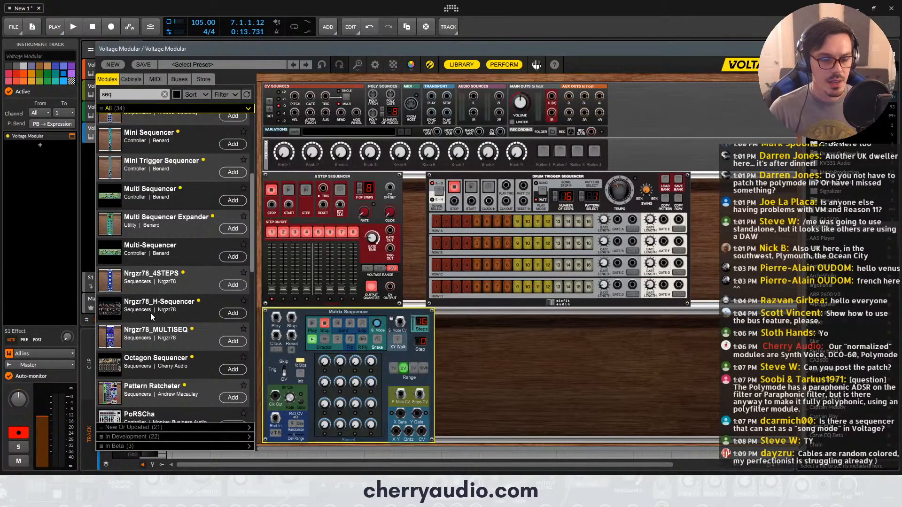
scroll(150, 312, down, 3)
drag(143, 278, 517, 319)
scroll(207, 332, down, 3)
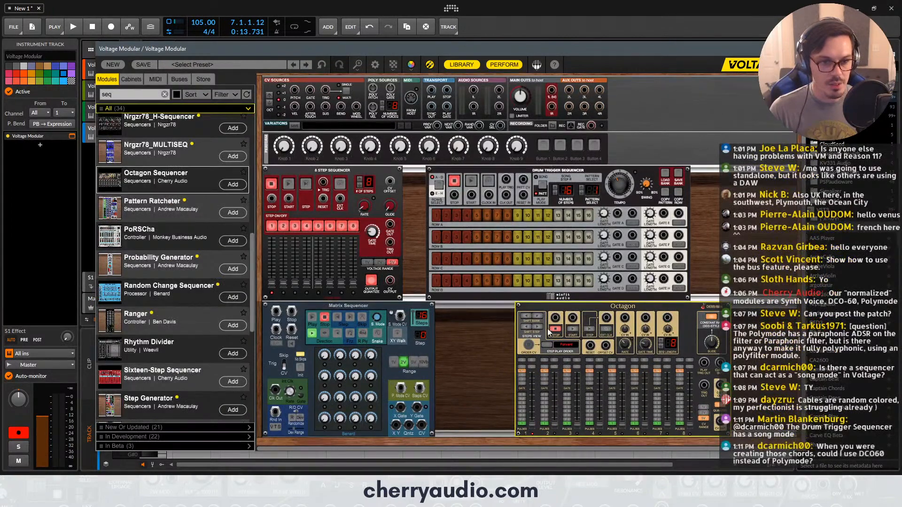
scroll(170, 373, down, 6)
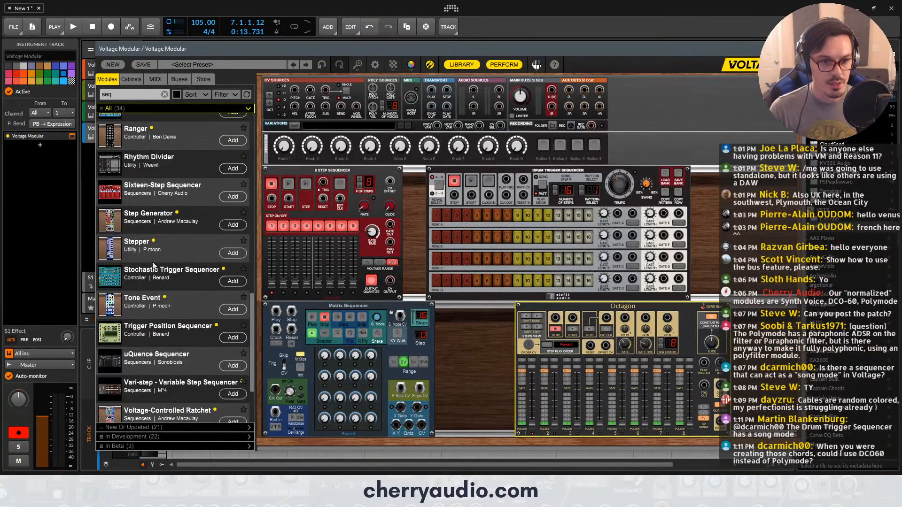
drag(149, 361, 446, 442)
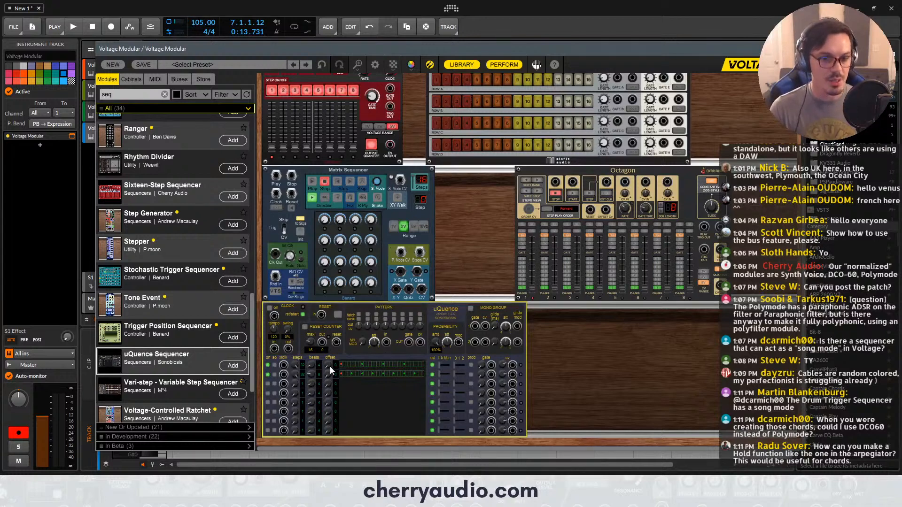
mouse_move(329, 366)
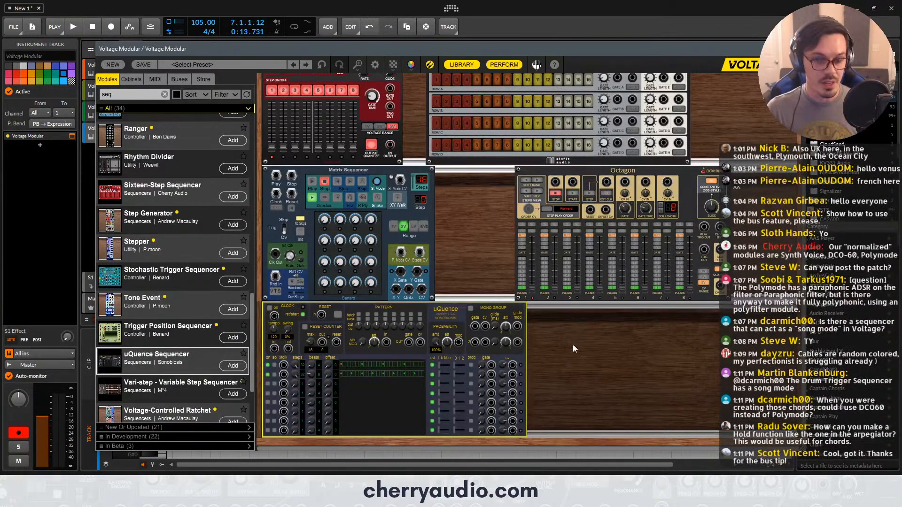
mouse_move(369, 327)
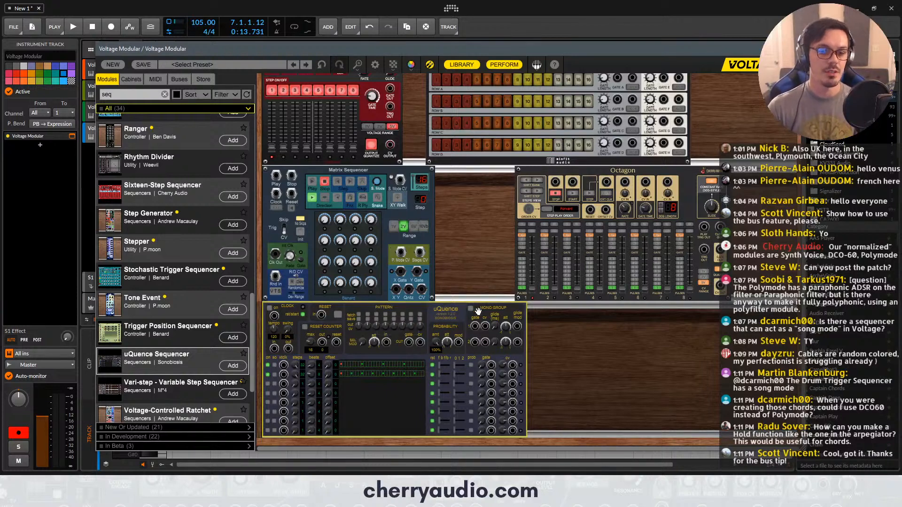
Delete all the placed sequencer modules together and clear the module search
drag(760, 233, 310, 130)
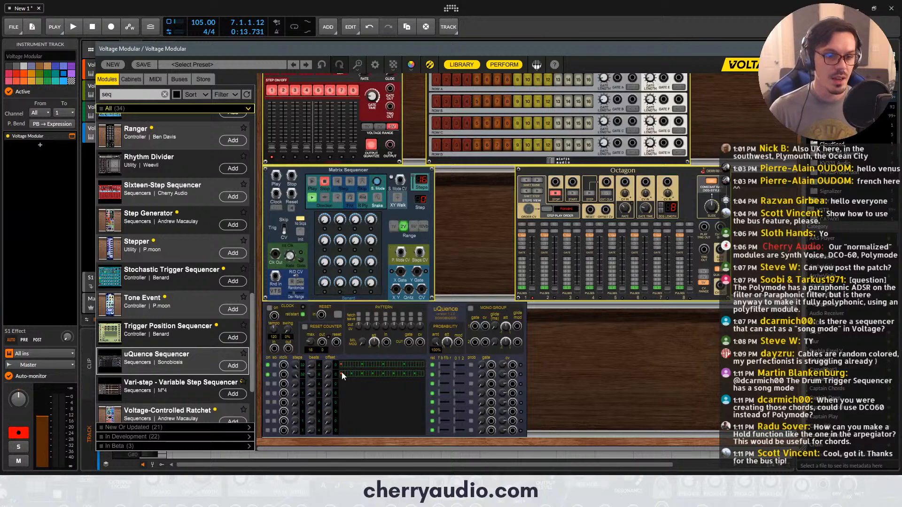
scroll(120, 365, down, 2)
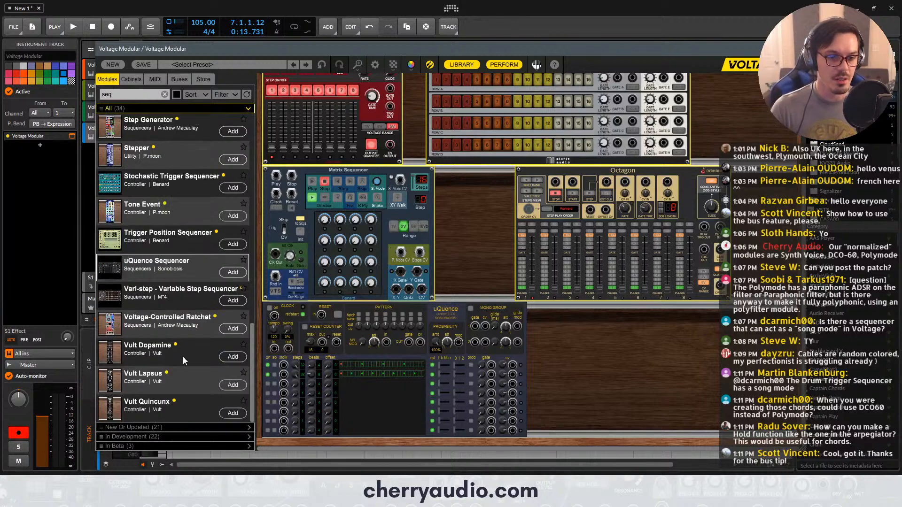
scroll(328, 346, up, 3)
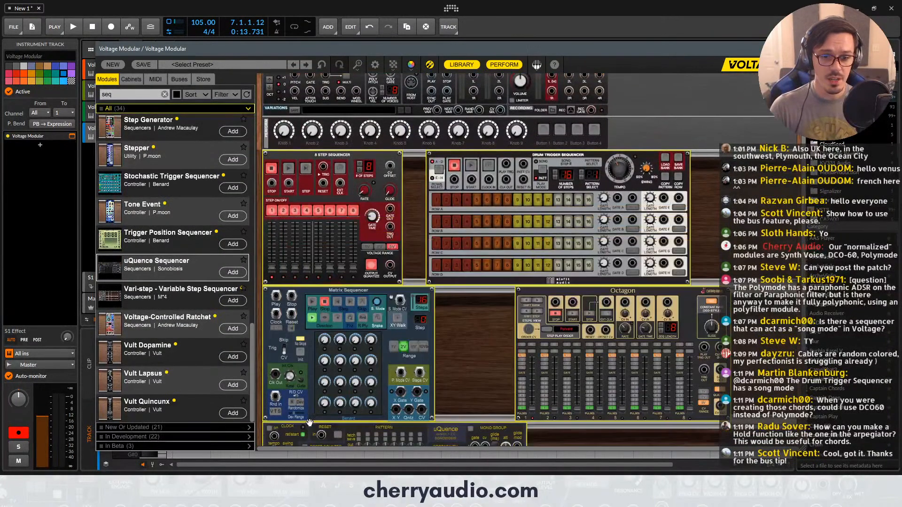
key(Delete)
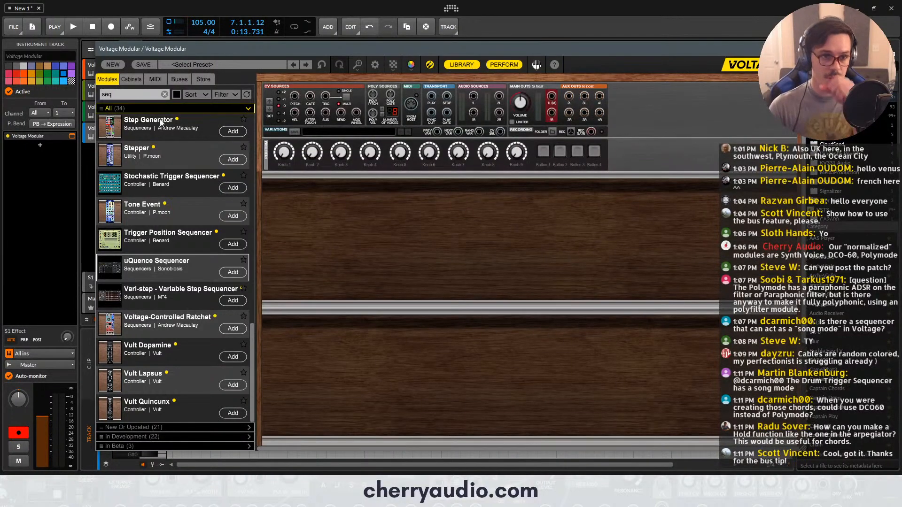
click(164, 94)
Close the Voltage Modular window and delete all four clips from the orange first track
click(798, 48)
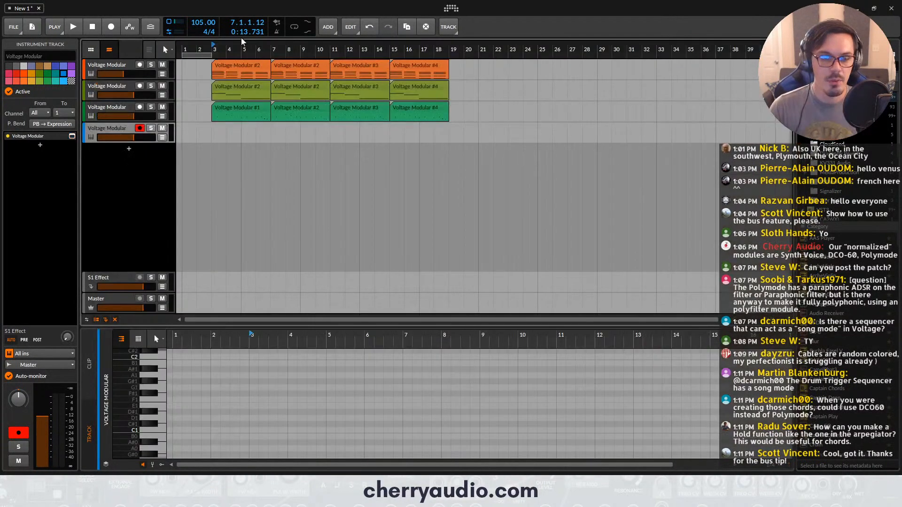
key(space)
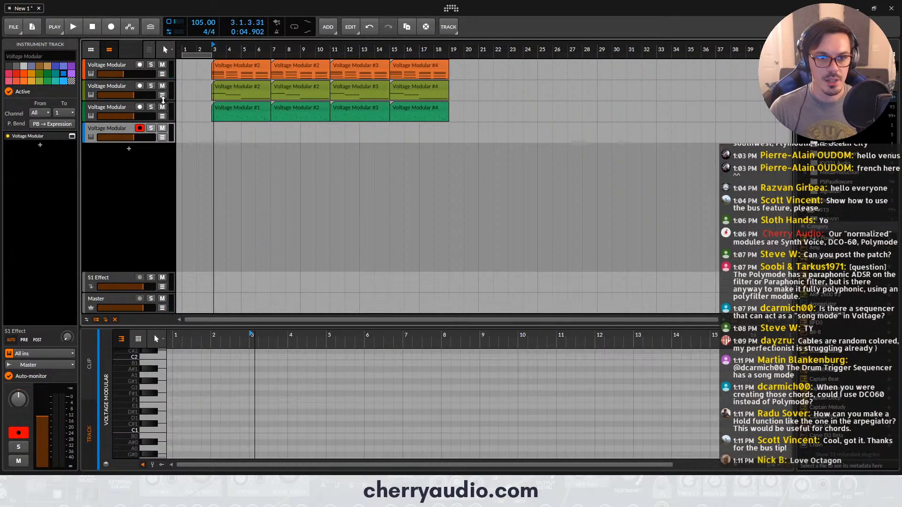
key(space)
click(286, 66)
key(Delete)
click(346, 65)
key(Delete)
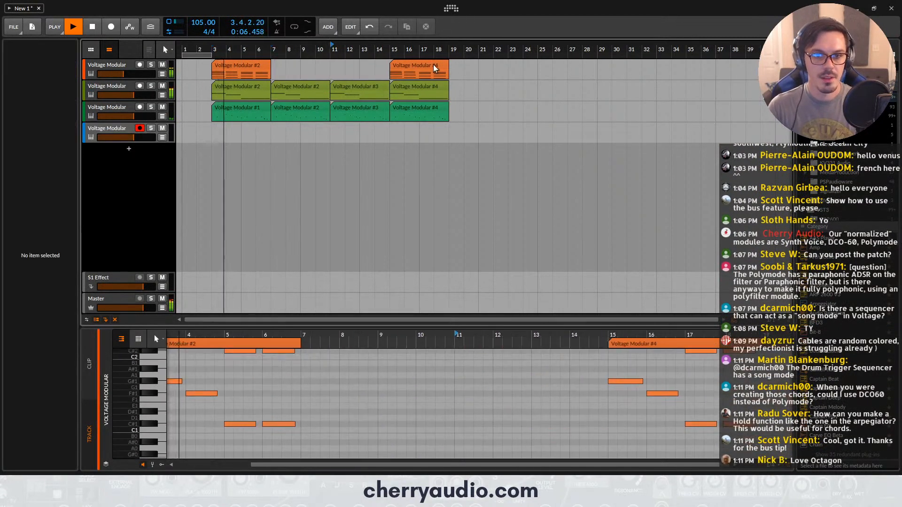
click(433, 67)
key(Delete)
click(255, 65)
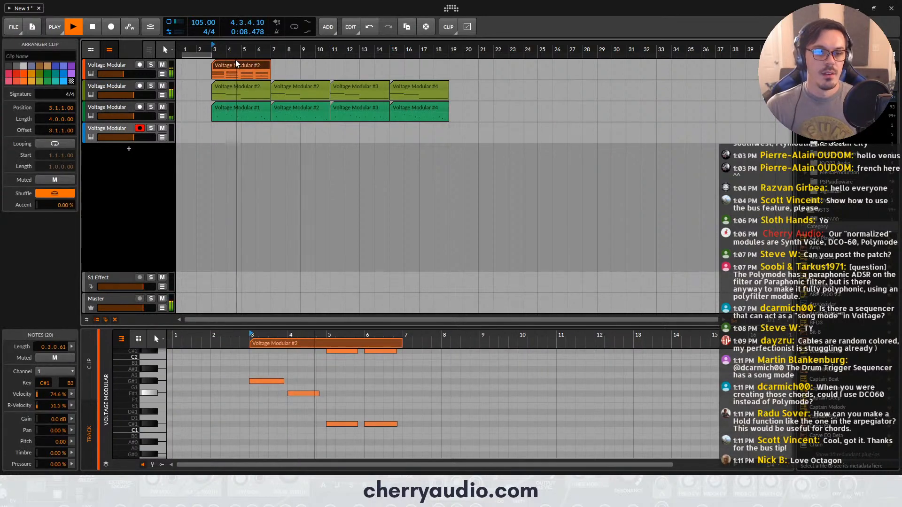
key(Delete)
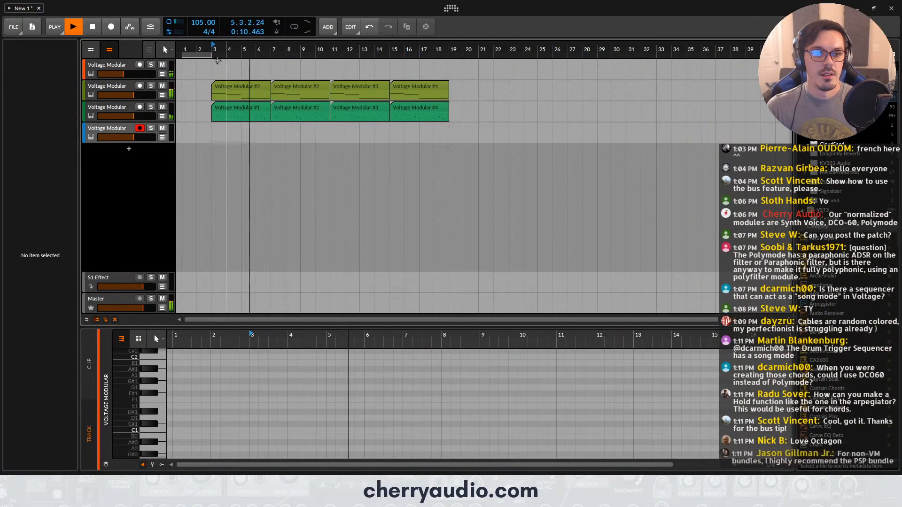
Loop bars 3 to 7 with the play start at bar 2, and arm the first track for recording
key(space)
click(294, 27)
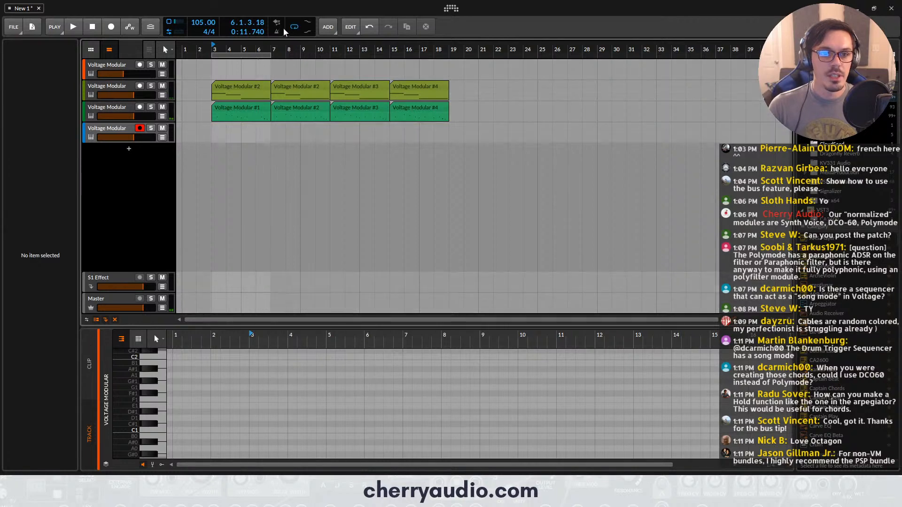
click(196, 48)
click(117, 68)
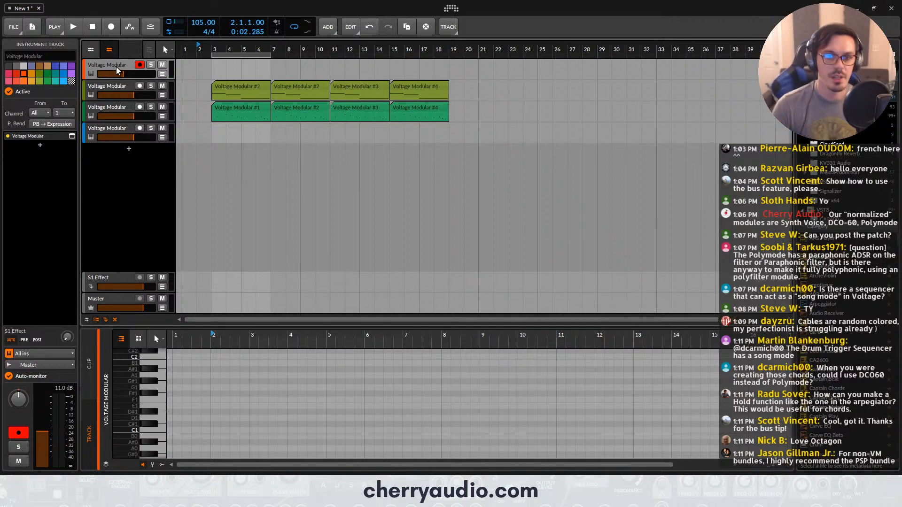
key(F9)
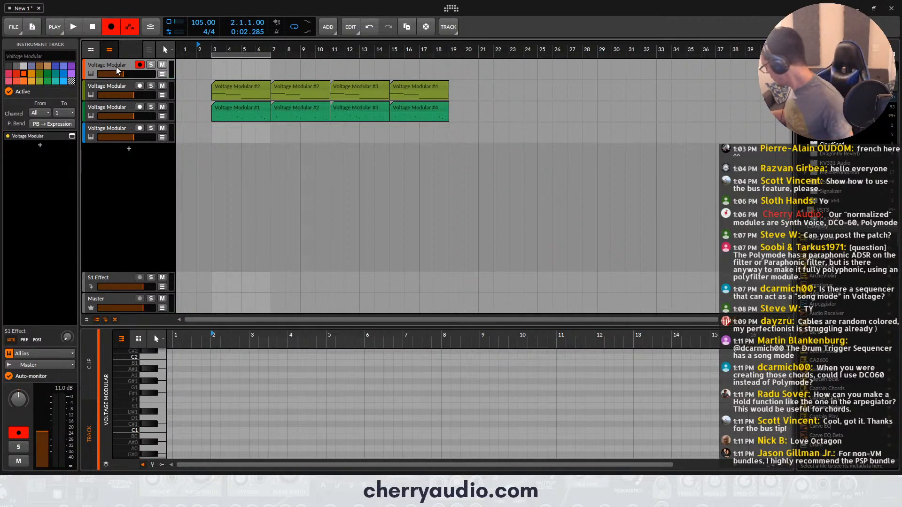
key(space)
key(space)
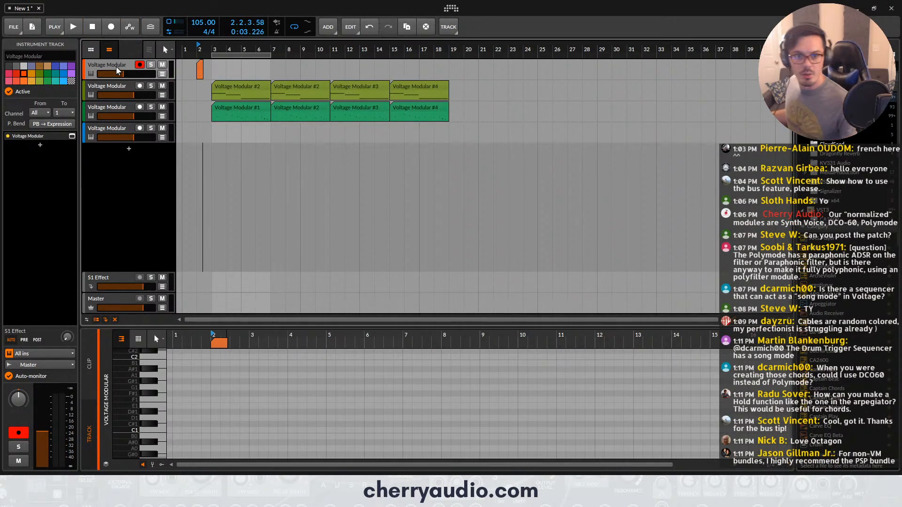
key(F9)
key(space)
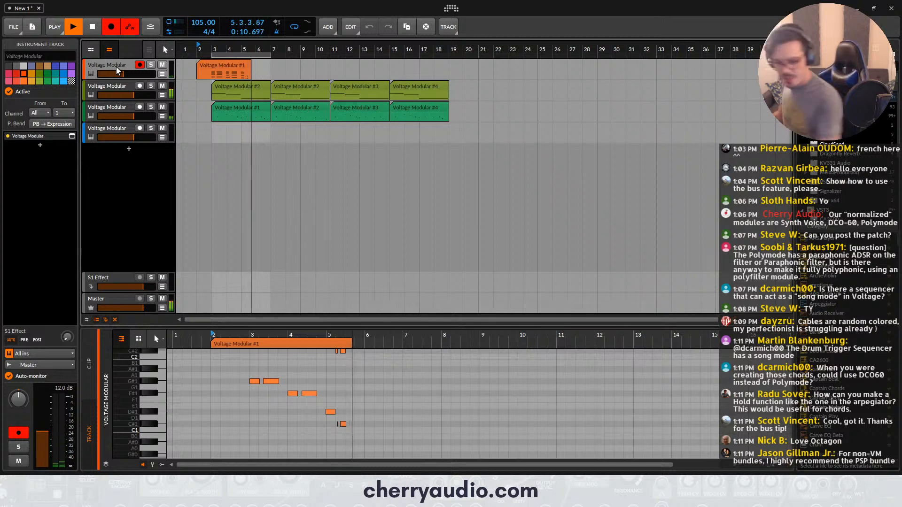
key(space)
key(ctrl+z)
Record a new chord part on the first track from bar 2 to the end of the loop
key(F9)
key(space)
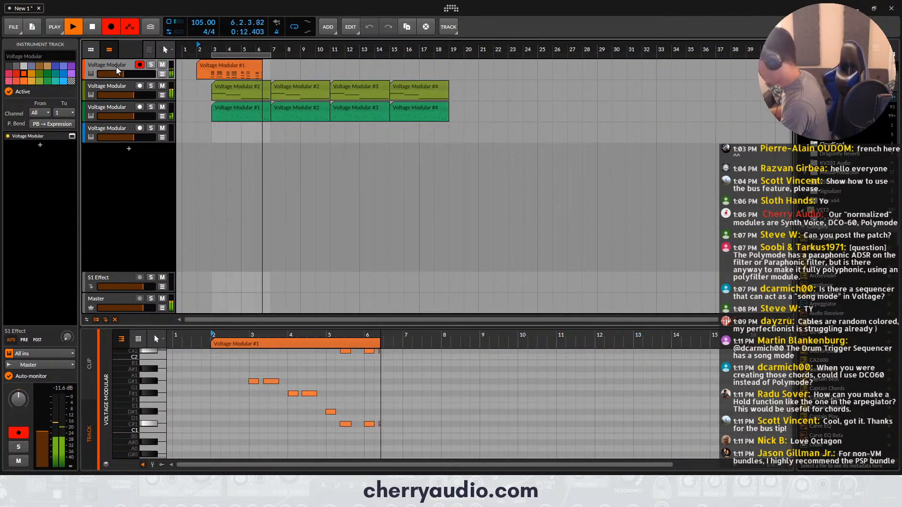
key(space)
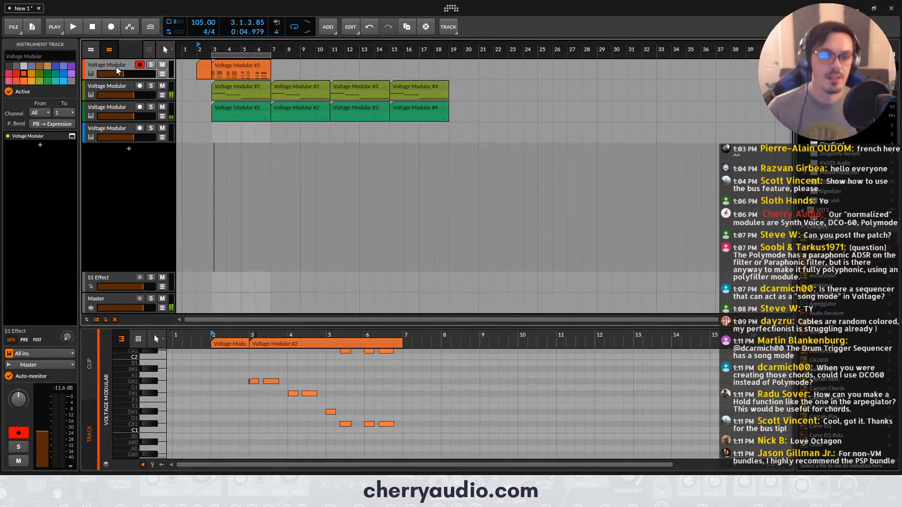
Quantize the recorded chord clip and delete the short lead-in clip at bar 2
click(245, 63)
key(q)
click(204, 66)
key(Delete)
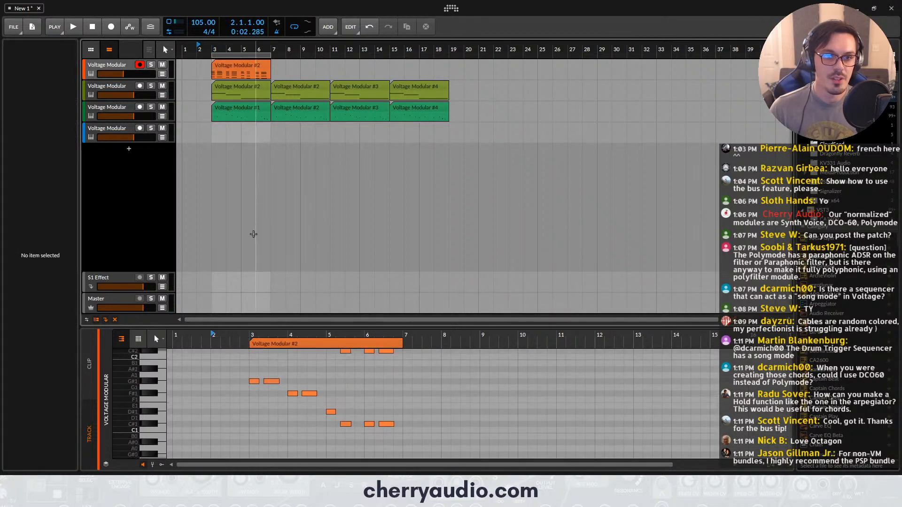
Enlarge the note editor and replace the chords in bar 5 with a copy of the bar 6 chords
drag(351, 328, 351, 188)
scroll(348, 324, up, 5)
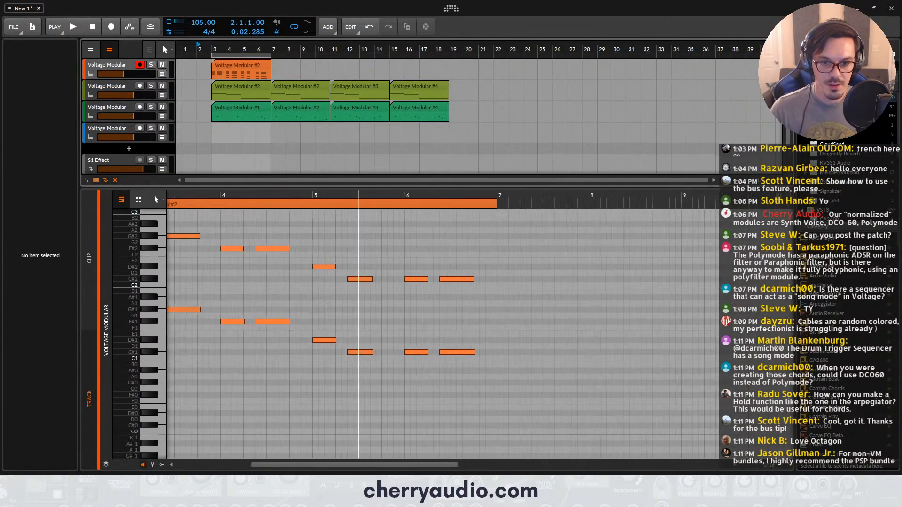
scroll(364, 329, up, 4)
scroll(381, 332, down, 1)
drag(387, 333, 427, 334)
scroll(399, 334, down, 2)
scroll(427, 334, up, 3)
drag(441, 218, 379, 425)
key(Delete)
drag(529, 442, 382, 233)
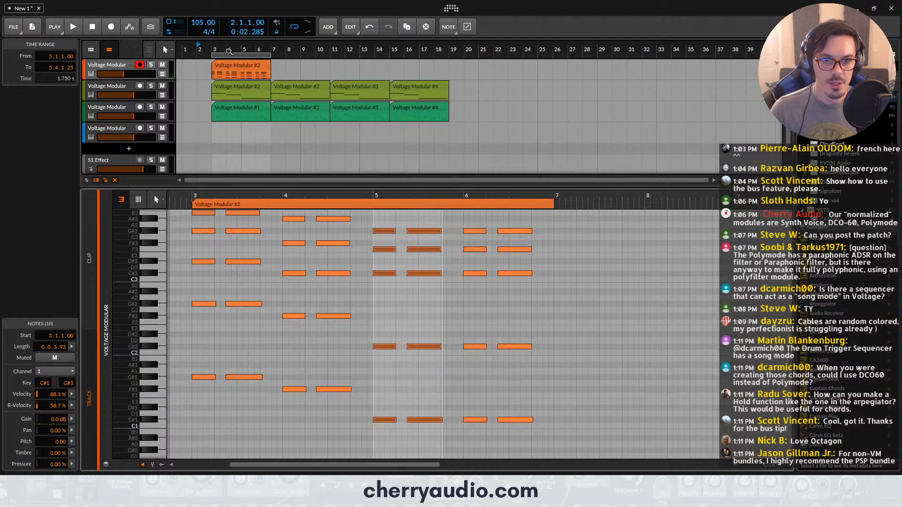
Play the edited chord clip from bar 3 and duplicate it three times to line up with the other tracks' clips
click(214, 51)
key(space)
click(228, 64)
key(ctrl+d)
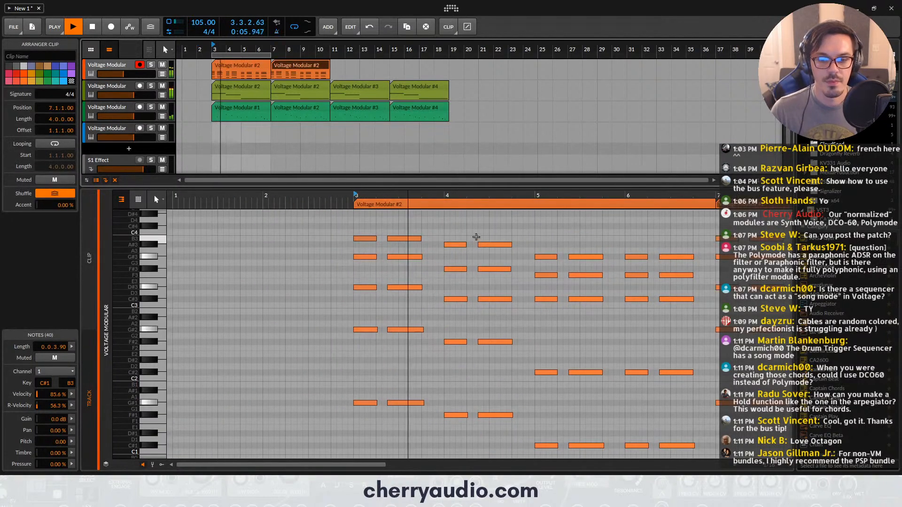
scroll(476, 237, down, 4)
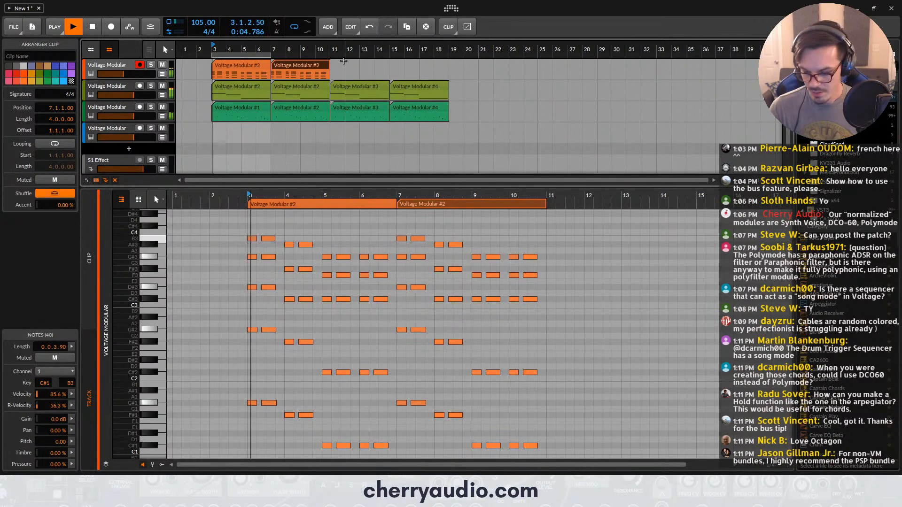
click(315, 68)
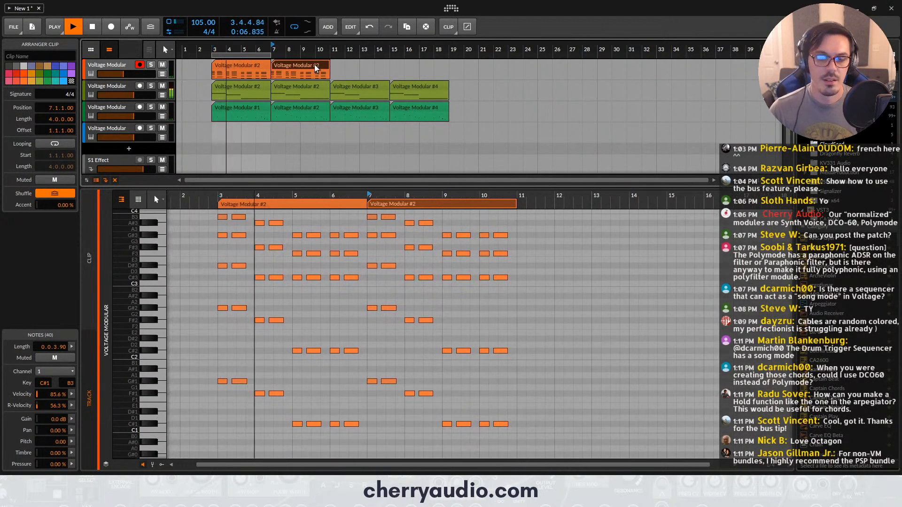
key(space)
key(ctrl+d)
key(ctrl+d)
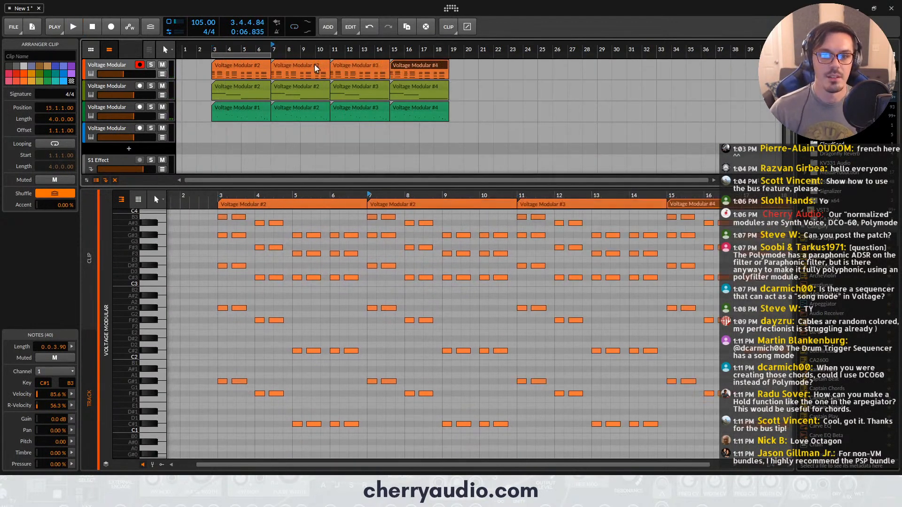
Hide the note editor and open the Voltage Modular patch on the fourth track
click(115, 134)
scroll(116, 127, down, 1)
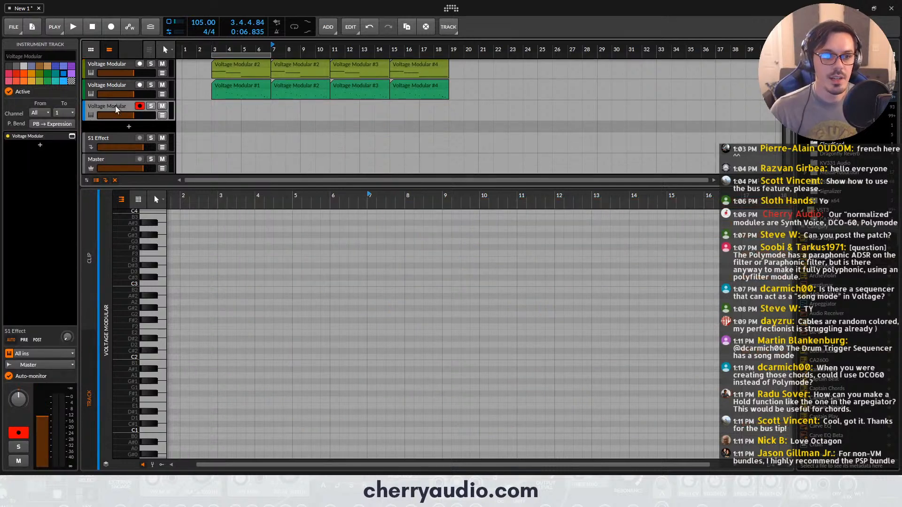
click(120, 481)
click(94, 480)
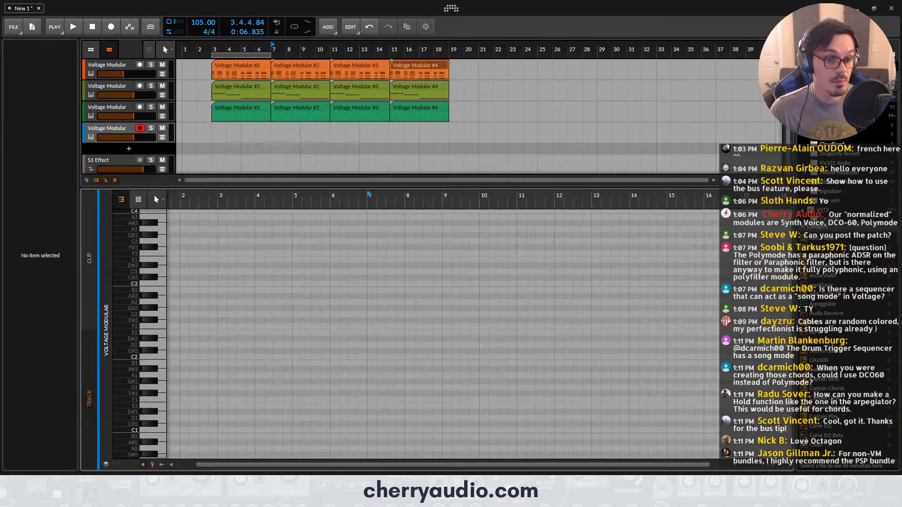
click(94, 481)
click(99, 126)
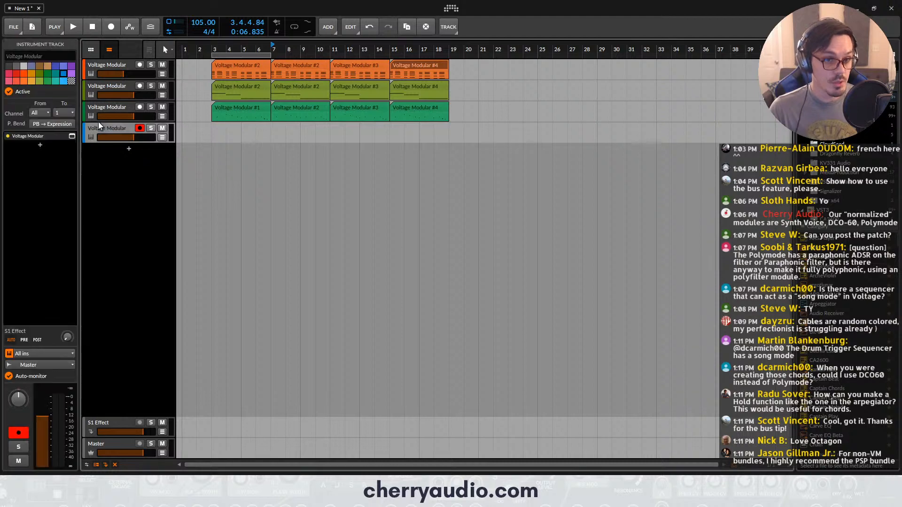
click(72, 136)
Search the module library for "808" and place a Transistor 808 Hats module in the first cabinet row
click(153, 93)
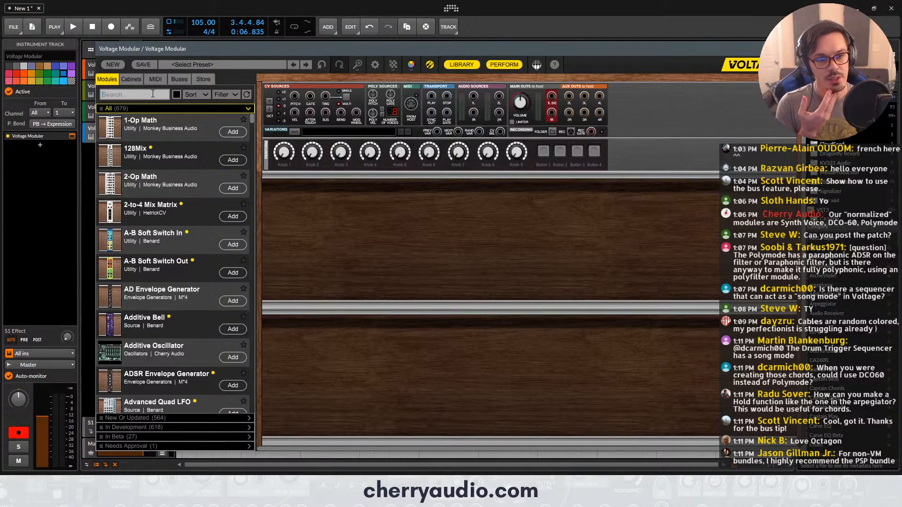
text(808)
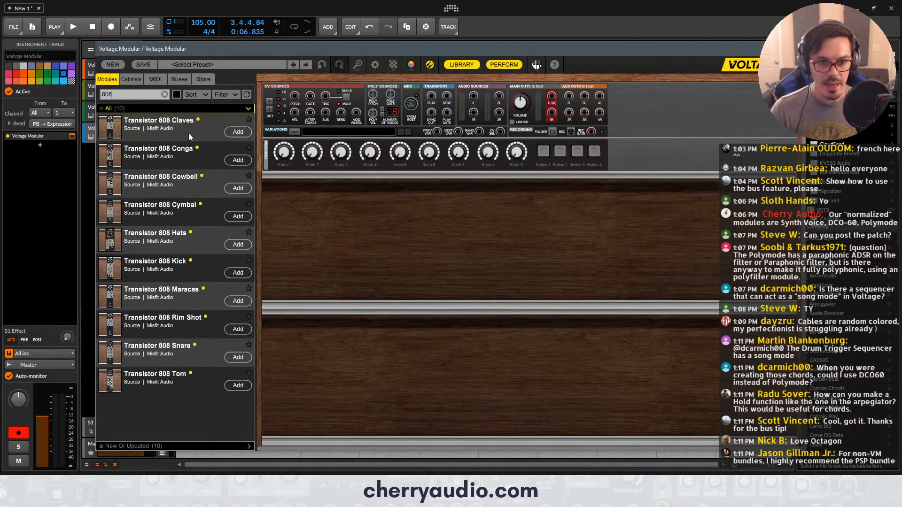
drag(181, 237, 427, 196)
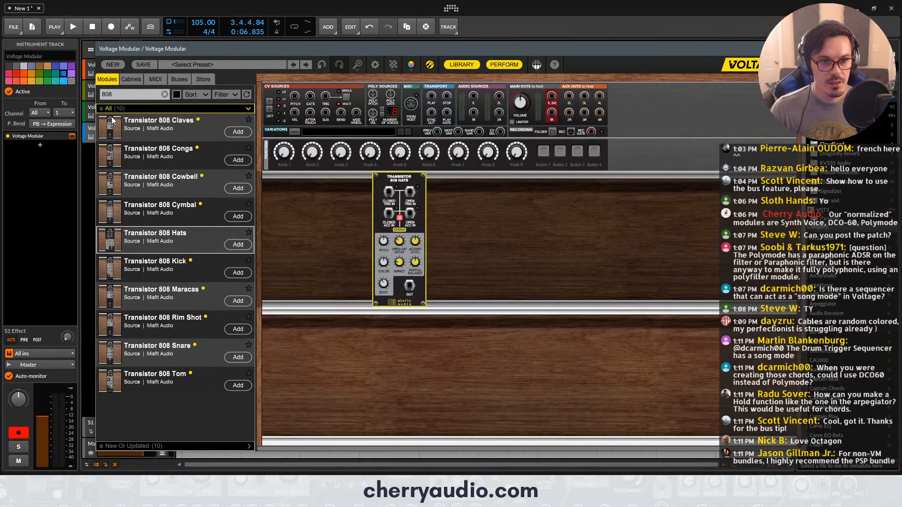
Search for "drum", add a MIDI Drum Trigger fed from the host's MIDI output, and shift the hats module away from it
double_click(118, 96)
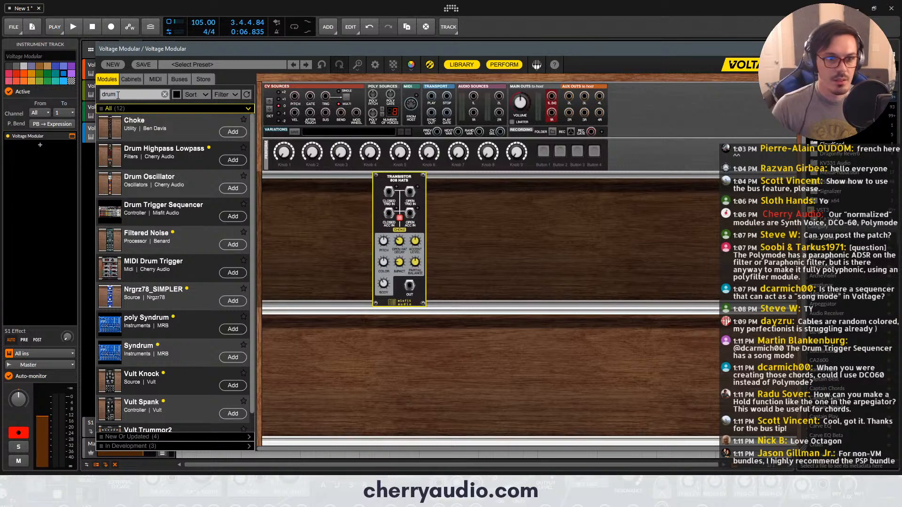
click(232, 272)
drag(326, 191, 412, 107)
drag(403, 175, 527, 176)
click(464, 204)
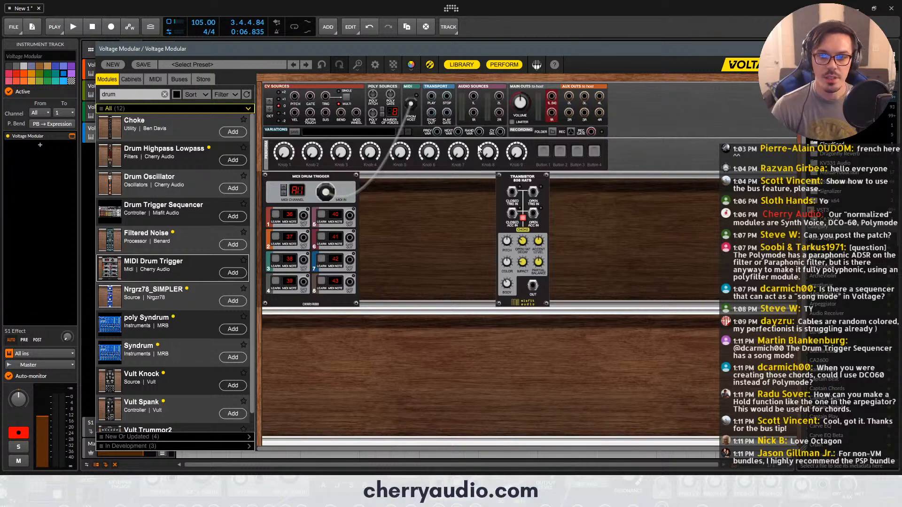
Search the library for "shak" and "808", and place a Transistor 808 Kick module beyond the hats
double_click(125, 97)
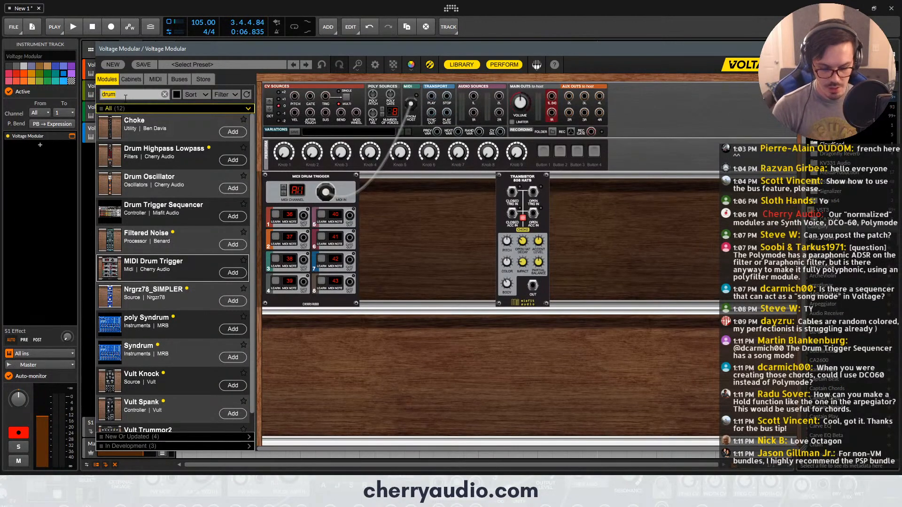
text(shak)
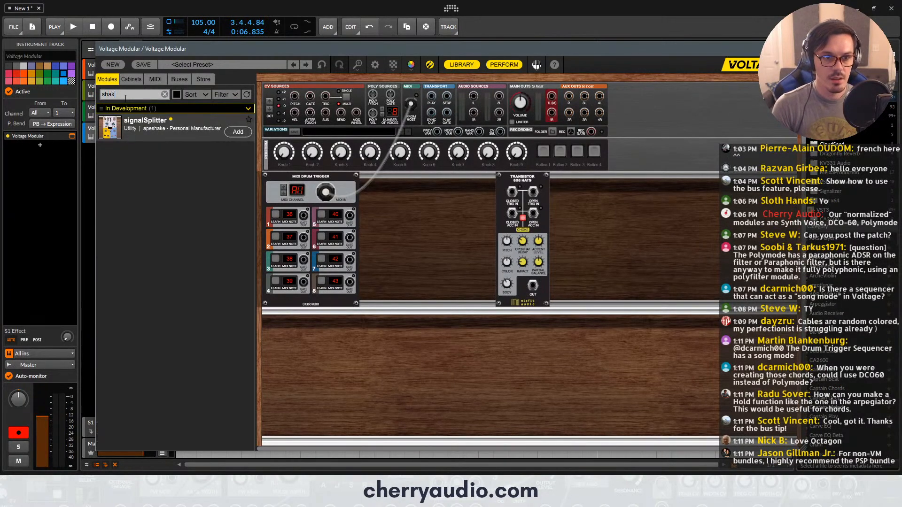
key(BackSpace)
key(BackSpace)
key(BackSpace)
key(BackSpace)
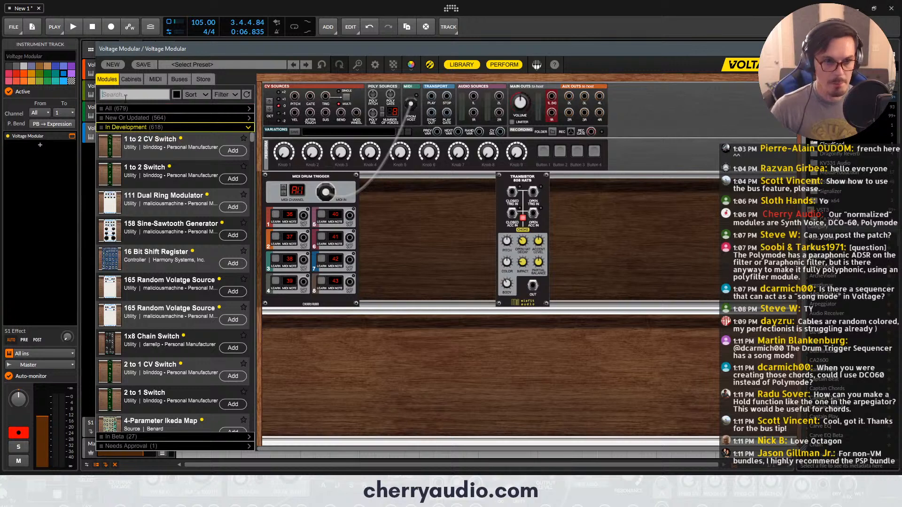
text(808)
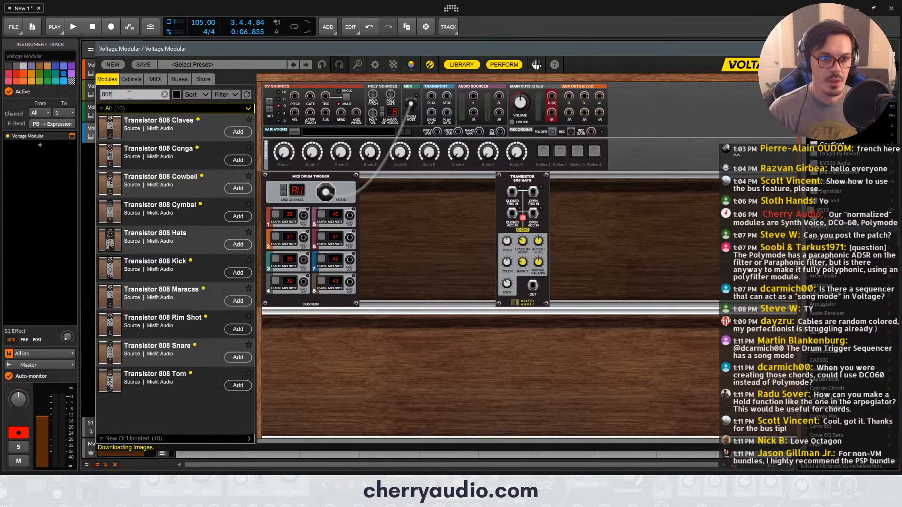
drag(217, 281, 630, 177)
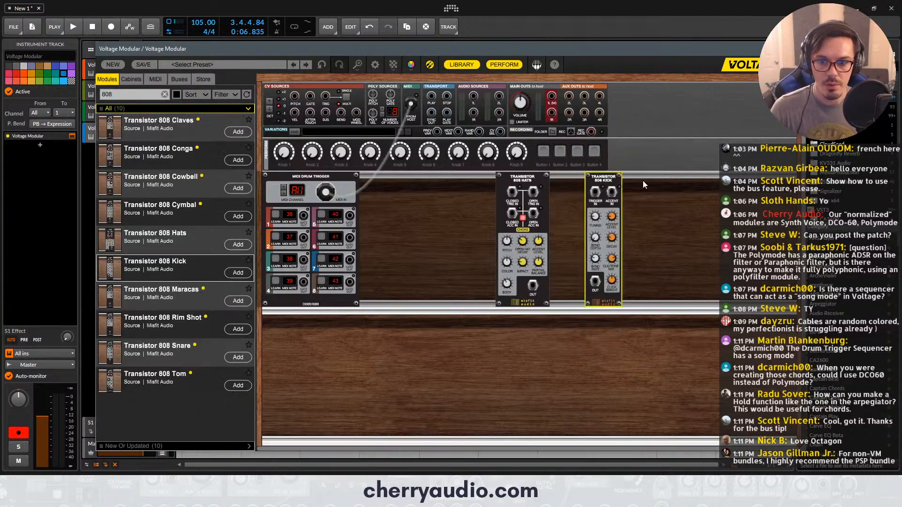
Search for "misfit" and place two Digi Sample modules between the MIDI Drum Trigger and the hats
click(164, 95)
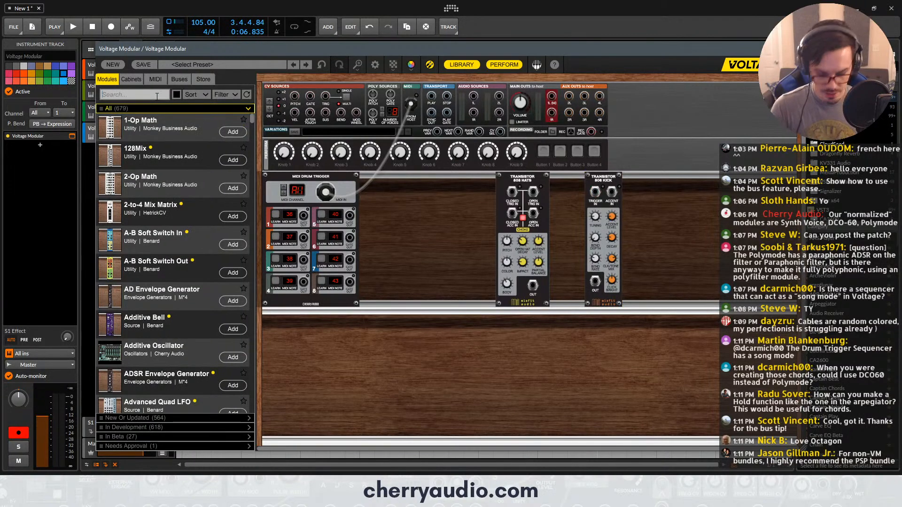
text(misfit)
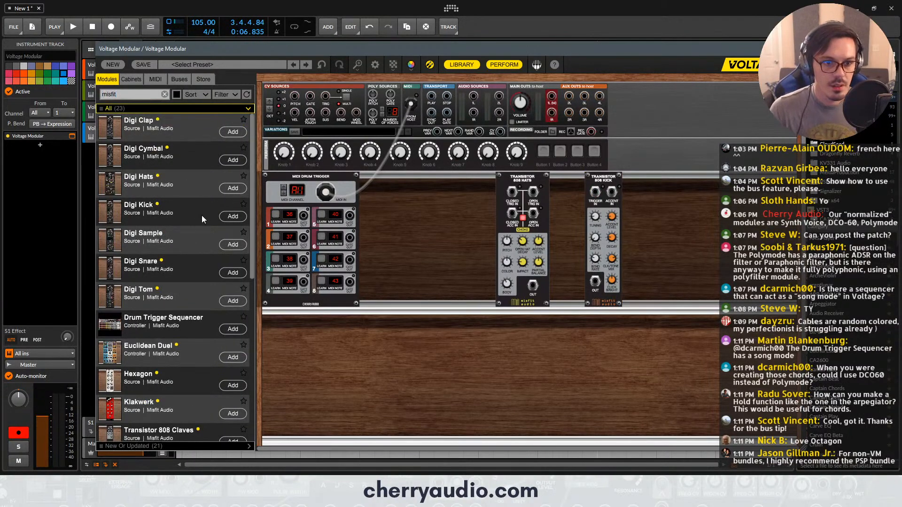
drag(161, 240, 458, 177)
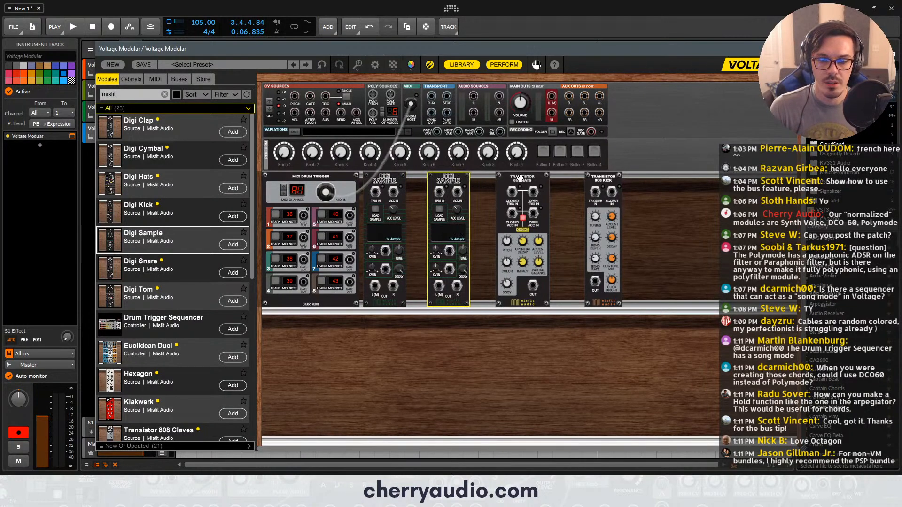
Delete the Transistor 808 Kick module and place a Transistor 808 Maracas module there instead
drag(611, 181, 614, 180)
click(609, 184)
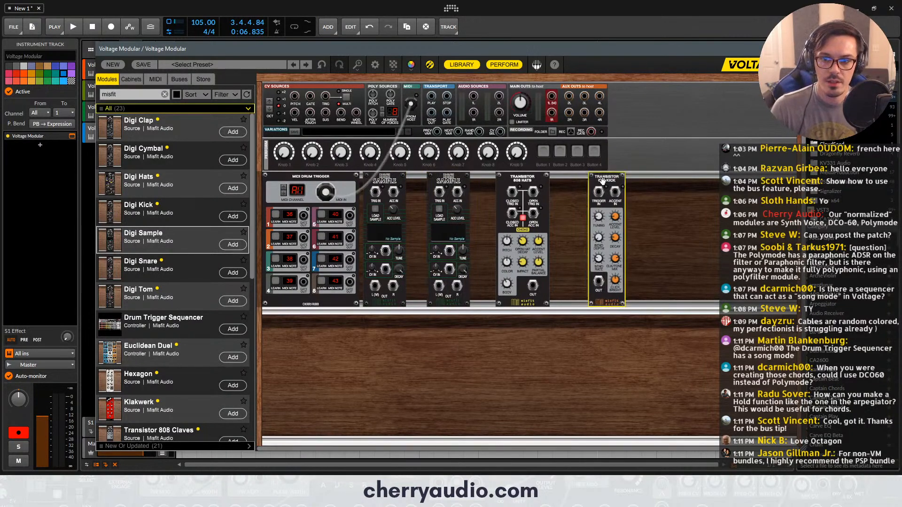
key(Delete)
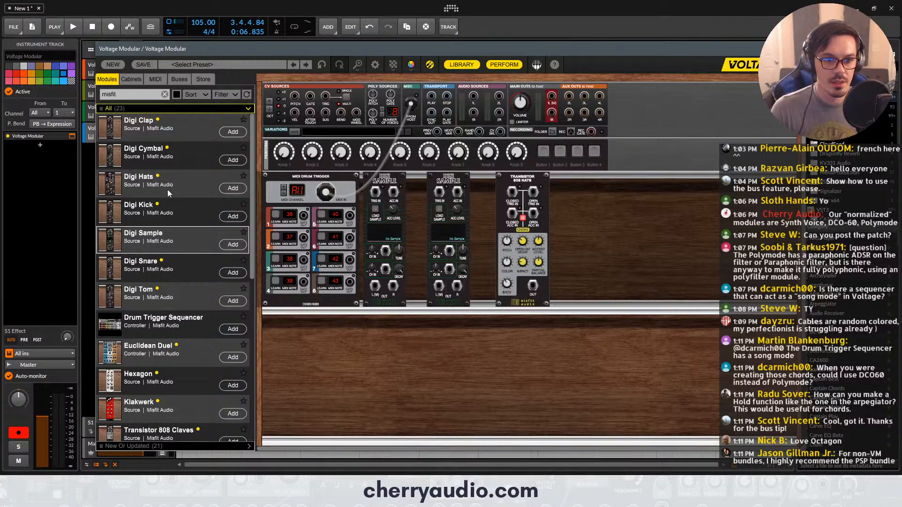
click(155, 97)
text(808)
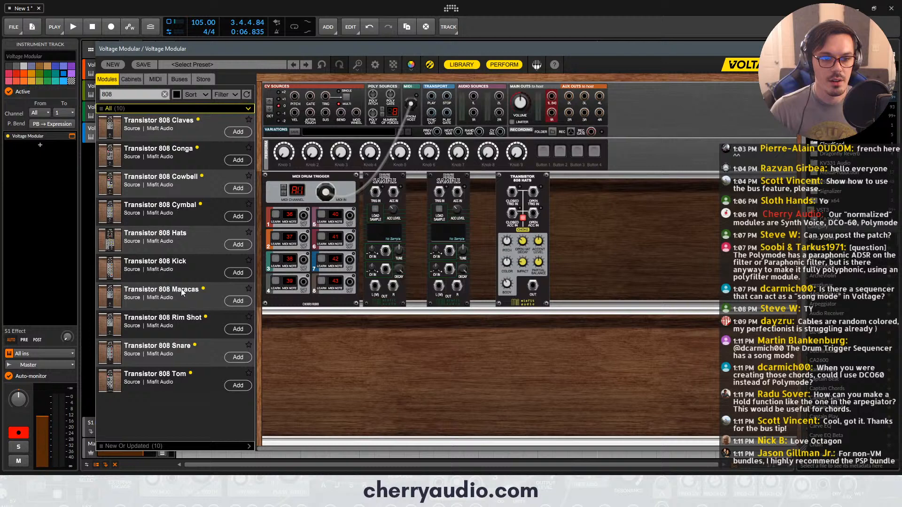
drag(182, 289, 603, 173)
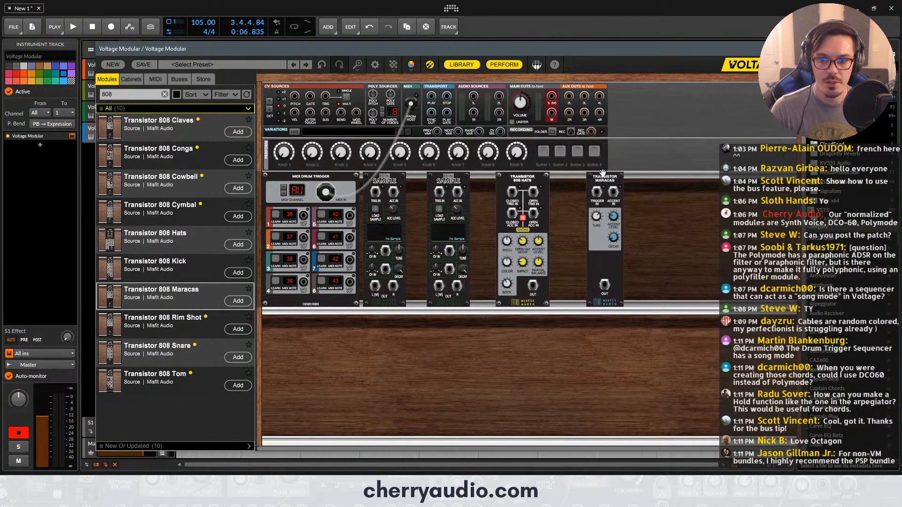
Clear the module search and hide the library to get a larger view of the patch
click(164, 94)
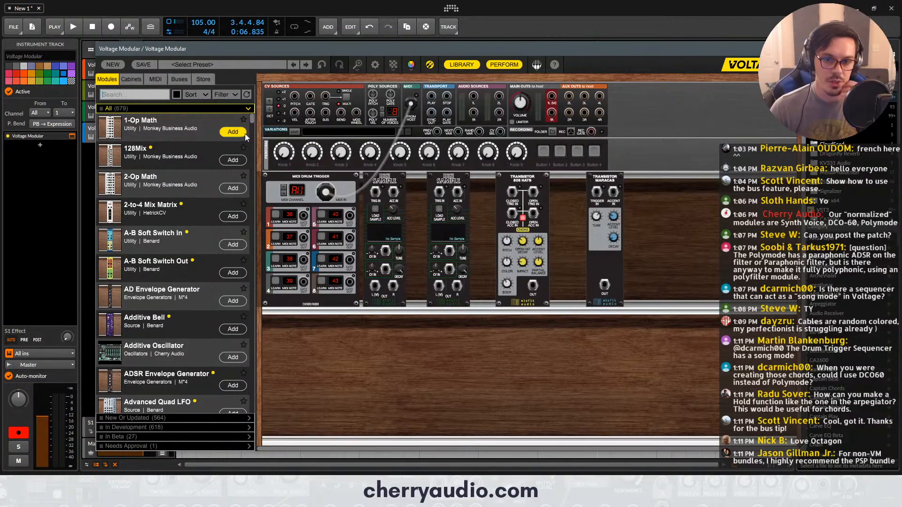
scroll(621, 119, up, 3)
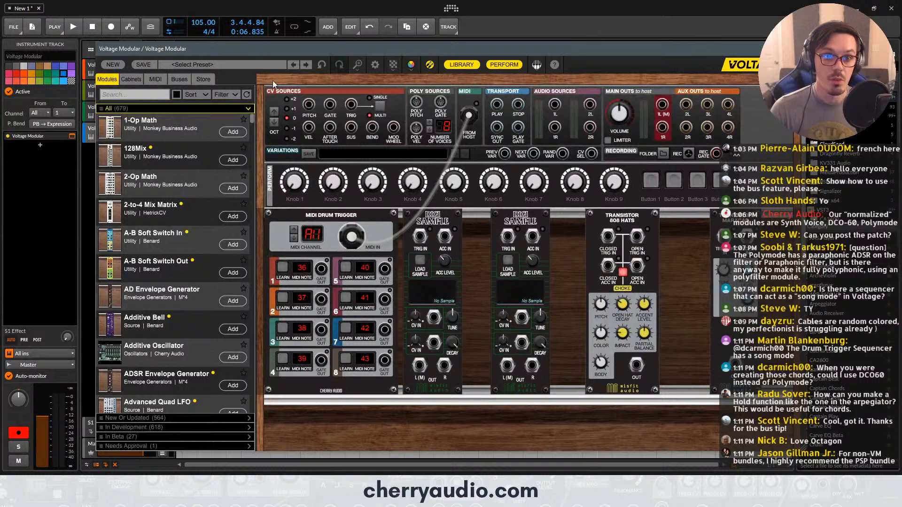
click(447, 68)
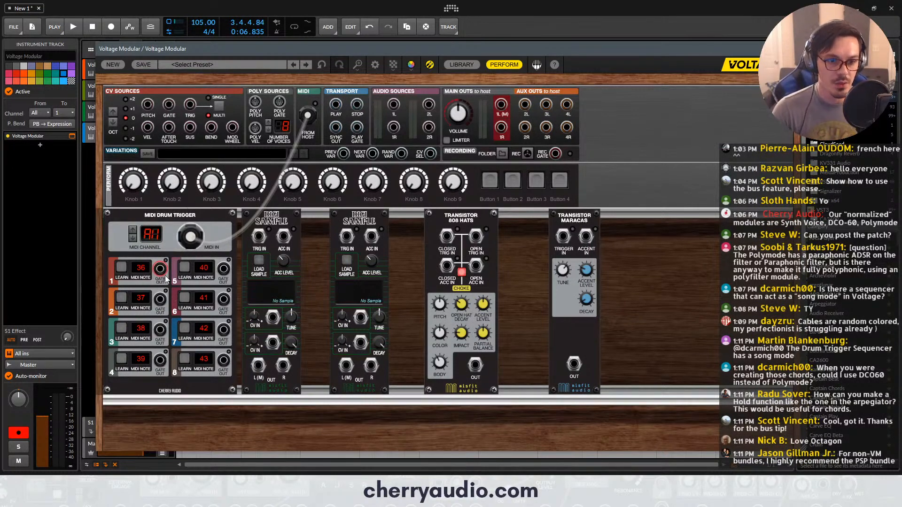
Patch the drum trigger's gate outputs to the trigger inputs of both Digi Samples, the closed and open hats, and the maracas
drag(160, 269, 347, 237)
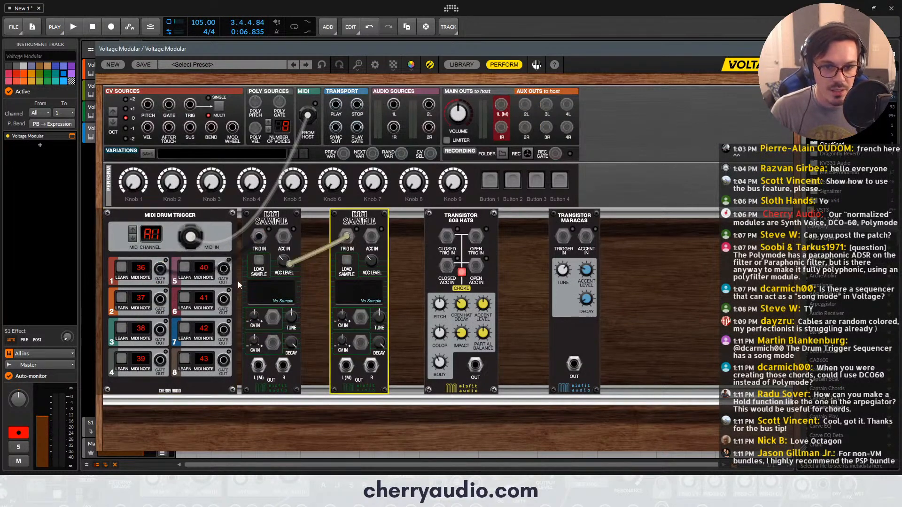
drag(239, 285, 160, 330)
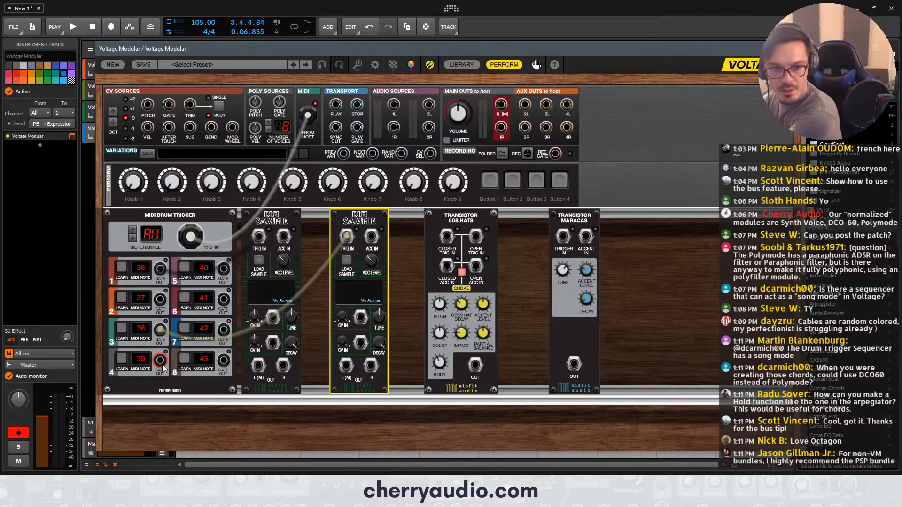
drag(223, 331, 450, 240)
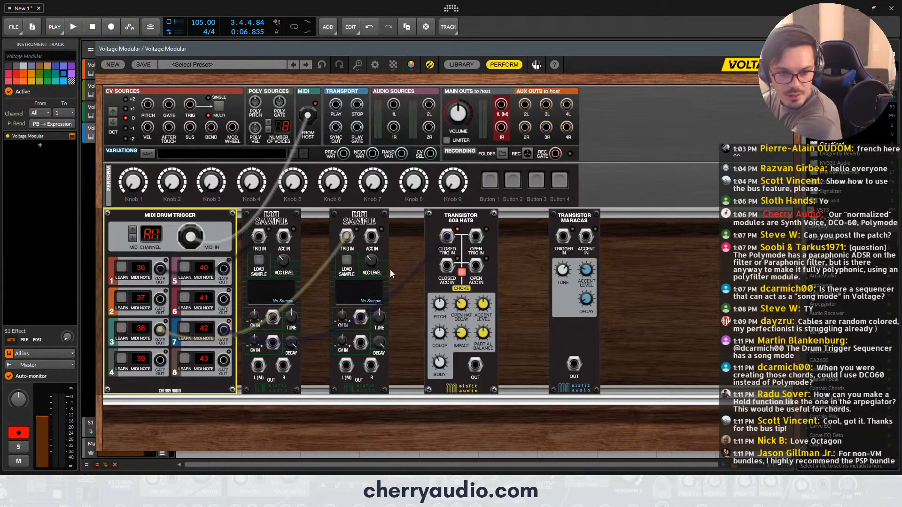
drag(224, 331, 478, 241)
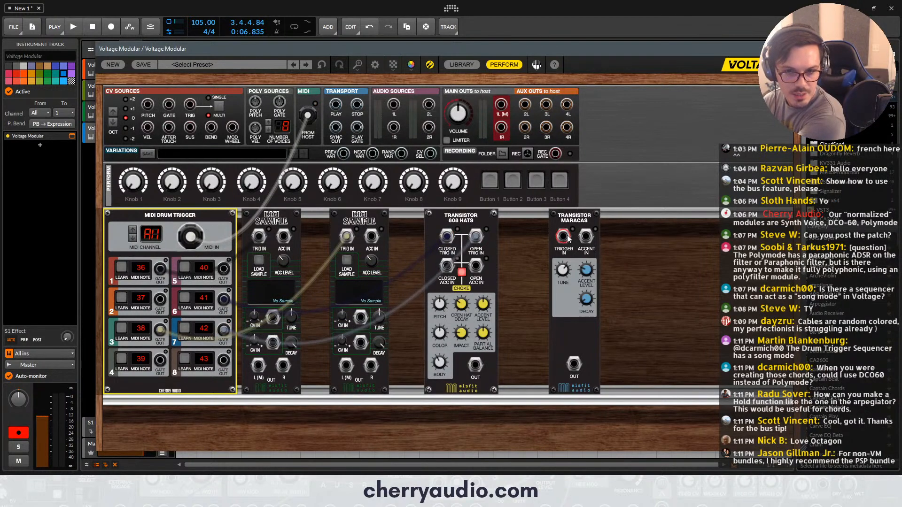
drag(565, 238, 224, 361)
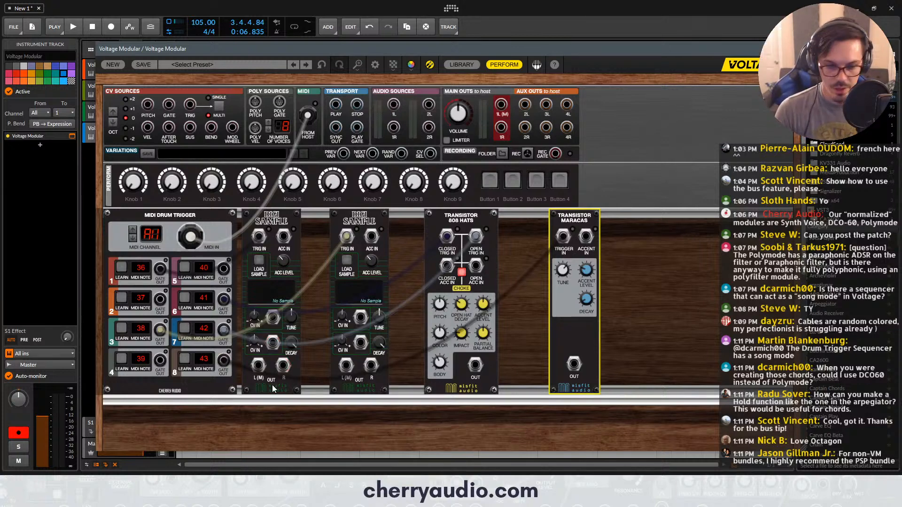
Patch the first Digi Sample to main output 1L, and the second Digi Sample, hats and maracas to aux outputs 2L, 3L and 4L
drag(263, 370, 500, 104)
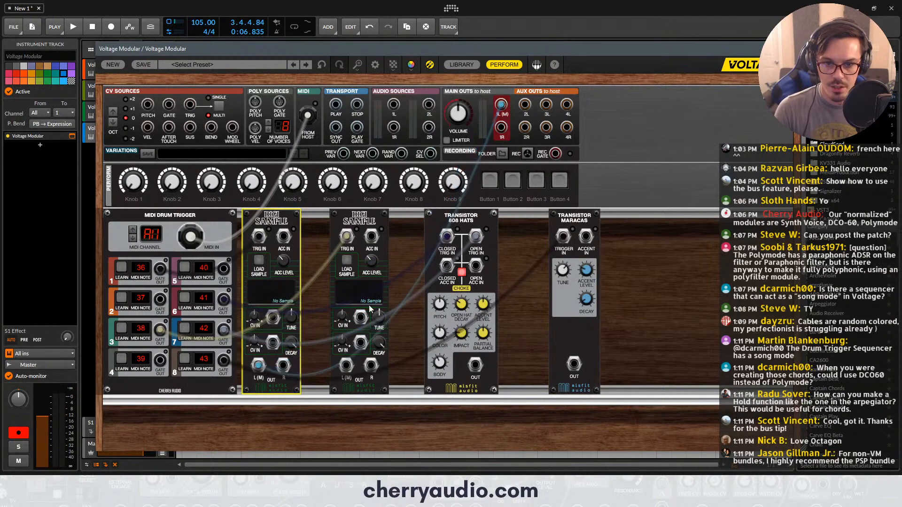
drag(344, 369, 525, 105)
drag(546, 105, 475, 366)
drag(573, 364, 567, 104)
Close the patch window, create an empty clip at bar 3 on the fourth track and lengthen it
click(796, 49)
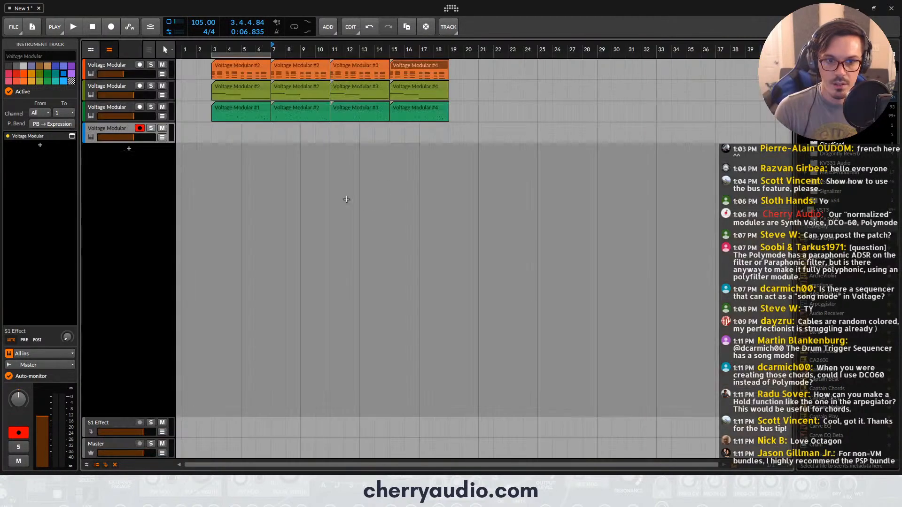
double_click(223, 128)
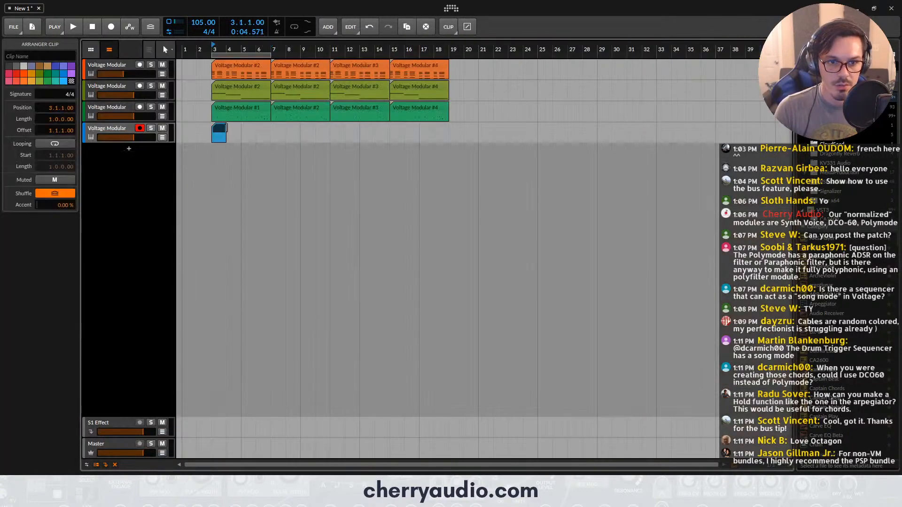
drag(225, 131, 241, 132)
Reopen the fourth track's Voltage Modular patch, browse to the sample folders and move the patch window aside
click(130, 133)
click(71, 137)
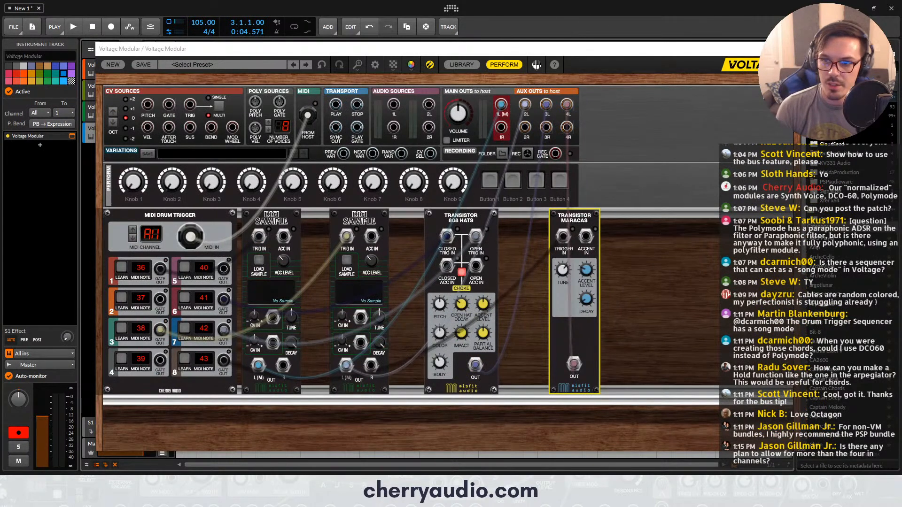
click(848, 46)
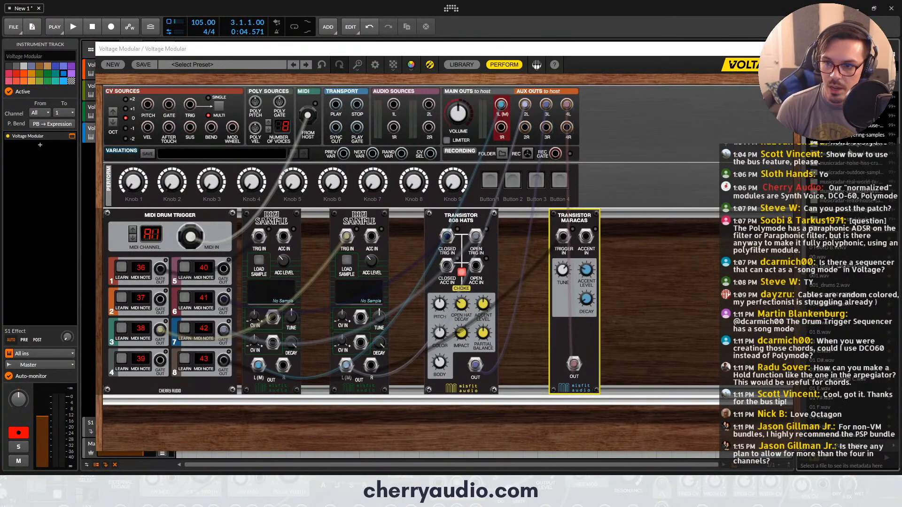
scroll(852, 149, down, 5)
click(843, 146)
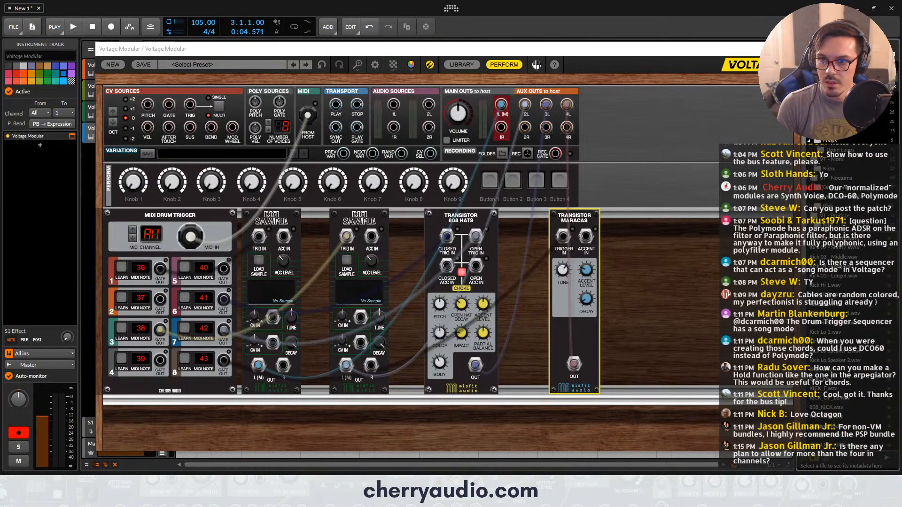
drag(613, 51, 573, 44)
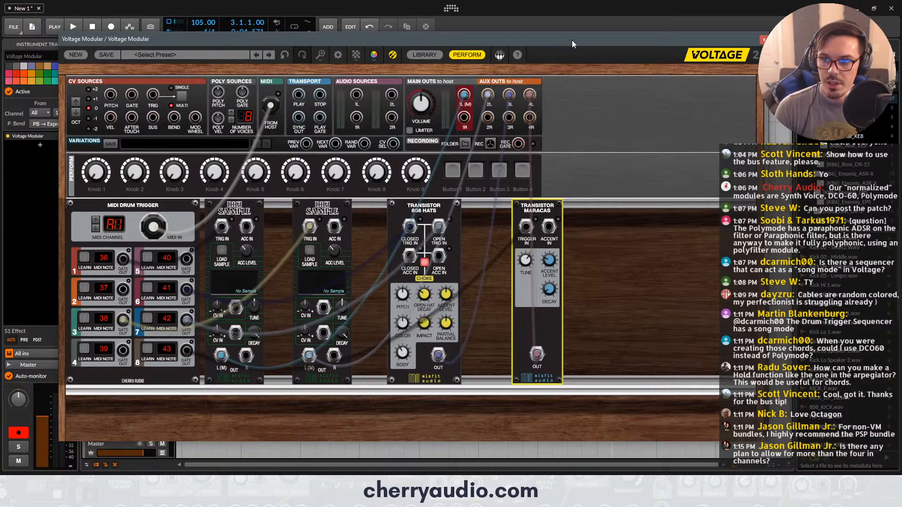
Audition kick samples from the vintage kits and load one into the first Digi Sample module
click(853, 287)
key(Up)
key(Up)
key(Up)
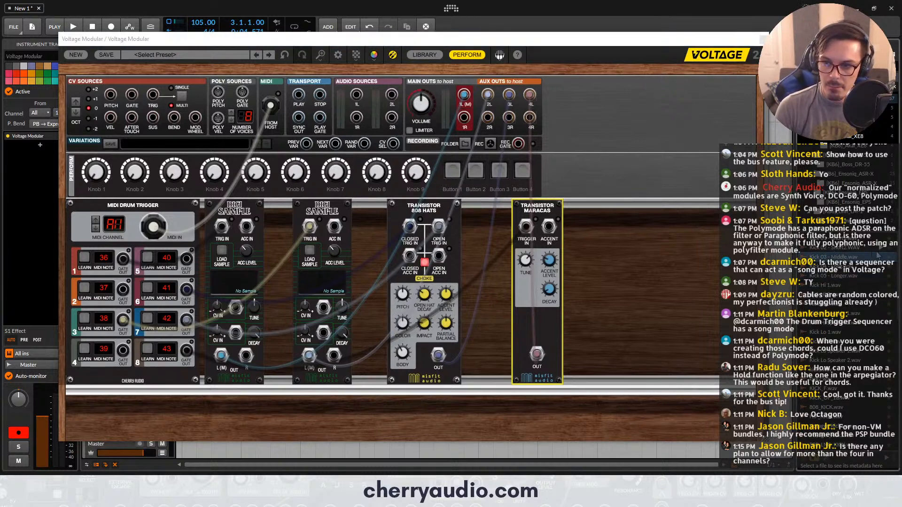
click(879, 248)
click(872, 265)
click(852, 302)
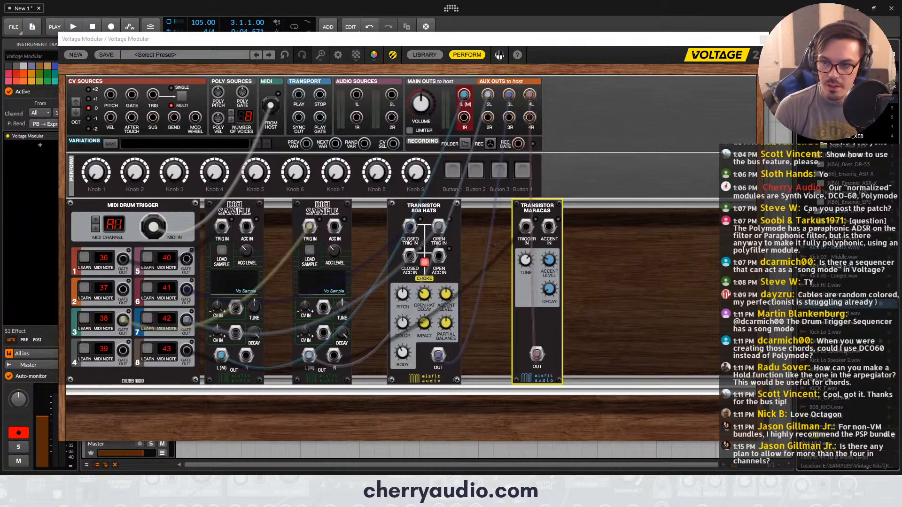
scroll(843, 362, down, 4)
click(843, 360)
click(842, 332)
click(843, 351)
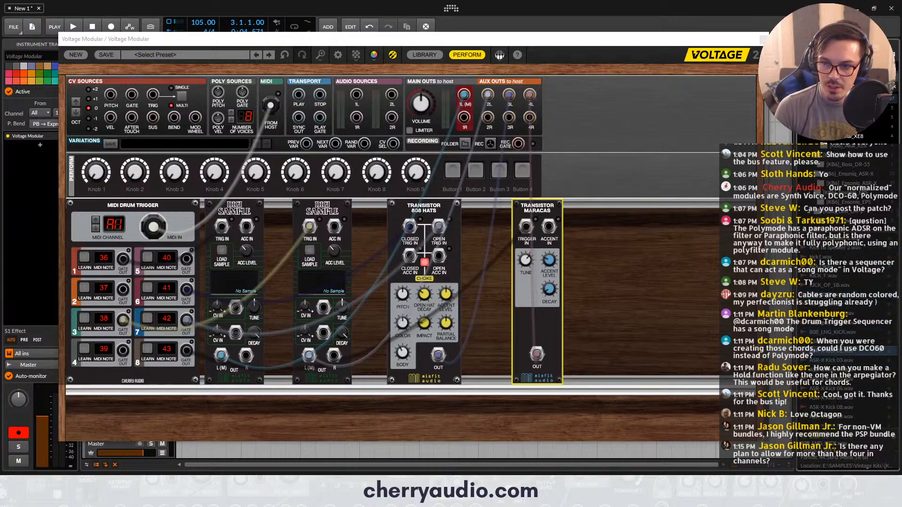
click(840, 391)
click(834, 358)
click(835, 352)
drag(353, 315, 234, 282)
Solo the fourth track and open its clip in the note editor
scroll(853, 388, down, 6)
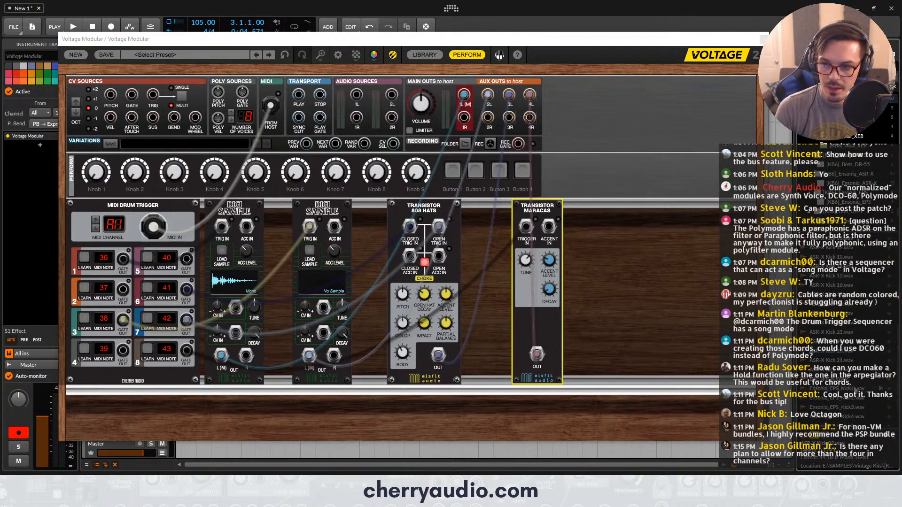
key(s)
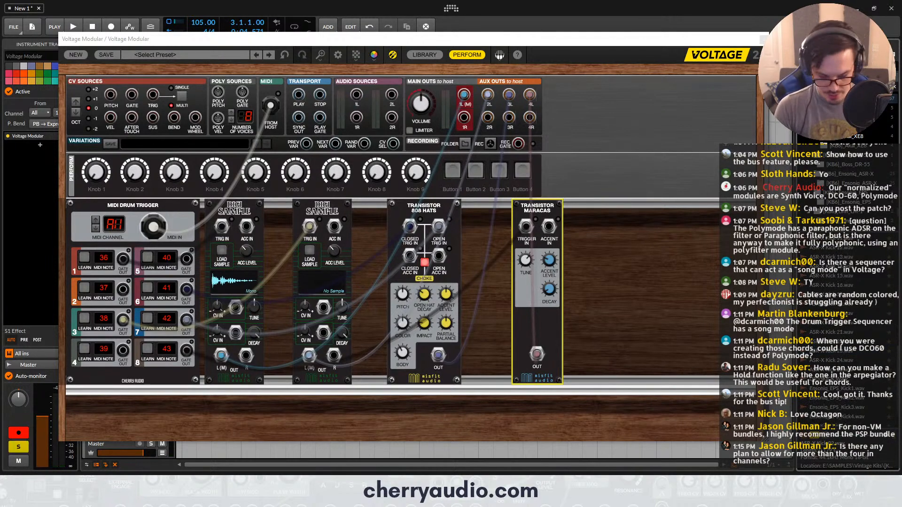
key(e)
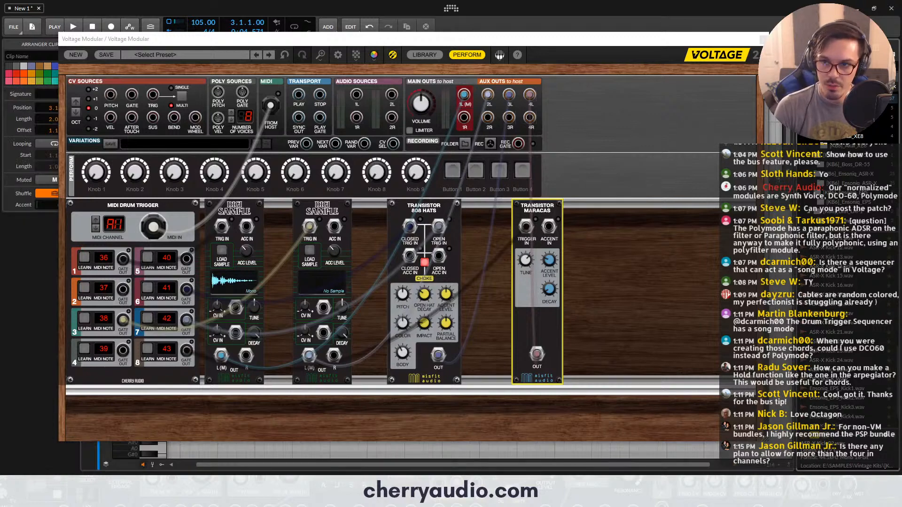
Find an ASR-X snare sample and load it into the second Digi Sample module
scroll(876, 285, down, 10)
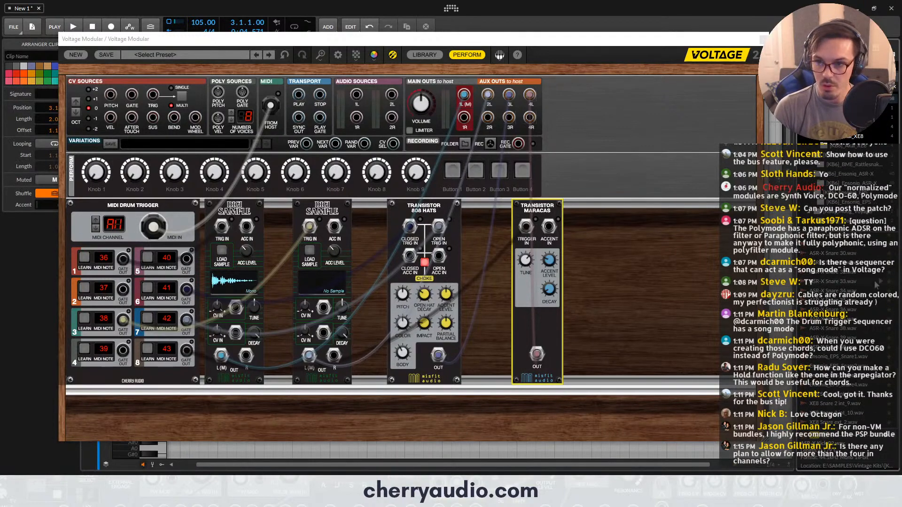
scroll(852, 275, up, 8)
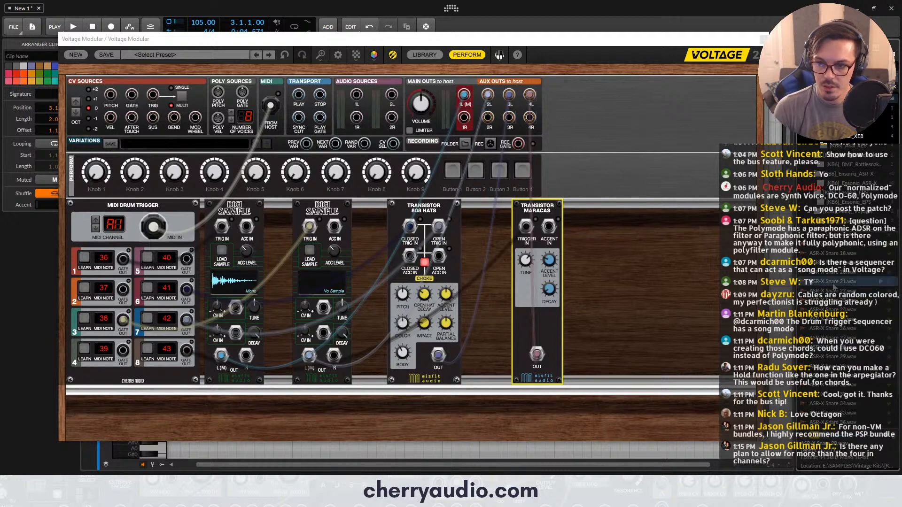
scroll(836, 290, up, 3)
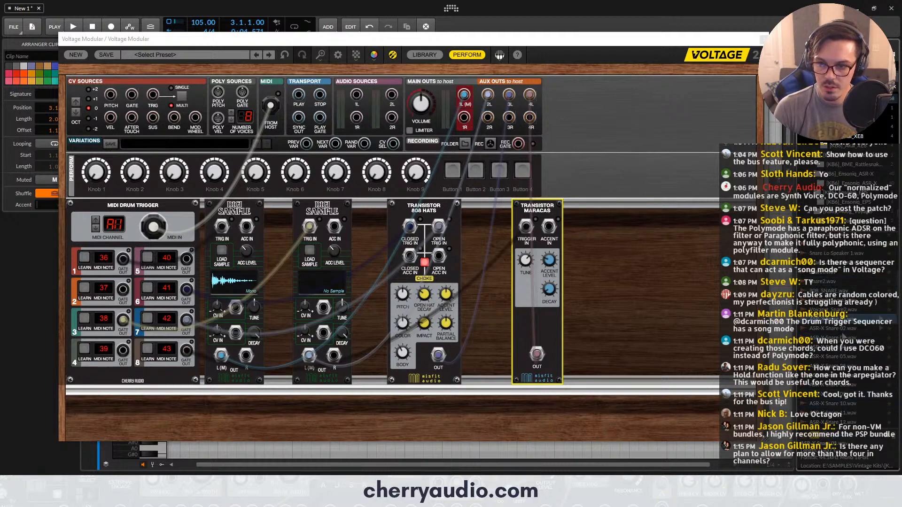
scroll(841, 329, down, 3)
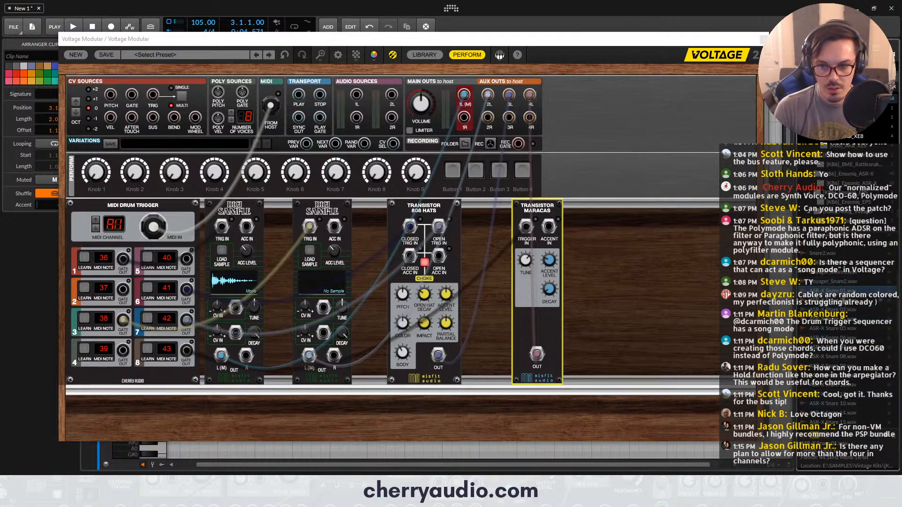
drag(471, 281, 323, 288)
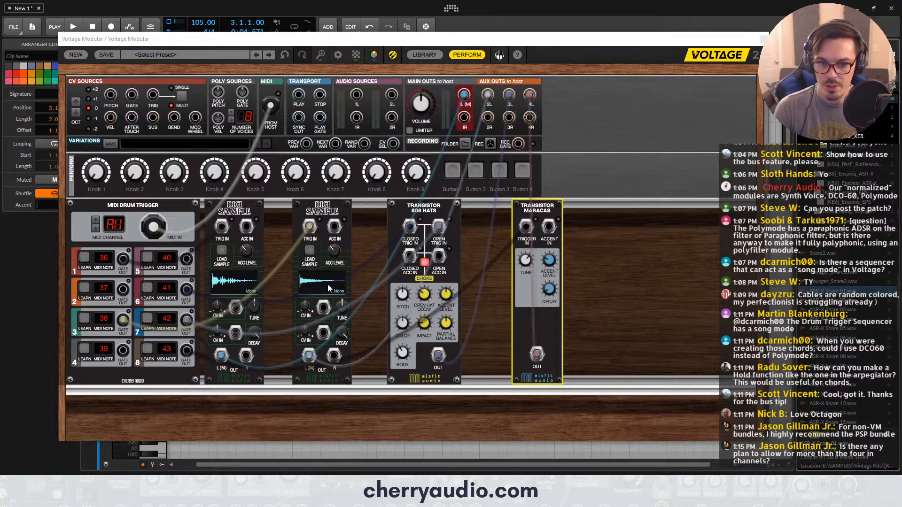
Look through the remaining snare samples and close the patch window
scroll(841, 367, down, 4)
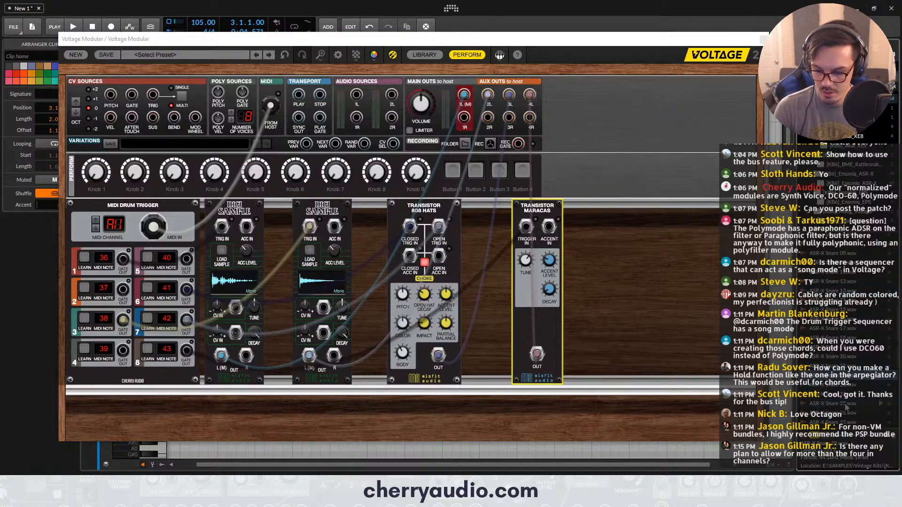
scroll(848, 406, down, 3)
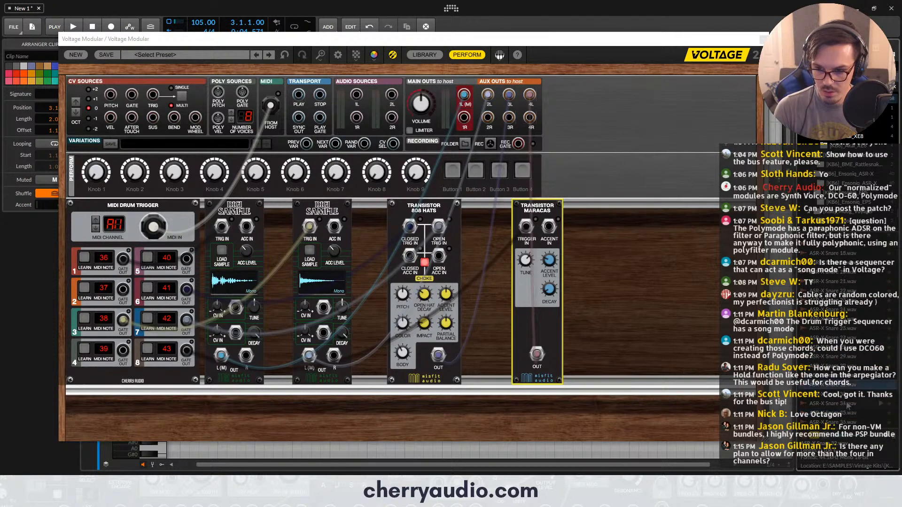
scroll(848, 404, down, 4)
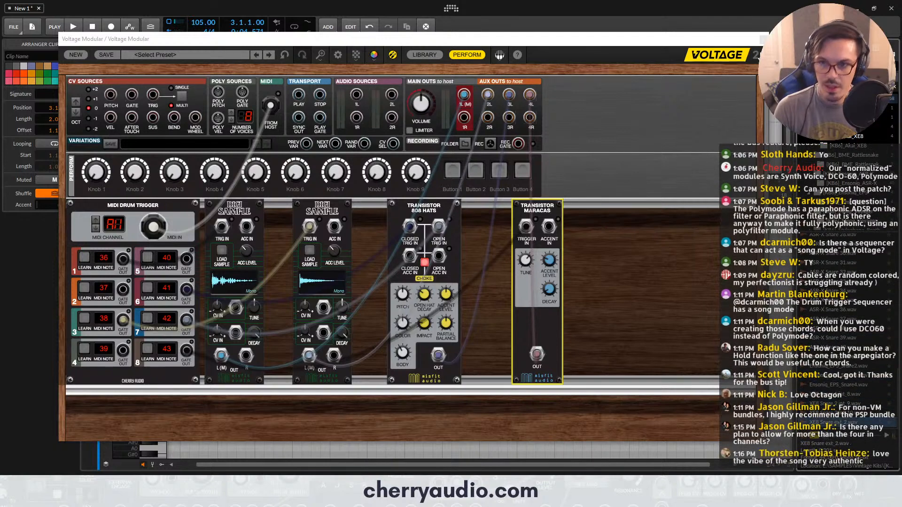
click(765, 40)
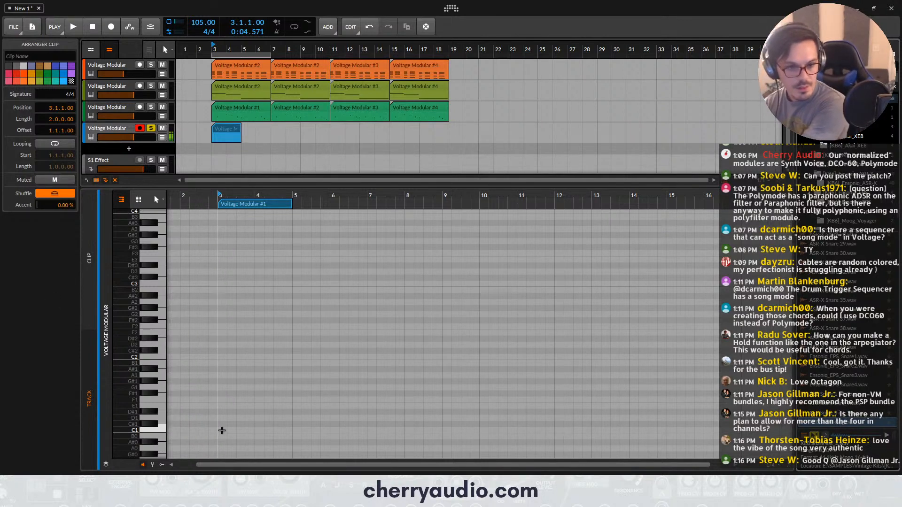
Enter C1 kick notes on the first beats of bars 3 and 4 in the fourth track's clip and play them back
double_click(222, 431)
double_click(259, 430)
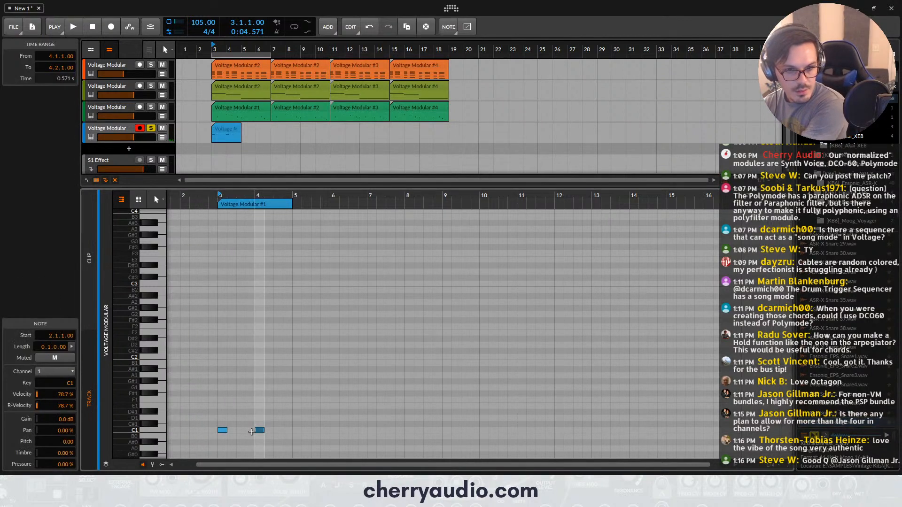
drag(256, 432, 325, 433)
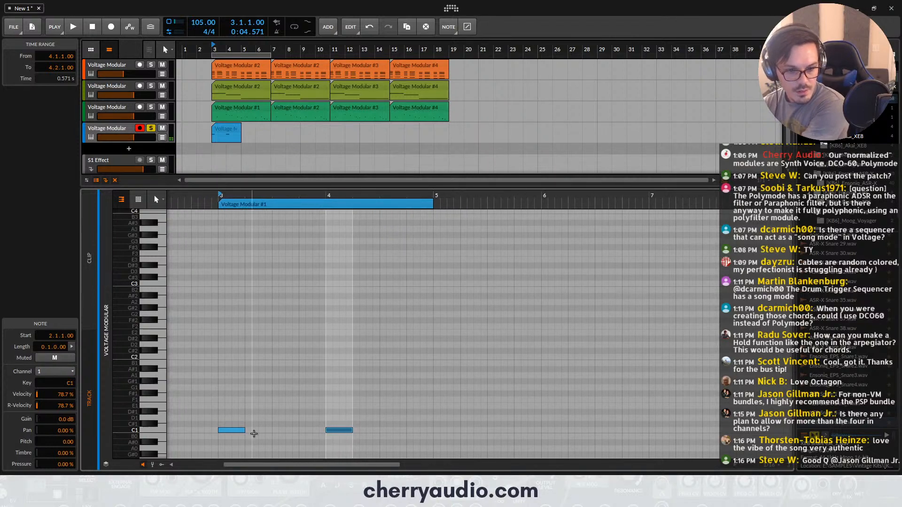
key(space)
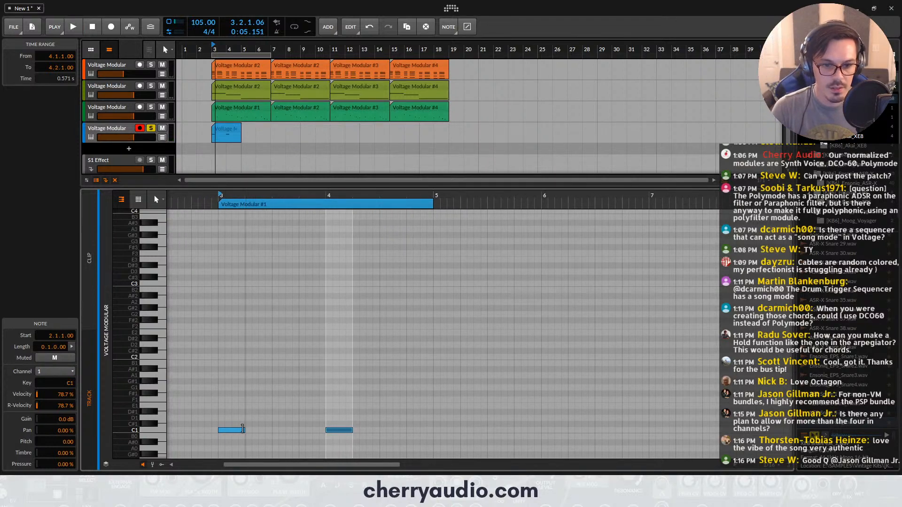
Fill bar 3 with C1 kicks on all four beats and D1 snares on beats 2 and 4, and remove the bar 4 note
double_click(258, 430)
double_click(291, 431)
click(292, 430)
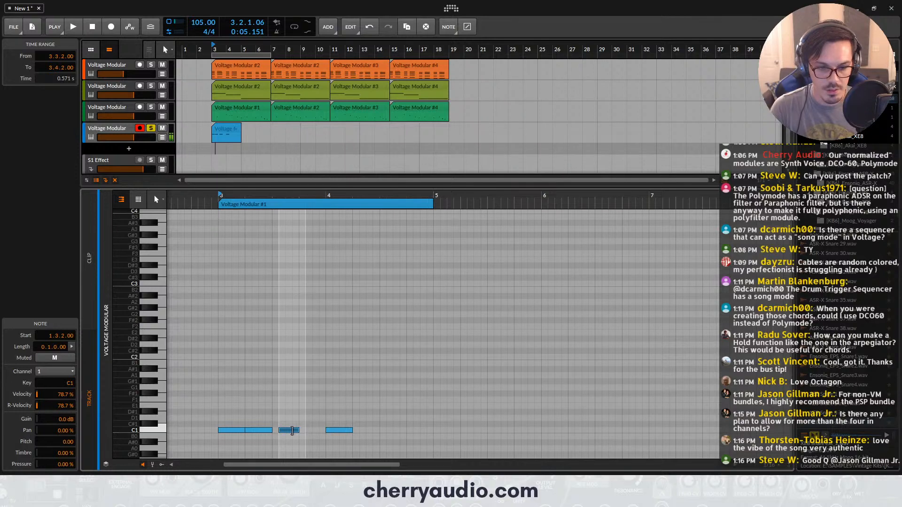
drag(299, 431, 264, 421)
click(336, 430)
key(space)
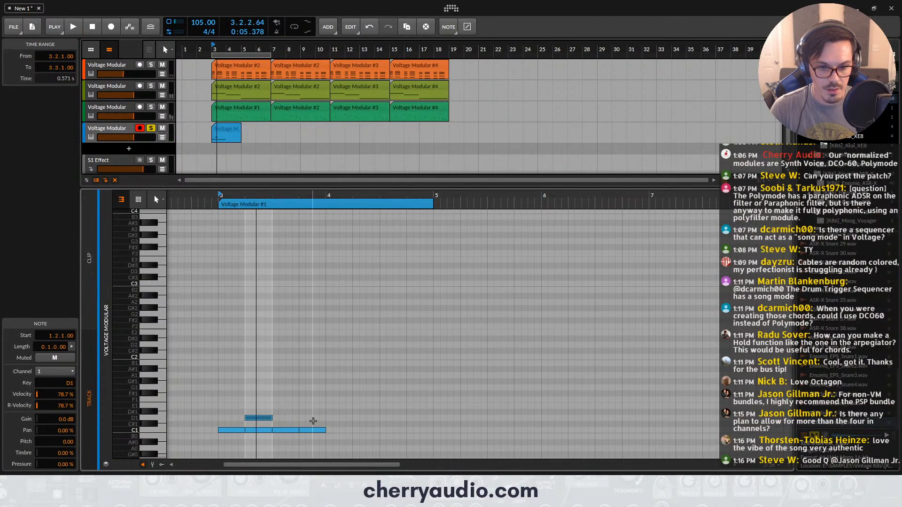
double_click(303, 419)
key(space)
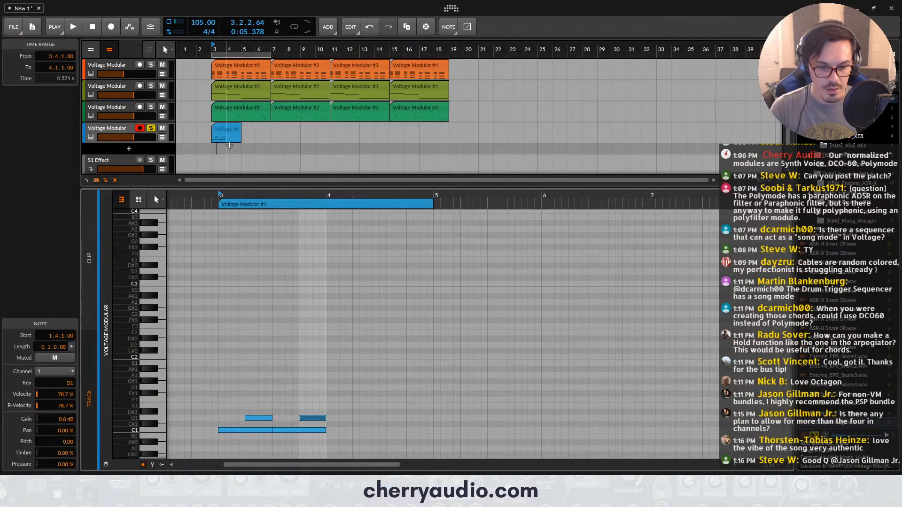
Show the fourth track's device chain and add plug-in output chains for outputs 1/2, 3/4, 5/6 and 7/8
click(120, 132)
click(137, 481)
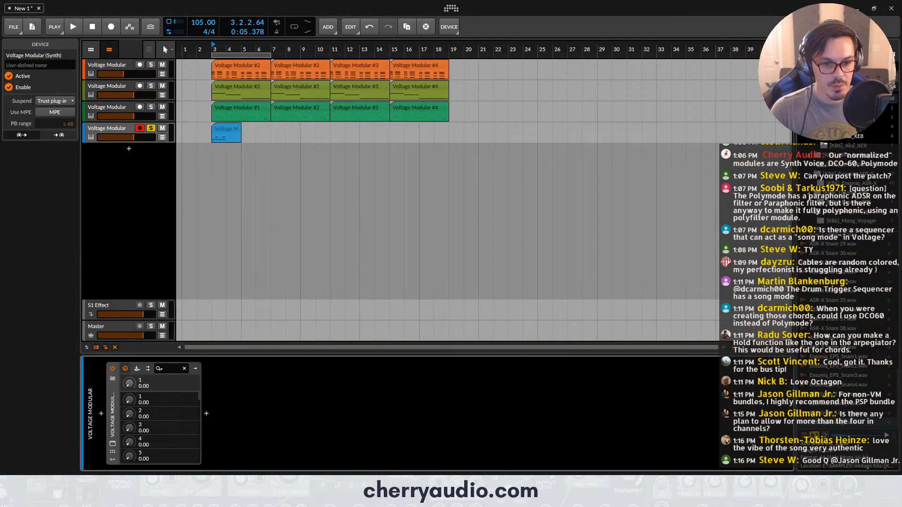
click(150, 369)
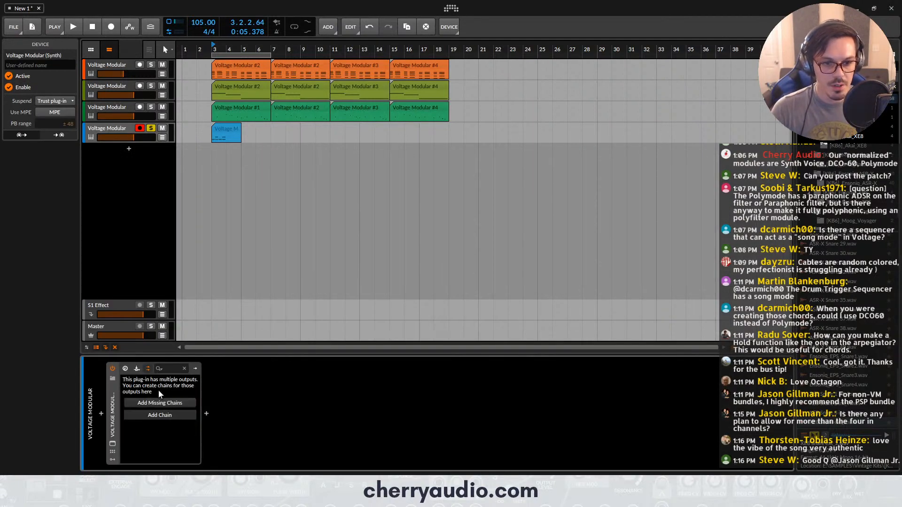
click(171, 418)
click(169, 407)
click(176, 422)
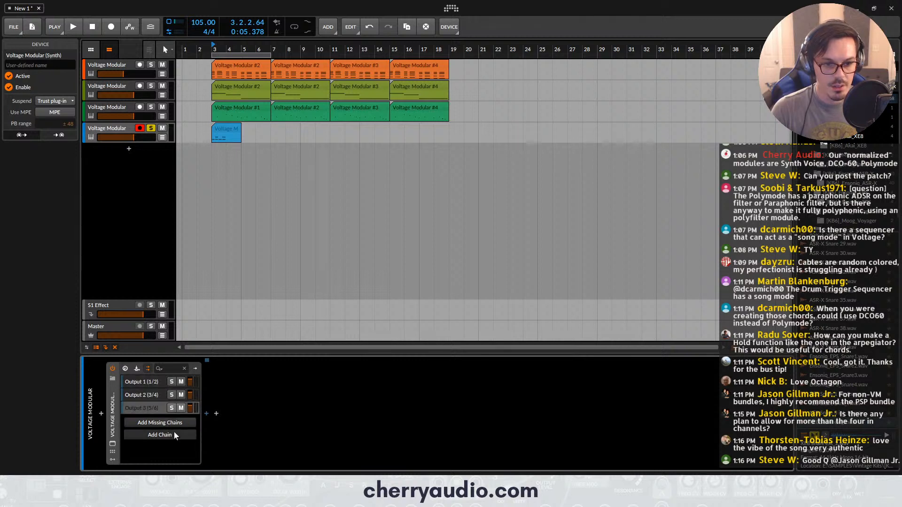
click(174, 435)
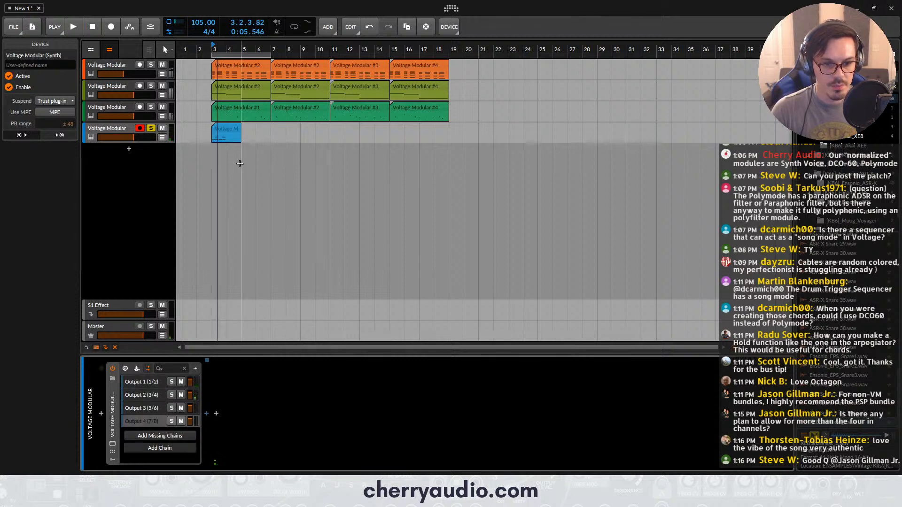
Reopen the fourth track's clip for note editing and enter four eighth-note F1 hits across beats 1 and 2 of bar 3
double_click(228, 134)
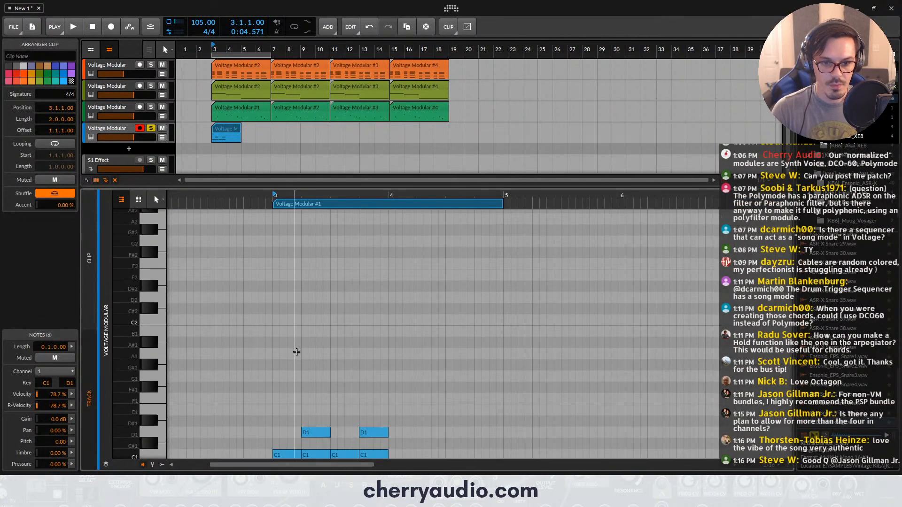
click(235, 296)
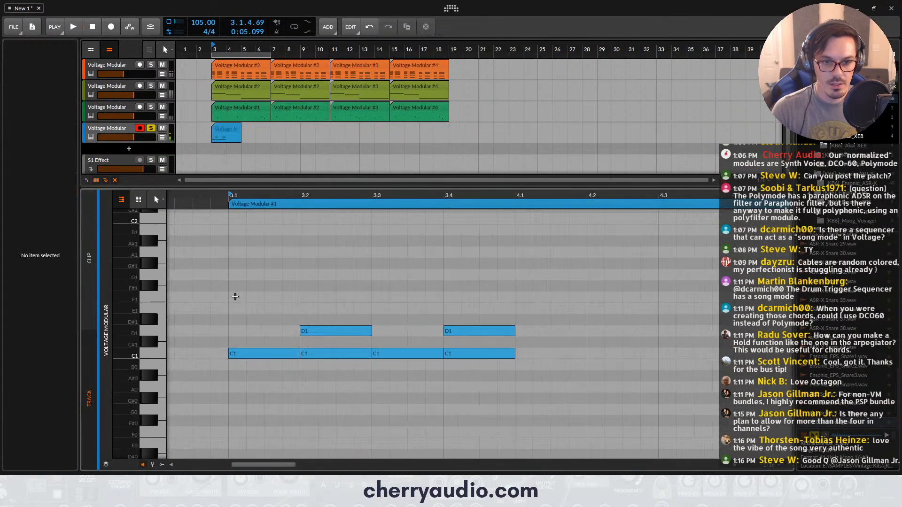
double_click(234, 296)
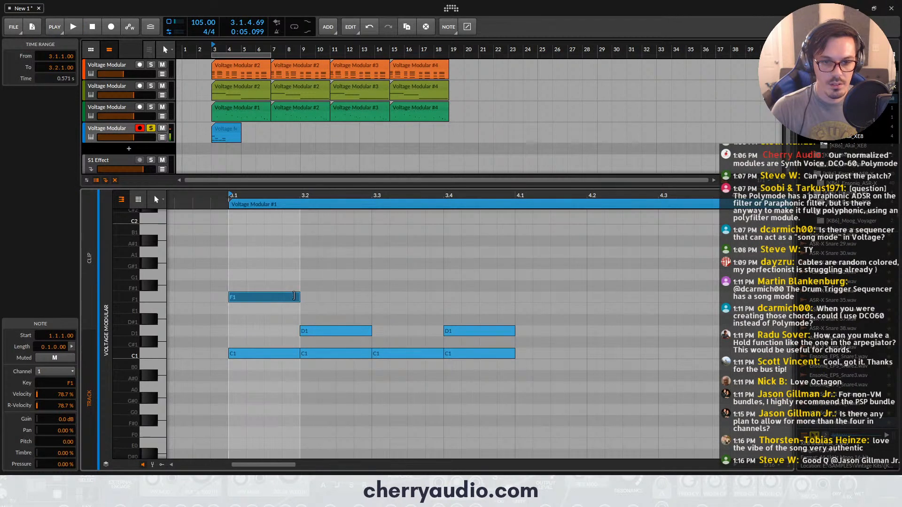
drag(294, 297, 262, 296)
double_click(273, 296)
double_click(312, 297)
double_click(350, 296)
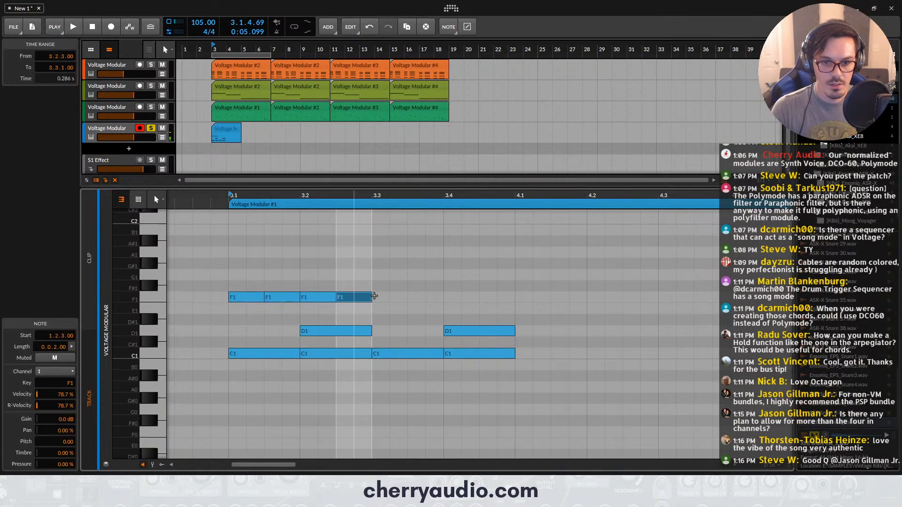
Add an eighth-note F#1 hit on beat 3 and continue with F1 eighth notes to the end of bar 3
double_click(395, 286)
double_click(416, 297)
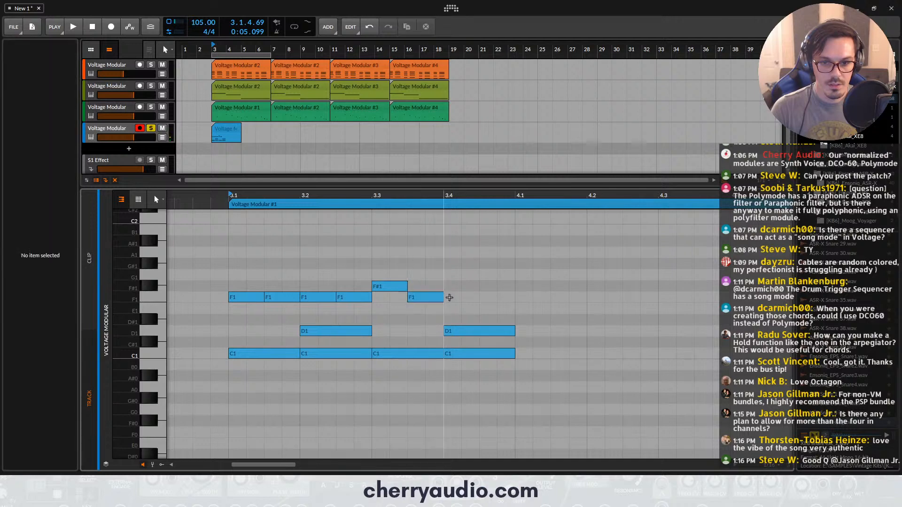
double_click(462, 297)
double_click(497, 297)
Add eighth-note G1 hits on the offbeat of all four beats in bar 3
double_click(276, 276)
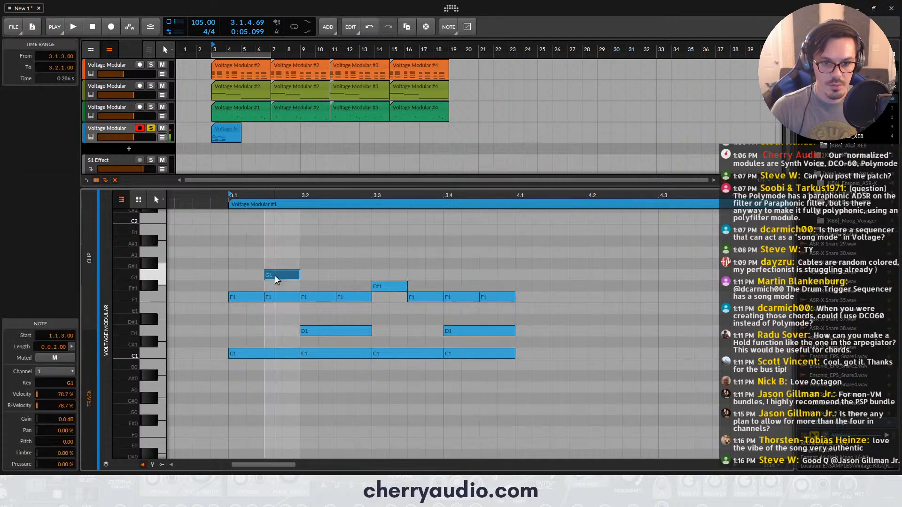
double_click(341, 275)
double_click(437, 276)
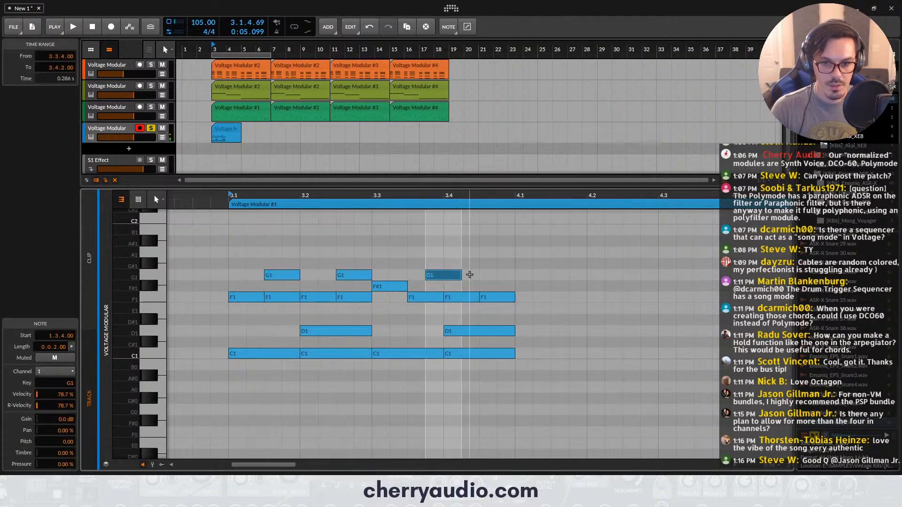
drag(446, 275, 429, 275)
double_click(496, 275)
Shift the four G1 hits one sixteenth later, audition them, and shorten them to sixteenth notes
drag(527, 272, 290, 271)
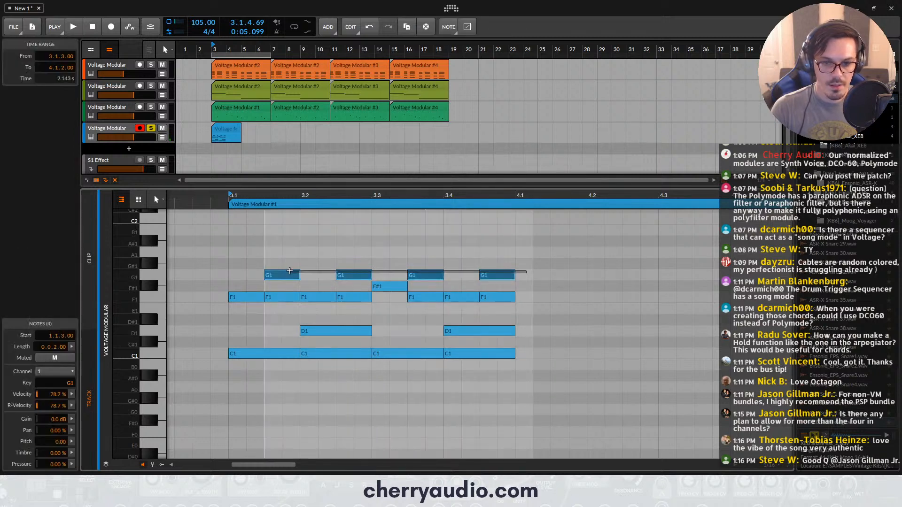
key(Right)
key(space)
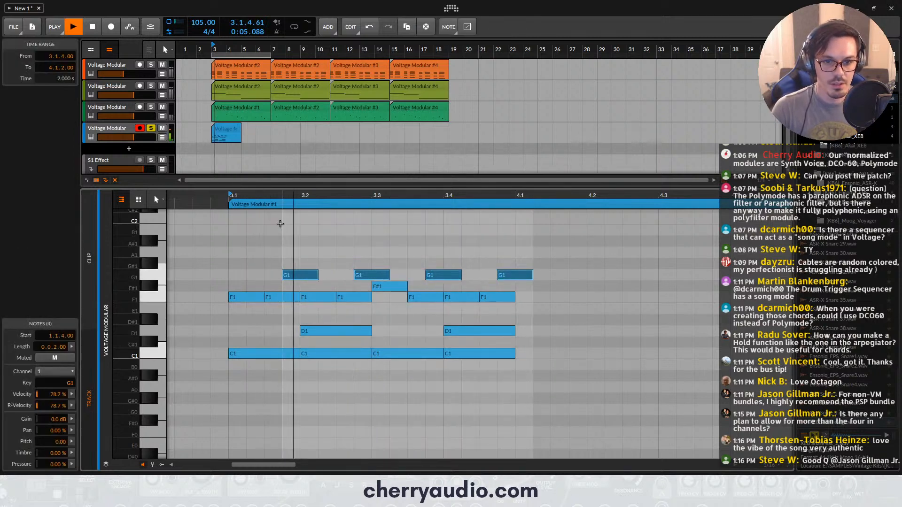
key(space)
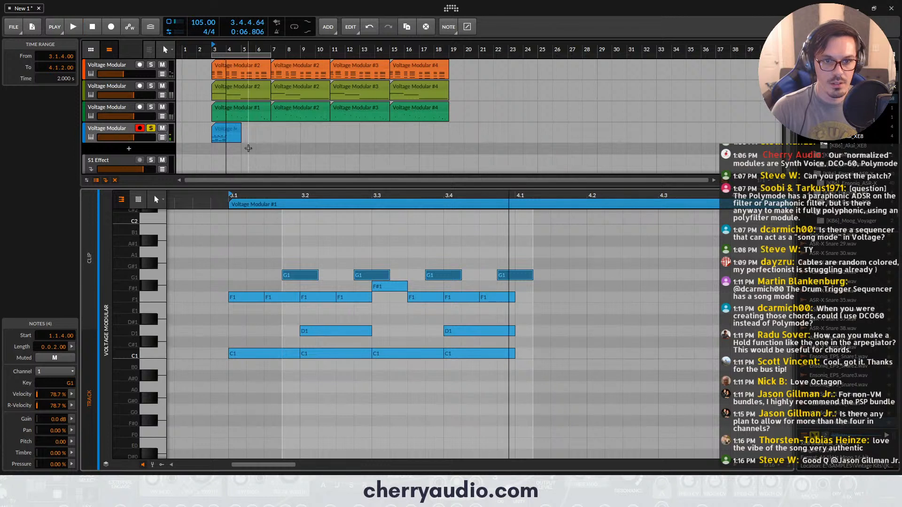
drag(526, 276, 514, 276)
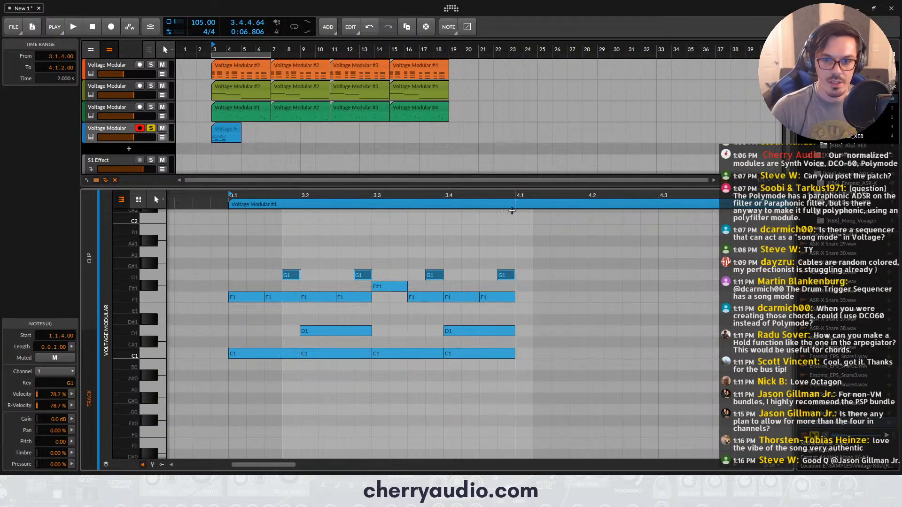
Split the fourth track's clip at the start of bar 4 and delete the empty remainder
key(2)
click(516, 205)
key(1)
click(522, 204)
key(Delete)
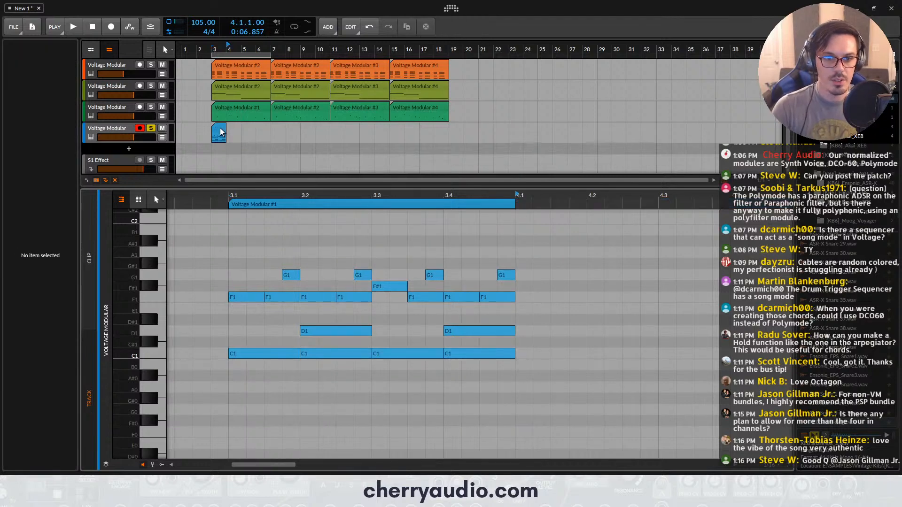
Duplicate the one-bar drum clip three times to fill bars 3 to 6
click(221, 132)
key(ctrl+d)
key(ctrl+d)
key(ctrl+d)
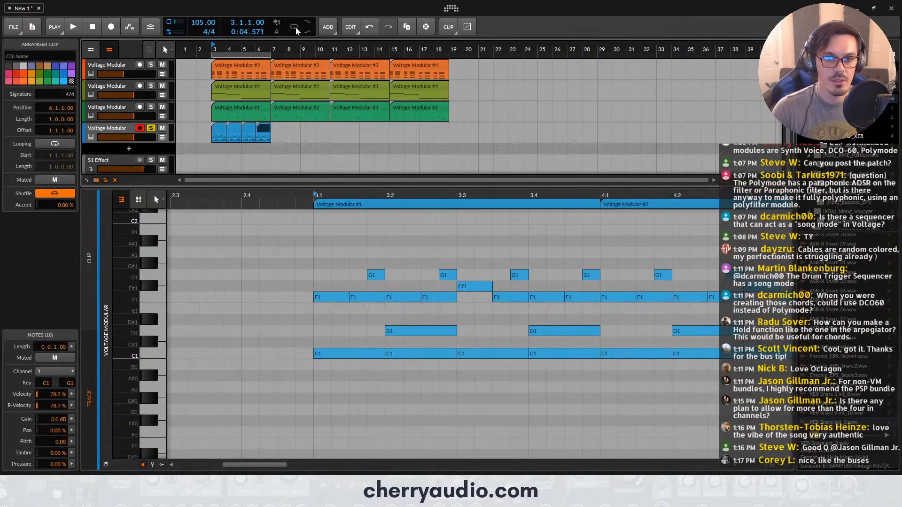
Enable arranger looping, unsolo the fourth track, and audition the mix with that track's device chain shown
click(295, 28)
click(151, 128)
click(116, 125)
click(126, 476)
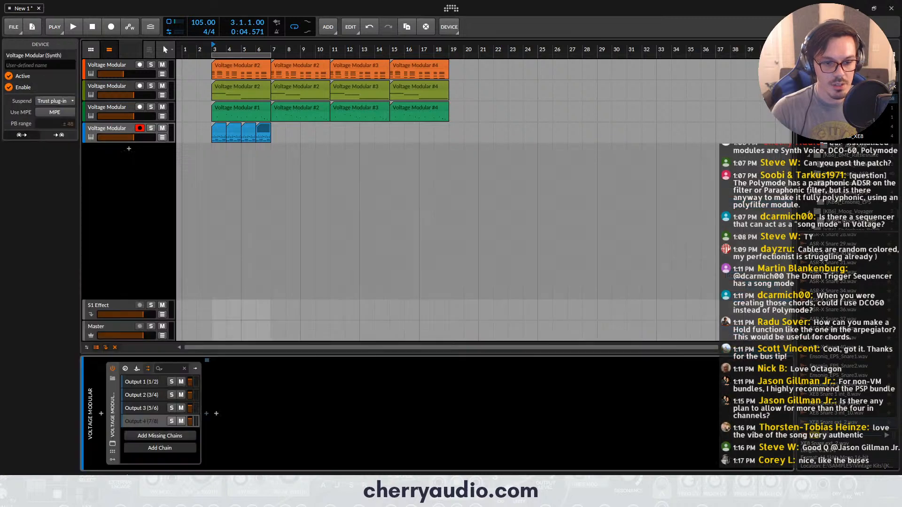
key(space)
key(space)
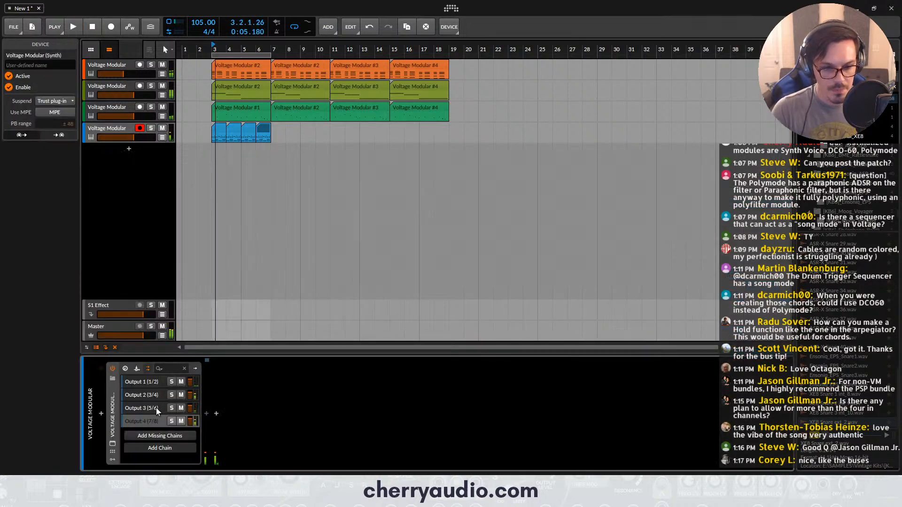
Insert a Tool device on the Output 2 (3/4) chain and set its width to 0%
click(154, 396)
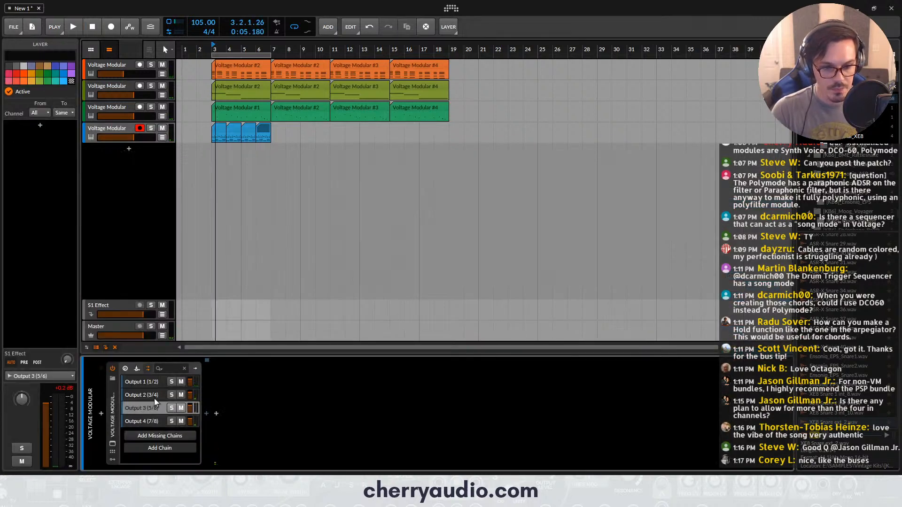
click(207, 412)
text(too)
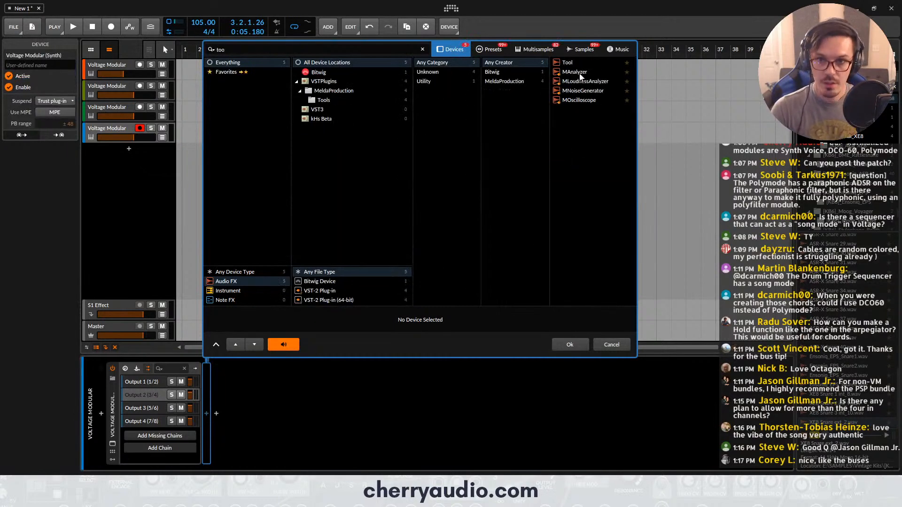
double_click(578, 63)
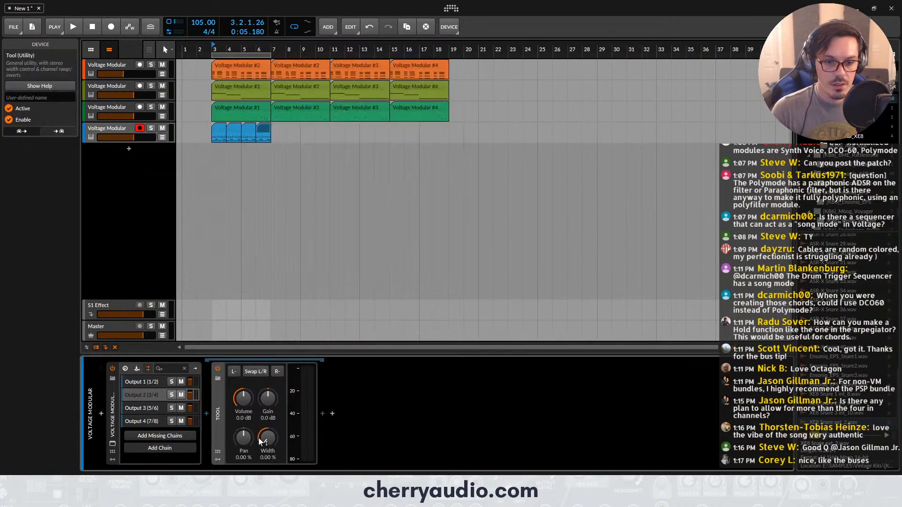
Insert a Tool device on the Output 3 (5/6) chain and set its width to 0%
click(156, 409)
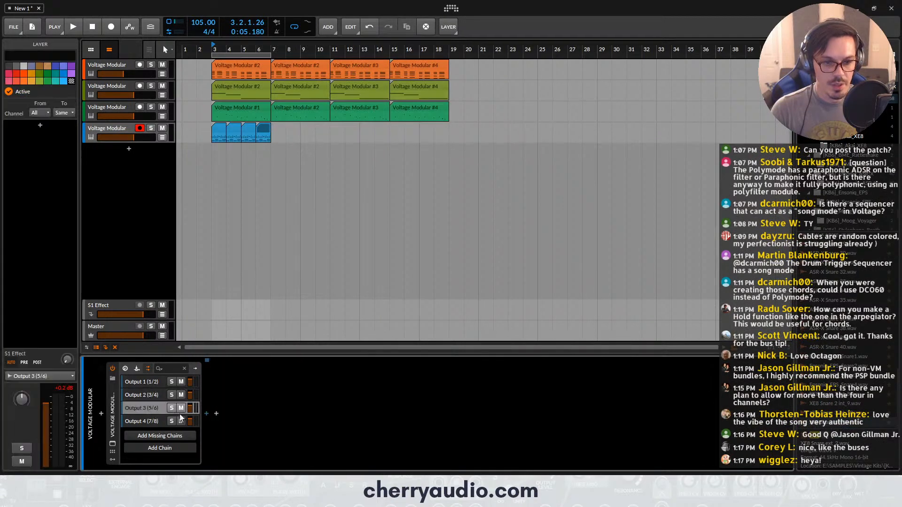
click(210, 413)
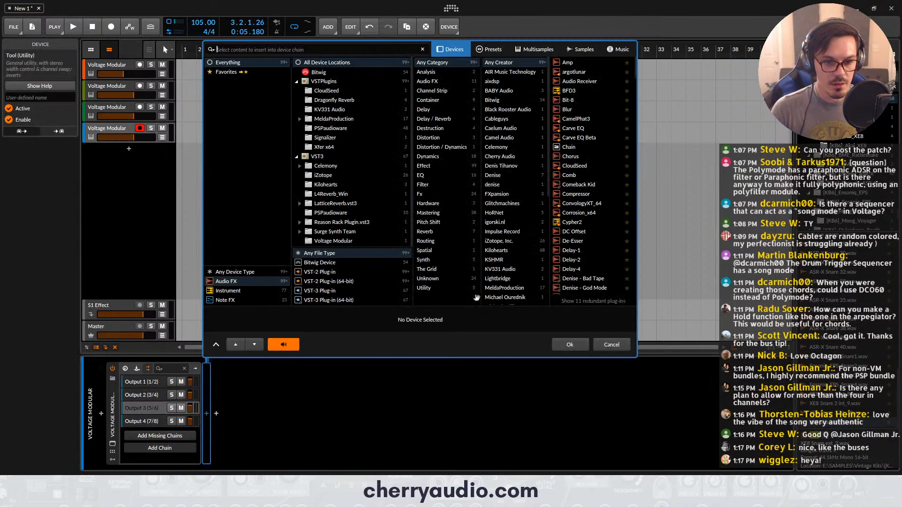
text(tool)
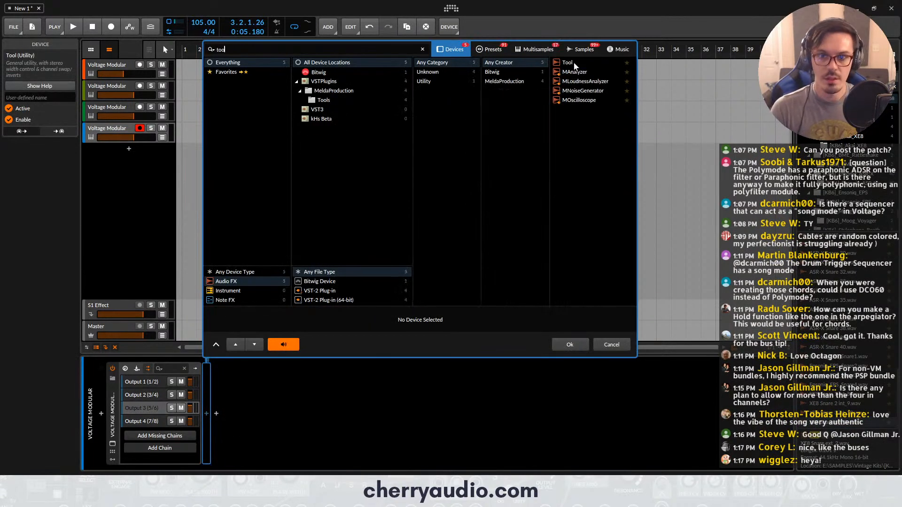
double_click(573, 62)
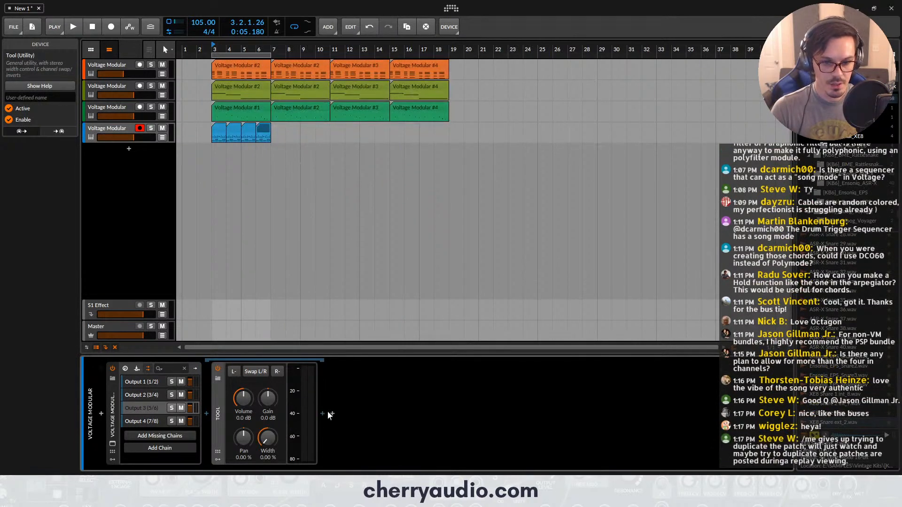
Insert a Tool device on the Output 4 (7/8) chain with 0% width and lower its gain to about -4.3 dB during playback
click(154, 419)
click(206, 413)
text(too)
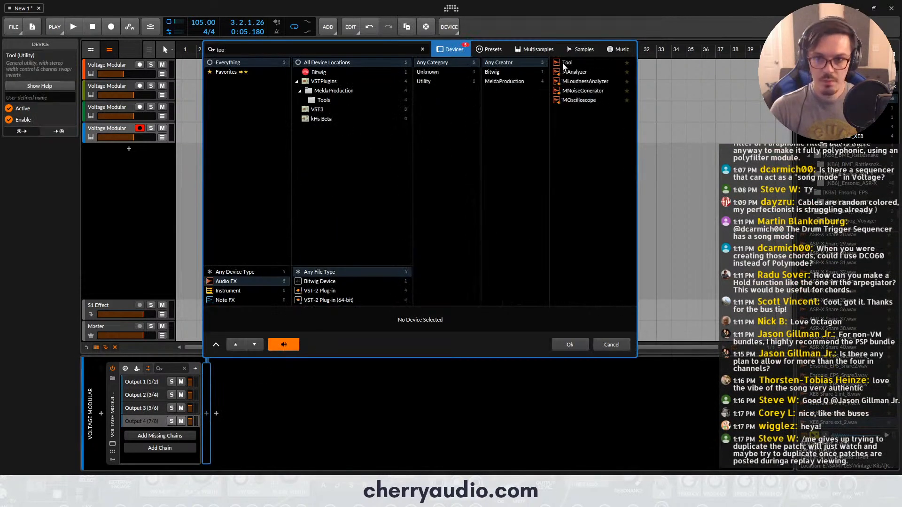
double_click(566, 63)
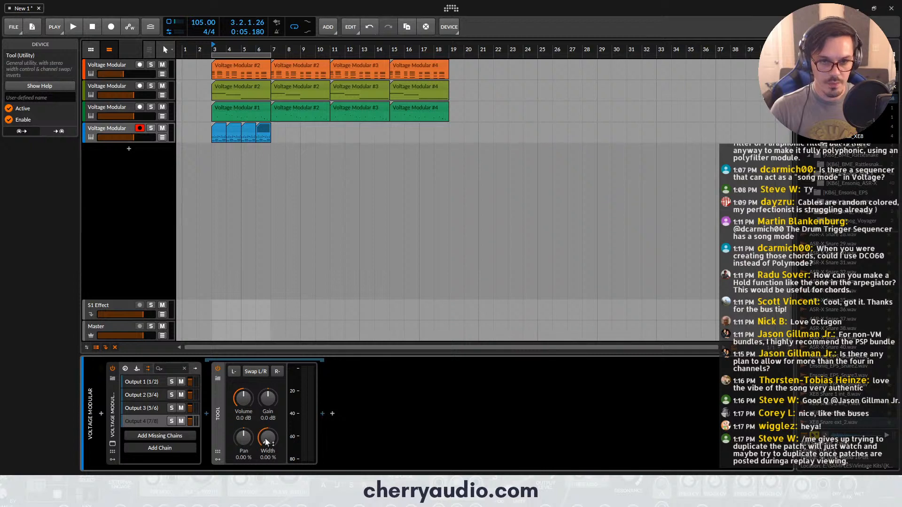
key(space)
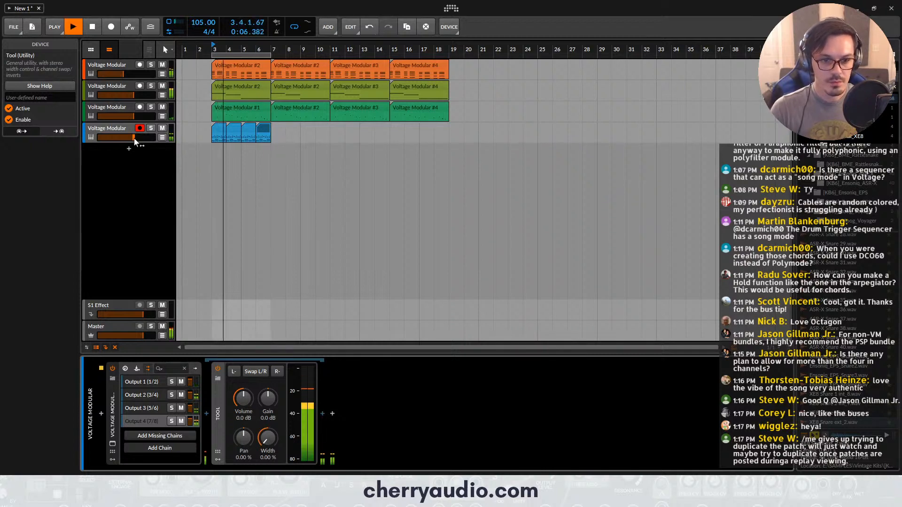
drag(268, 399, 267, 408)
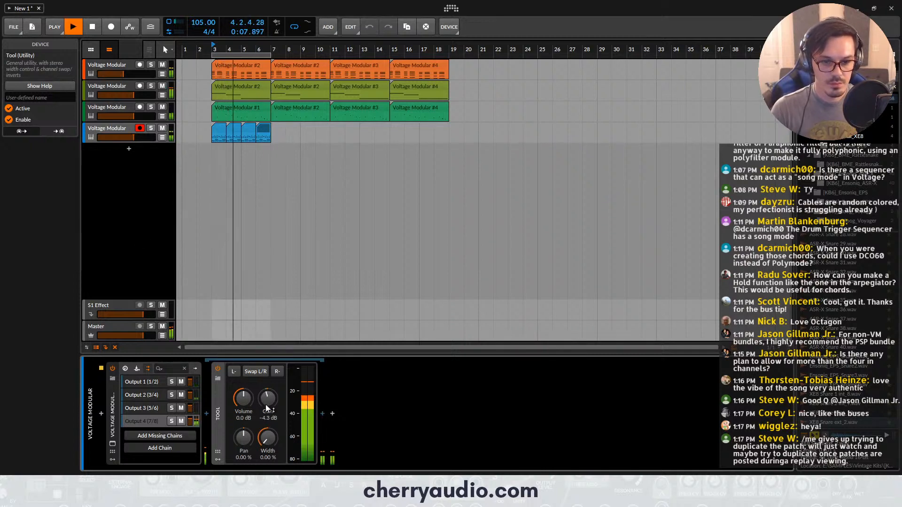
Remove the second Tool from the Output 2 chain and set the remaining Tool's gain to about +13.3 dB
click(161, 400)
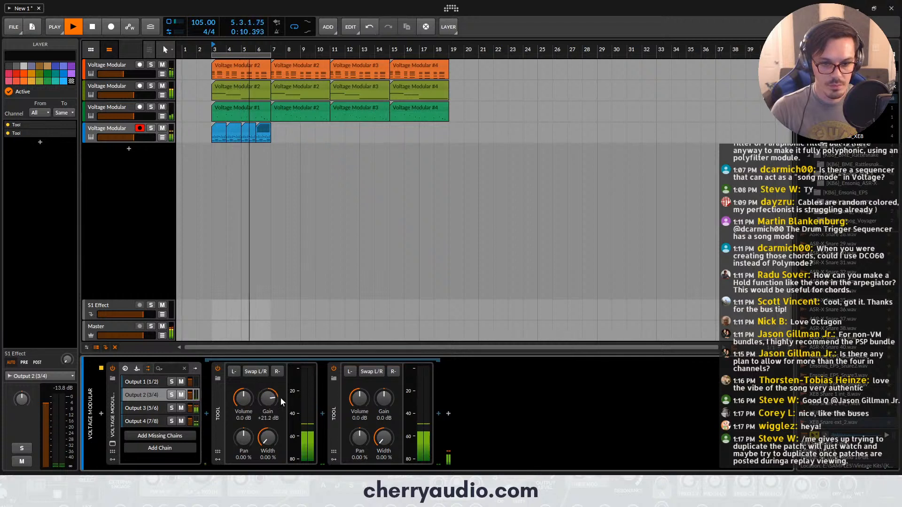
click(333, 410)
key(Delete)
drag(268, 399, 269, 417)
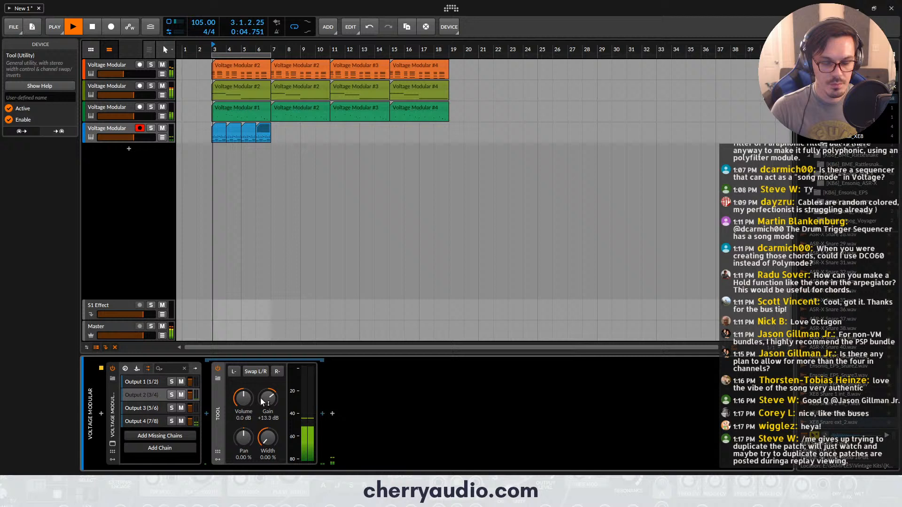
Inspect the drum track's Voltage Modular patch, close it, and play back the bar 3 clip with its notes shown
click(158, 384)
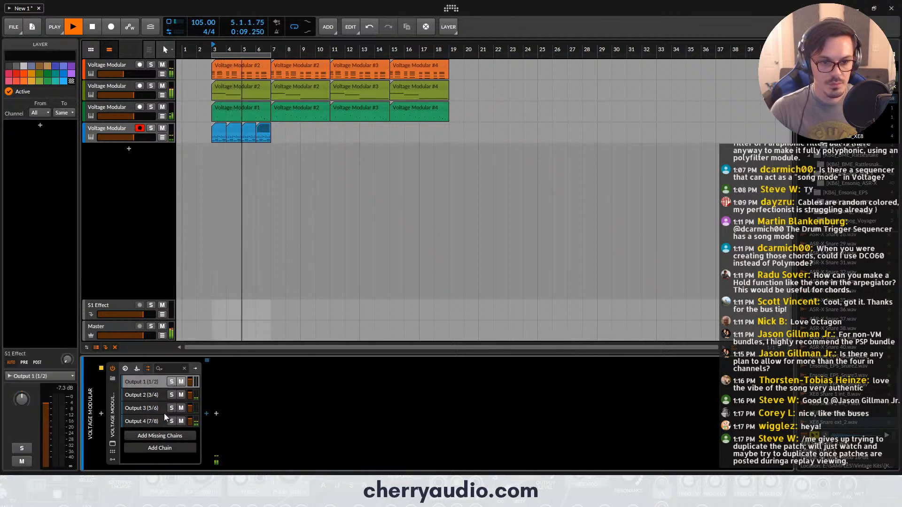
click(113, 443)
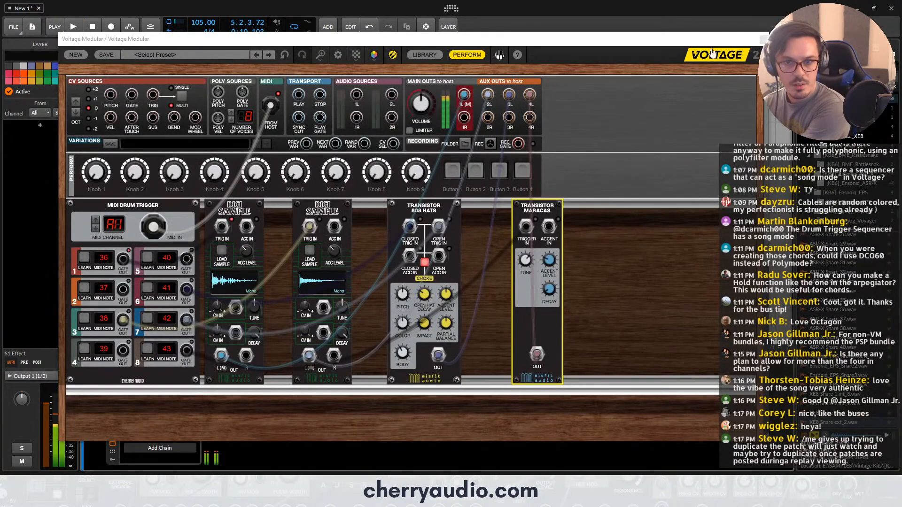
click(763, 39)
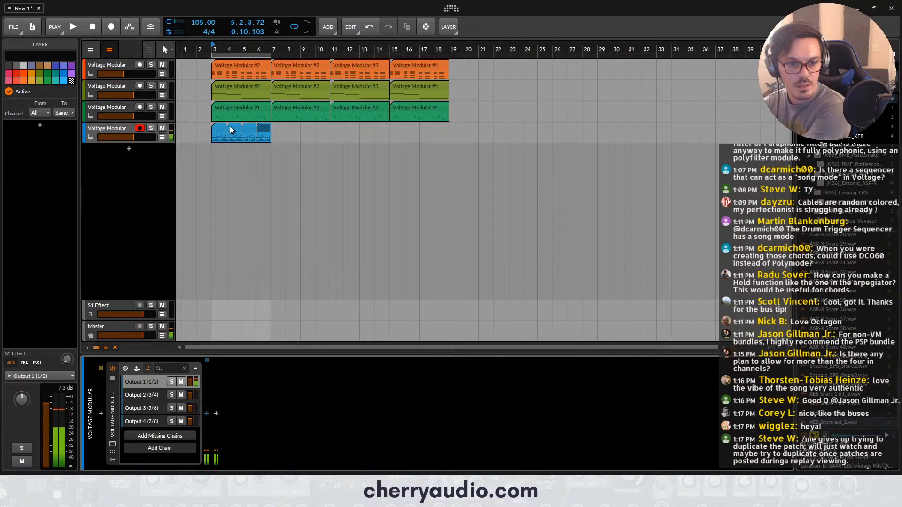
double_click(217, 126)
key(space)
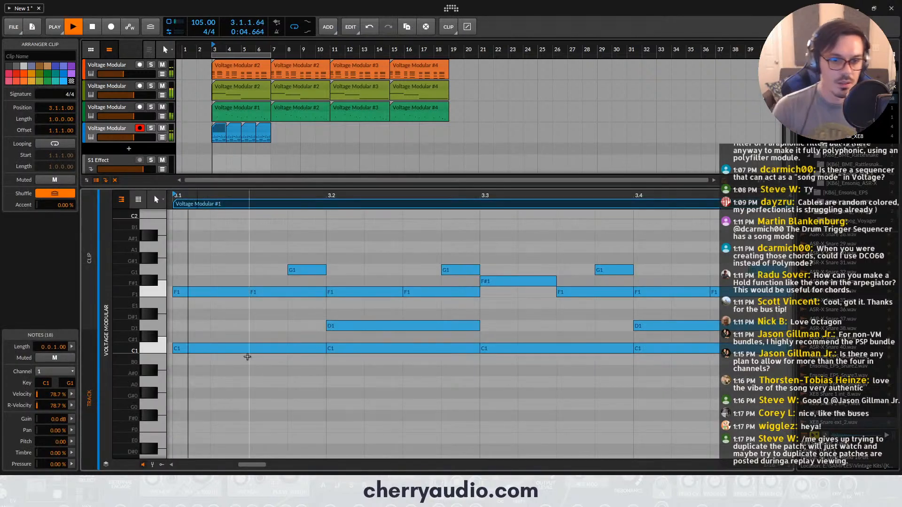
key(space)
Remove the three duplicate drum clips in bars 4 to 6, keeping only the bar 3 clip
drag(280, 134, 224, 131)
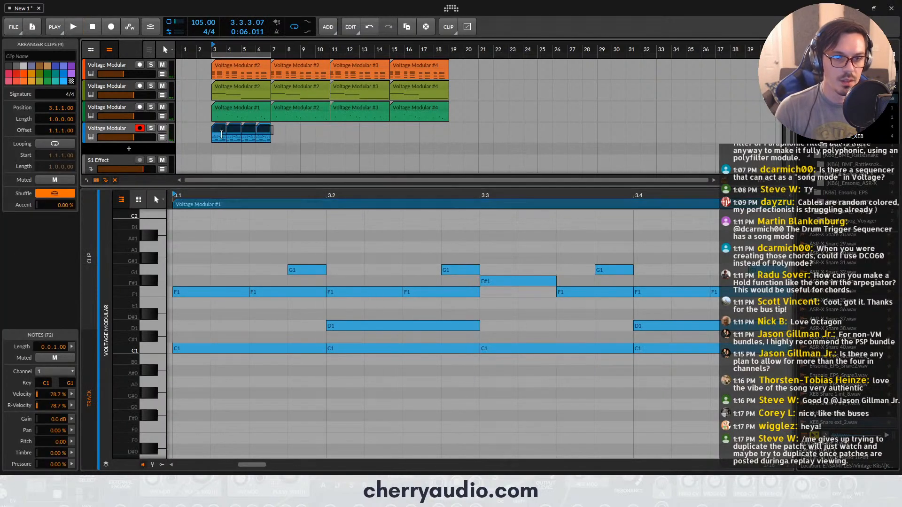
key(Delete)
key(ctrl+z)
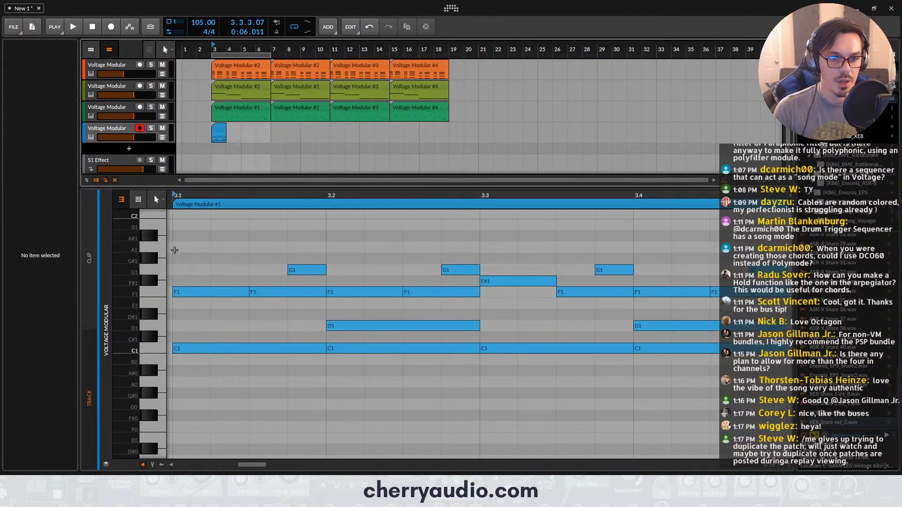
Close the note editor, solo the fourth track for playback, and increase the track's height in the arranger
key(e)
key(space)
key(space)
click(151, 128)
key(space)
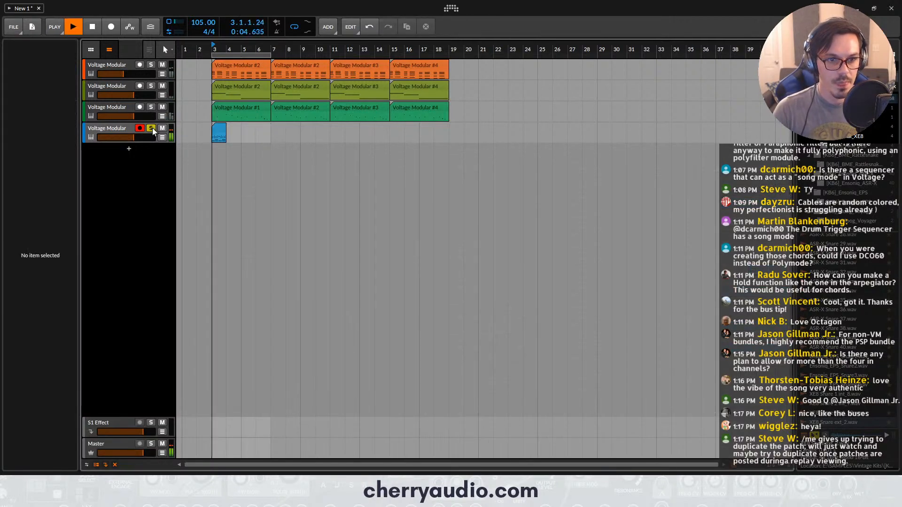
drag(150, 142, 157, 171)
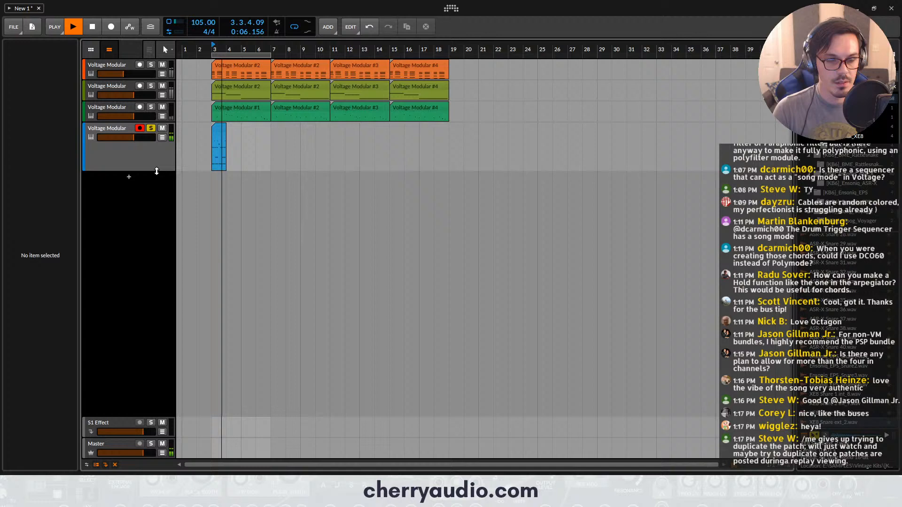
Stop playback, reopen the bar 3 drum clip for note editing, and delete the C1 kicks on beats 2, 3 and 4
double_click(219, 135)
key(space)
scroll(395, 282, down, 3)
drag(602, 355, 376, 325)
scroll(360, 321, up, 3)
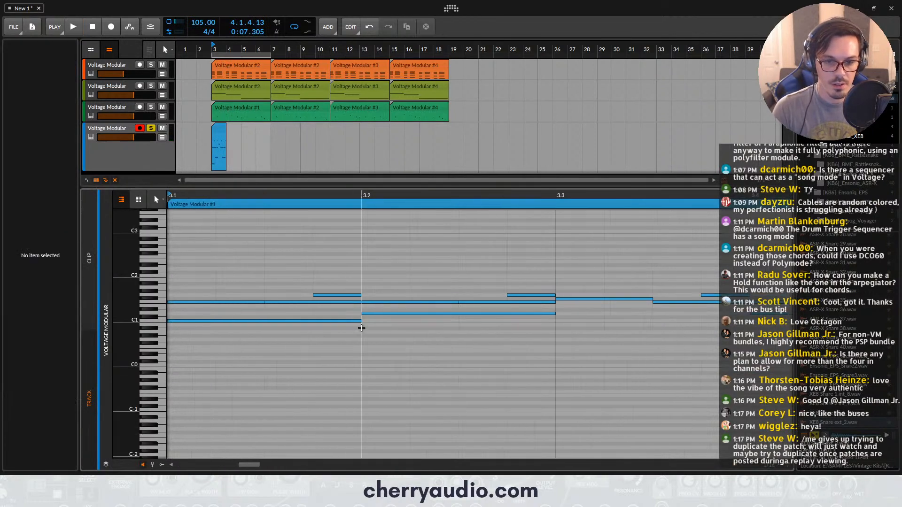
scroll(304, 326, down, 2)
Split the beat 1 C1 kick at its midpoint and remove the second half, leaving an eighth note
key(5)
click(290, 321)
double_click(304, 322)
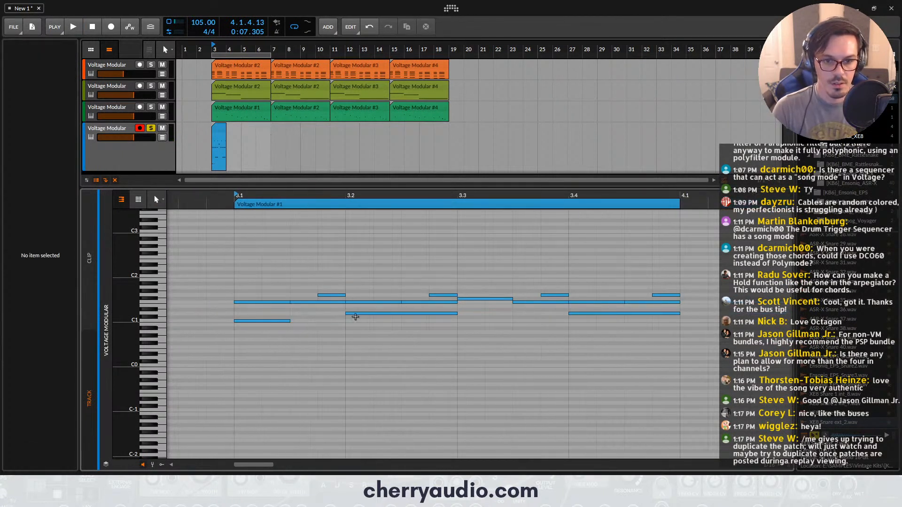
Add eighth-note C1 kicks on beats 2, 3 and 4 of the bar 3 drum clip and audition the pattern
double_click(356, 323)
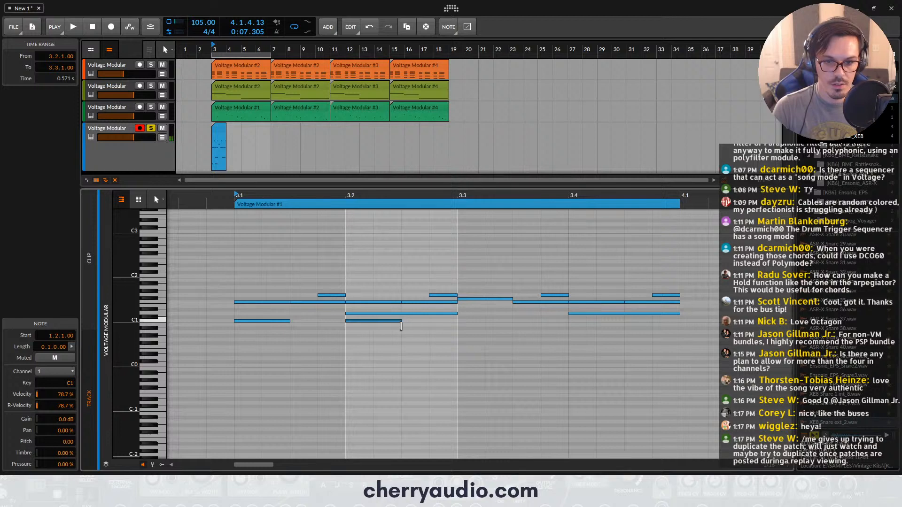
double_click(467, 324)
key(Up)
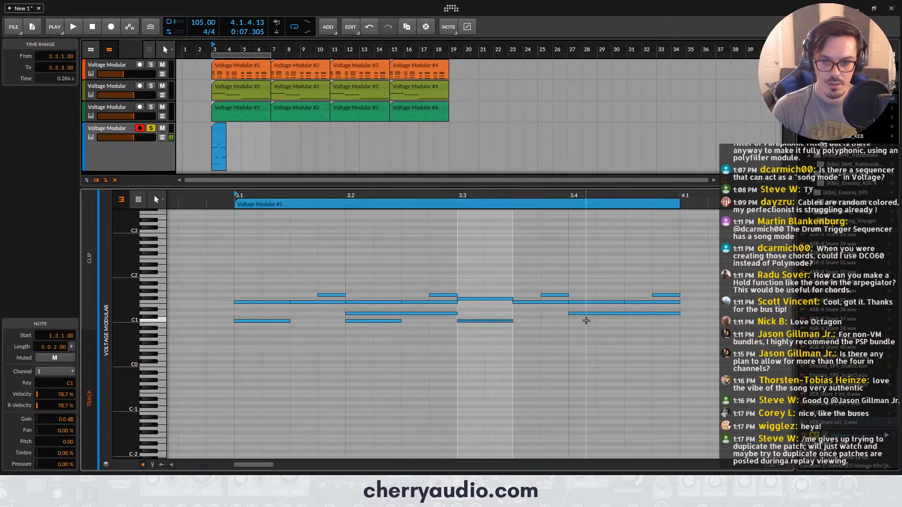
double_click(583, 321)
key(space)
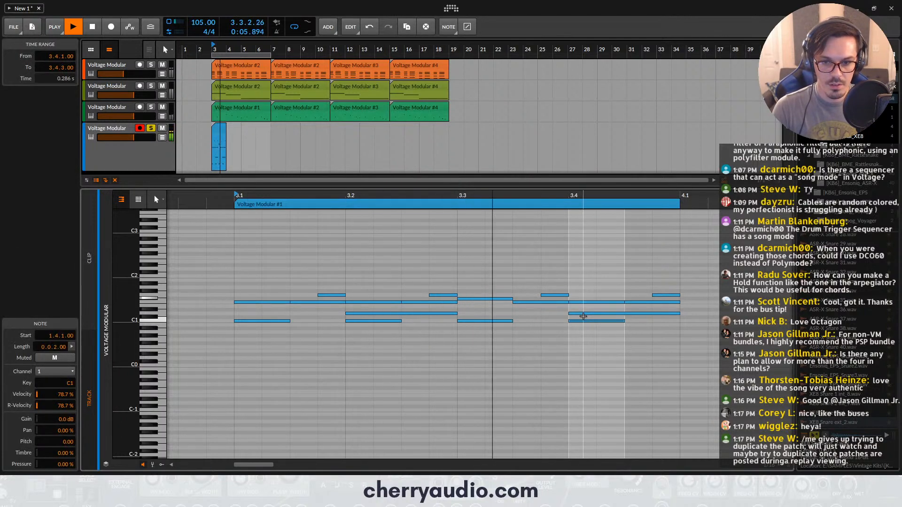
key(space)
Close the note editor and duplicate the bar 3 drum clip three times to fill bars 3 to 6
key(e)
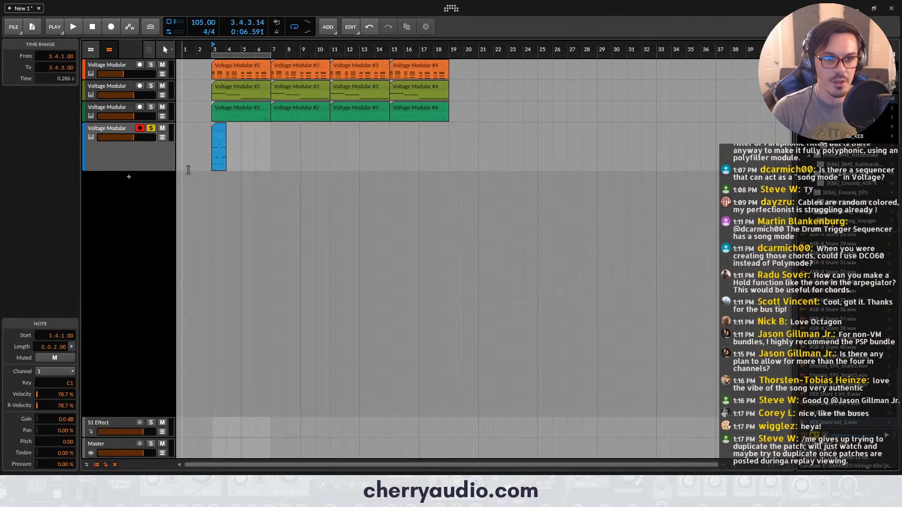
click(216, 132)
key(ctrl+d)
key(ctrl+d)
key(ctrl+d)
Duplicate the four-bar drum block three times through bar 18, extend the loop region to 16 bars, and shrink the drum track's height
drag(276, 141, 183, 143)
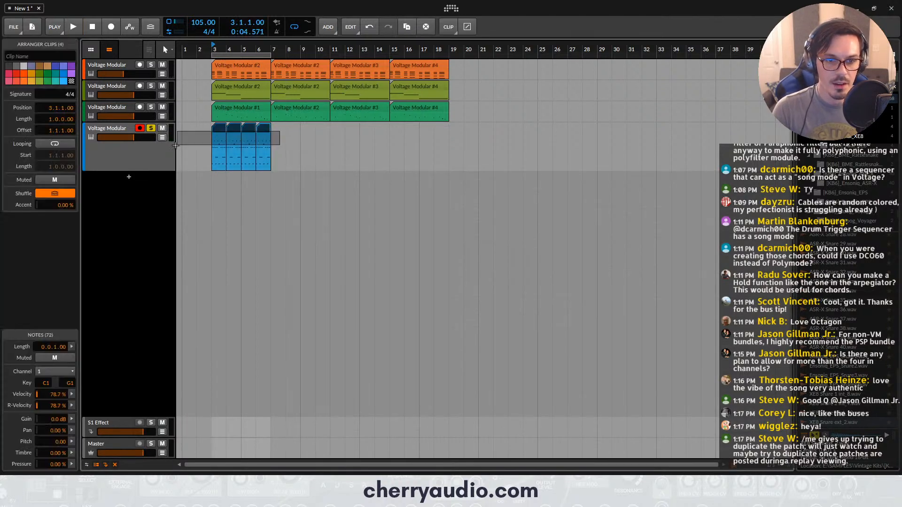
key(ctrl+d)
key(ctrl+d)
key(ctrl+d)
drag(271, 55, 448, 55)
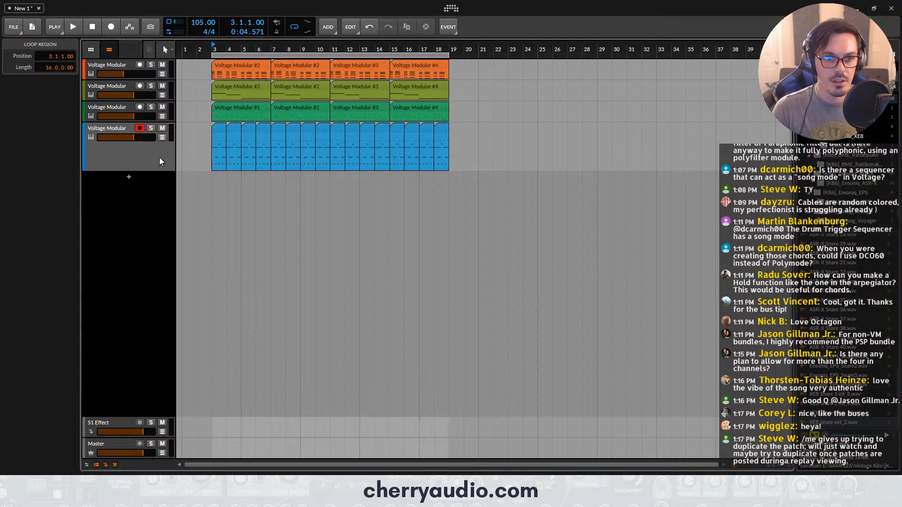
drag(159, 169, 159, 143)
Group the first three Voltage Modular tracks, leaving the drum track outside the group
click(116, 108)
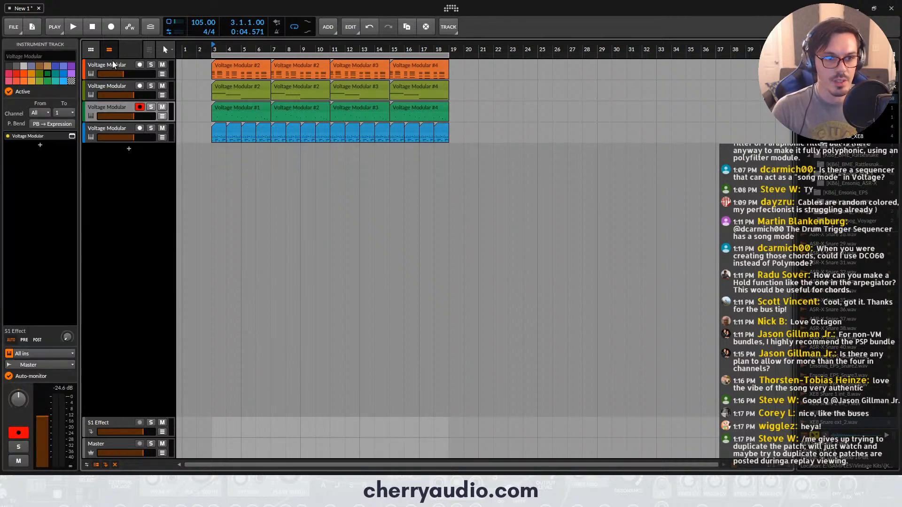
shift+click(111, 60)
key(ctrl+g)
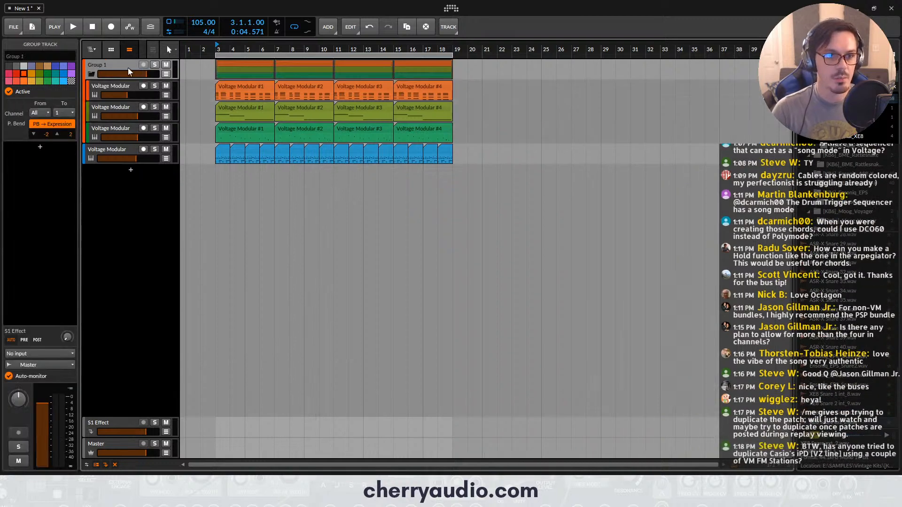
Play the arrangement and slightly lower the volumes of the first and second tracks inside the group
key(space)
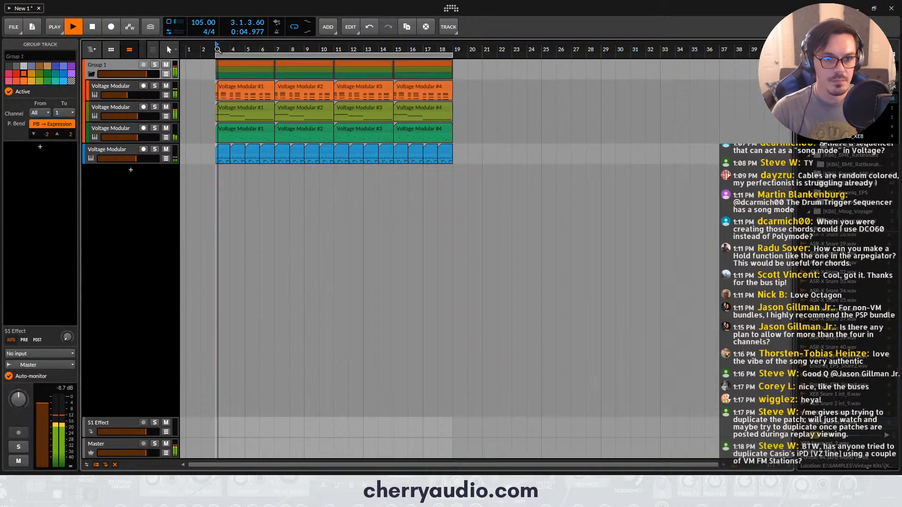
drag(127, 96, 126, 95)
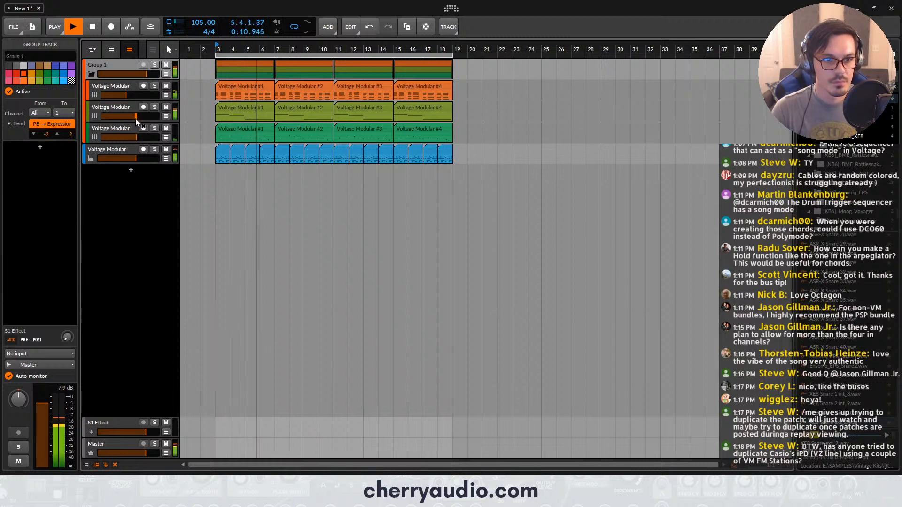
drag(136, 118, 133, 117)
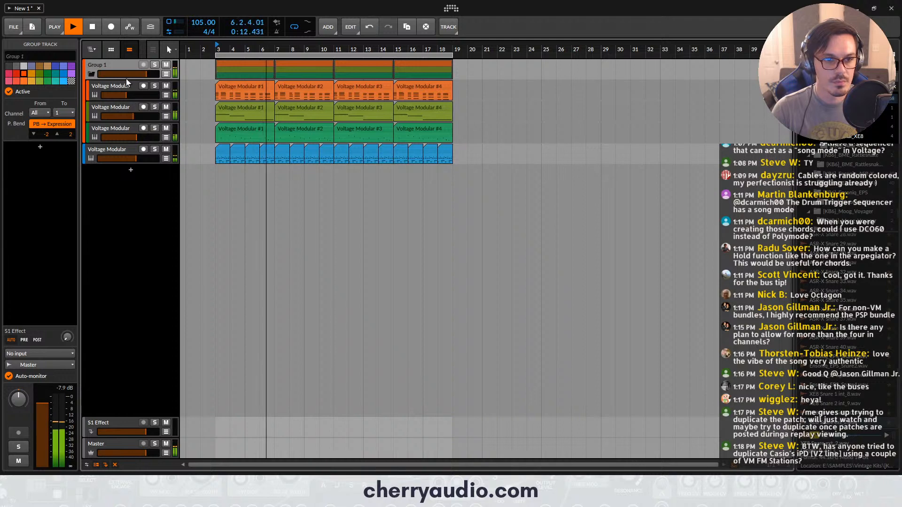
Add a Dynamics device to the Group 1 track
click(40, 147)
text(dyn)
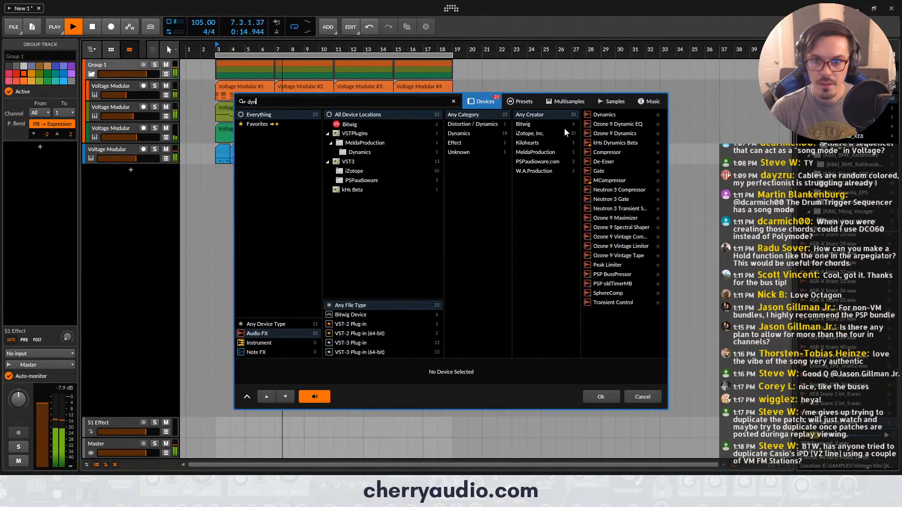
double_click(591, 117)
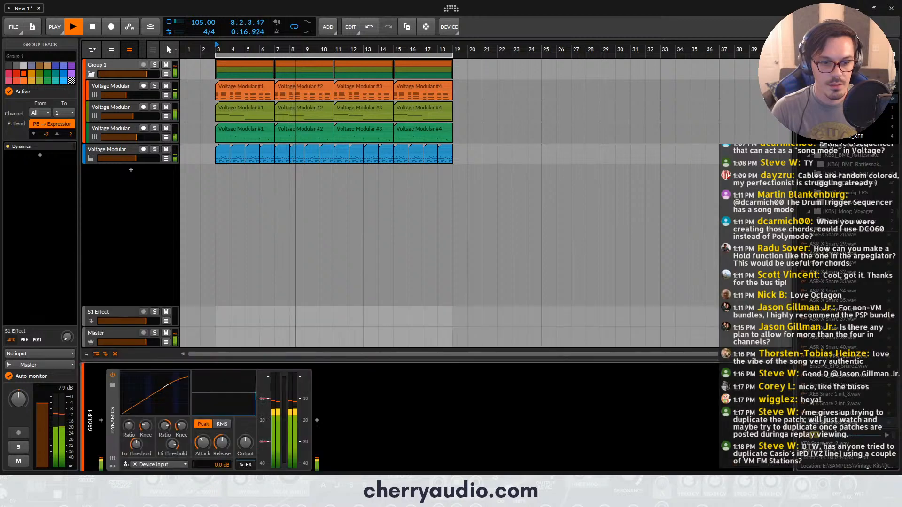
Set the Dynamics sidechain source to Output 1 (1/2) (POST) of the drum track's Voltage Modular
click(177, 458)
mouse_move(207, 445)
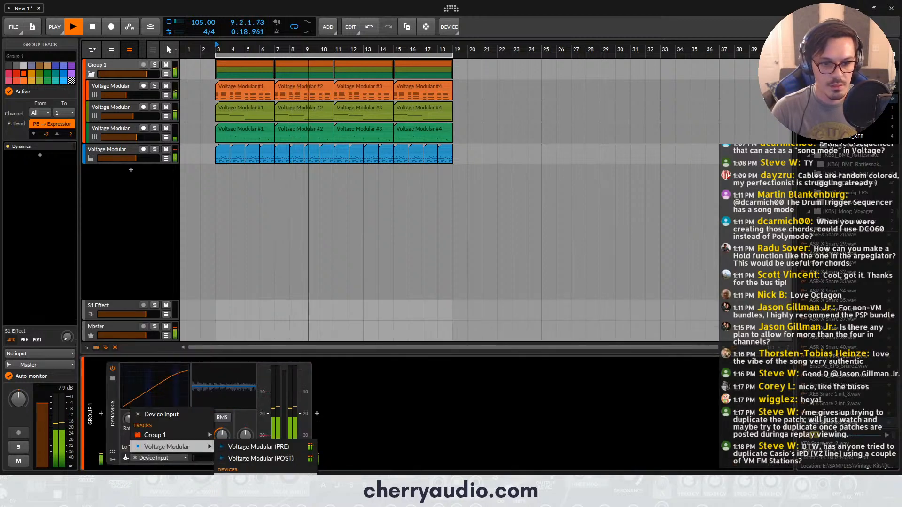
mouse_move(282, 458)
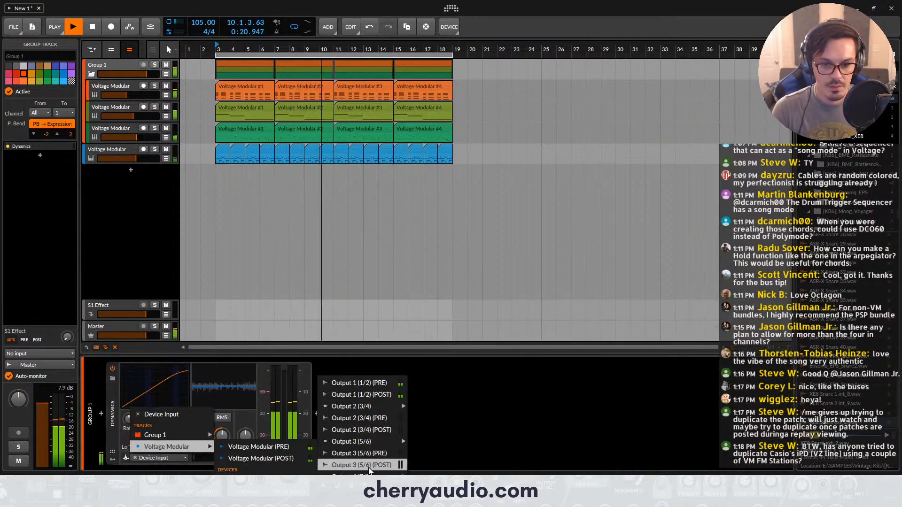
click(376, 397)
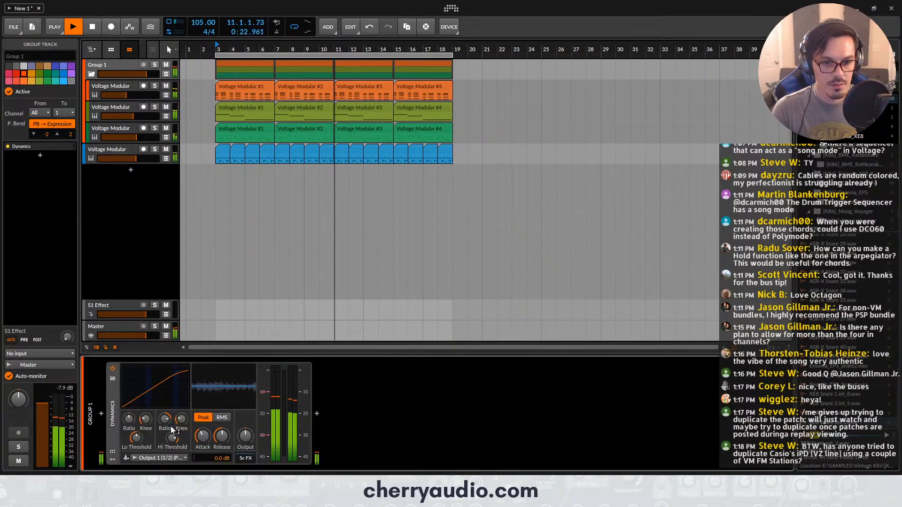
Raise the Dynamics high ratio, lower its high threshold for heavy ducking, shorten the release, and stop playback
drag(164, 419, 172, 465)
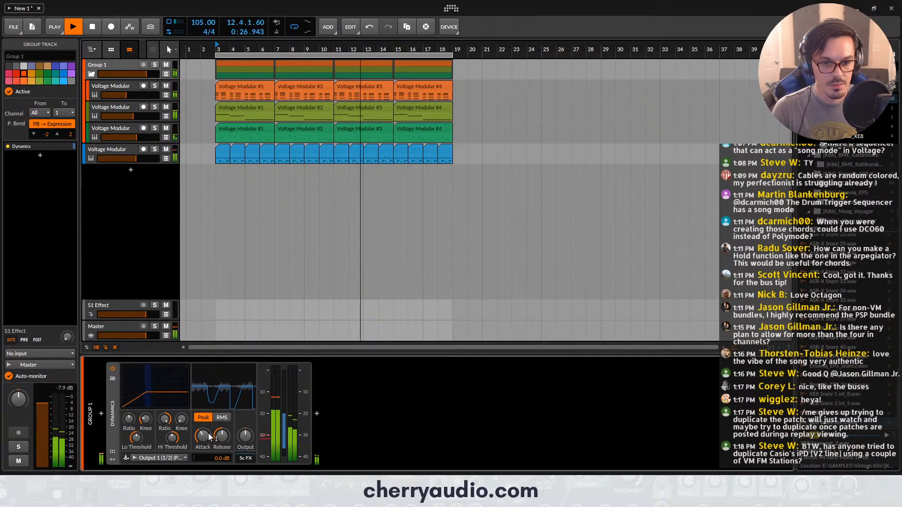
drag(220, 437, 220, 444)
key(space)
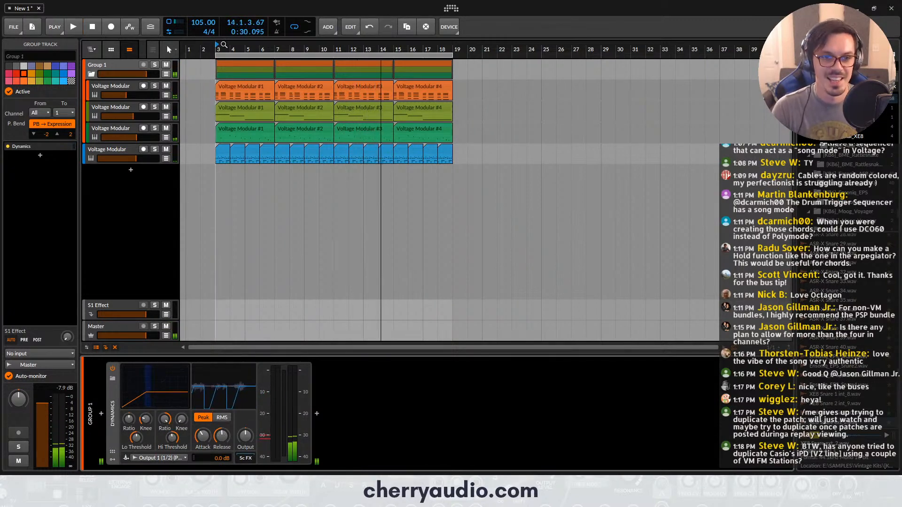
Add a Peak Limiter device to the Master track
click(136, 153)
click(118, 327)
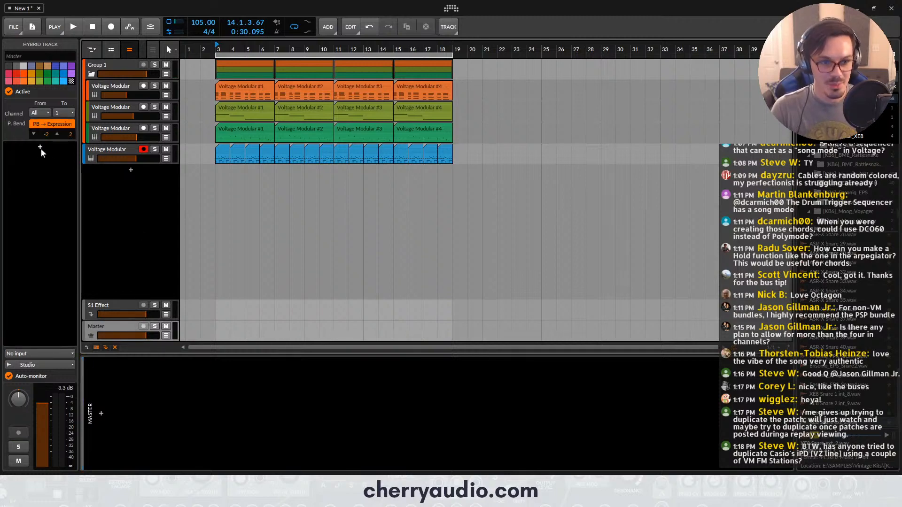
click(41, 148)
text(li)
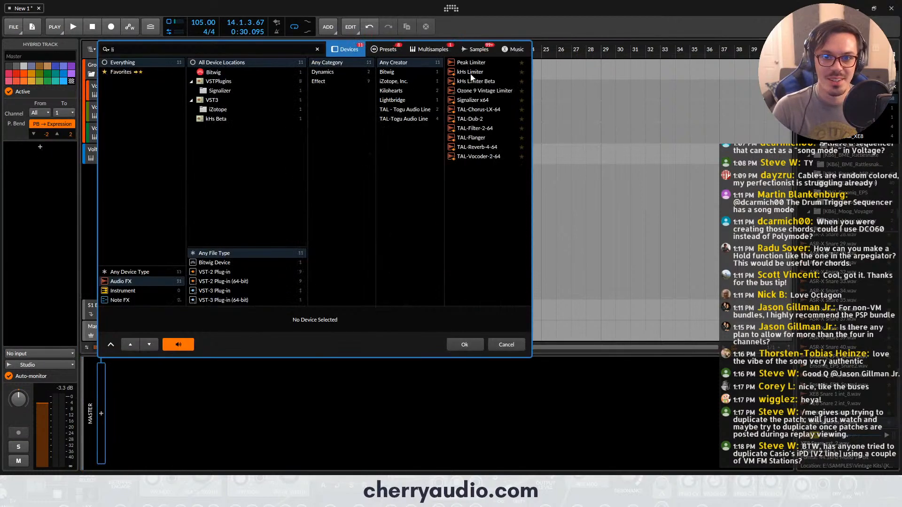
double_click(473, 65)
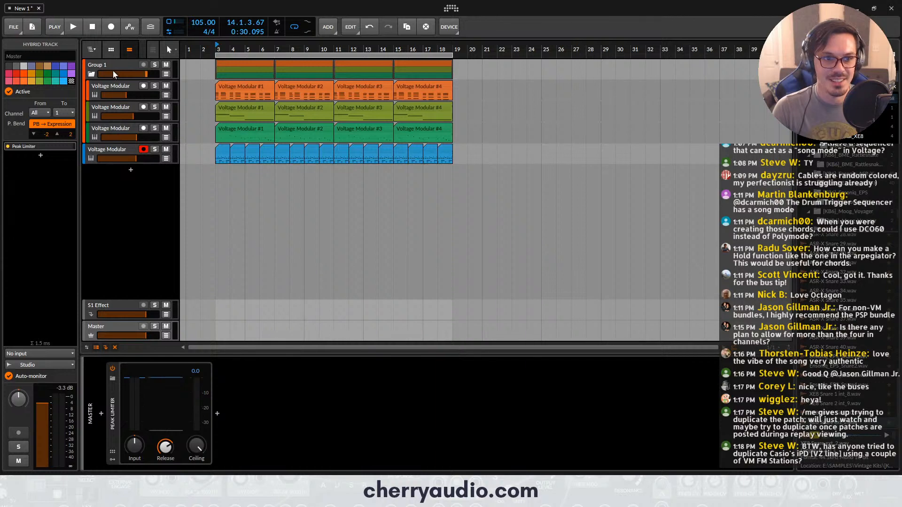
Audition the first track in Group 1 on its own, with its solo switched off again at the end
click(112, 66)
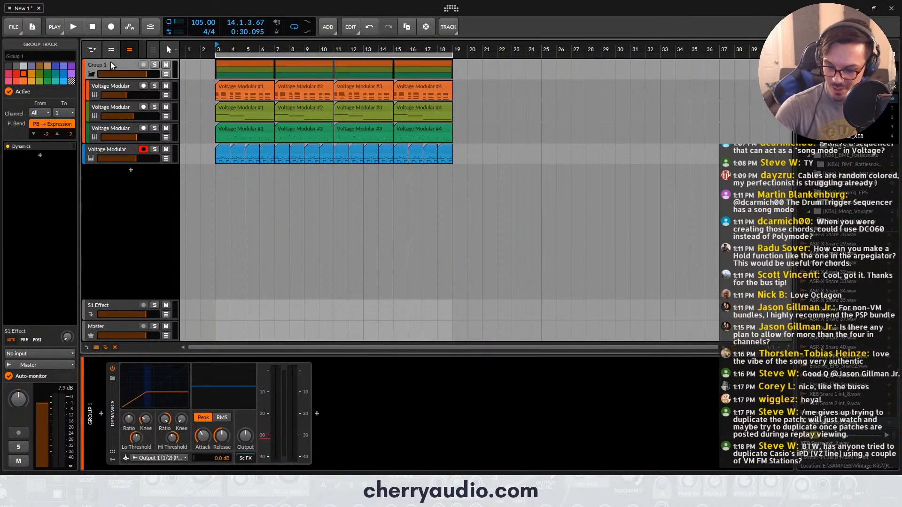
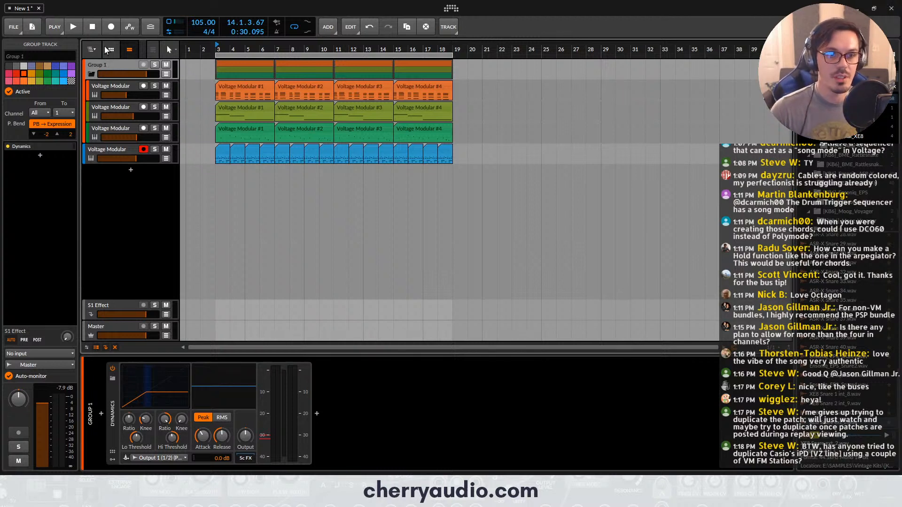
click(100, 88)
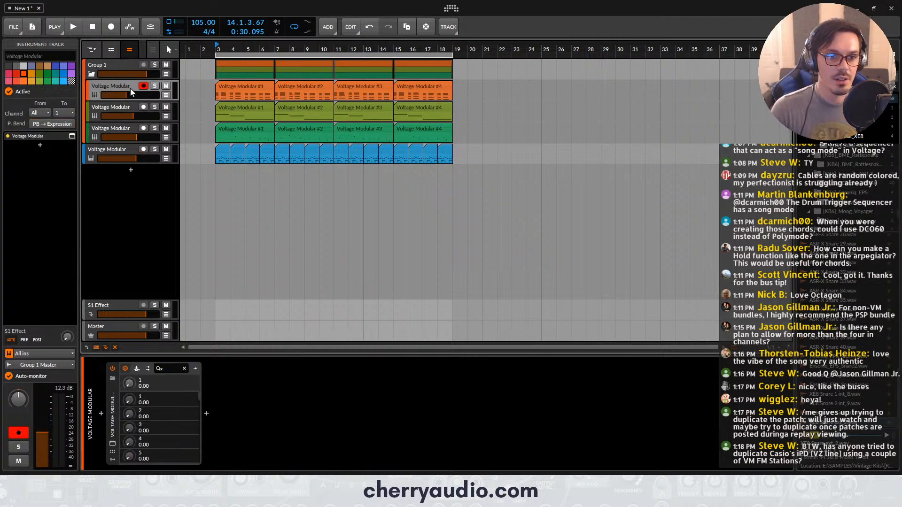
key(space)
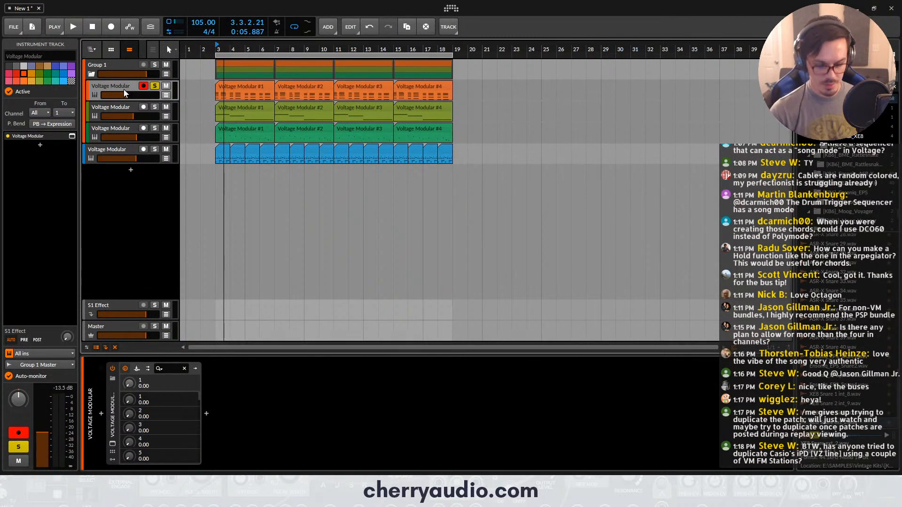
key(s)
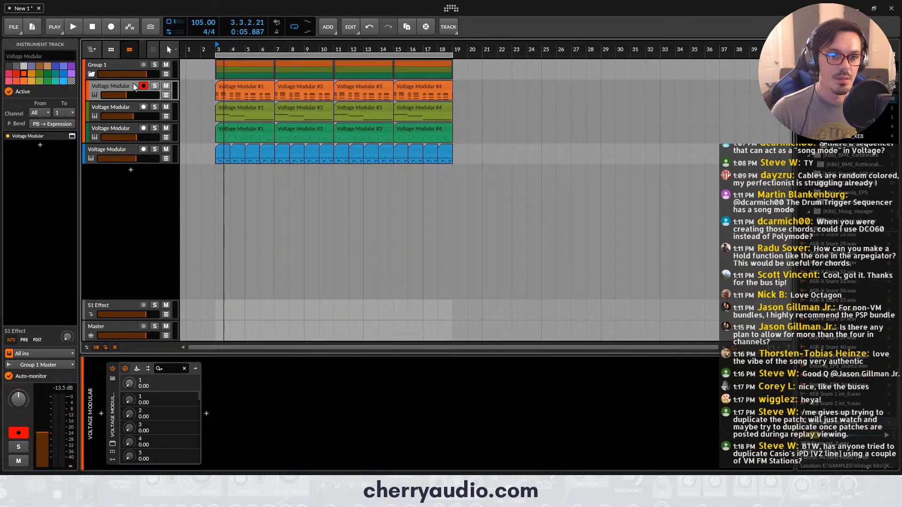
Duplicate the first track in Group 1, solo the copy, and open its Voltage Modular patch
key(ctrl+d)
key(s)
click(72, 136)
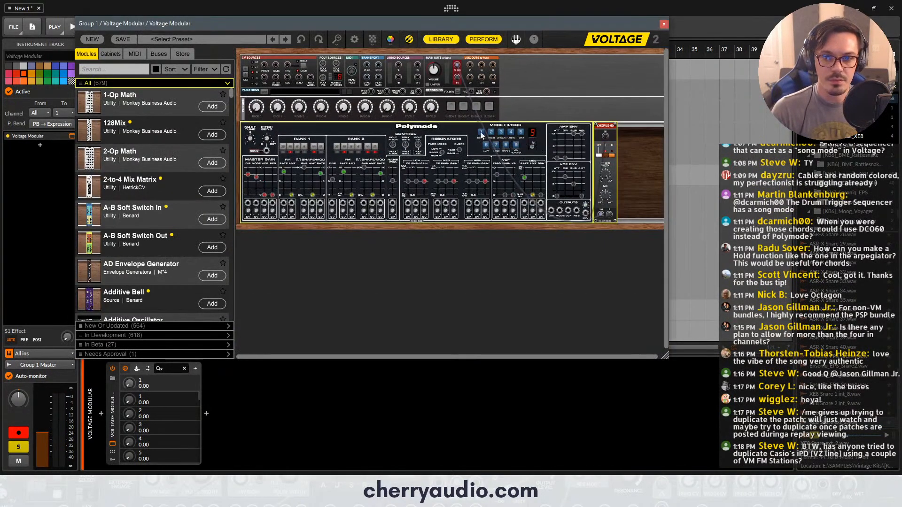
Replace the Polymode and chorus modules with a DCO-60, and patch its left and right outputs to main outs 1L and 1R
click(124, 72)
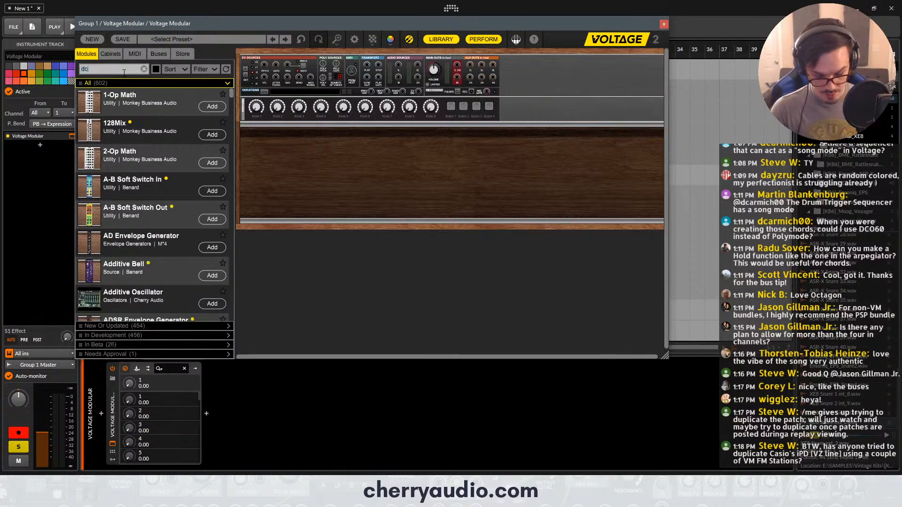
text(dco)
drag(148, 116, 477, 163)
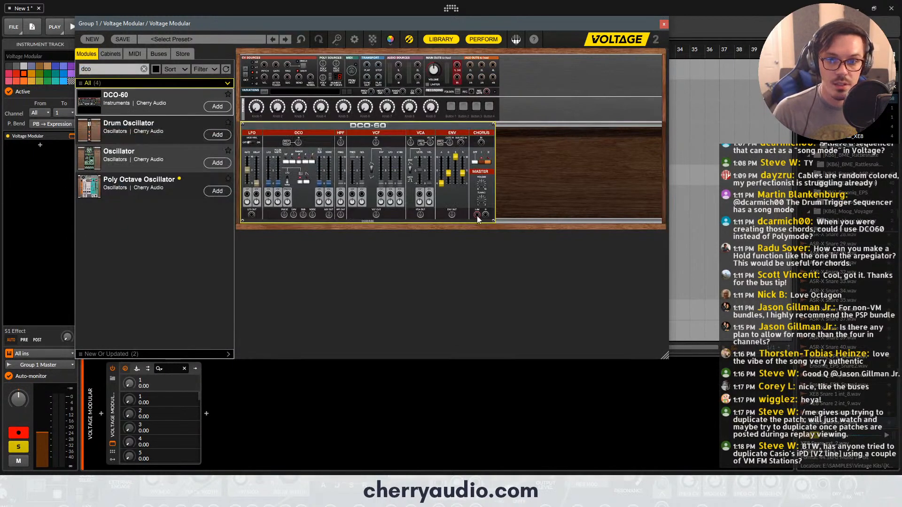
drag(477, 214, 457, 65)
drag(457, 77, 486, 214)
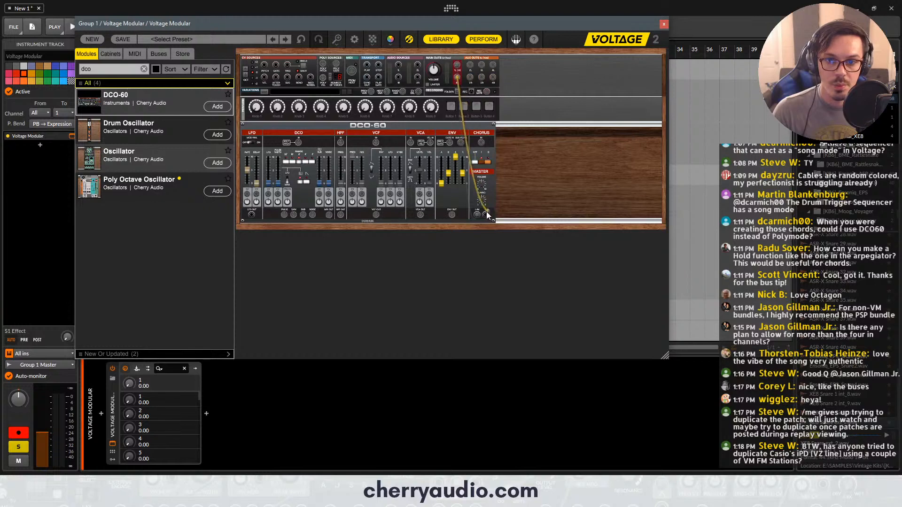
Lower the DCO-60's VCF frequency, raise its resonance and envelope amount, set the envelope decay to 8812.8 ms, and lengthen the release
scroll(460, 183, up, 4)
click(602, 231)
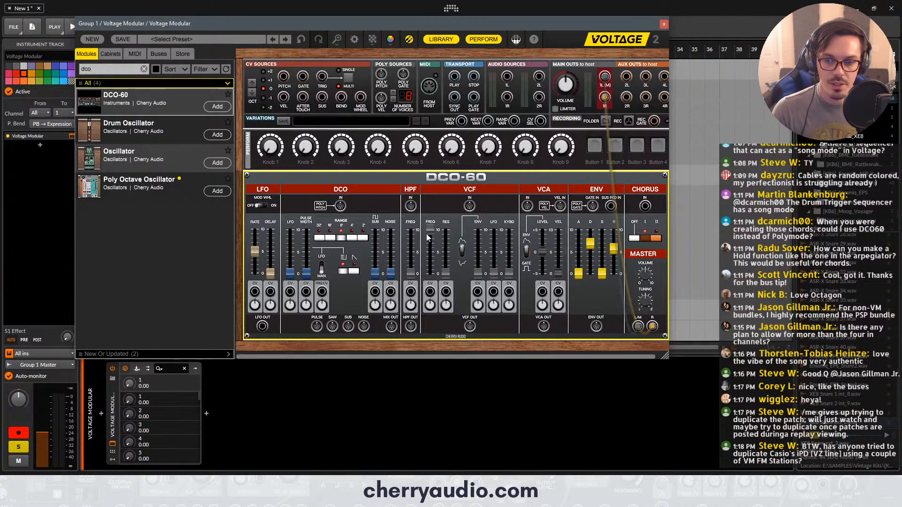
drag(477, 267, 477, 246)
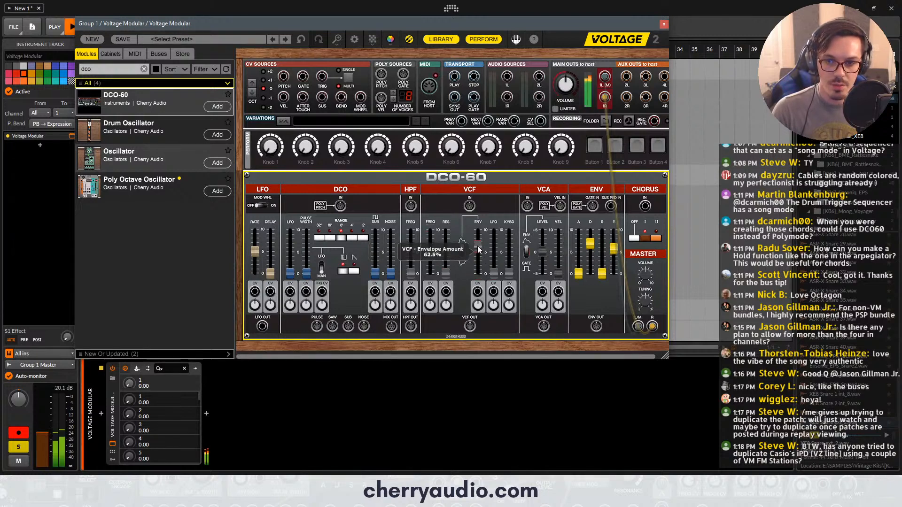
drag(590, 245, 591, 239)
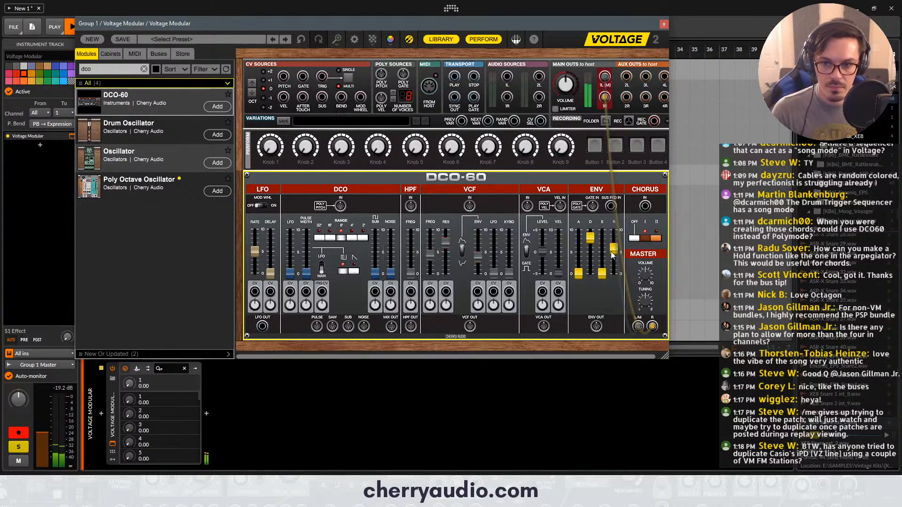
drag(613, 255, 607, 247)
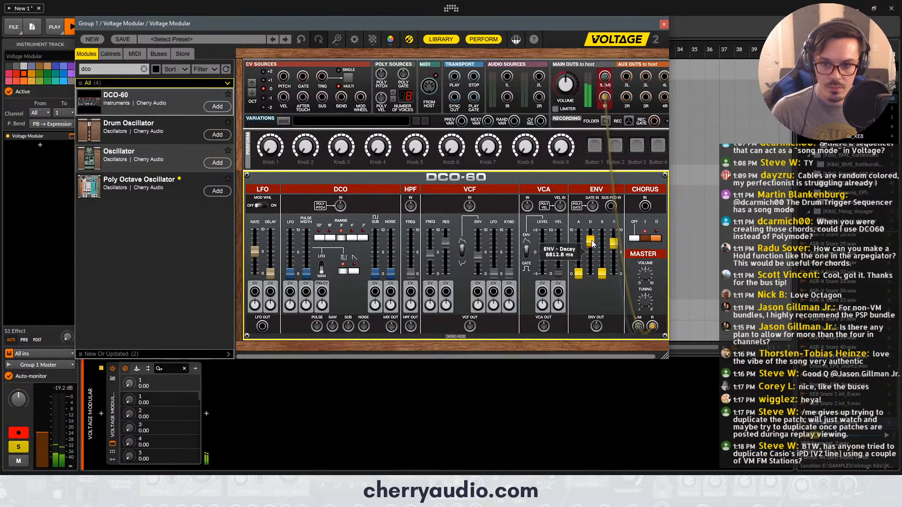
drag(664, 356, 741, 386)
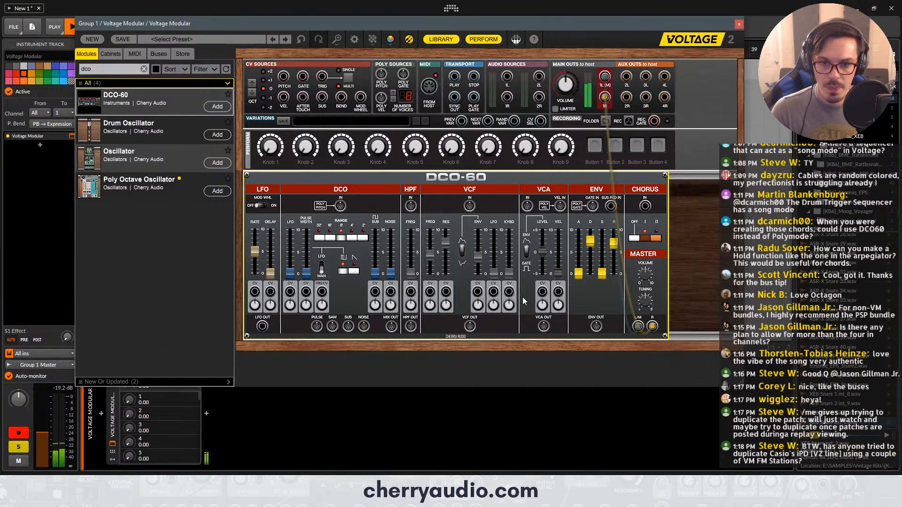
Raise the DCO-60's sub-oscillator level, lower its VCF resonance, and close the patch window
click(144, 69)
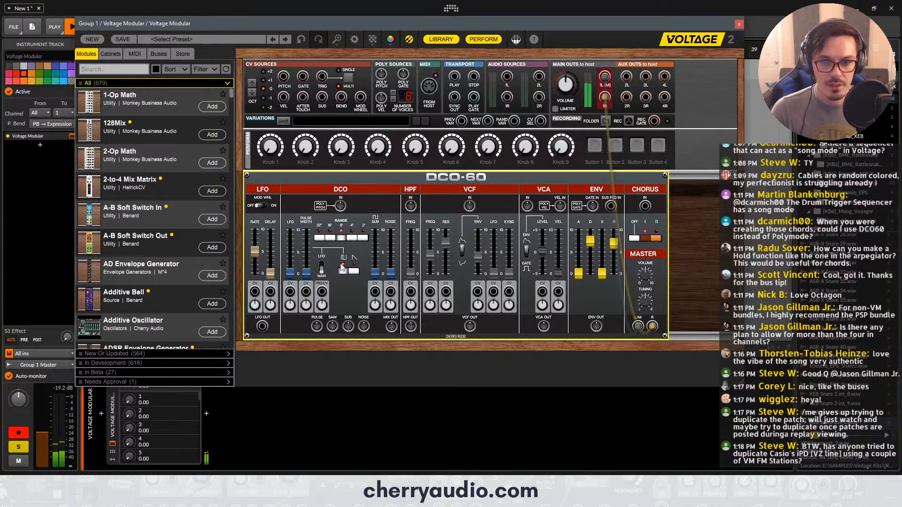
drag(374, 274, 374, 257)
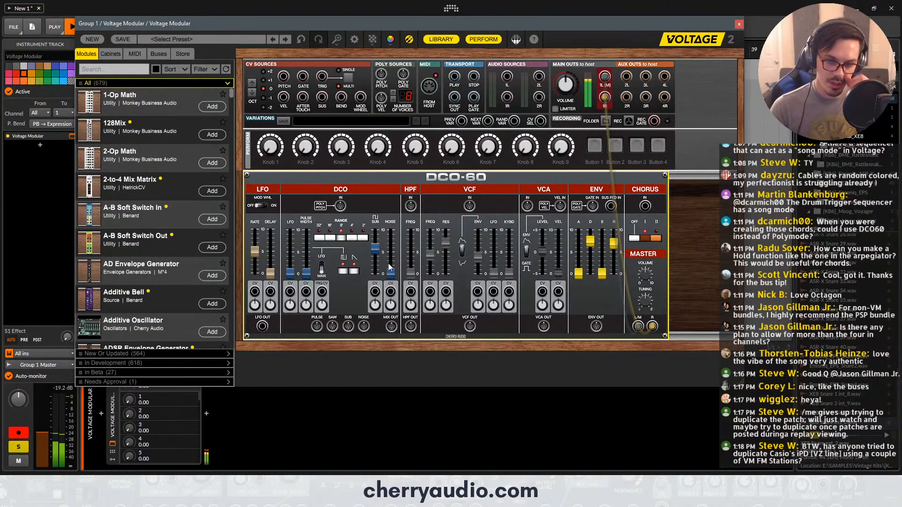
drag(446, 242, 448, 260)
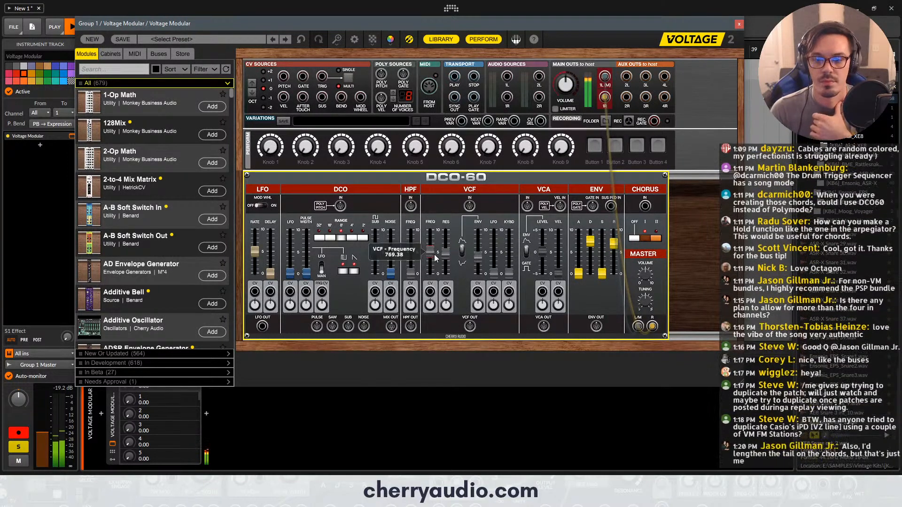
click(739, 24)
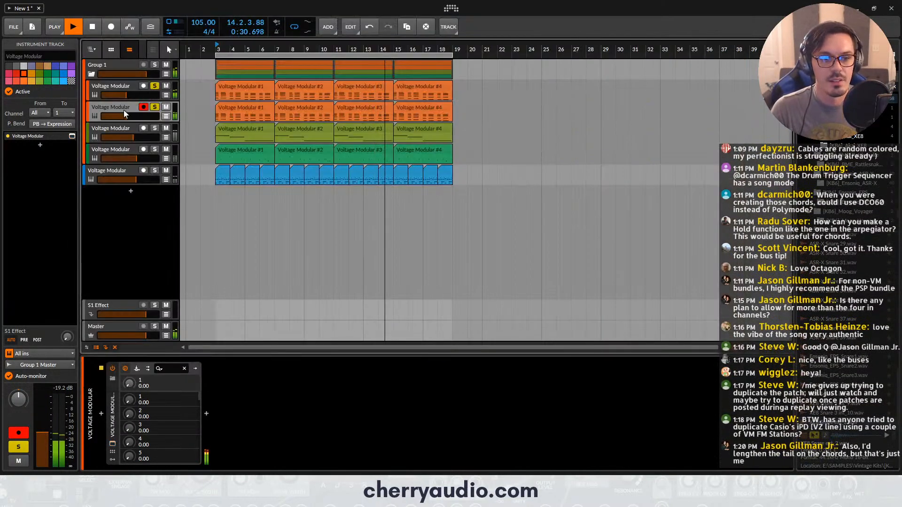
Raise the volume of the DCO-60 track slightly and switch off the solo on both orange chord tracks
drag(124, 111, 130, 117)
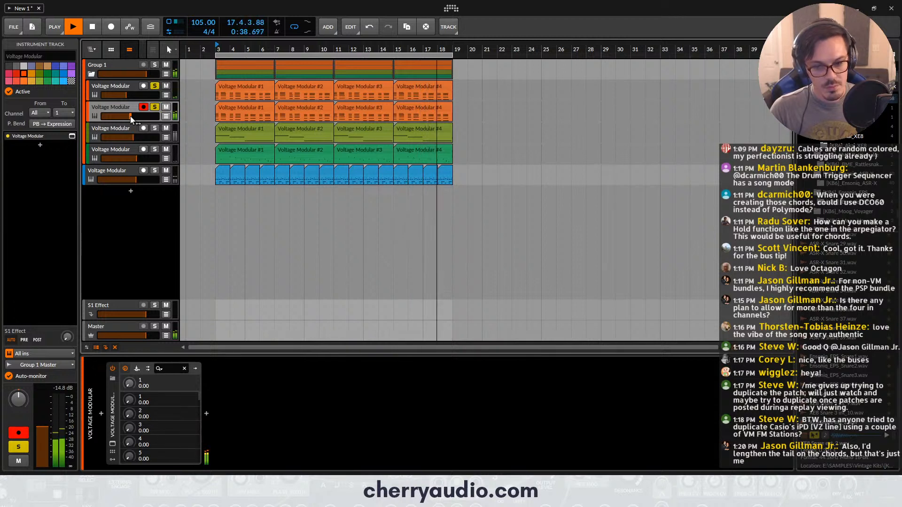
click(155, 108)
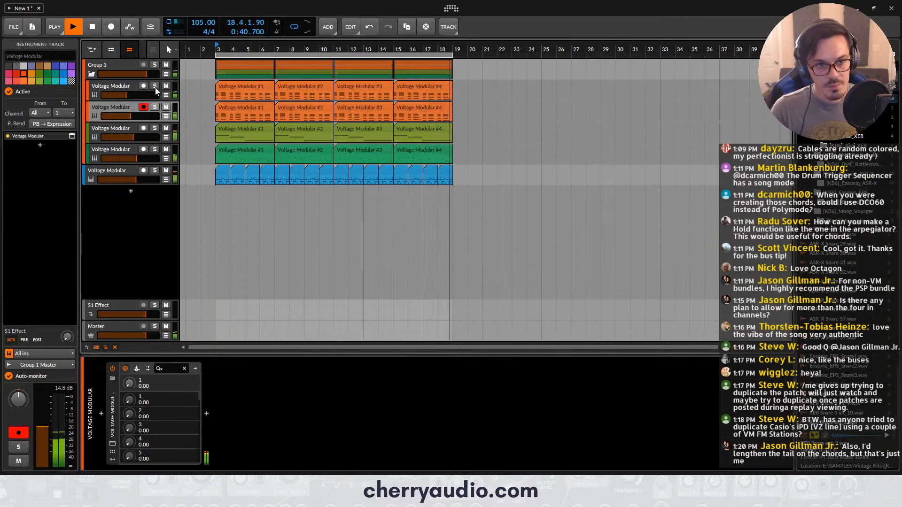
click(155, 87)
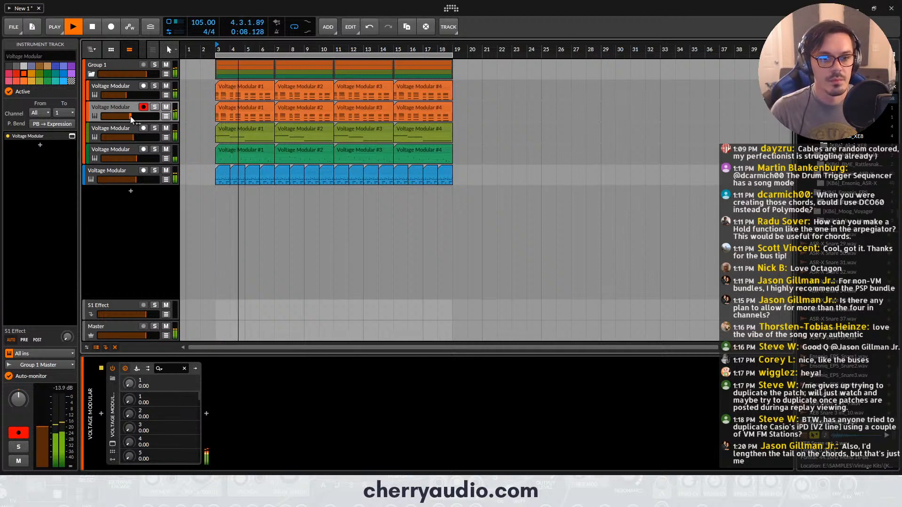
Stop playback, delete every clip on the blue drum track except the one at bar 3, and open that clip's notes
key(space)
drag(455, 171, 236, 170)
key(Delete)
double_click(226, 170)
Delete all the F1, F#1 and G1 notes from the drum clip, leaving the C1 and D1 notes
scroll(304, 296, down, 2)
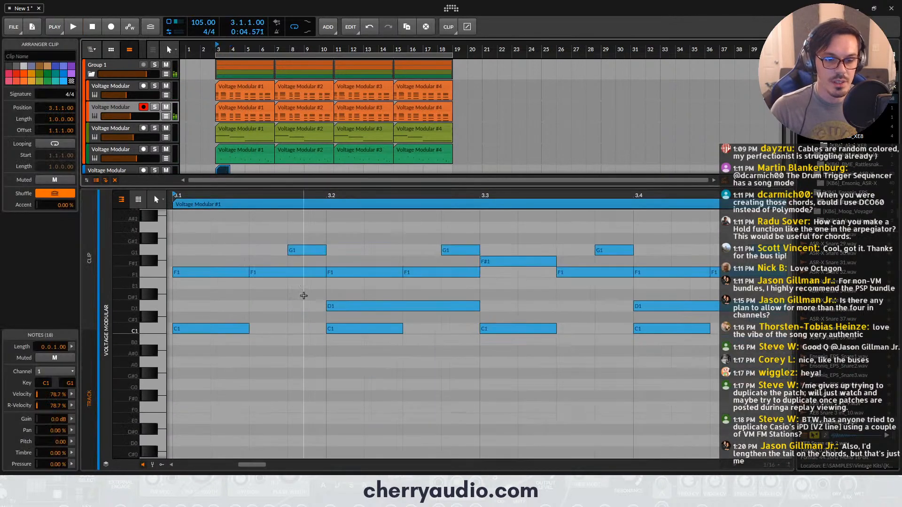
scroll(382, 282, down, 5)
drag(497, 241, 342, 272)
key(Delete)
Enter a continuous row of sixteenth notes on F1 across bar 3, using F#1 instead at 3.2.3 and 3.3.3
scroll(363, 274, up, 4)
click(350, 272)
double_click(351, 272)
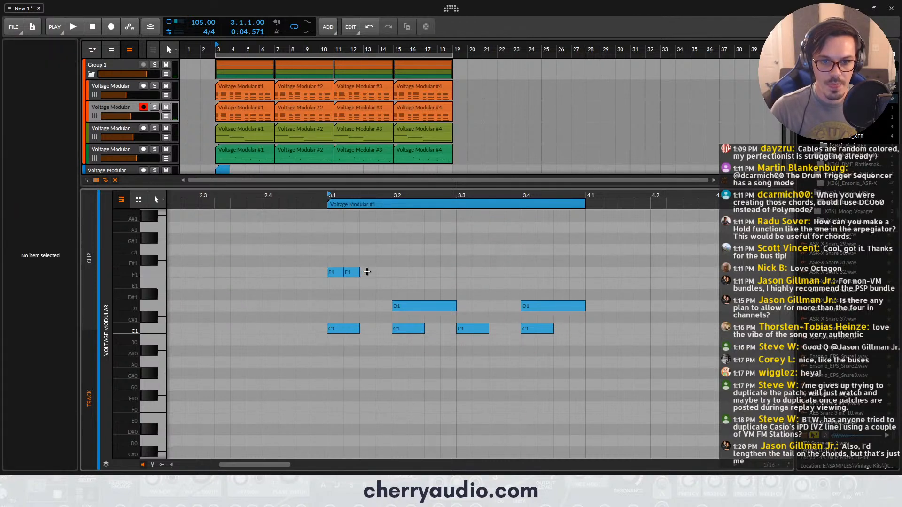
double_click(367, 273)
double_click(380, 272)
double_click(401, 273)
double_click(417, 272)
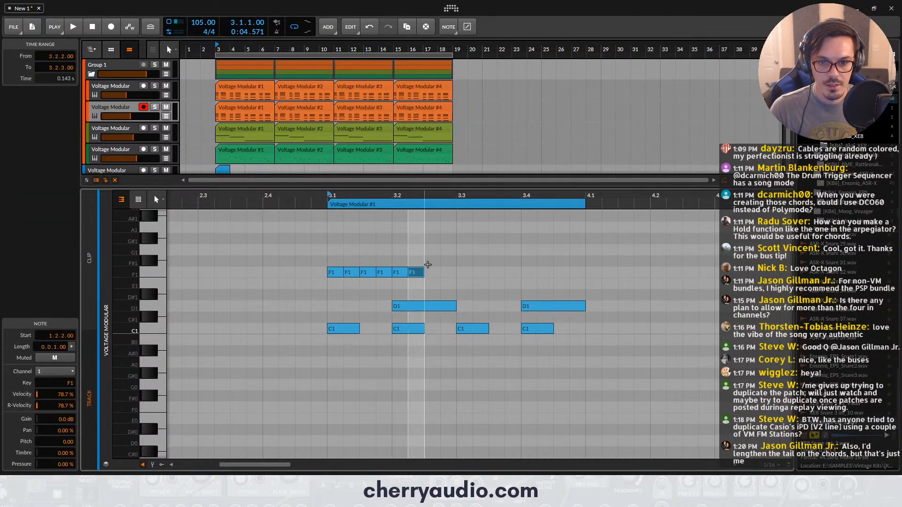
double_click(432, 261)
double_click(448, 272)
double_click(464, 272)
double_click(480, 273)
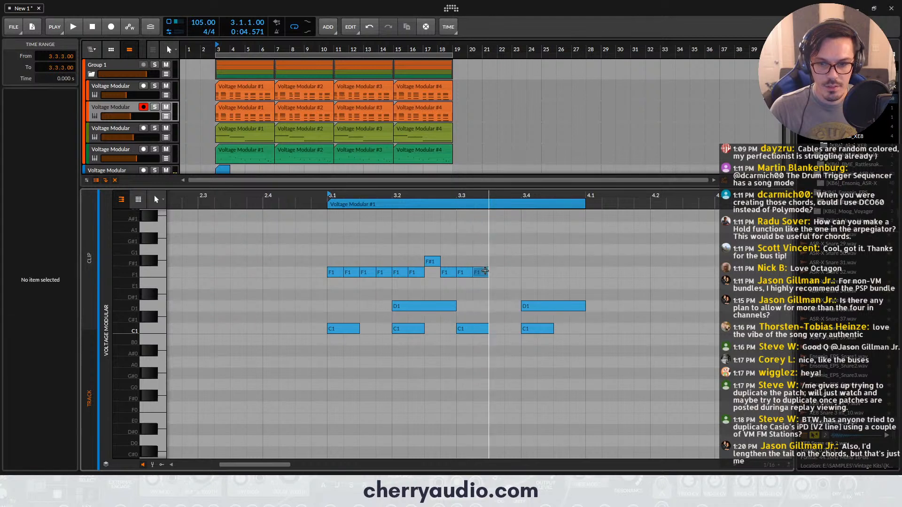
double_click(496, 261)
double_click(513, 272)
double_click(525, 272)
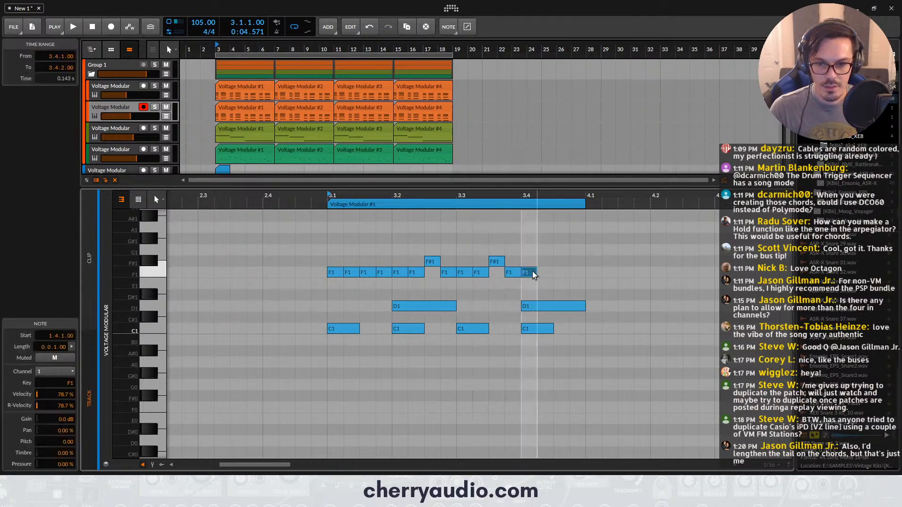
double_click(541, 272)
double_click(557, 272)
double_click(573, 273)
Shorten all the new F1 and F#1 notes to a length of 0.0.0.67 and play back the bar
key(space)
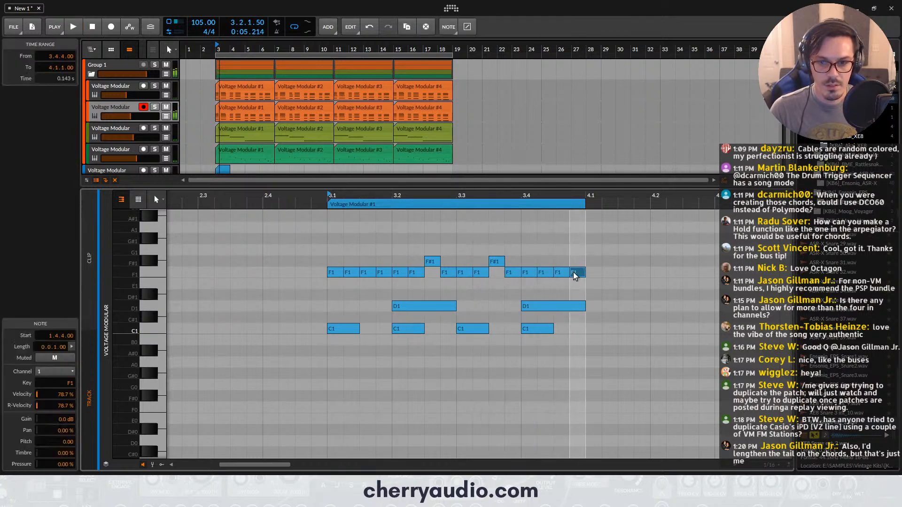
drag(600, 259, 337, 273)
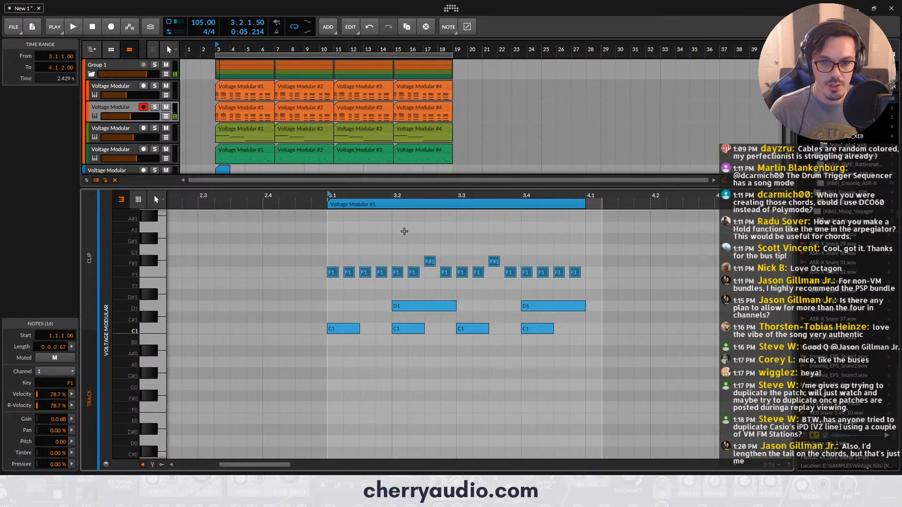
key(space)
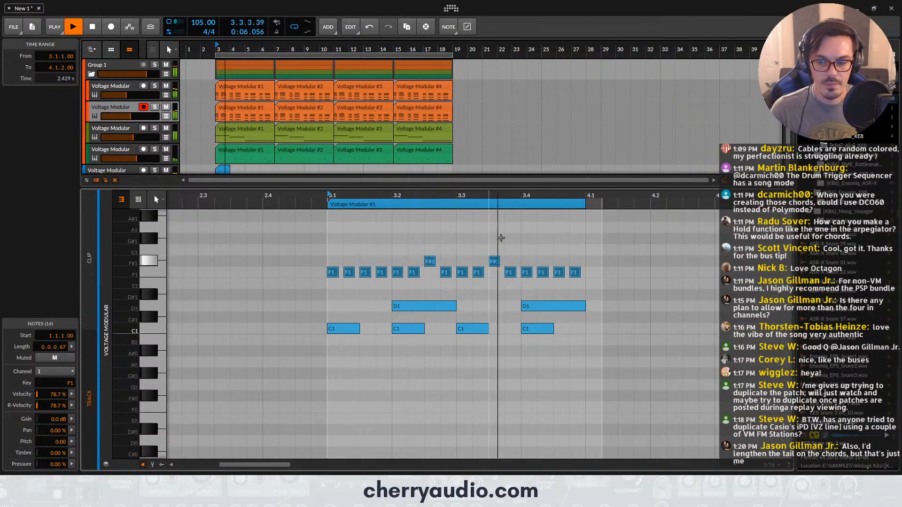
Duplicate the edited one-bar drum clip repeatedly to fill bars 3 through 18, undoing the extra copies past bar 18
scroll(225, 139, down, 1)
click(224, 138)
key(ctrl+d)
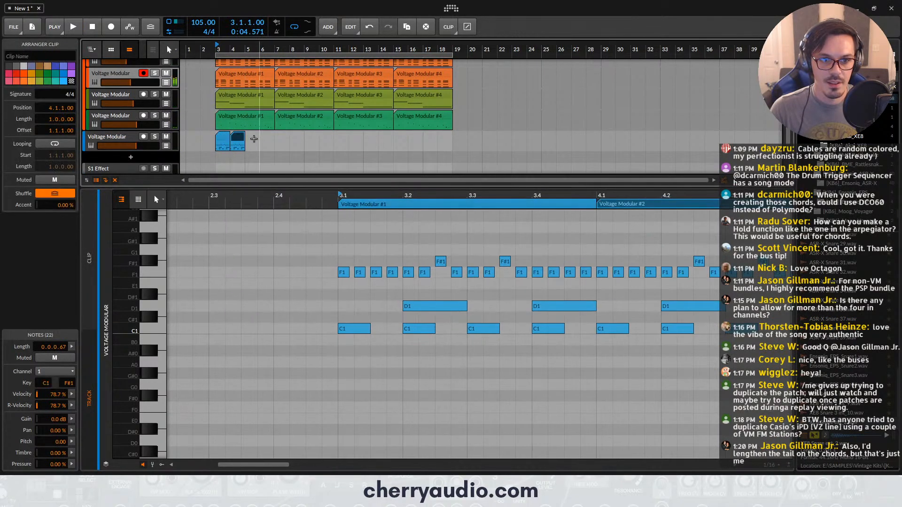
drag(252, 140, 228, 139)
key(ctrl+d)
key(ctrl+d)
key(ctrl+d)
key(ctrl+d)
key(ctrl+d)
key(ctrl+d)
key(ctrl+d)
key(ctrl+d)
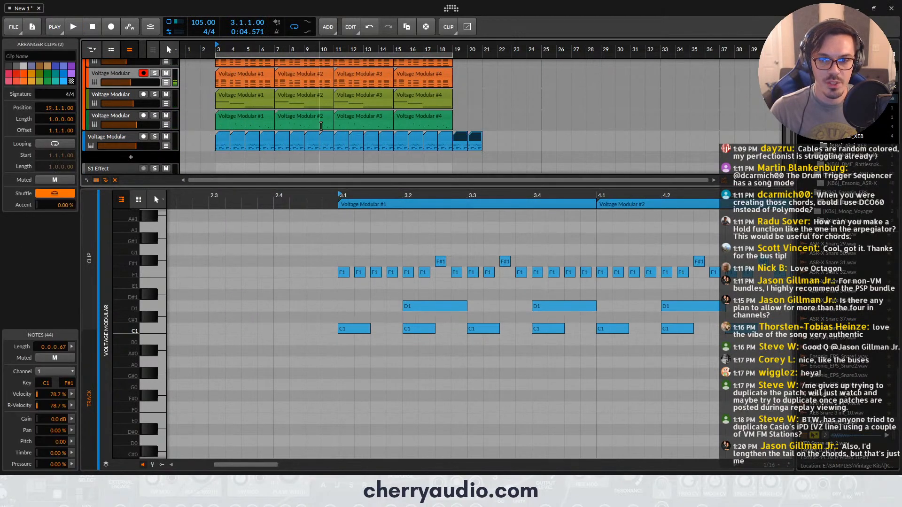
key(ctrl+z)
Play the arrangement from bar 3 with the note editor closed to audition the new drum pattern
key(space)
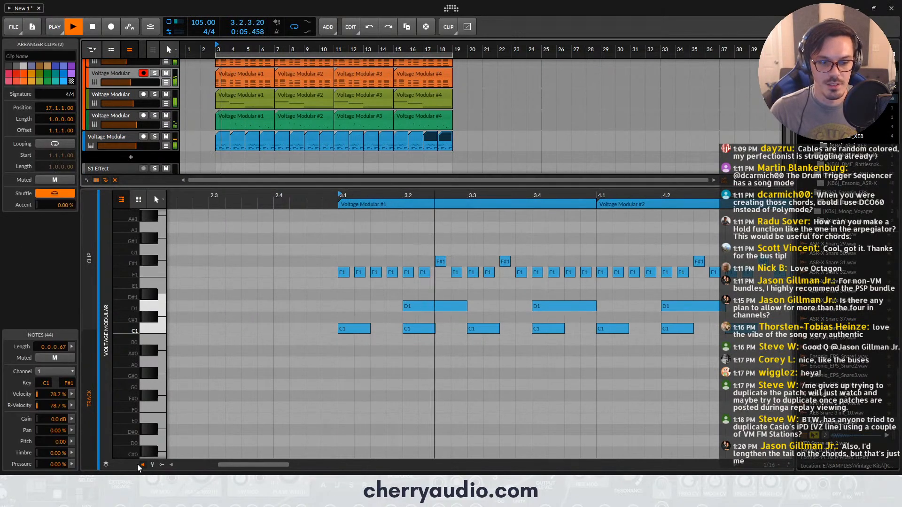
click(136, 482)
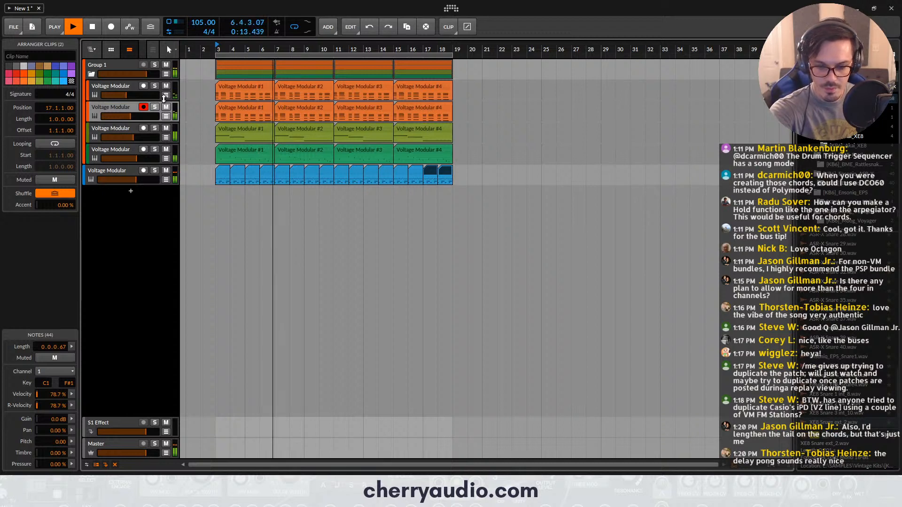
key(space)
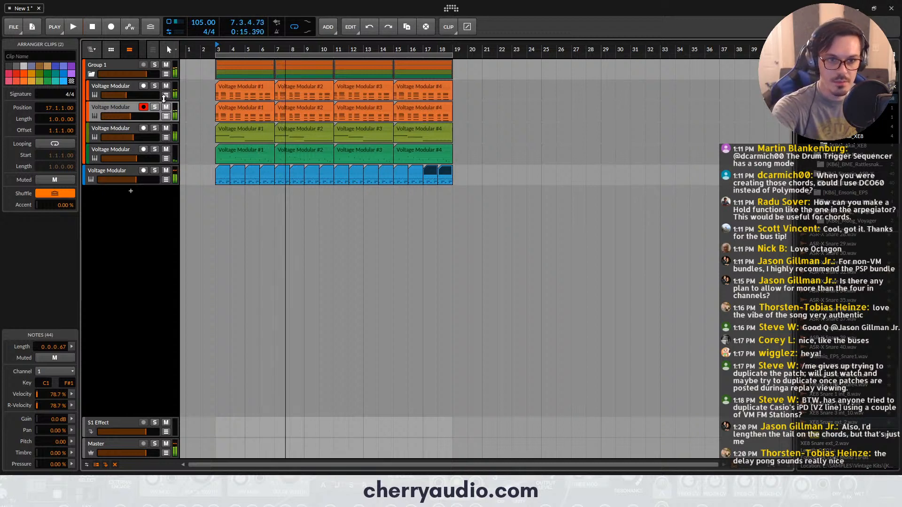
key(ctrl+s)
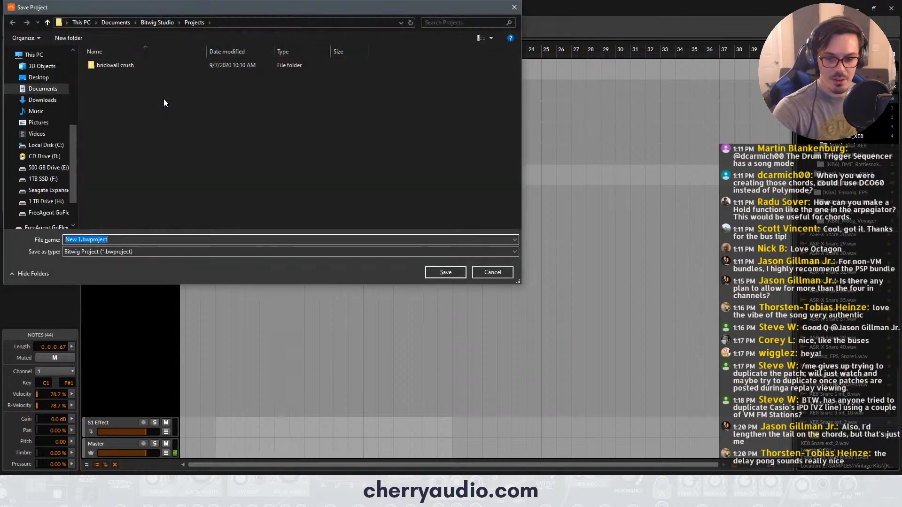
click(492, 272)
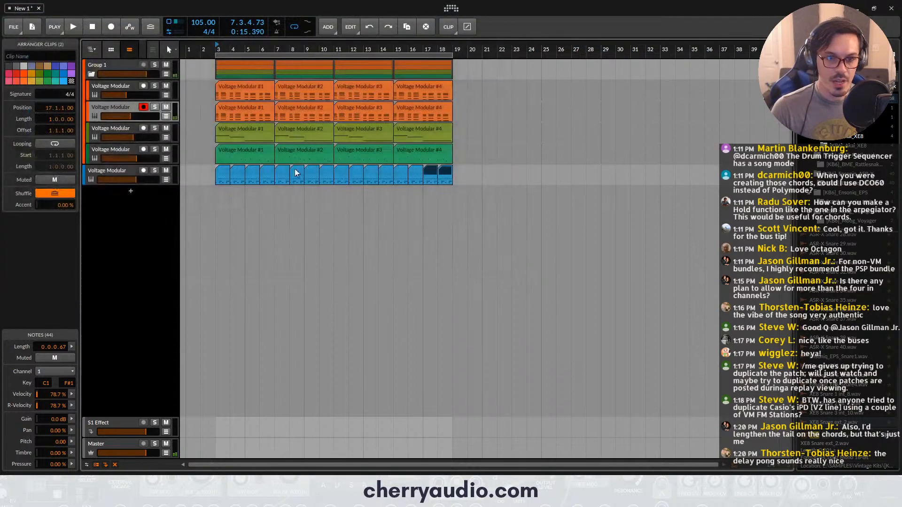
click(219, 47)
mouse_move(218, 46)
mouse_down()
mouse_move(242, 85)
mouse_move(220, 49)
mouse_up()
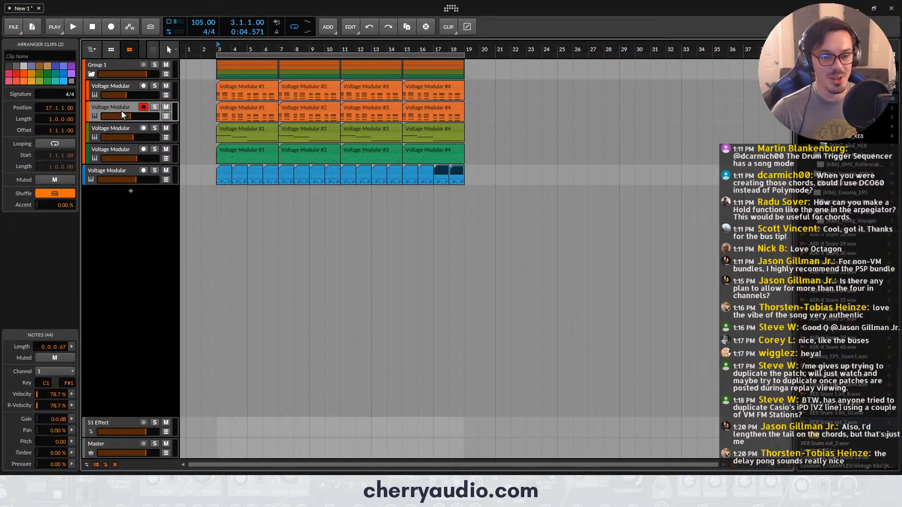
click(114, 158)
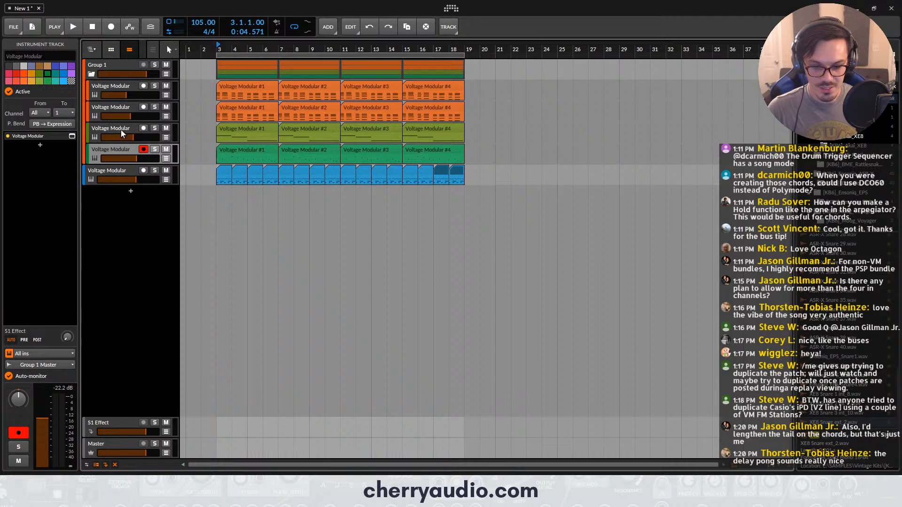
Solo the first track in Group 1, play it, and open its Polymode patch to try the amp envelope's decay/release
click(108, 88)
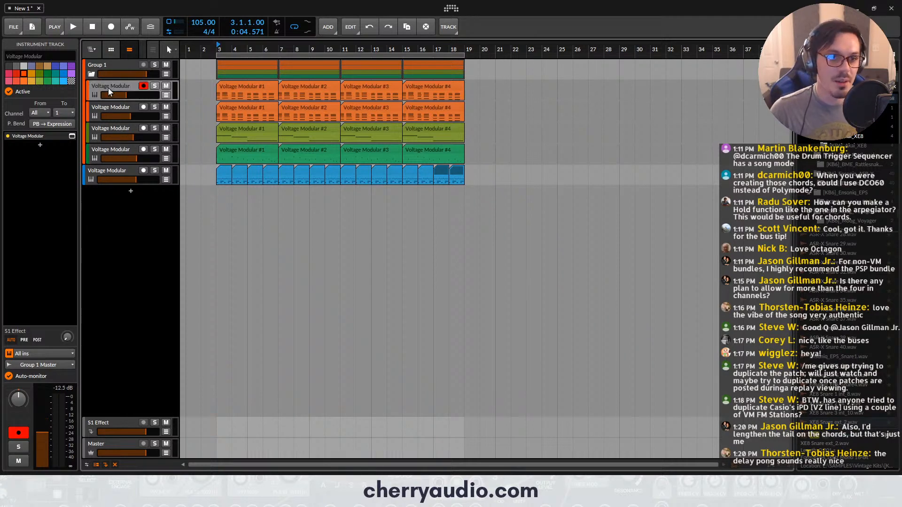
key(space)
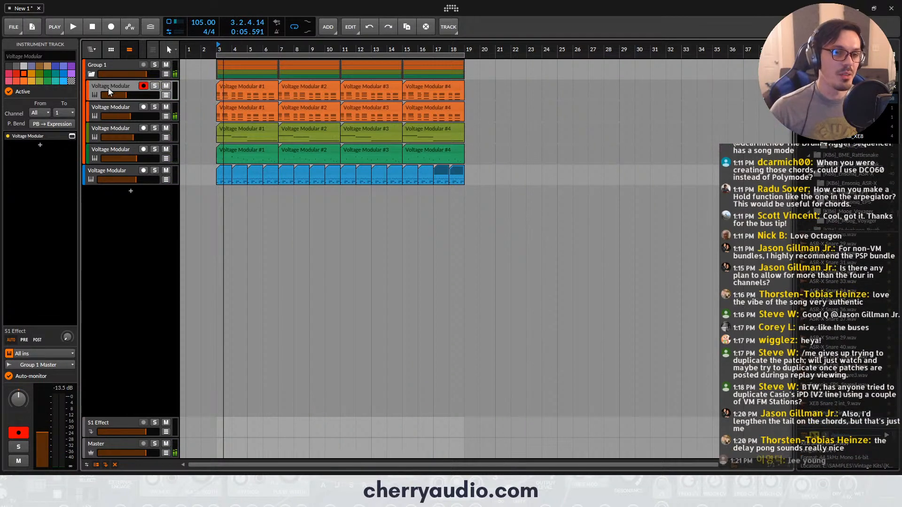
click(155, 86)
key(space)
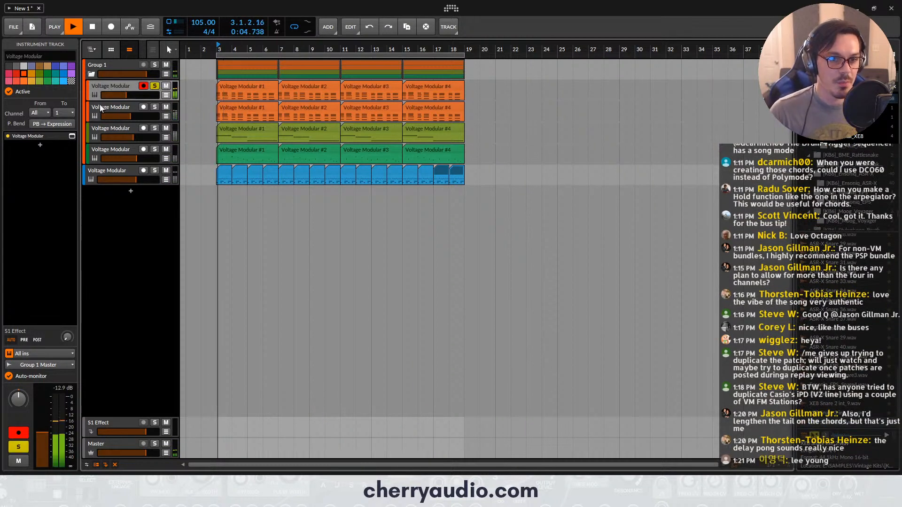
click(72, 136)
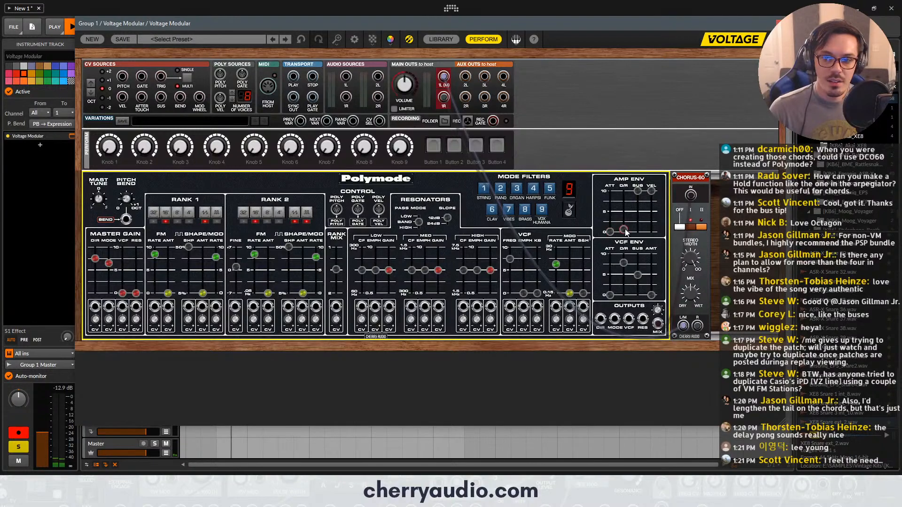
mouse_move(623, 232)
mouse_down()
mouse_move(627, 219)
mouse_move(624, 232)
mouse_up()
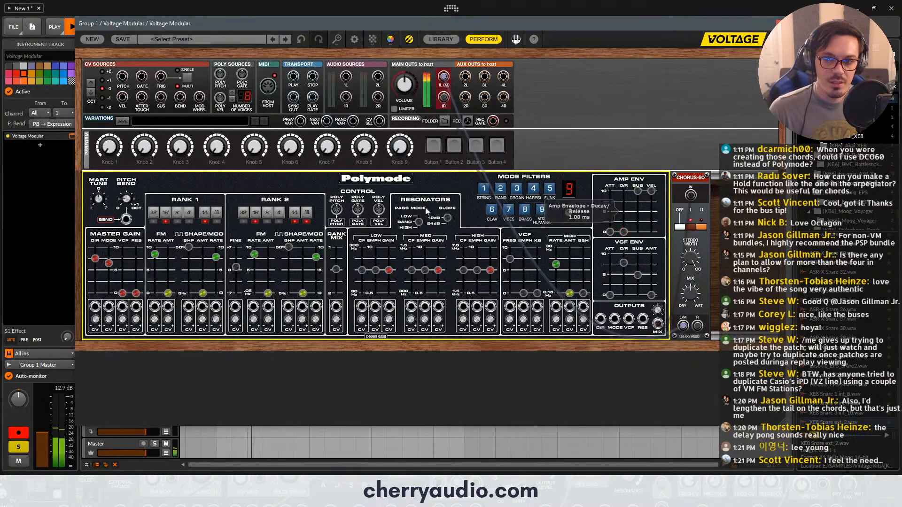
Search the module library for "plate" and add the PSP Plate below the Polymode
click(442, 41)
text(plate)
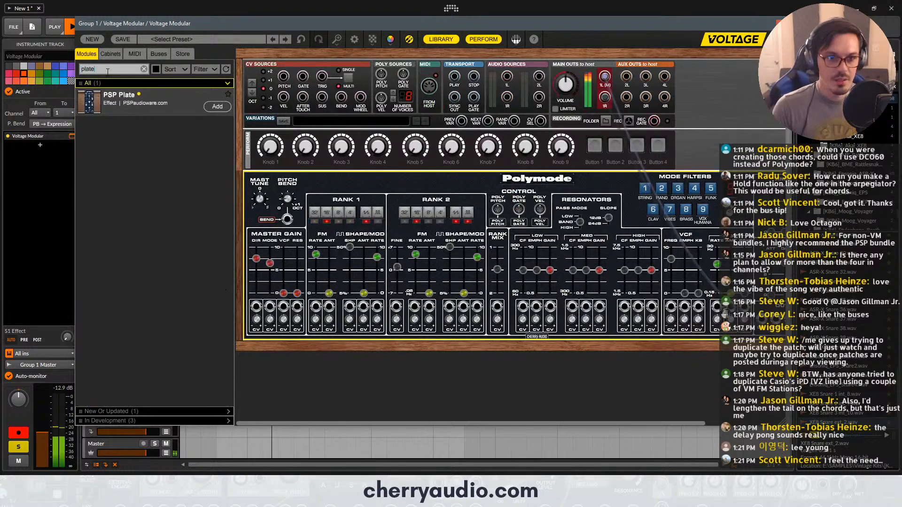
drag(129, 100, 531, 376)
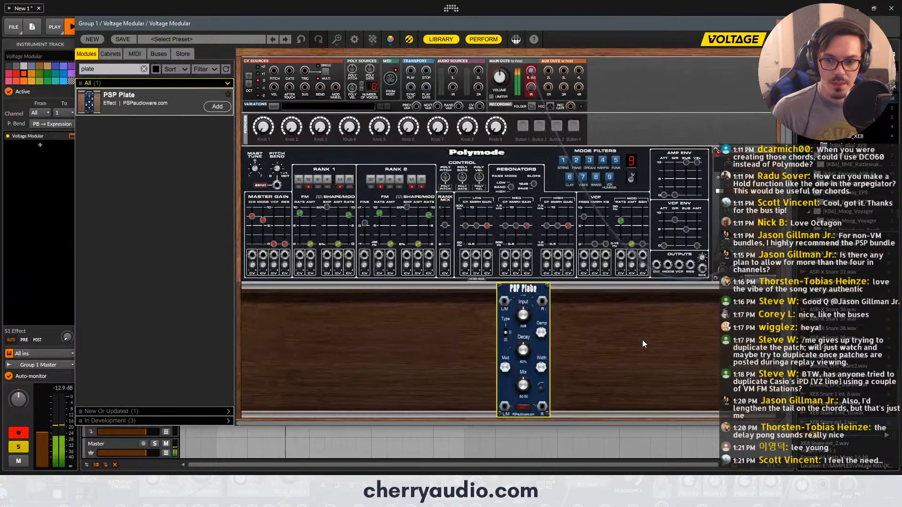
Place the PSP Plate beside the Chorus-60, route the chorus outputs through it to the main outs, and clear the module search
key(space)
drag(602, 215, 457, 77)
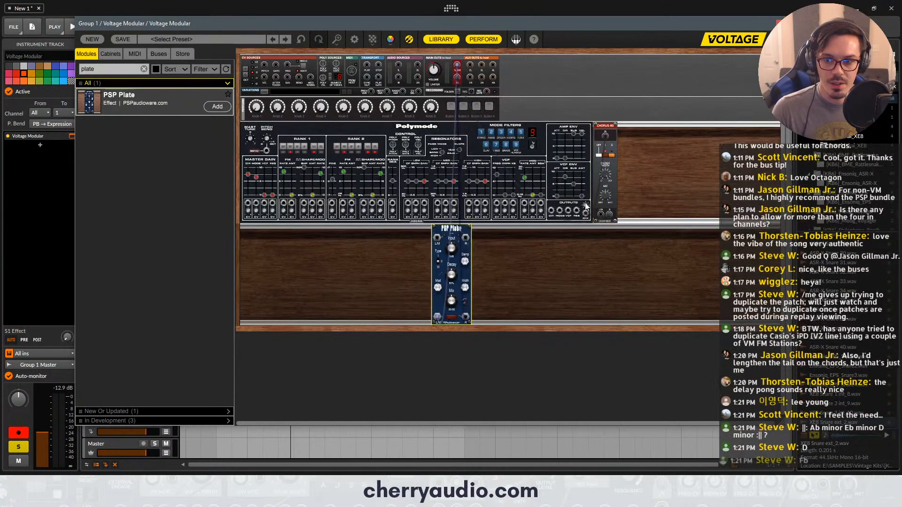
click(608, 220)
mouse_move(610, 215)
mouse_down()
mouse_move(407, 255)
mouse_move(583, 210)
mouse_move(601, 215)
mouse_up()
drag(461, 229, 648, 129)
scroll(705, 130, up, 3)
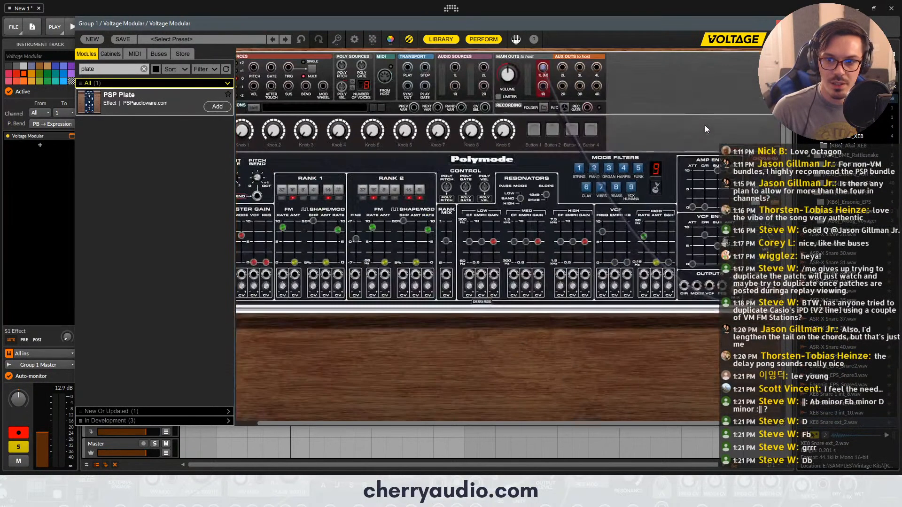
drag(605, 423, 681, 423)
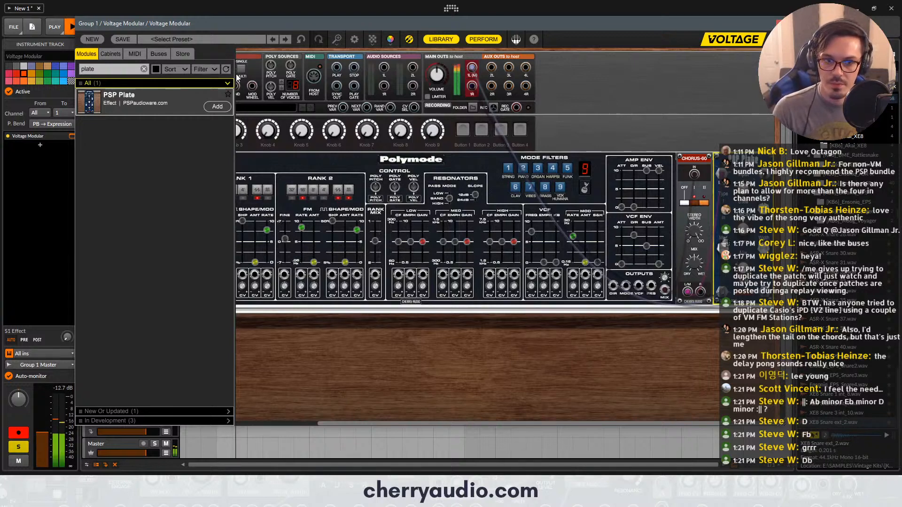
click(144, 70)
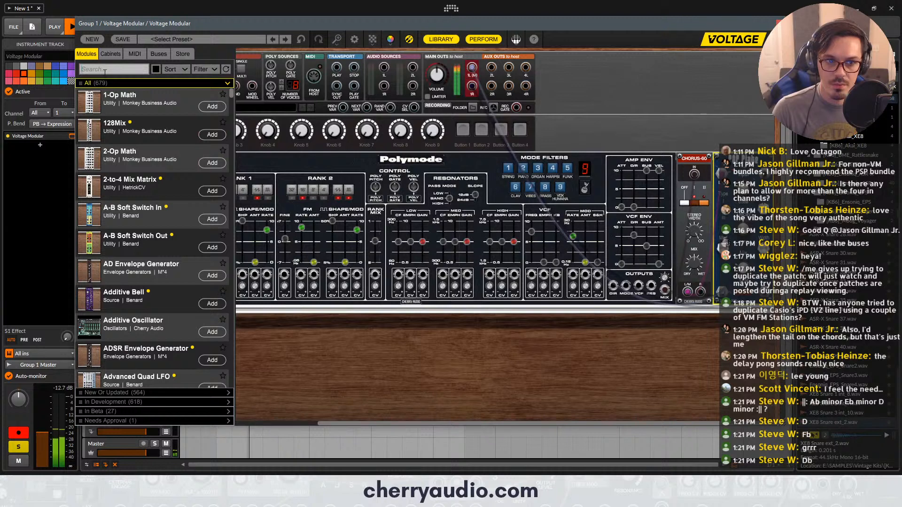
Close the patch window, raise the first Group 1 track's volume slightly, and audition it soloed together with the second track
click(785, 23)
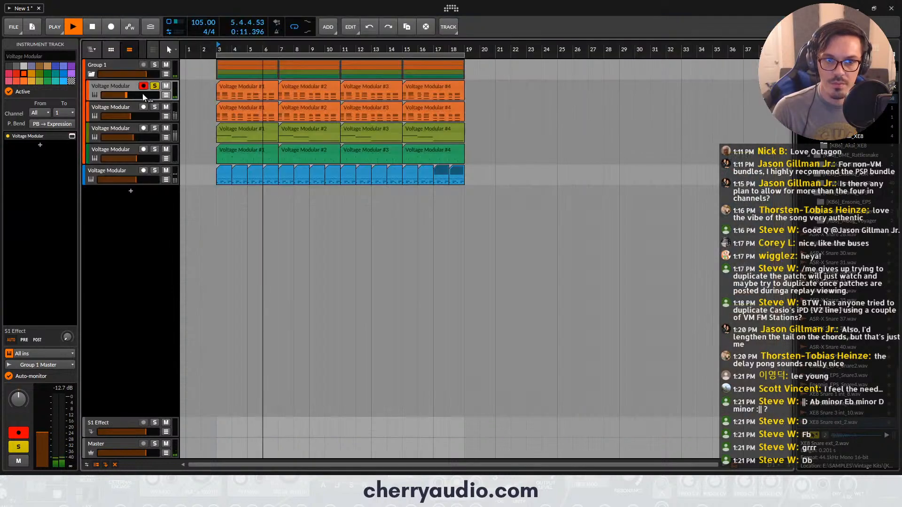
drag(143, 94, 129, 95)
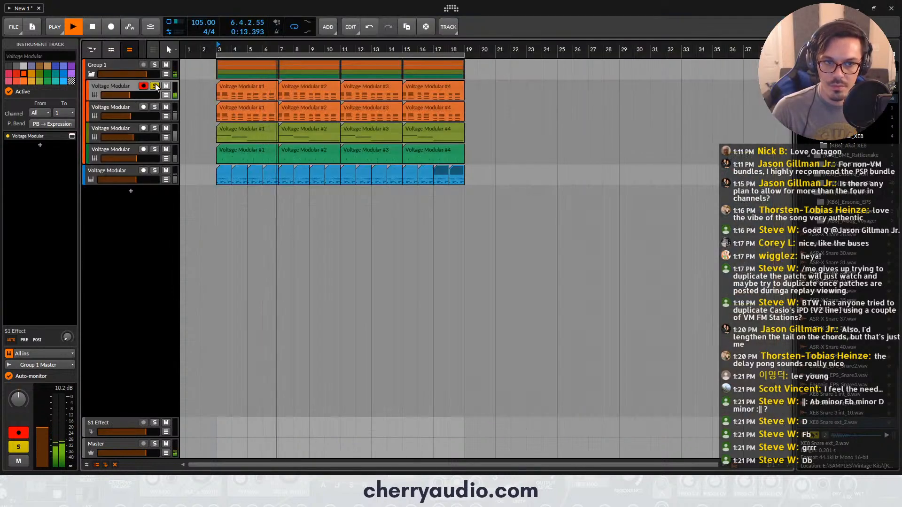
click(155, 107)
ctrl+click(155, 88)
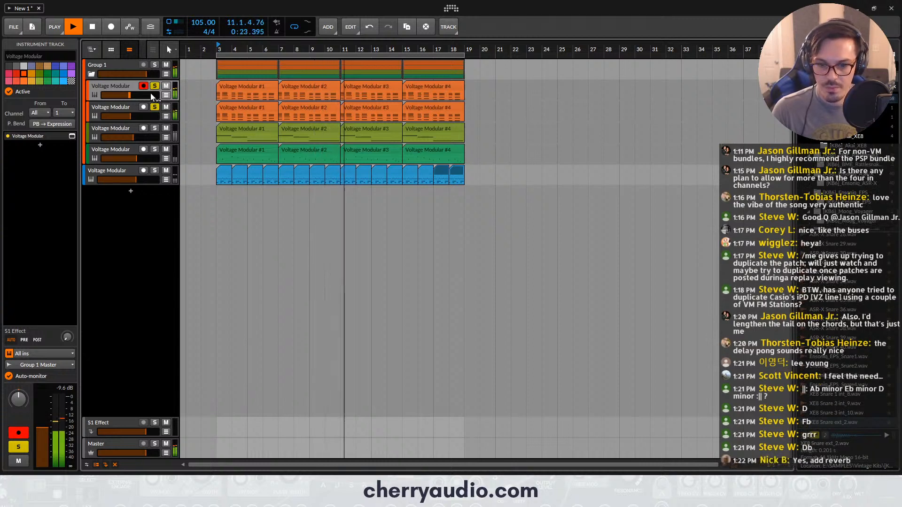
key(space)
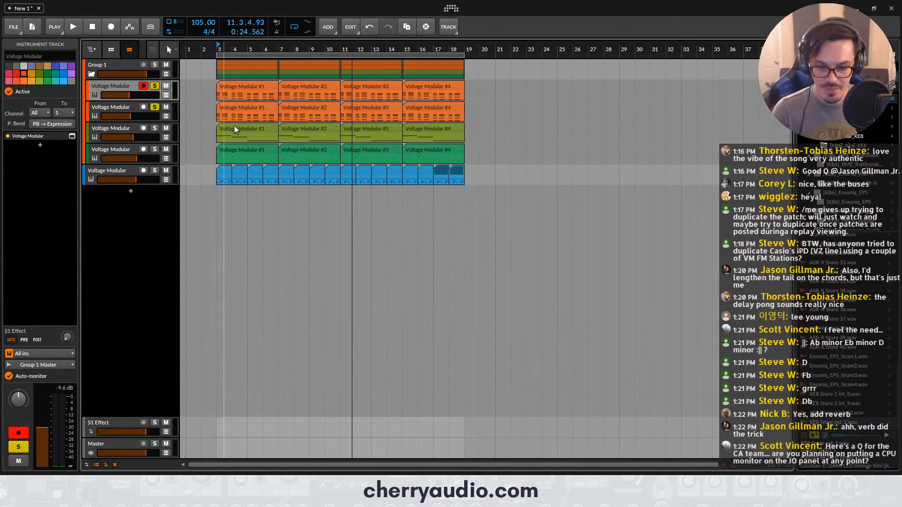
Unsolo the first two Group 1 tracks and play the full mix
click(155, 85)
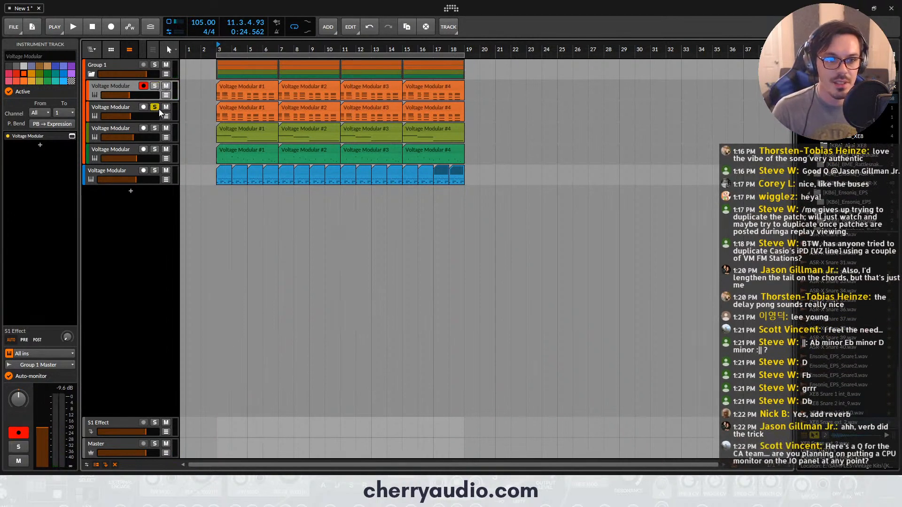
click(155, 107)
key(space)
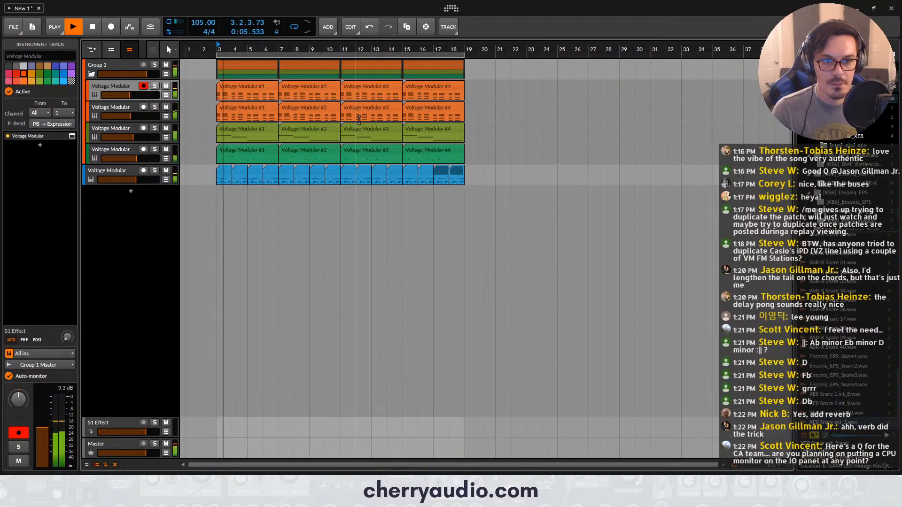
Delete clips #3 and #4 from the first two Group 1 tracks and raise the third track's volume slightly
drag(467, 84, 369, 113)
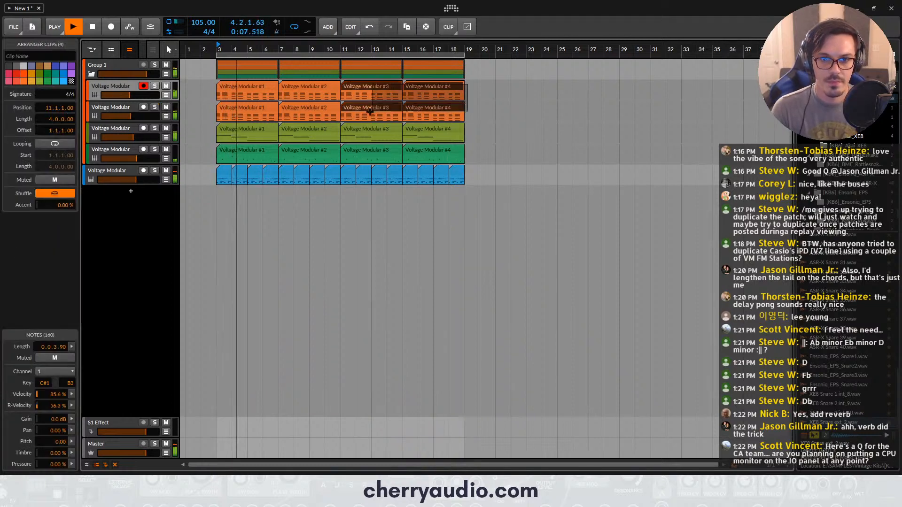
key(Delete)
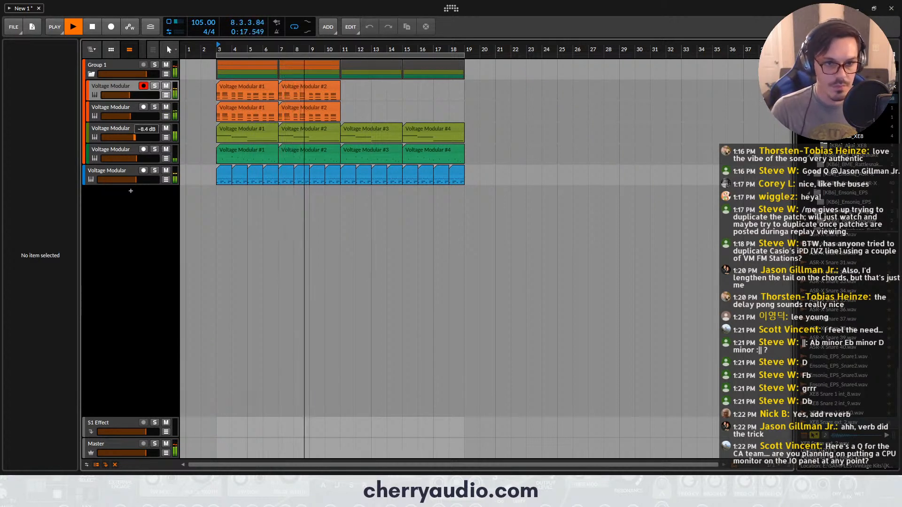
drag(141, 137, 135, 137)
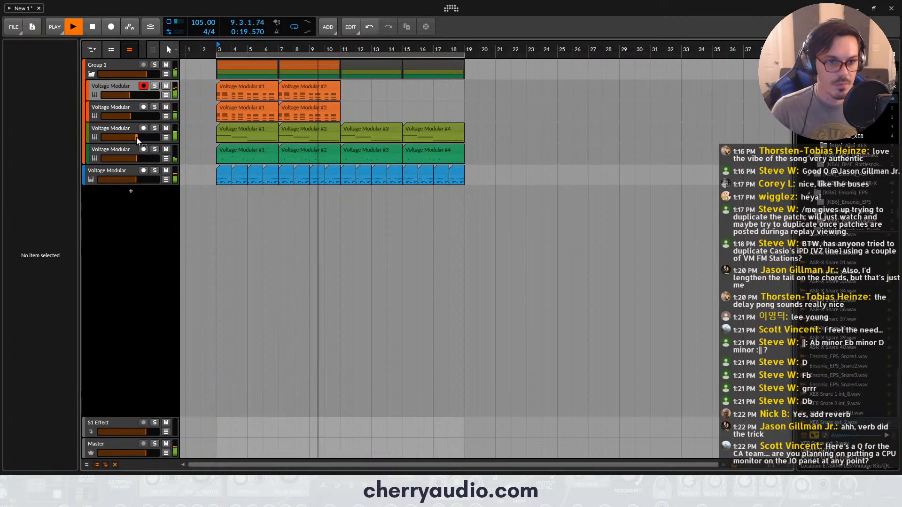
Delete clips #3 and #4 from the third and fourth Group 1 tracks, set the play start to bar 9, and stop playback
click(347, 128)
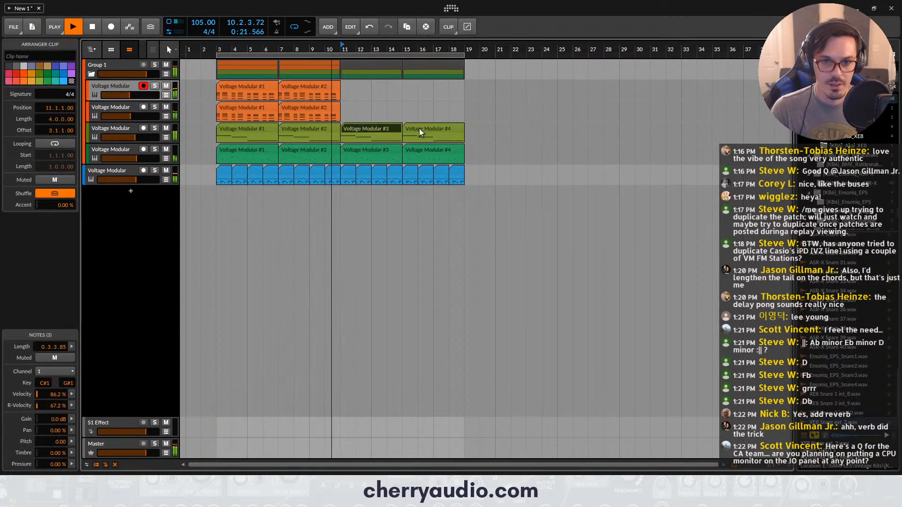
shift+click(420, 129)
key(Delete)
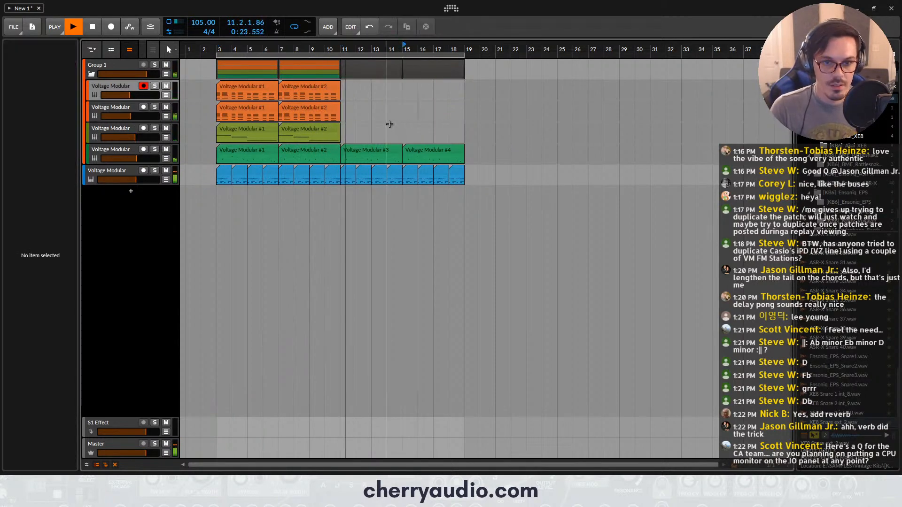
click(393, 150)
key(Delete)
click(427, 149)
key(Delete)
click(312, 50)
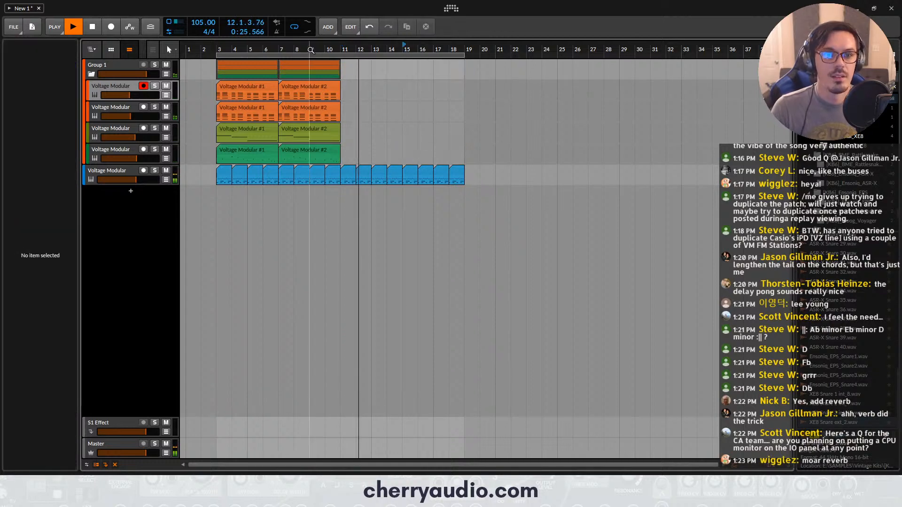
key(space)
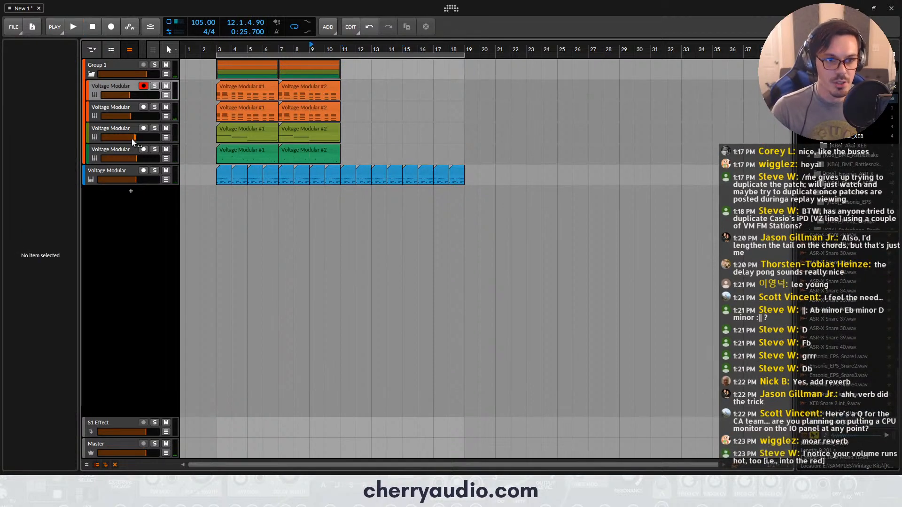
Recolour the first Group 1 track blue-violet and rename it Chords 1
click(112, 132)
click(89, 92)
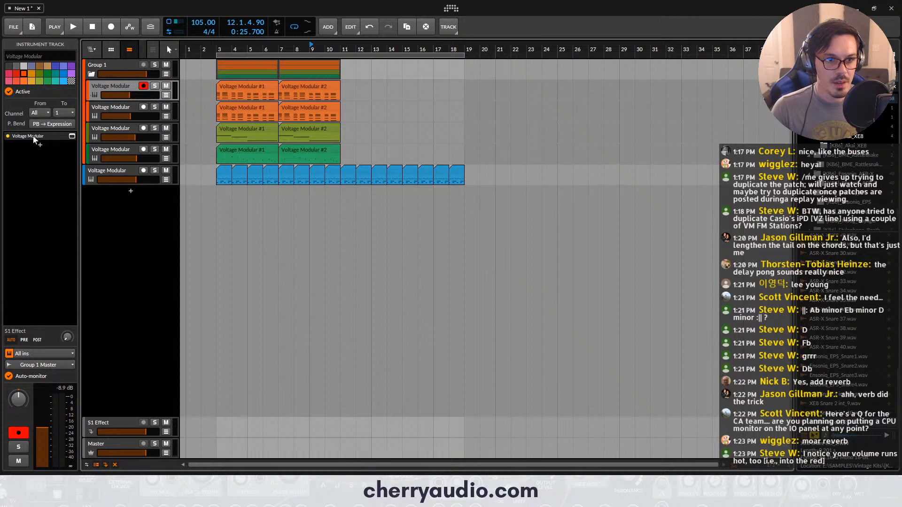
click(53, 66)
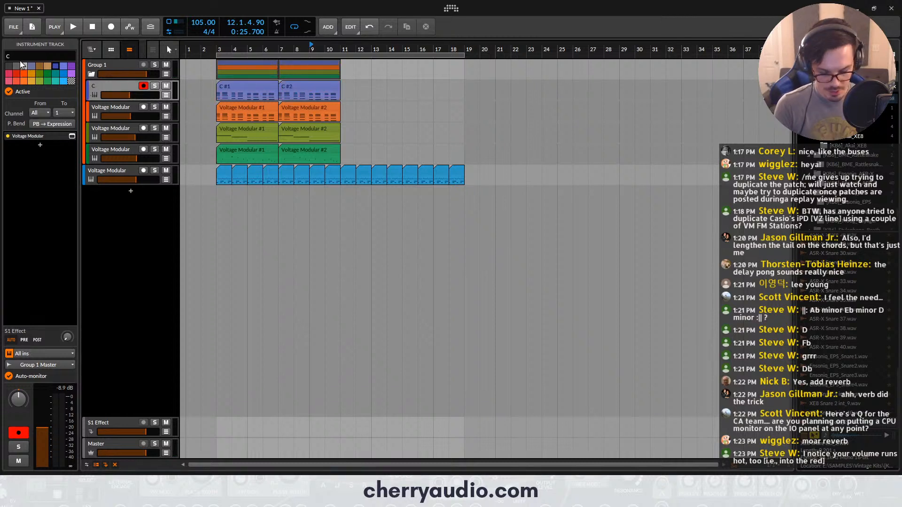
Rename the second Group 1 track Chords 2 and open the third track's name for editing
click(110, 108)
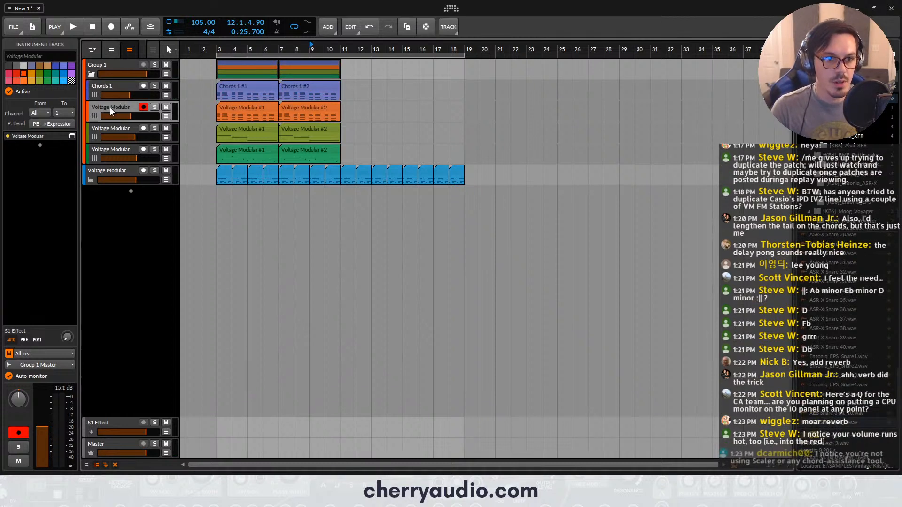
click(41, 56)
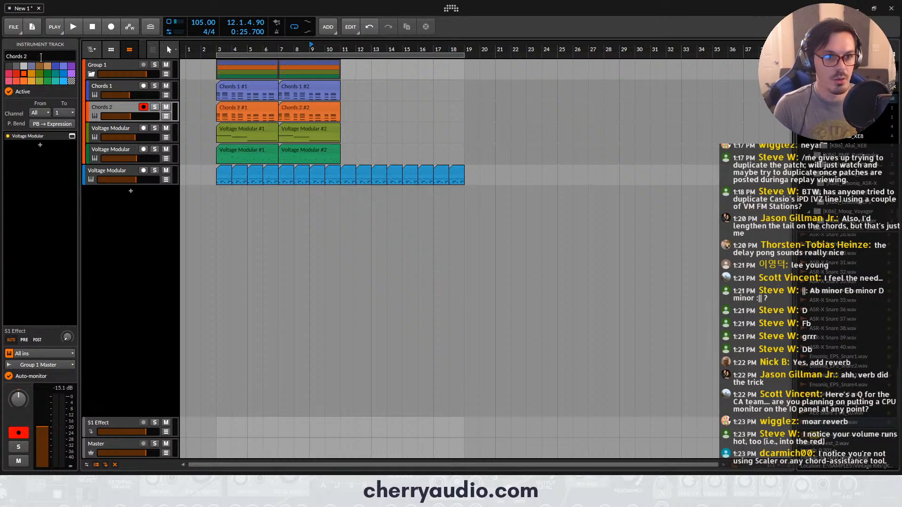
click(111, 133)
click(45, 57)
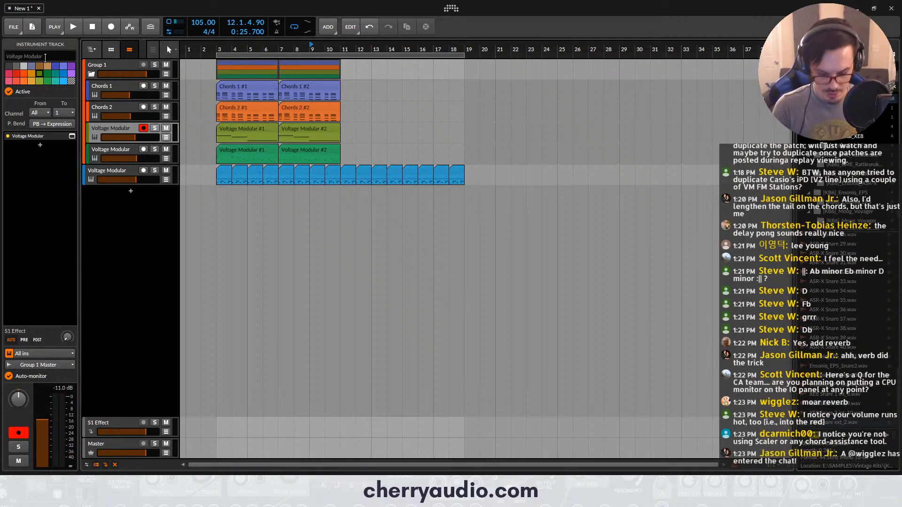
Name the third track in the group Bass and the fourth track Poly Lead
click(115, 156)
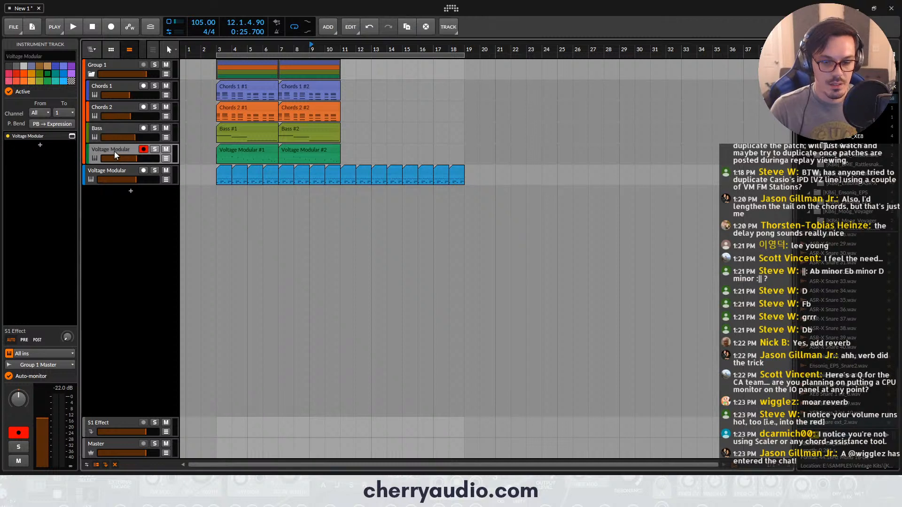
click(60, 54)
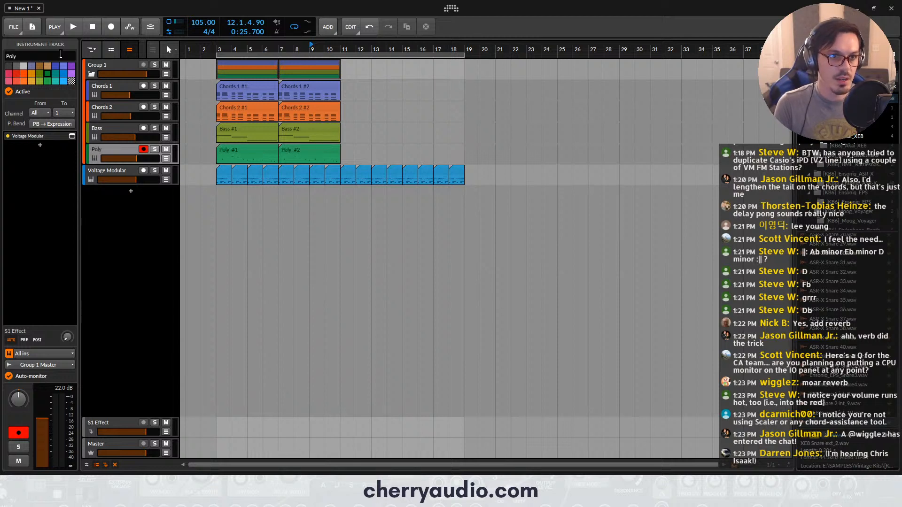
Raise the volume of the blue Voltage Modular track while the arrangement plays, and stop playback
key(space)
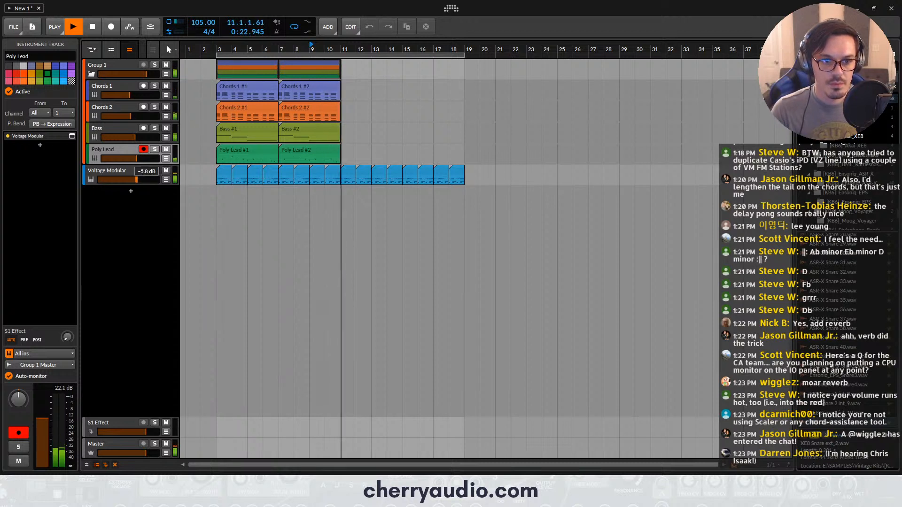
drag(138, 181, 140, 178)
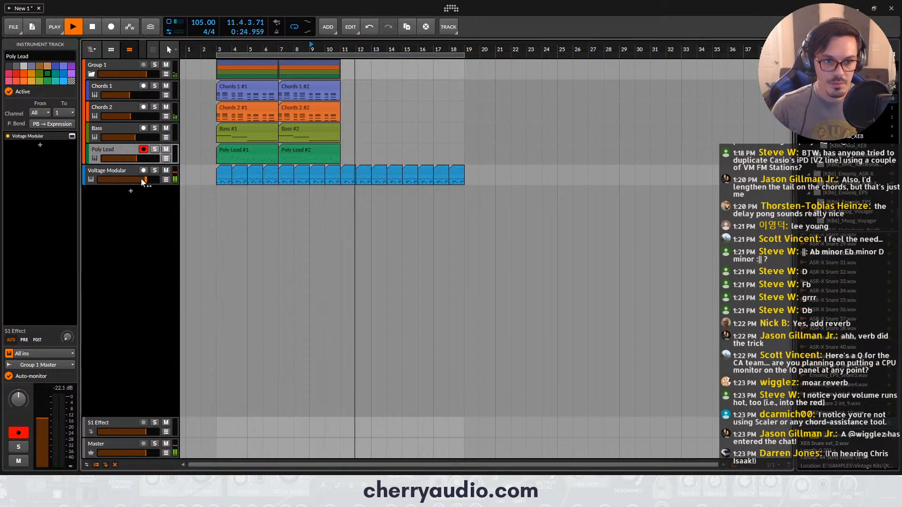
key(space)
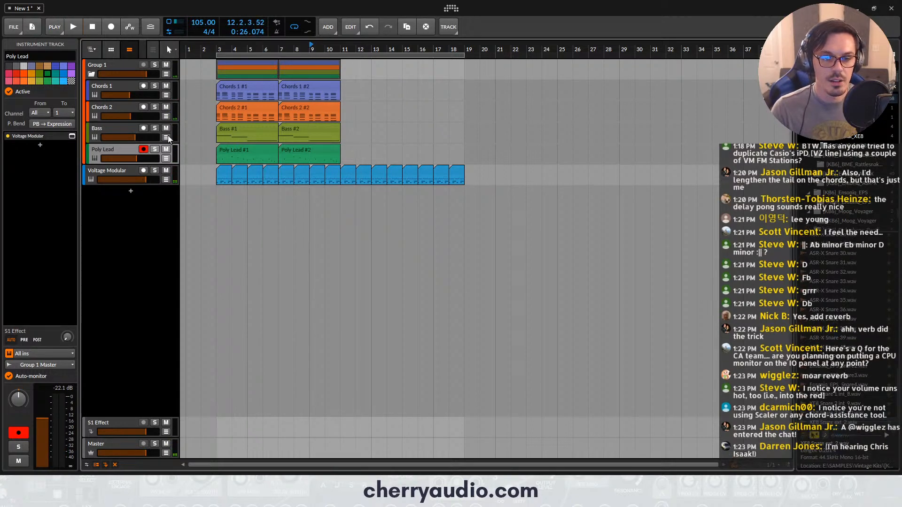
Select the Bass track and play the arrangement from bar 7
click(119, 133)
click(281, 50)
key(space)
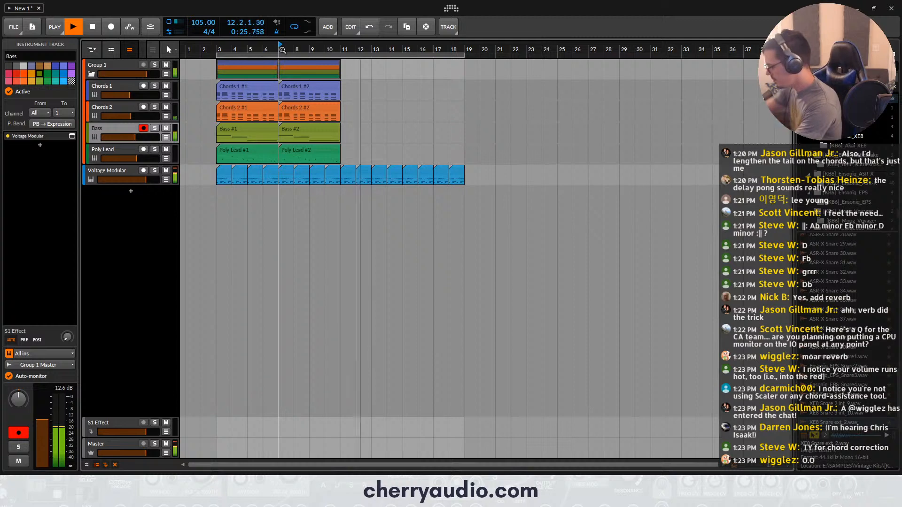
key(space)
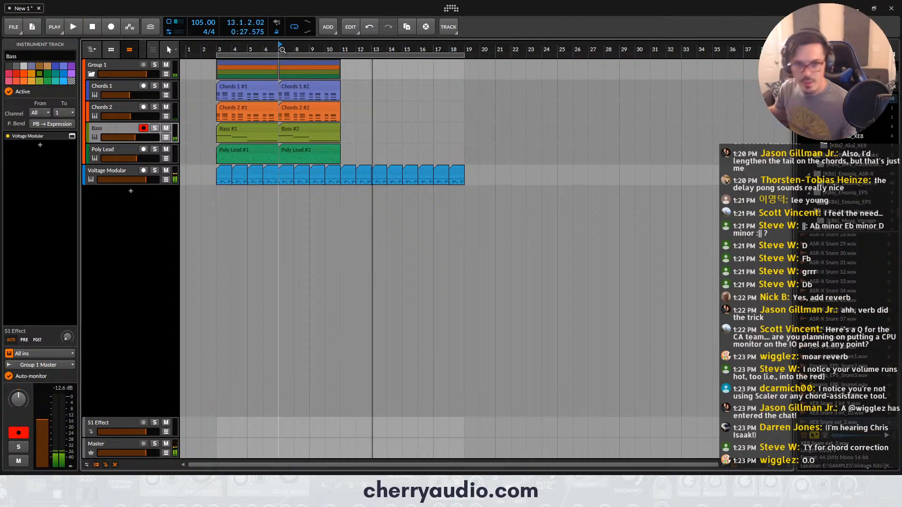
Play the arrangement from bar 9 and solo the Bass track to audition it
click(311, 47)
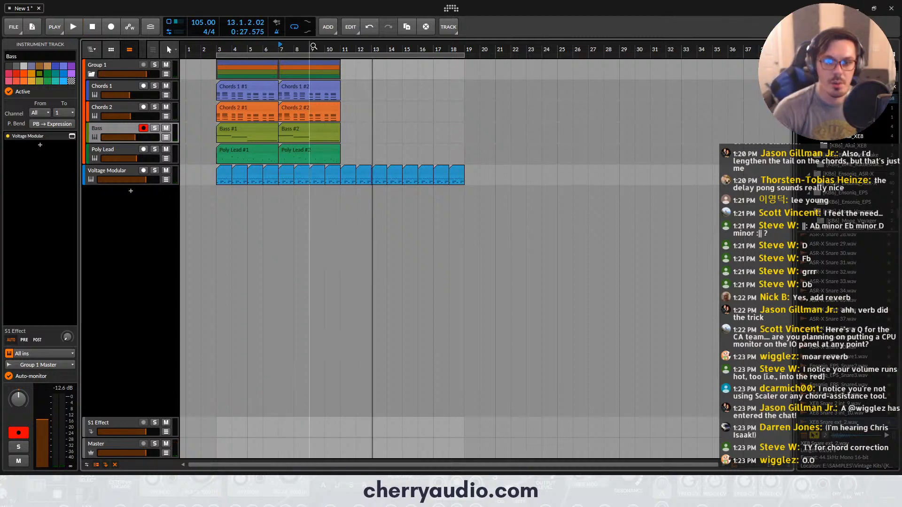
key(space)
click(109, 109)
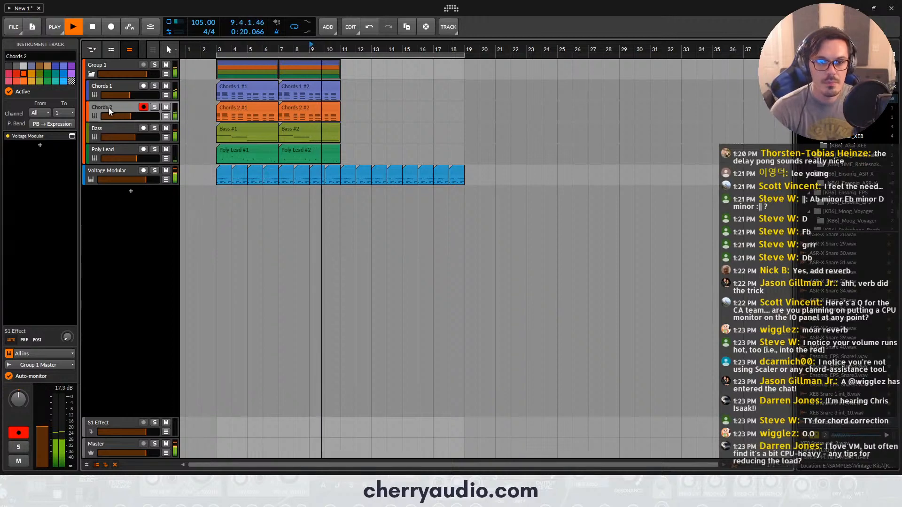
key(s)
key(space)
key(space)
click(116, 132)
key(space)
key(s)
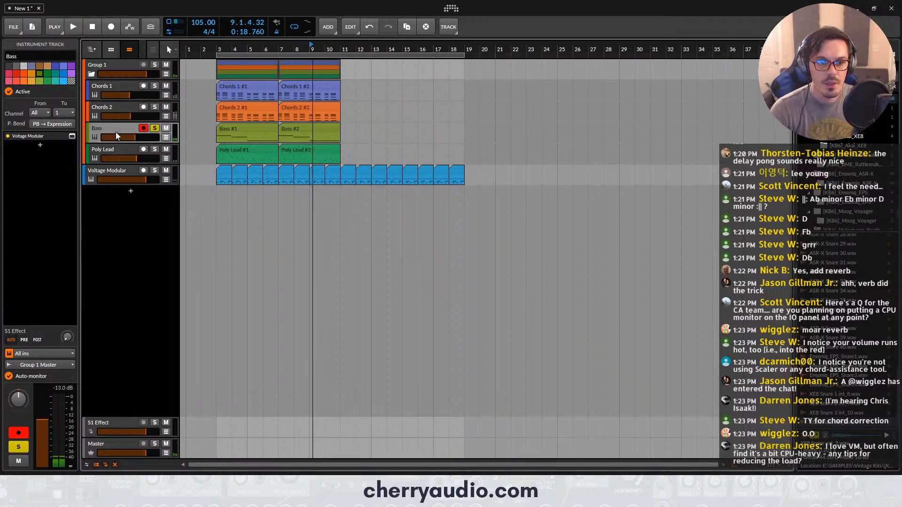
Check the Arpeggiator module in the Bass track's Voltage Modular patch and close the plugin window
click(72, 136)
click(337, 249)
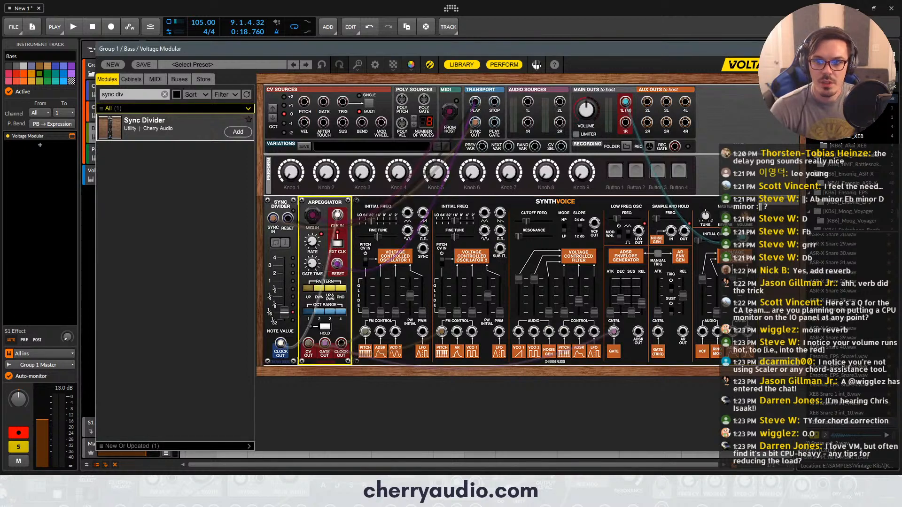
click(798, 49)
Listen to the soloed Bass track and to the full arrangement with its solo switched off
key(space)
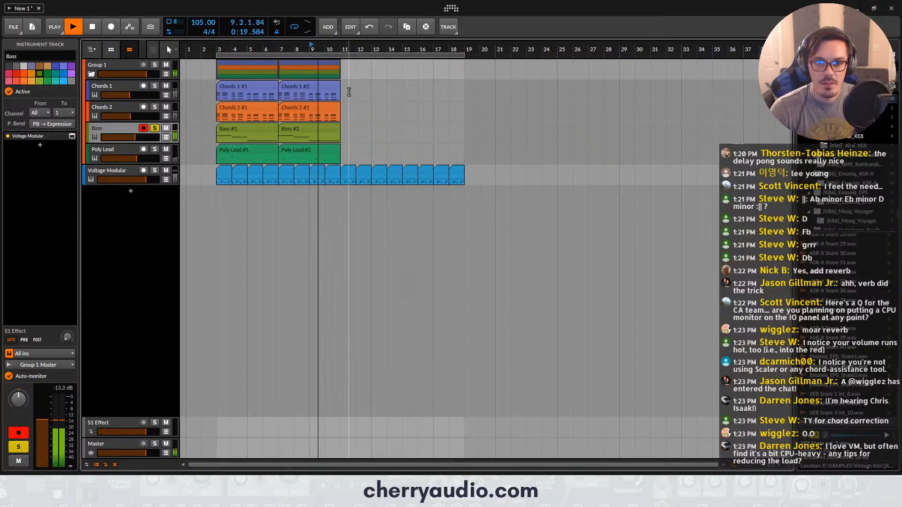
key(s)
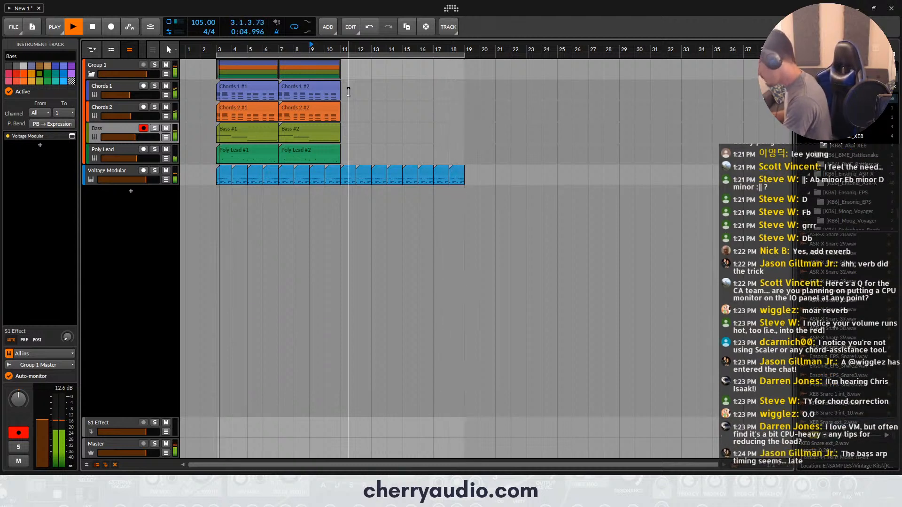
key(space)
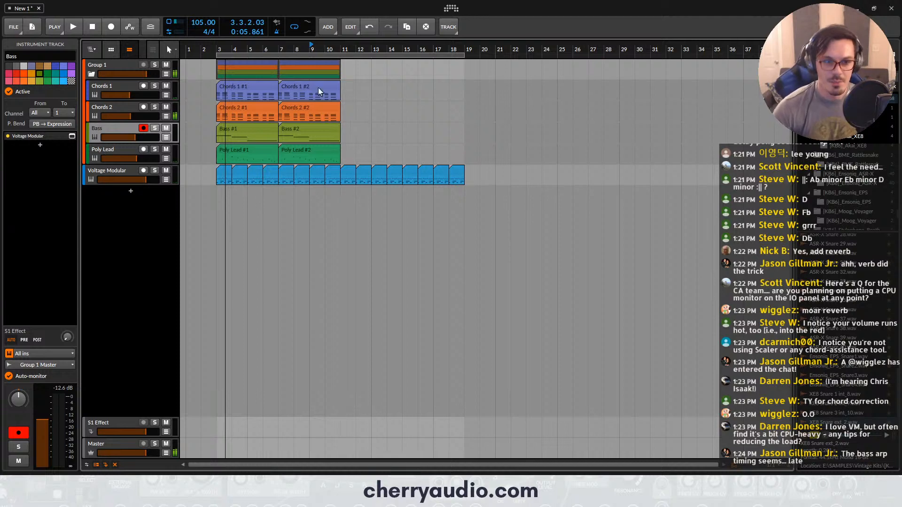
Search the module library for "peq" and add the PSP PEQ6 module to the Bass track's Voltage Modular patch
click(72, 137)
click(148, 96)
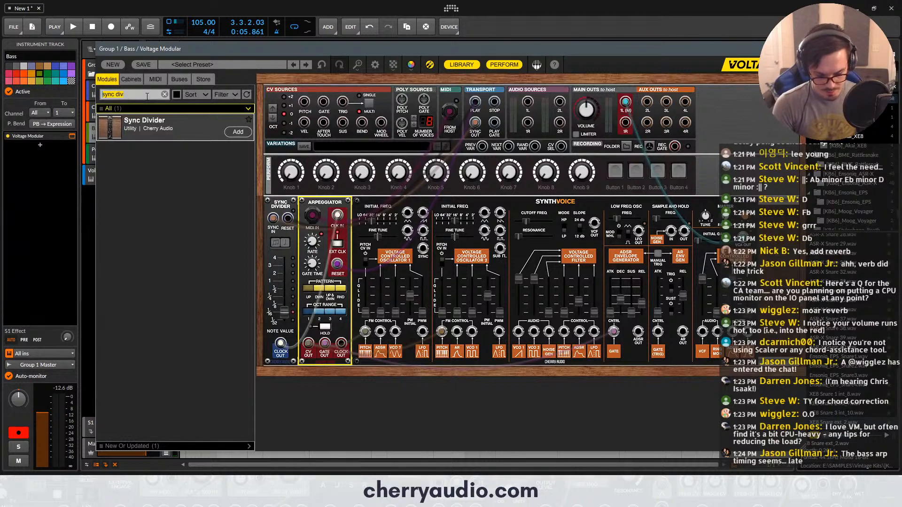
key(BackSpace)
key(BackSpace)
key(BackSpace)
key(BackSpace)
key(BackSpace)
key(BackSpace)
key(BackSpace)
key(BackSpace)
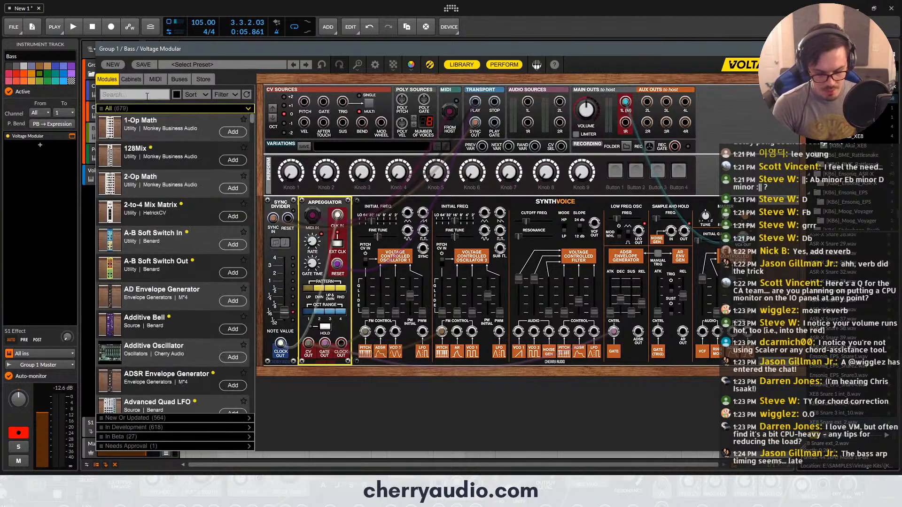
text(peg)
key(BackSpace)
text(q)
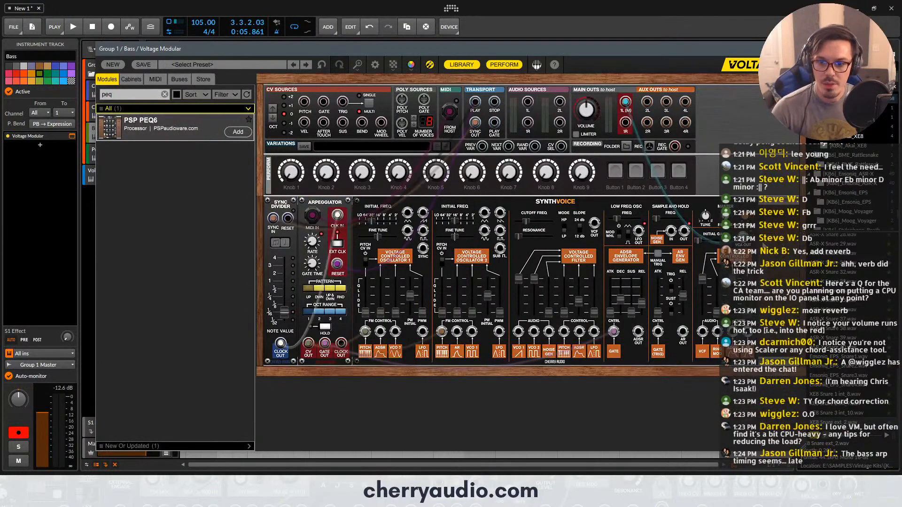
click(238, 132)
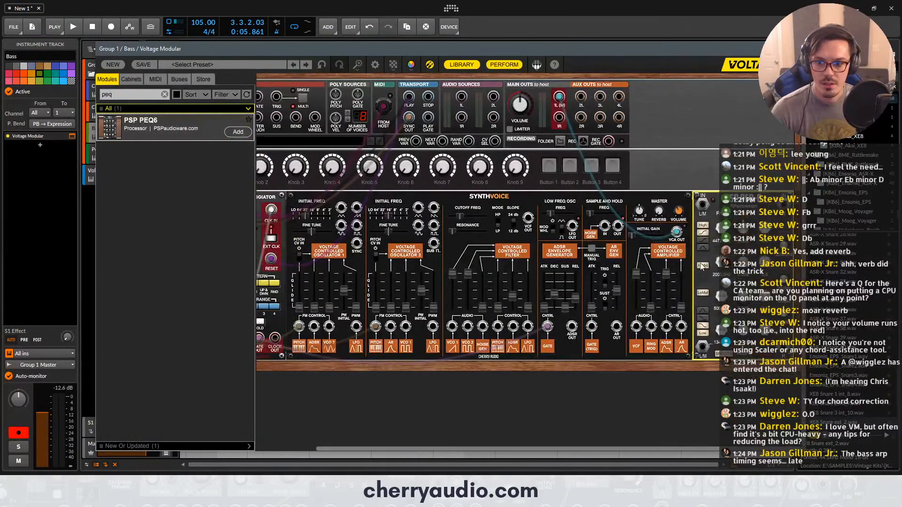
Route the SynthVoice VCA output through the PSP PEQ6 to the main output and close the plugin window
scroll(698, 322, up, 1)
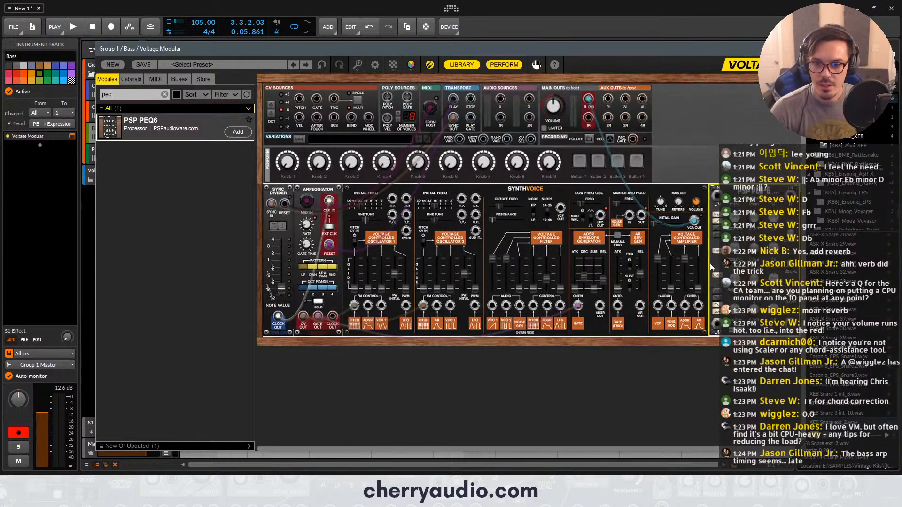
drag(694, 220, 712, 324)
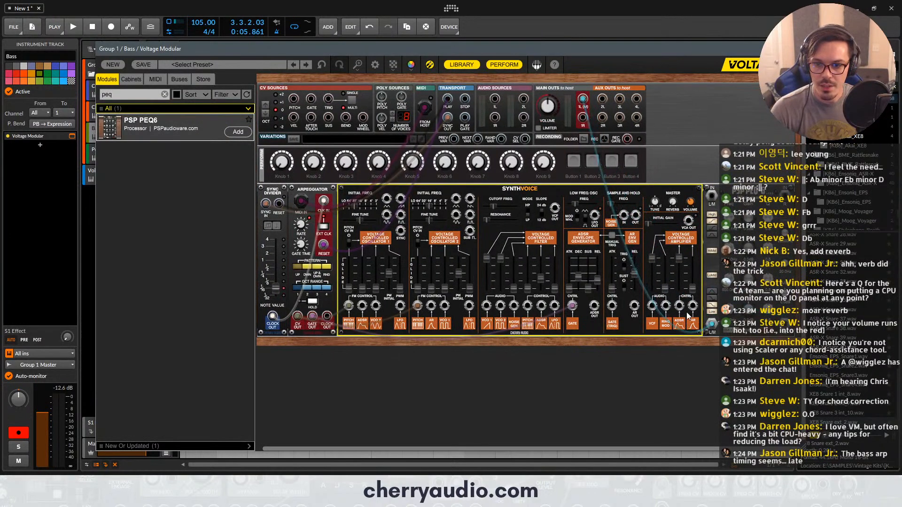
drag(688, 221, 712, 196)
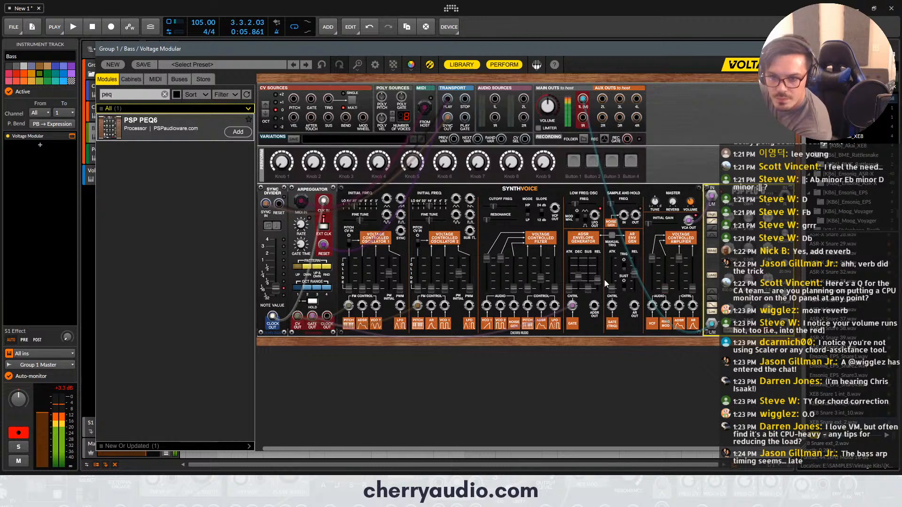
click(595, 284)
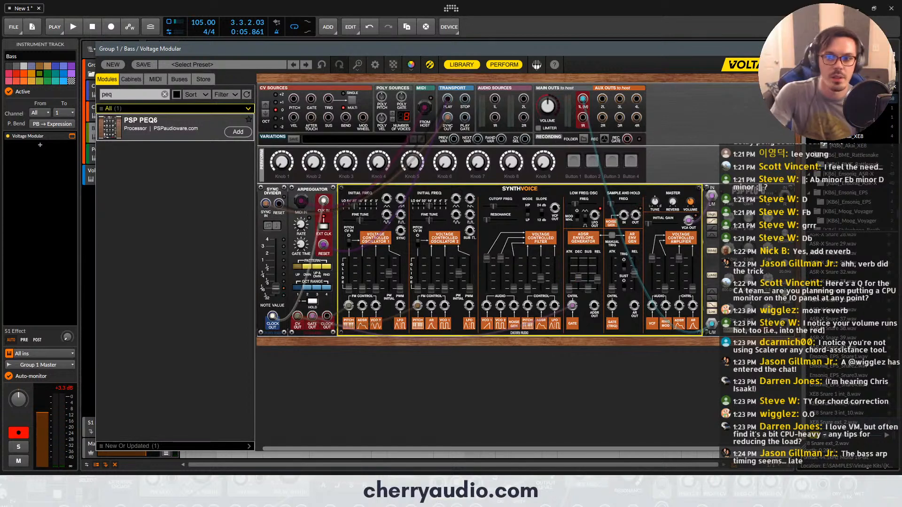
click(794, 49)
Record a new bass part on the Bass track from bar 9 to bar 19
drag(308, 43, 242, 103)
key(space)
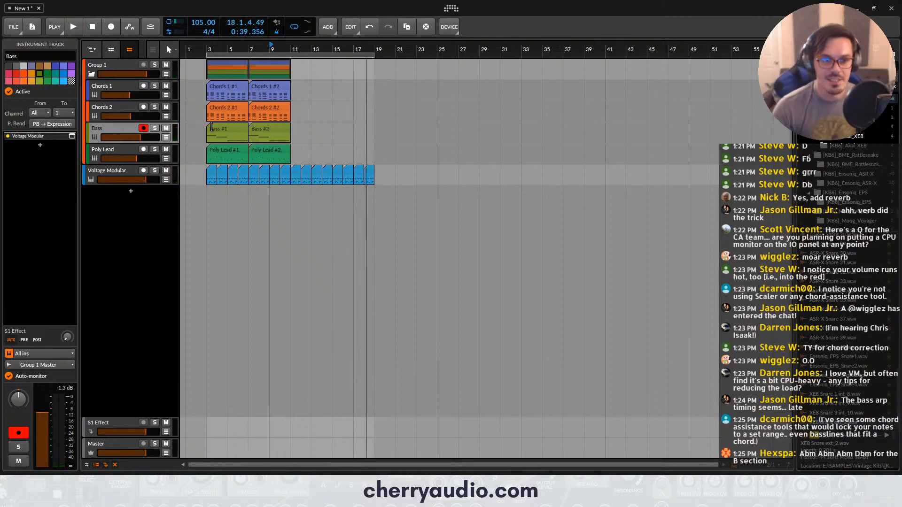
key(shift+r)
key(space)
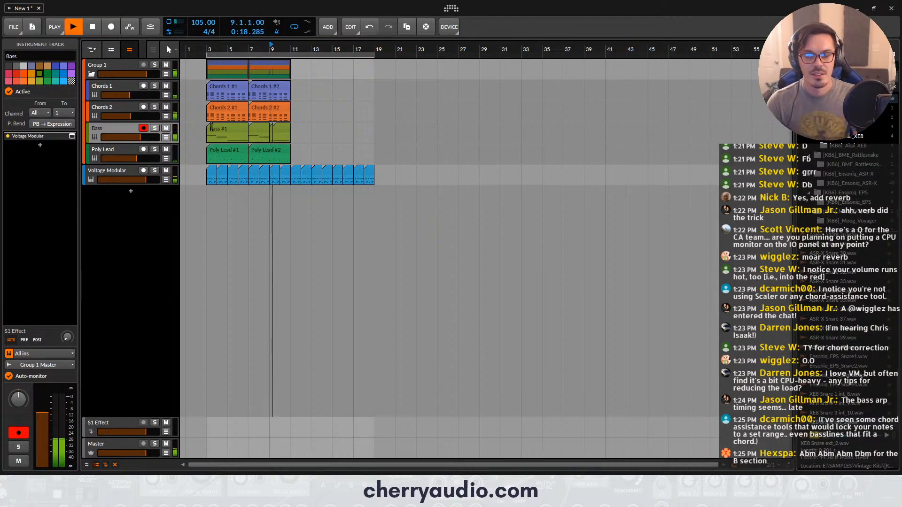
key(space)
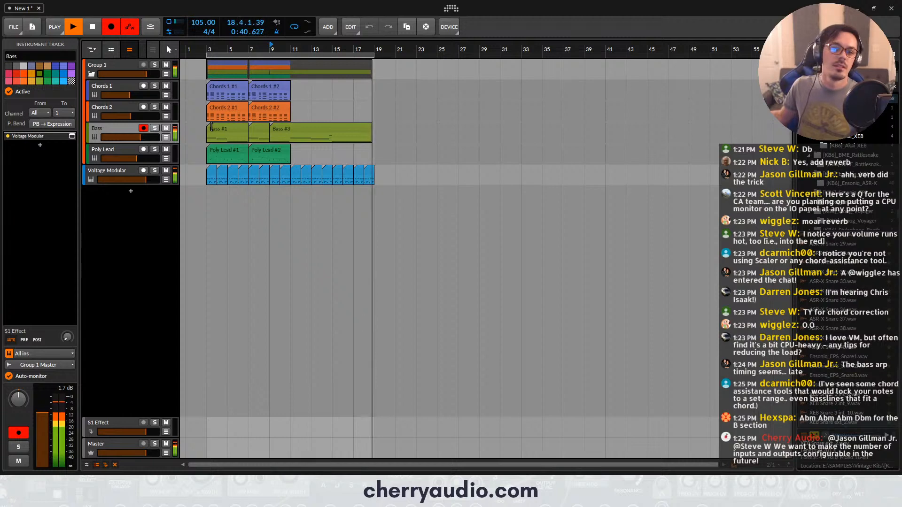
key(space)
Consolidate all clips on the Bass track into one clip and split it at bar 11
click(308, 129)
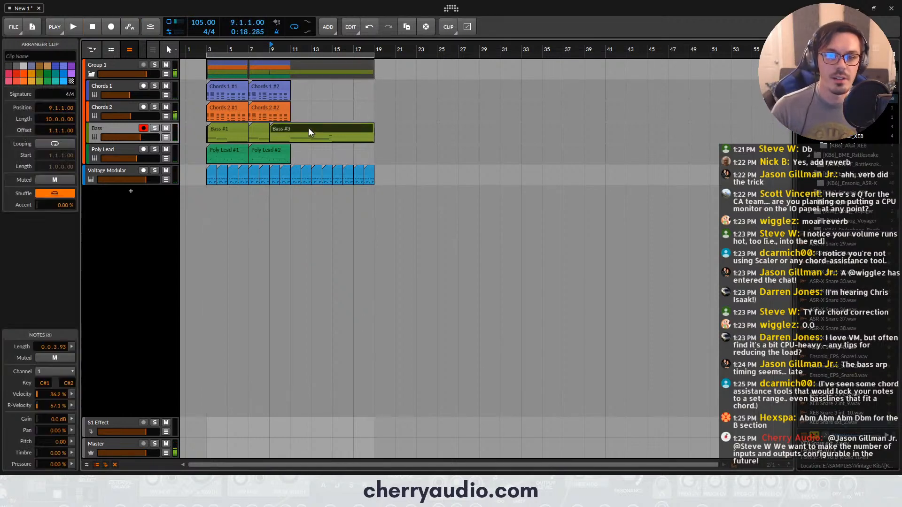
drag(394, 124, 176, 136)
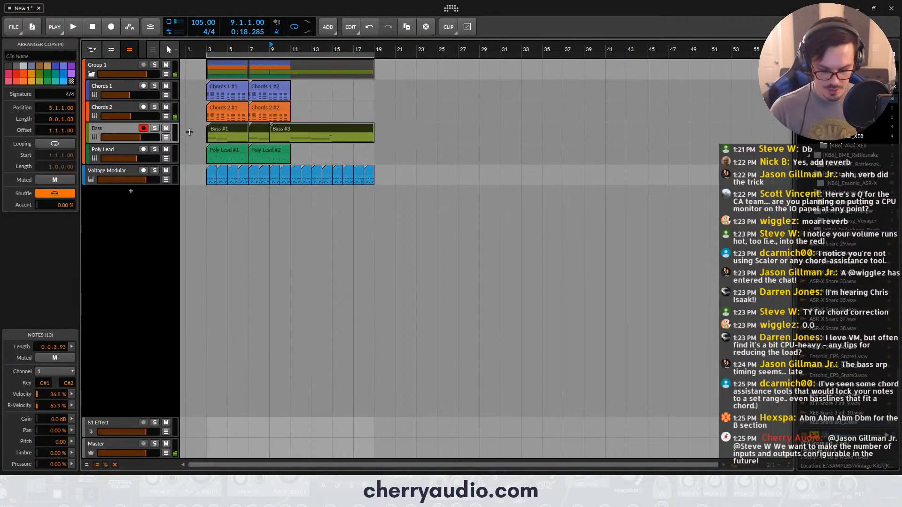
key(ctrl+j)
scroll(298, 140, up, 4)
key(5)
click(301, 135)
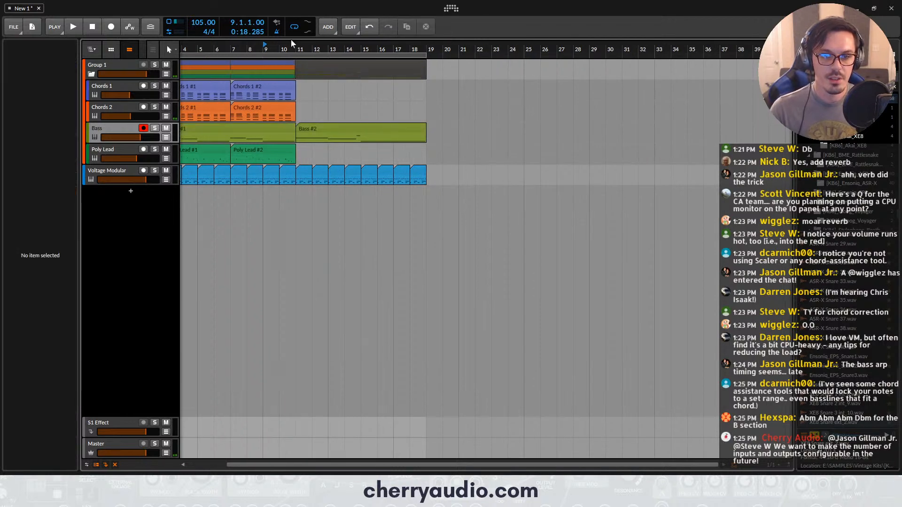
Lower the Bass track's volume slightly while playing the arrangement from bar 10
key(space)
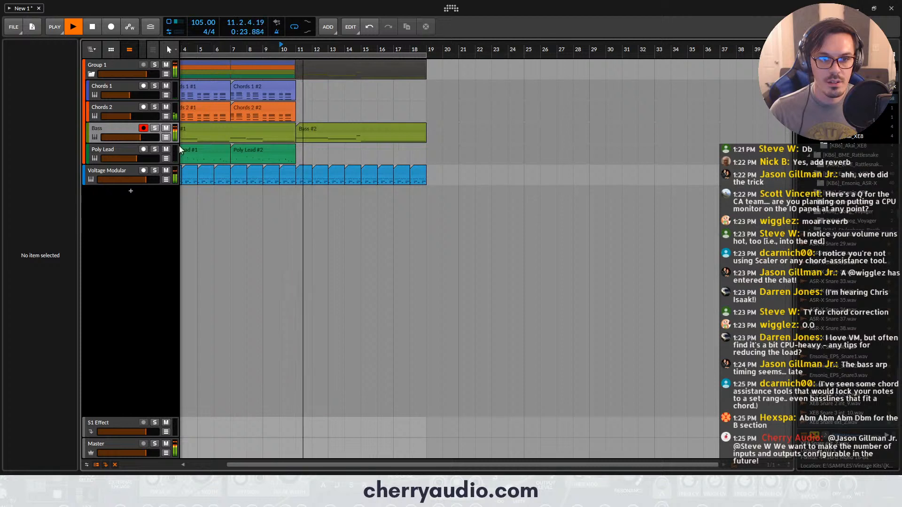
drag(141, 139, 137, 137)
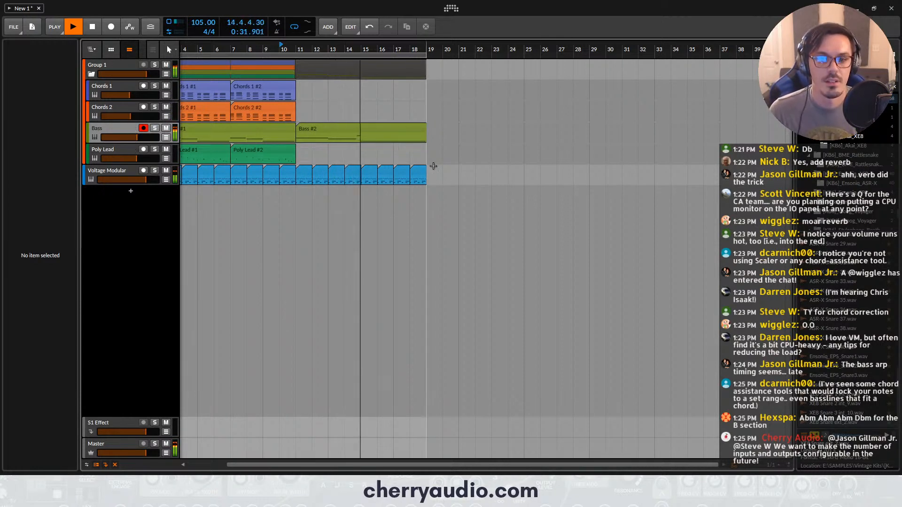
Duplicate the blue Voltage Modular clips and the bass clip of bars 11 to 19 so both tracks reach bar 27
drag(436, 170, 307, 159)
key(ctrl+d)
click(328, 127)
key(ctrl+d)
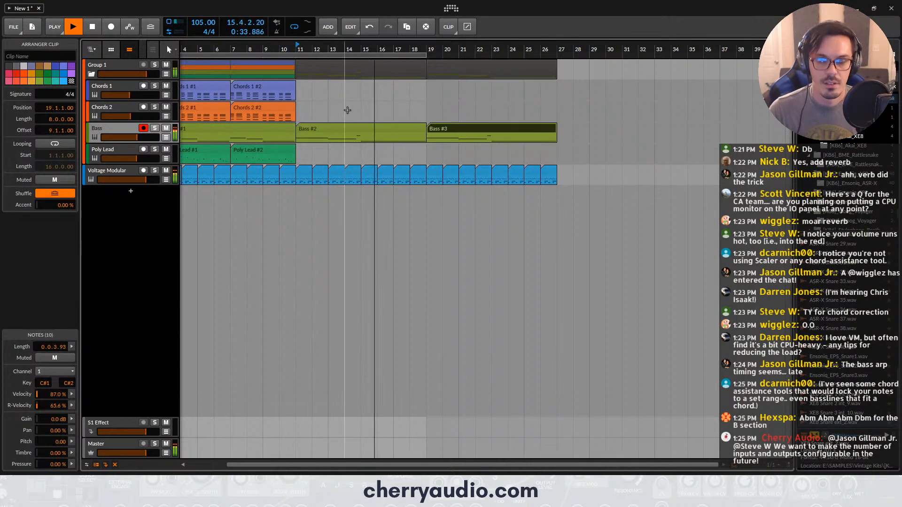
Copy the group's clips from bars 3 to 11 to bar 27 and duplicate the blue Voltage Modular clips up to bar 35
scroll(310, 72, down, 2)
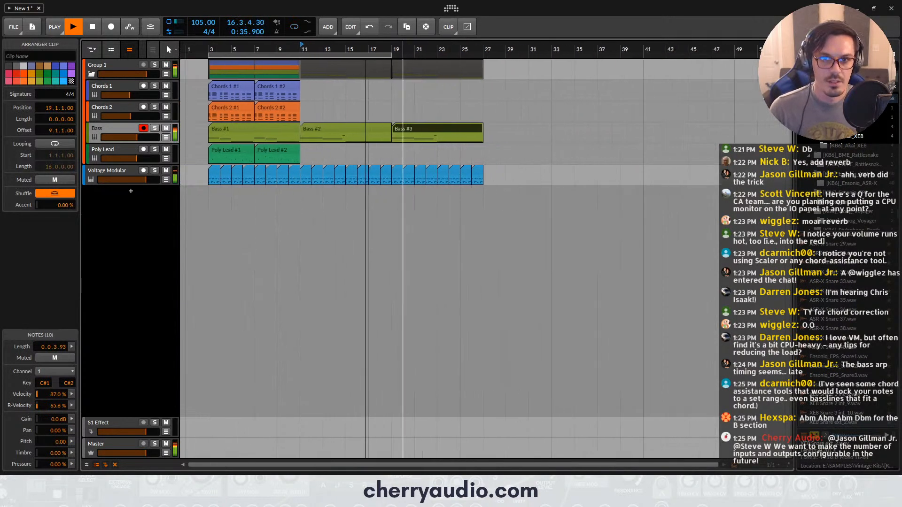
click(265, 68)
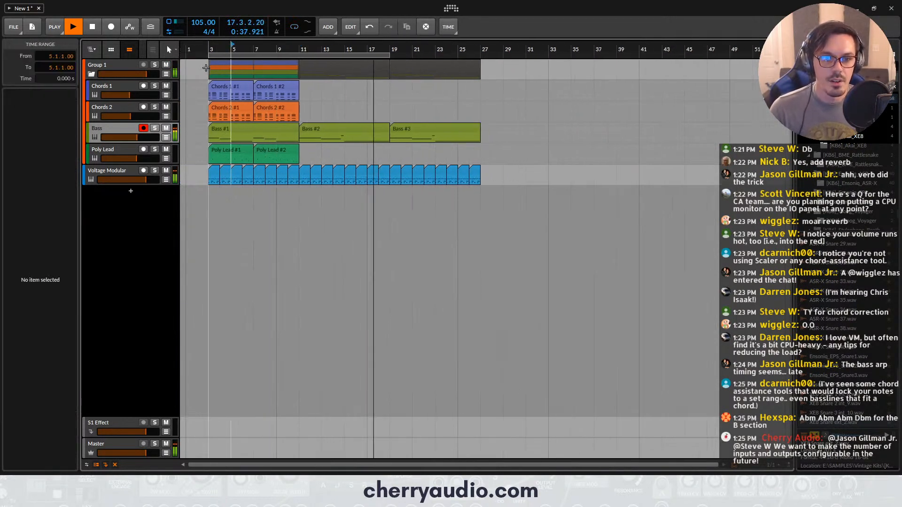
drag(229, 66, 503, 67)
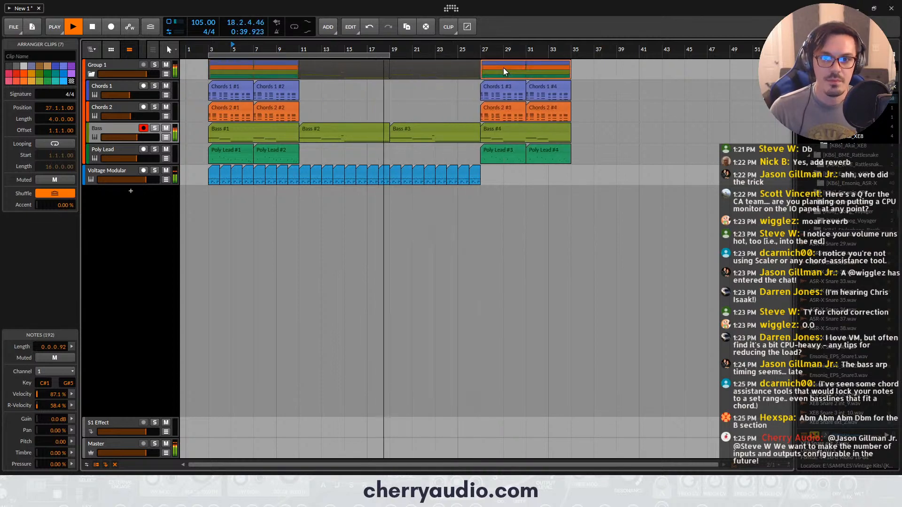
drag(495, 171, 396, 177)
key(ctrl+d)
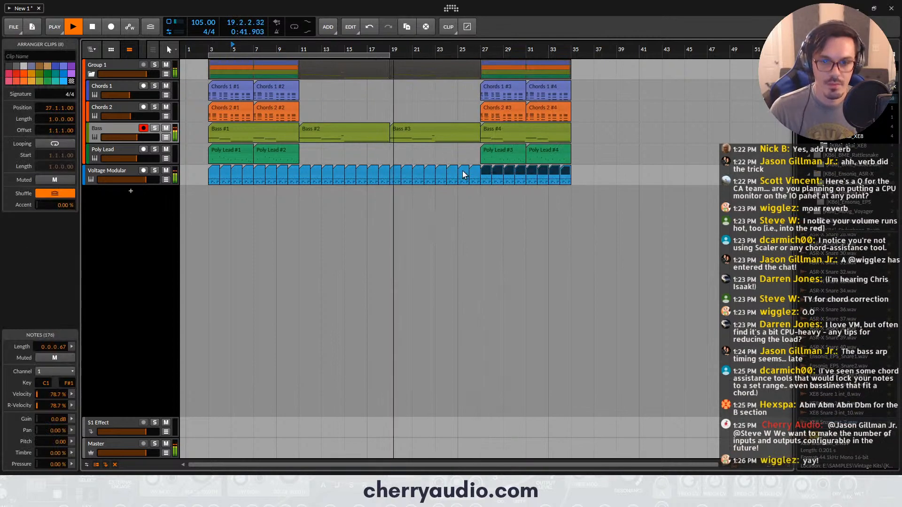
Stop playback, delete the blue Voltage Modular clips from bar 12 to bar 27, and set the play position to bar 9
key(space)
drag(474, 172, 310, 174)
key(Delete)
click(278, 49)
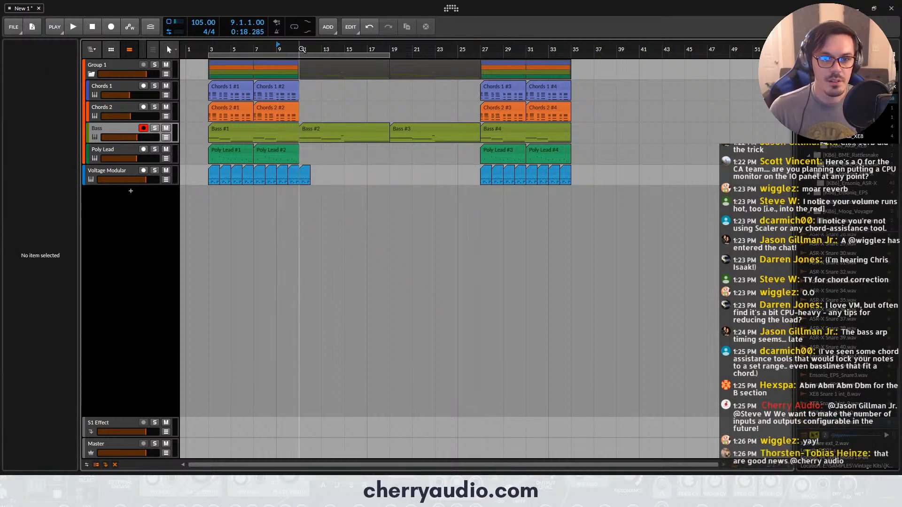
Open the Voltage Modular clip at bar 11 and delete its F1 and F#1 notes except the first one
double_click(305, 174)
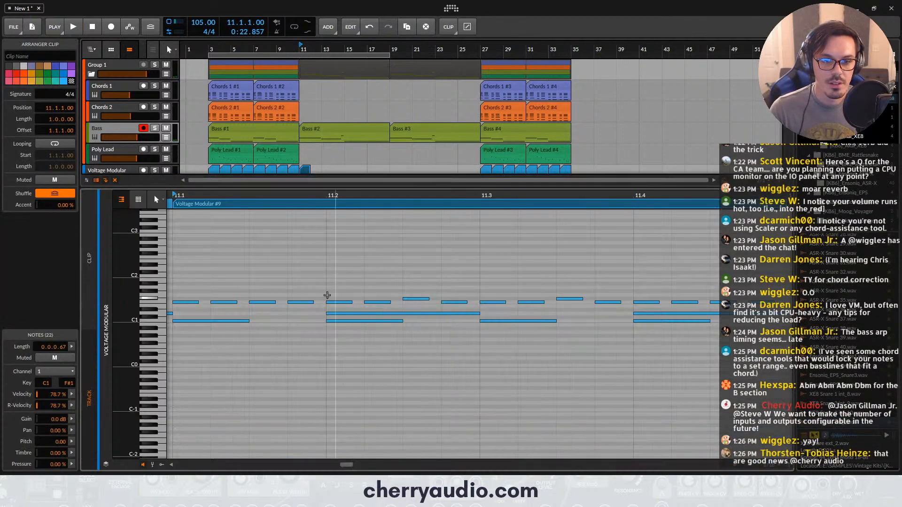
mouse_move(501, 300)
mouse_down()
mouse_move(262, 311)
mouse_move(264, 300)
mouse_move(273, 309)
mouse_move(508, 305)
mouse_up()
key(Delete)
key(Delete)
key(Delete)
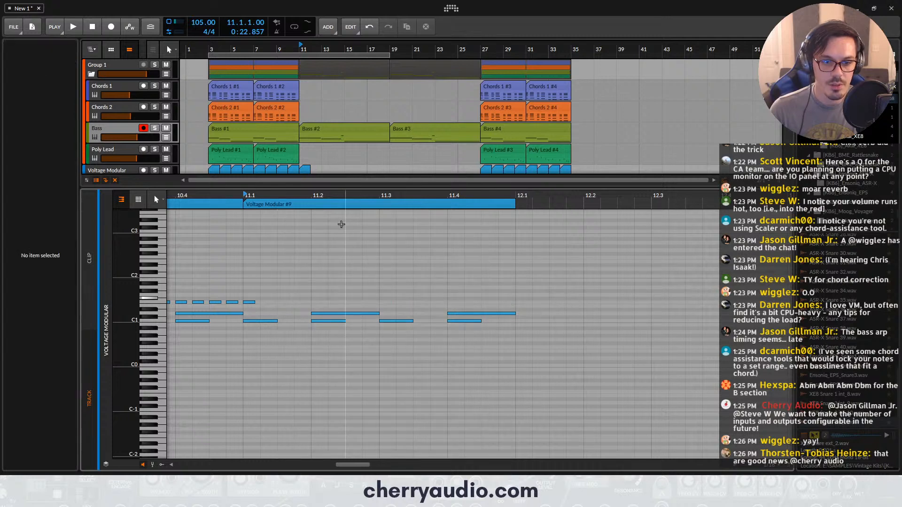
Add short F1 notes on the remaining eighth-note positions of bar 11, from 11.1.3 through 11.4.3
double_click(286, 306)
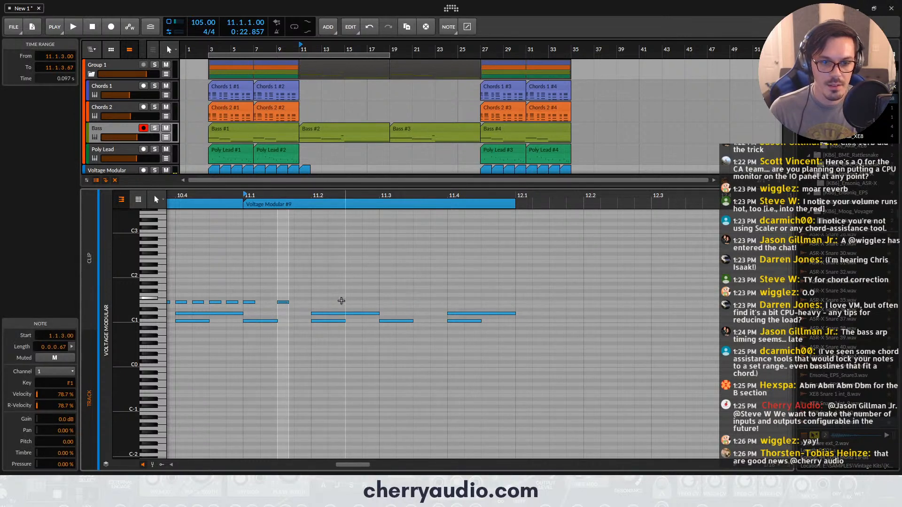
double_click(317, 302)
double_click(350, 302)
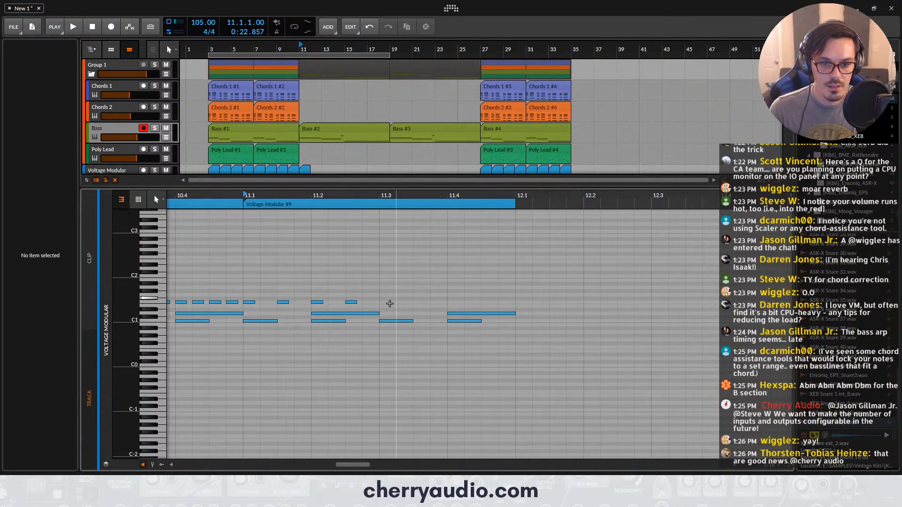
double_click(385, 302)
double_click(419, 303)
double_click(453, 303)
double_click(486, 303)
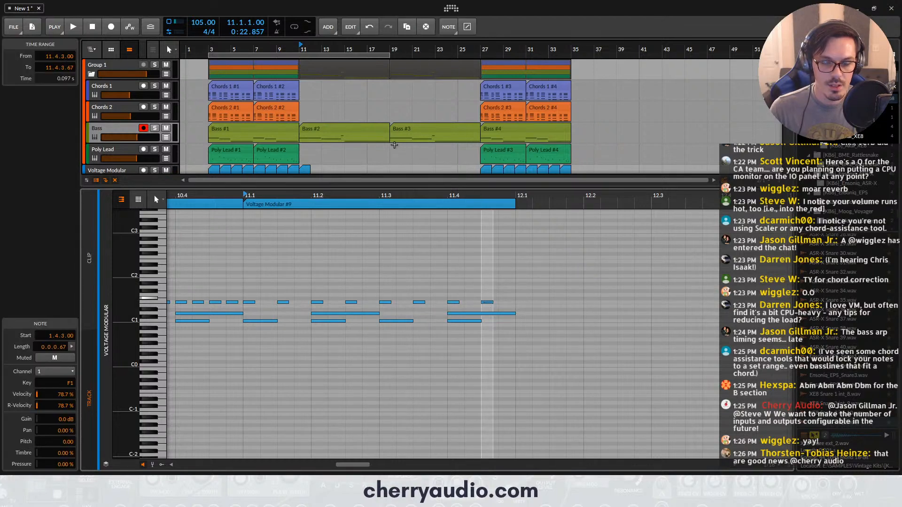
Raise the short note at 11.2.1 to F#1 and play the arrangement from bar 9
scroll(316, 155, down, 2)
drag(317, 282, 306, 306)
key(Up)
key(Down)
key(Up)
click(286, 53)
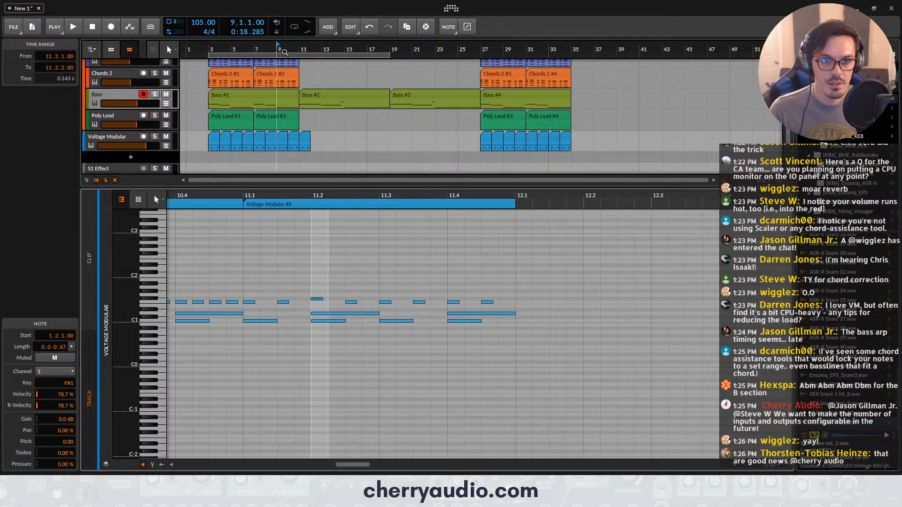
key(space)
Duplicate the bar 11 Voltage Modular clip to bar 12 and lower the copy's note at 12.2.1 to F1
click(305, 136)
key(ctrl+d)
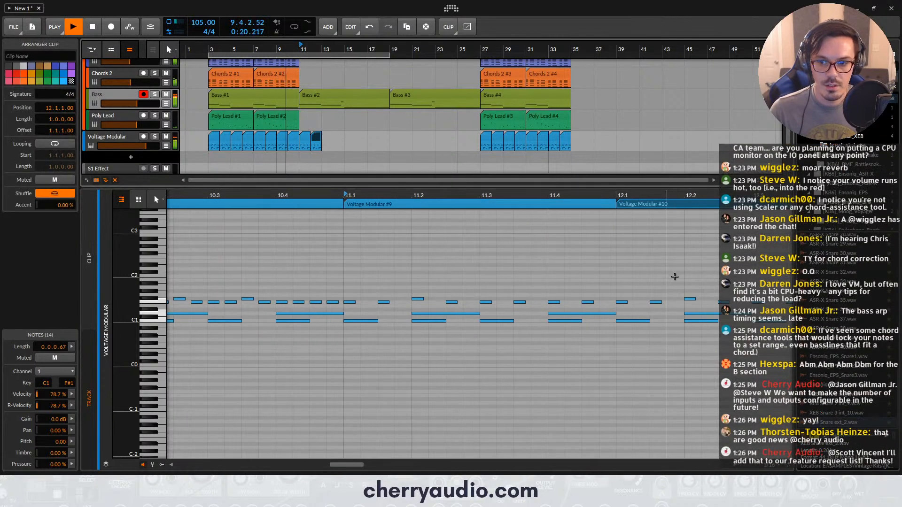
drag(675, 278, 704, 303)
key(Down)
drag(667, 256, 583, 255)
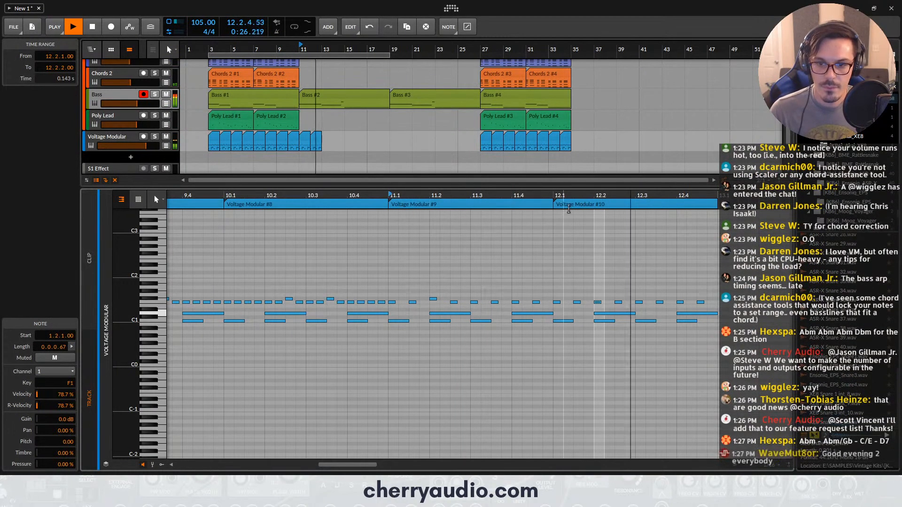
Duplicate the bar 12 clip to bar 13, raise a short note in its third beat to F#1, and duplicate that clip to bar 14
click(594, 206)
key(ctrl+d)
drag(742, 278, 530, 285)
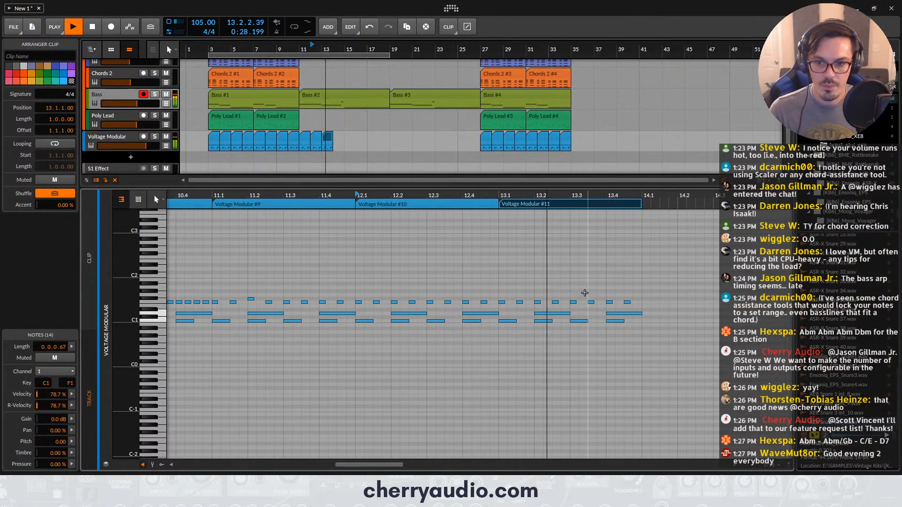
drag(591, 302, 592, 298)
click(604, 204)
key(ctrl+d)
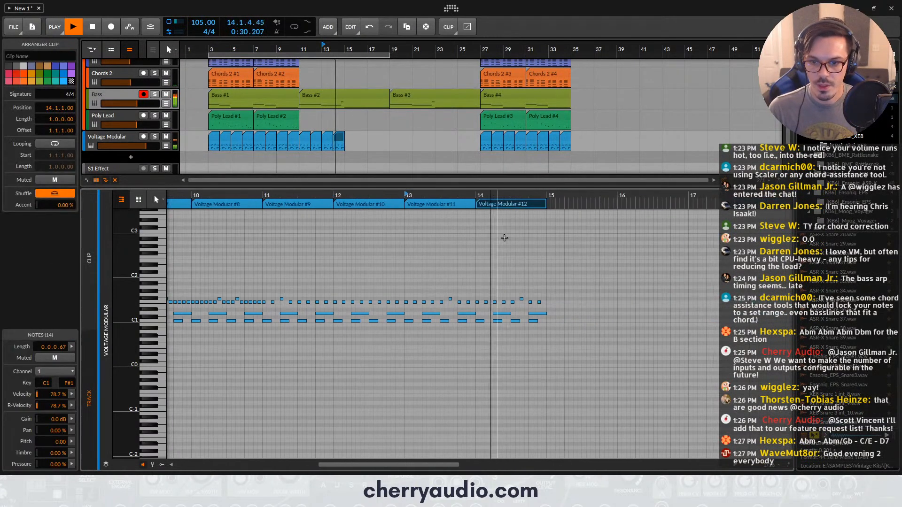
Stop playback and duplicate the four Voltage Modular clips of bars 11 to 15 twice so they reach bar 23
key(space)
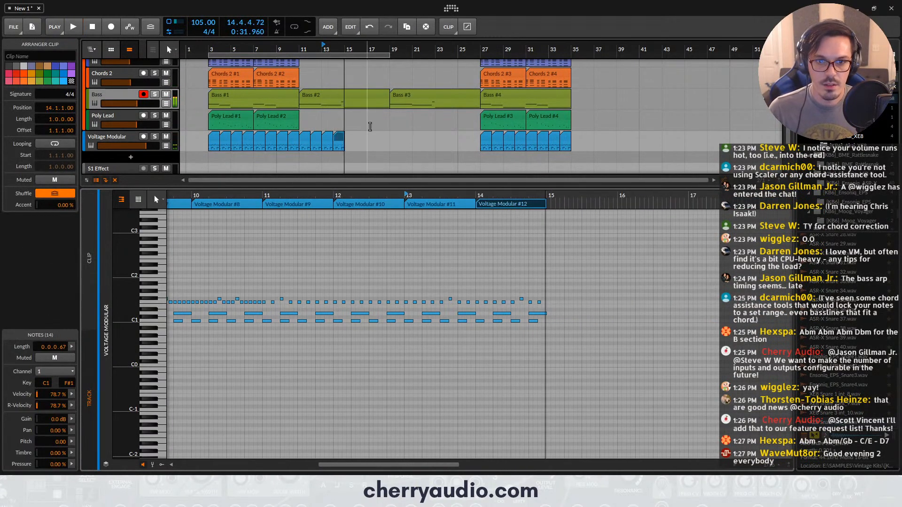
drag(368, 127, 301, 138)
key(ctrl+d)
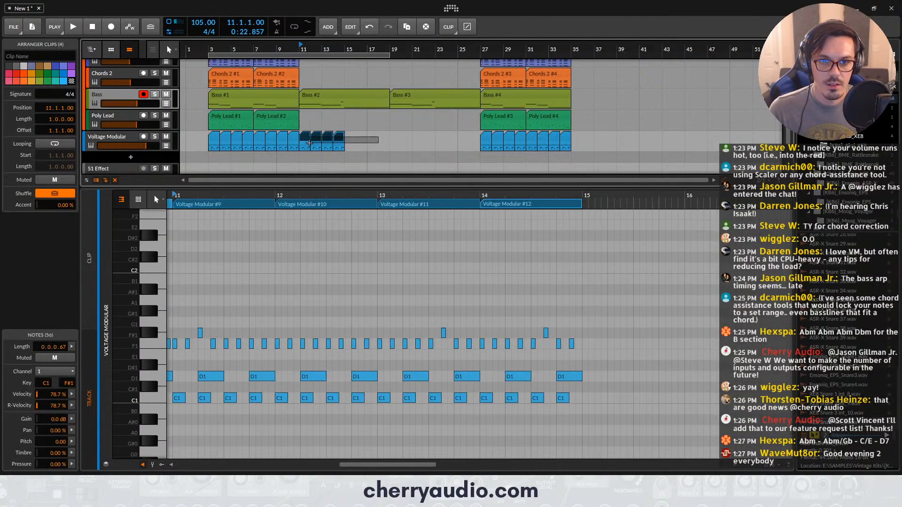
drag(392, 133, 317, 144)
key(ctrl+d)
key(ctrl+z)
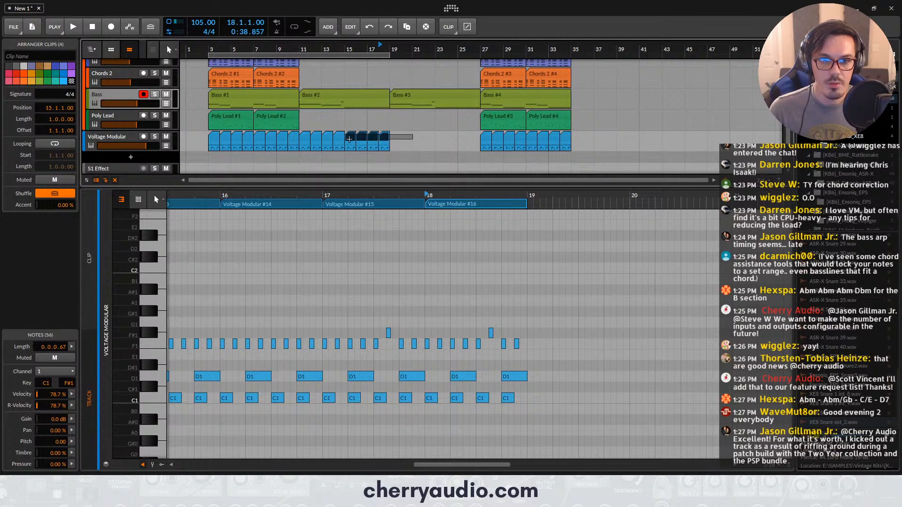
key(ctrl+d)
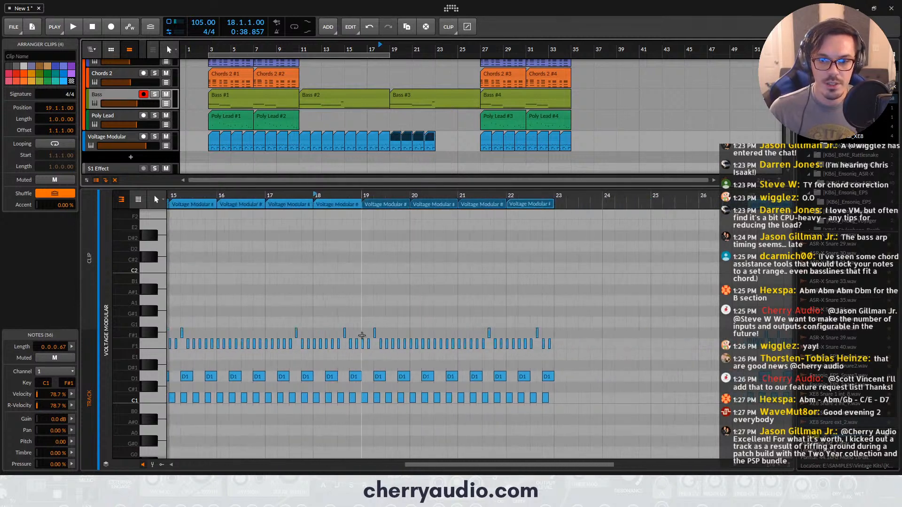
scroll(384, 327, up, 5)
double_click(326, 327)
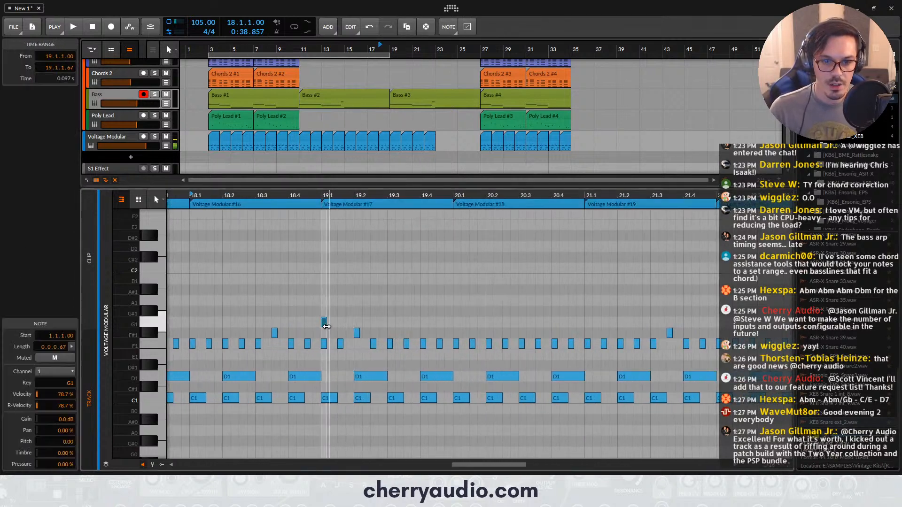
double_click(332, 322)
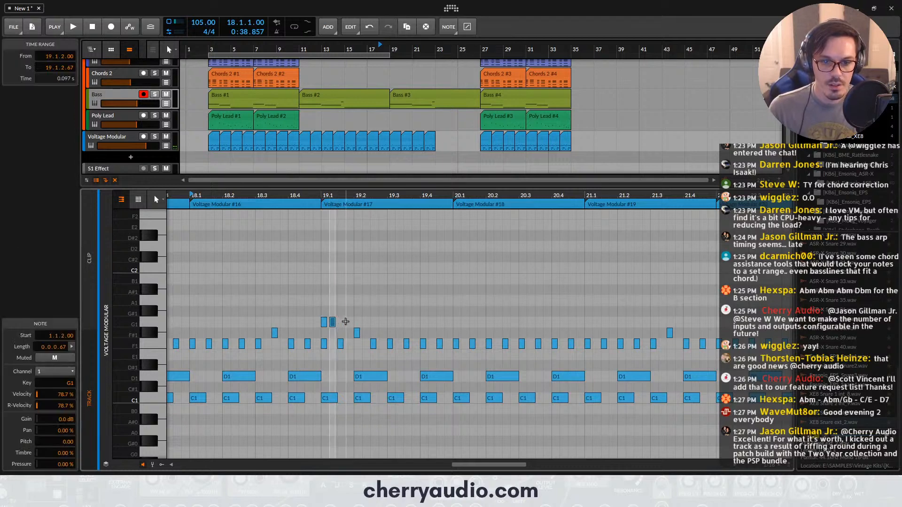
double_click(333, 322)
double_click(324, 324)
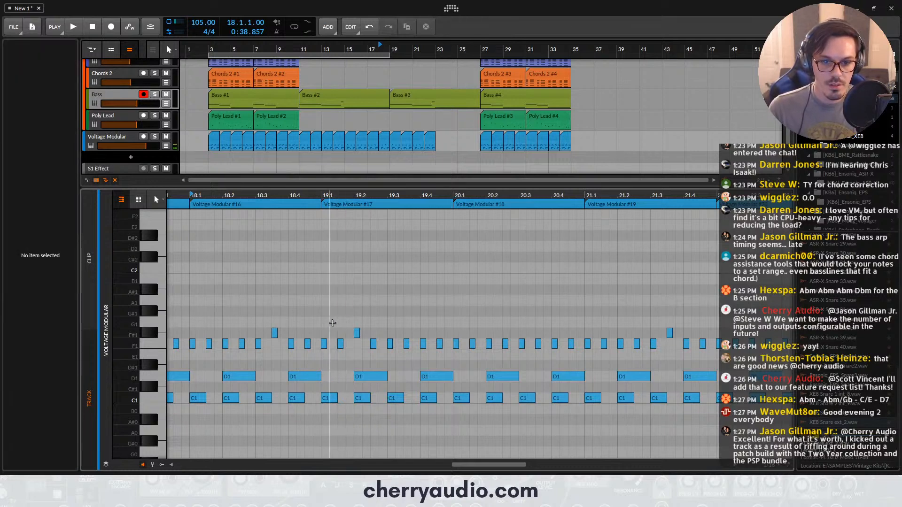
Add G1 notes on the second and fourth sixteenths of every beat in bar 19 and play them back
double_click(332, 322)
double_click(348, 322)
double_click(365, 322)
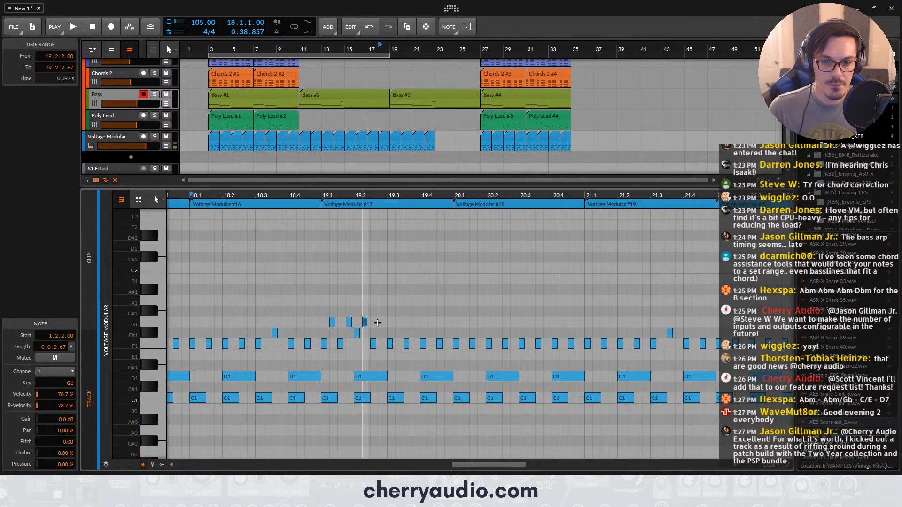
double_click(382, 322)
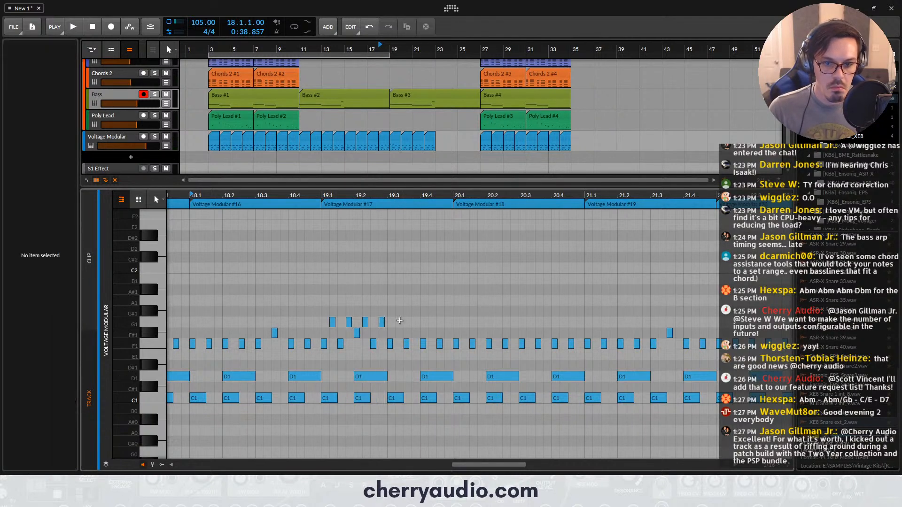
double_click(398, 322)
double_click(415, 322)
double_click(431, 322)
double_click(447, 322)
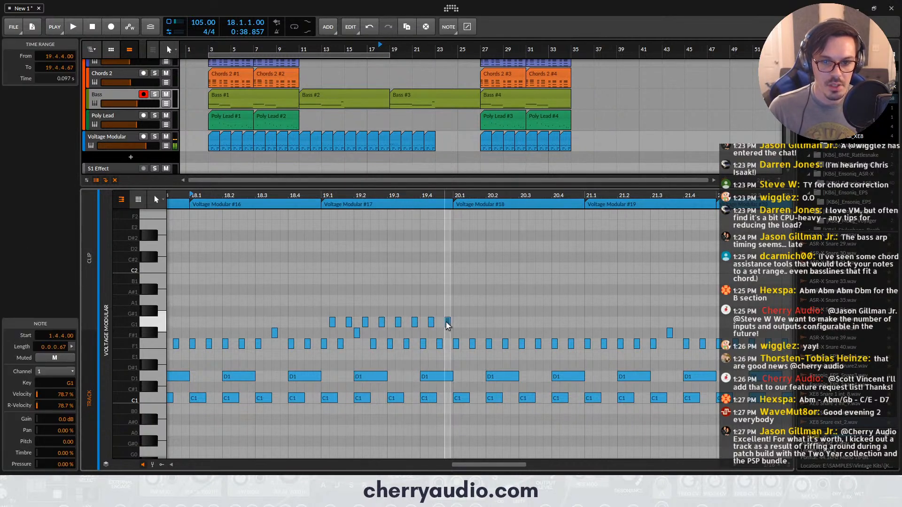
key(space)
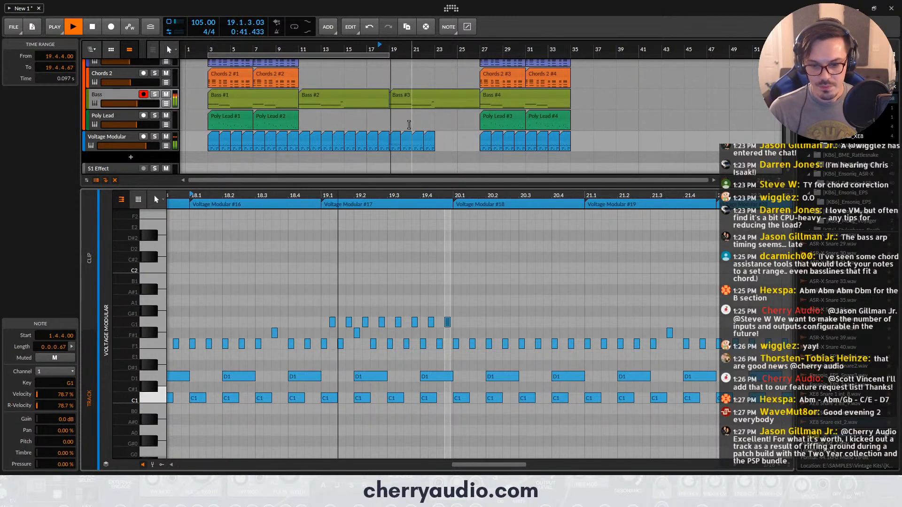
key(space)
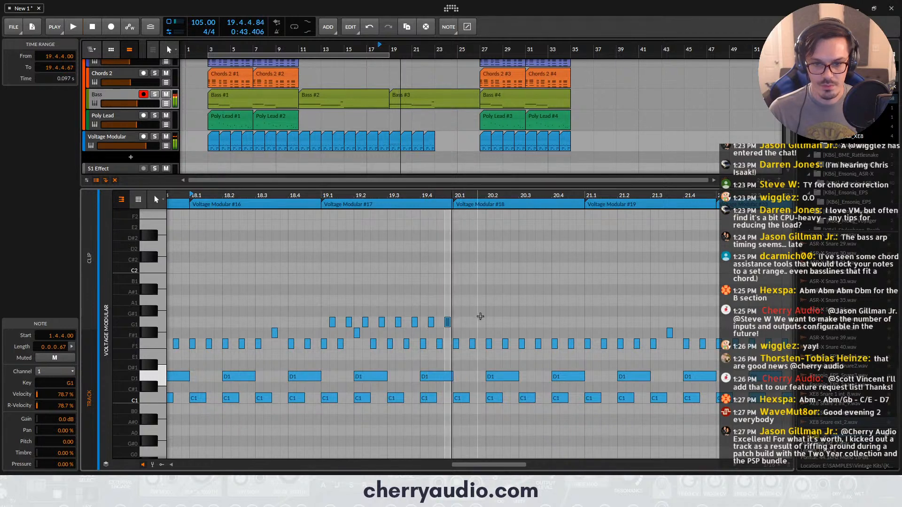
Continue the G1 notes on the second and fourth sixteenths of every beat through bar 20
drag(481, 318, 439, 318)
double_click(415, 321)
double_click(439, 321)
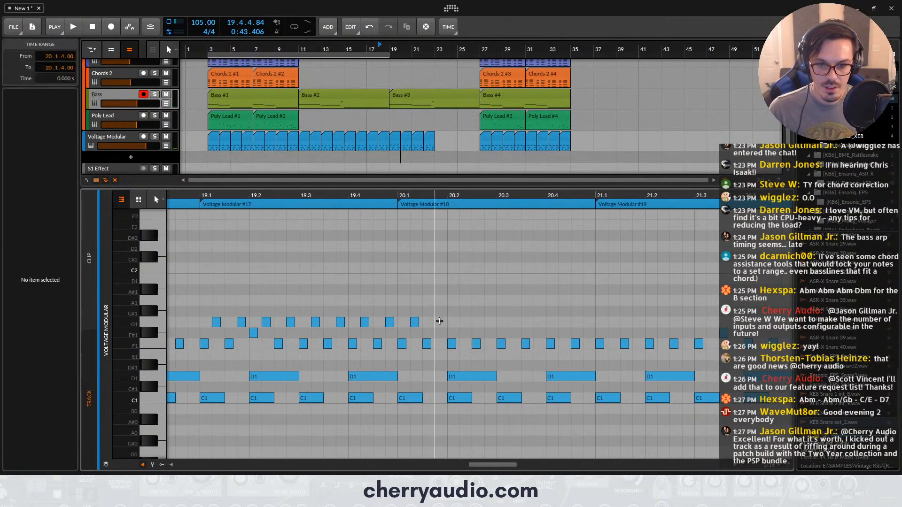
double_click(464, 322)
double_click(488, 321)
double_click(513, 322)
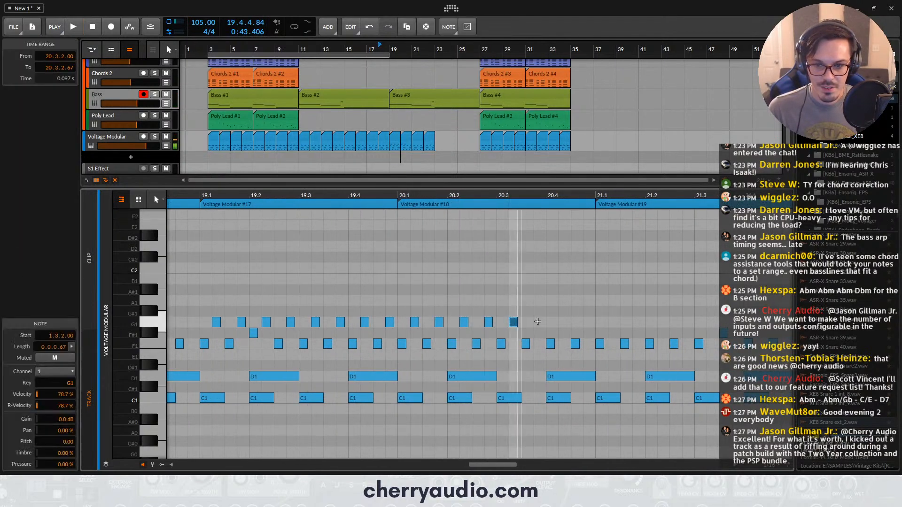
double_click(538, 322)
double_click(550, 321)
key(ctrl+z)
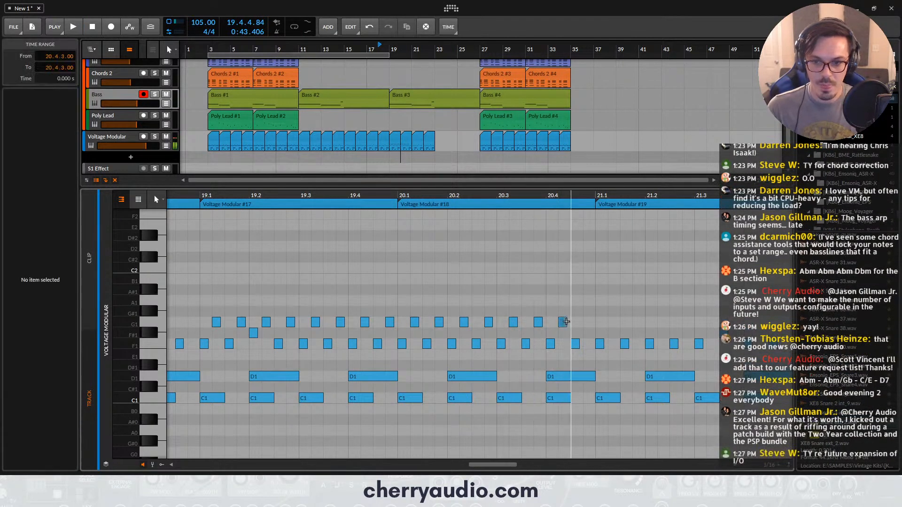
double_click(563, 322)
double_click(586, 321)
scroll(580, 311, down, 1)
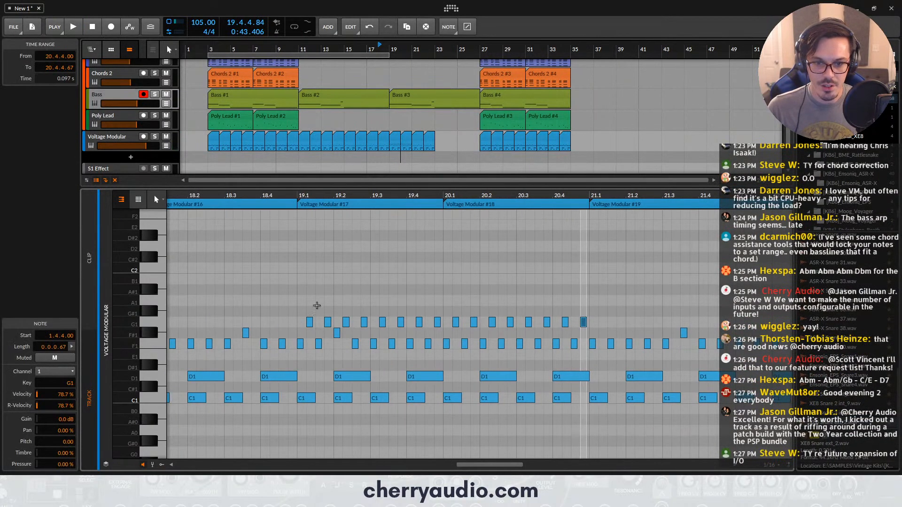
Copy the G1 notes of bars 19 and 20 into bars 21 and 22, starting at 21.1.2
drag(298, 308, 587, 319)
click(592, 320)
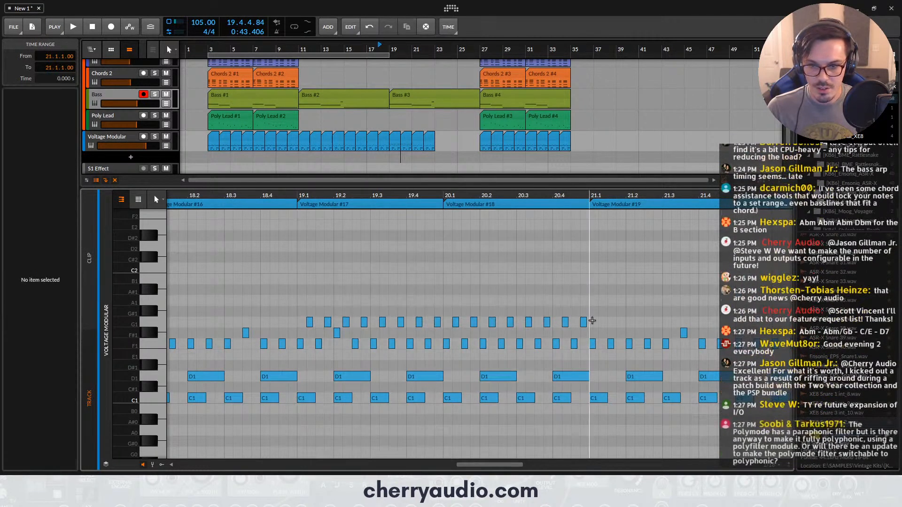
scroll(517, 308, down, 1)
mouse_move(518, 307)
mouse_down()
mouse_move(279, 328)
mouse_move(531, 318)
mouse_move(517, 322)
mouse_up()
drag(639, 322, 632, 323)
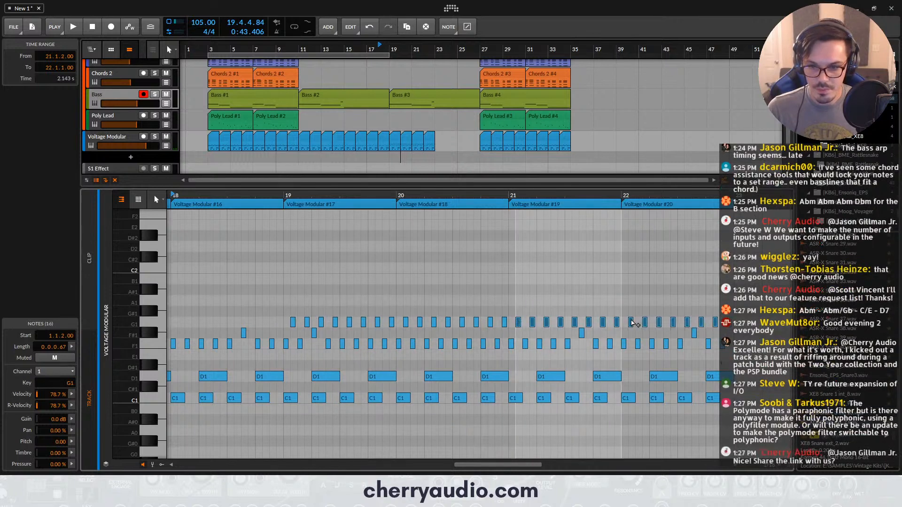
Start playback, duplicate the four Voltage Modular clips of bars 19 to 23 up to bar 27, and close the note editor
key(space)
drag(448, 140, 393, 144)
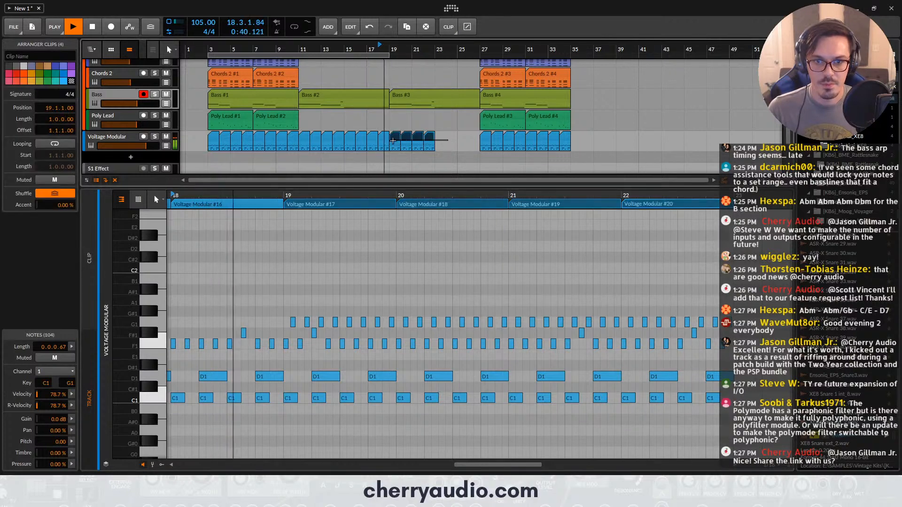
key(ctrl+d)
scroll(320, 323, down, 1)
drag(319, 195, 316, 271)
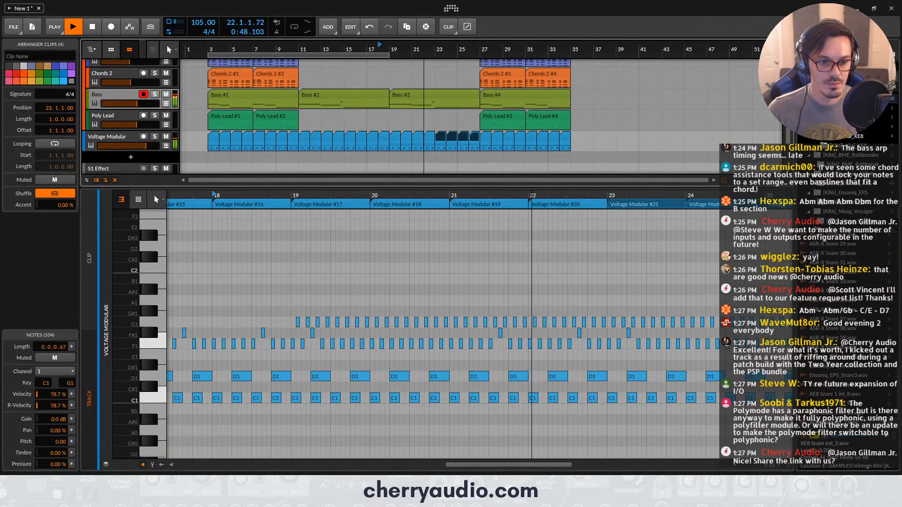
click(103, 481)
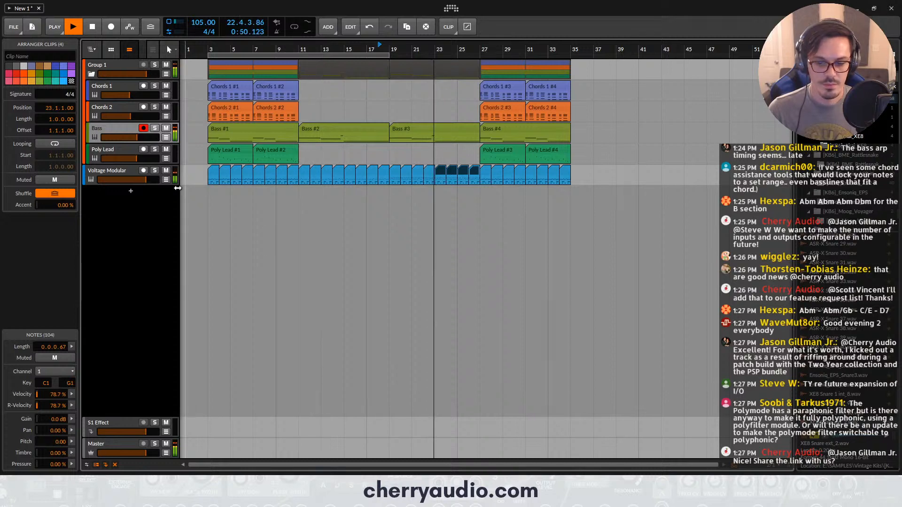
click(117, 169)
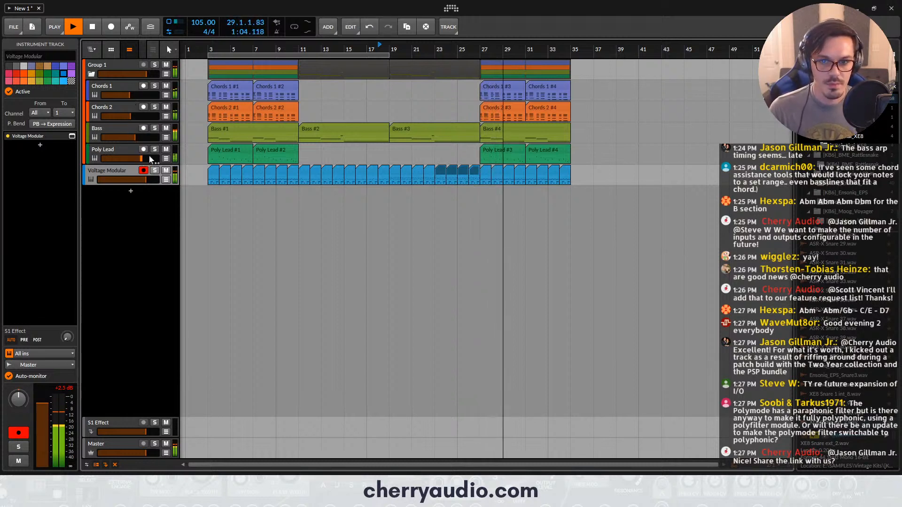
Delete the Bass clip spanning bars 27 to 35 and set the play position to bar 27
click(509, 128)
key(Delete)
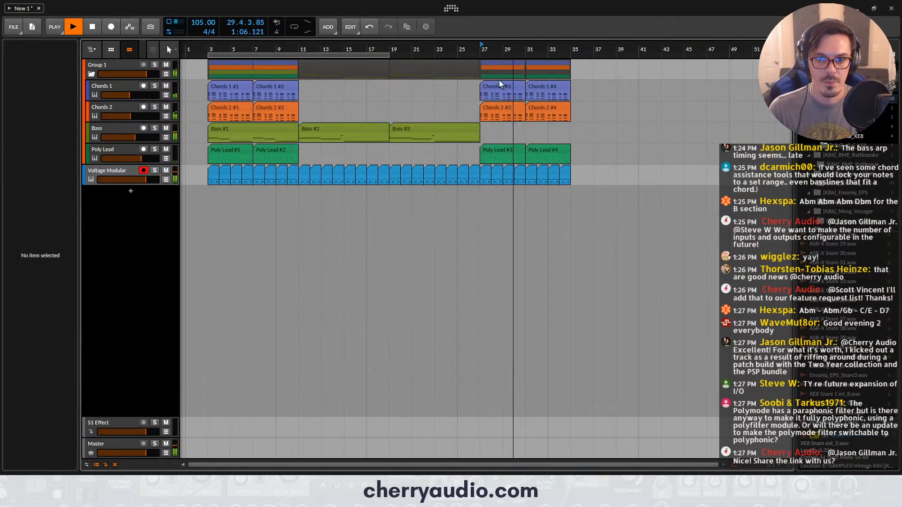
double_click(480, 48)
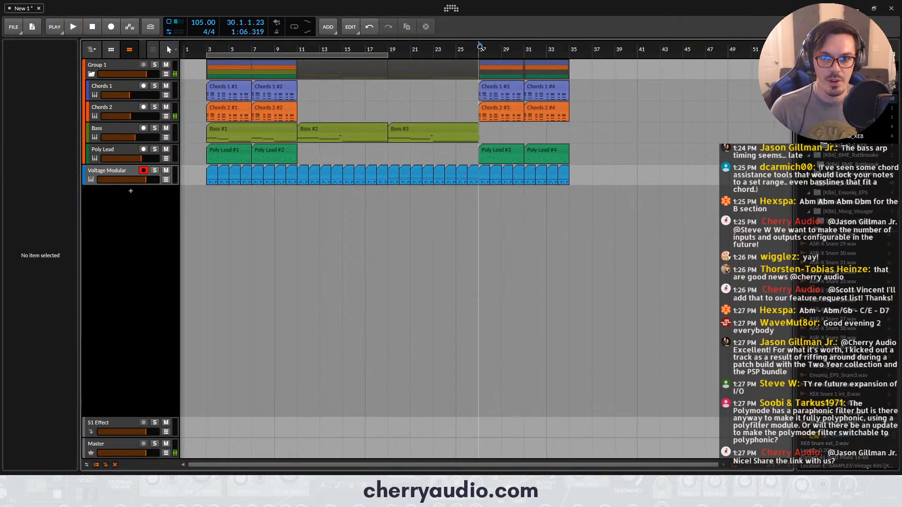
Undo the deletion of the Bass clip at bar 27 and set the play position to bar 11
key(ctrl+z)
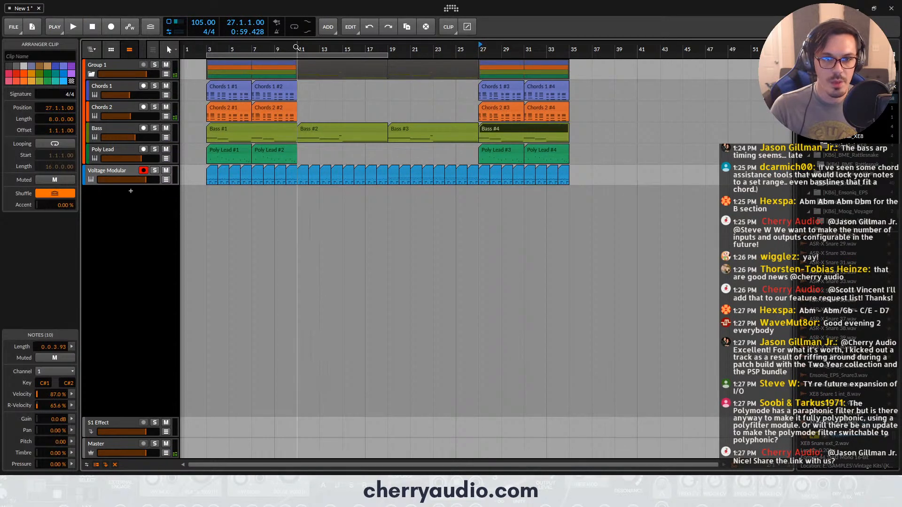
drag(299, 47, 298, 47)
Add an instrument track below Poly Lead and load Voltage Modular on it
click(118, 150)
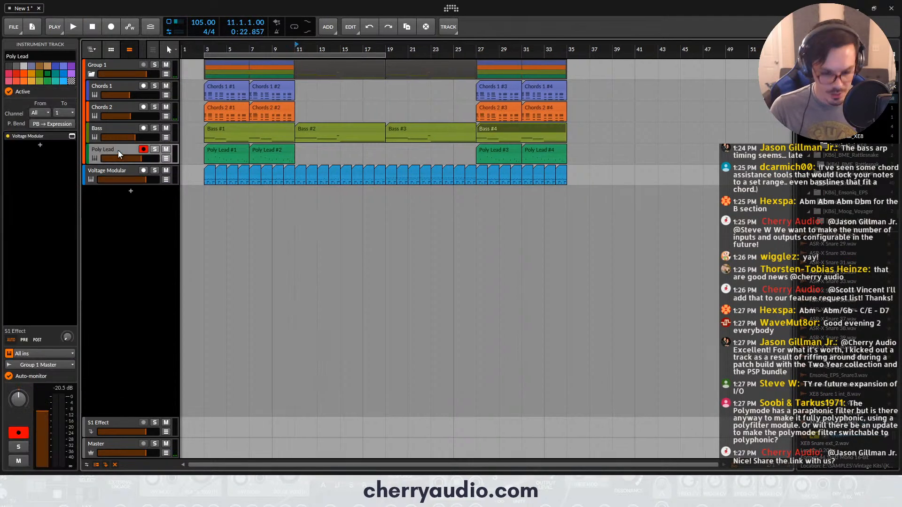
key(ctrl+t)
click(40, 147)
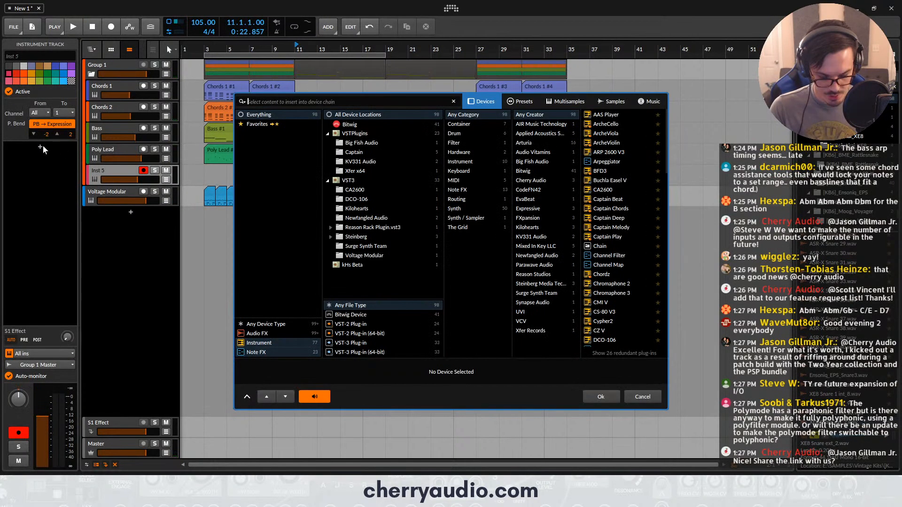
text(vol)
double_click(593, 115)
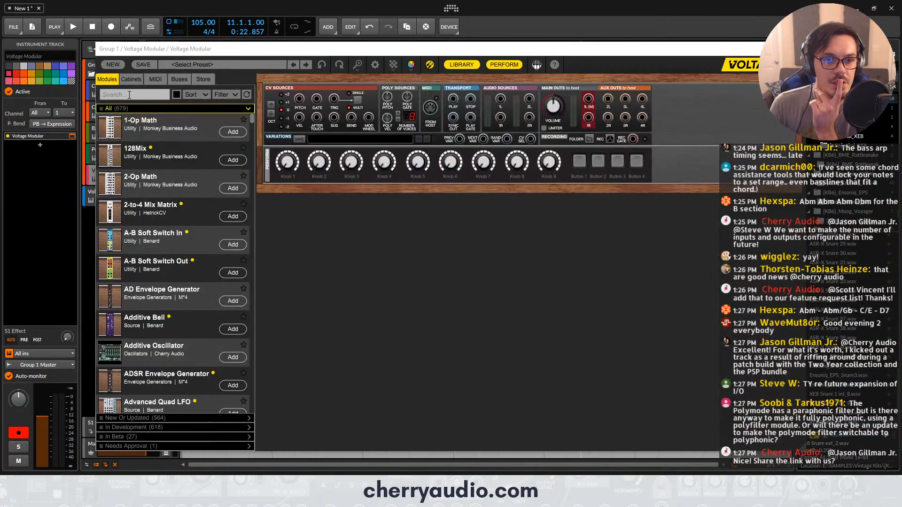
Load the FM Lead 1 preset from the Lead category of FM Presets and close the Voltage Modular window
click(188, 68)
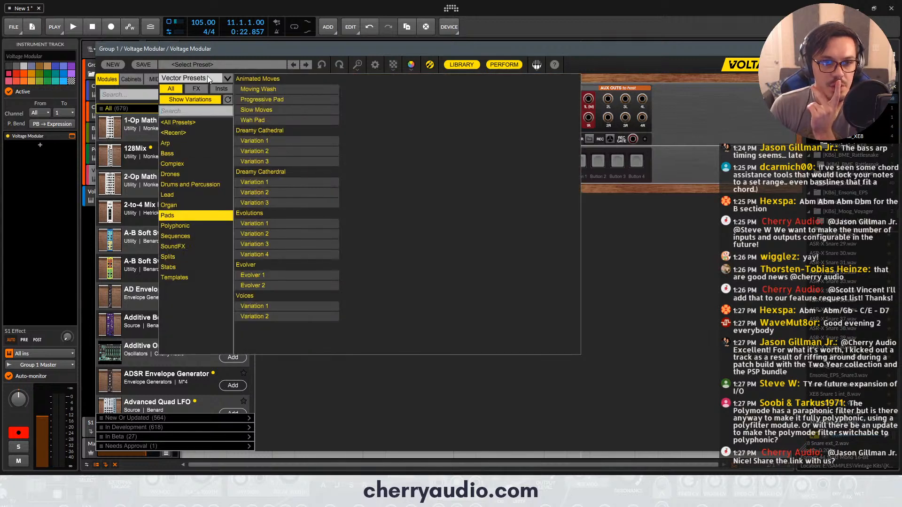
click(208, 77)
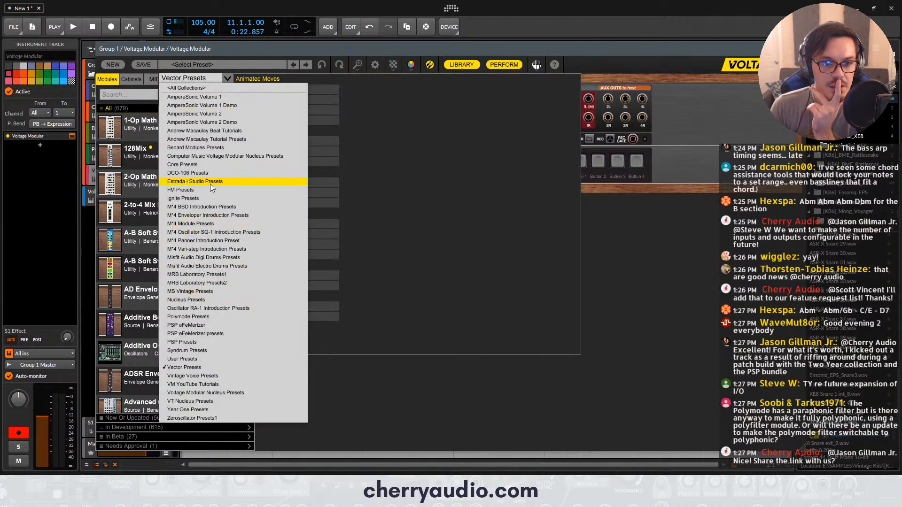
click(200, 190)
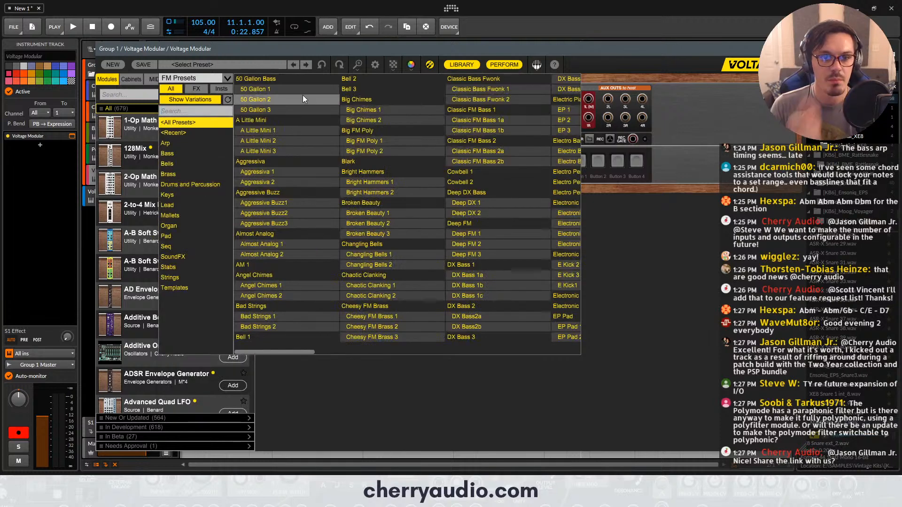
click(183, 207)
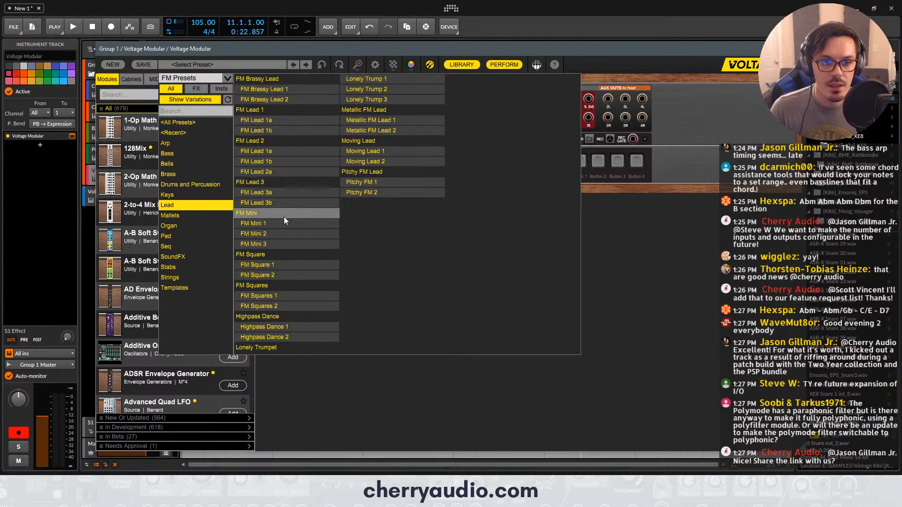
click(274, 109)
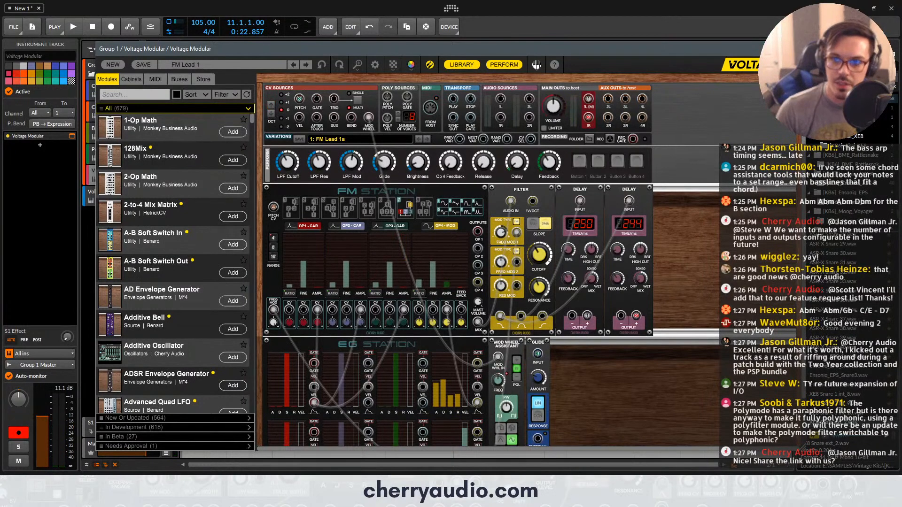
click(797, 49)
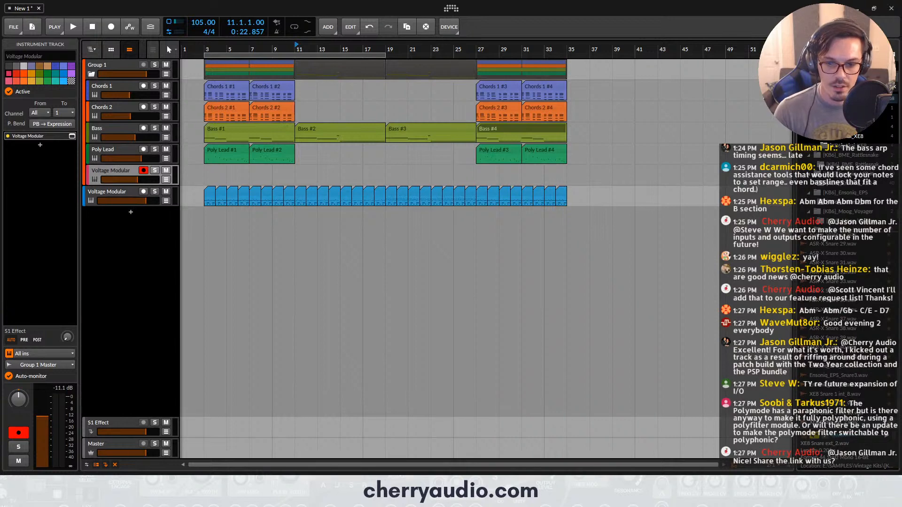
Rename the new Voltage Modular track FM Lead, and add another instrument track below it named Pad
click(418, 498)
click(418, 498)
click(129, 172)
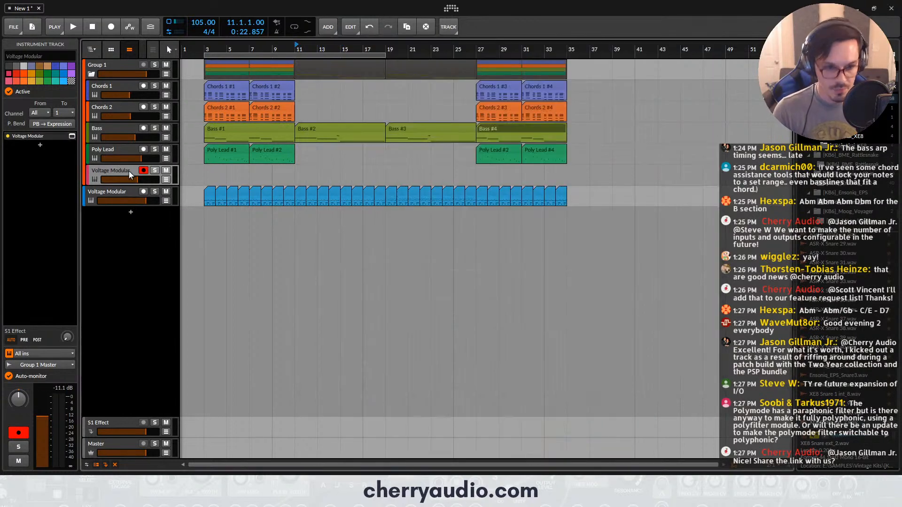
key(ctrl+t)
click(122, 171)
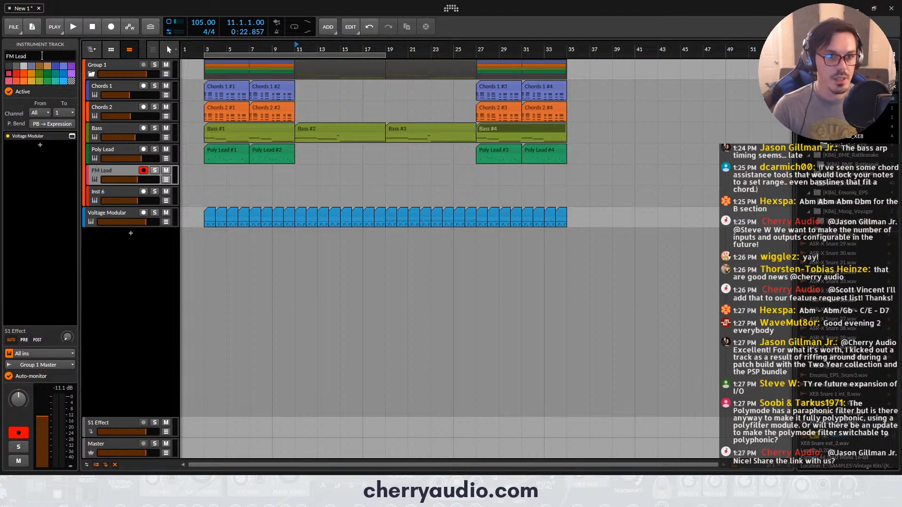
click(113, 191)
click(32, 59)
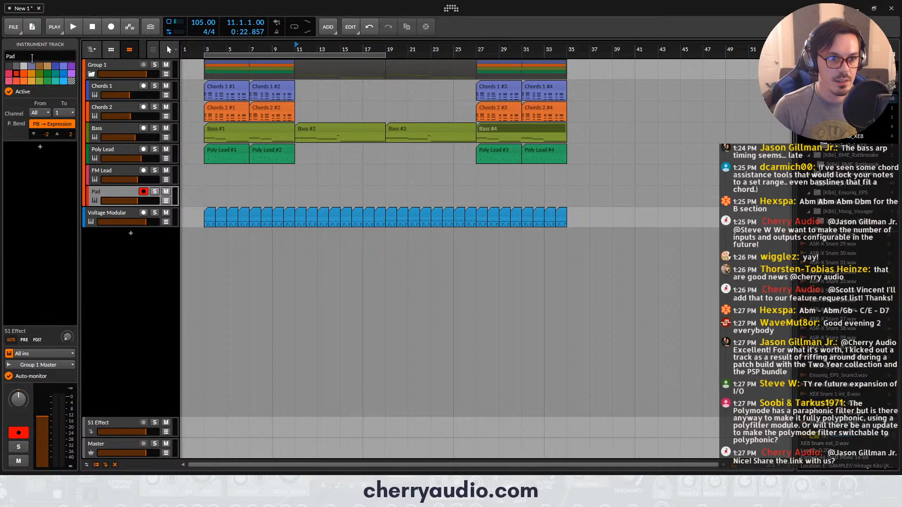
Load Voltage Modular on the Pad track
click(122, 193)
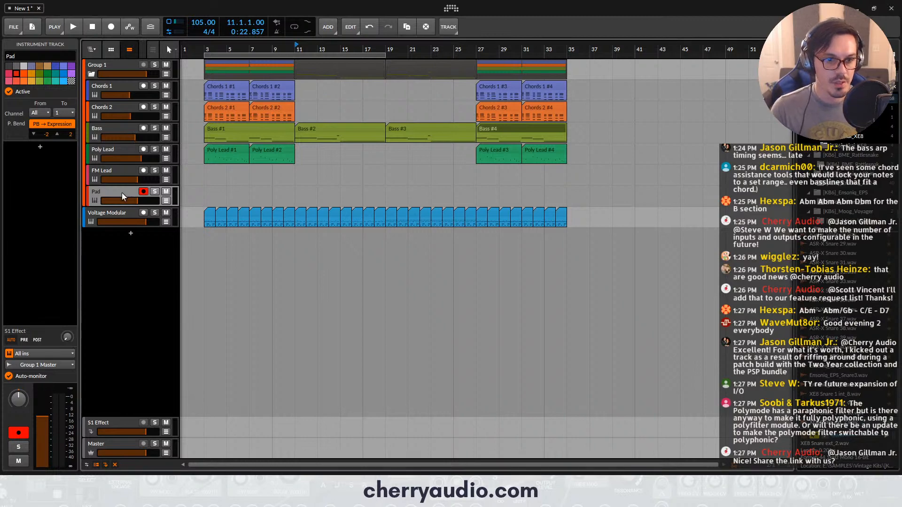
click(40, 147)
text(vol)
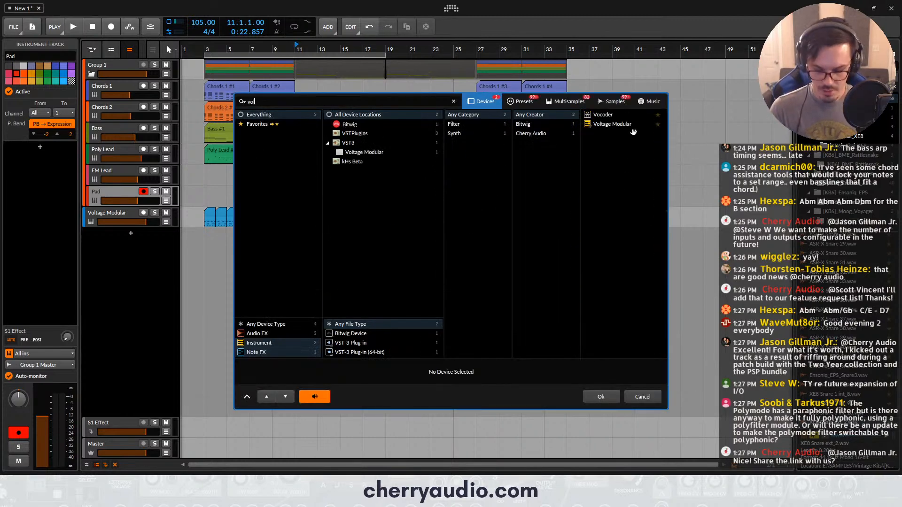
double_click(605, 116)
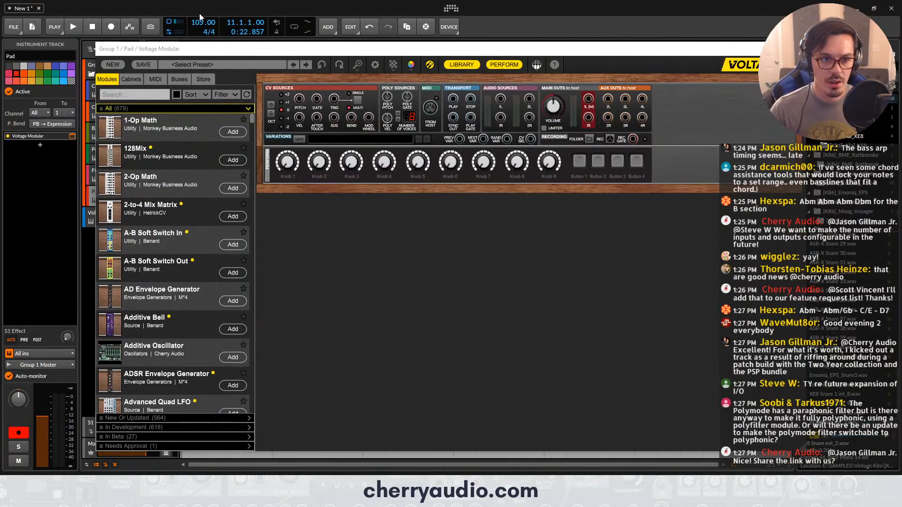
Try the Dreamy Cathedral pad from Vector Presets, load Animated Moves: Moving Wash instead, and close the Voltage Modular window
click(176, 66)
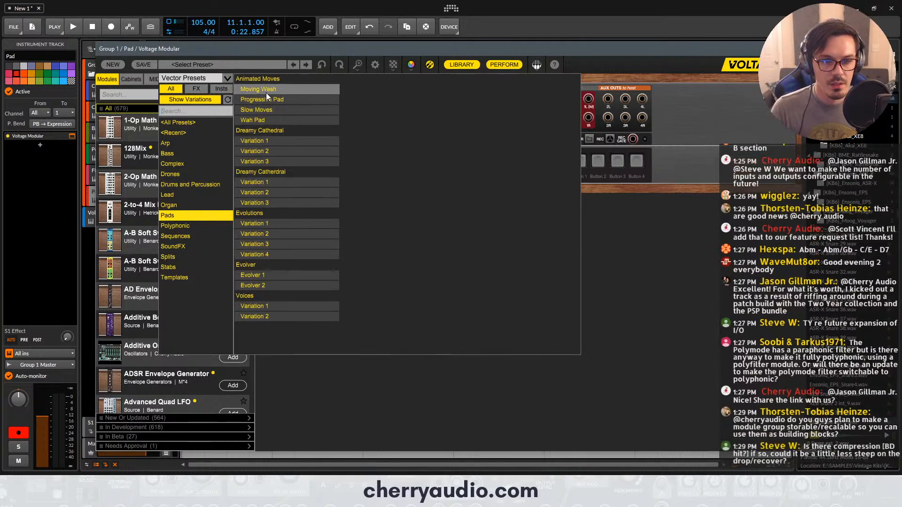
click(274, 130)
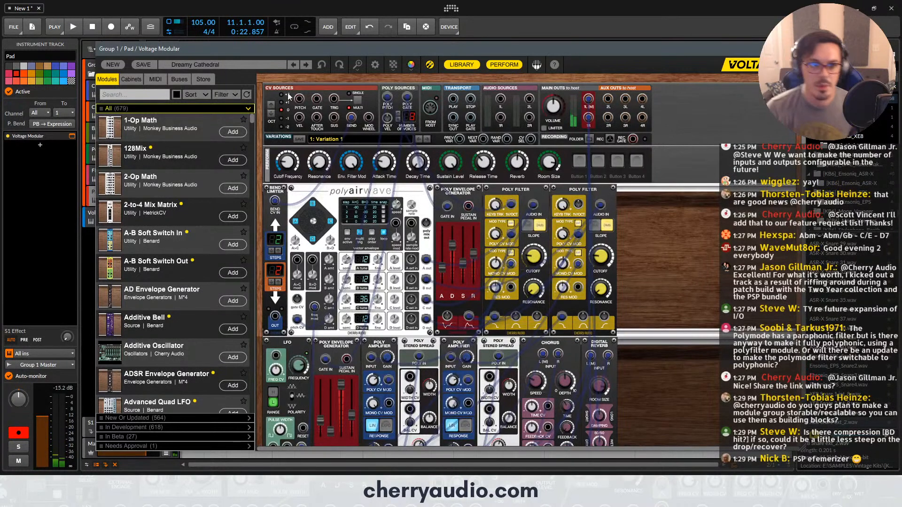
click(215, 67)
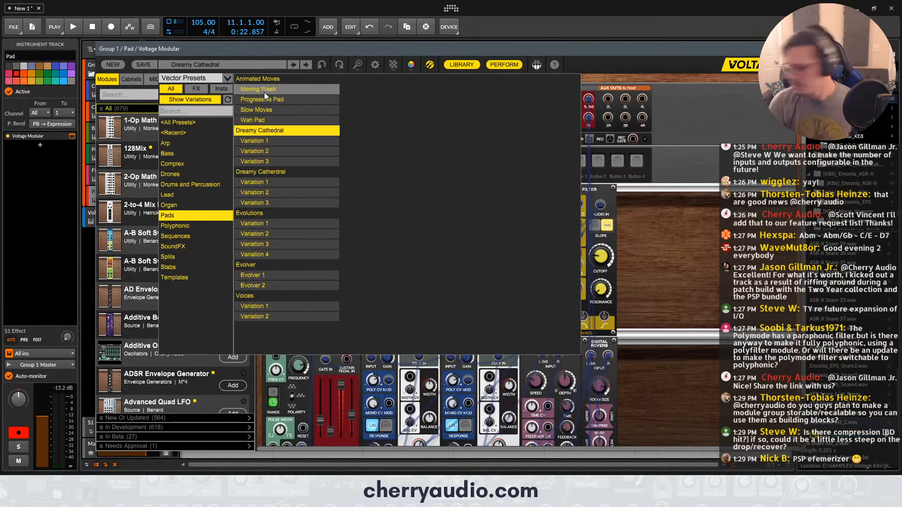
click(264, 91)
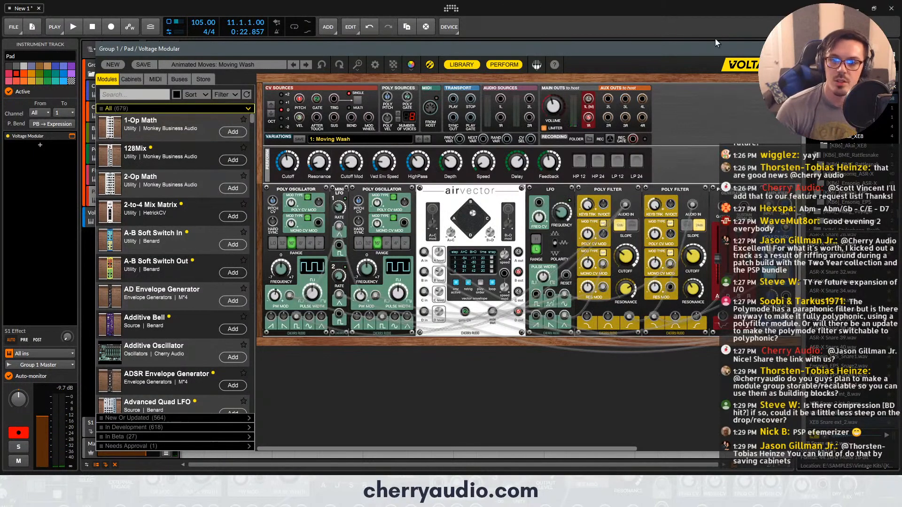
click(793, 48)
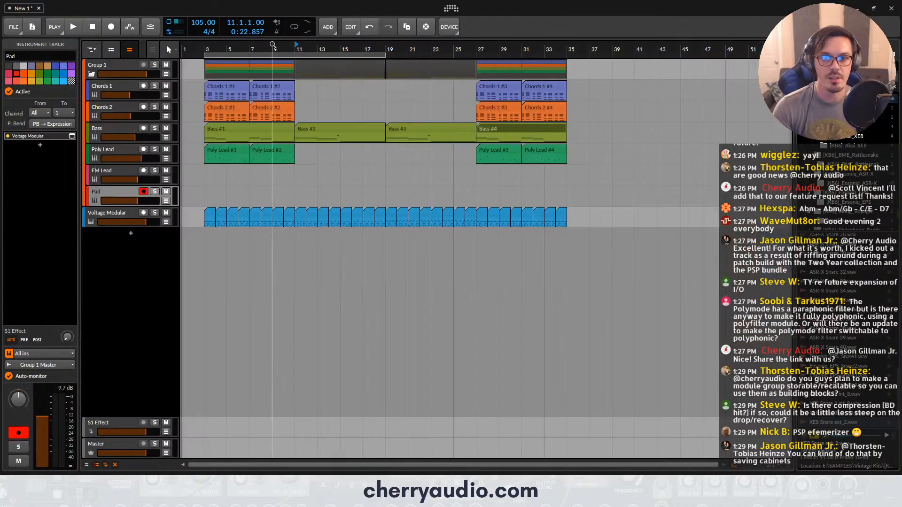
Zoom in around bar 9 and play the arrangement from there to hear the end of the first section
click(272, 45)
key(space)
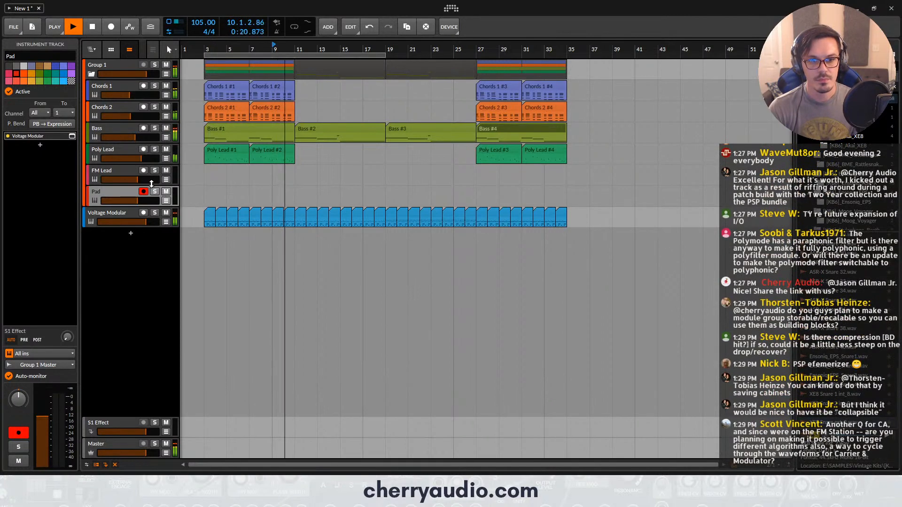
drag(274, 49, 250, 76)
key(space)
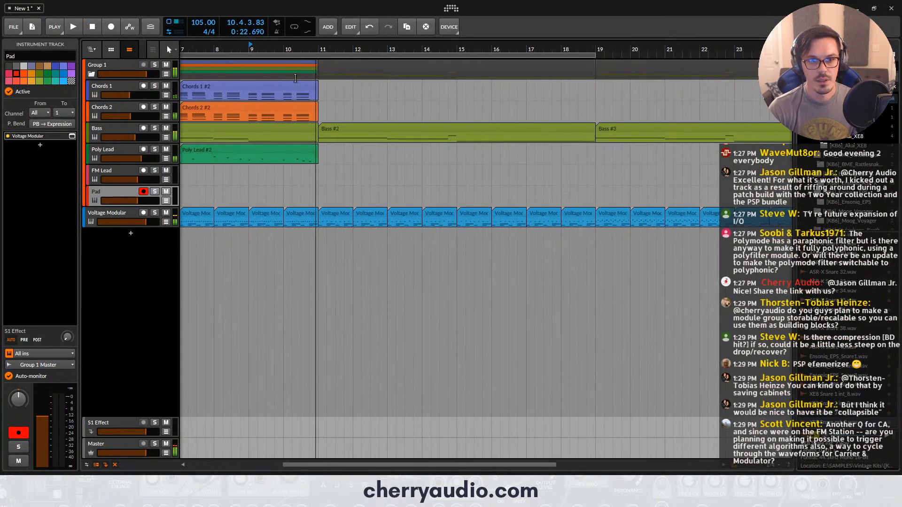
key(space)
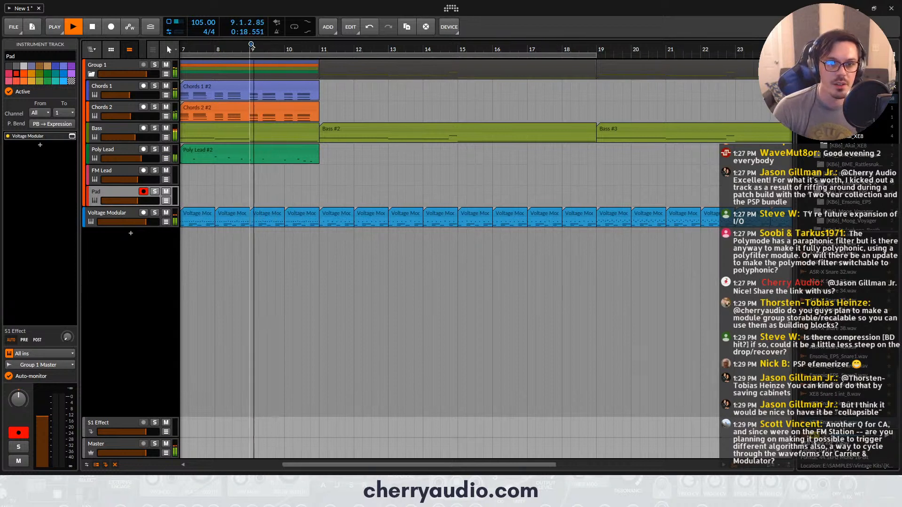
key(space)
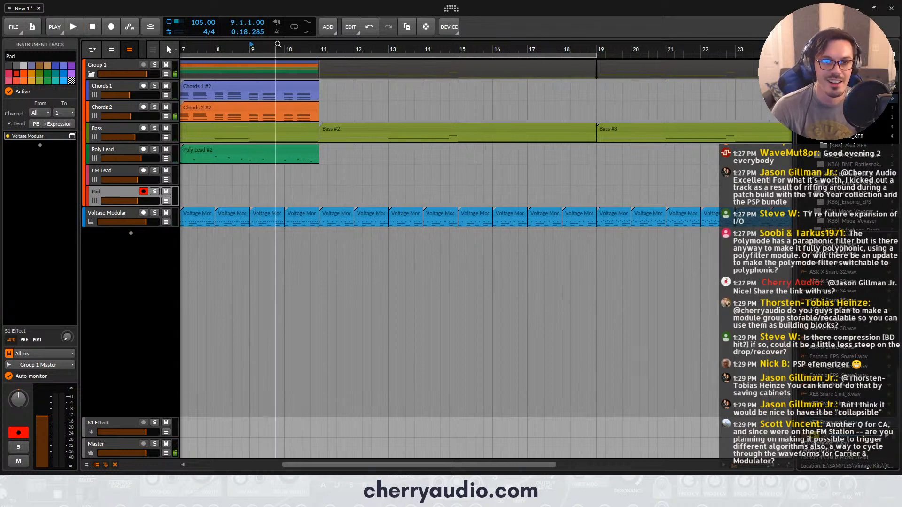
right_click(274, 45)
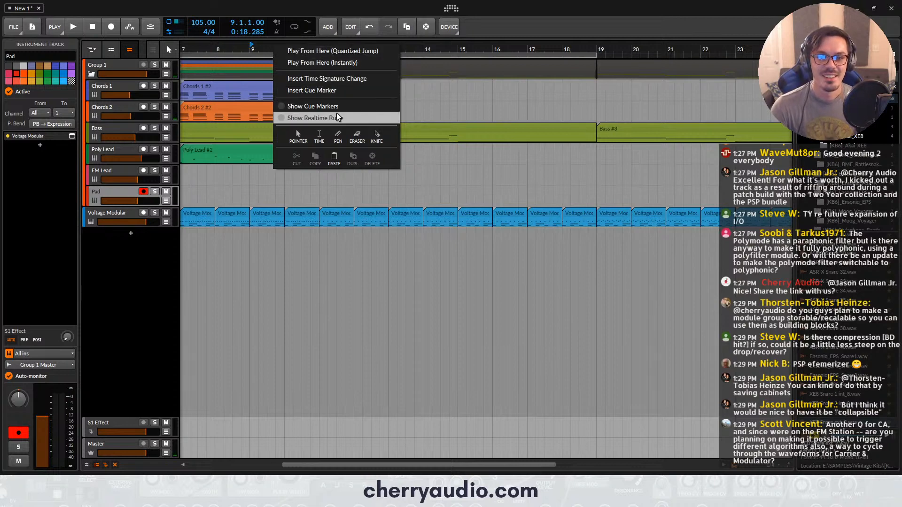
click(251, 49)
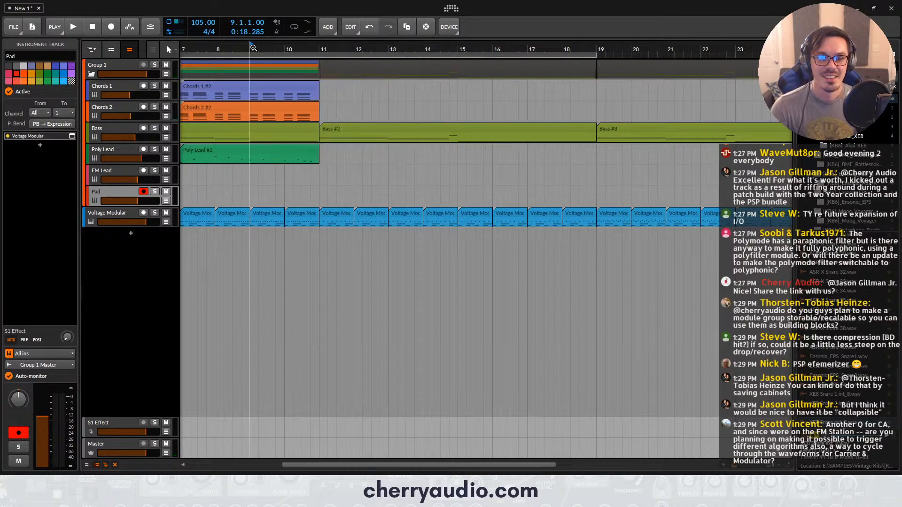
Play the transition from bar 9 into the second section, and play the bass and drums from bar 11
click(279, 60)
scroll(283, 81, down, 2)
key(space)
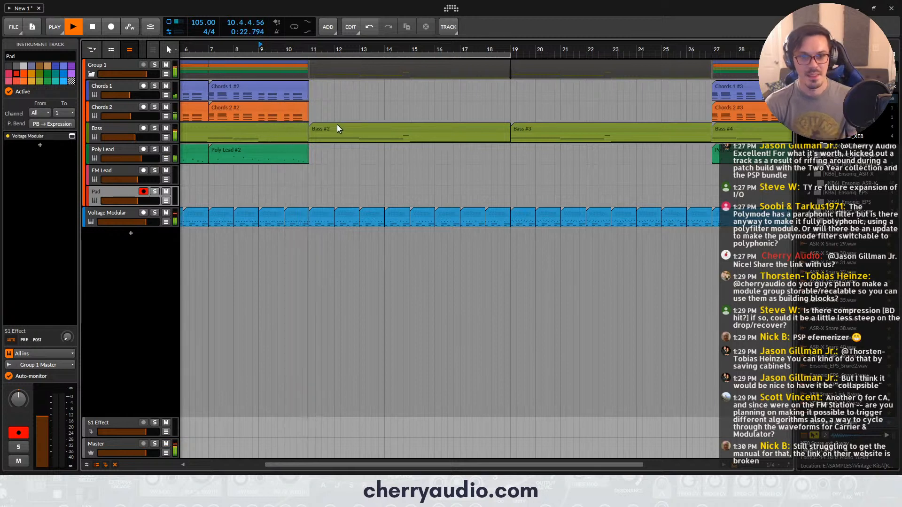
key(space)
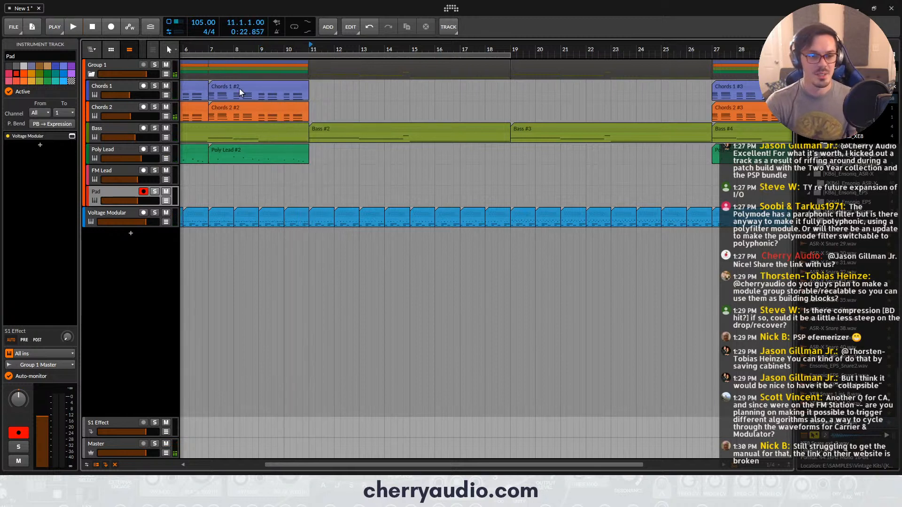
key(space)
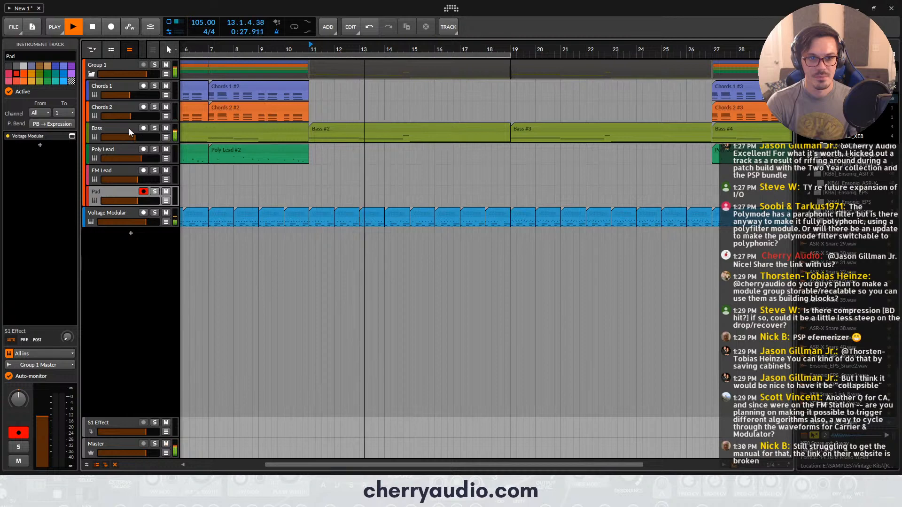
key(space)
Copy the Bass clip at bar 11 to the Pad track and open the copy in the note editor
scroll(393, 113, down, 2)
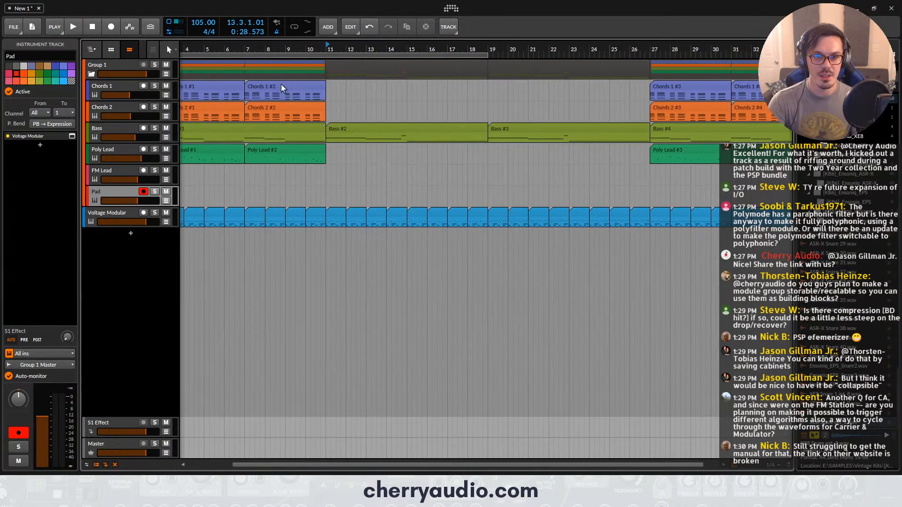
drag(350, 137, 348, 192)
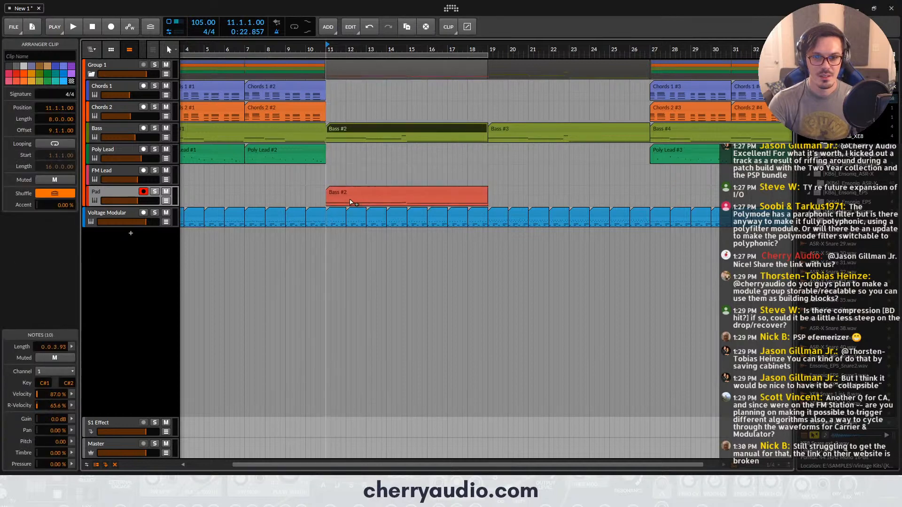
double_click(348, 192)
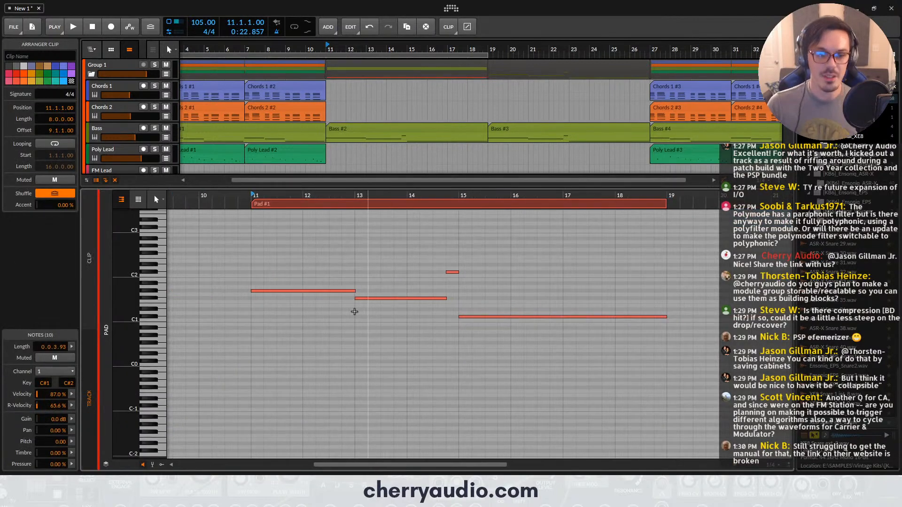
Transpose all notes of the Pad clip at bar 11 up one octave
click(256, 246)
key(ctrl+a)
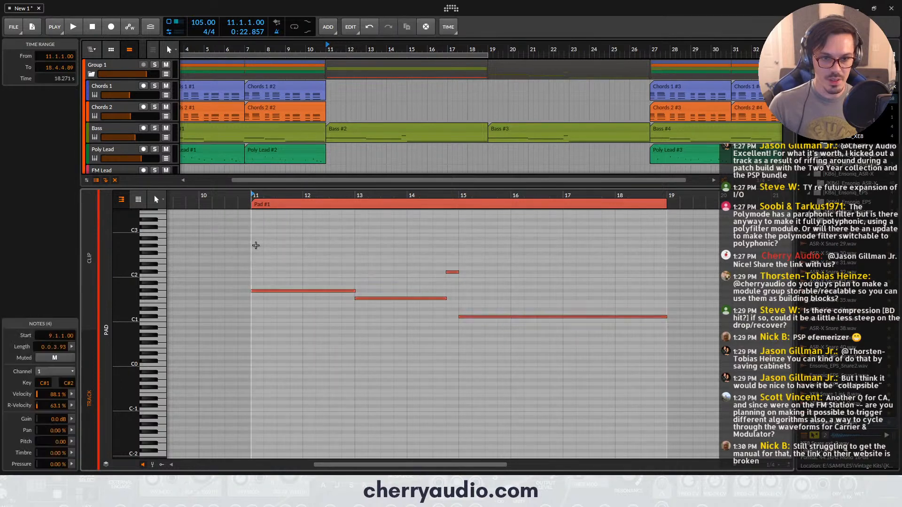
key(shift+Up)
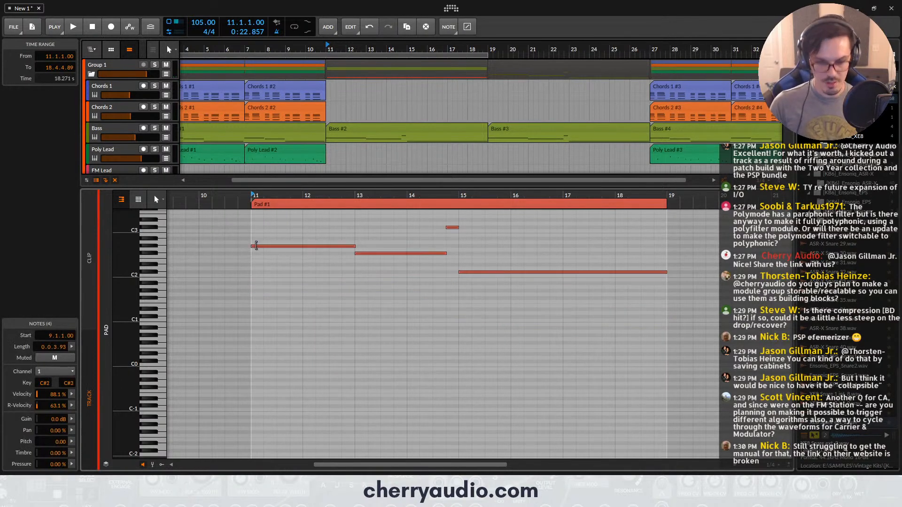
Duplicate all notes of the Pad clip at bar 11 one octave lower, keeping the originals, and play the layered result
key(shift+Down)
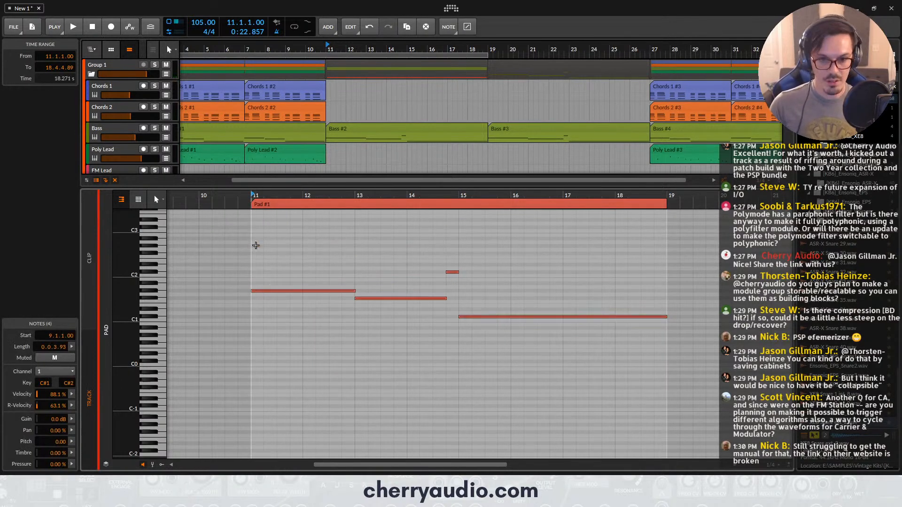
key(shift+Up)
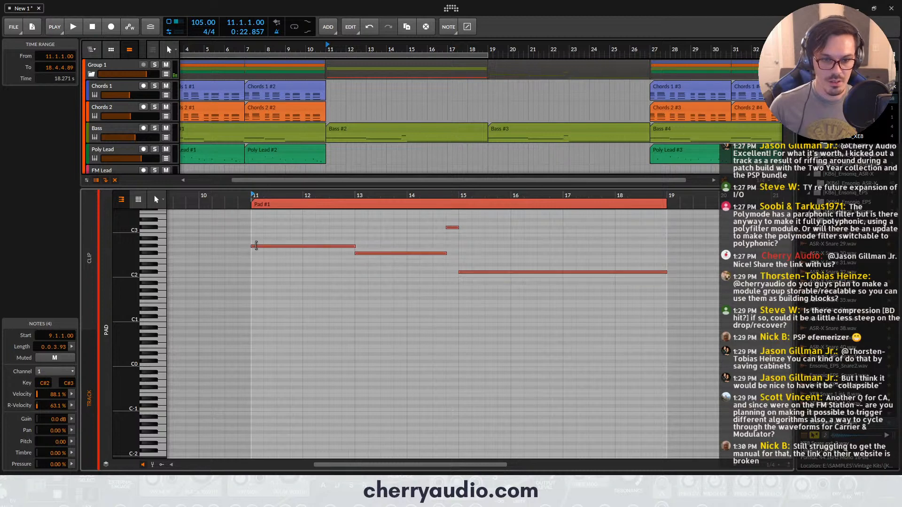
drag(258, 248, 262, 293)
key(space)
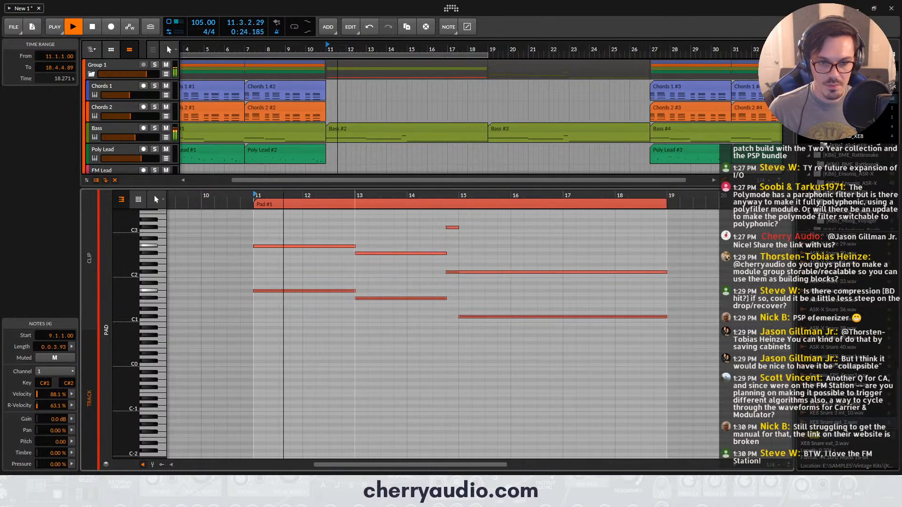
scroll(356, 270, up, 3)
key(space)
Add a two-bar B2 note at bar 11 and an A#2 note at bar 13 to the Pad clip
double_click(199, 267)
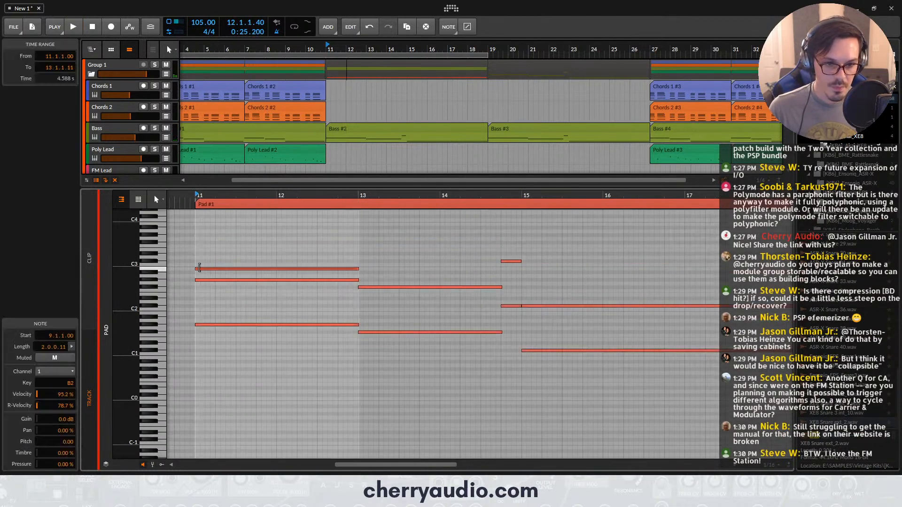
key(space)
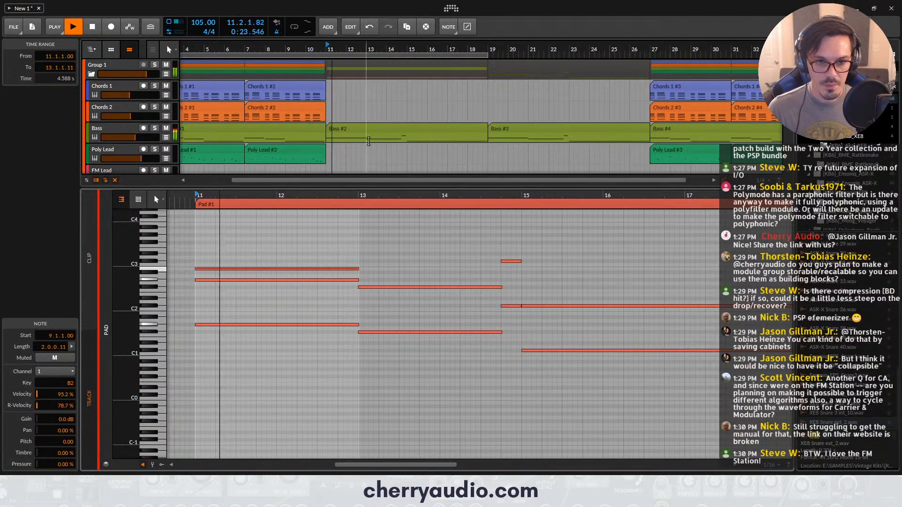
scroll(371, 130, down, 4)
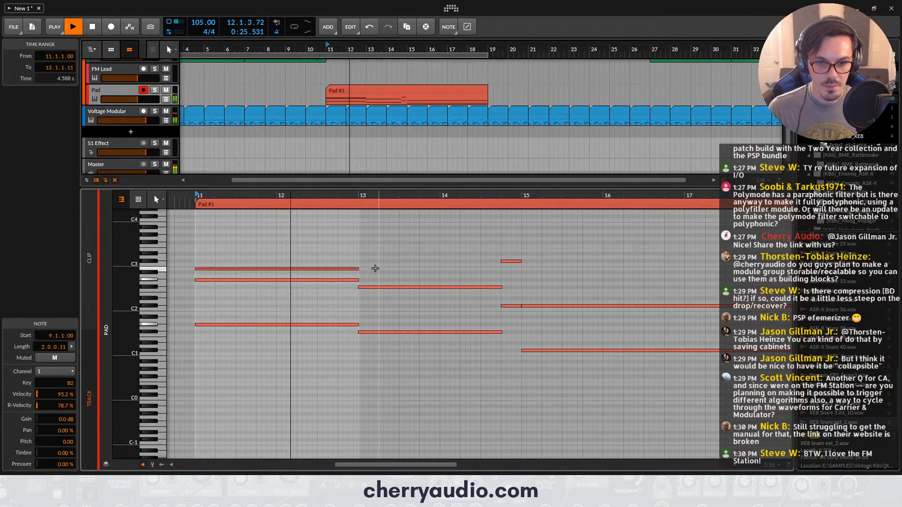
double_click(361, 271)
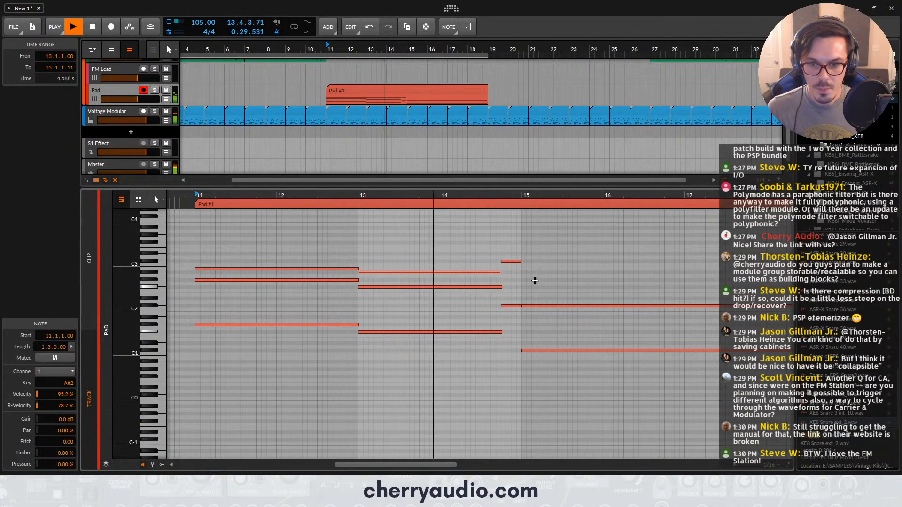
Add a G#2 note from bar 15 to 17, a B2 note from bar 17 to 19, and a C#3 note at bar 18
mouse_move(523, 280)
mouse_down()
mouse_move(655, 282)
mouse_move(577, 279)
mouse_up()
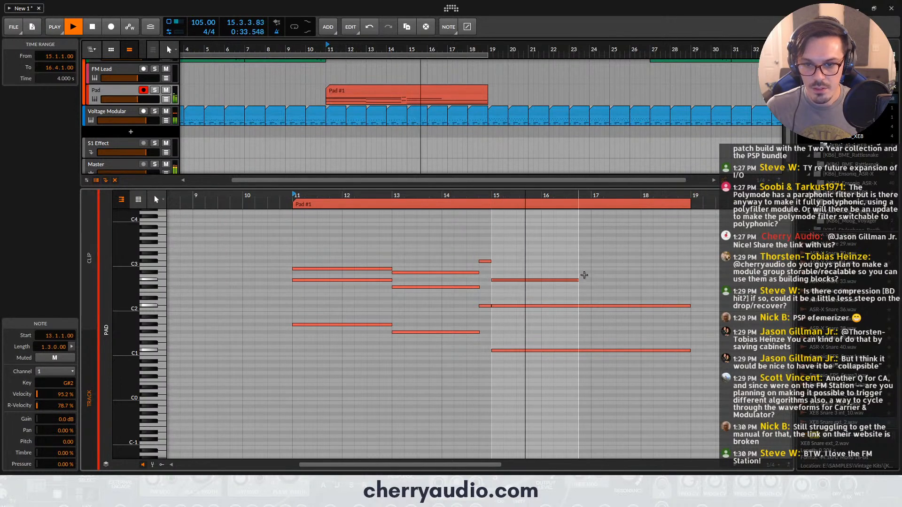
drag(579, 280, 598, 270)
key(space)
click(596, 271)
double_click(597, 272)
click(642, 261)
double_click(642, 262)
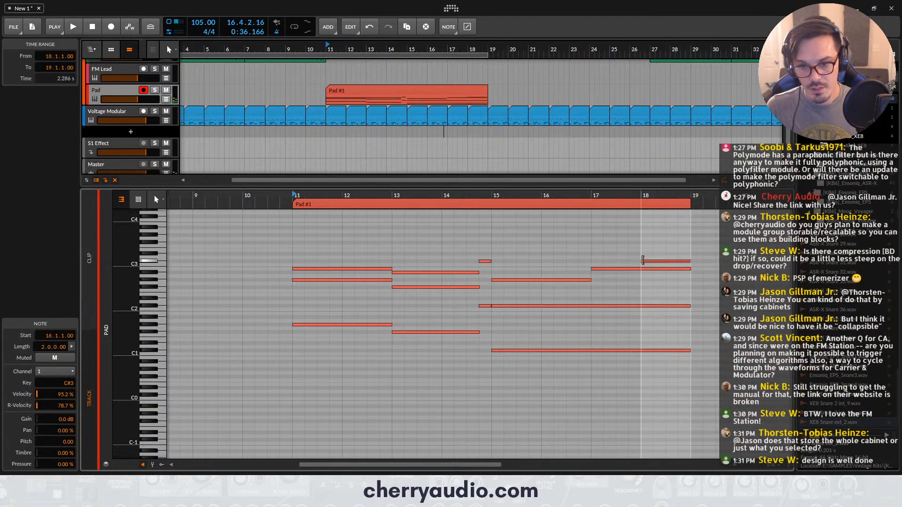
Play the Pad clip from bar 11 and duplicate it to bar 19, listening through into the copy
key(space)
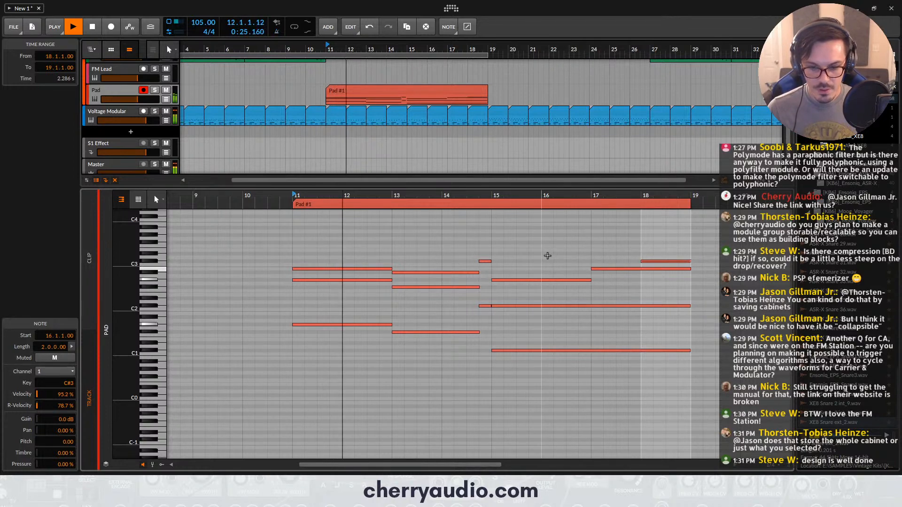
scroll(479, 273, up, 2)
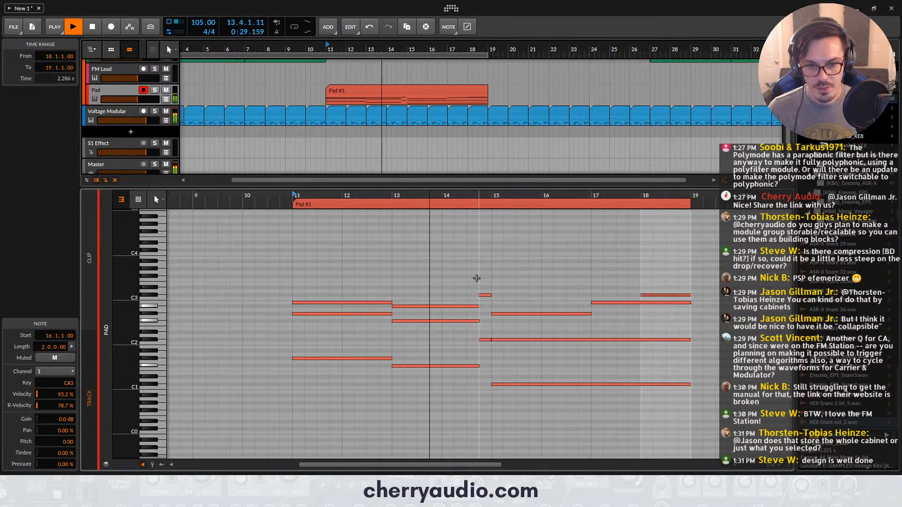
click(443, 100)
key(ctrl+d)
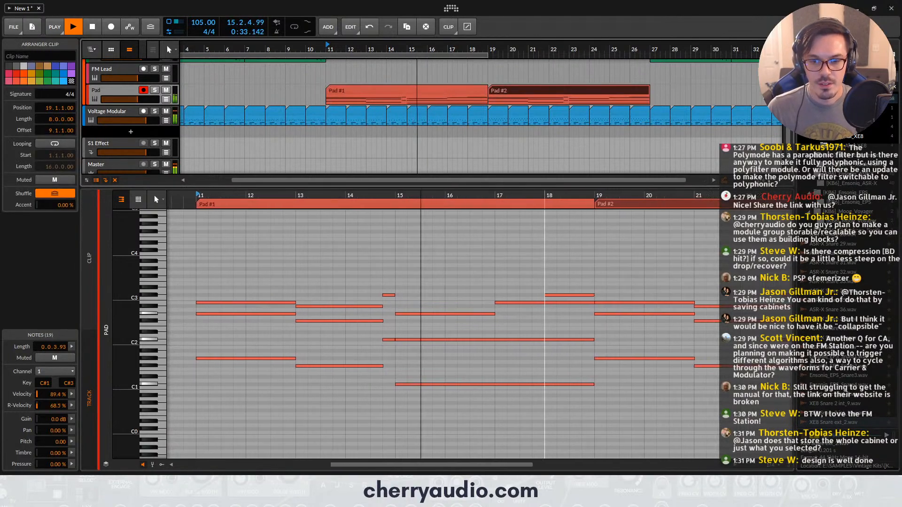
scroll(528, 256, down, 2)
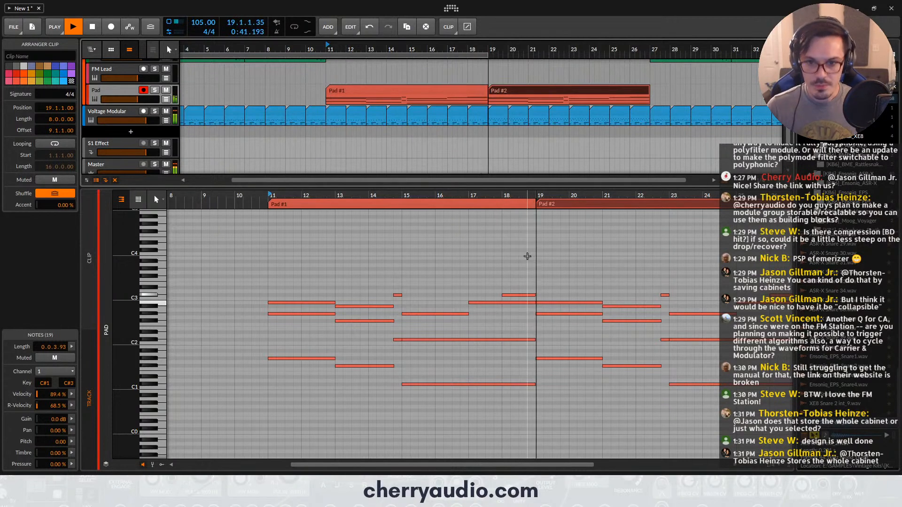
key(space)
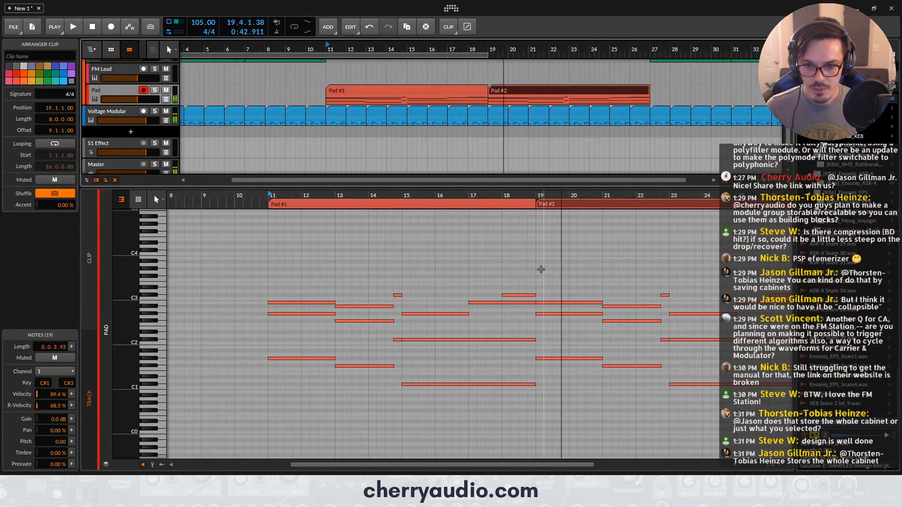
Add two-bar high notes to the second Pad clip: G#3 at bar 19, A#3 at bar 21 and G#3 at bar 23
double_click(540, 269)
click(541, 269)
scroll(388, 275, right, 5)
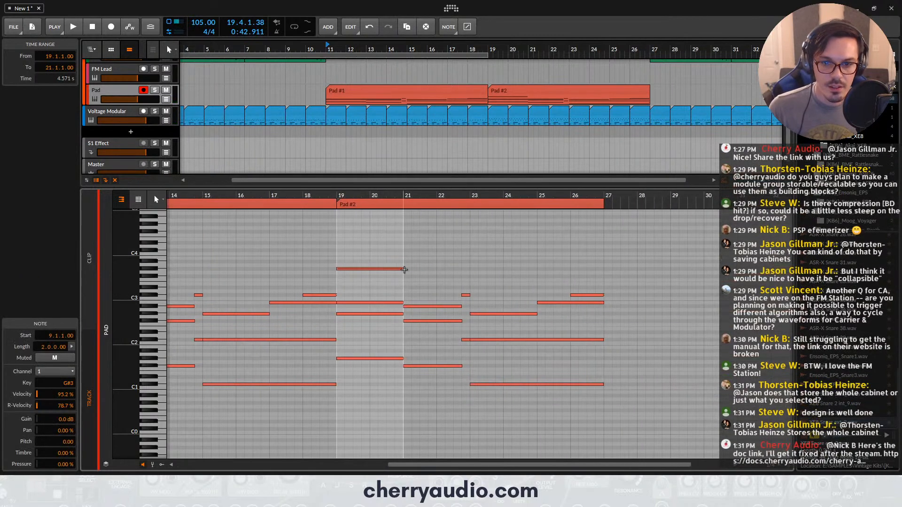
double_click(407, 262)
double_click(475, 269)
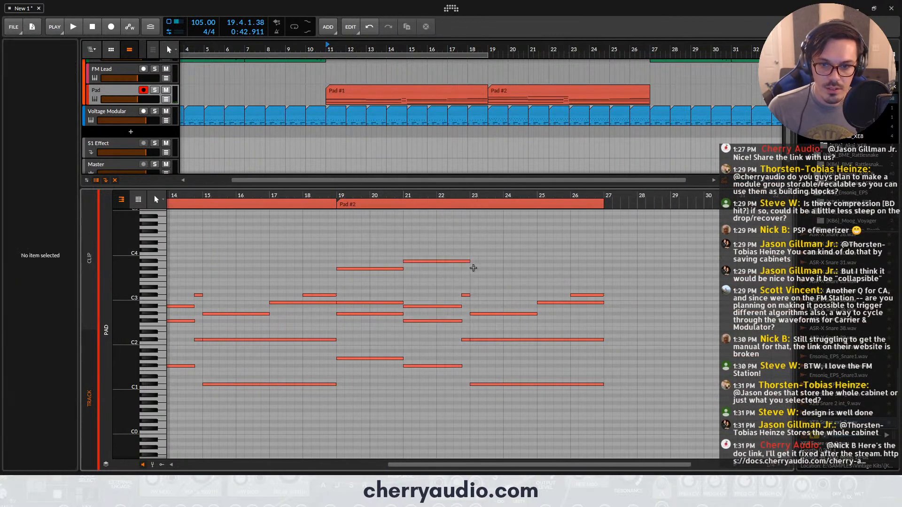
Finish the second Pad clip's high line with a one-bar B3 at bar 25 and one-bar A#3 and C#4 notes at bar 26
double_click(544, 254)
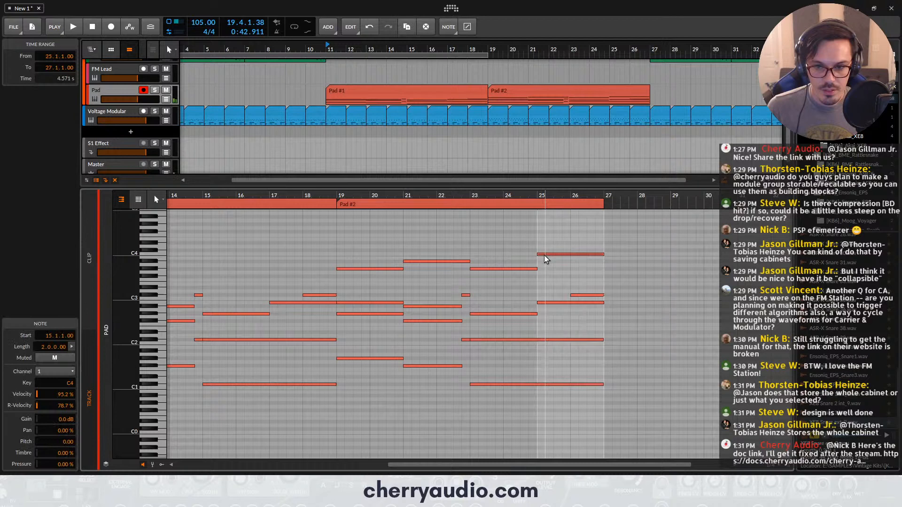
double_click(574, 263)
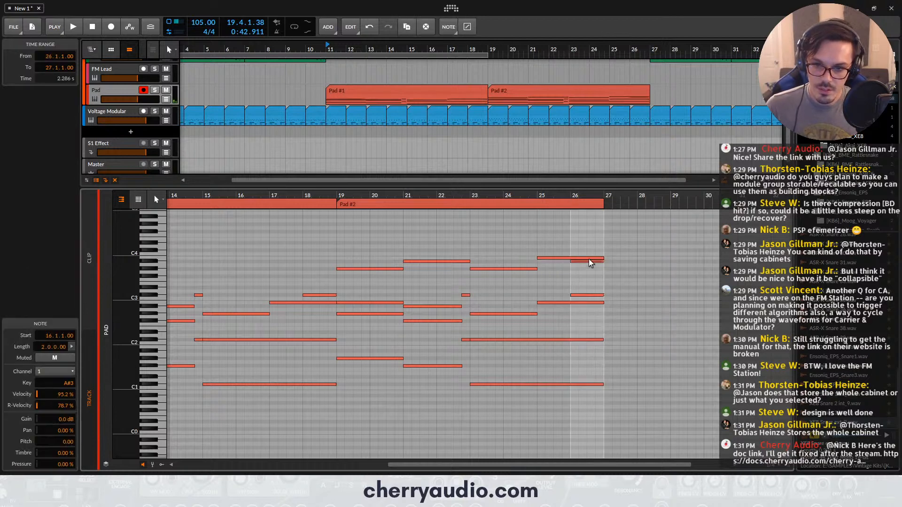
drag(602, 256, 571, 256)
double_click(576, 244)
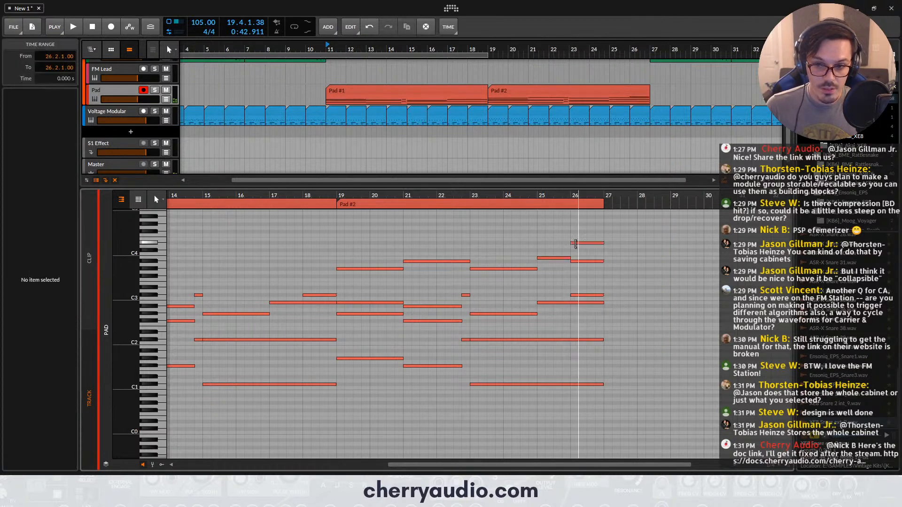
drag(503, 195, 519, 212)
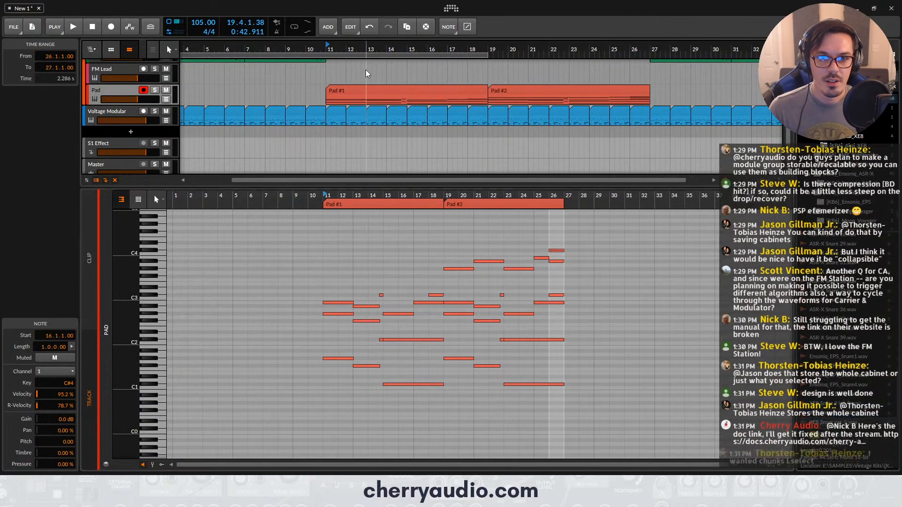
Save the project to the Desktop as "synthwave voltage"
key(ctrl+s)
click(36, 80)
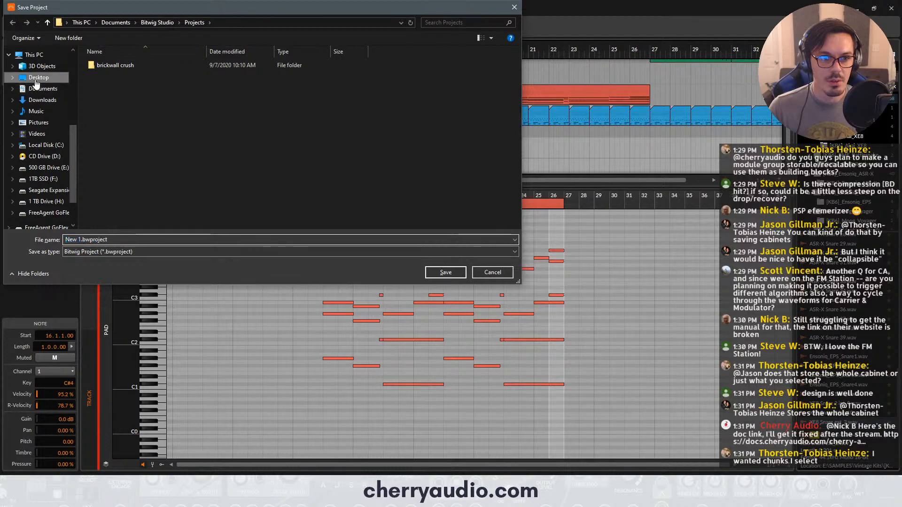
click(123, 239)
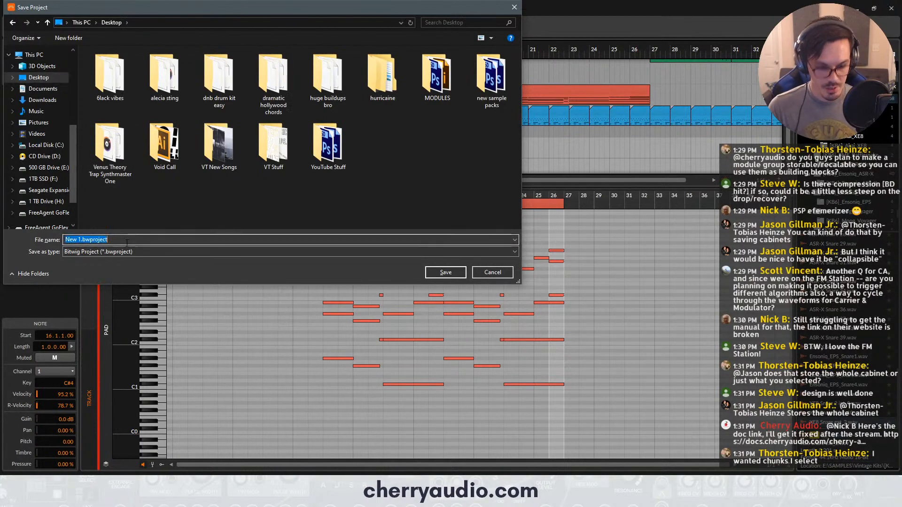
text(synthe)
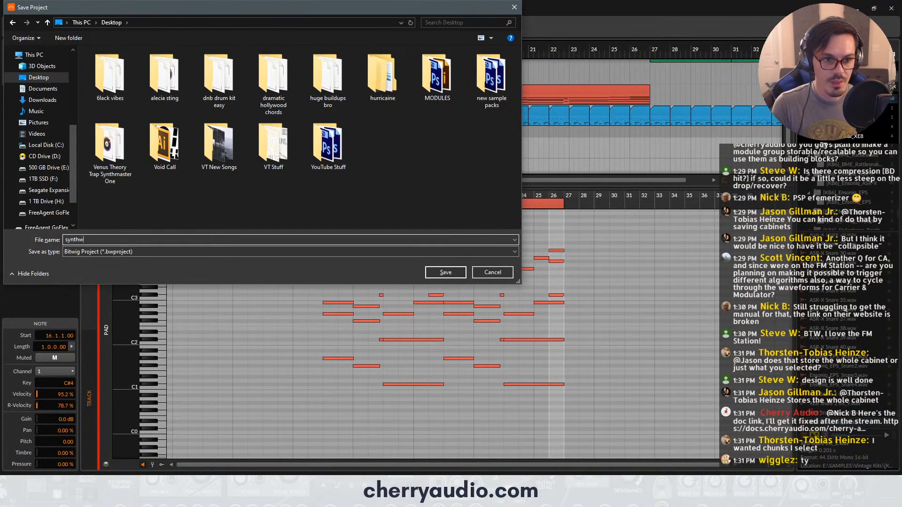
text(ave voltage)
key(Return)
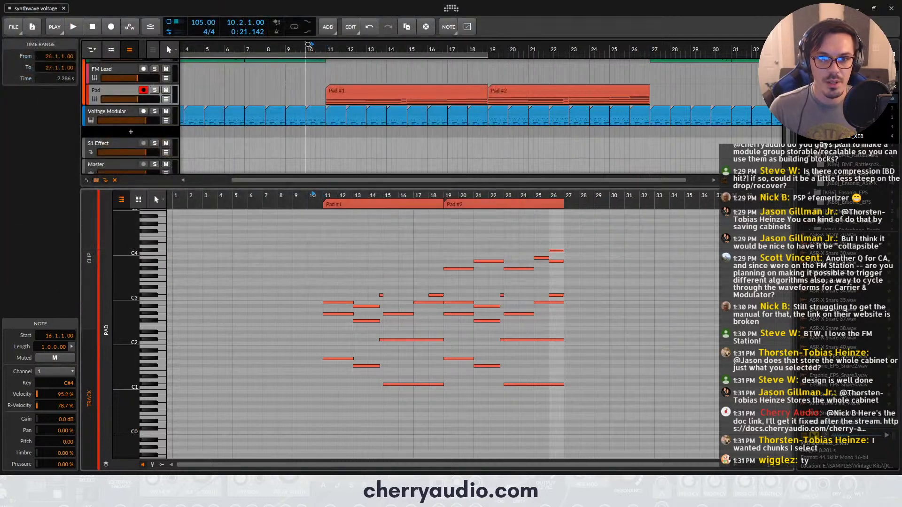
Play the arrangement from bar 10 and follow both Pad clips in the note editor
key(space)
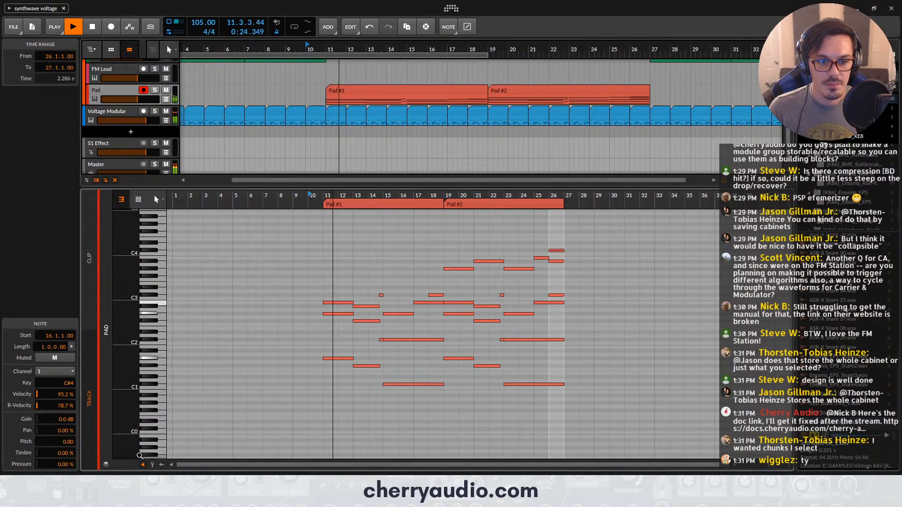
scroll(363, 352, up, 4)
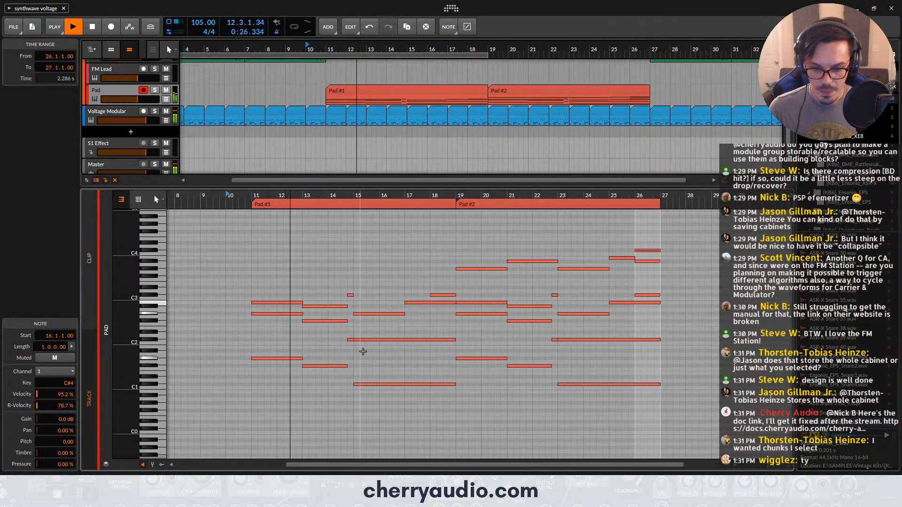
scroll(363, 351, up, 4)
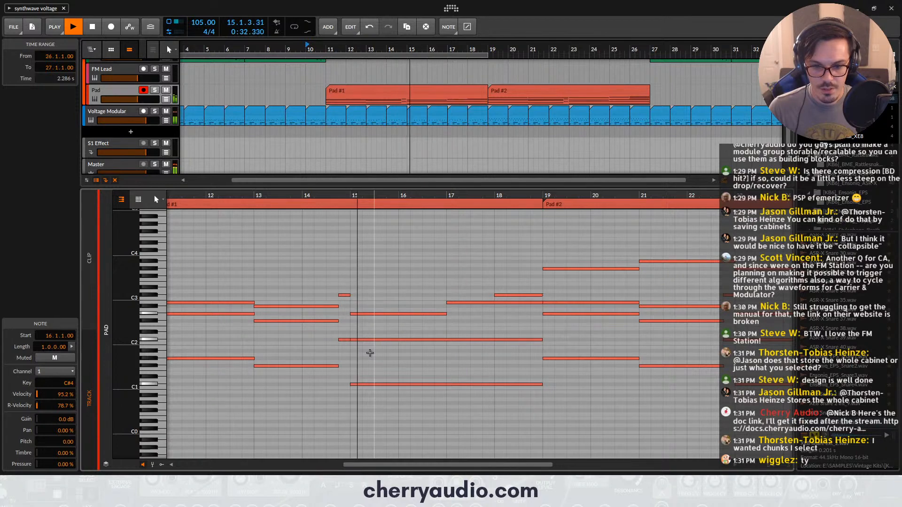
scroll(447, 343, down, 3)
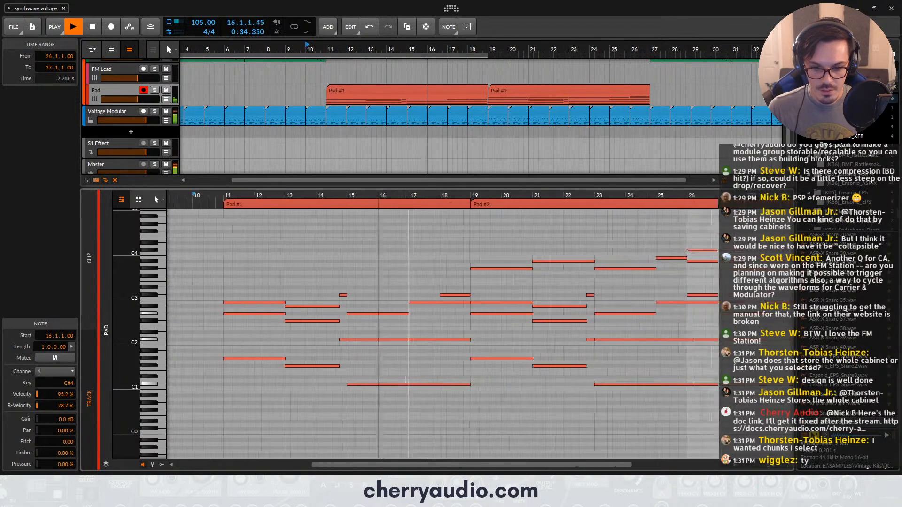
scroll(356, 339, down, 3)
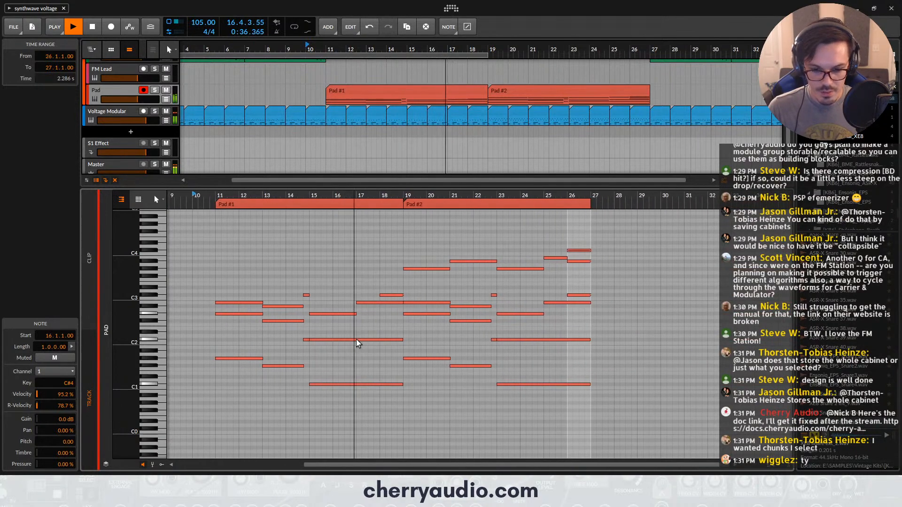
scroll(422, 322, up, 4)
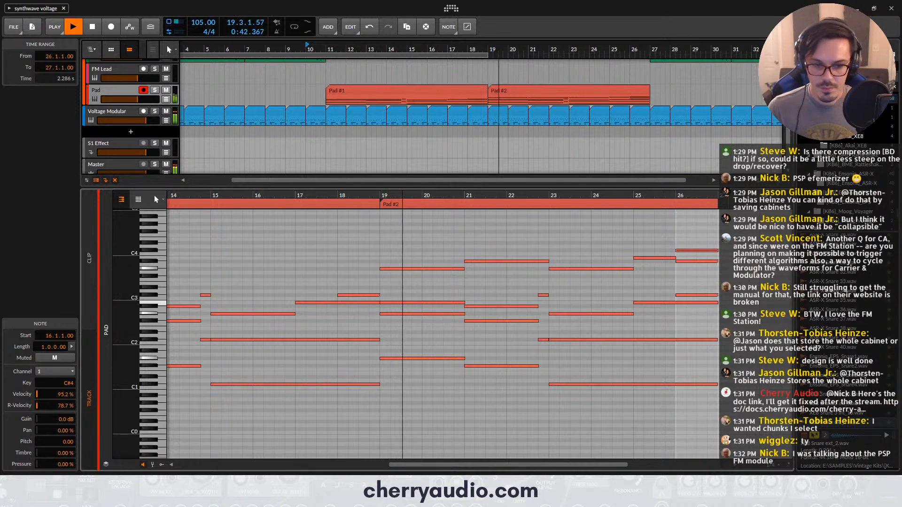
Close the note editor and raise the Synthvoice filter cutoff in the Bass track's Voltage Modular to about 503 Hz during playback
key(e)
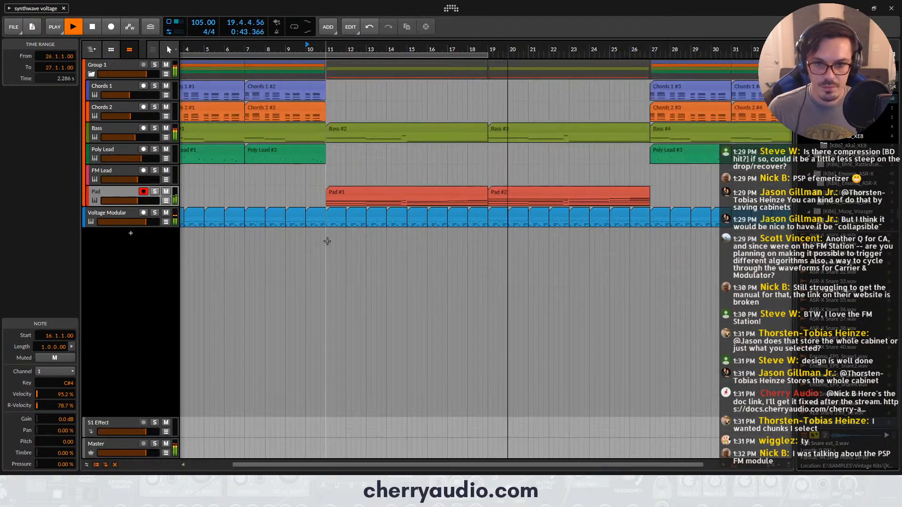
click(124, 129)
click(72, 136)
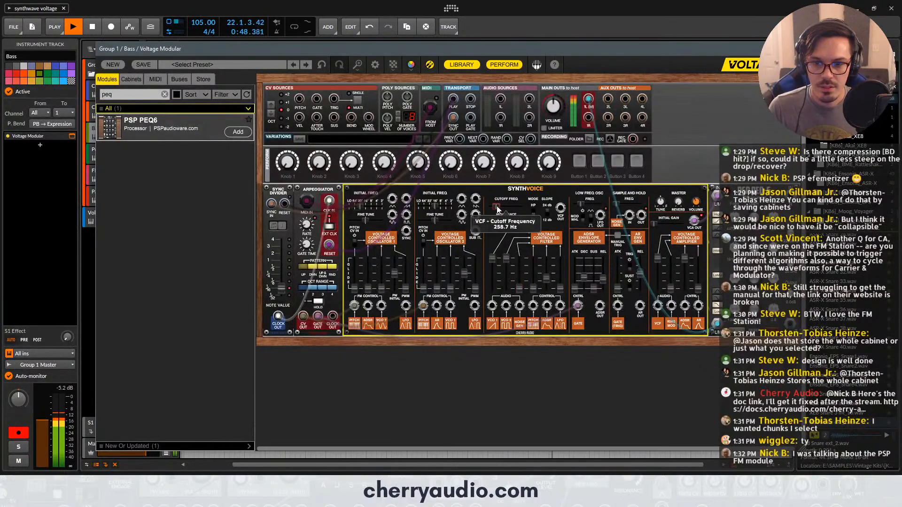
drag(497, 205, 498, 206)
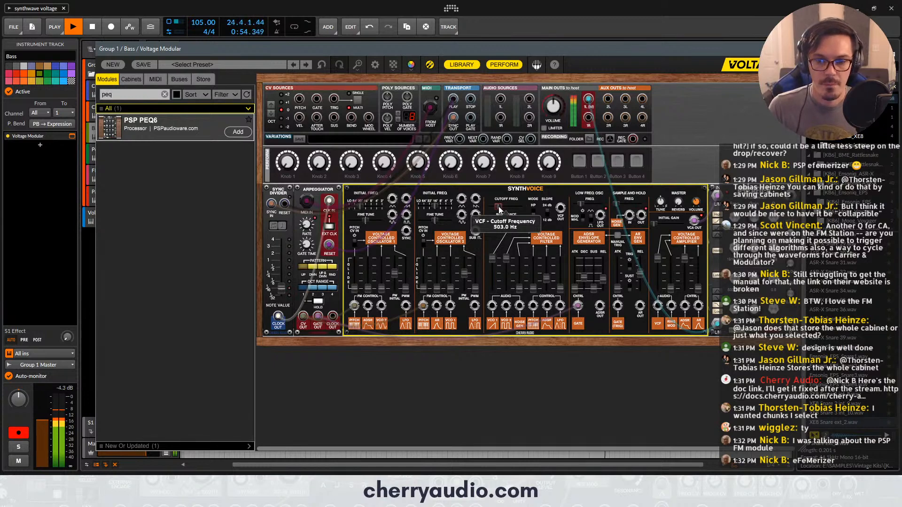
key(Escape)
scroll(418, 175, down, 4)
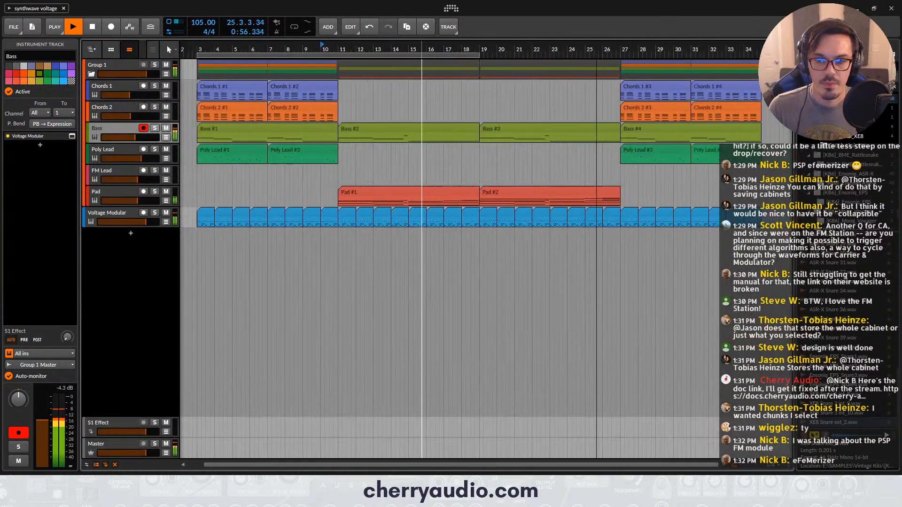
key(space)
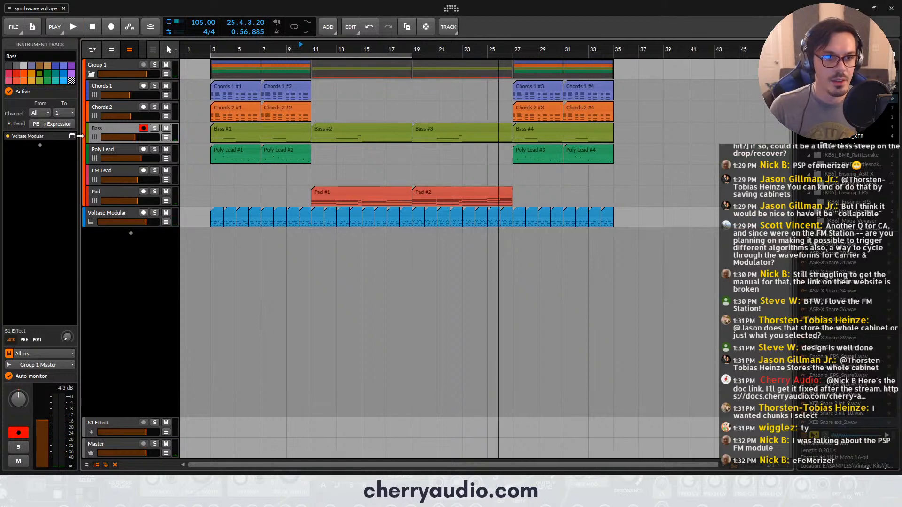
Open the Bass track's Voltage Modular and assign the Synthvoice VCF cutoff frequency to performance Knob 1
click(73, 137)
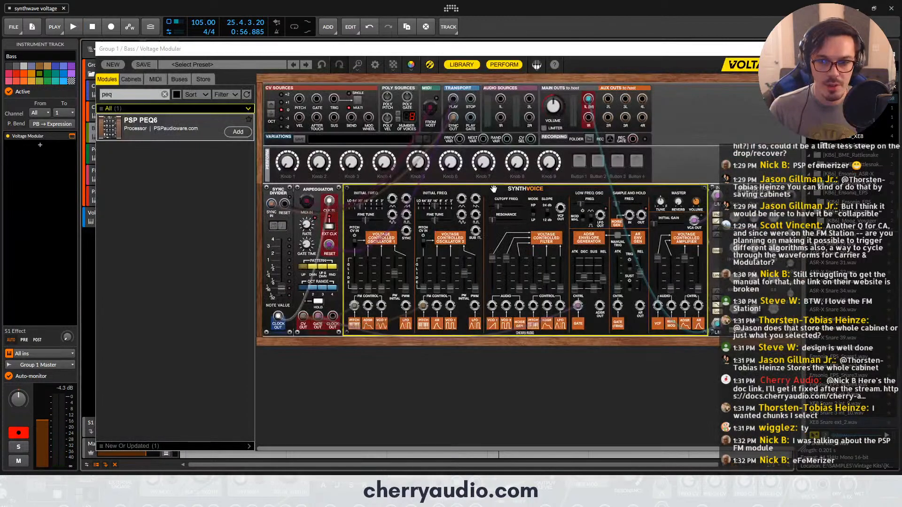
mouse_move(501, 209)
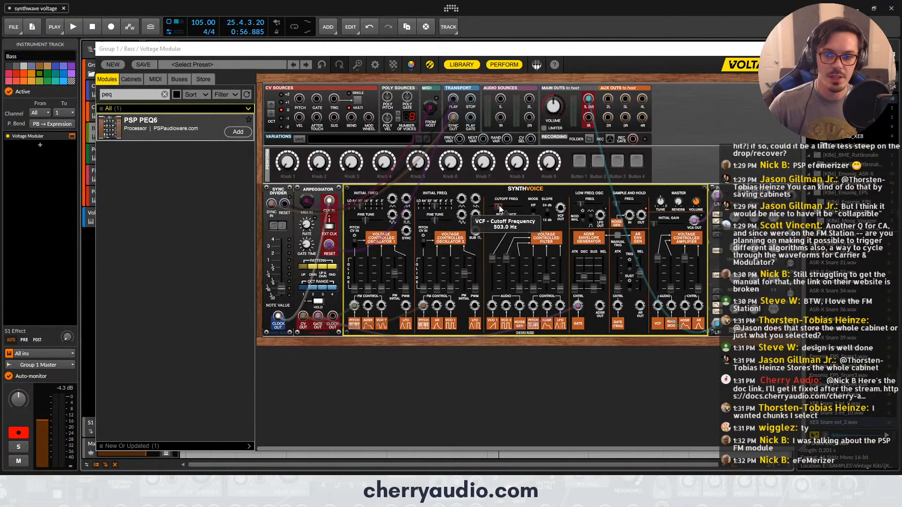
right_click(500, 209)
mouse_move(470, 257)
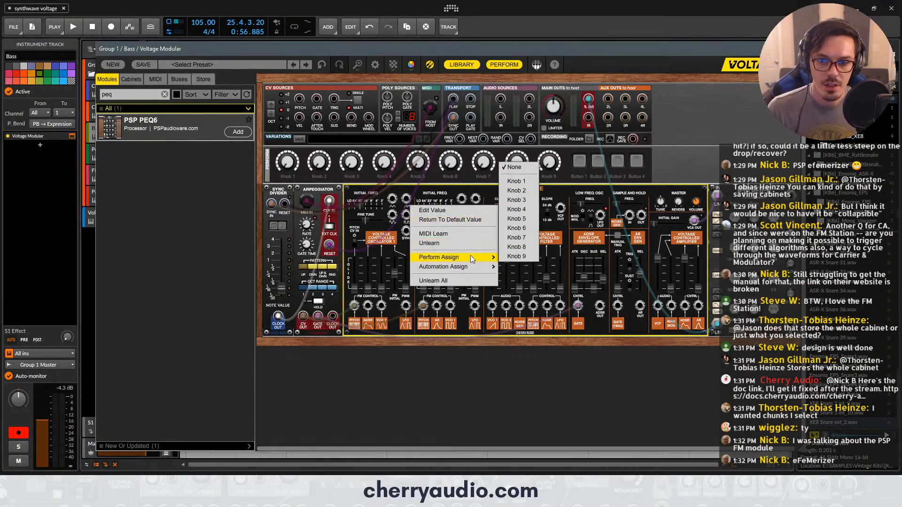
click(520, 183)
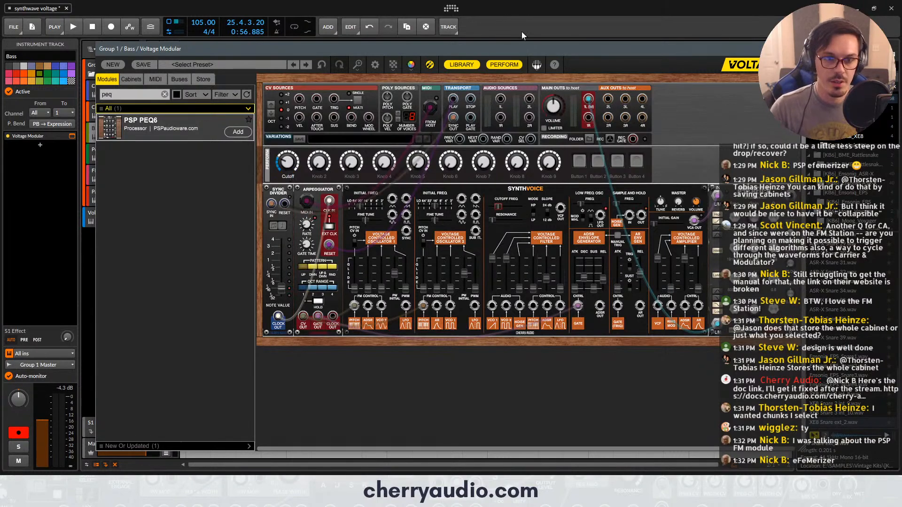
Assign the Cutoff performance knob to automation parameter 1 and name the parameter "Cutoff Knob"
right_click(284, 168)
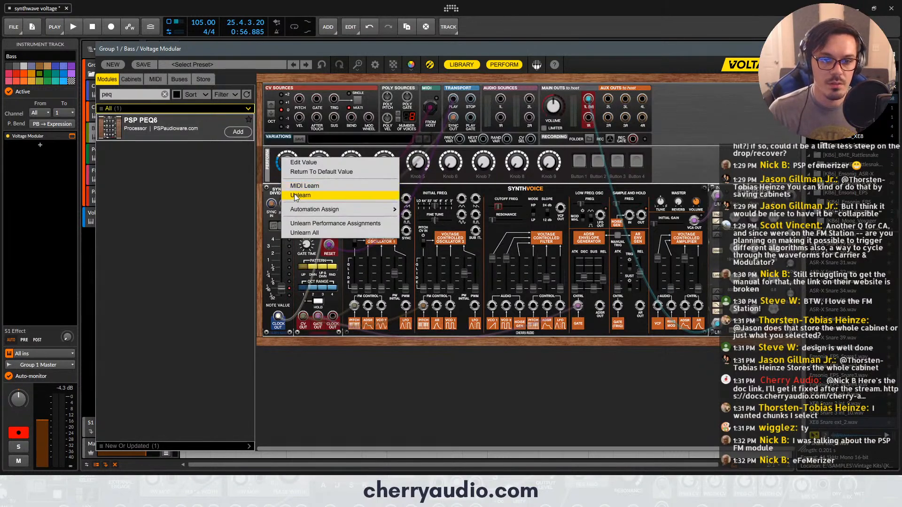
mouse_move(319, 211)
click(417, 112)
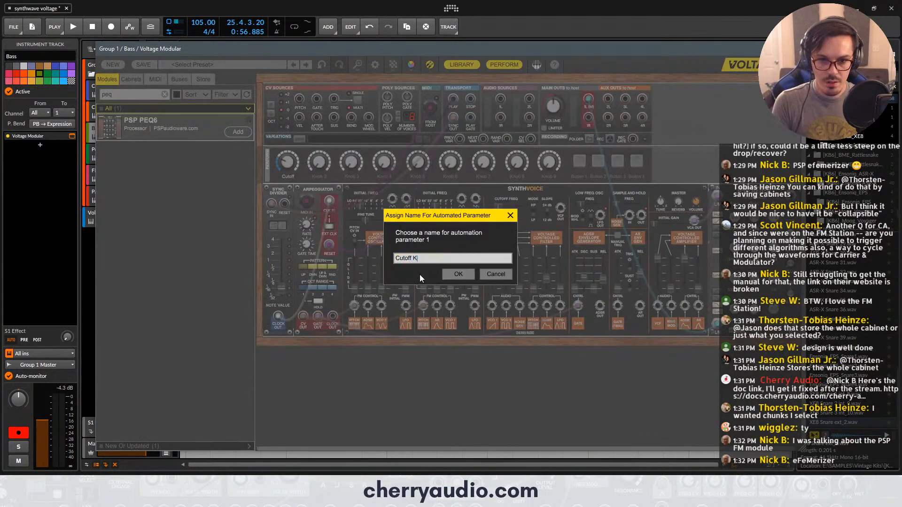
text(Cutoff K)
key(Return)
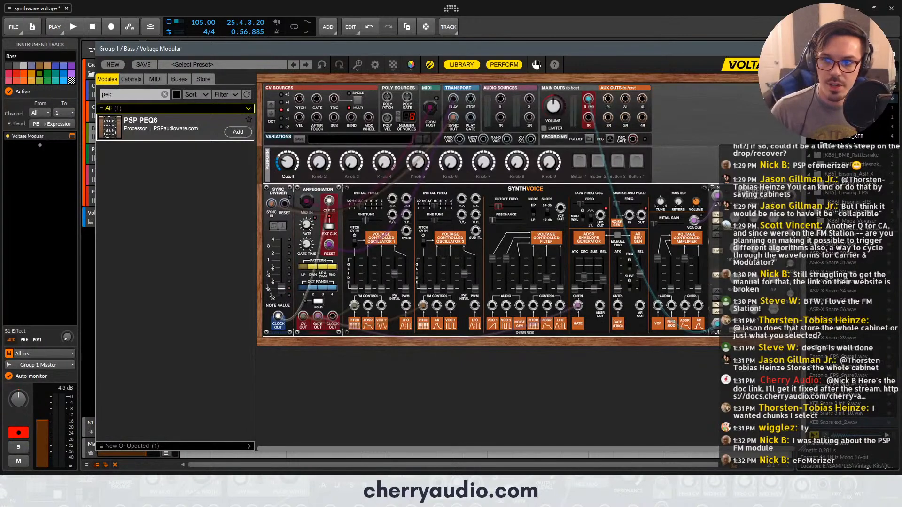
Close the plugin window and show the Bass track's automation lane for Voltage Modular parameter 1 (Cutoff Knob)
click(796, 49)
click(165, 137)
click(125, 155)
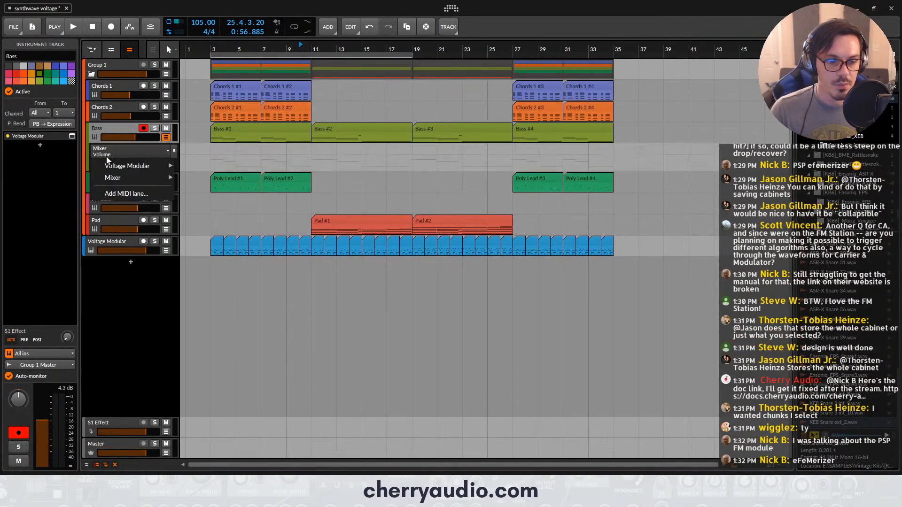
mouse_move(170, 166)
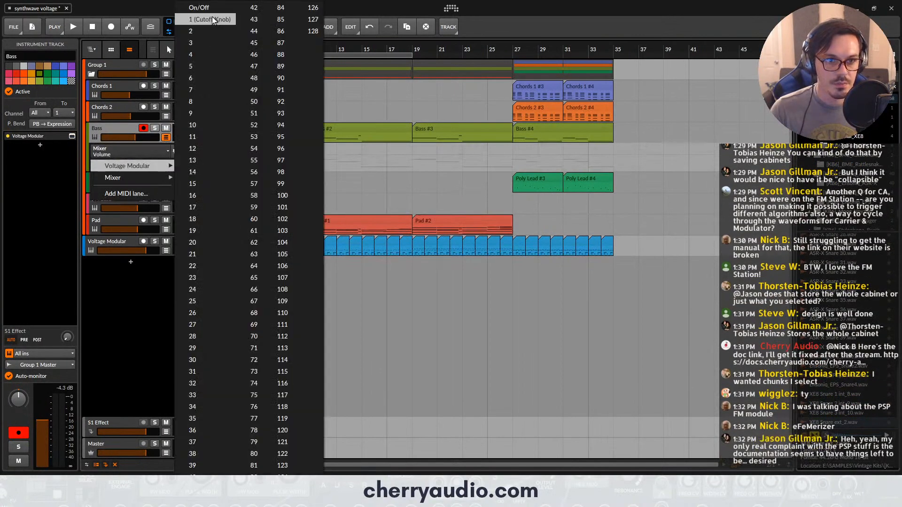
click(207, 65)
Draw a Cutoff Knob automation ramp from 27.2% at bar 11 to 58.2% at bar 15 and start playback
click(305, 161)
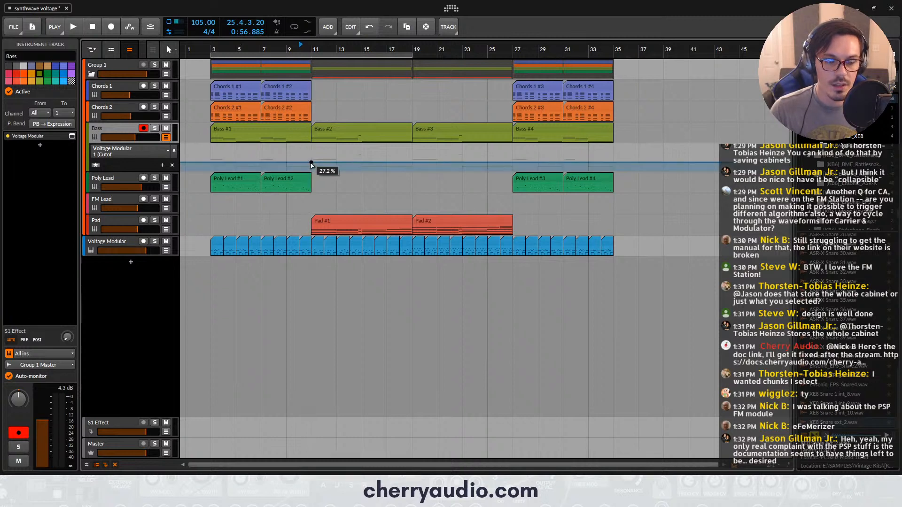
drag(311, 163, 369, 155)
key(space)
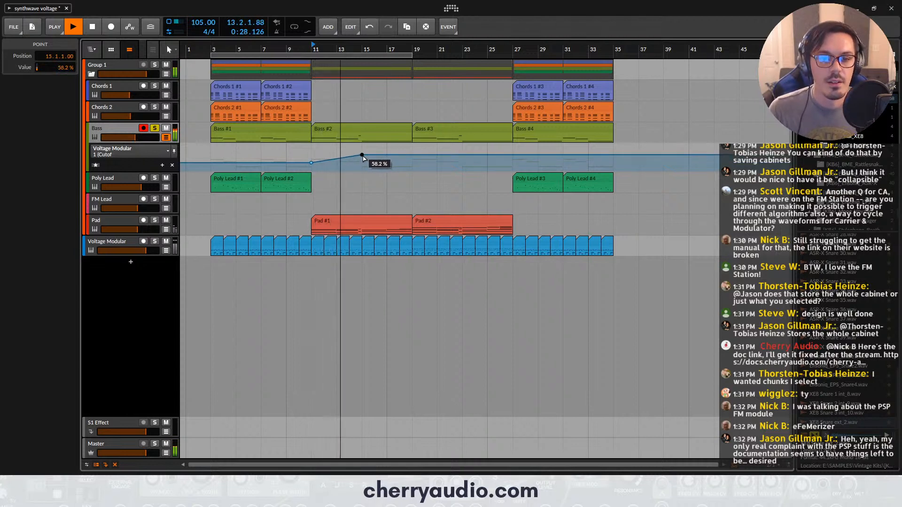
Copy the two-point cutoff ramp and paste it at bars 15, 19, 23 and 27 of the Bass automation lane
drag(368, 149, 303, 166)
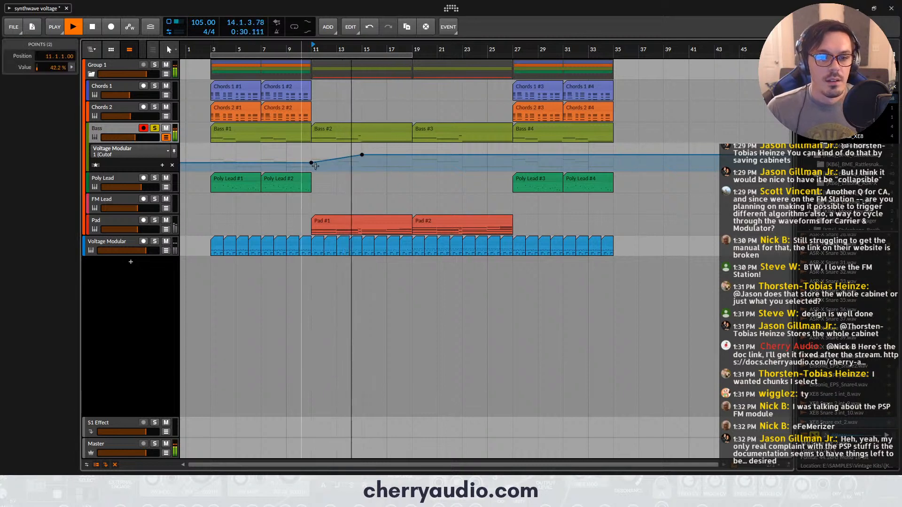
key(ctrl+c)
click(361, 163)
key(ctrl+v)
click(411, 166)
key(ctrl+v)
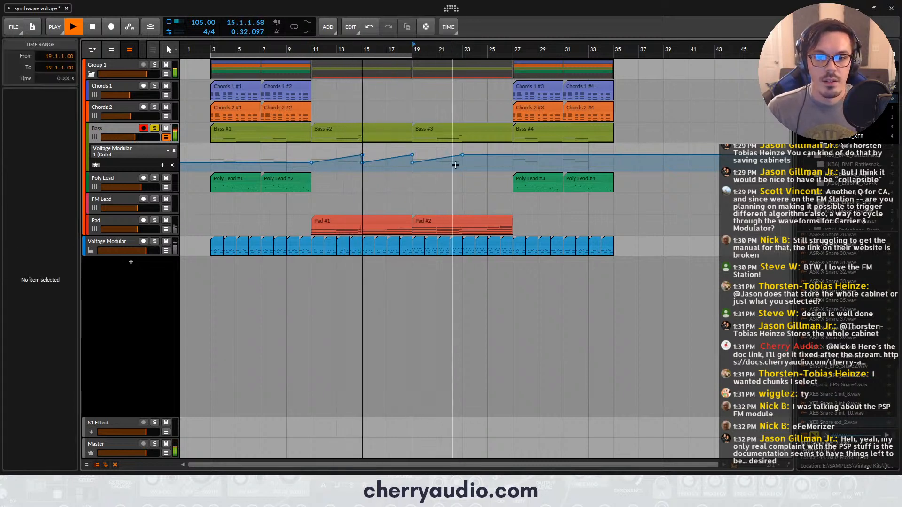
click(463, 167)
key(ctrl+v)
click(512, 166)
key(ctrl+v)
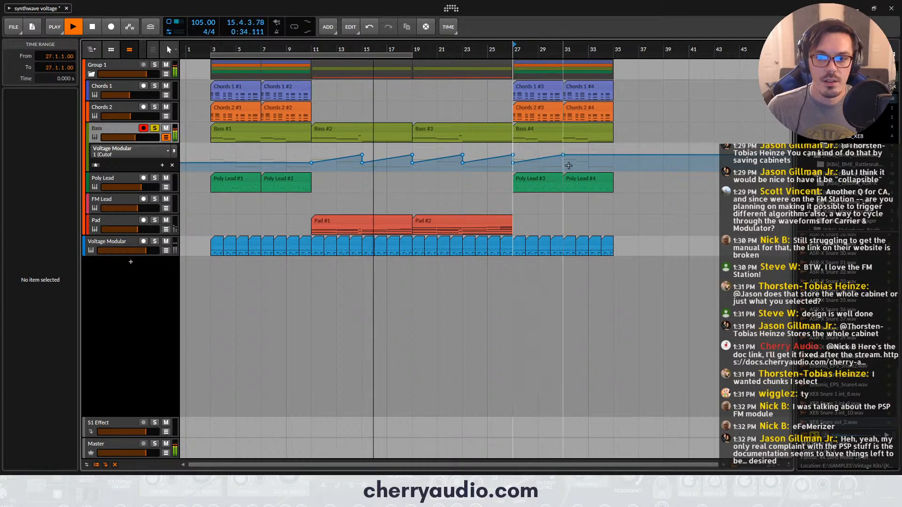
Paste the cutoff ramp at bars 31, 3 and 7 so the rises span the whole bass part
click(564, 165)
key(ctrl+v)
click(213, 167)
key(ctrl+v)
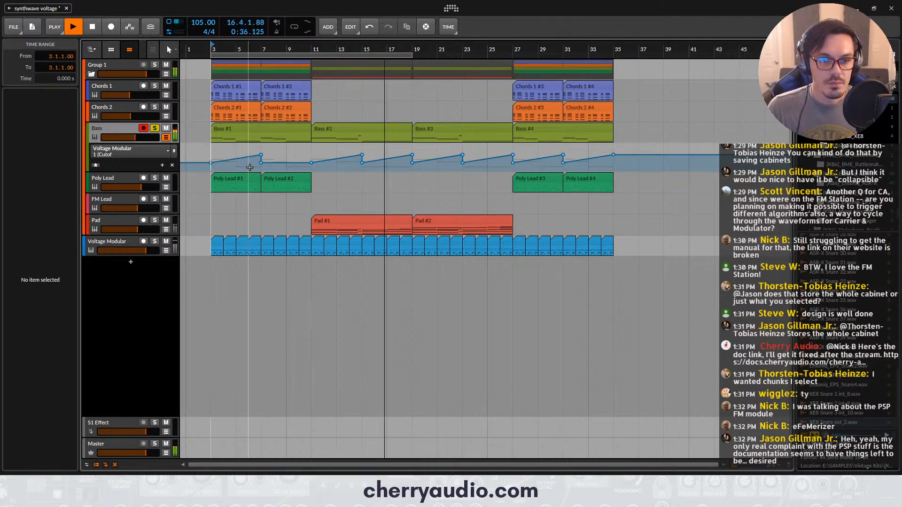
click(262, 167)
key(ctrl+v)
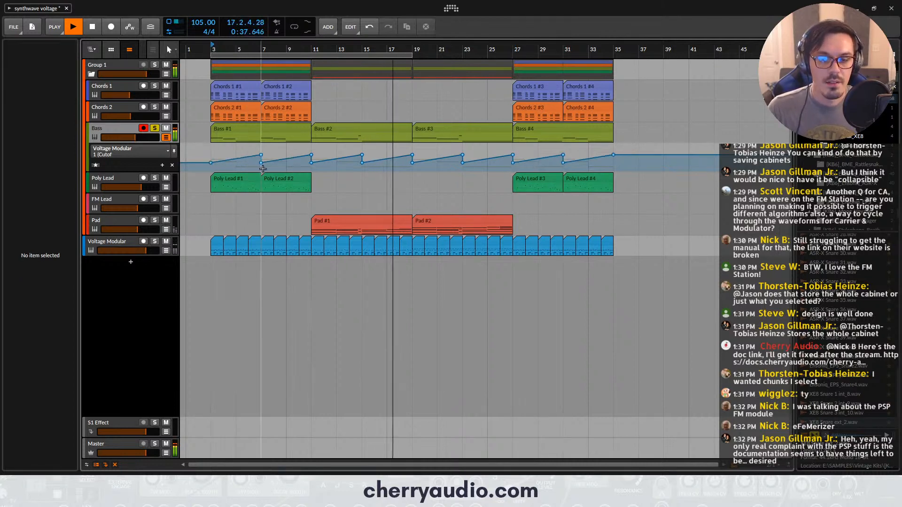
Unsolo Bass, set the Pad volume to about -4.0 dB and the Bass volume to about -10.5 dB, showing all Bass automation lanes
click(155, 129)
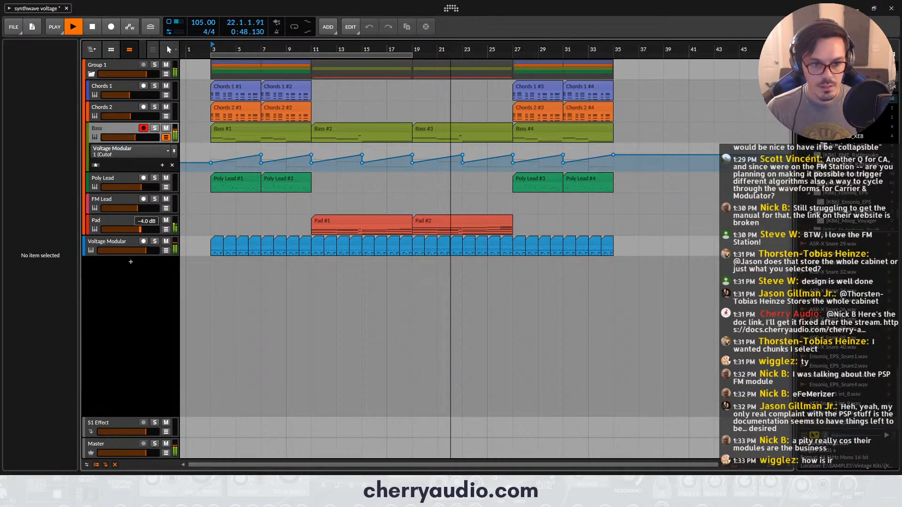
click(134, 138)
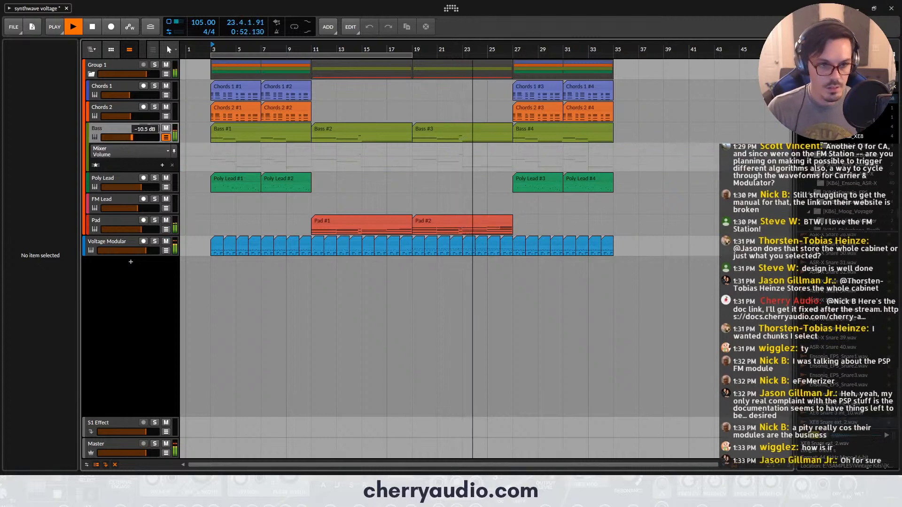
drag(133, 137, 132, 138)
click(97, 166)
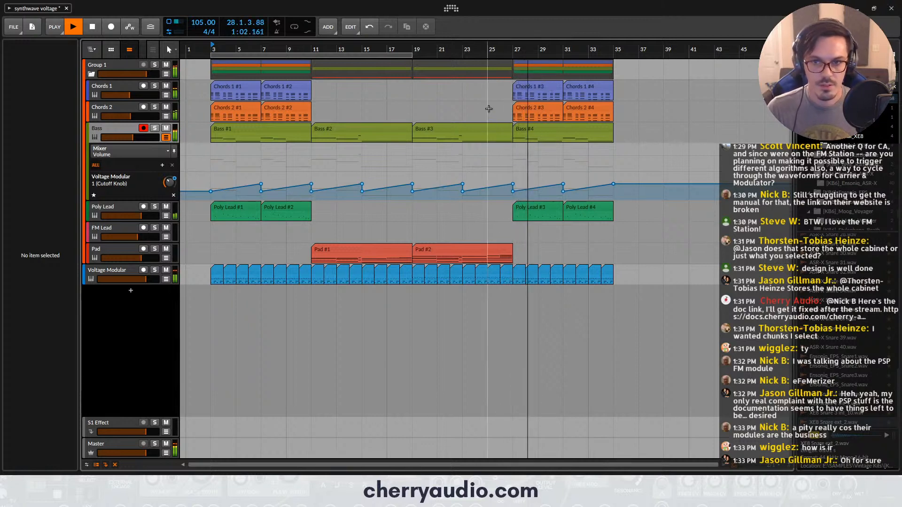
Raise the Chords 2 track's volume slightly, then save the project with playback stopped
drag(129, 116, 132, 116)
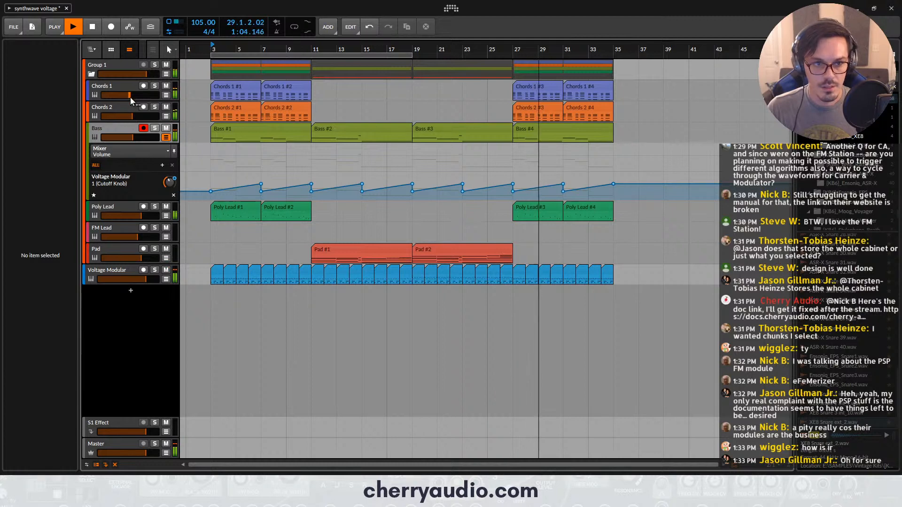
key(space)
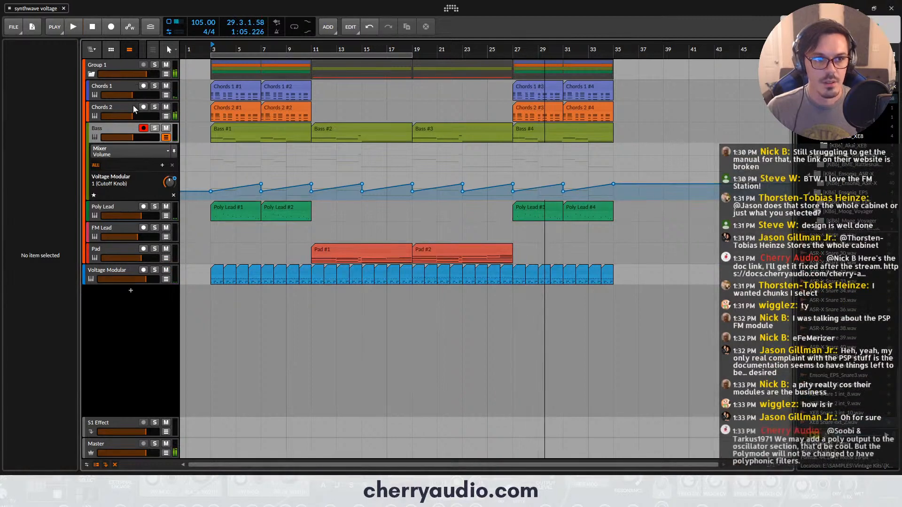
click(130, 107)
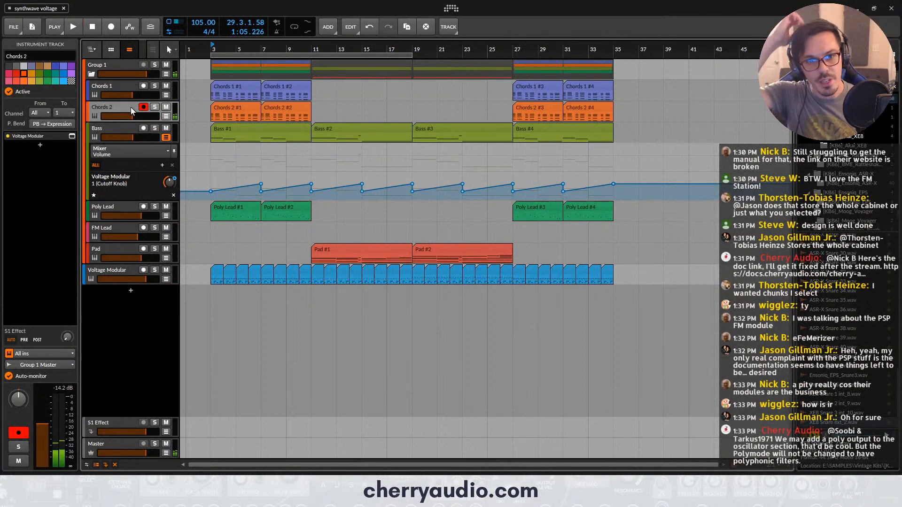
Record a trial FM Lead take from bar 9 to about bar 15 and delete the clip
click(118, 229)
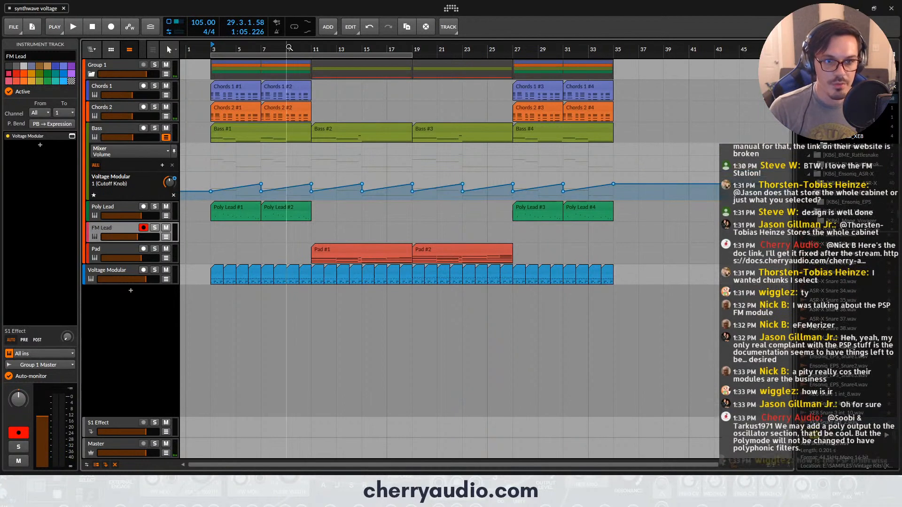
click(288, 47)
click(264, 47)
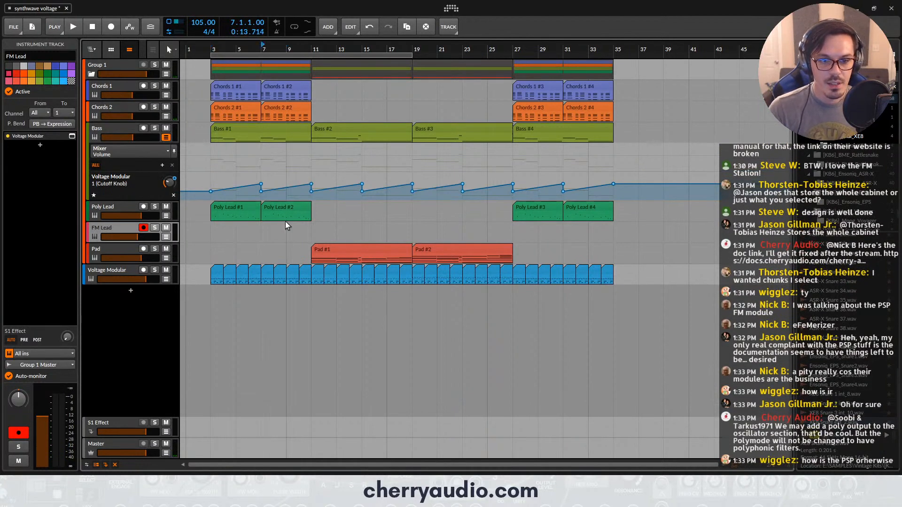
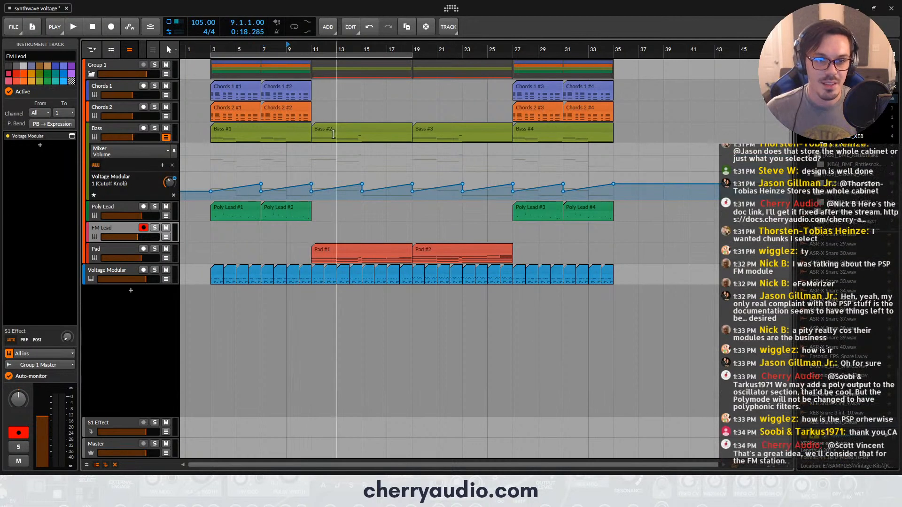
scroll(310, 48, up, 3)
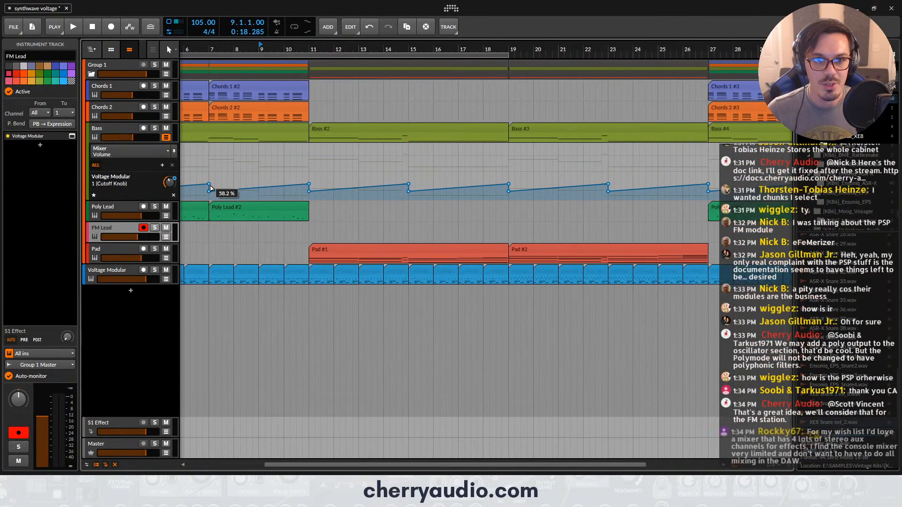
key(r)
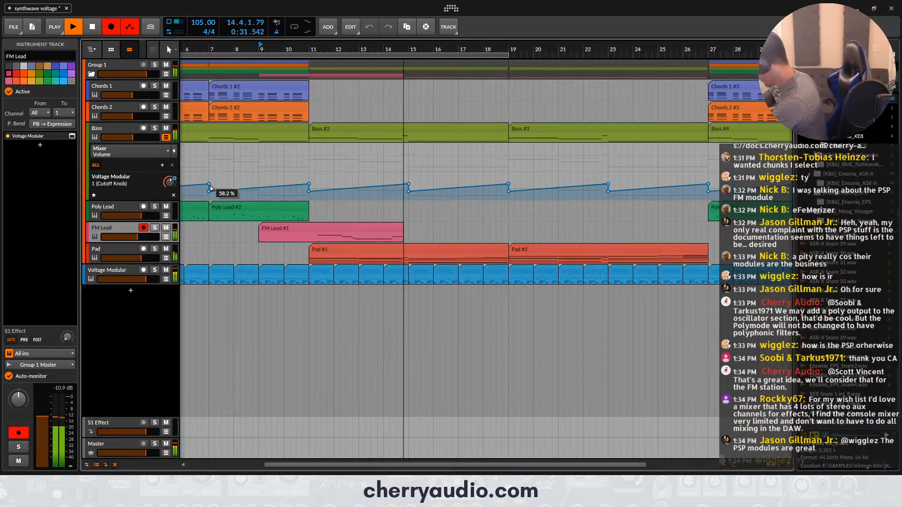
key(space)
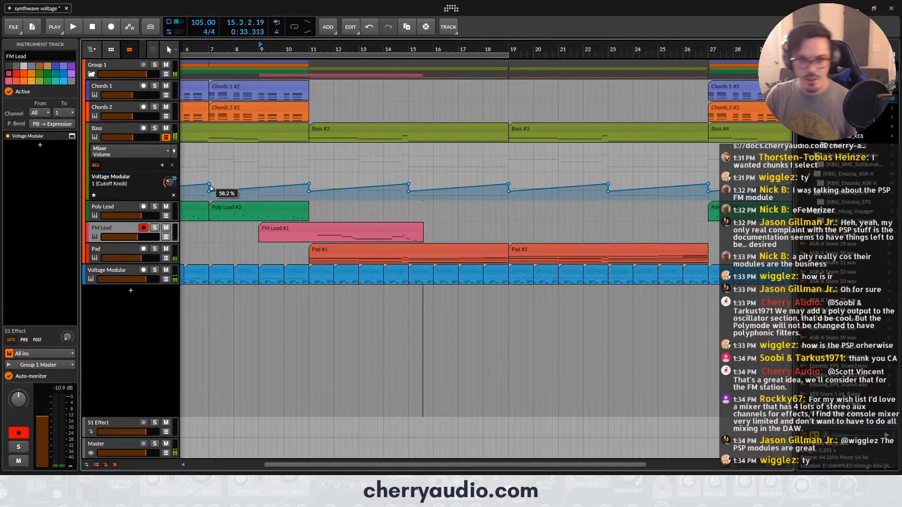
click(283, 229)
key(Delete)
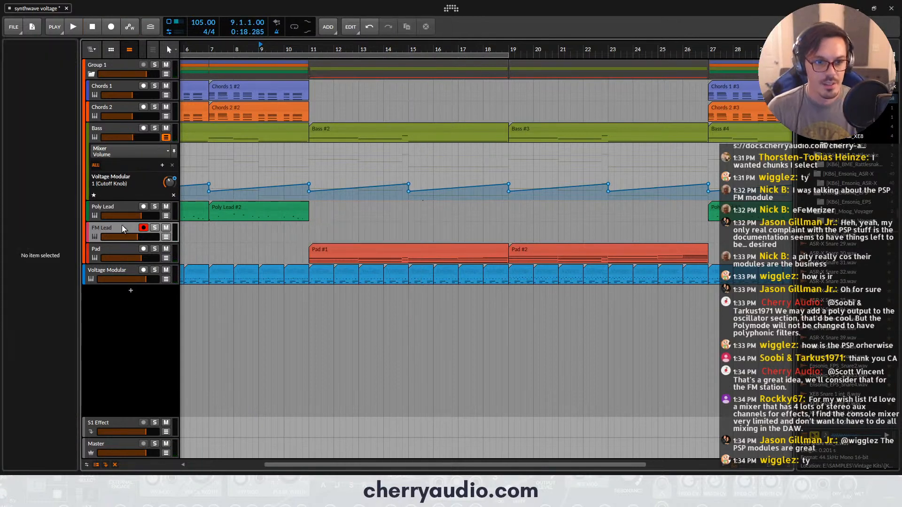
Open the FM Lead track's Voltage Modular and reshape the first EG Station envelope with long decay, no sustain and a medium release
click(122, 226)
click(71, 137)
scroll(672, 292, down, 2)
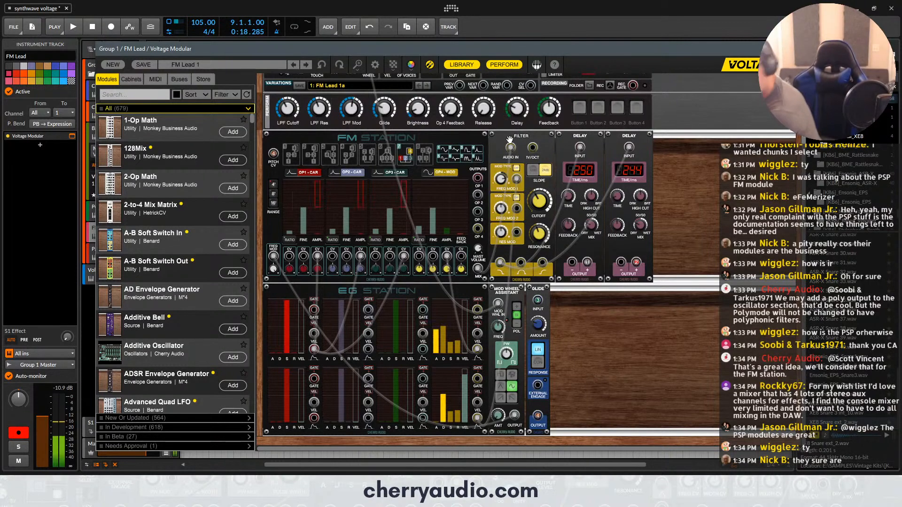
click(289, 336)
mouse_move(289, 337)
mouse_down()
mouse_move(285, 355)
mouse_move(280, 312)
mouse_move(298, 327)
mouse_up()
click(295, 331)
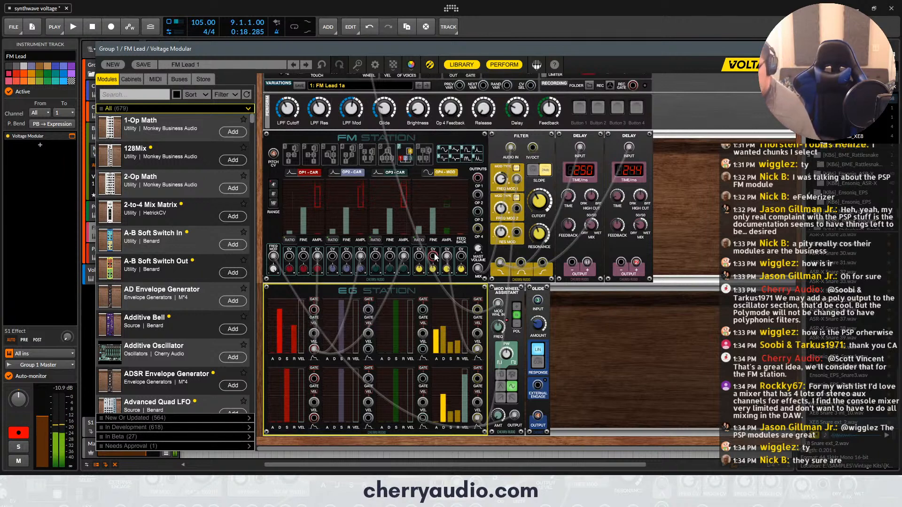
Adjust the High Cut on the FM Lead patch's Delay modules and close the patch window
click(333, 173)
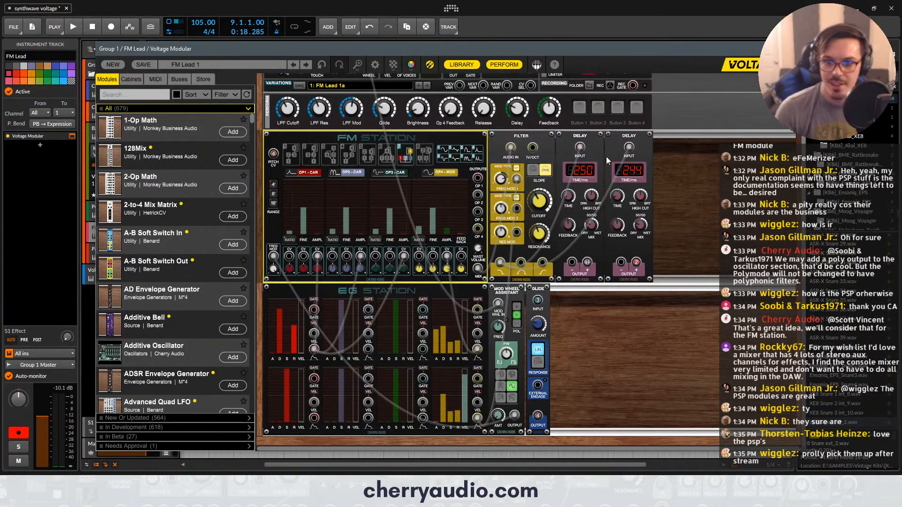
drag(593, 202, 594, 217)
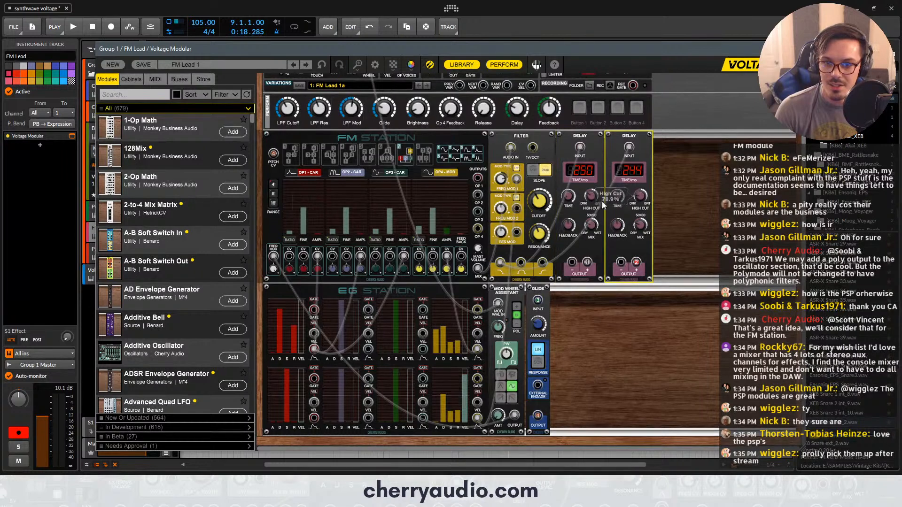
mouse_move(637, 201)
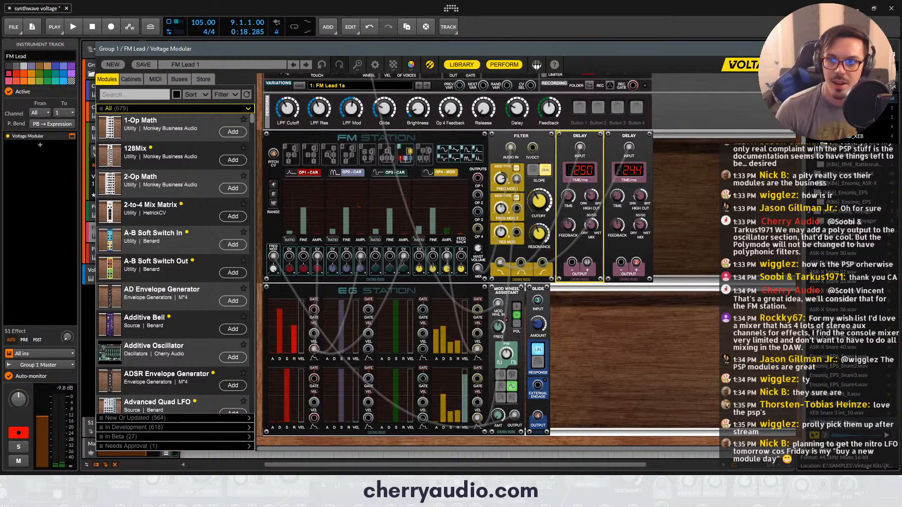
key(Escape)
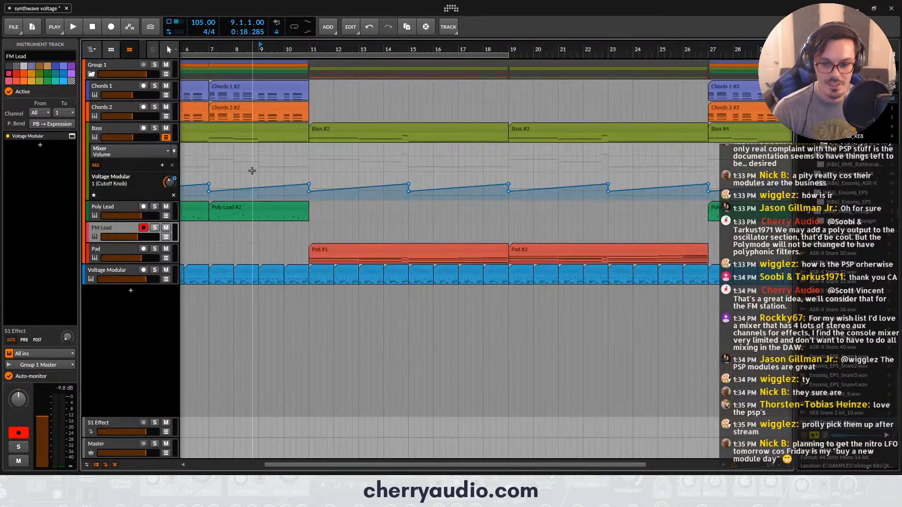
Record a trial FM Lead take from bar 9 to about bar 19 and undo it
key(space)
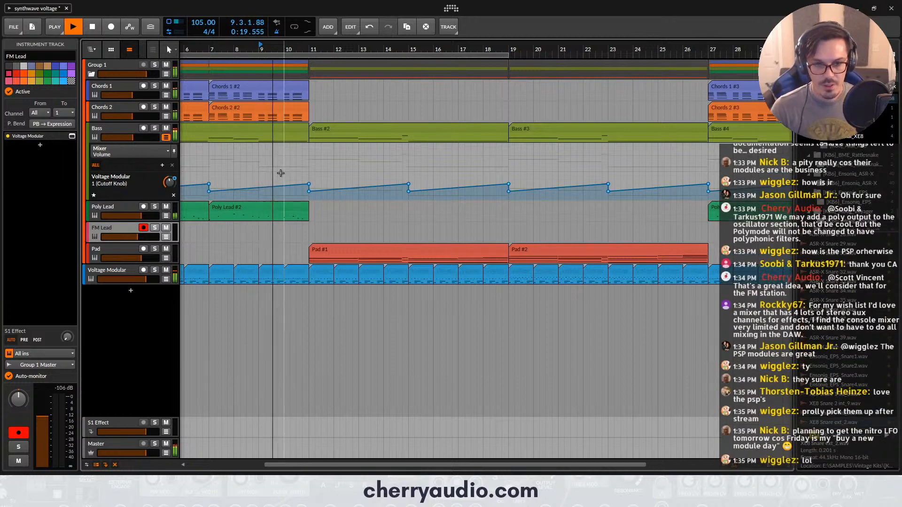
key(space)
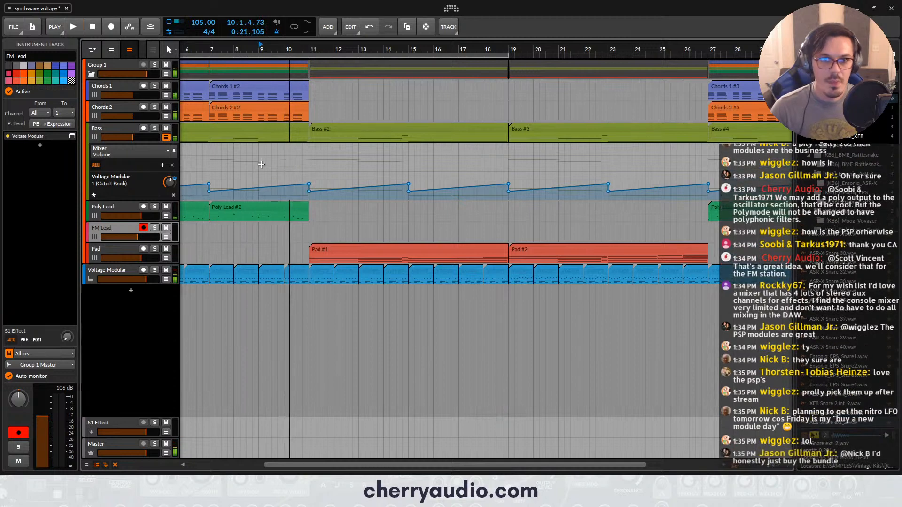
drag(261, 49, 328, 70)
click(327, 43)
scroll(347, 92, down, 2)
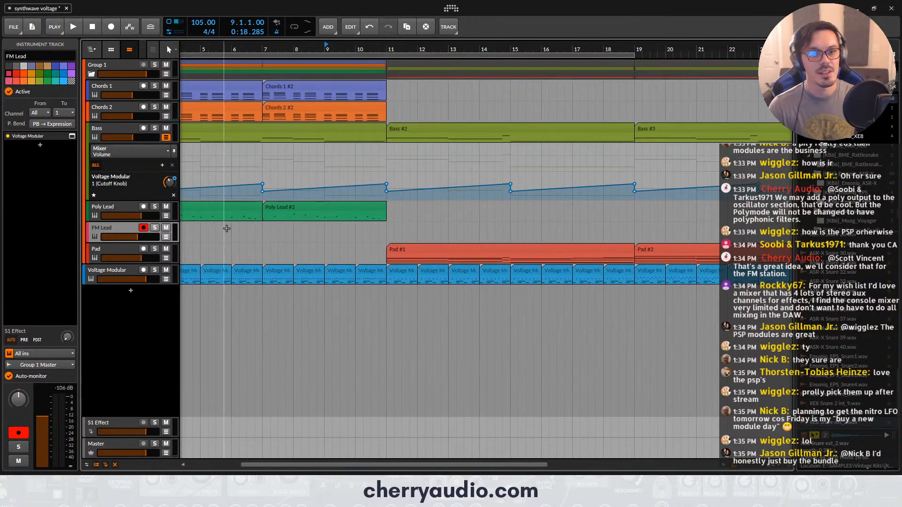
key(r)
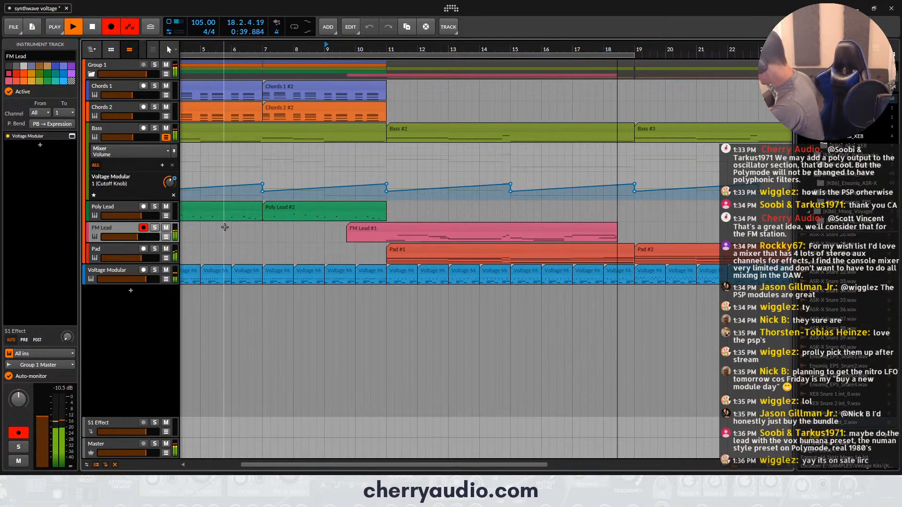
key(space)
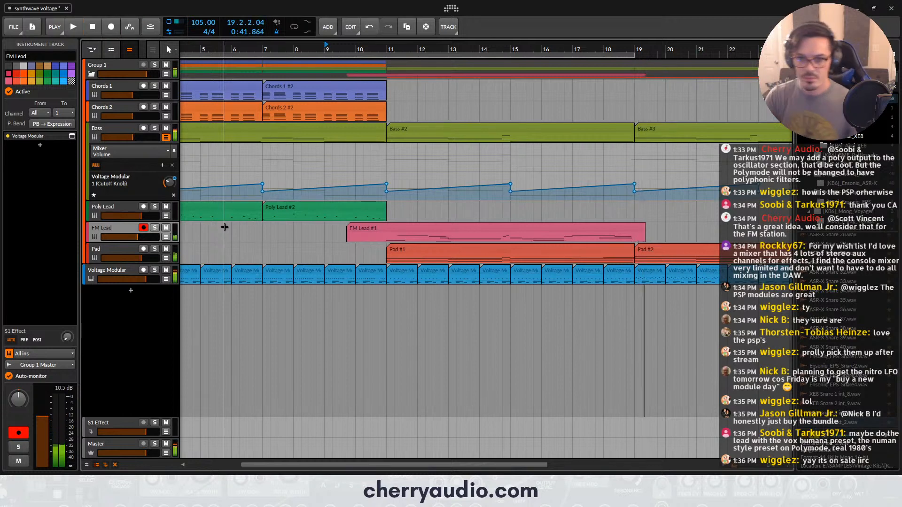
key(ctrl+z)
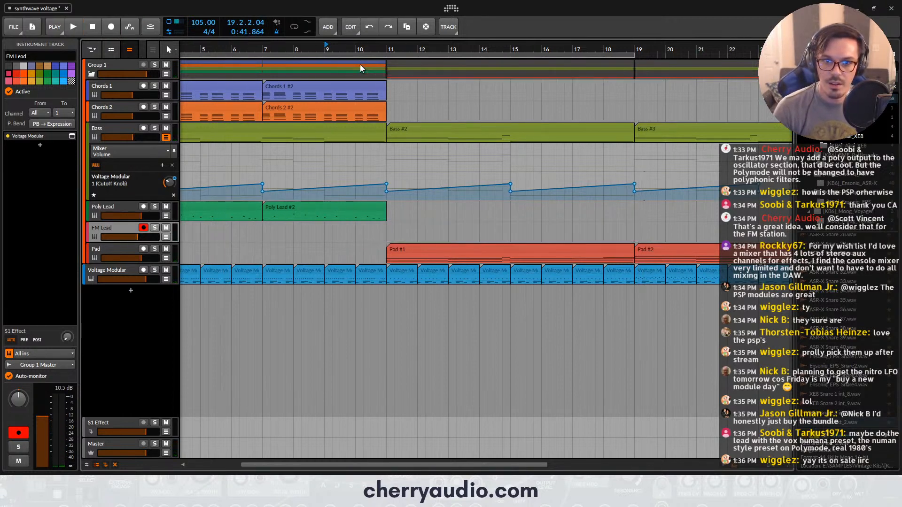
Record a new FM Lead take from bar 9 to about bar 19 and check its notes in the clip editor
key(shift+r)
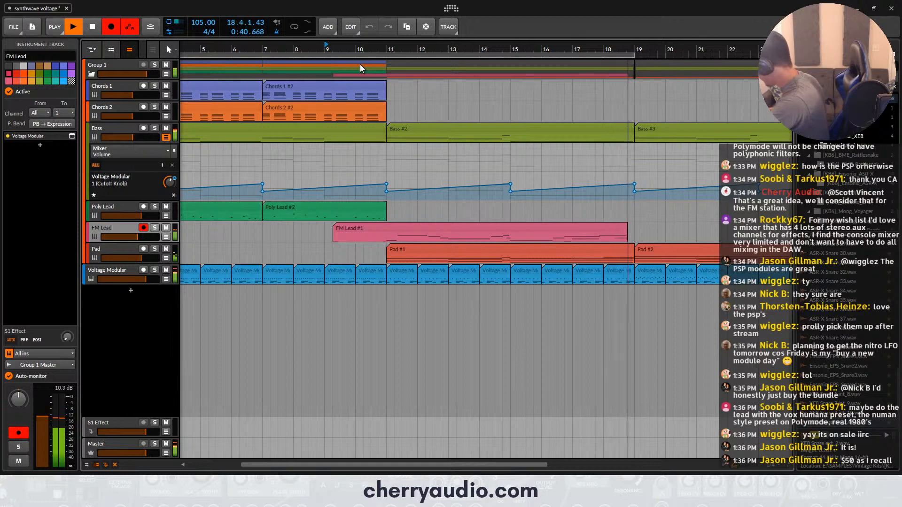
key(space)
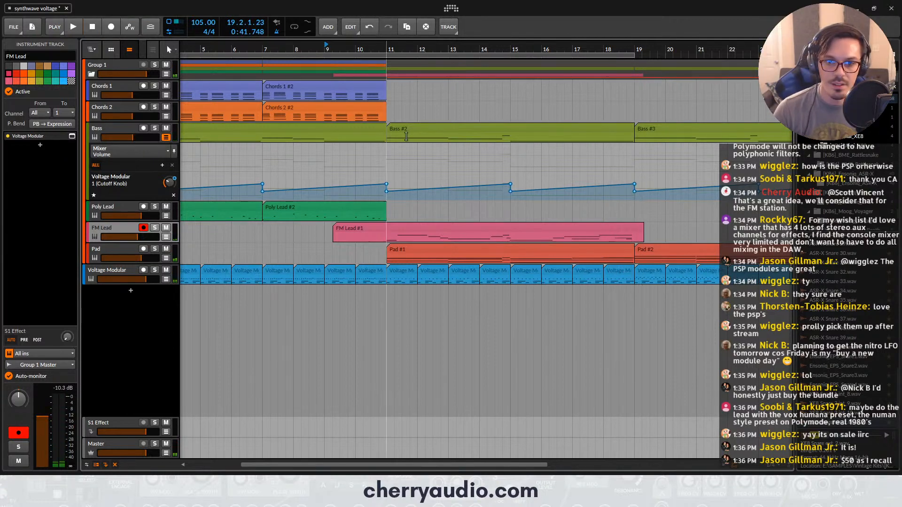
double_click(421, 222)
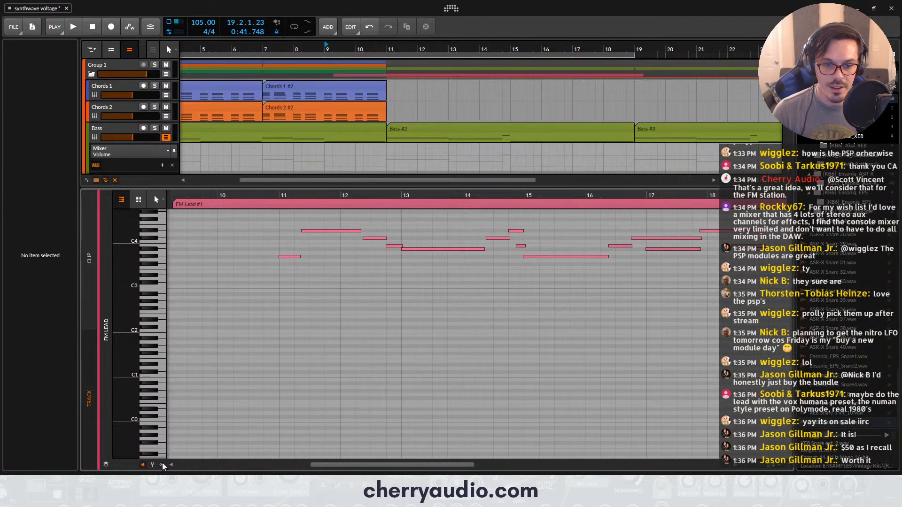
key(e)
Split the FM Lead clip at bar 11, delete the front piece, trim the end to bar 19, and duplicate the clip directly after it
click(447, 228)
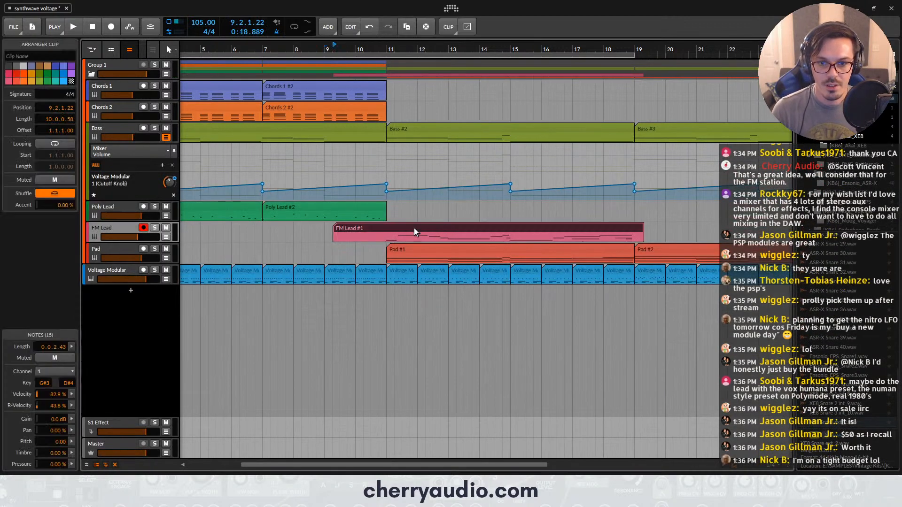
click(388, 234)
key(1)
click(369, 229)
key(Delete)
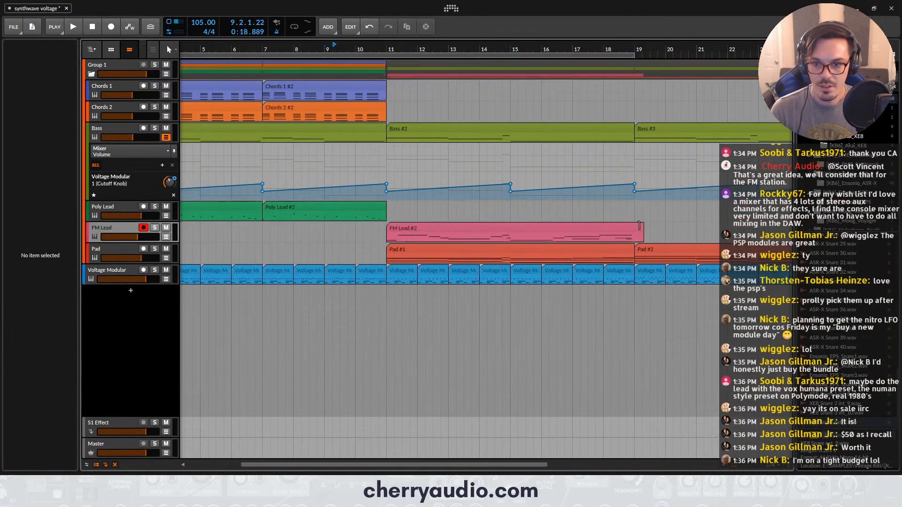
drag(642, 227, 632, 226)
key(ctrl+d)
scroll(620, 216, down, 4)
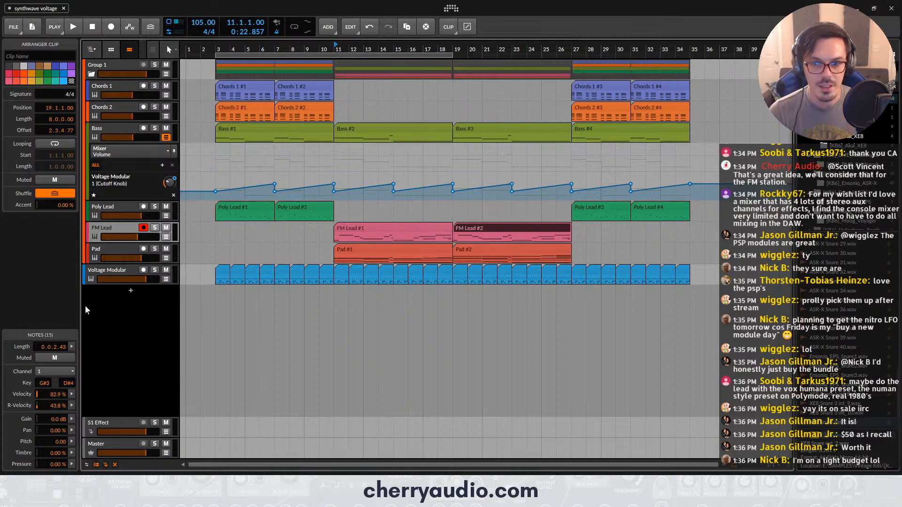
Add a new instrument track loaded with Voltage Modular and search its module library for "mis"
click(129, 291)
text(volt)
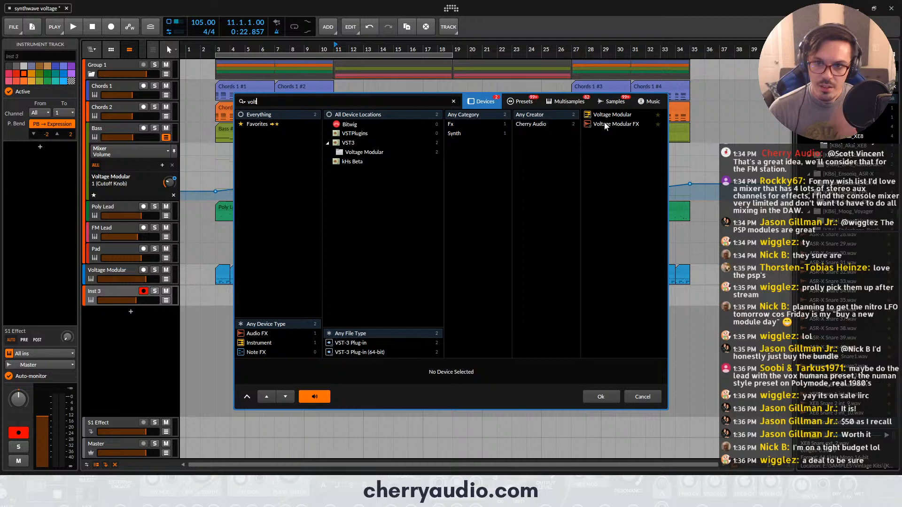
double_click(609, 115)
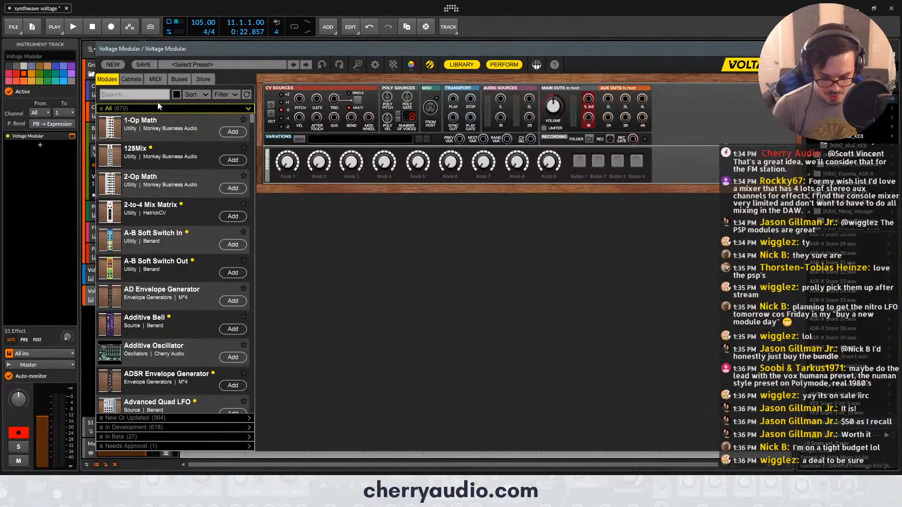
text(mis)
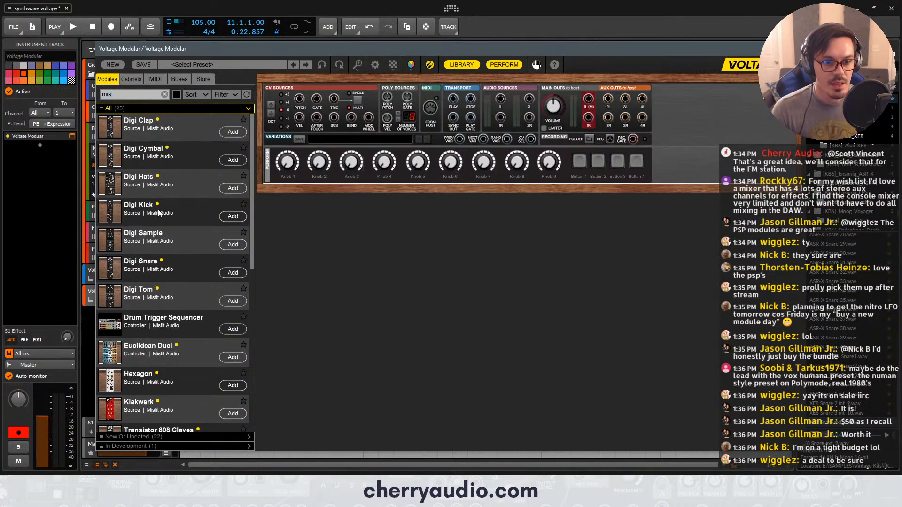
scroll(159, 213, down, 7)
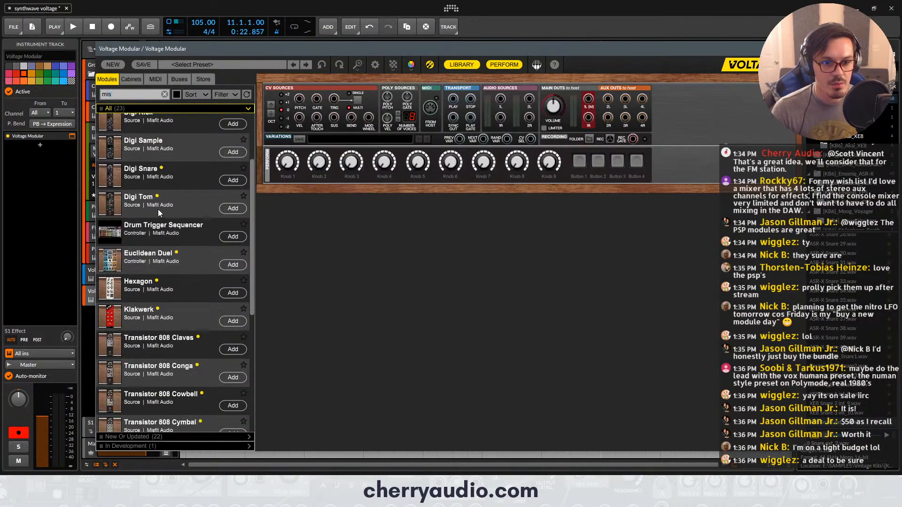
scroll(159, 213, up, 6)
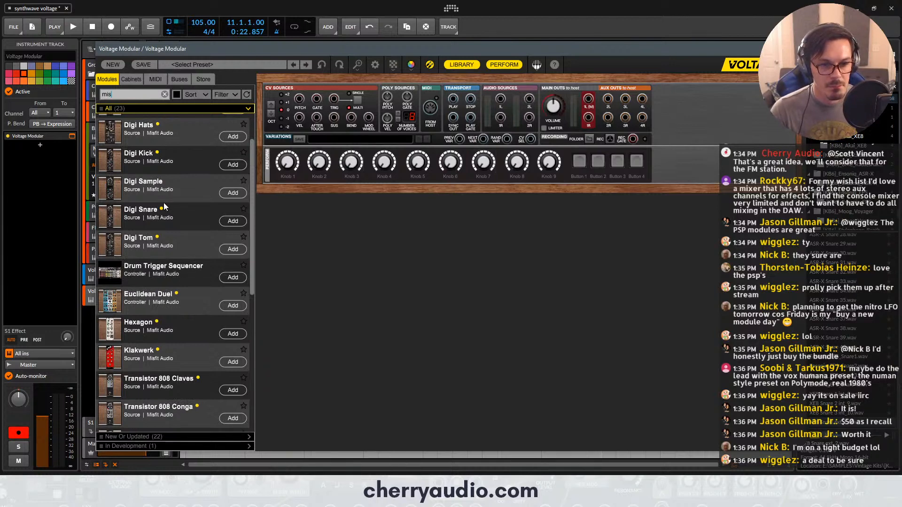
Try a Klakwerk module with Gate patched to its trigger input and its output to the main output, and delete the module
drag(158, 360, 353, 210)
drag(334, 238, 298, 109)
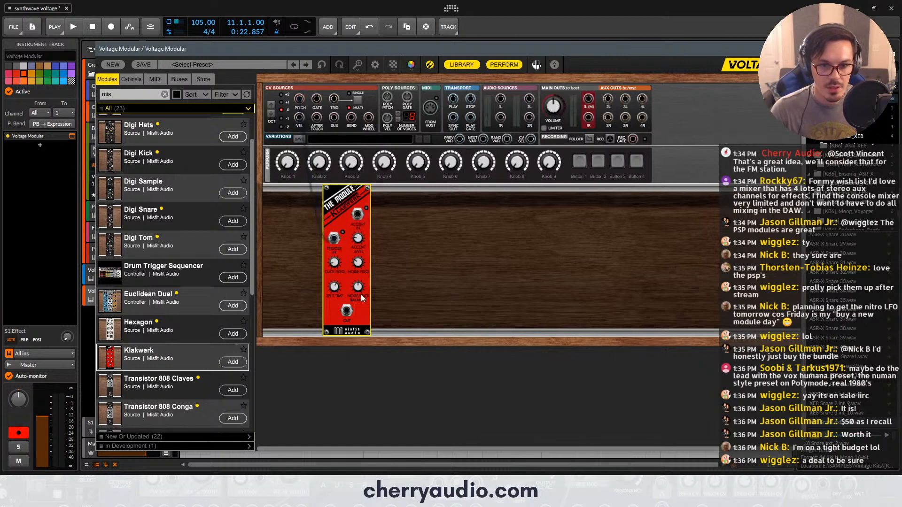
drag(346, 310, 578, 102)
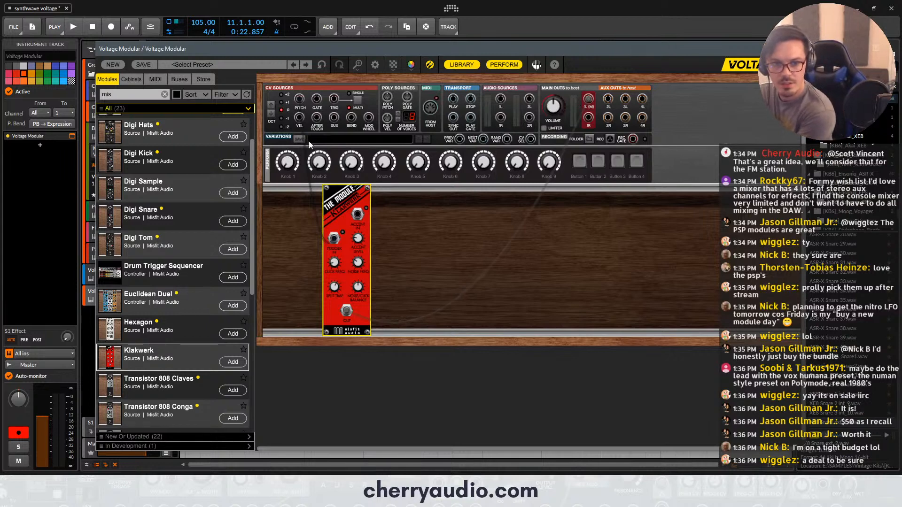
drag(250, 49, 402, 89)
click(114, 295)
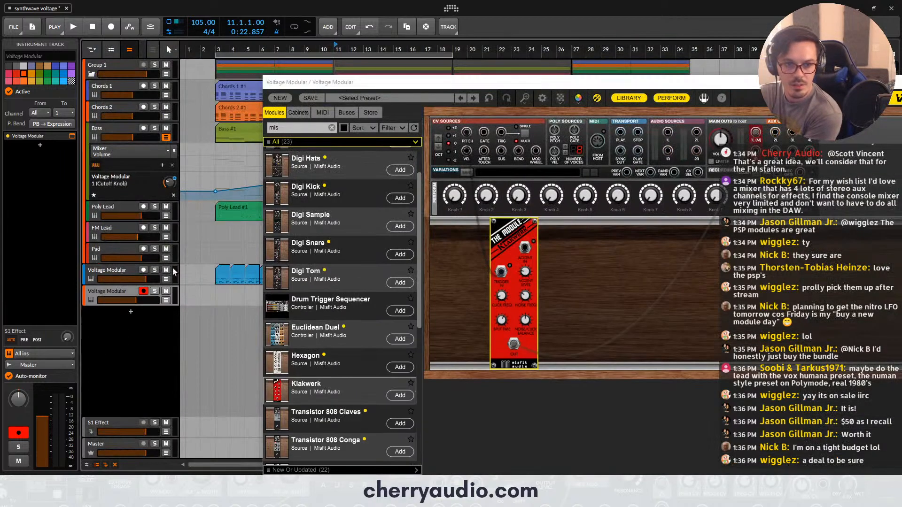
click(456, 137)
drag(525, 82, 380, 36)
drag(440, 257, 318, 196)
key(Delete)
Place a Hexagon module with Gate patched to its trigger input and its output patched to main output 1L
drag(192, 316, 340, 86)
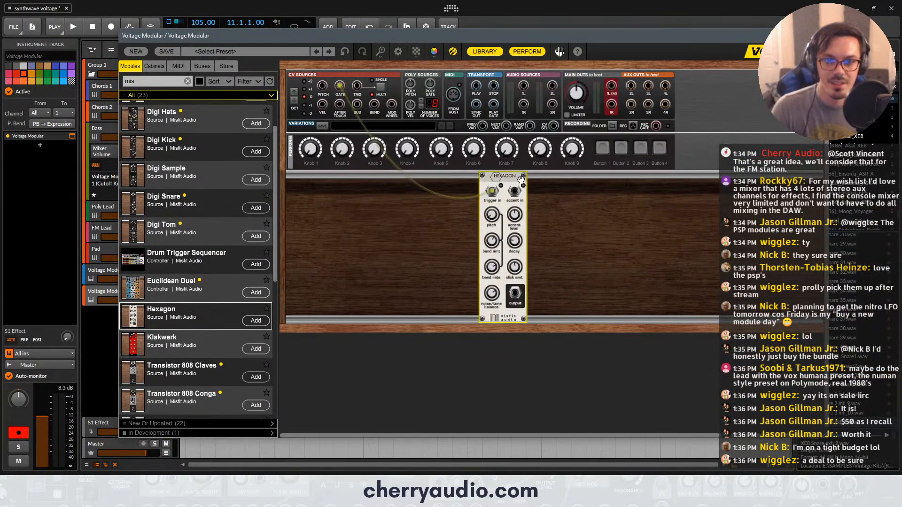
drag(503, 178, 424, 178)
drag(437, 292, 611, 86)
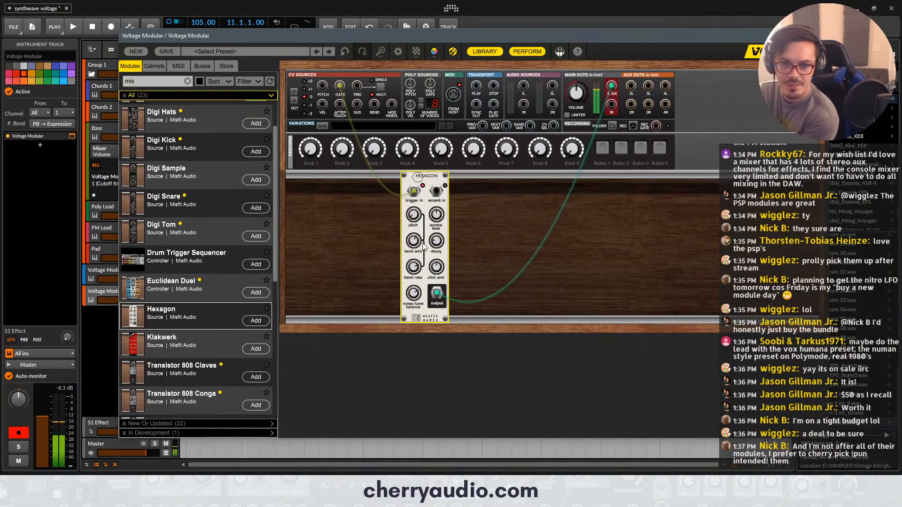
Shape the Hexagon tom sound with the bend amount and a noise/tone balance of about 49%, and close the patch window
drag(413, 241, 410, 208)
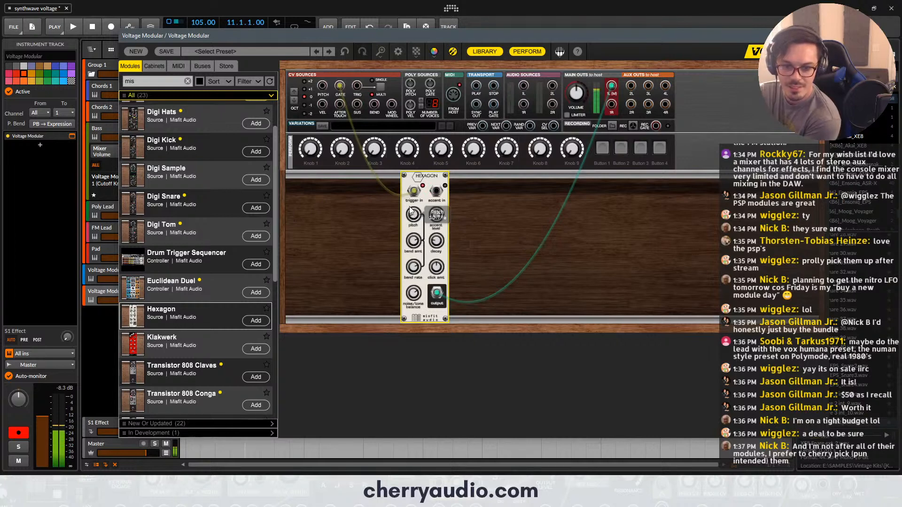
mouse_move(439, 245)
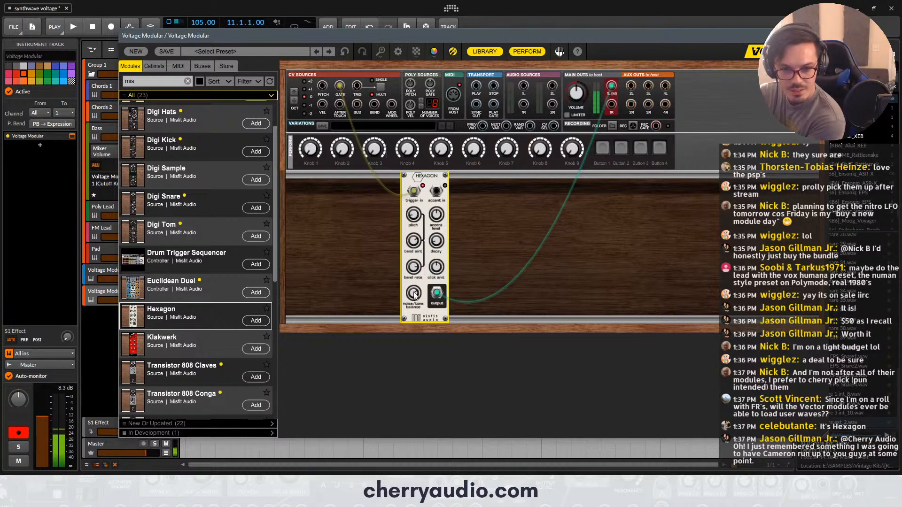
drag(416, 293, 416, 295)
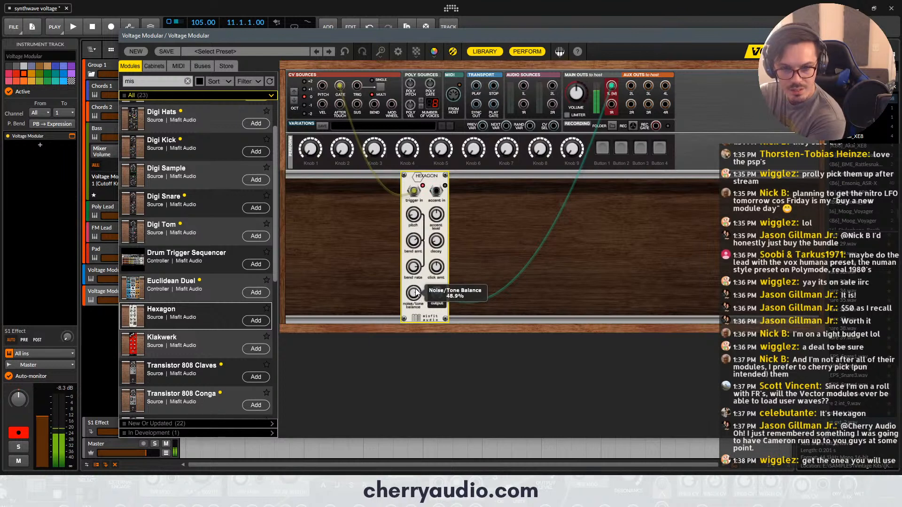
click(821, 36)
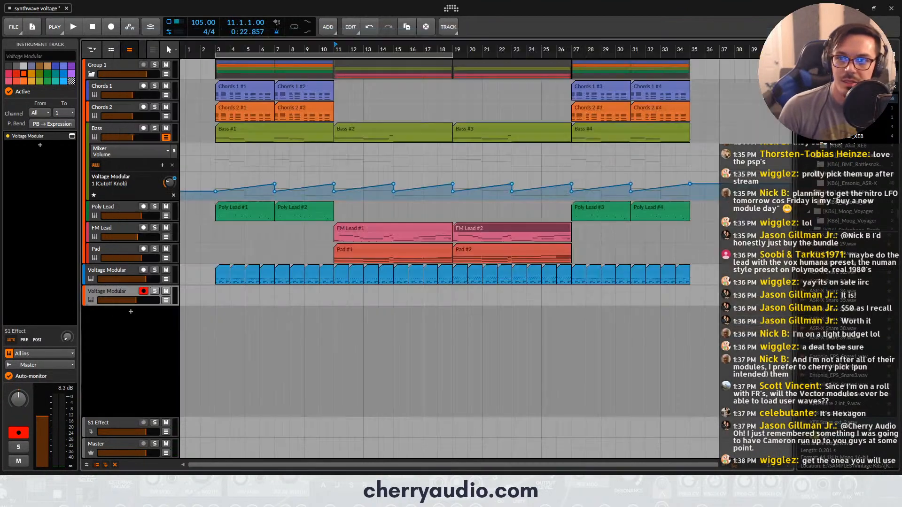
Add an audio track named "Toms Sample" and rename the new Voltage Modular track "Tom Machine"
double_click(111, 334)
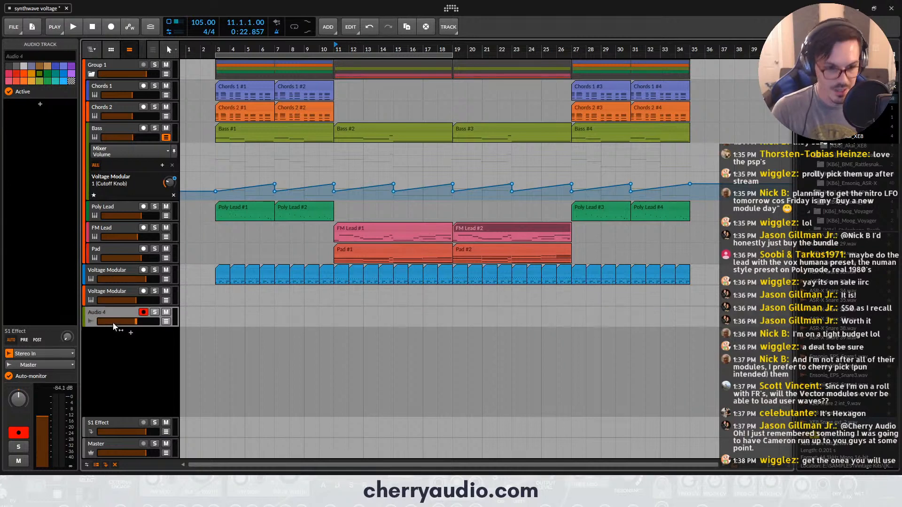
click(34, 59)
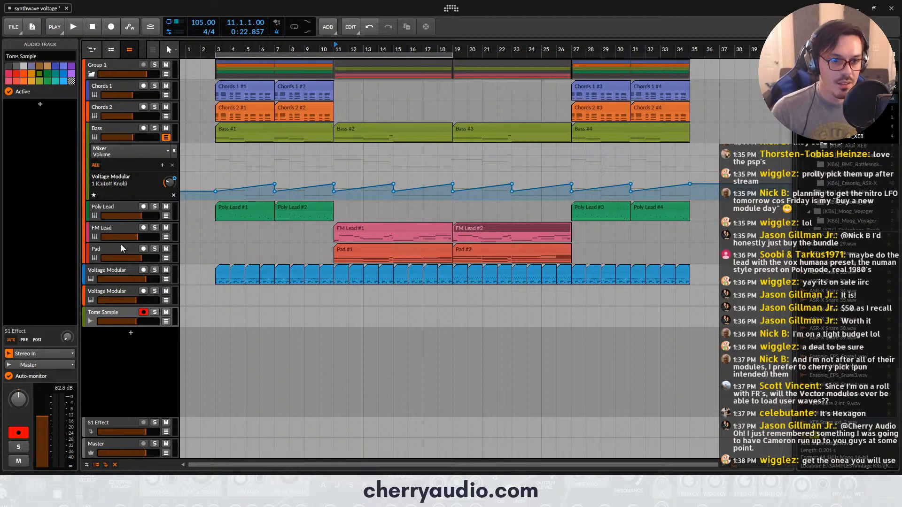
click(114, 292)
click(38, 56)
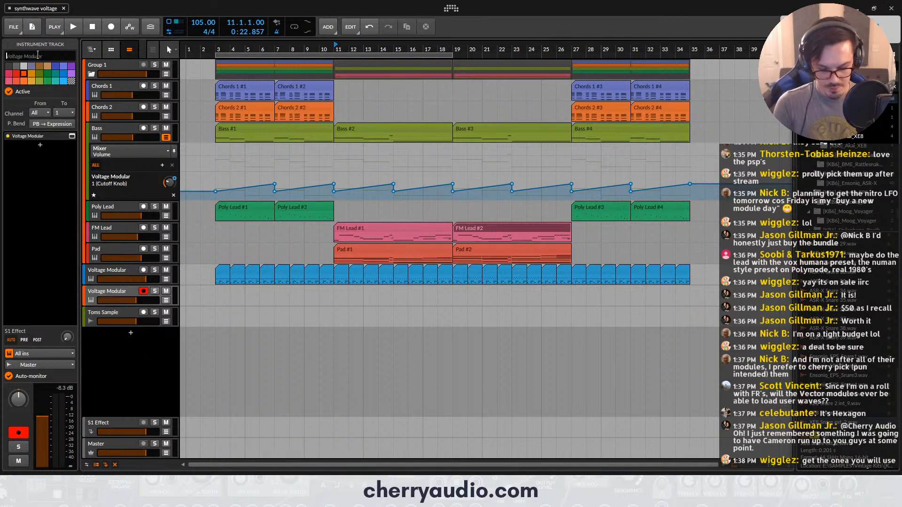
text(Tom Machine)
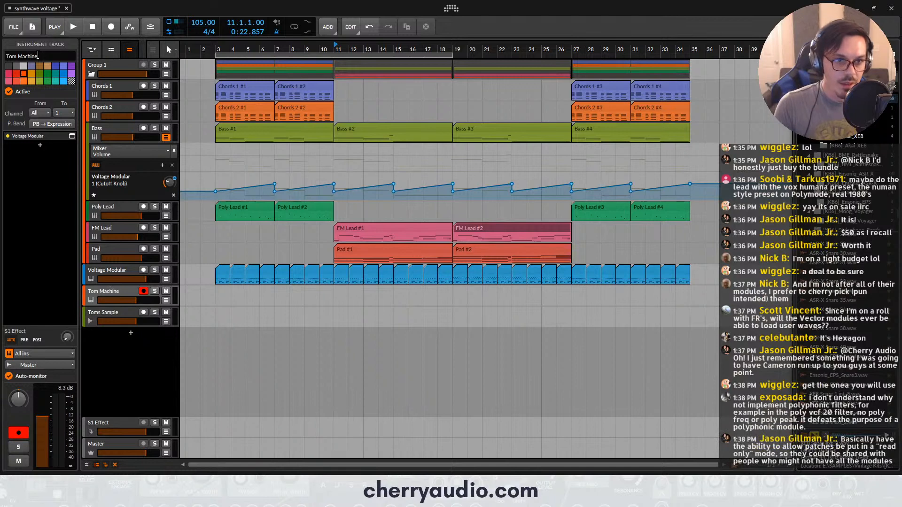
key(Return)
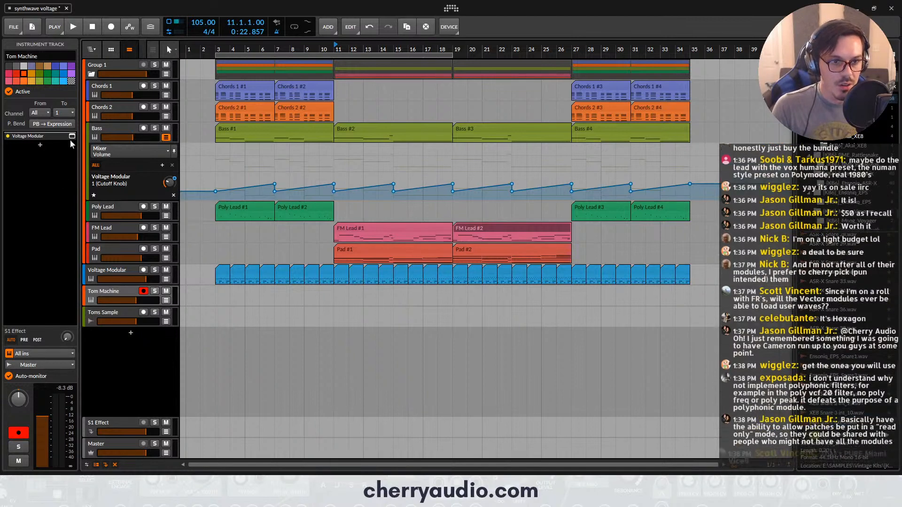
Add Spring Reverb, Distortion and Compress modules beside the Hexagon in the Tom Machine's Voltage Modular patch
click(70, 138)
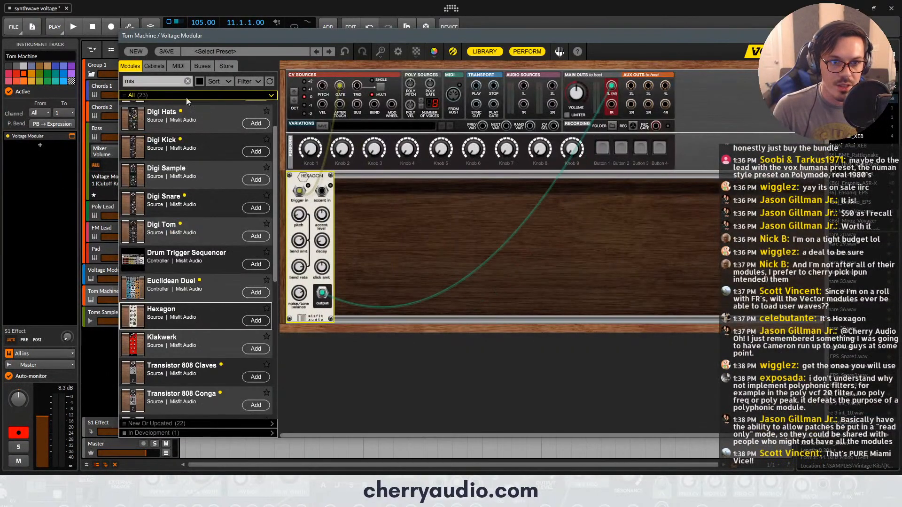
click(155, 80)
text(rever)
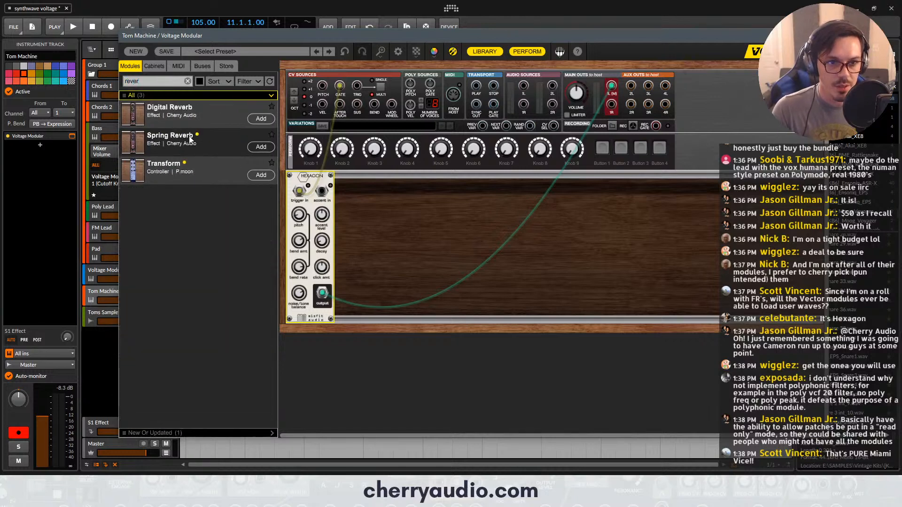
drag(190, 137, 361, 175)
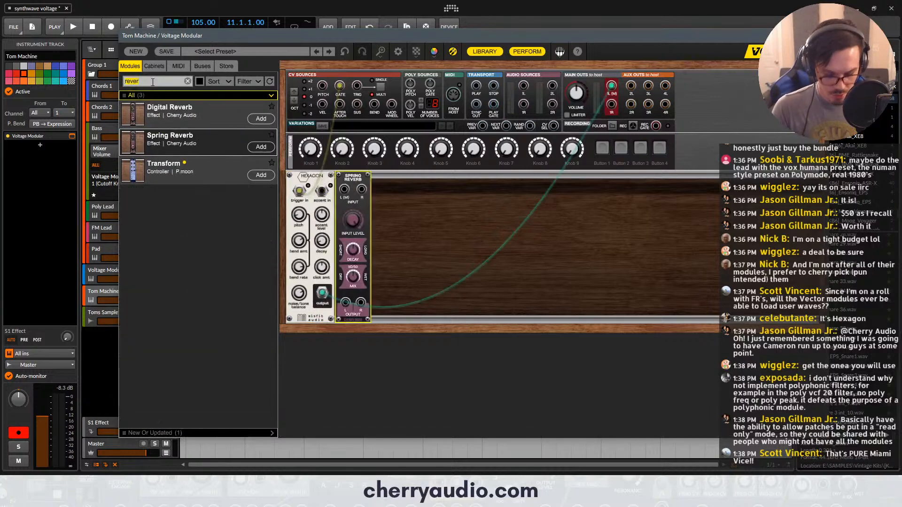
text(dist)
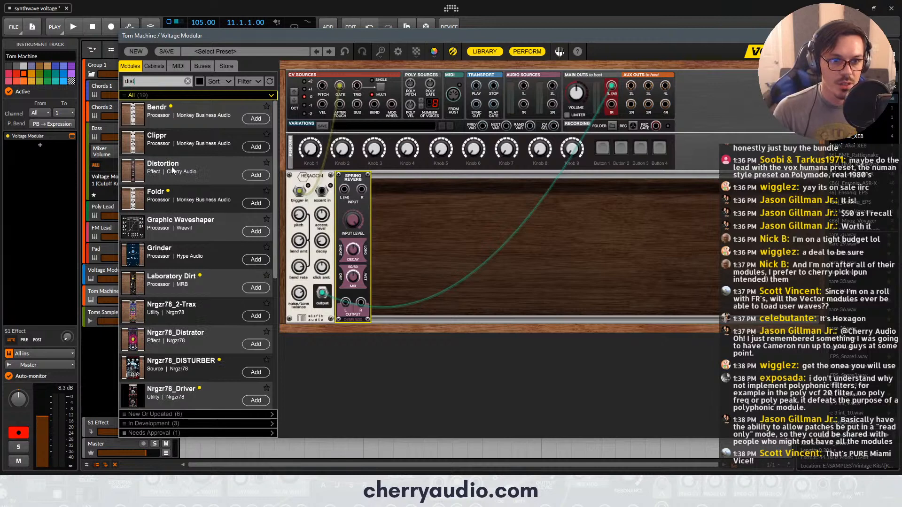
double_click(173, 169)
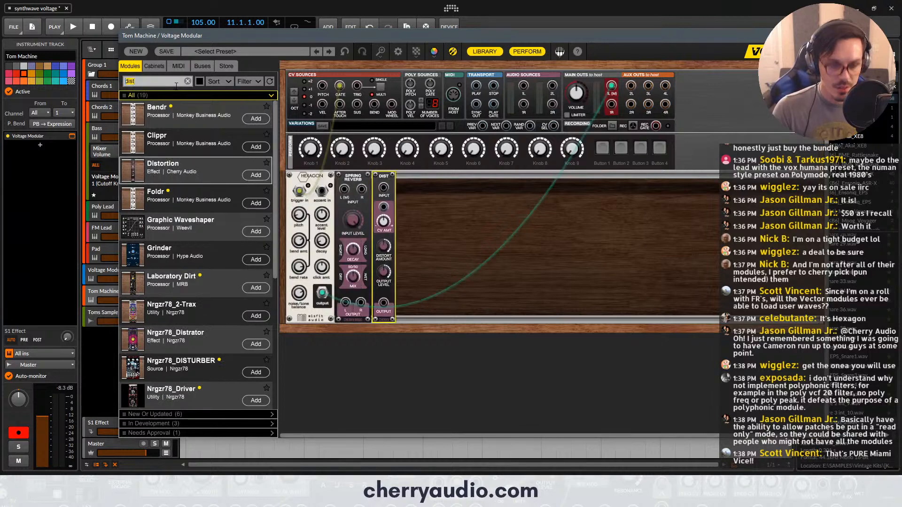
text(compre)
double_click(172, 109)
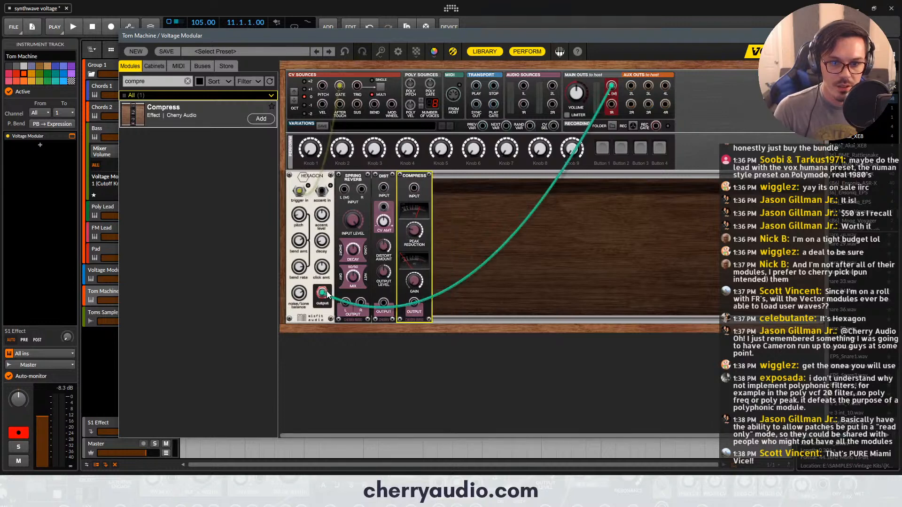
Chain the Hexagon through Spring Reverb, Distortion and Compress to the main output, setting reverb decay to about 14% and adjusting the distortion amount
drag(325, 293, 344, 188)
drag(383, 245, 423, 207)
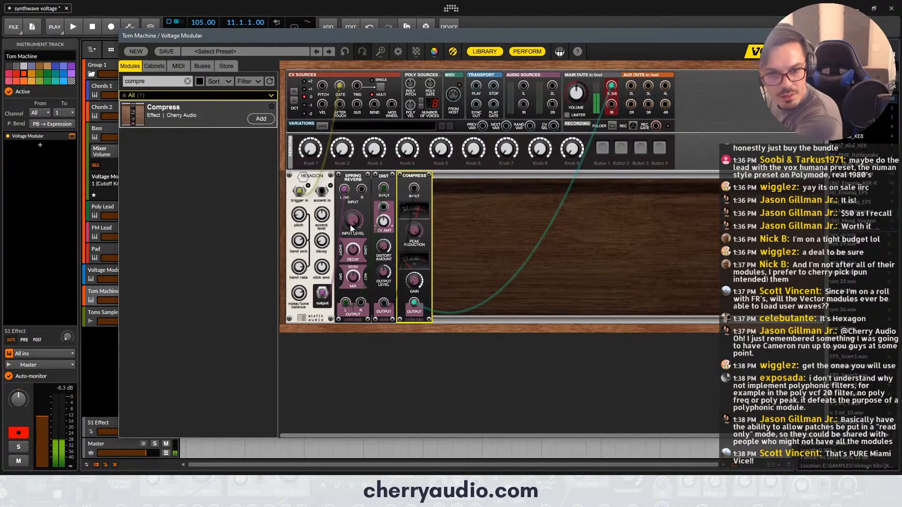
drag(351, 225, 361, 288)
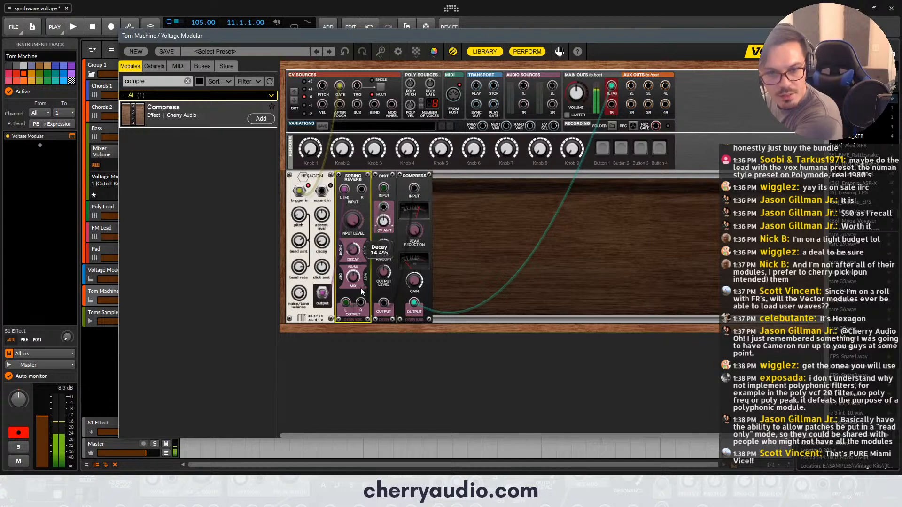
click(384, 243)
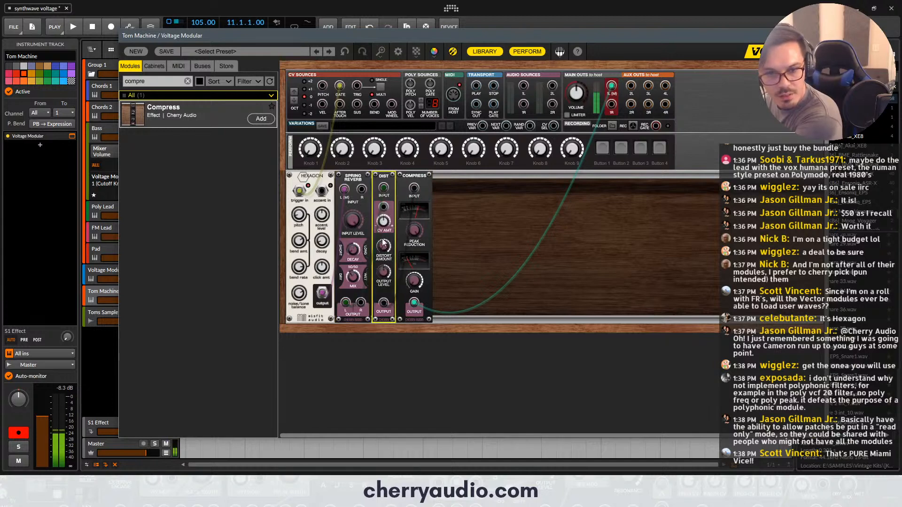
drag(383, 242, 383, 245)
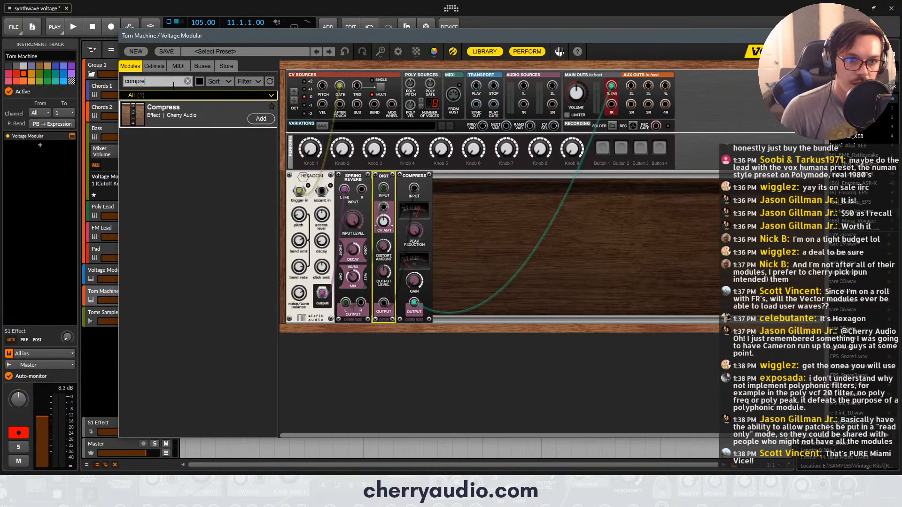
Insert a PSP nitroLoFi module between the Compress output and the main output, with its sample rate set to 35710
text(lofi)
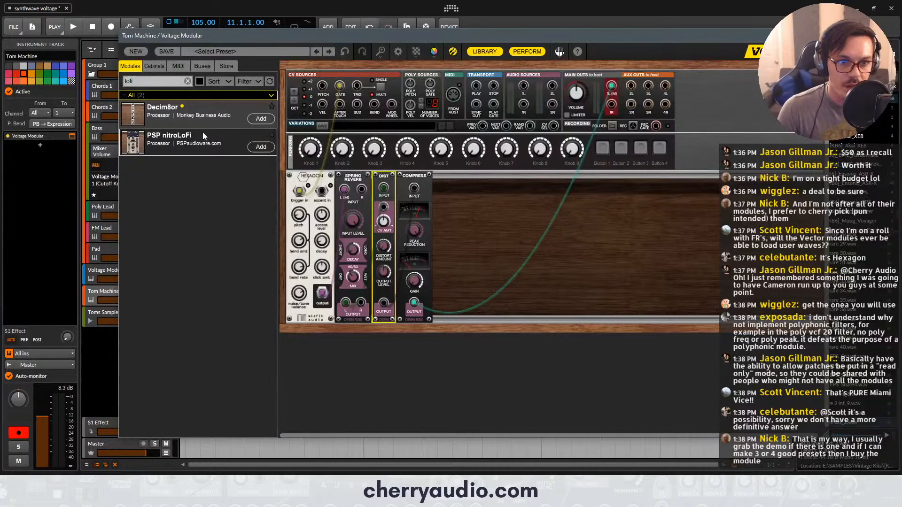
drag(203, 136, 416, 241)
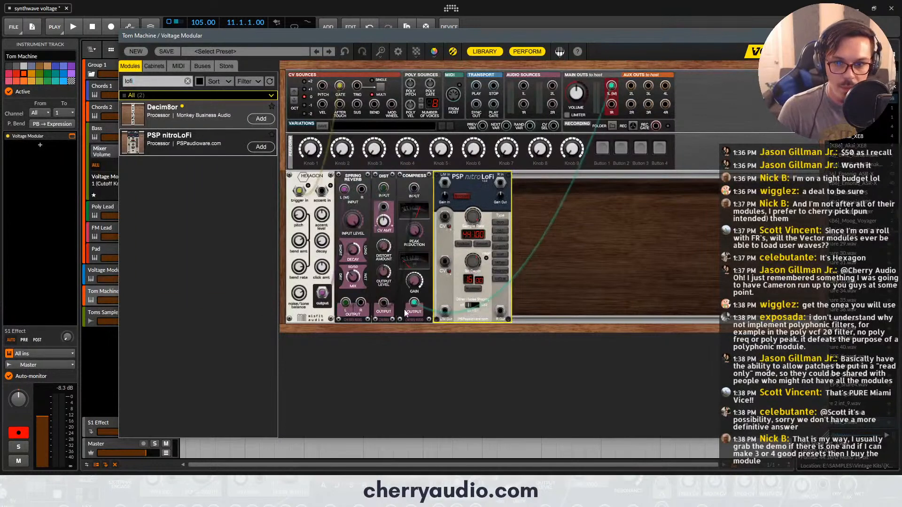
drag(413, 303, 445, 183)
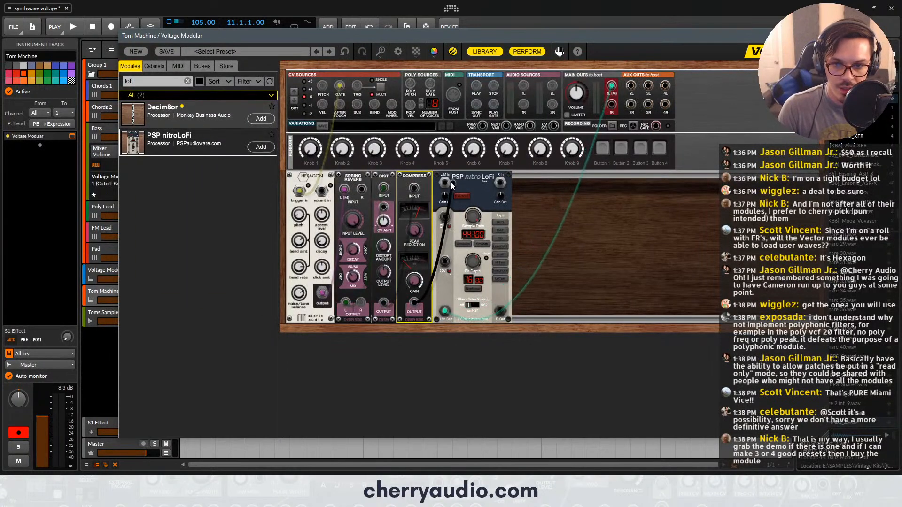
click(503, 256)
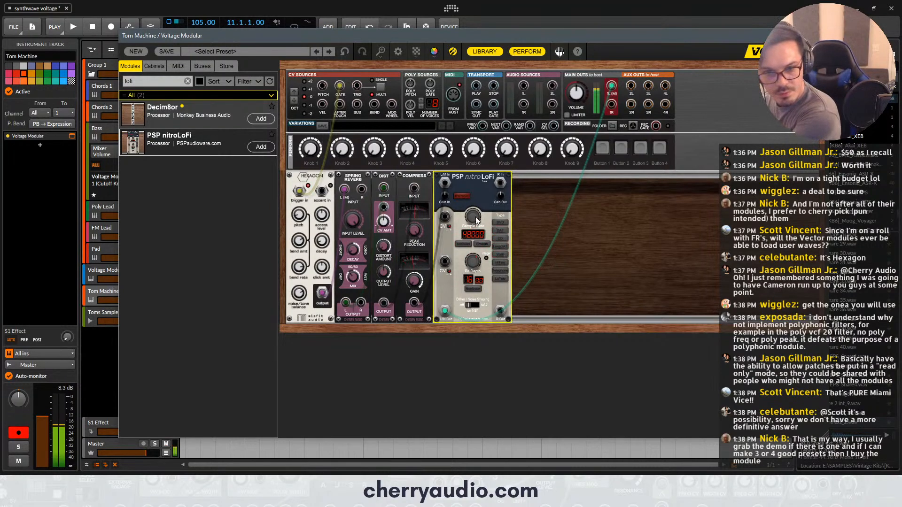
mouse_move(473, 217)
mouse_down()
mouse_move(473, 238)
mouse_move(476, 229)
mouse_up()
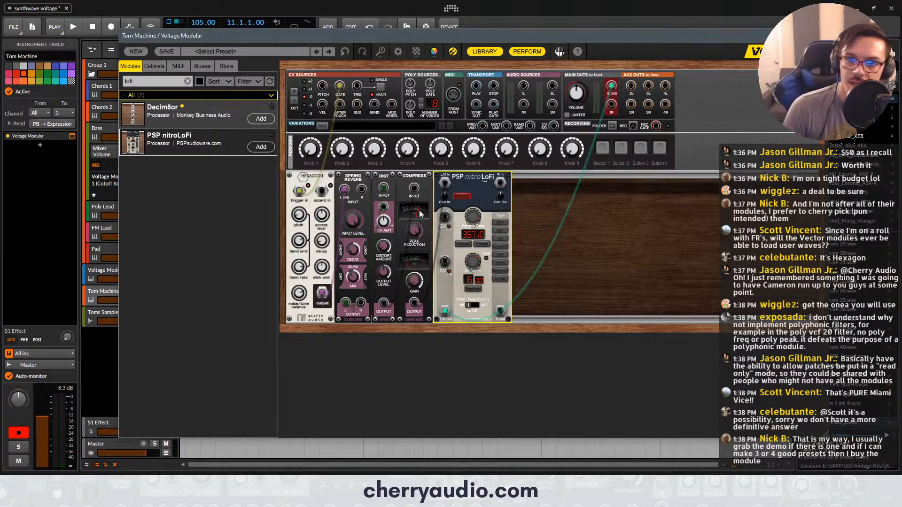
Shorten the Hexagon's decay to about 5.8% and close the patch window
click(326, 245)
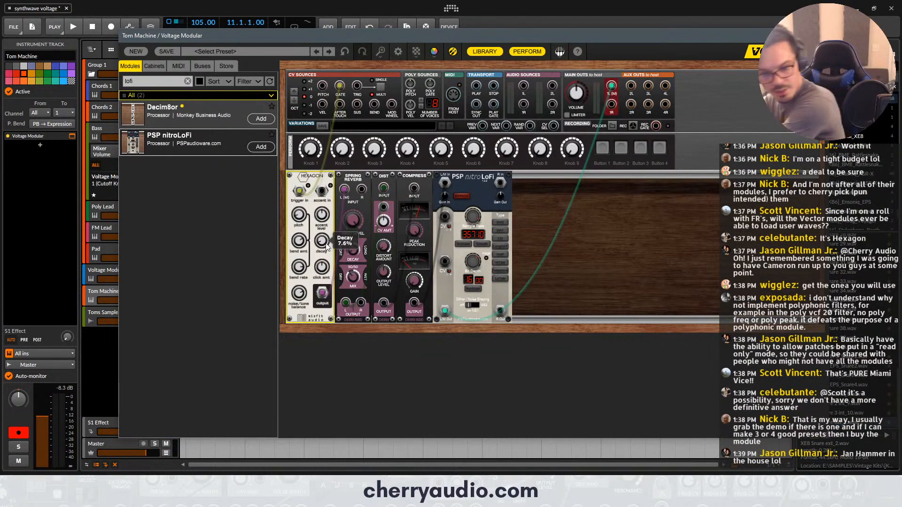
drag(326, 246, 328, 249)
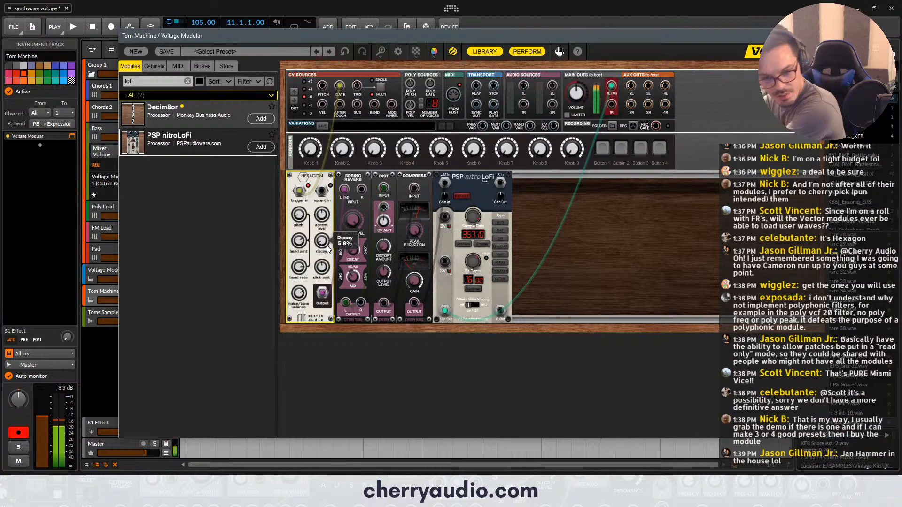
click(817, 36)
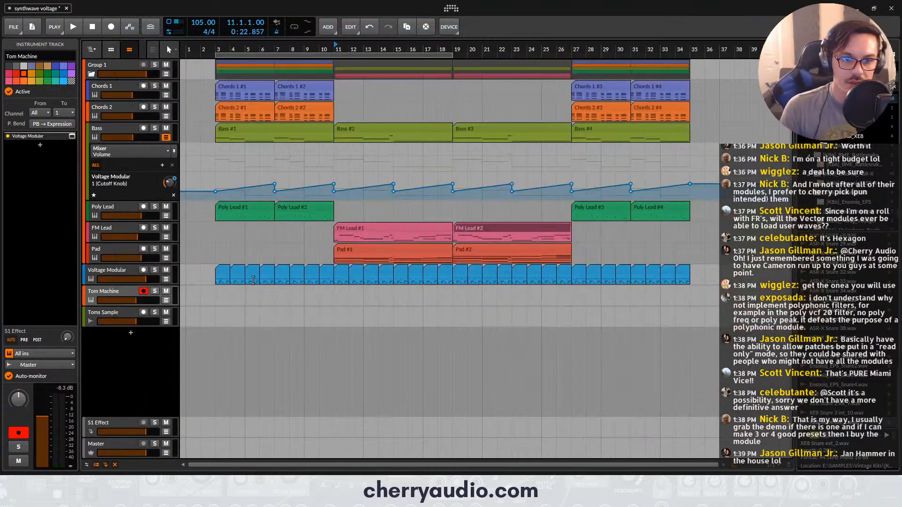
Create a one-bar clip at bar 3 on the Tom Machine track containing a one-beat C1 note from the start
double_click(222, 292)
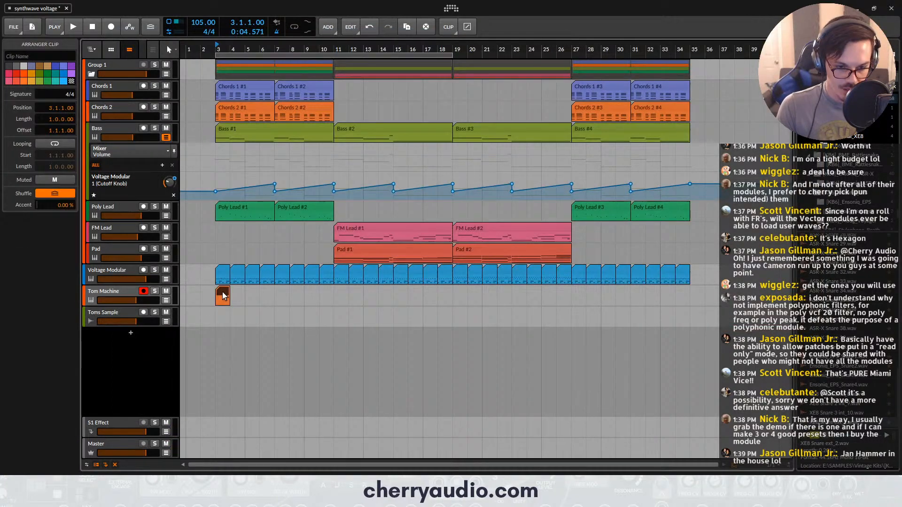
scroll(206, 304, up, 8)
double_click(295, 294)
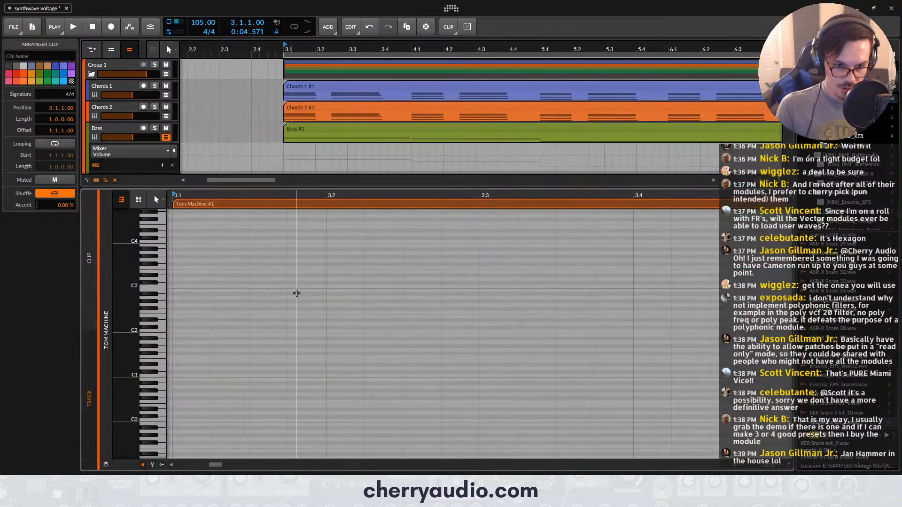
double_click(186, 376)
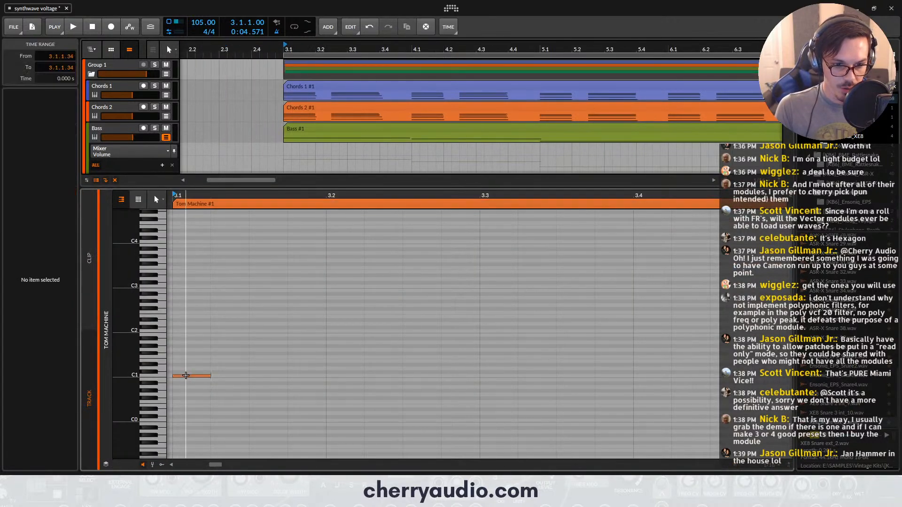
drag(209, 376, 329, 358)
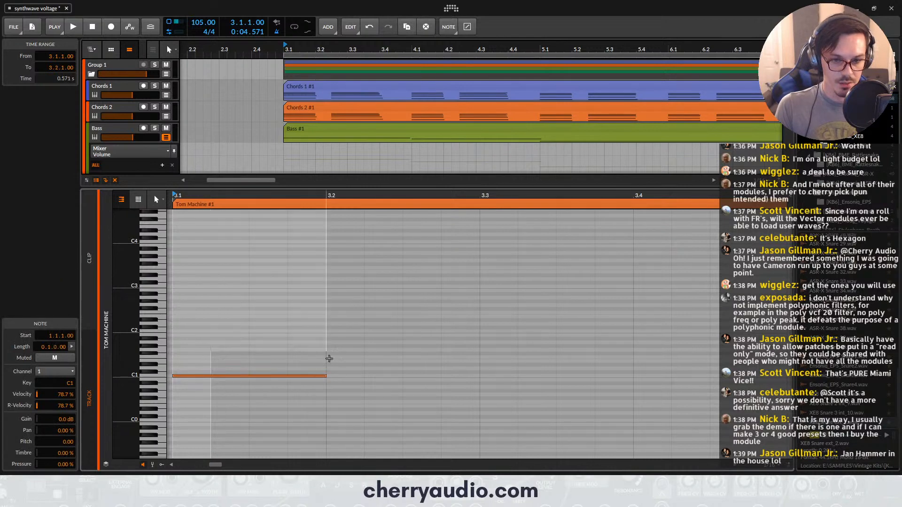
click(123, 480)
Set the Toms Sample track's audio input to the Tom Machine (POST) signal
click(117, 313)
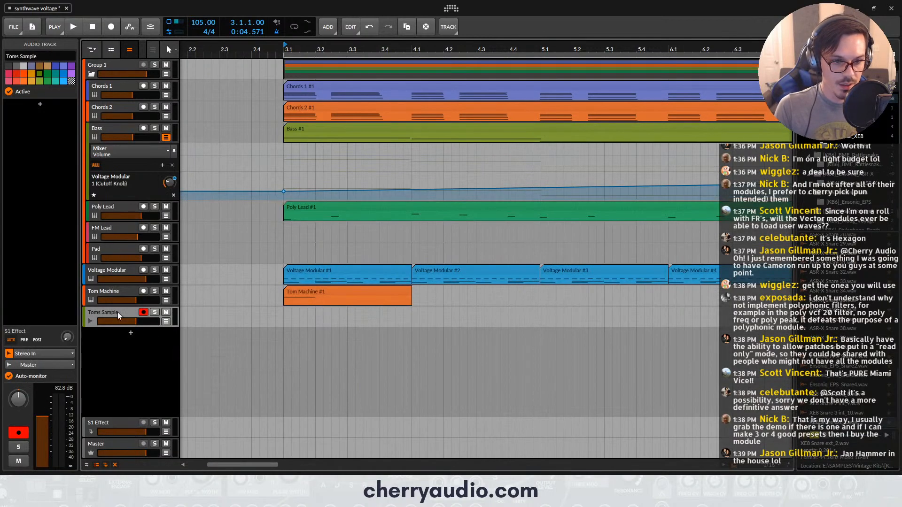
click(41, 353)
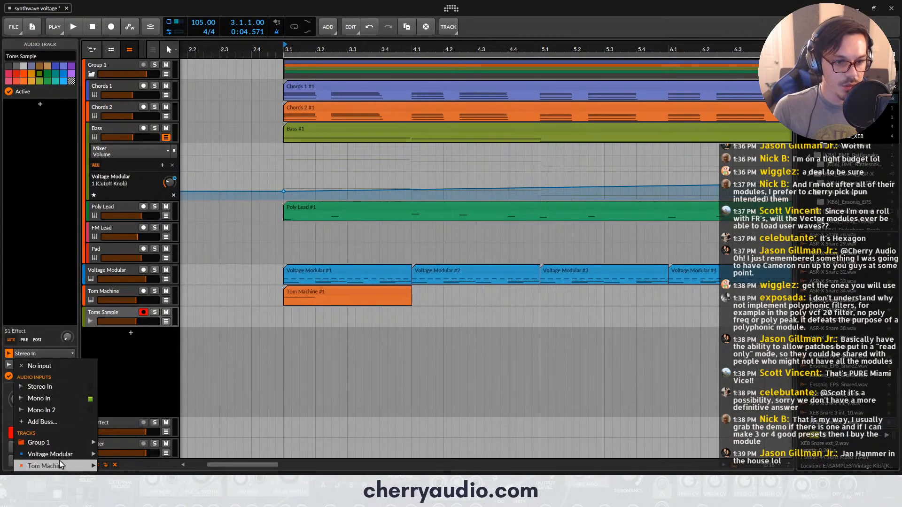
mouse_move(61, 455)
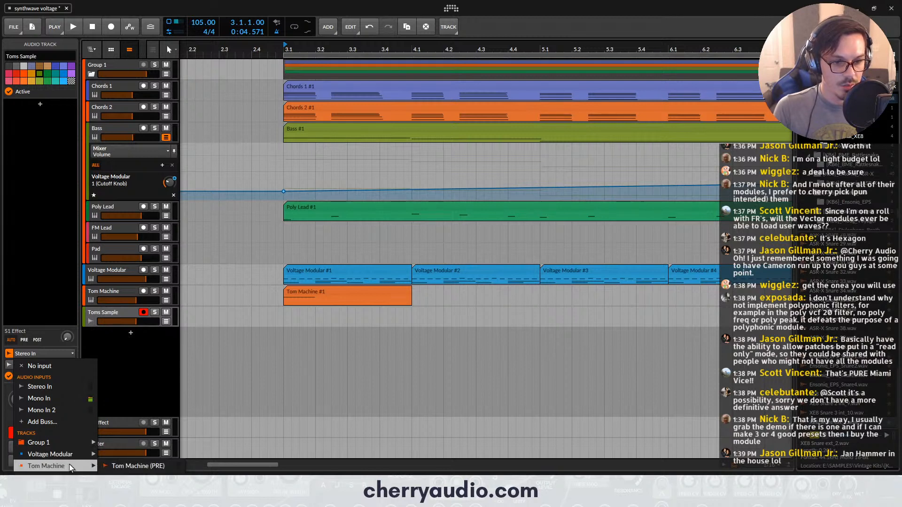
click(137, 472)
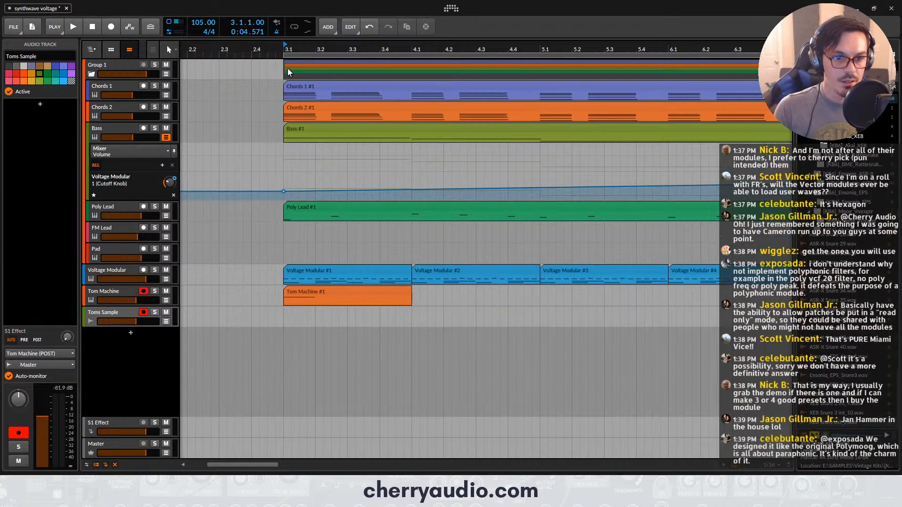
Record the Tom Machine's output onto Toms Sample from bar 3, and move the Tom Machine clip to bar 4
key(F9)
key(space)
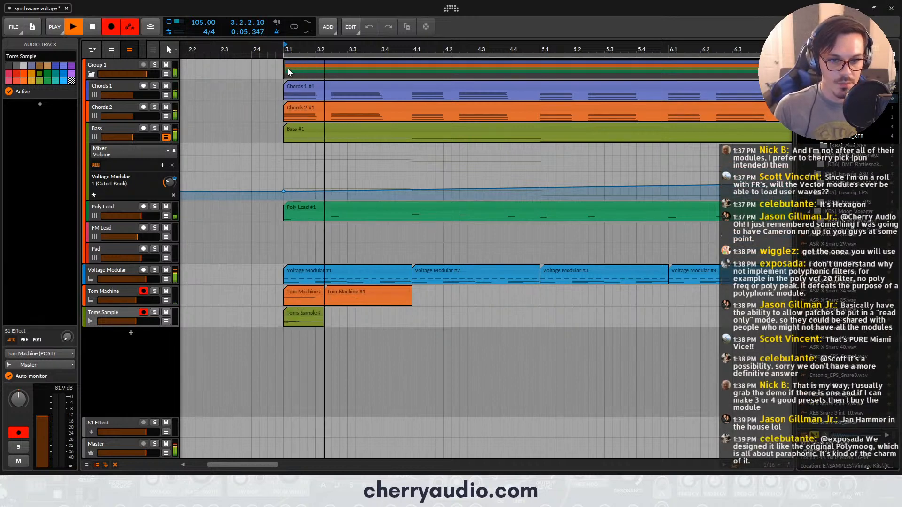
key(space)
drag(341, 299, 441, 292)
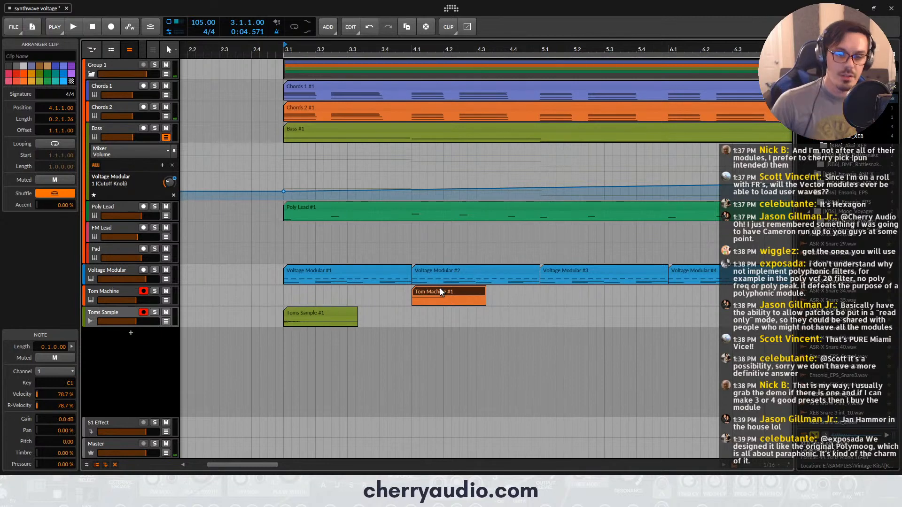
Solo the Tom Machine and Toms Sample tracks and audition the tom in its open Voltage Modular patch
click(117, 292)
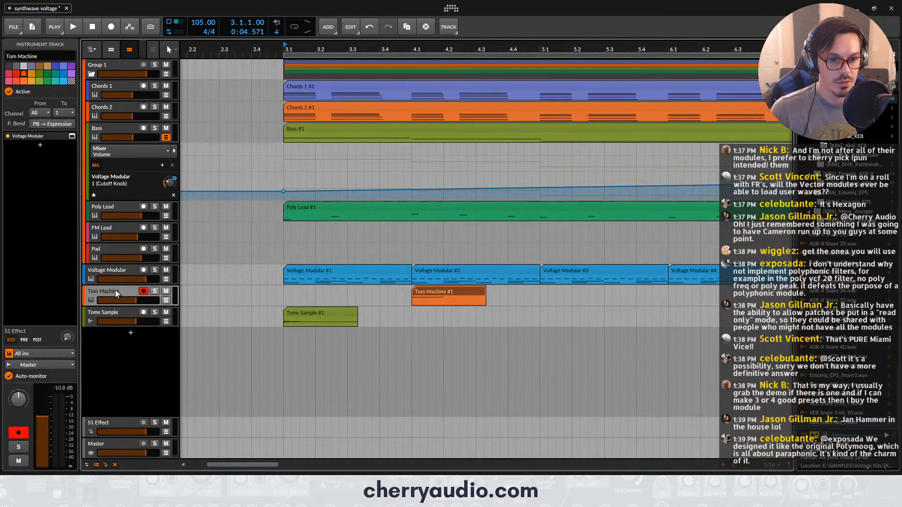
click(154, 292)
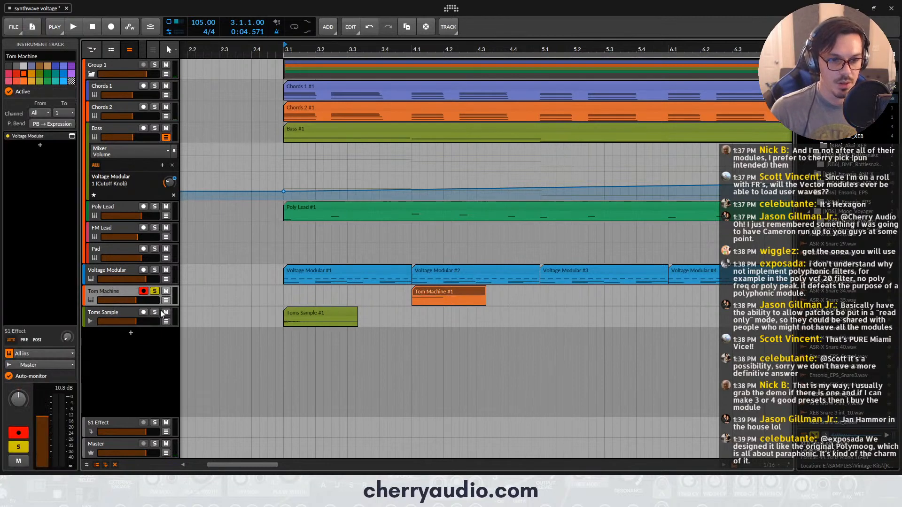
click(71, 136)
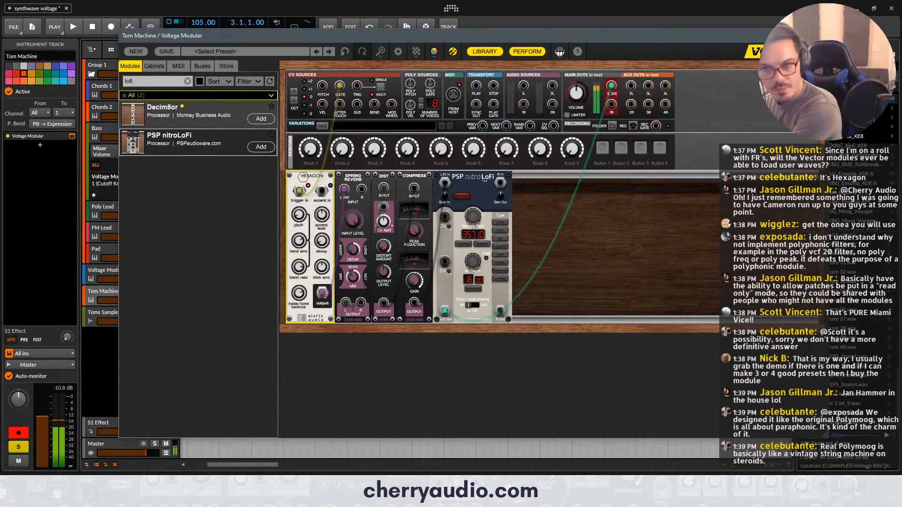
click(819, 36)
Record a second take of the Tom Machine's output onto the Toms Sample track, starting at 3.4.2, just before bar 4
click(414, 43)
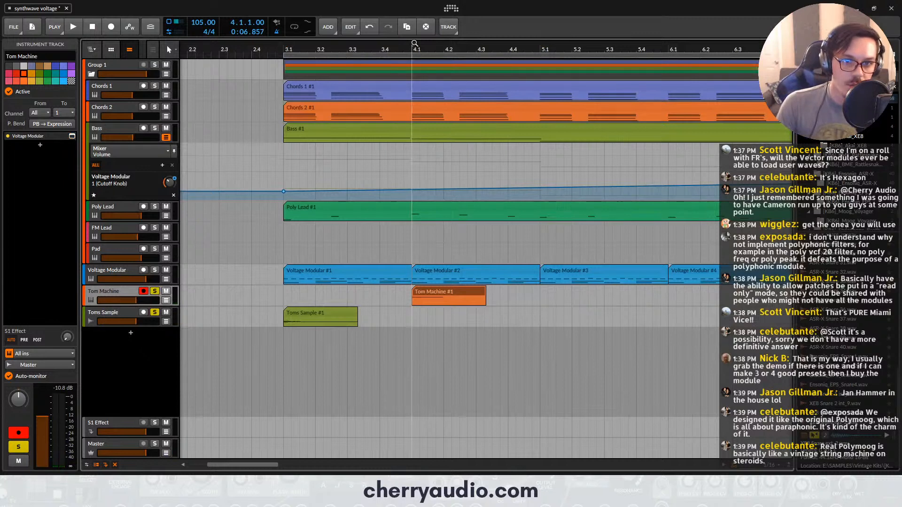
click(142, 317)
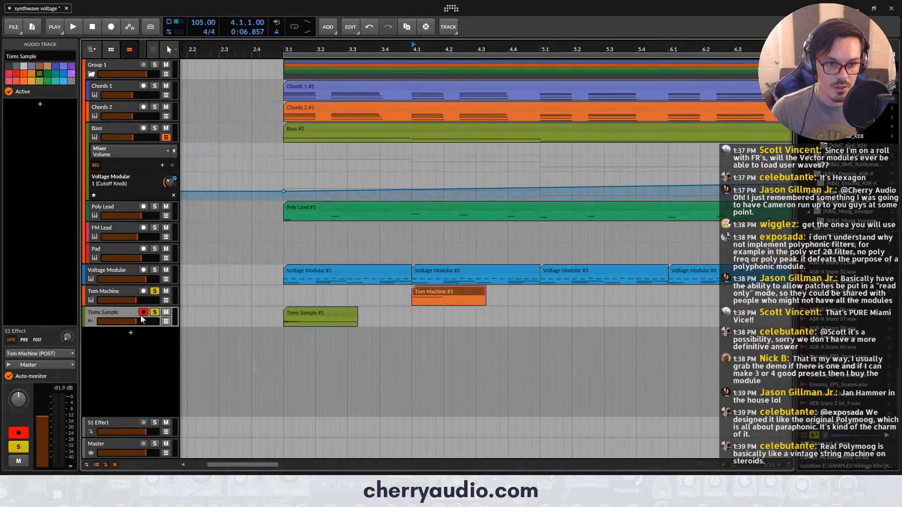
key(space)
key(space)
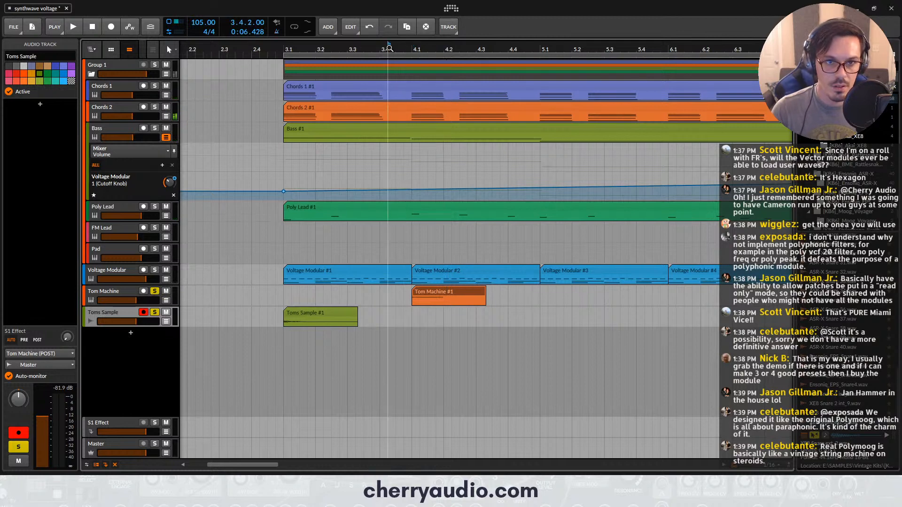
key(r)
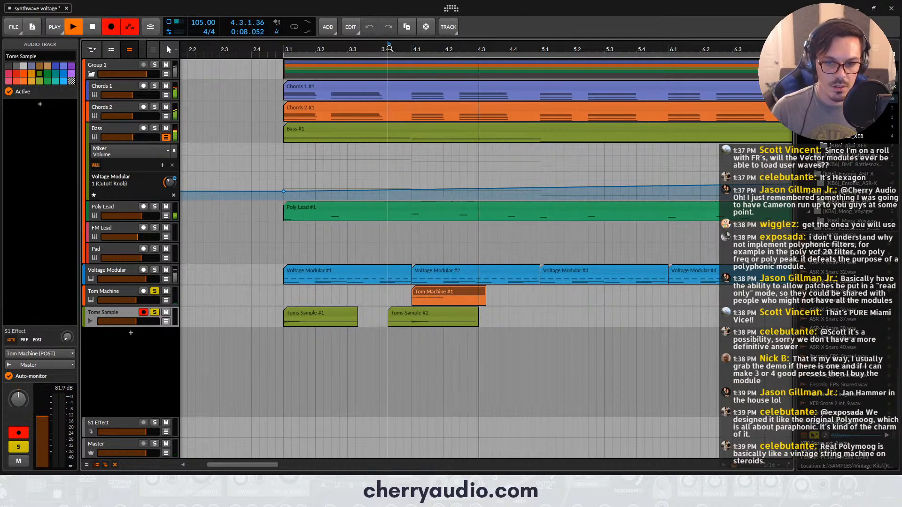
key(space)
Move the Tom Machine clip to bar 5 and trim the start of the second Toms Sample clip to bar 4
click(542, 49)
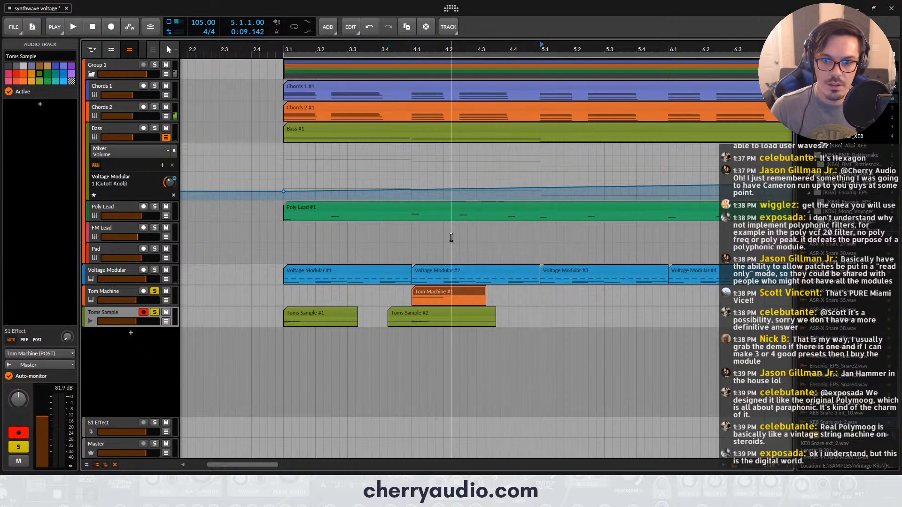
drag(433, 294, 561, 294)
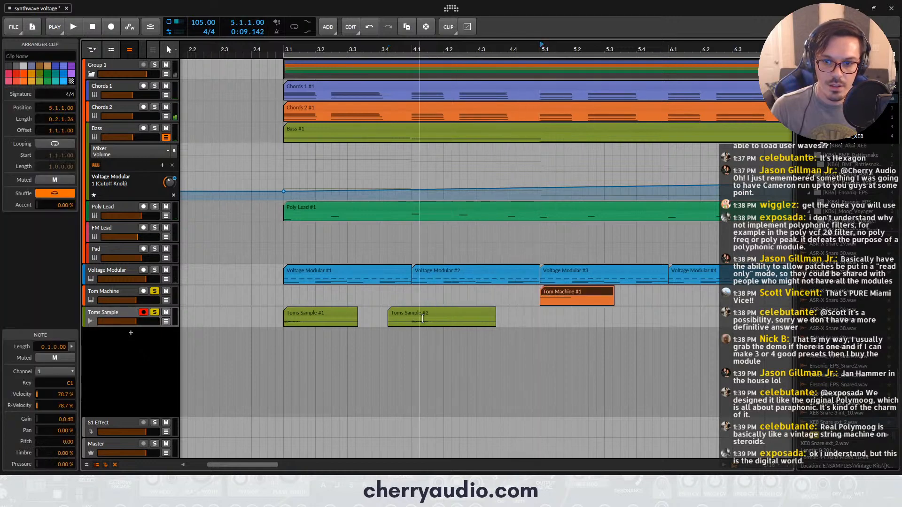
drag(390, 311, 413, 310)
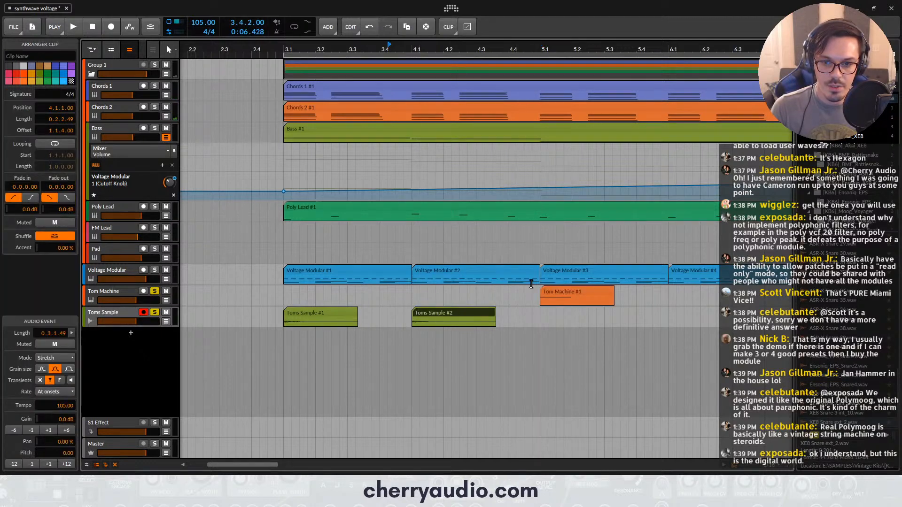
Adjust the Hexagon's pitch in the Tom Machine's Voltage Modular patch for the bar 5 tom and close the patch
click(549, 291)
key(space)
key(space)
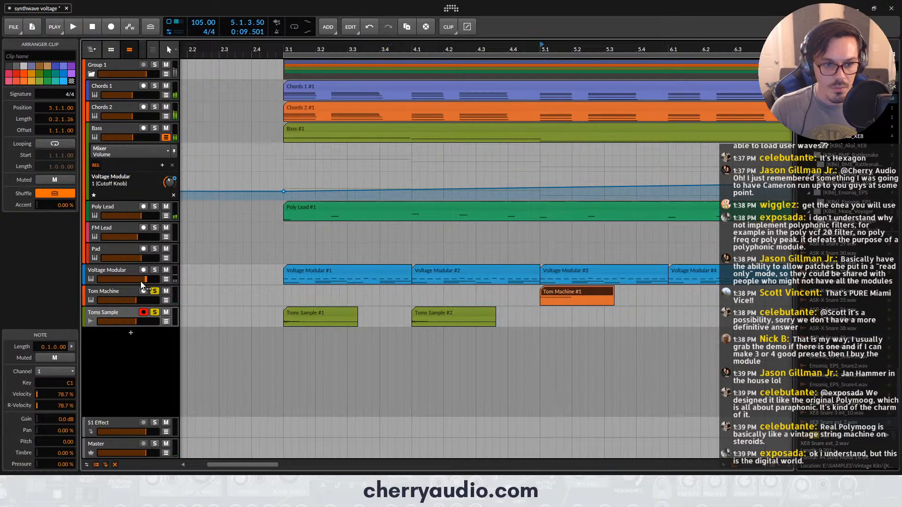
click(129, 291)
click(73, 136)
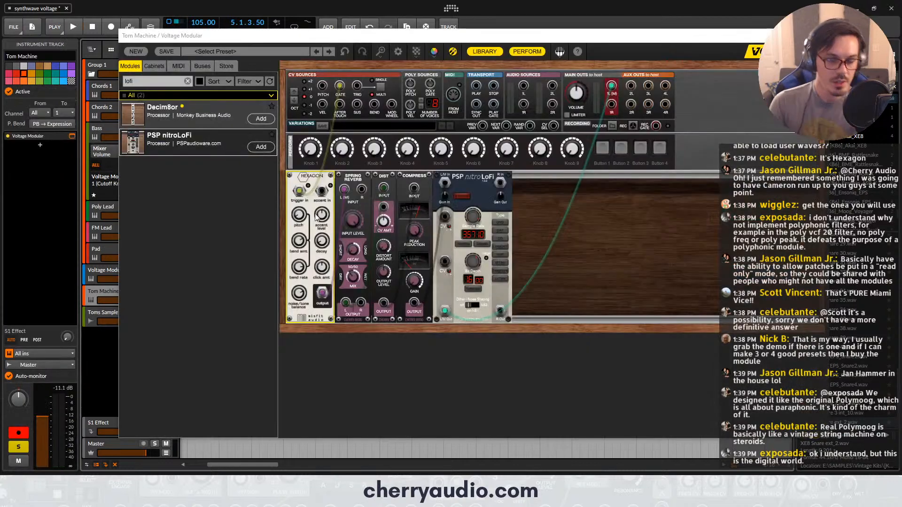
click(300, 225)
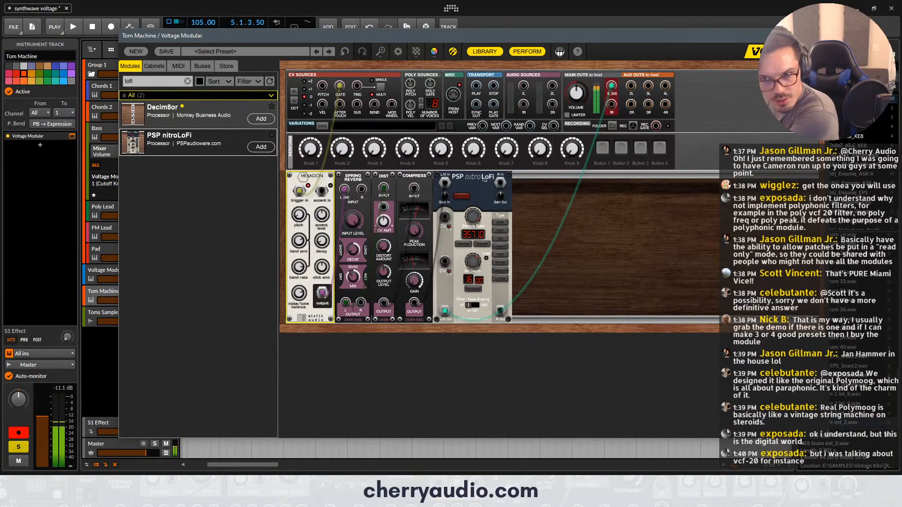
click(819, 36)
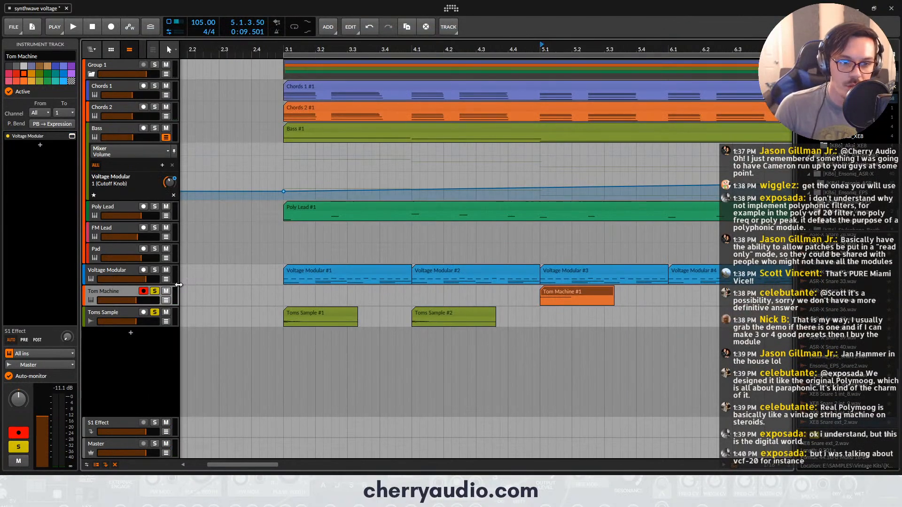
Record the third tom take onto Toms Sample from bar 5, and move the Tom Machine clip to bar 6
click(144, 315)
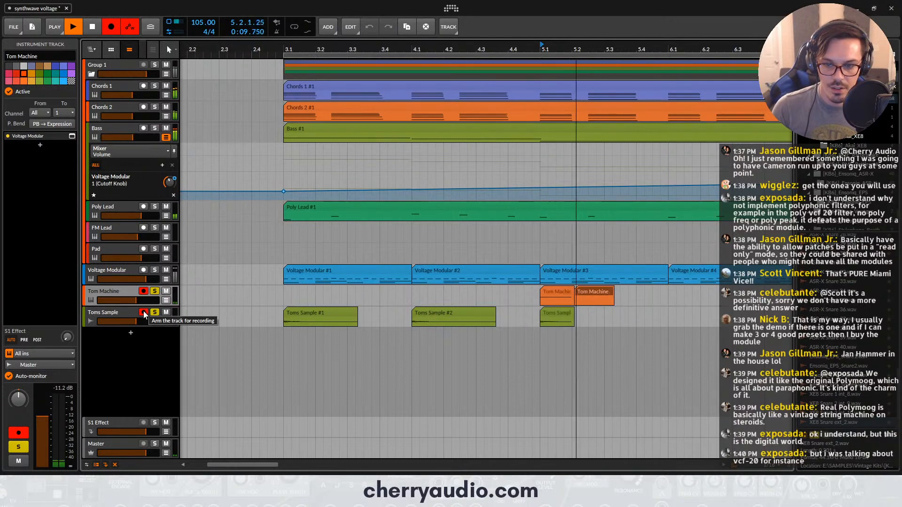
click(550, 291)
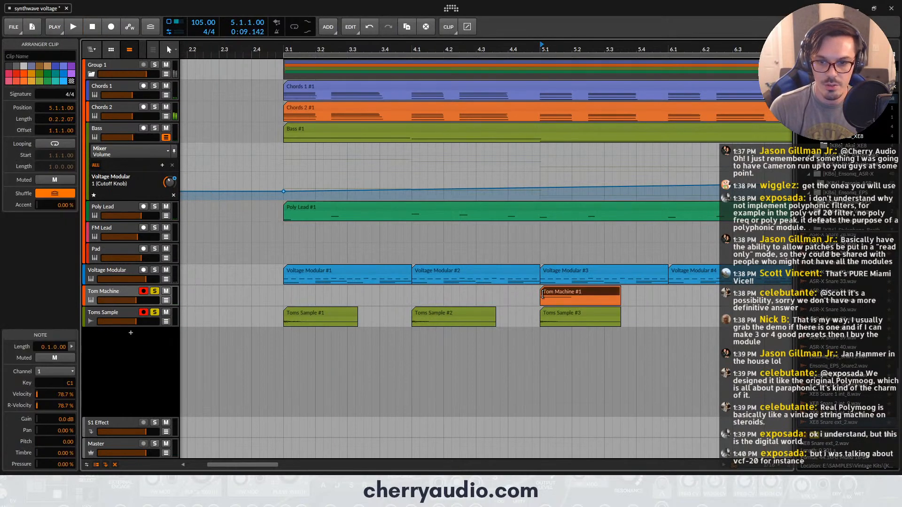
key(Delete)
drag(591, 295, 719, 295)
Trim the ends of the first three Toms Sample clips so each is two beats long
drag(620, 311, 611, 311)
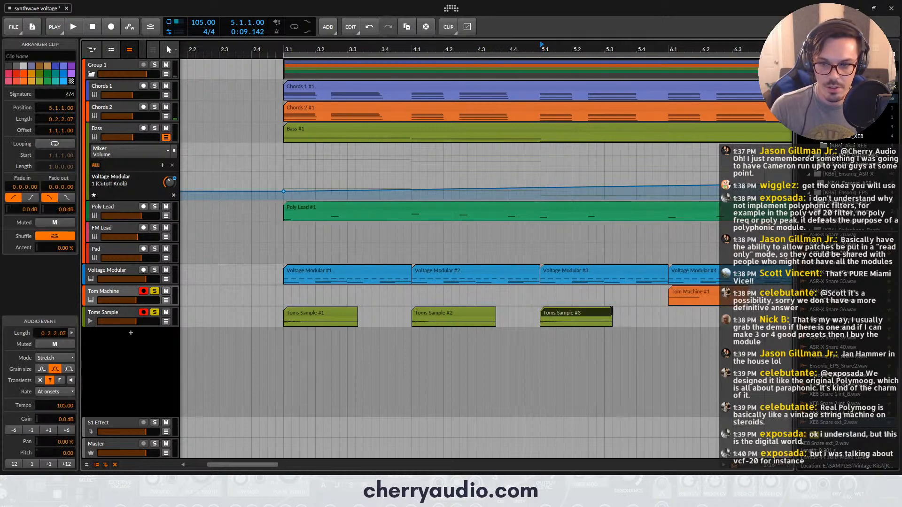
drag(496, 312, 473, 313)
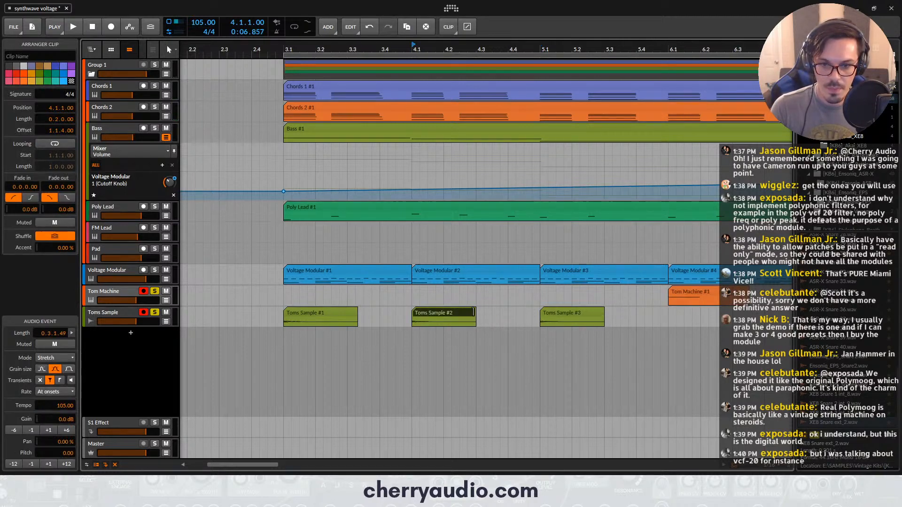
click(348, 313)
Place the play position at bar 6 and readjust the Hexagon's pitch in the Tom Machine patch for the fourth tom
scroll(534, 313, right, 5)
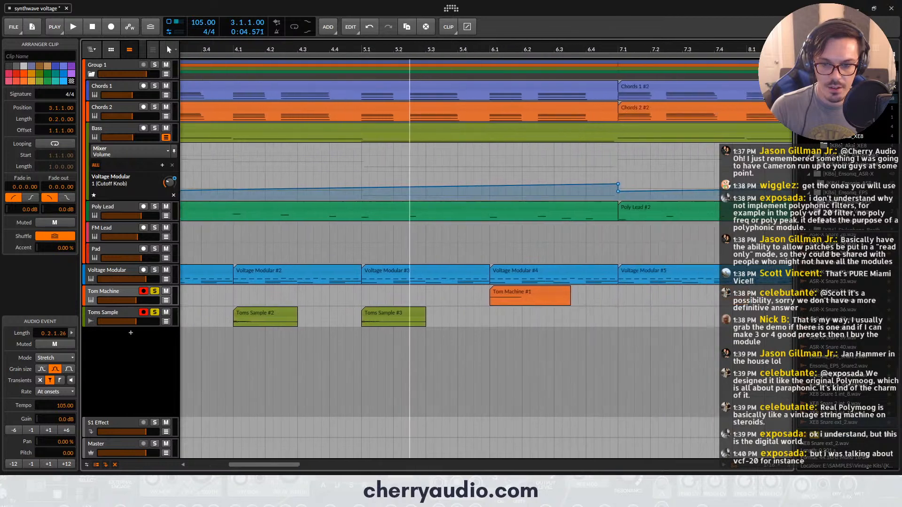
click(506, 291)
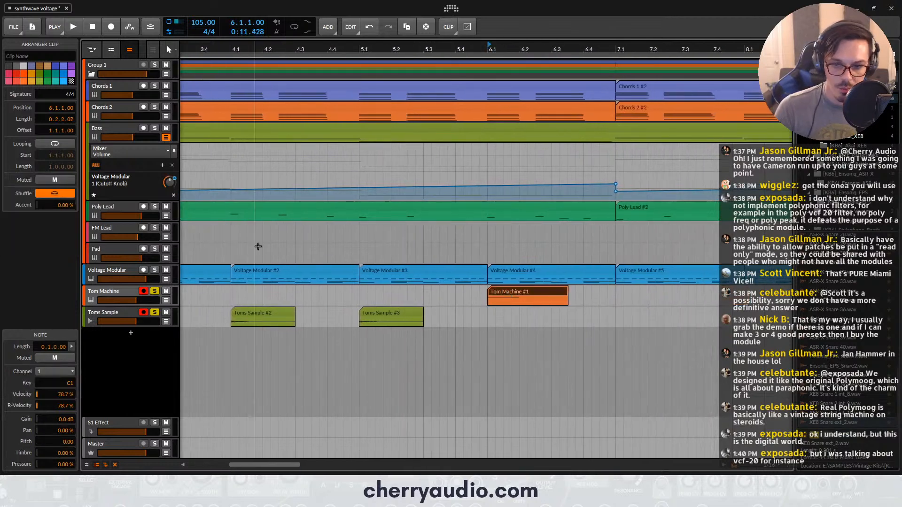
click(130, 292)
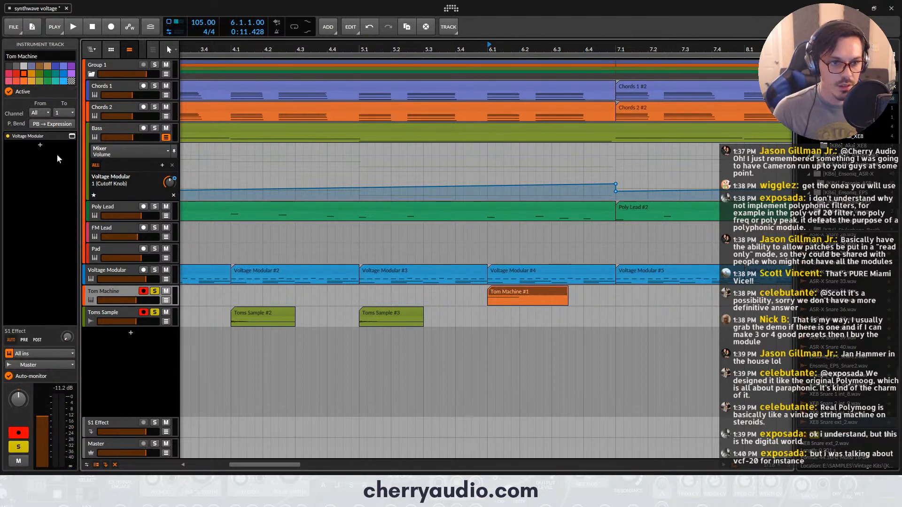
click(72, 137)
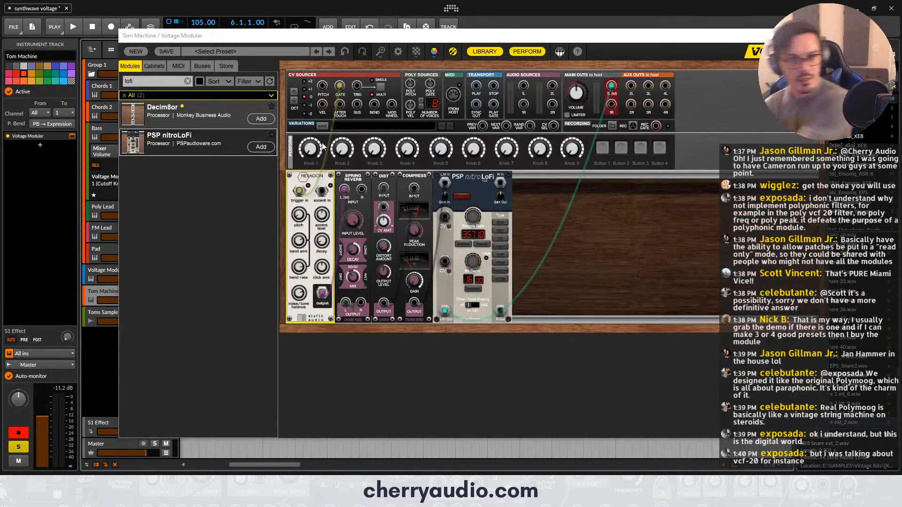
click(294, 219)
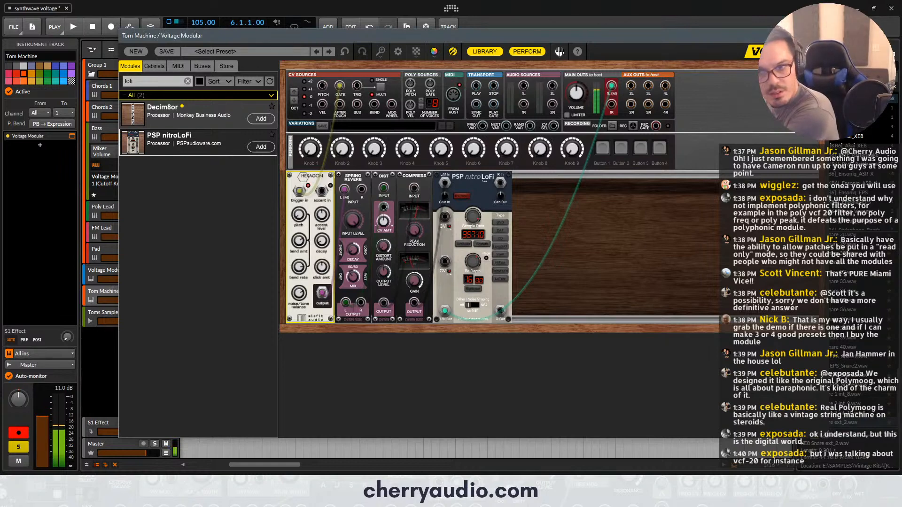
click(818, 36)
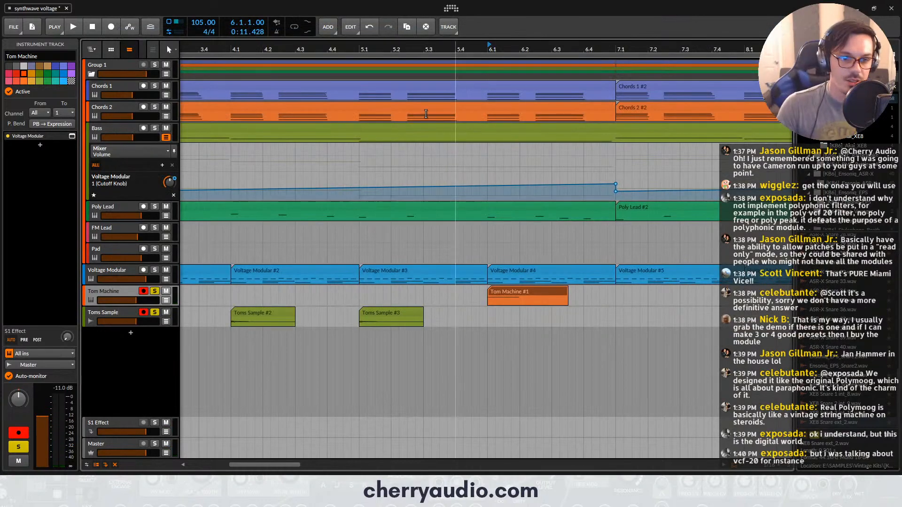
click(111, 27)
key(space)
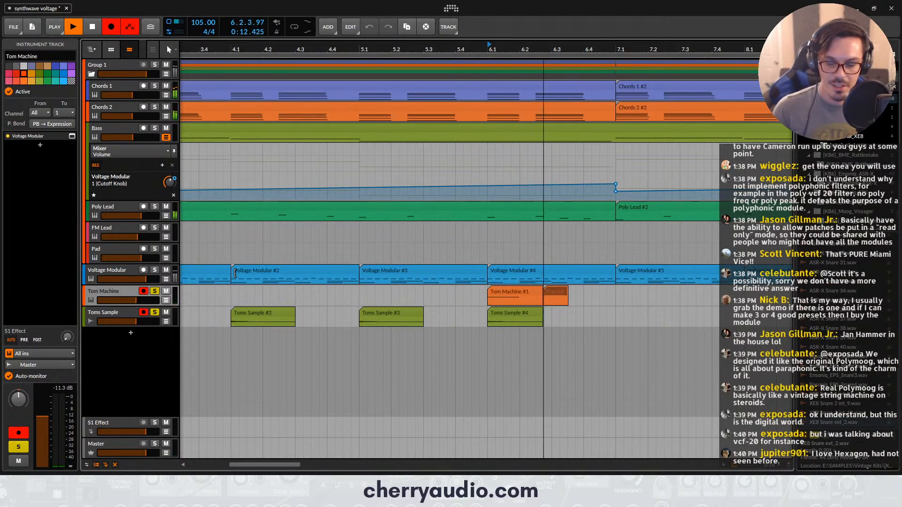
key(space)
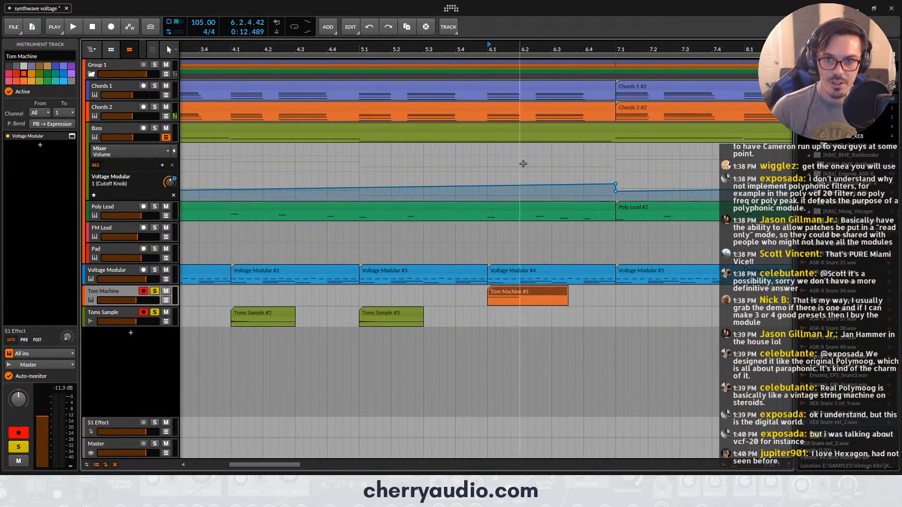
Record the fourth tom take onto the Toms Sample track from bar 6
key(F9)
key(space)
key(space)
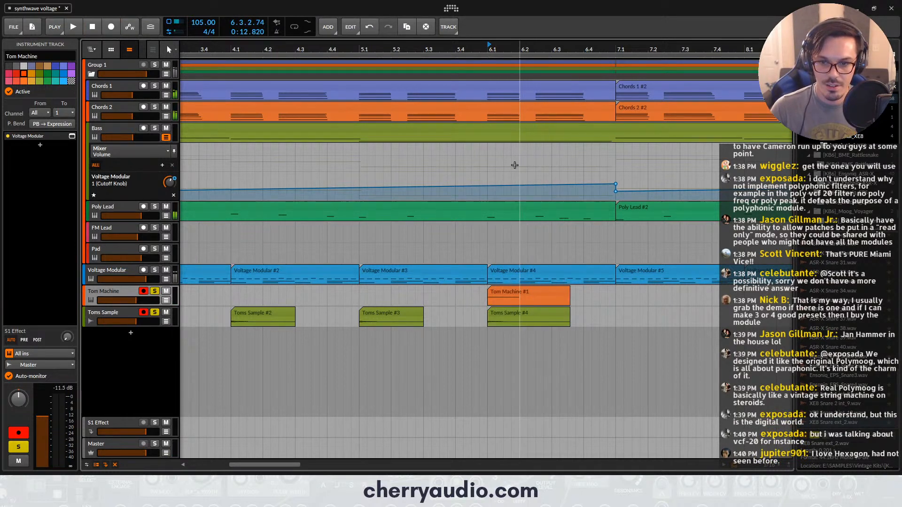
Delete the Tom Machine clip at bar 6 and deactivate the Tom Machine track
click(568, 294)
key(Delete)
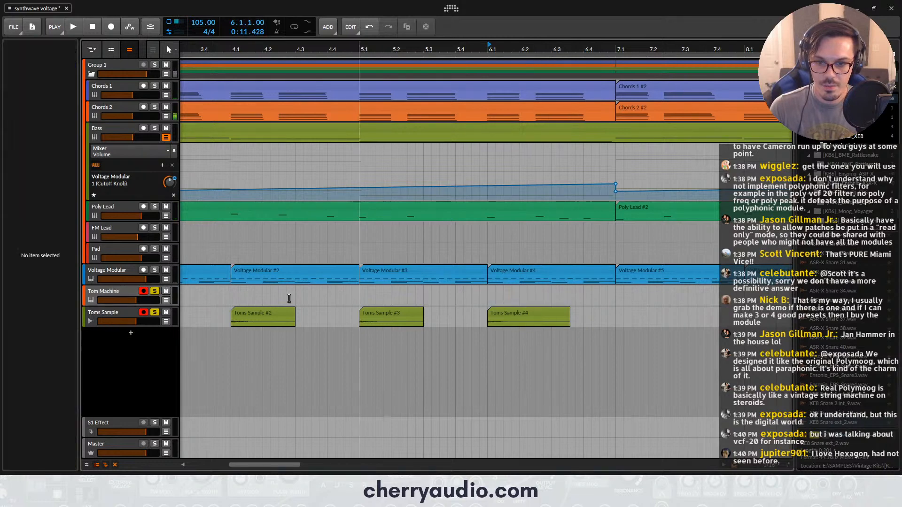
click(138, 293)
key(alt+a)
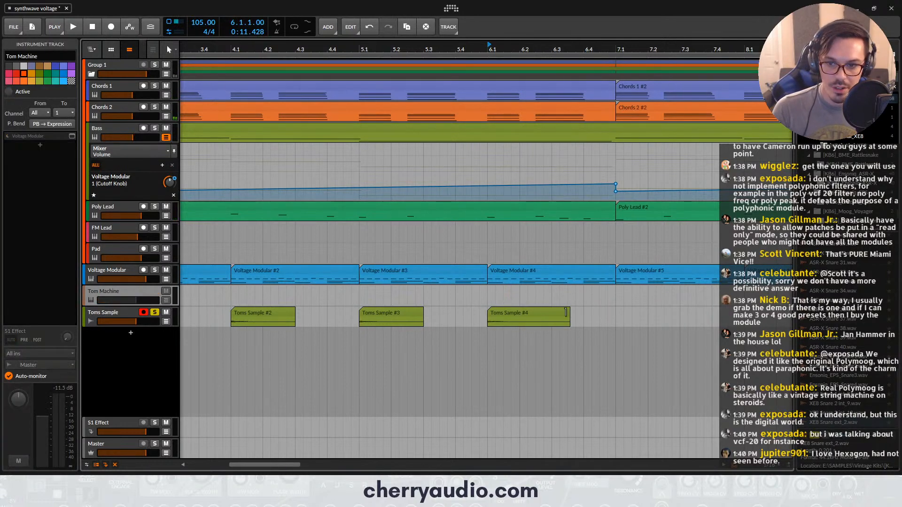
Trim the fourth Toms Sample clip to two beats and set the gain of all four clips to +13 dB
drag(565, 312, 298, 309)
scroll(550, 311, down, 3)
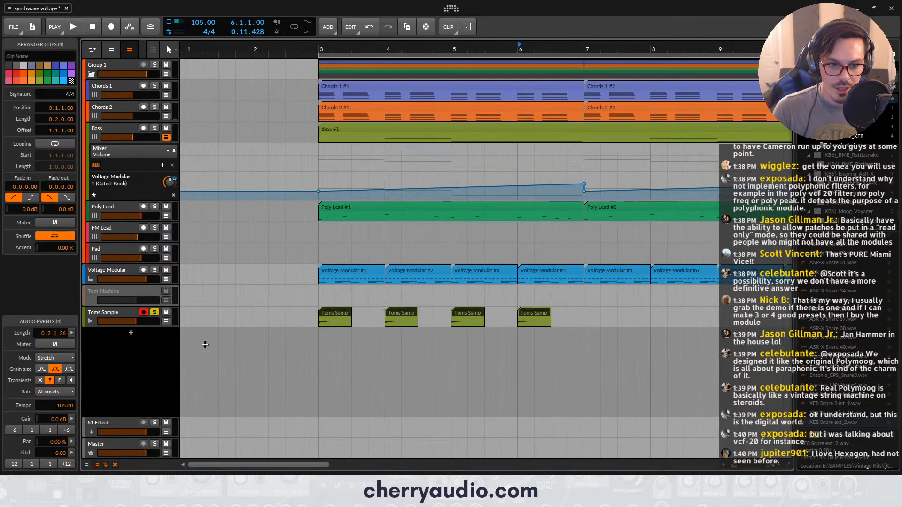
click(104, 318)
click(350, 320)
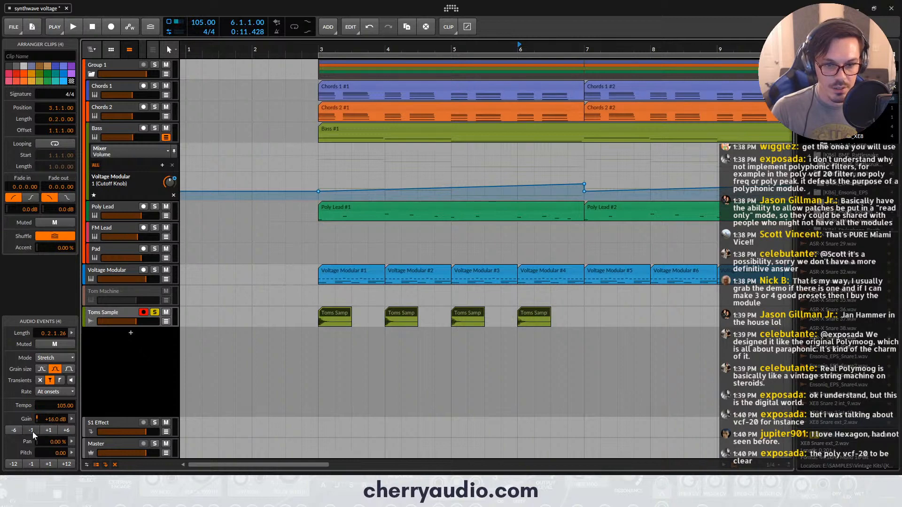
Audition the four recorded tom samples by playing from the start of bars 3 to 6
double_click(321, 48)
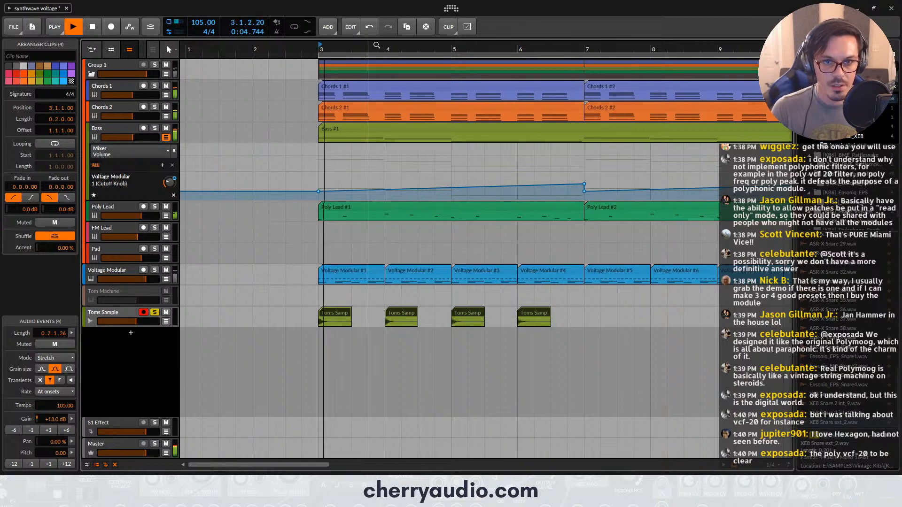
drag(386, 48, 382, 48)
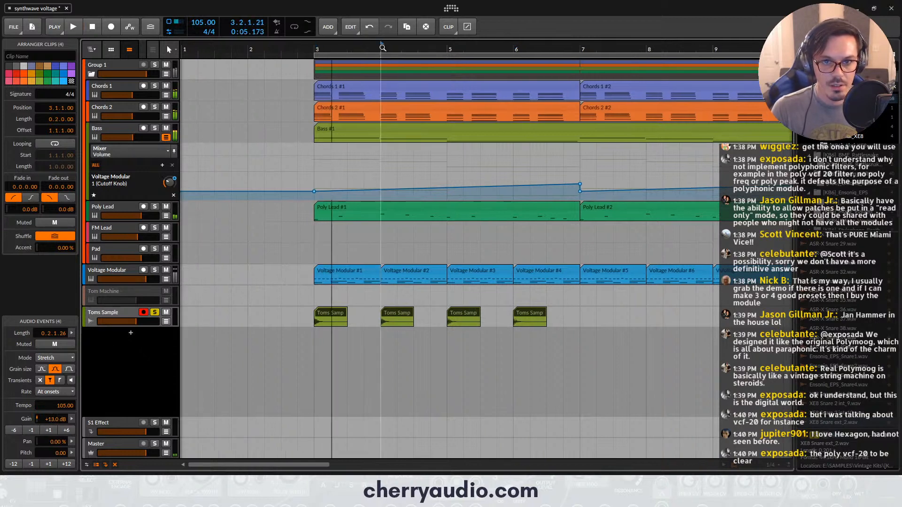
double_click(451, 48)
key(space)
drag(516, 49, 520, 49)
key(space)
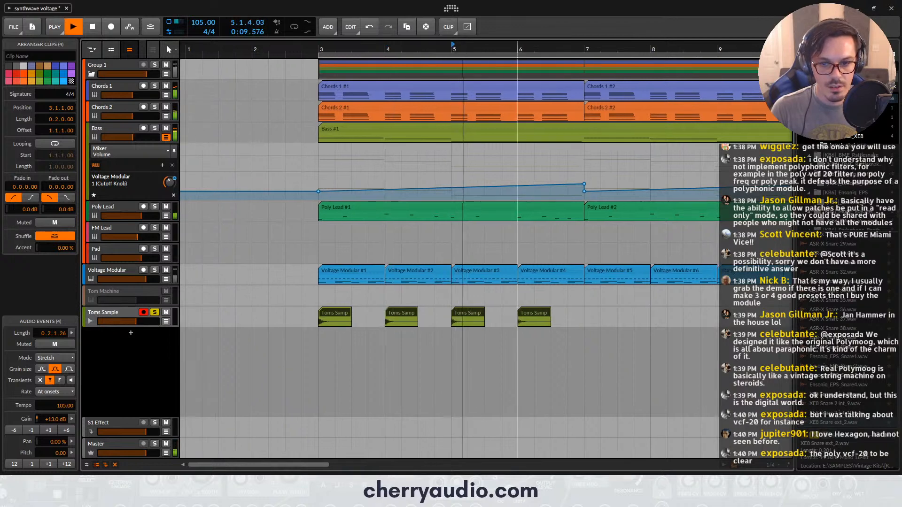
key(space)
key(space)
double_click(519, 49)
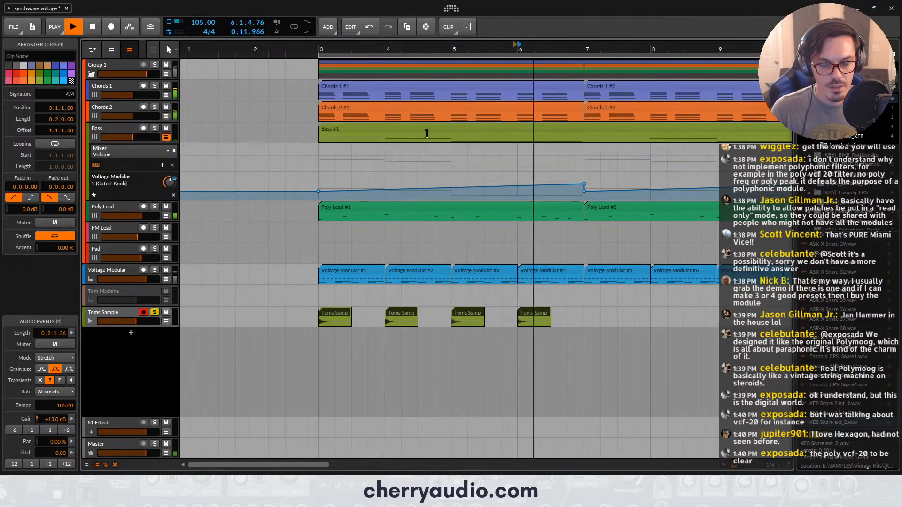
key(space)
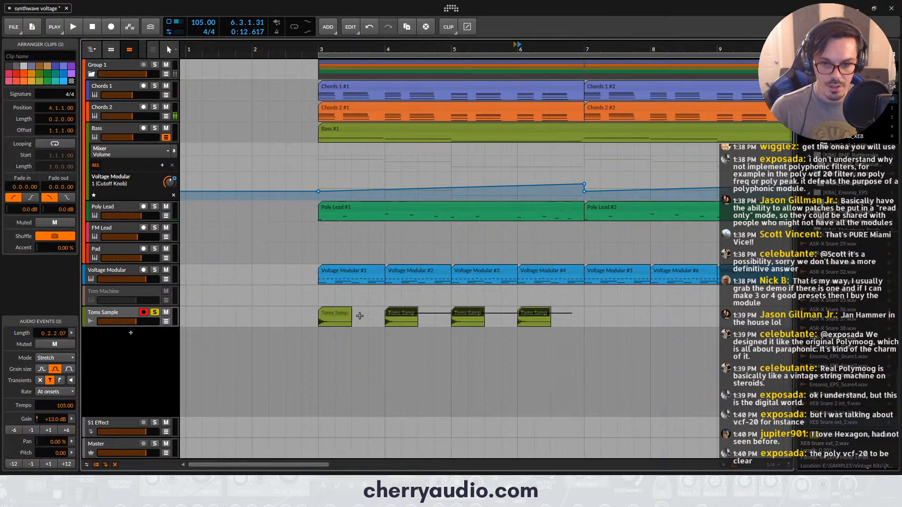
Open the bounce options for the Toms Sample clips and dismiss them without bouncing
key(ctrl+b)
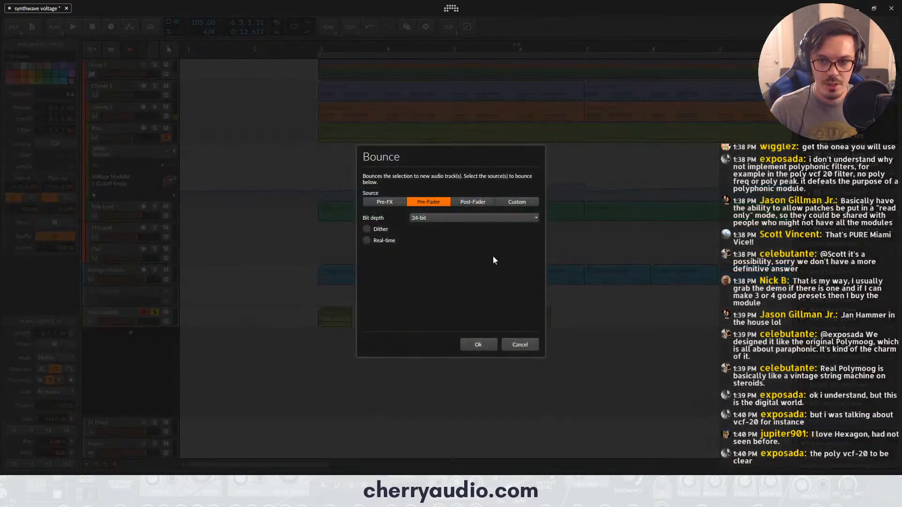
click(520, 345)
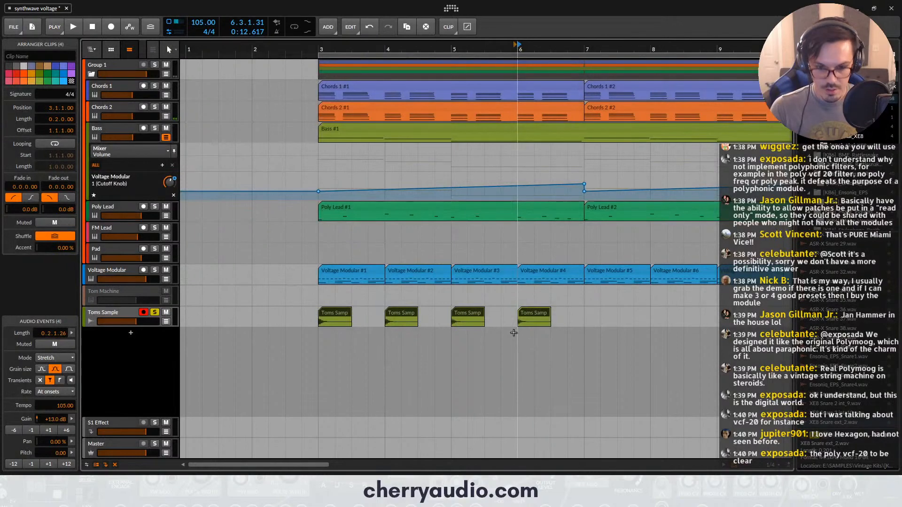
Bounce the four Toms Sample clips in place and deactivate the Toms Sample track
key(ctrl+j)
key(ctrl+z)
drag(567, 316, 293, 310)
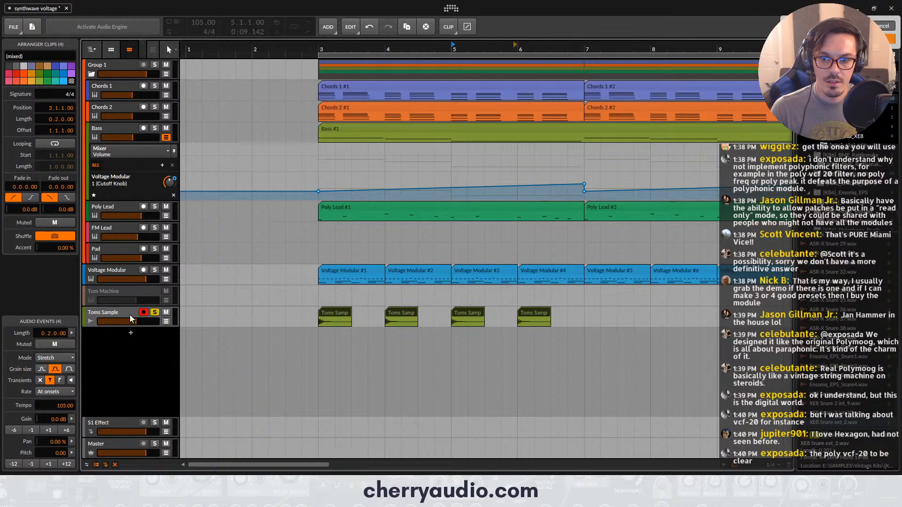
click(97, 309)
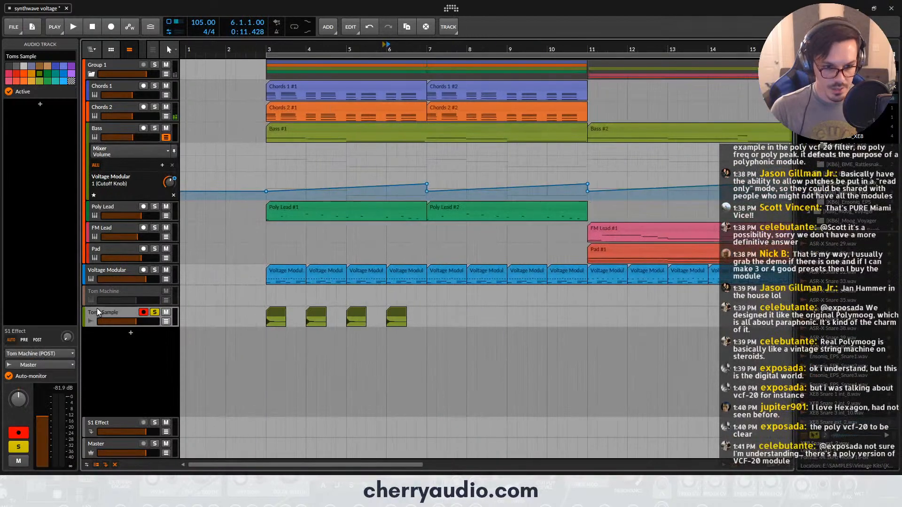
key(alt+a)
Add a new instrument track loaded with Voltage Modular below the Toms Sample track
double_click(130, 334)
text(vol)
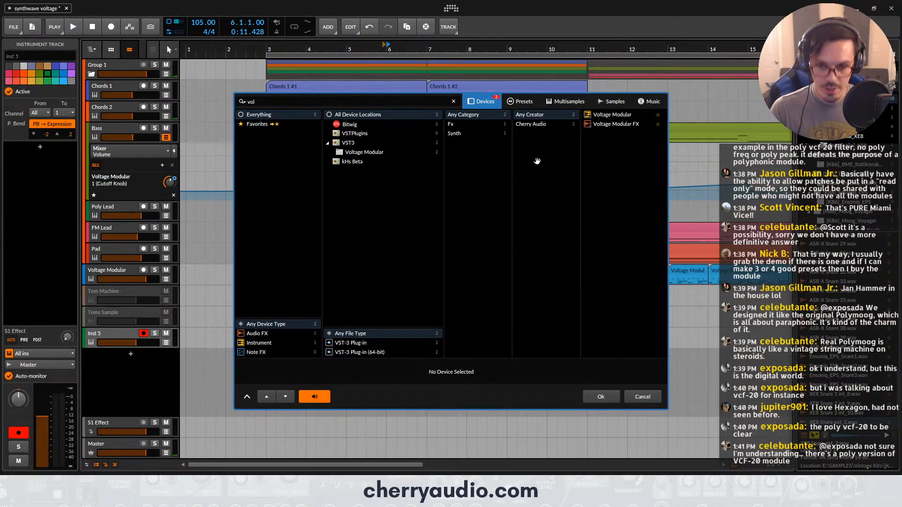
double_click(608, 115)
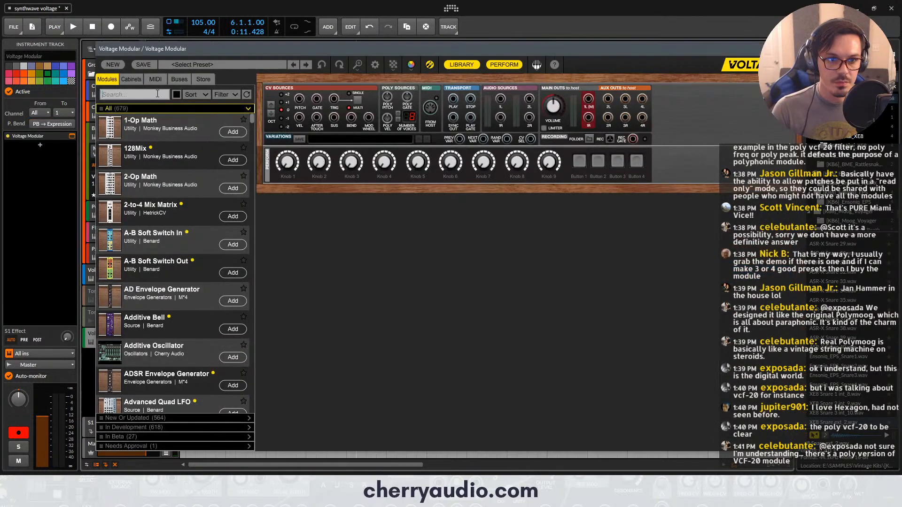
Find the Digi Sample module and place four of them side by side in the Voltage Modular rack
click(157, 94)
text(sample)
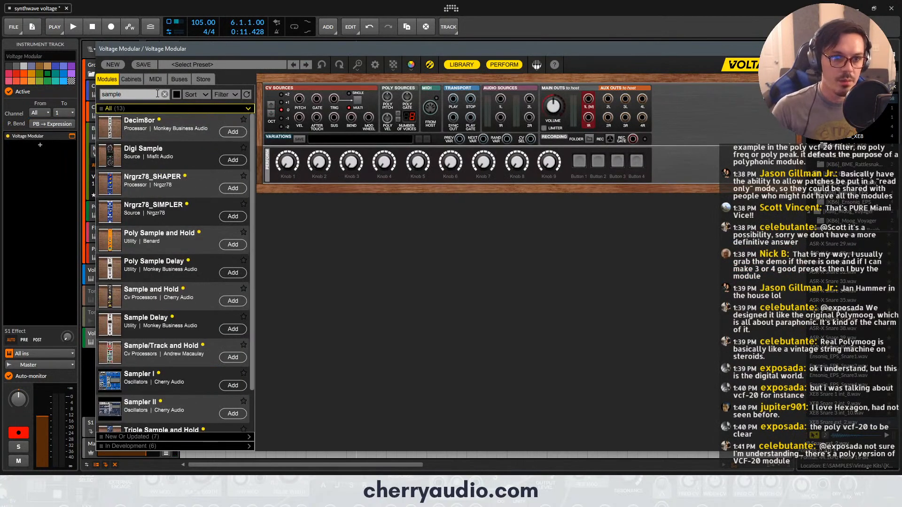
drag(153, 161, 405, 200)
drag(399, 190, 385, 190)
drag(489, 192, 350, 196)
drag(351, 189, 349, 188)
click(340, 174)
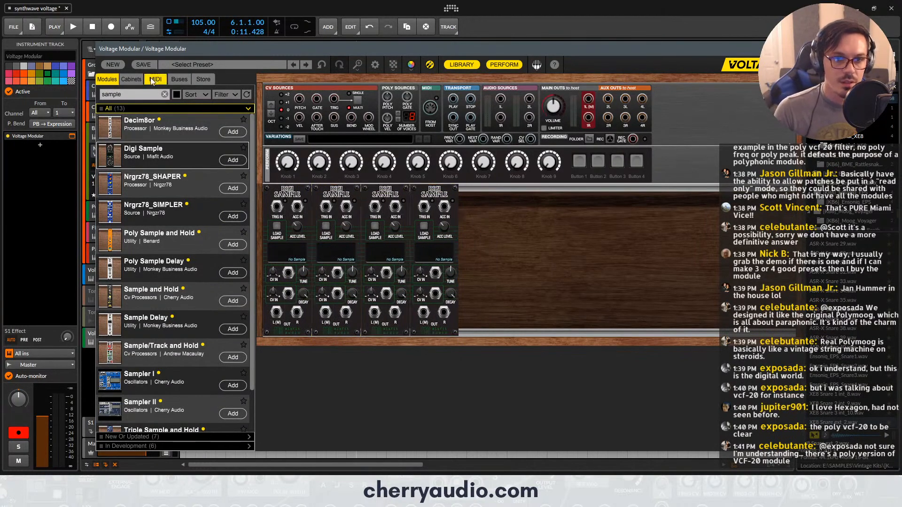
Place a MIDI Drum Trigger before the Digi Sample modules and patch it from the host MIDI to their four trigger inputs
text(drum)
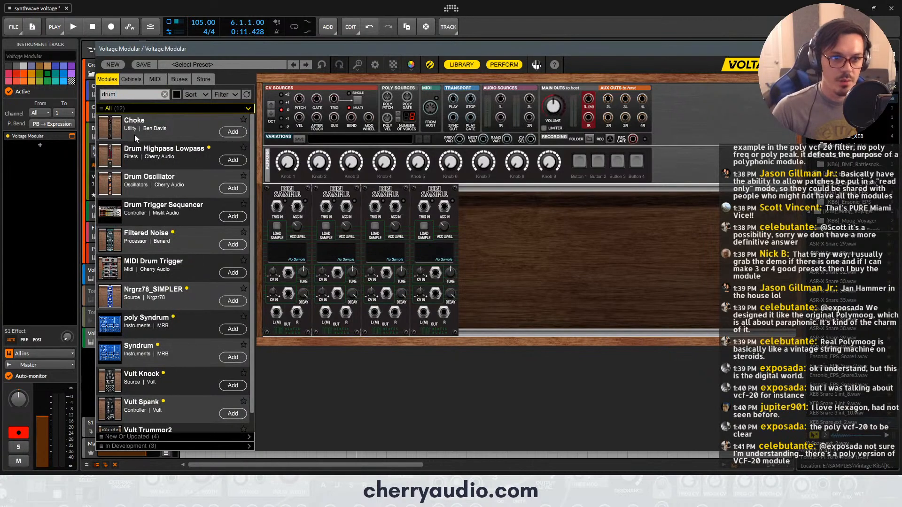
drag(174, 280, 299, 217)
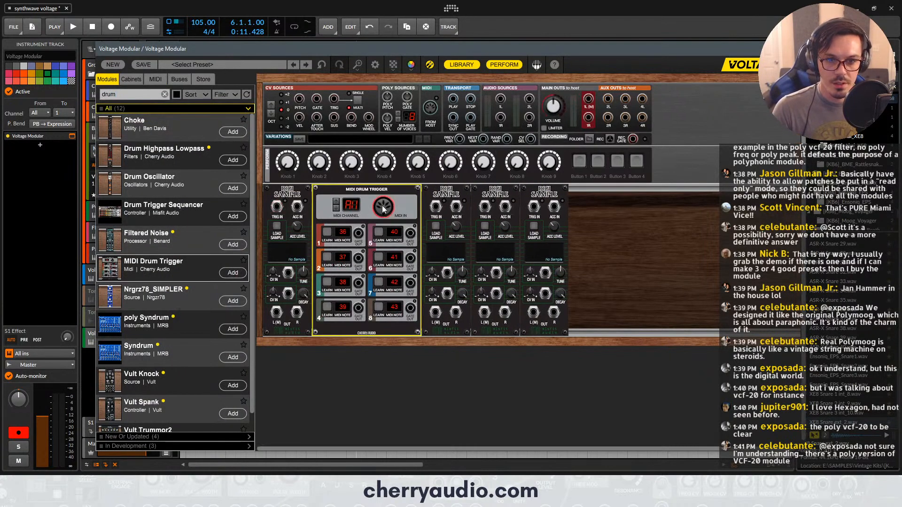
drag(383, 210, 430, 108)
drag(363, 235, 309, 308)
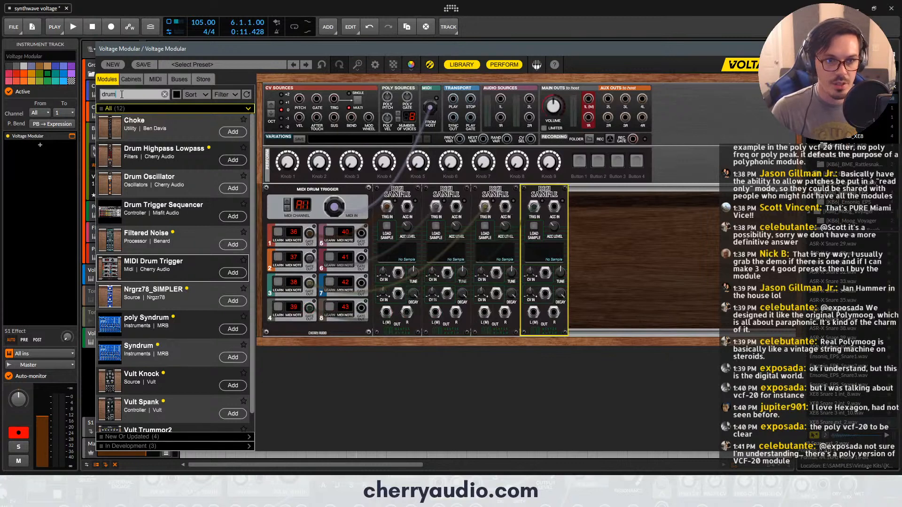
Add a Console Mixer beneath the samplers and patch the four left sampler outputs through its first four channels to the main outputs
text(mixer)
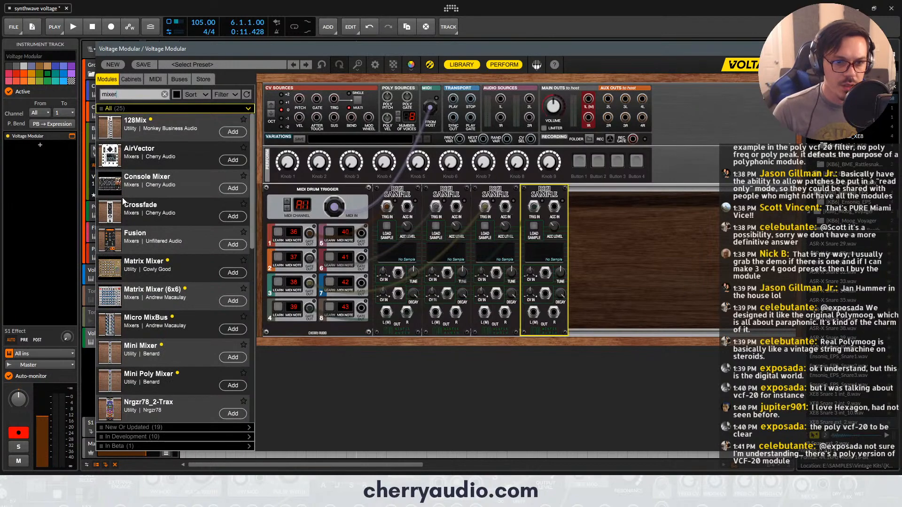
drag(132, 185, 387, 400)
scroll(470, 302, down, 3)
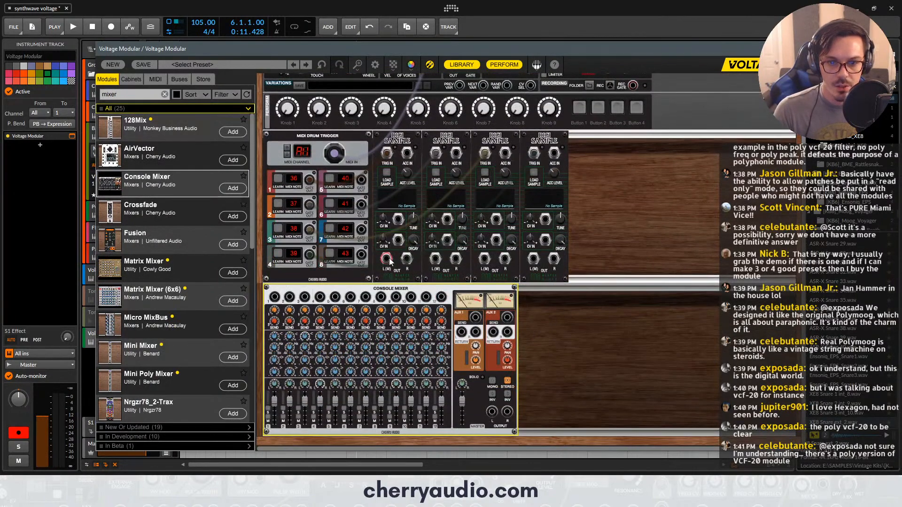
drag(390, 261, 274, 297)
drag(435, 259, 290, 296)
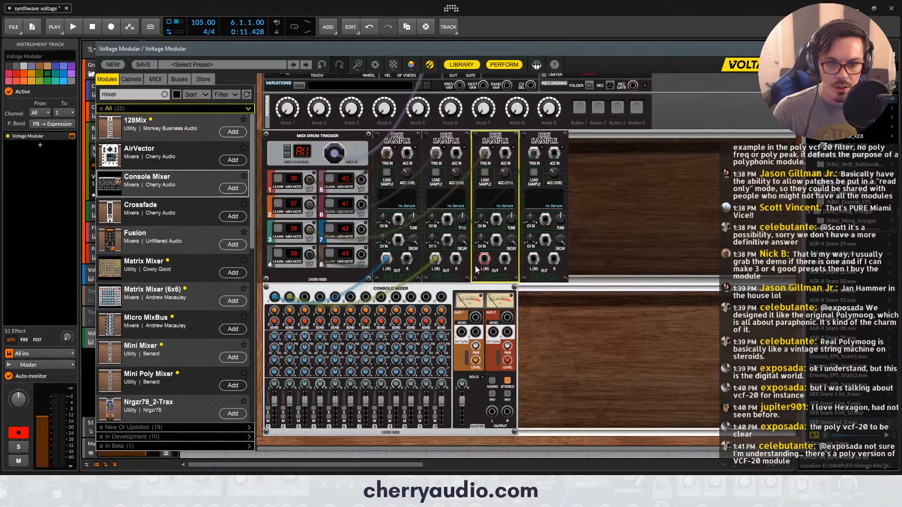
drag(483, 259, 304, 297)
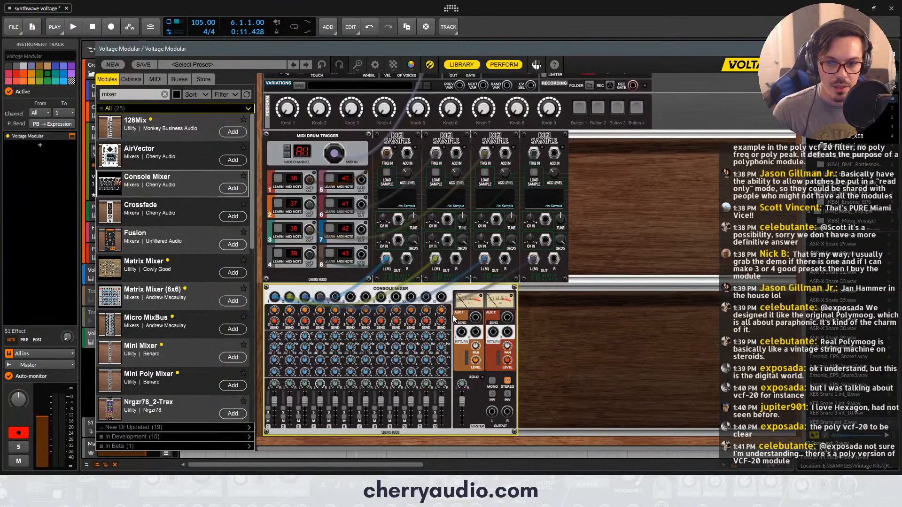
mouse_move(496, 413)
mouse_down()
mouse_move(524, 101)
mouse_move(536, 112)
mouse_move(590, 99)
mouse_move(494, 422)
mouse_move(507, 413)
mouse_up()
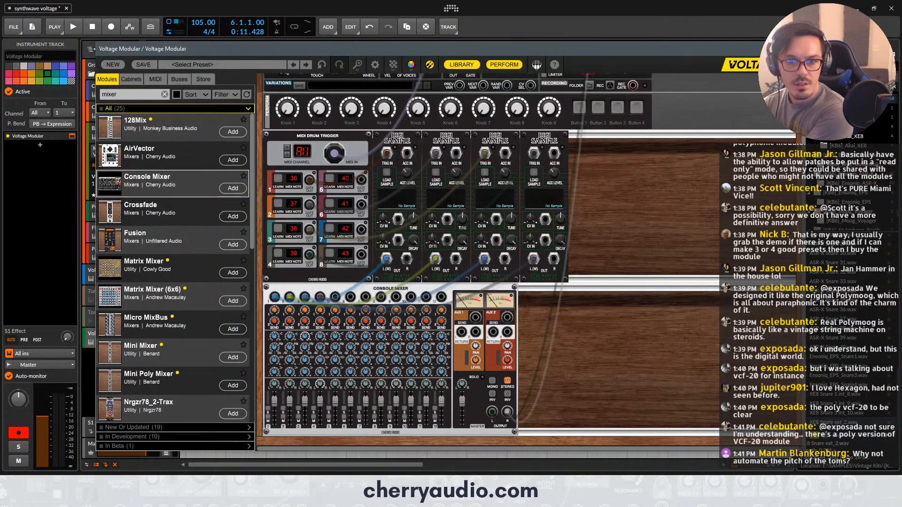
Load the four bounced tom samples into the four Digi Sample modules, one per module
click(796, 49)
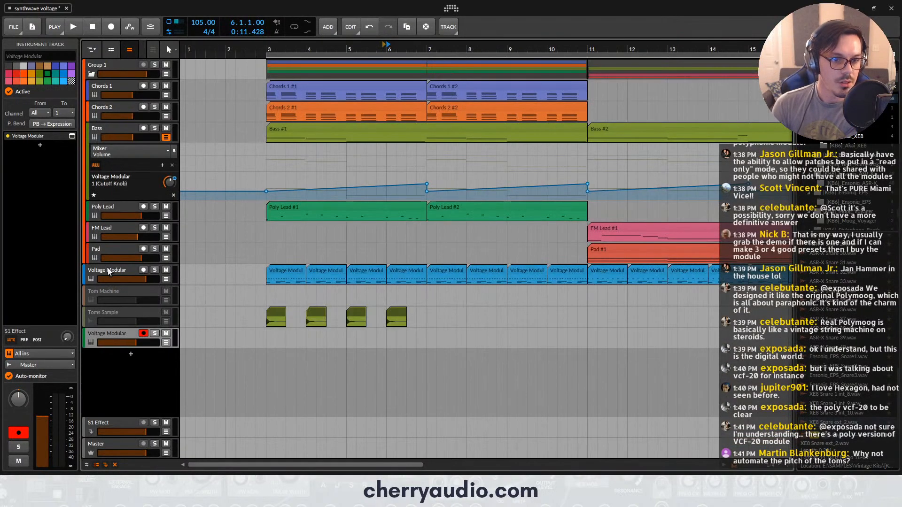
click(71, 136)
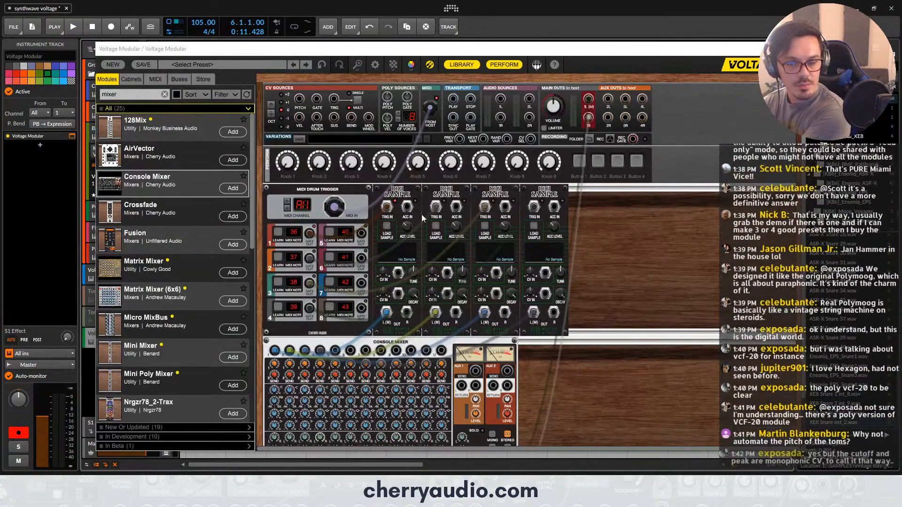
click(844, 480)
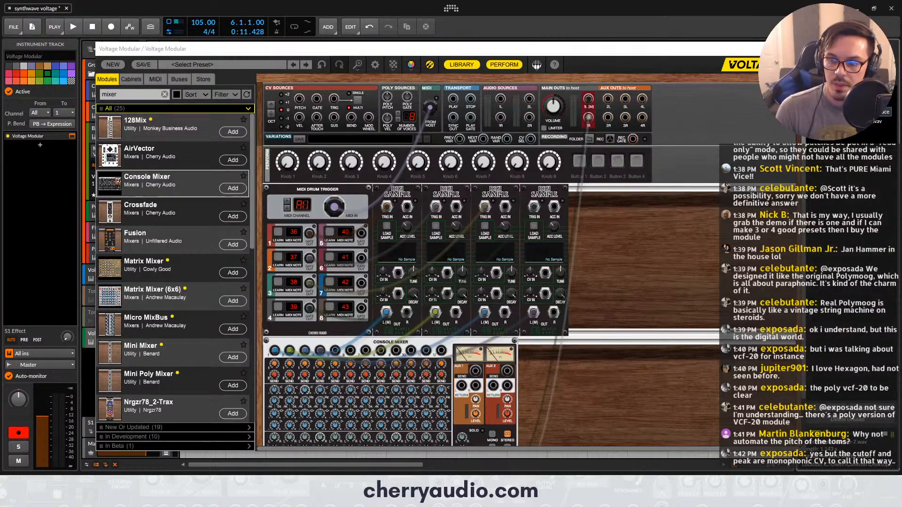
drag(846, 121, 398, 256)
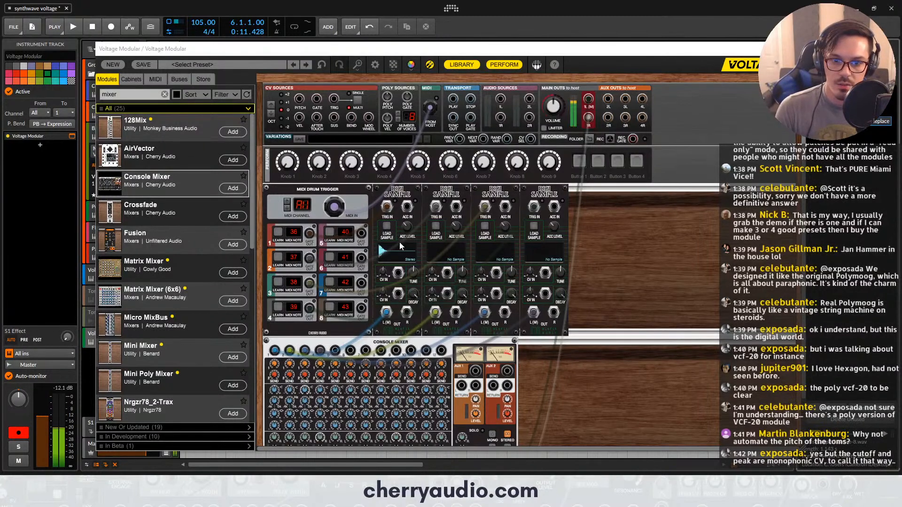
drag(846, 112, 455, 246)
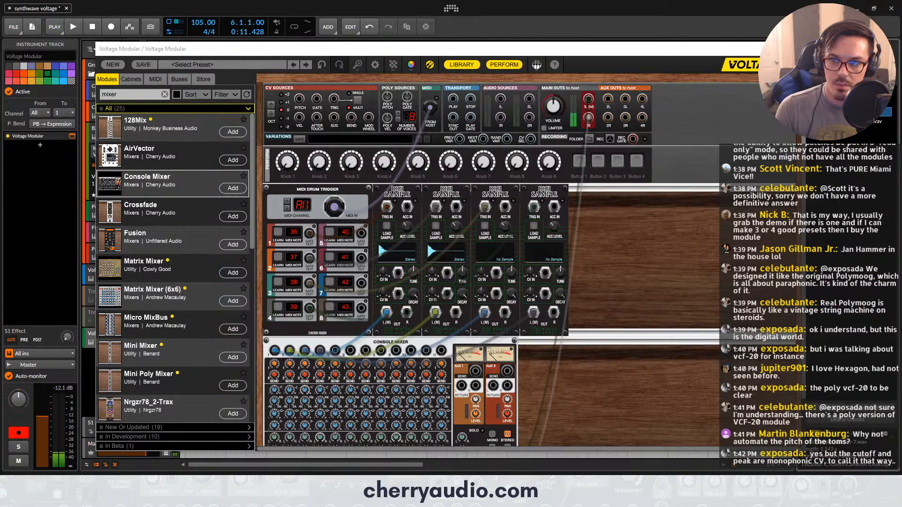
drag(629, 153, 493, 249)
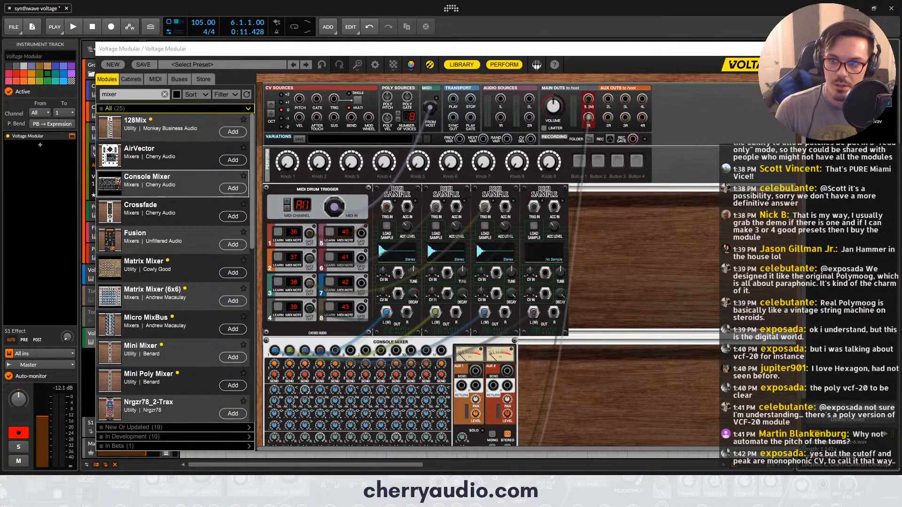
drag(846, 121, 548, 250)
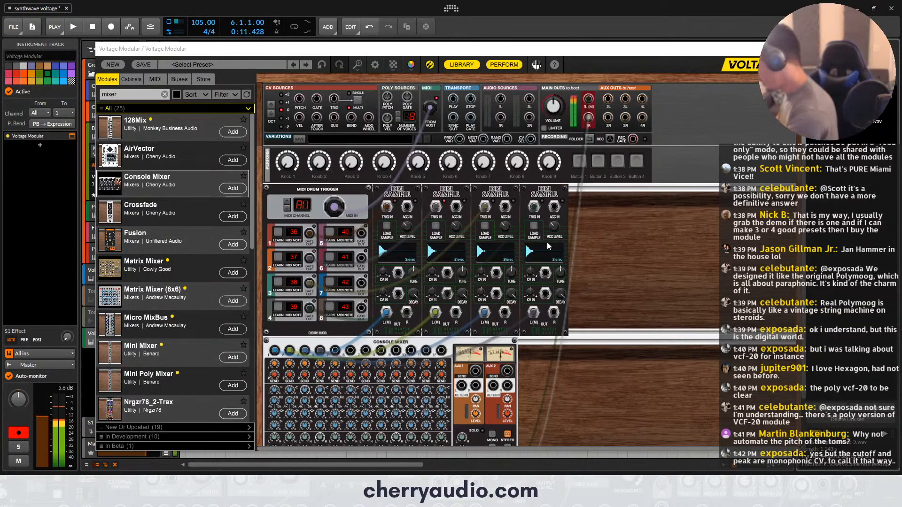
Adjust the panning of the tom channels on the Console Mixer and close the Voltage Modular window
scroll(615, 332, down, 2)
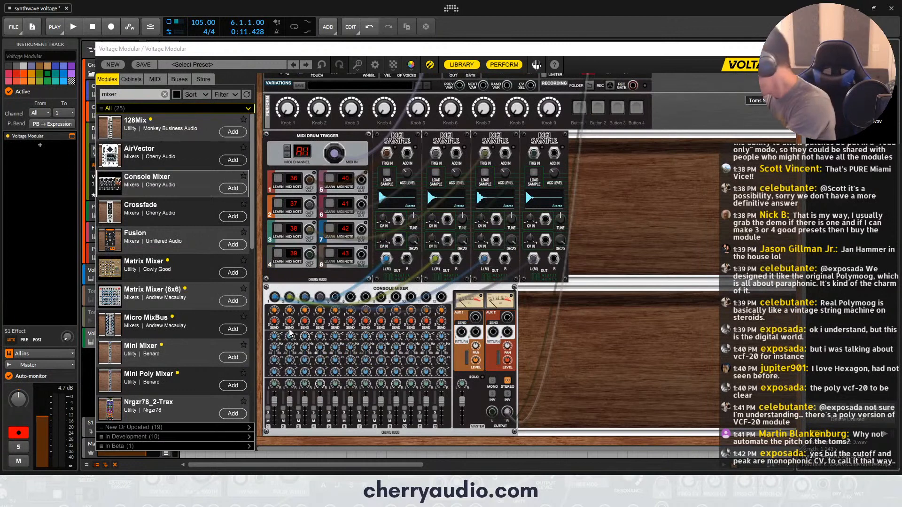
click(275, 408)
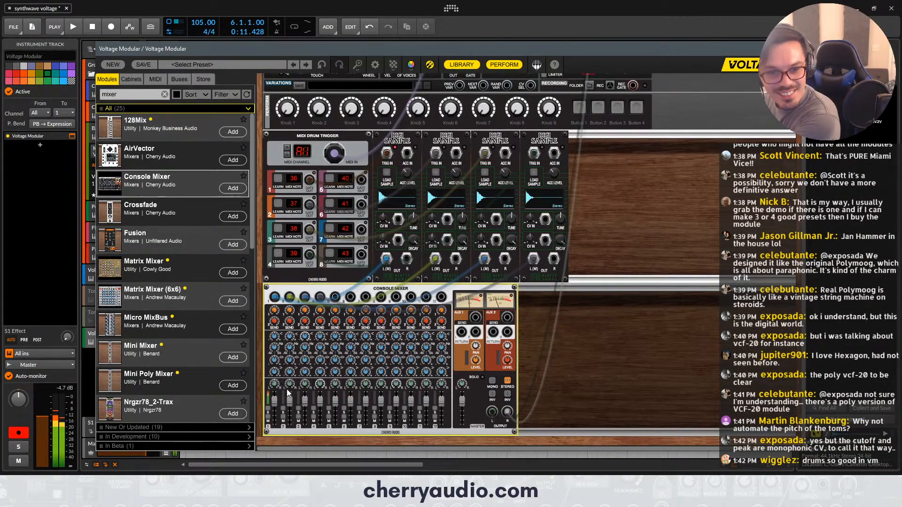
drag(305, 384, 323, 364)
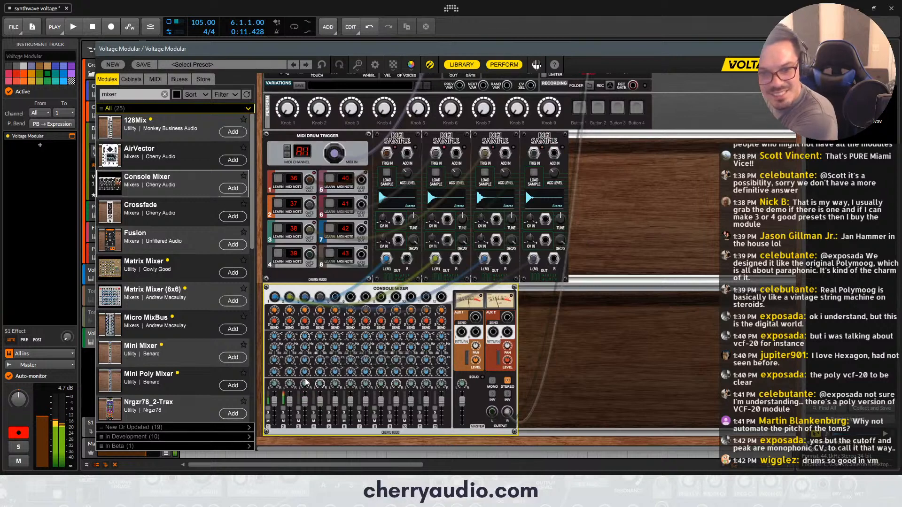
click(794, 49)
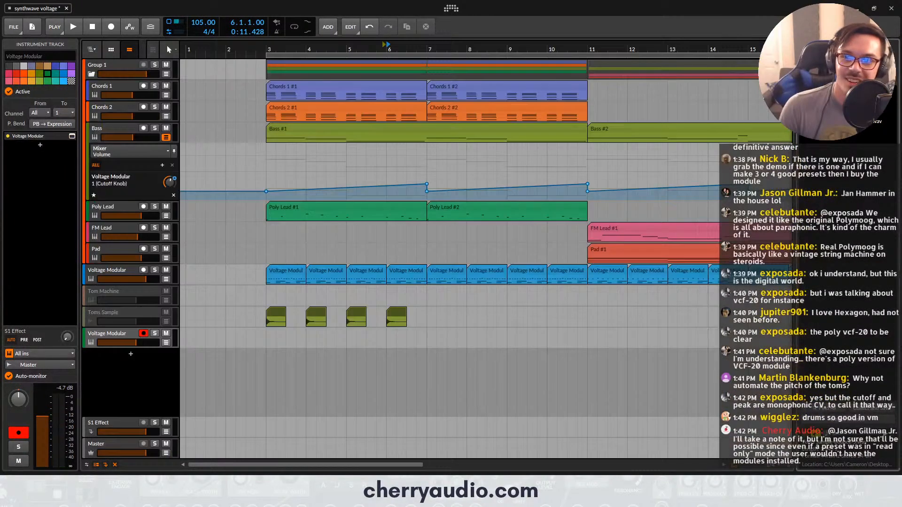
scroll(458, 289, down, 4)
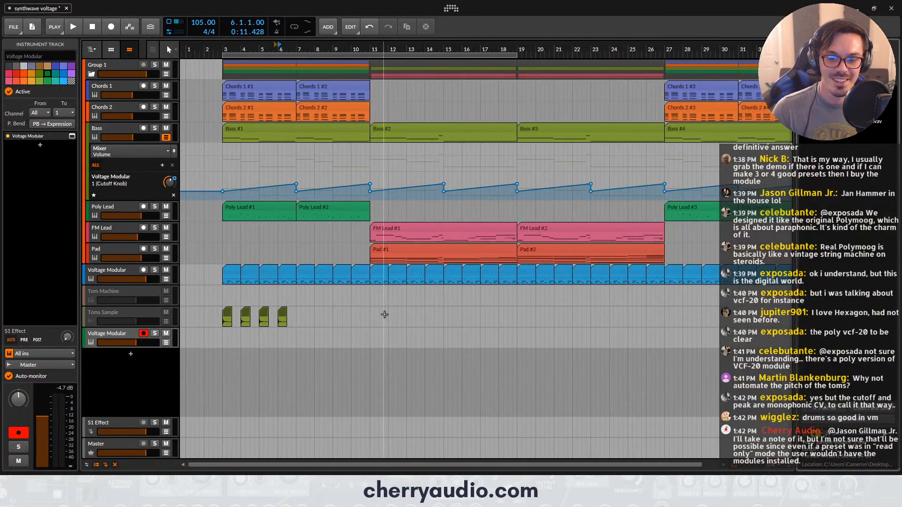
scroll(395, 301, down, 1)
click(561, 328)
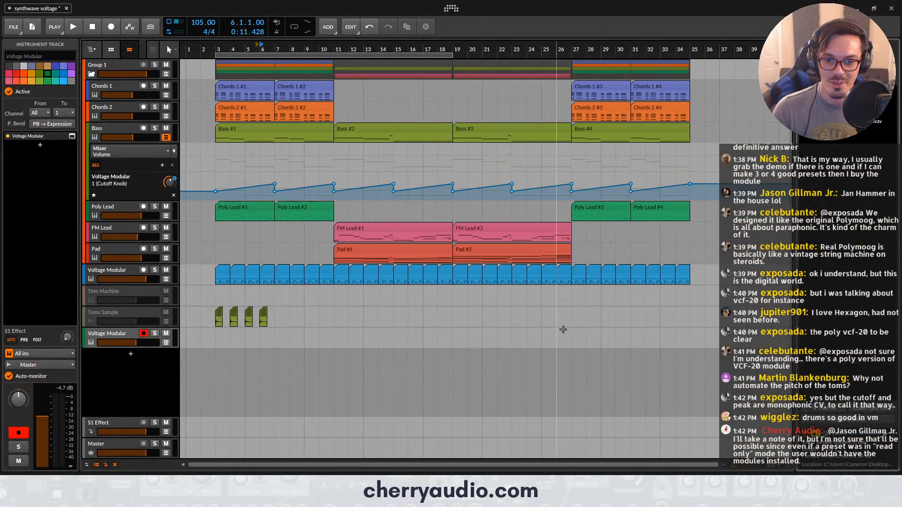
double_click(564, 334)
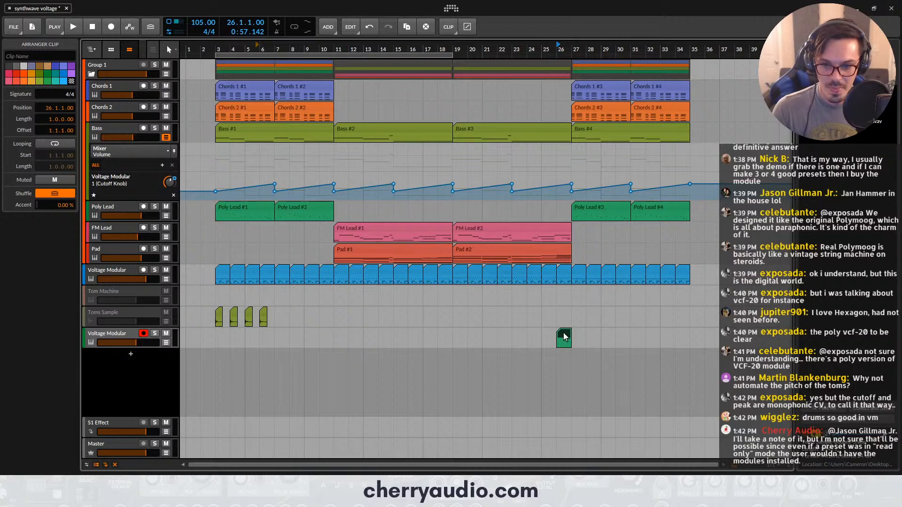
key(Delete)
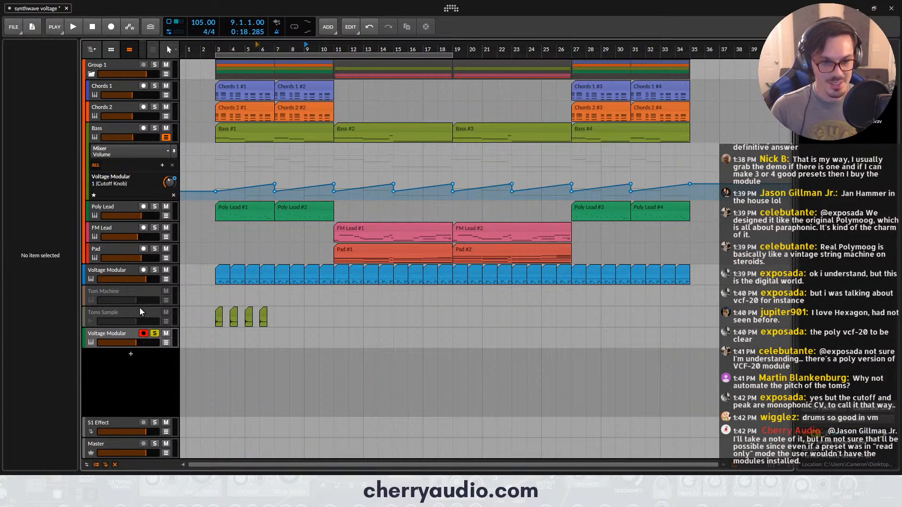
Record a tom fill on the new Voltage Modular track, starting the clip at bar 9
key(shift+r)
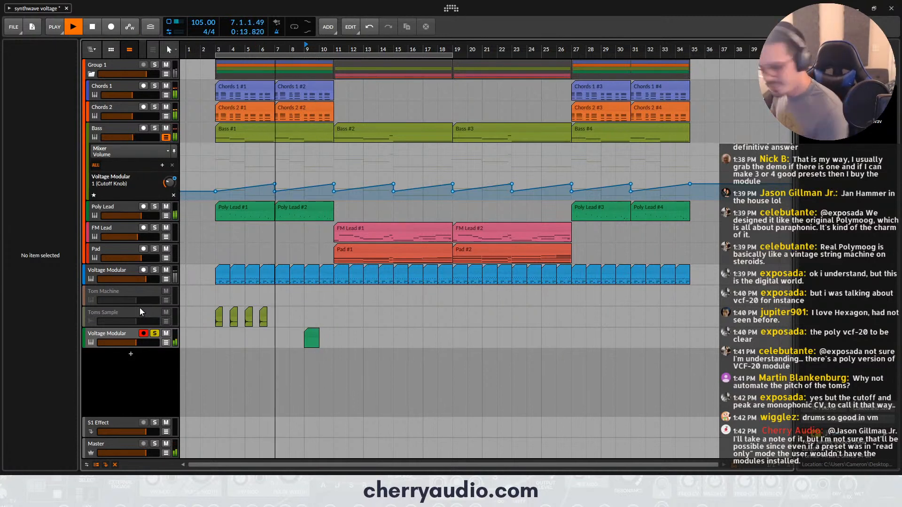
key(space)
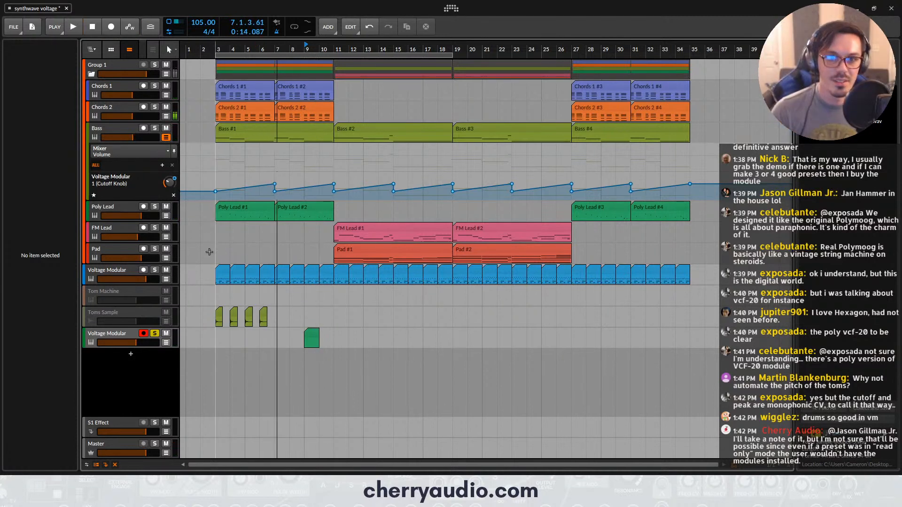
key(shift+r)
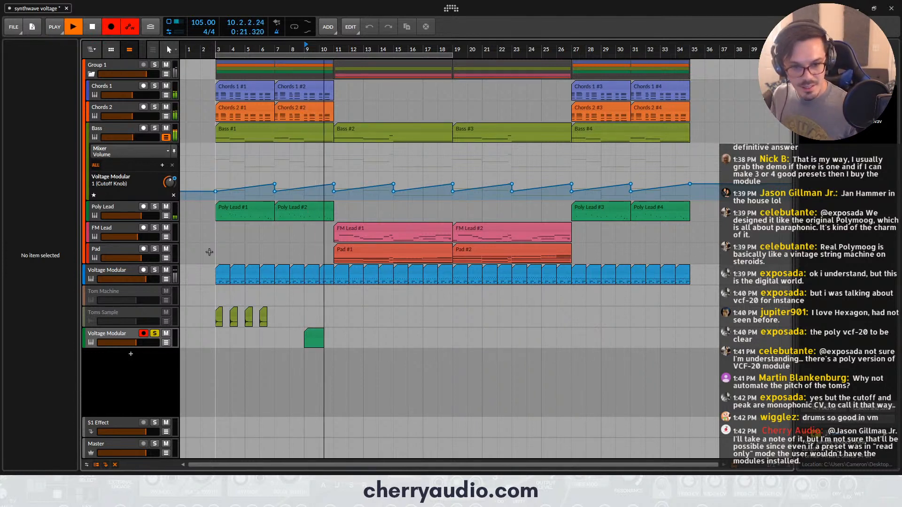
key(space)
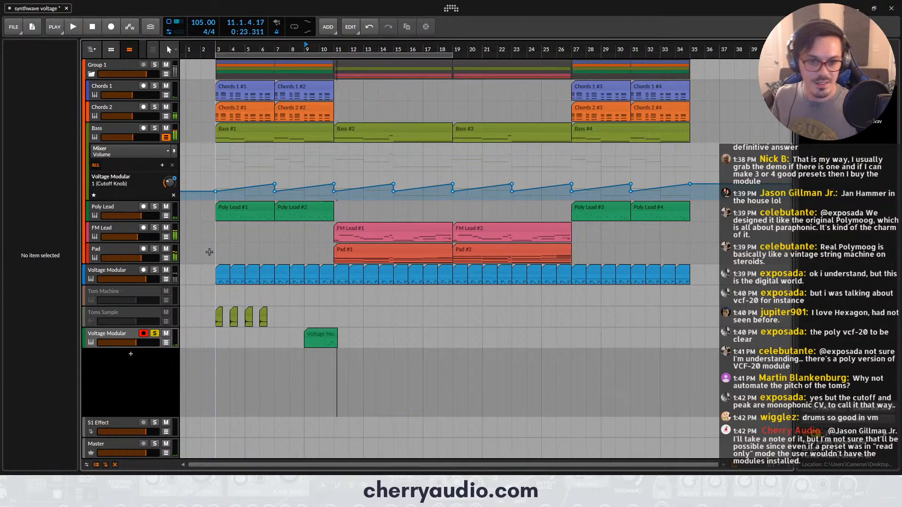
Quantize the recorded tom notes, delete the extra C1 note in beat 4 of bar 10, and play the fill
double_click(322, 339)
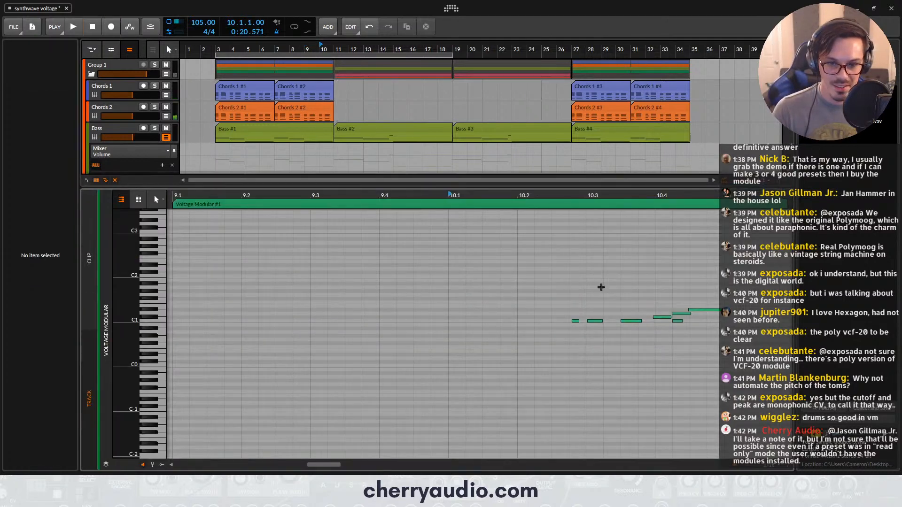
drag(723, 212, 483, 382)
scroll(511, 341, up, 3)
drag(684, 336, 503, 320)
key(Delete)
key(space)
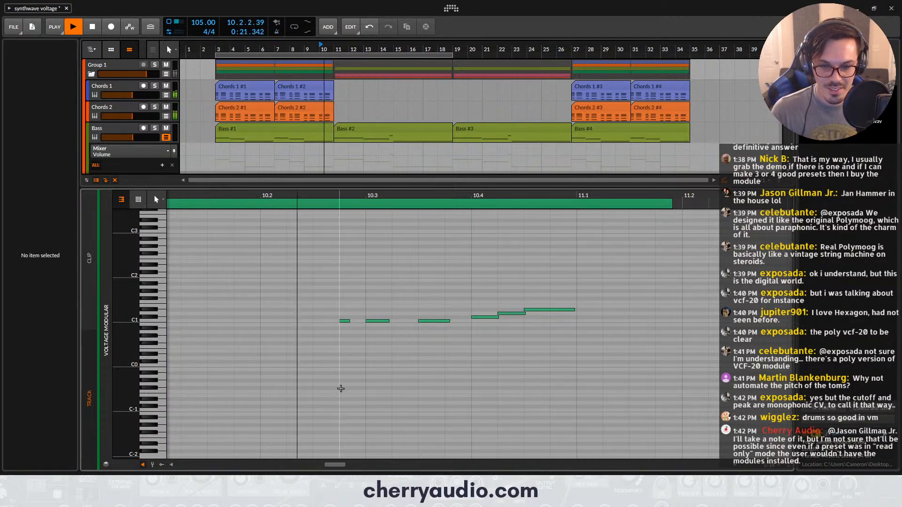
Stop playback, close the note editor and trim the recorded tom clip so it spans only bar 10
key(space)
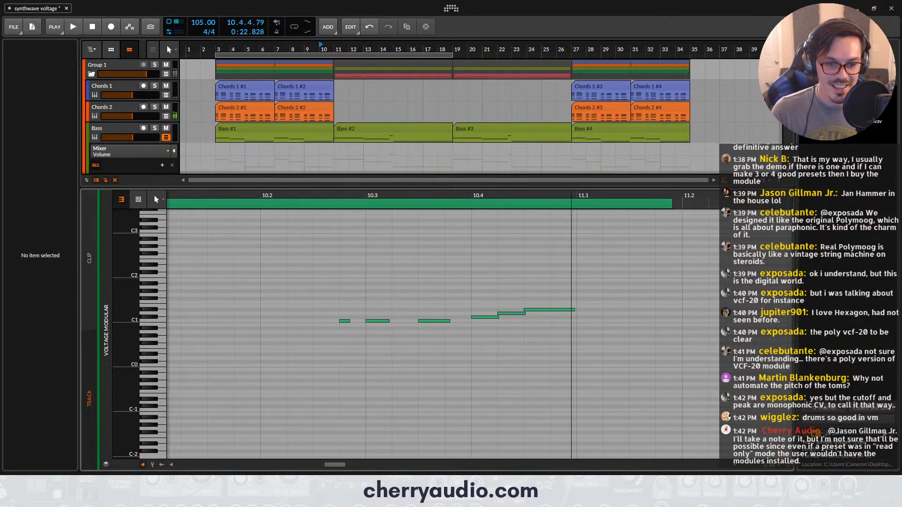
click(177, 481)
scroll(327, 339, up, 3)
drag(289, 336, 327, 335)
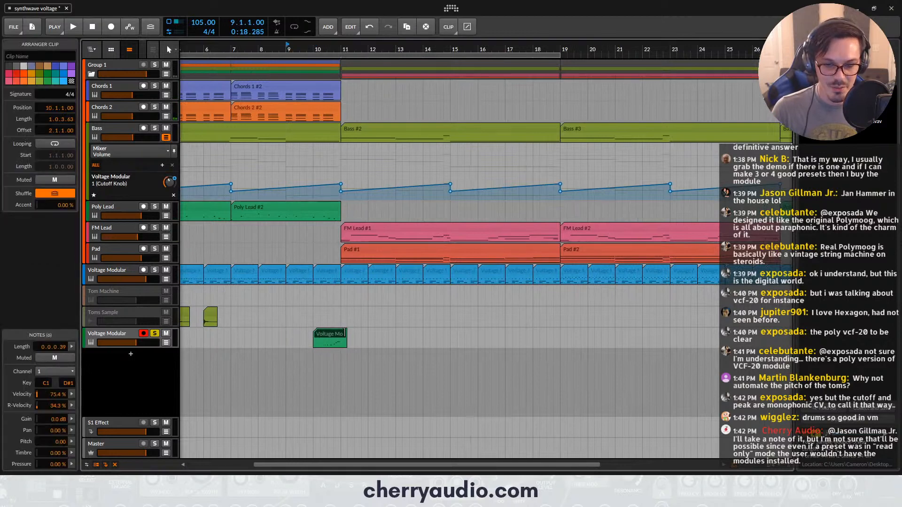
scroll(338, 333, down, 3)
Rename the tom Voltage Modular track as Tom Fill and save the project
click(115, 332)
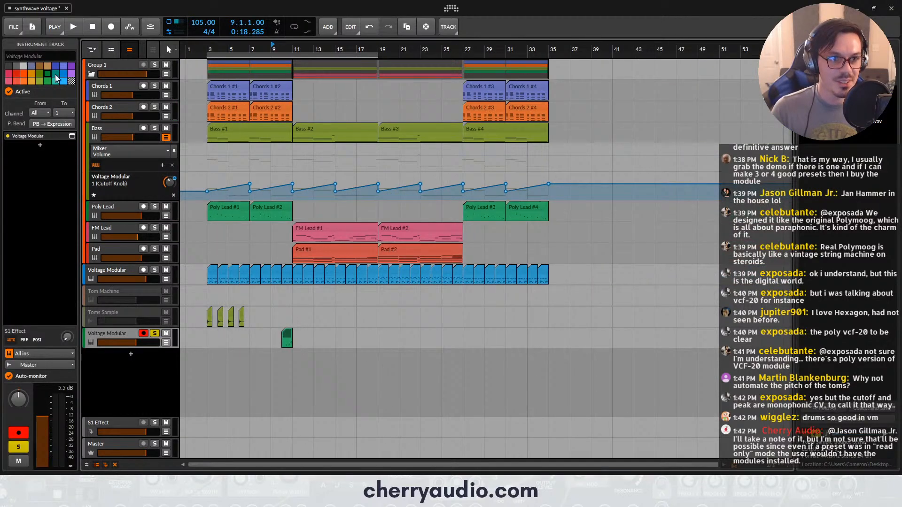
click(44, 56)
text(Tom Fill)
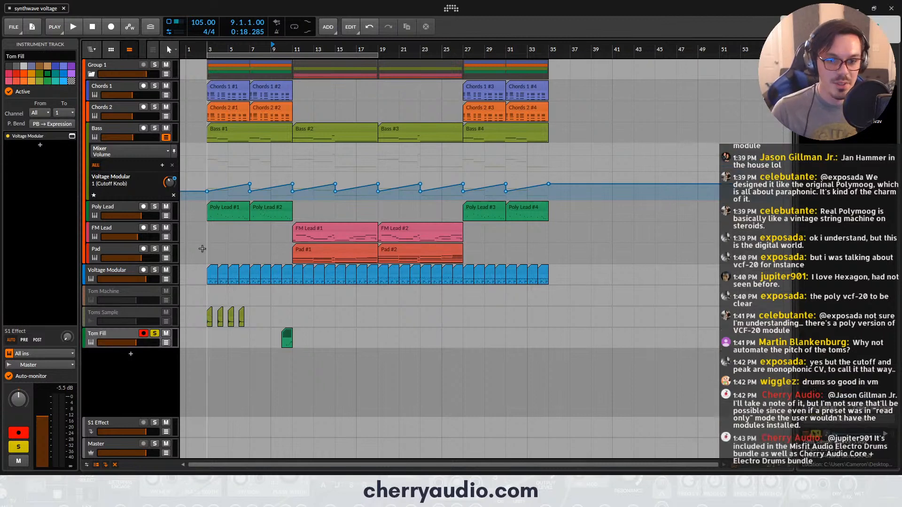
Copy the tom fill clip to bar 26 and move the Tom Fill track directly below the blue Voltage Modular track
drag(286, 337, 461, 334)
scroll(465, 339, up, 5)
scroll(491, 338, down, 5)
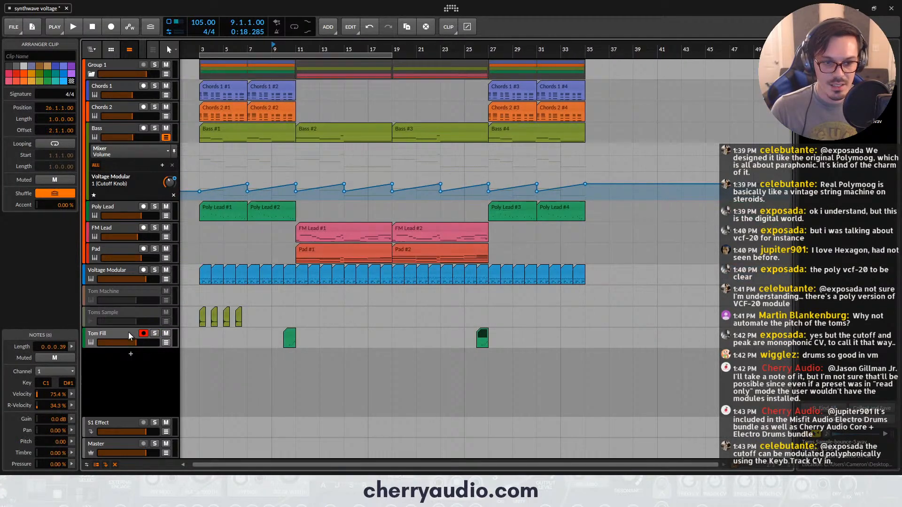
drag(128, 332, 270, 283)
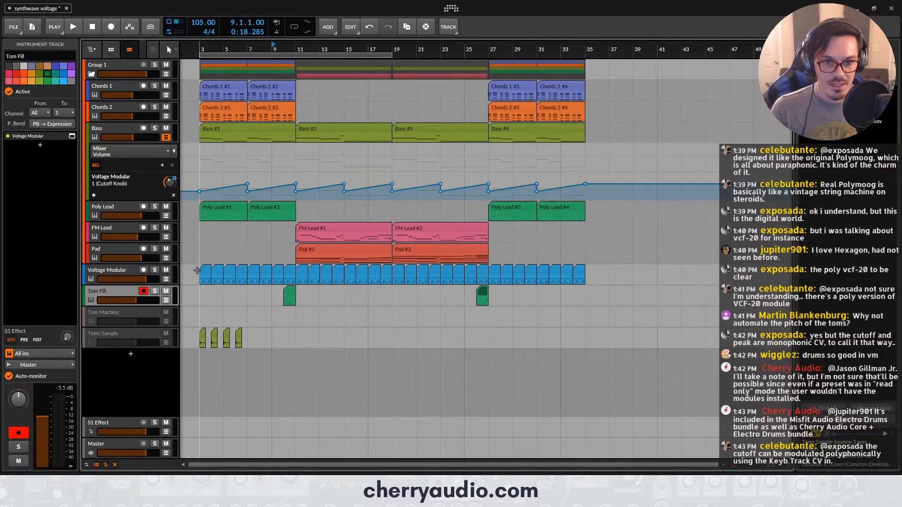
Delete the blue Voltage Modular clips in bars 3 to 10 and the Poly Lead #1 clip at bar 3
drag(197, 270, 250, 269)
key(Delete)
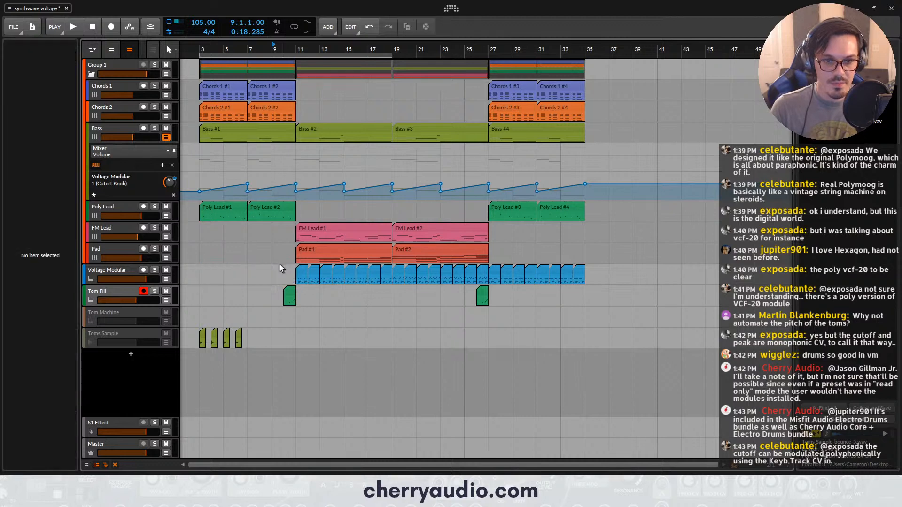
click(232, 207)
key(Delete)
click(222, 129)
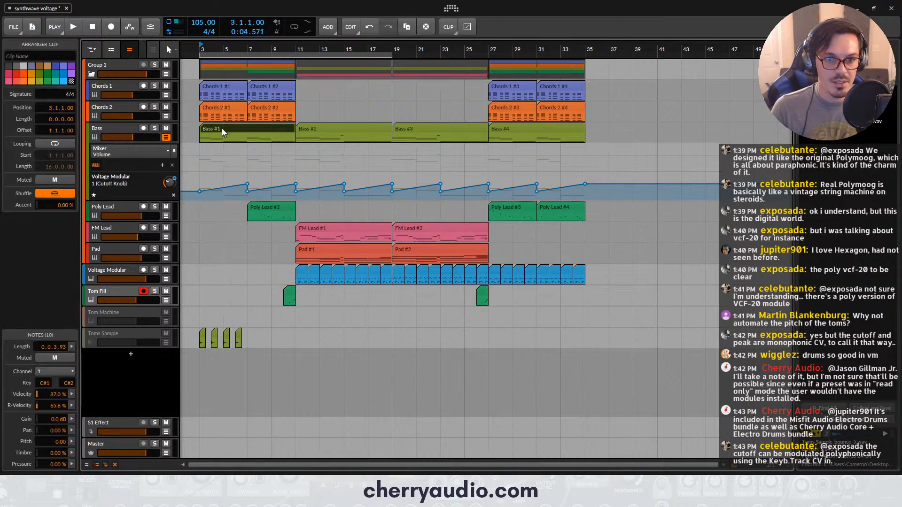
key(Delete)
click(206, 45)
key(ctrl+z)
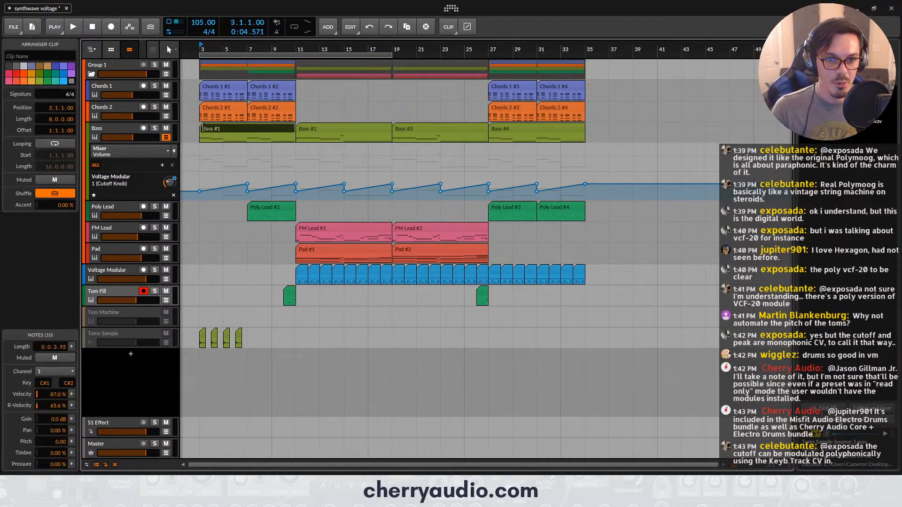
Trim the start of the Bass #1 clip to bar 7 and copy the Pad #1 clip to bar 3
drag(202, 128, 248, 128)
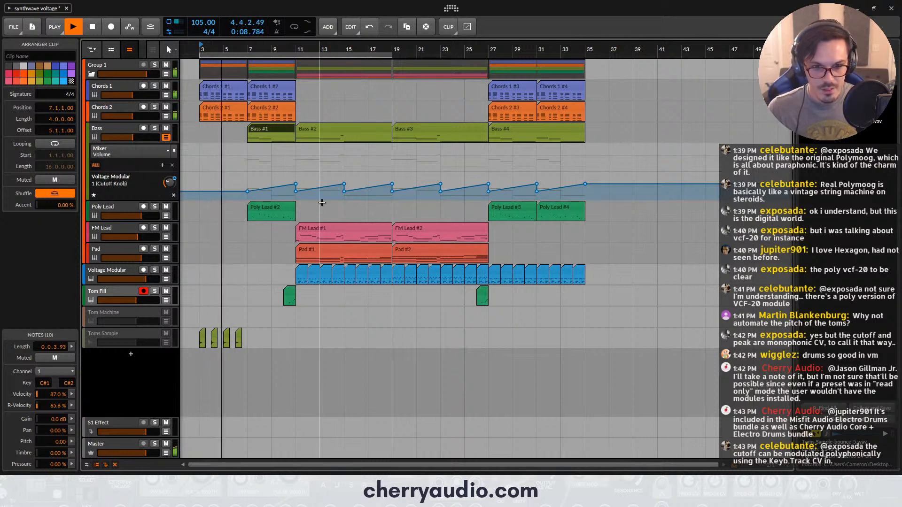
key(space)
drag(308, 250, 212, 249)
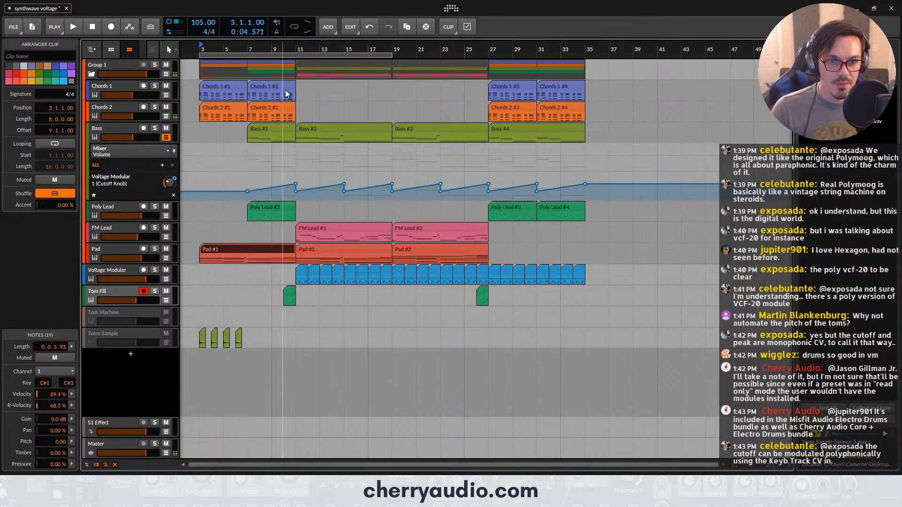
Delete the Chords 1 and Chords 2 clips in bars 3 to 10 and play the arrangement from bar 3
drag(302, 86, 213, 111)
key(Delete)
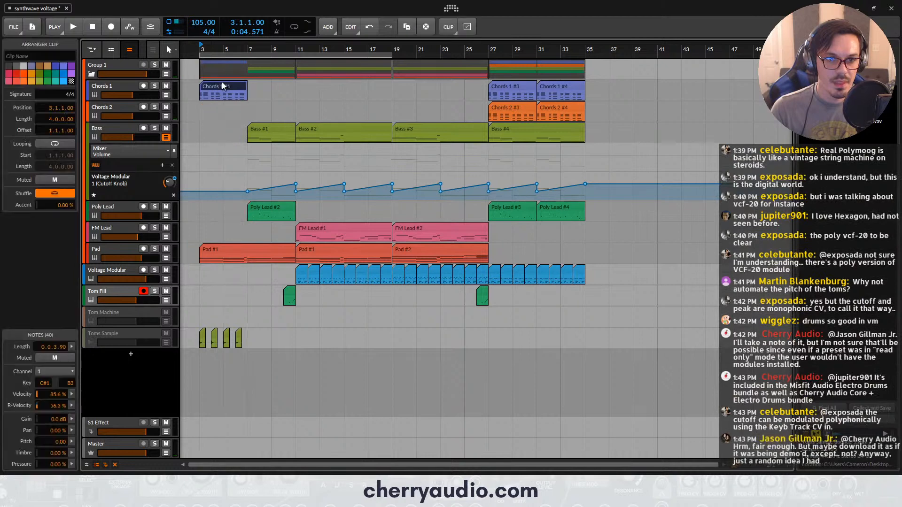
key(Delete)
key(space)
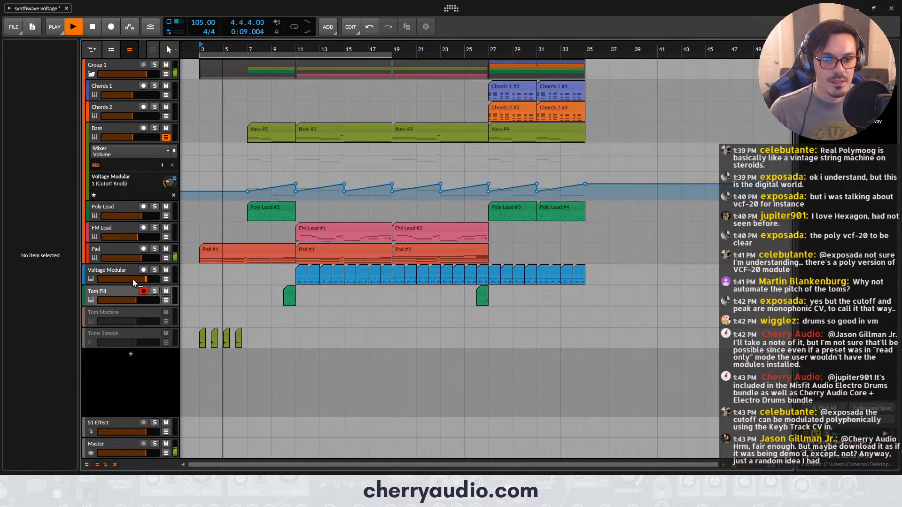
Duplicate the Pad track and delete the duplicate's clips at bars 11 and 19
click(114, 253)
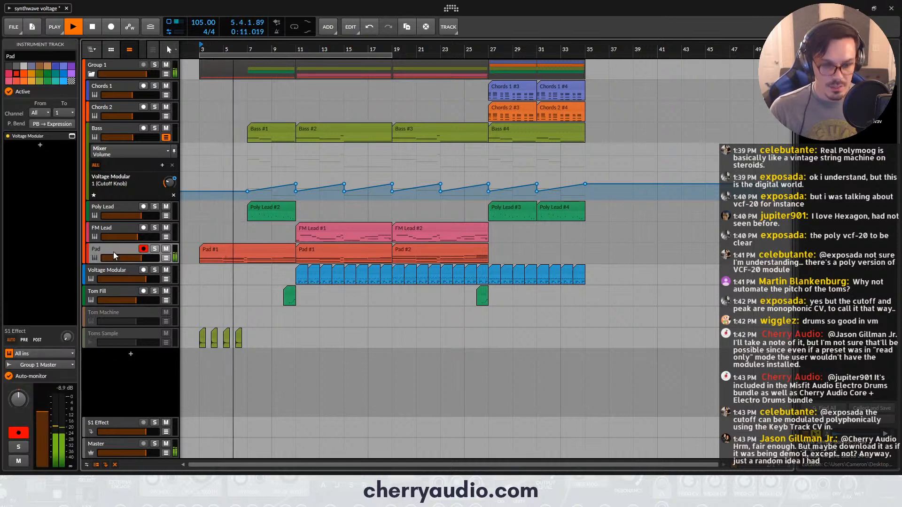
key(ctrl+d)
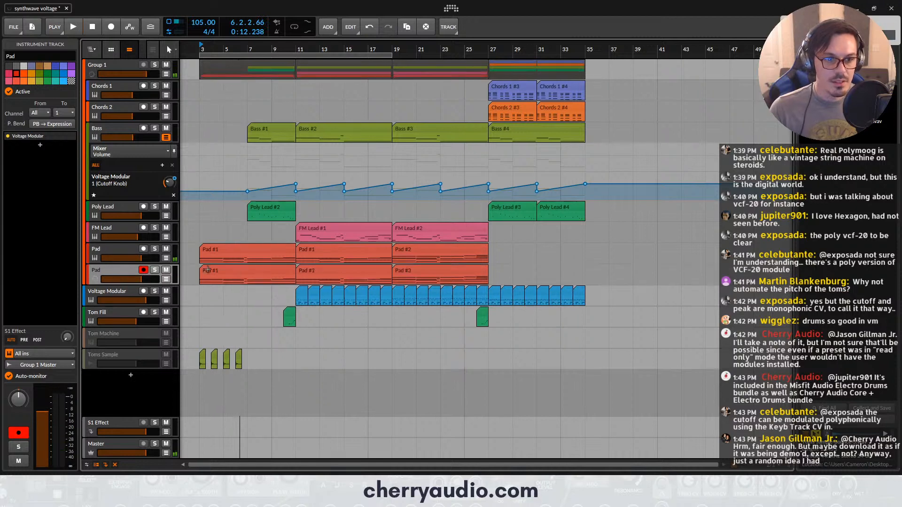
click(349, 270)
key(Delete)
click(415, 271)
key(Delete)
Rename the duplicated Pad track as Arp and save the project
click(123, 271)
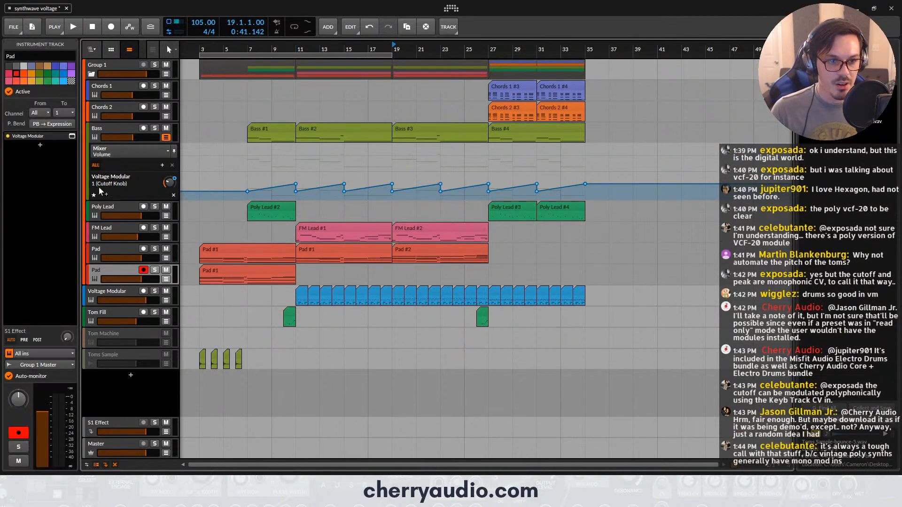
click(15, 55)
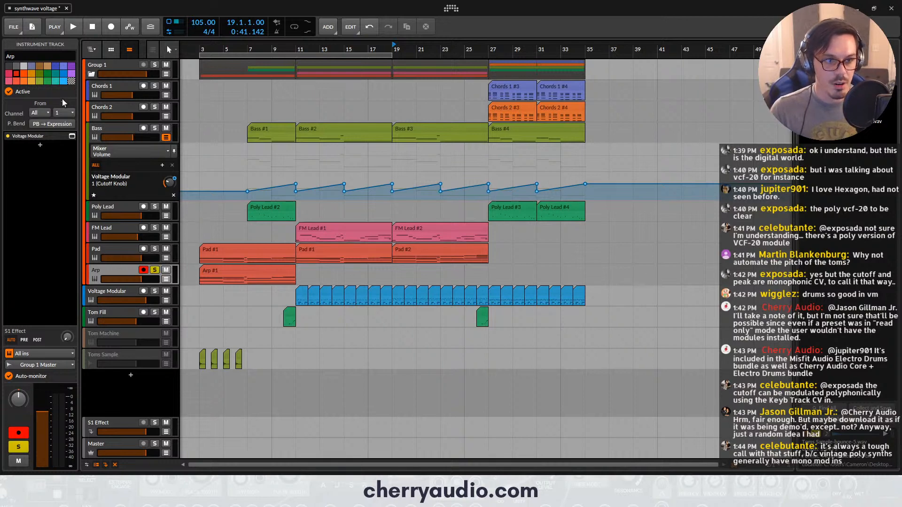
key(ctrl+s)
Open the Arp track's Voltage Modular instrument, start a new empty patch, and move and enlarge its window
click(72, 136)
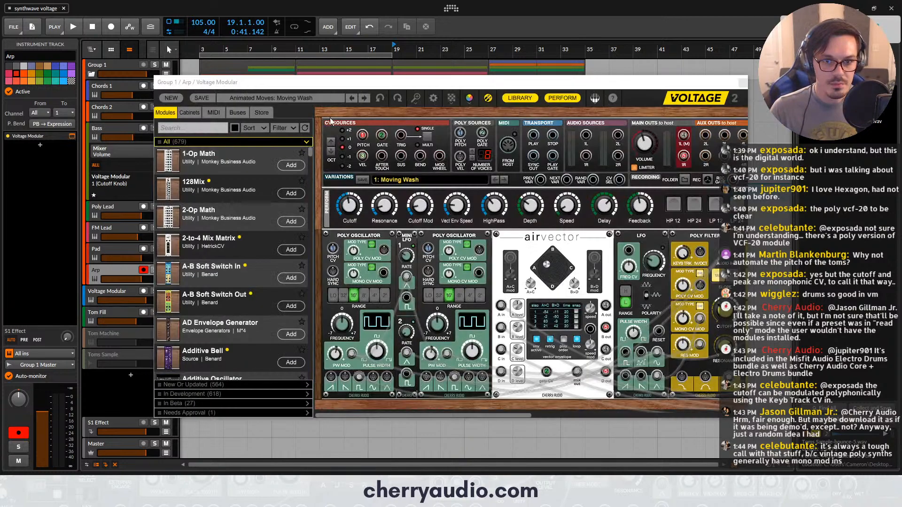
scroll(587, 193, down, 4)
scroll(588, 193, up, 5)
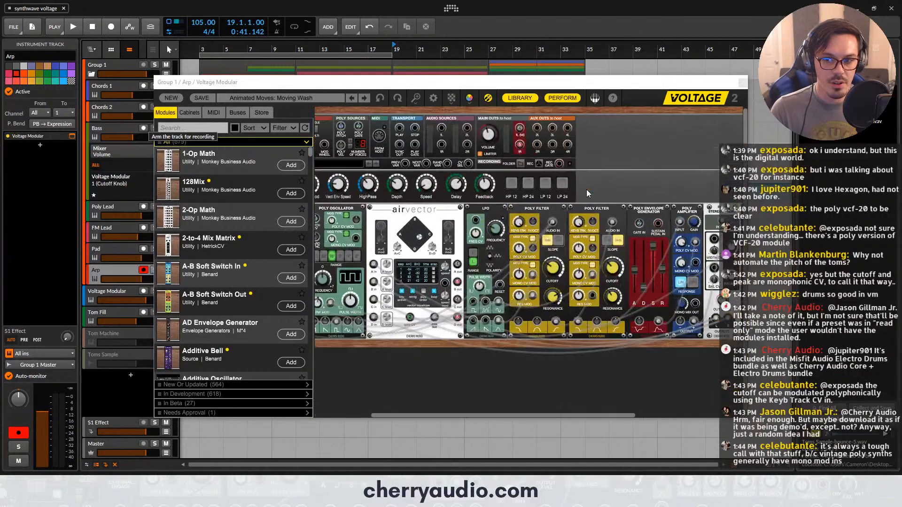
click(203, 130)
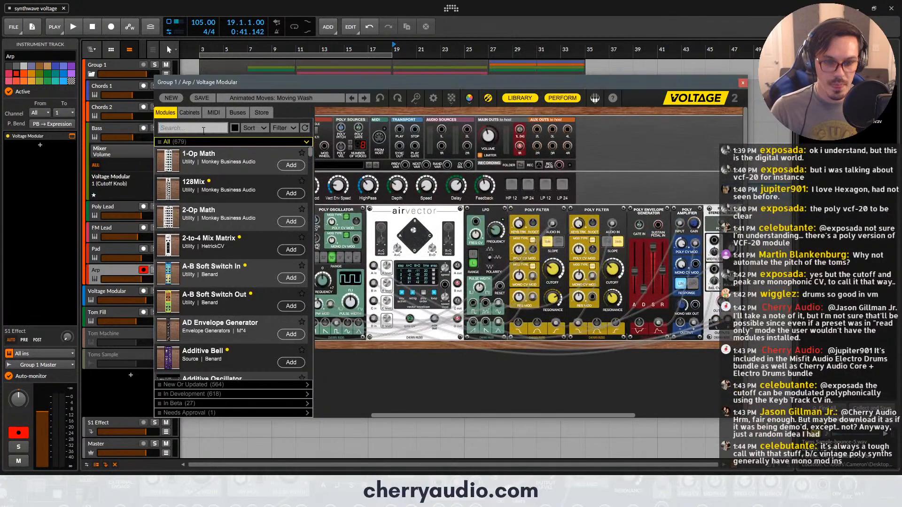
click(171, 98)
drag(212, 92, 149, 59)
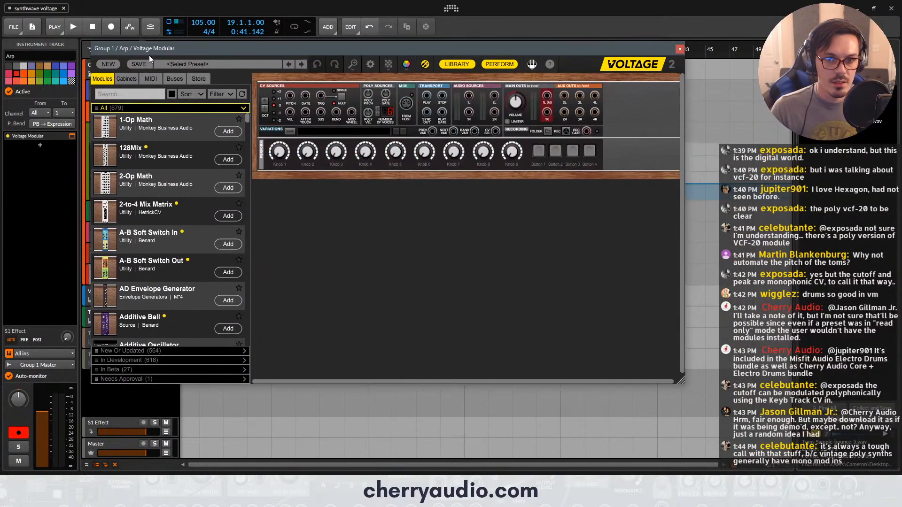
drag(683, 384, 777, 455)
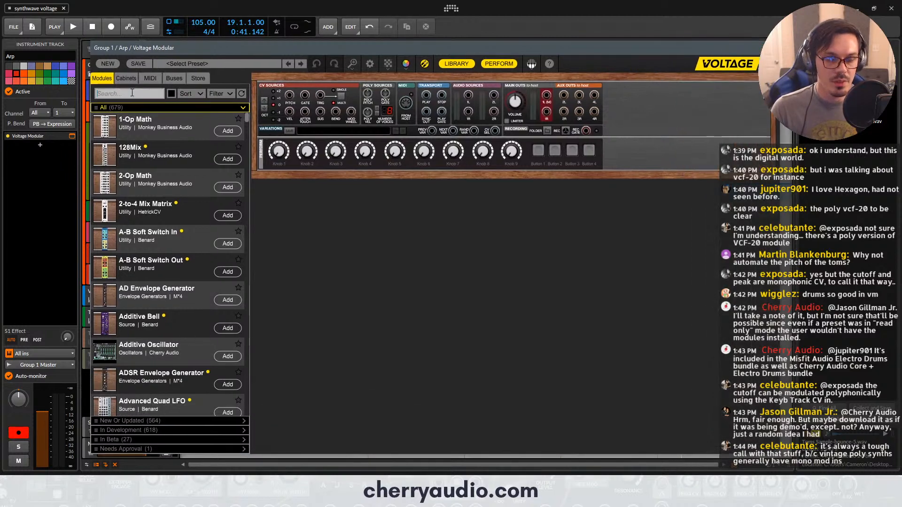
Add a DCO-60 and an Arpeggiator module to the empty rack
click(132, 92)
text(dco)
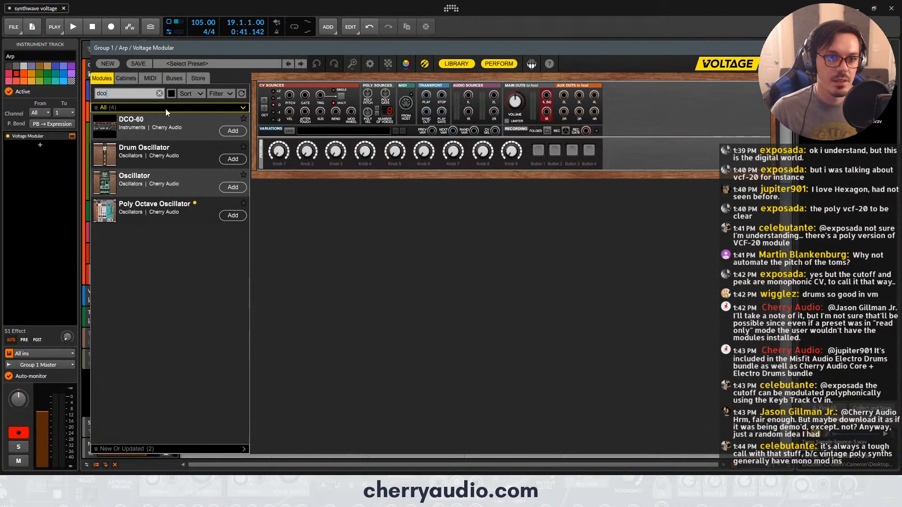
drag(163, 124, 462, 175)
double_click(132, 92)
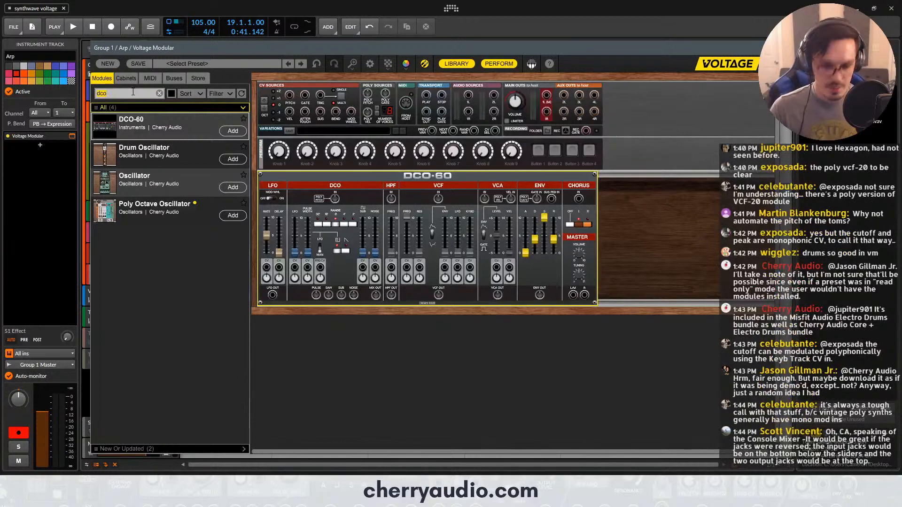
text(arp)
double_click(169, 118)
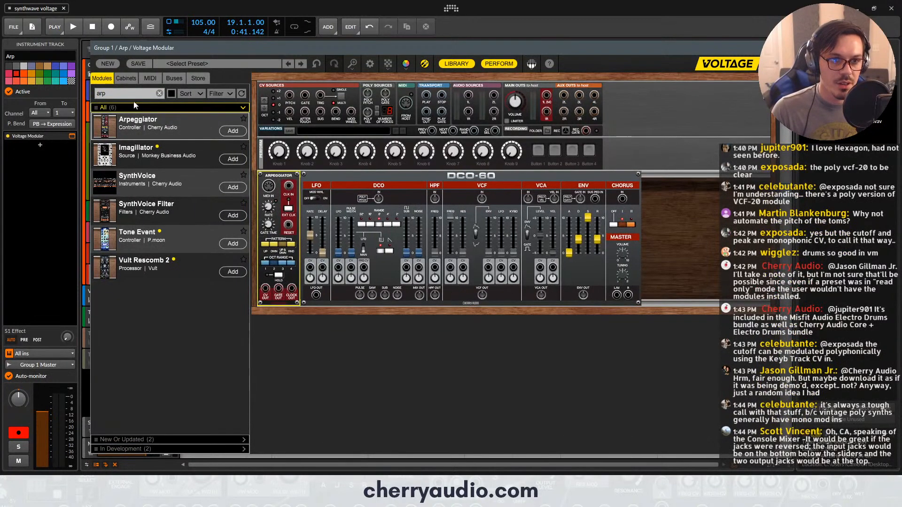
Add a Sync Divider and patch the host MIDI, transport sync and divider clock to drive the Arpeggiator
text(sync)
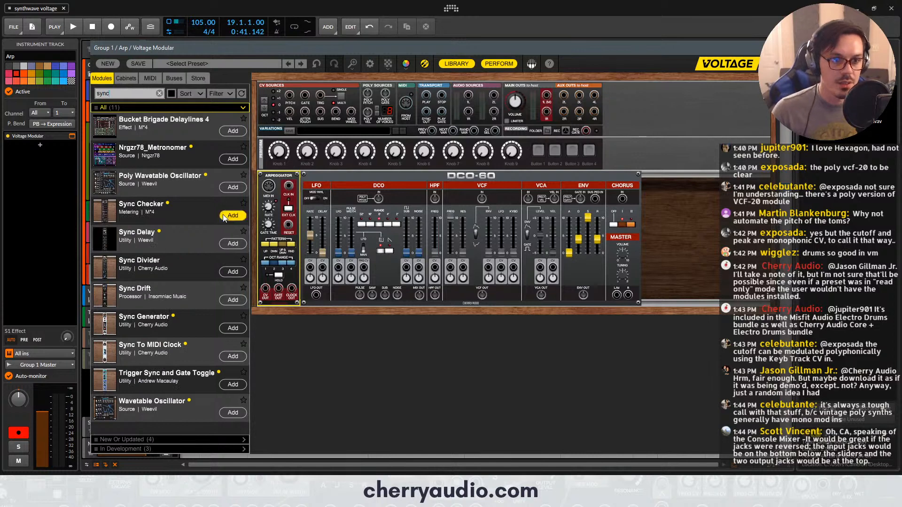
click(232, 271)
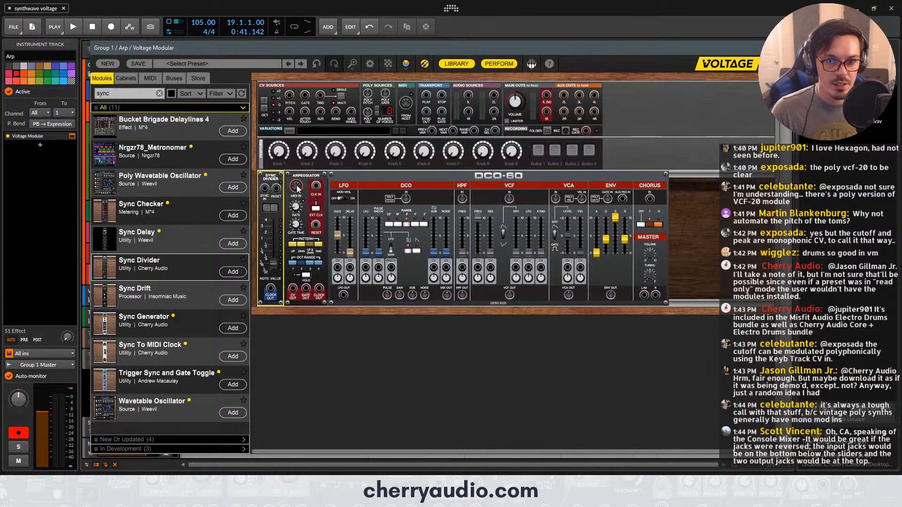
drag(296, 186, 406, 102)
drag(265, 188, 270, 286)
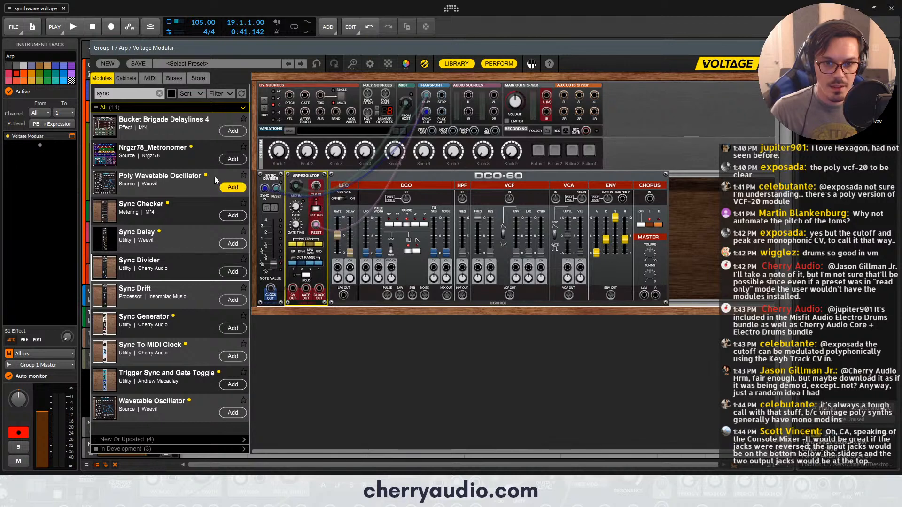
Add two Mini Mono To Poly modules and route the Arpeggiator's CV and gate through them into the DCO-60
text(mono to pol)
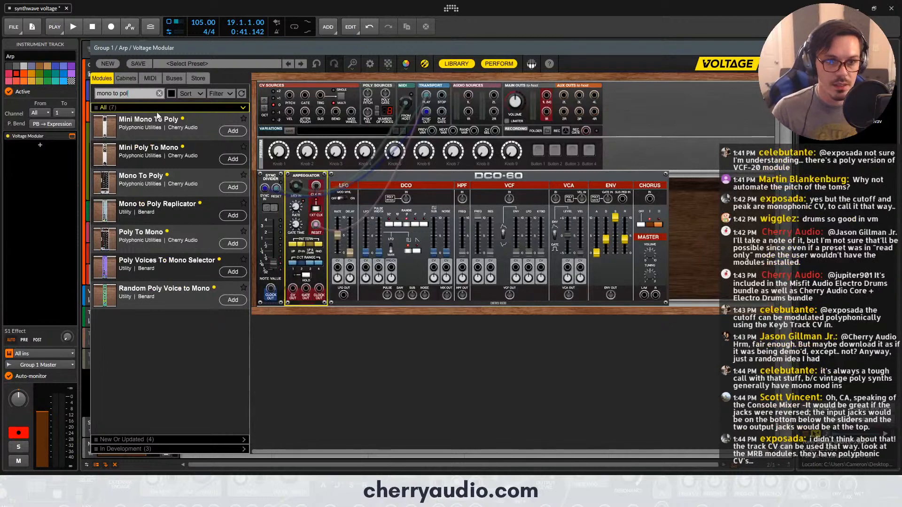
drag(158, 116, 360, 196)
drag(336, 290, 450, 199)
drag(652, 199, 361, 291)
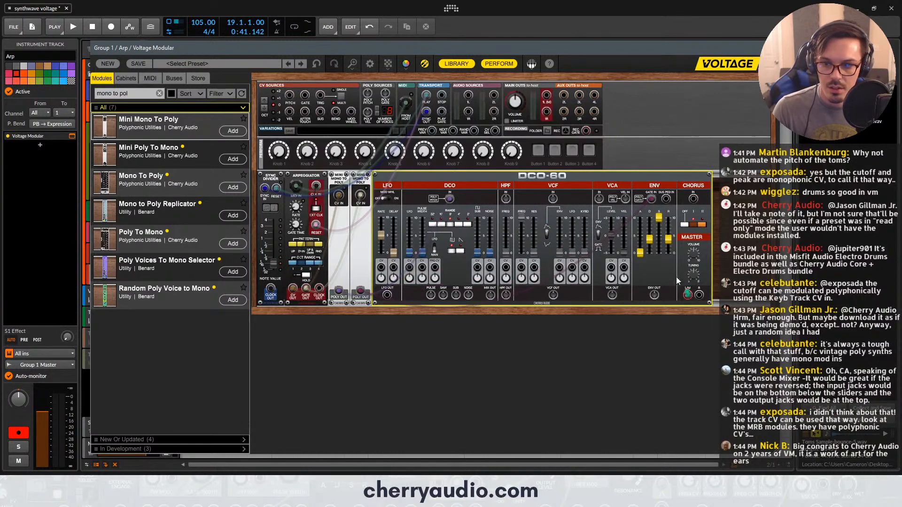
Patch the DCO-60 output to the main output and lower its envelope sustain to minimum, closing the instrument window when done
drag(687, 294, 546, 95)
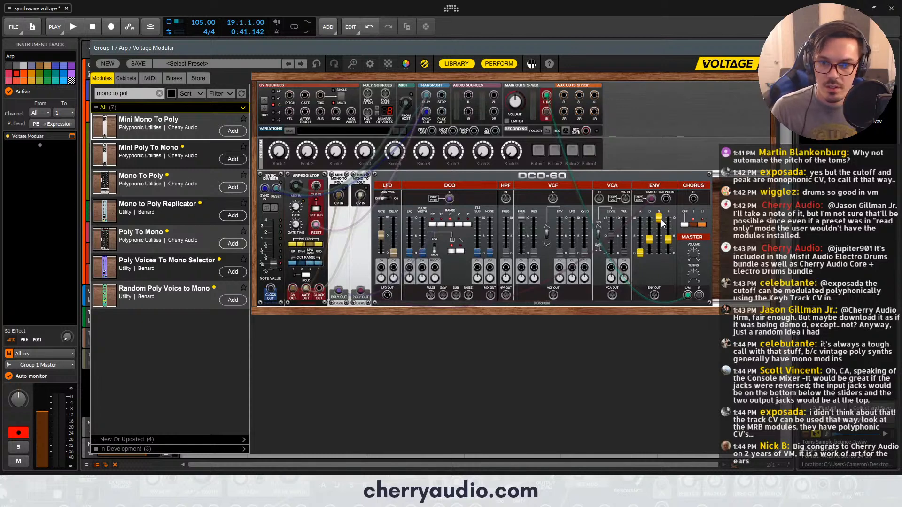
mouse_move(662, 223)
mouse_down()
mouse_move(644, 234)
mouse_move(669, 234)
mouse_up()
key(space)
key(space)
click(771, 48)
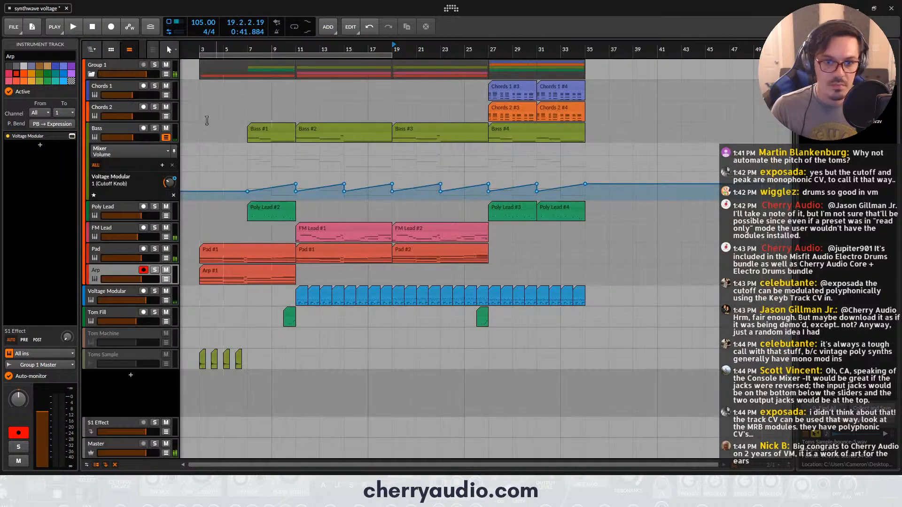
Play the soloed Arp track from bar 3 and lower its volume
key(space)
double_click(201, 49)
click(154, 271)
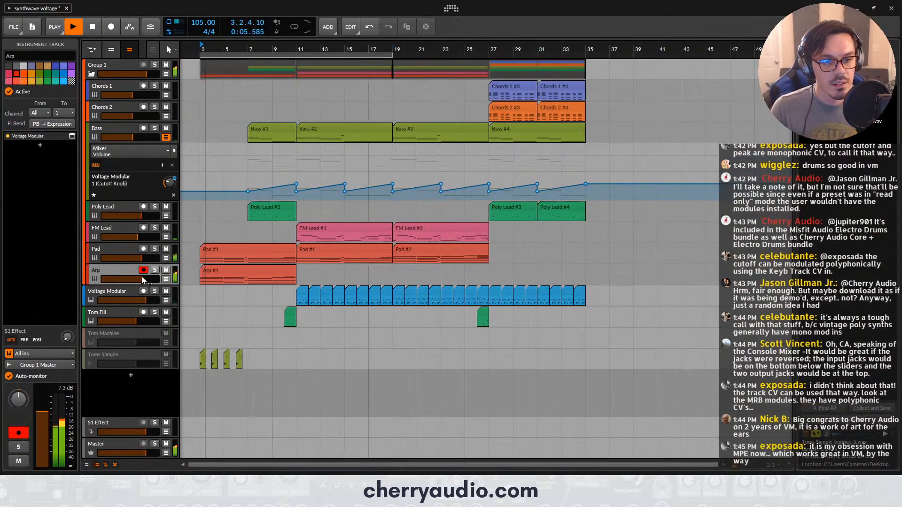
drag(142, 279, 131, 278)
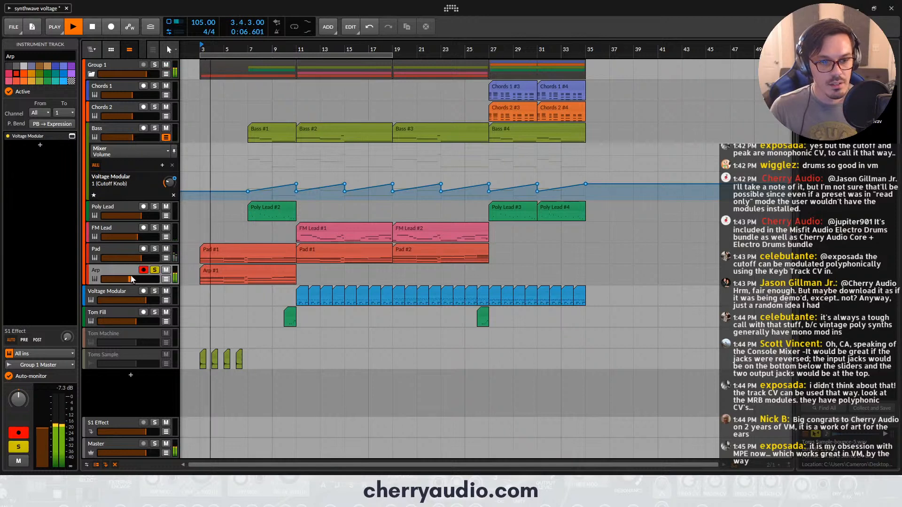
Open the Arp track's Voltage Modular patch and adjust the Arpeggiator's octave range and the DCO-60's envelope
click(71, 136)
click(306, 261)
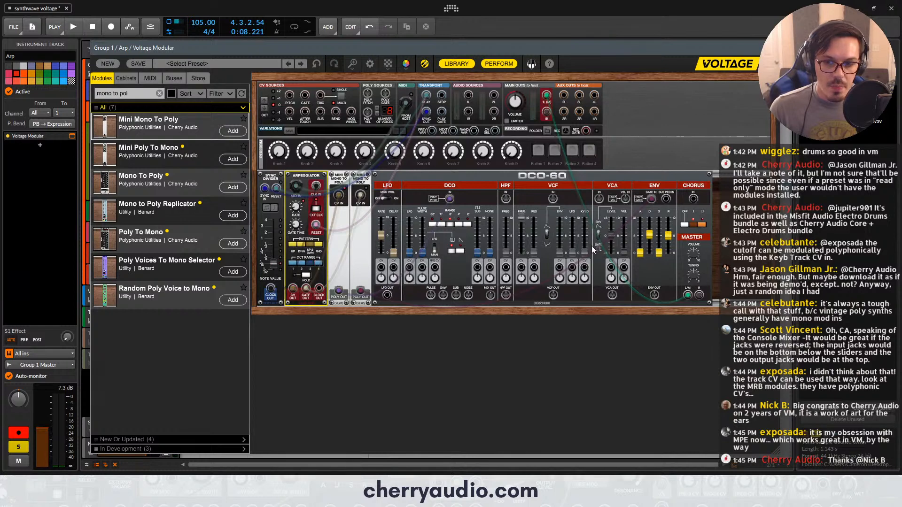
drag(649, 235, 663, 243)
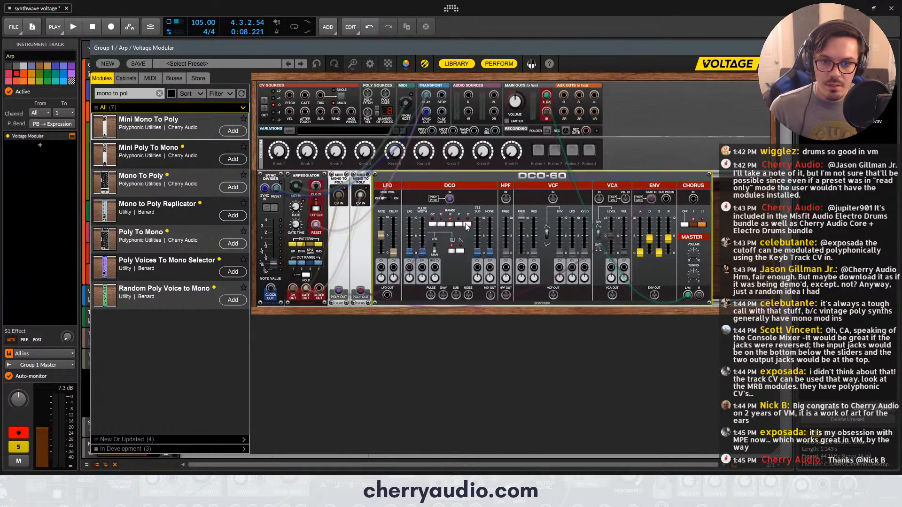
Raise the DCO-60's sub-oscillator level and filter resonance while the arp plays, closing the instrument window when done
key(space)
drag(477, 252, 478, 245)
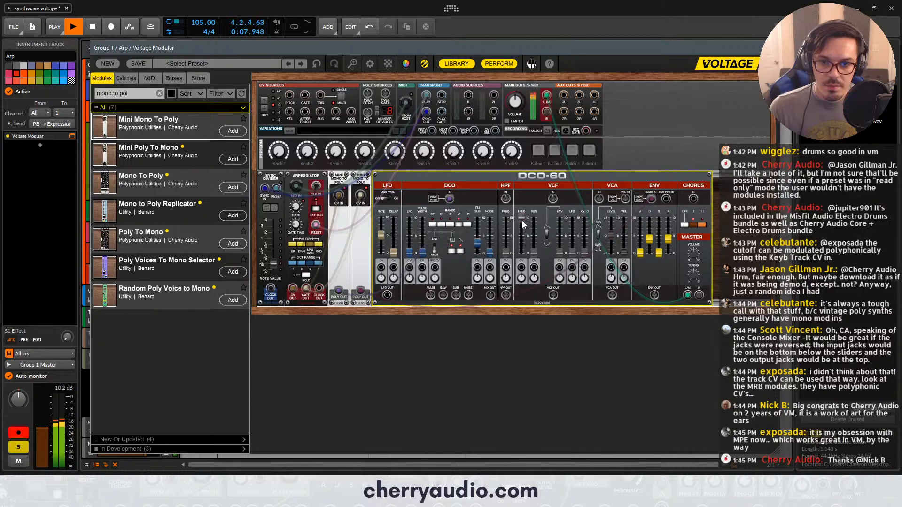
drag(563, 252, 536, 240)
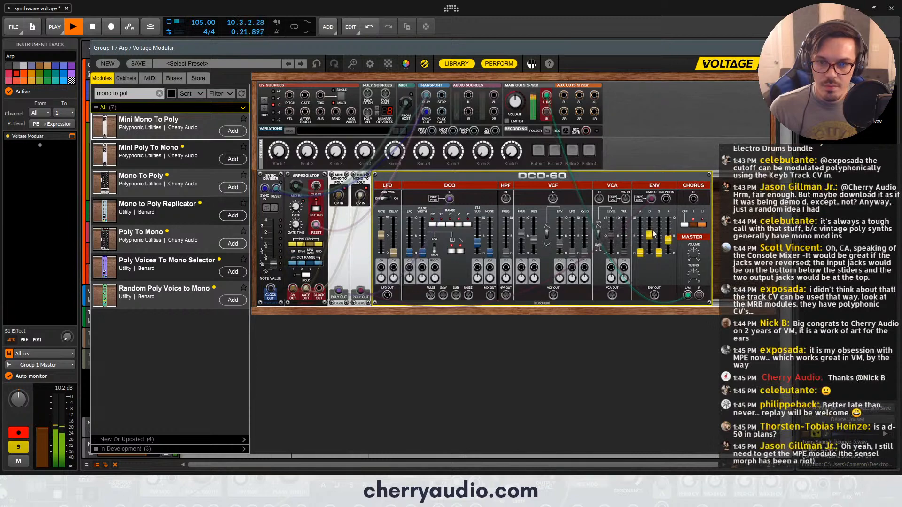
key(space)
click(773, 48)
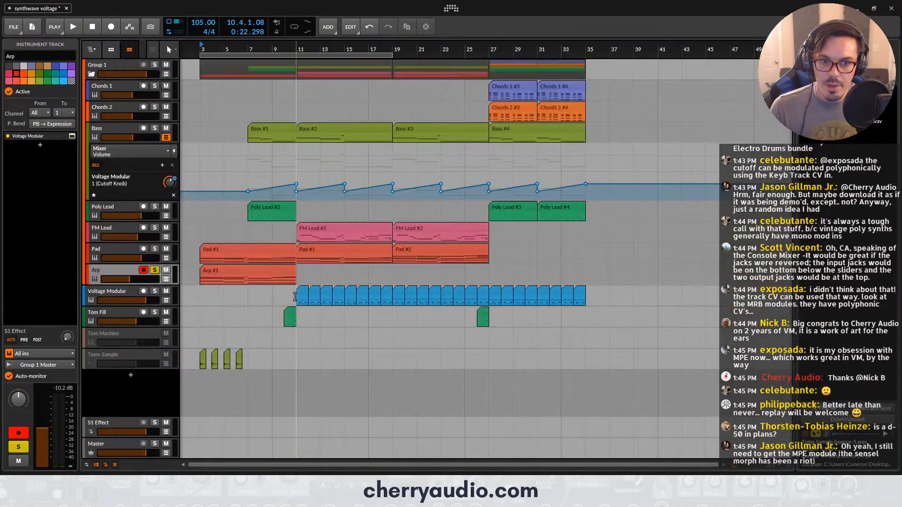
Open the Arp #1 clip in the note editor
double_click(261, 270)
scroll(284, 301, down, 4)
scroll(395, 338, up, 3)
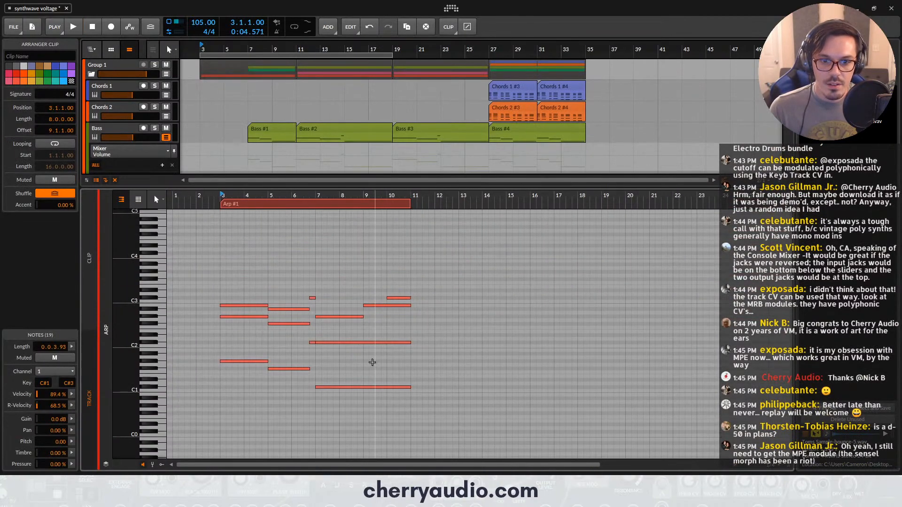
Try transposing the three lowest notes of the Arp #1 clip up an octave
drag(361, 422, 222, 345)
key(shift+Up)
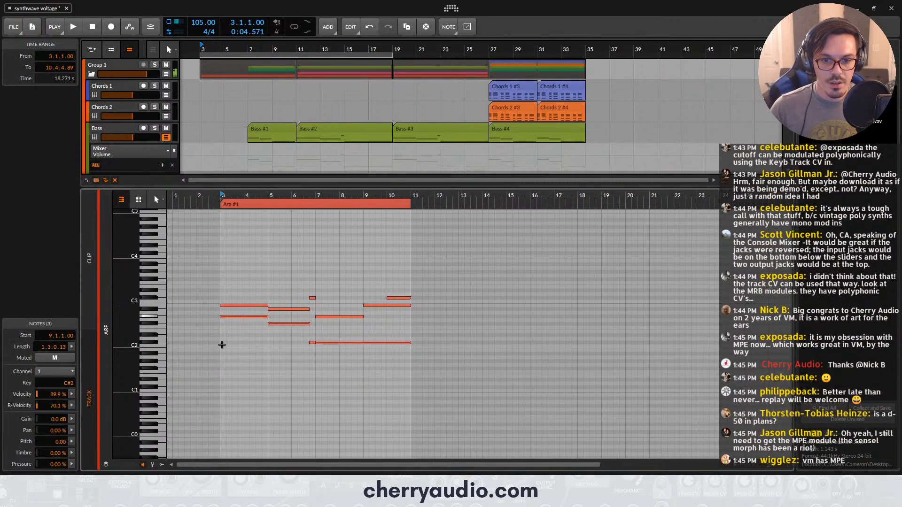
key(shift+Up)
key(shift+Down)
key(shift+Down)
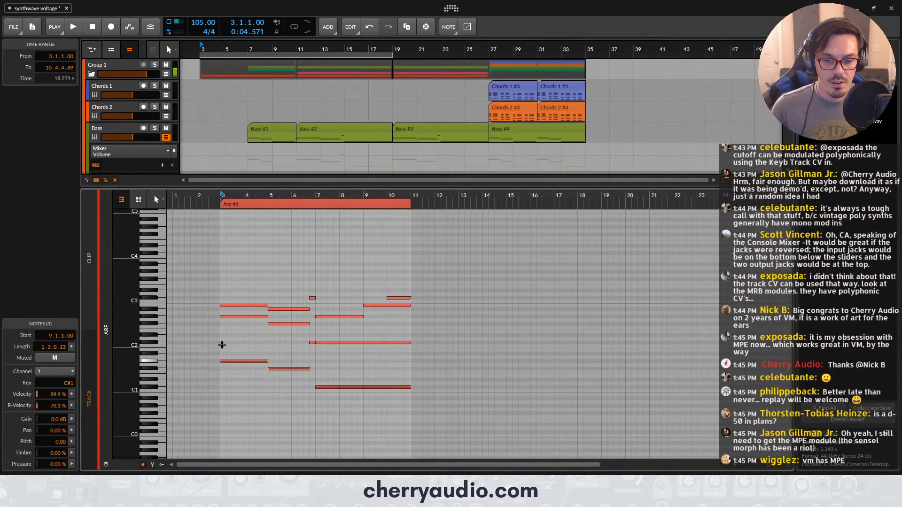
Add one-bar notes D#3, C#3, F3 and F#3 at bars 3, 4, 5 and 6 of the Arp #1 clip
drag(222, 345, 379, 399)
key(z)
click(211, 343)
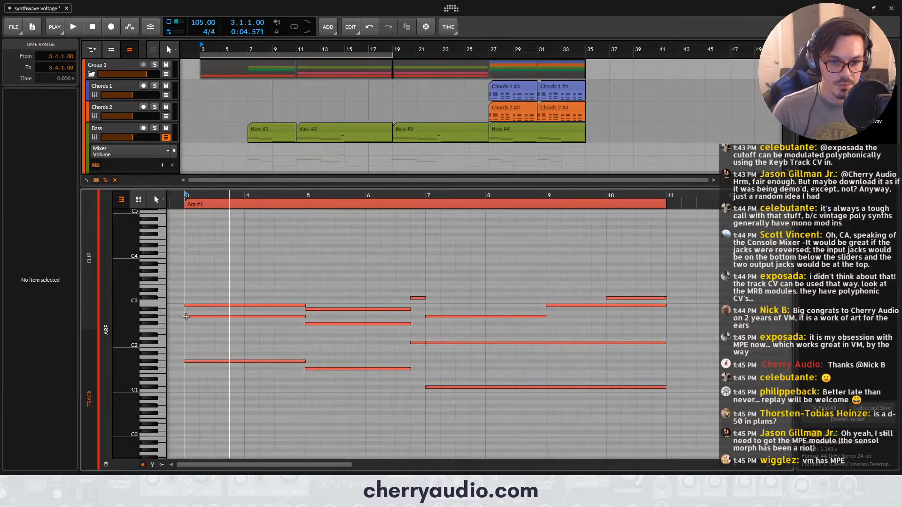
double_click(187, 289)
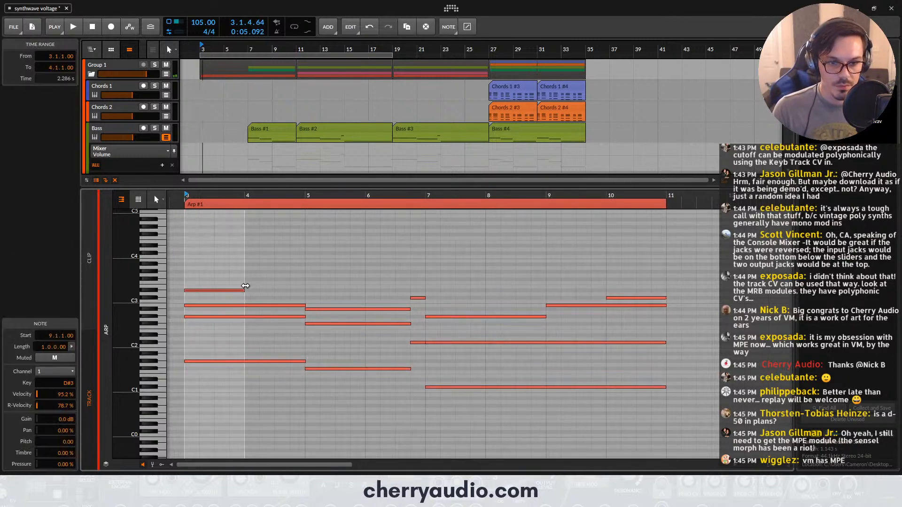
double_click(248, 295)
key(Down)
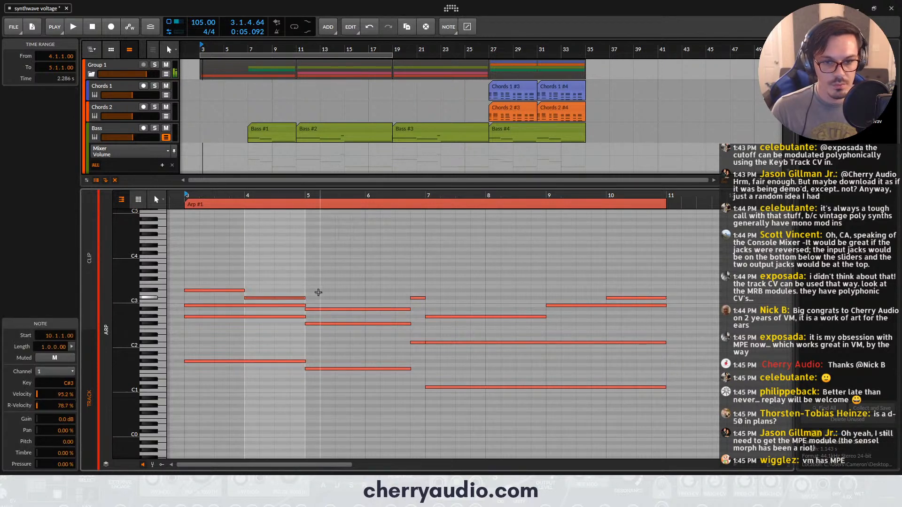
double_click(319, 284)
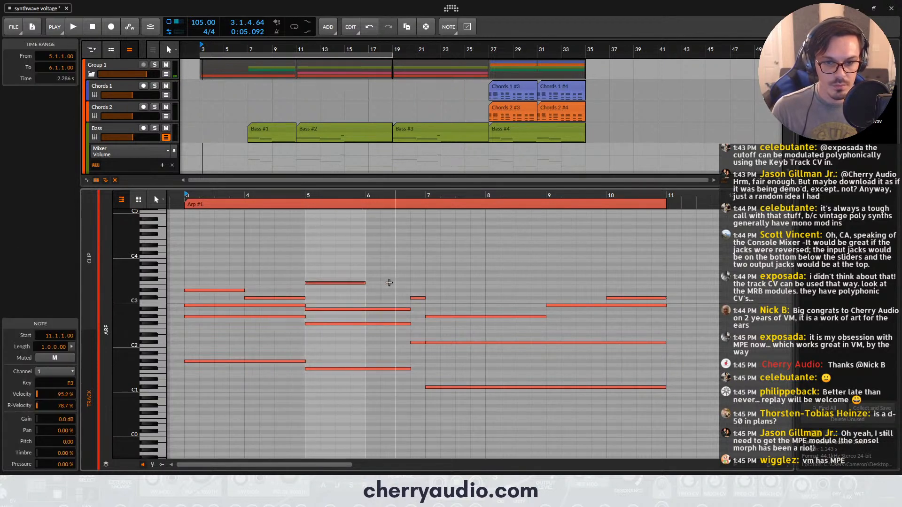
double_click(371, 280)
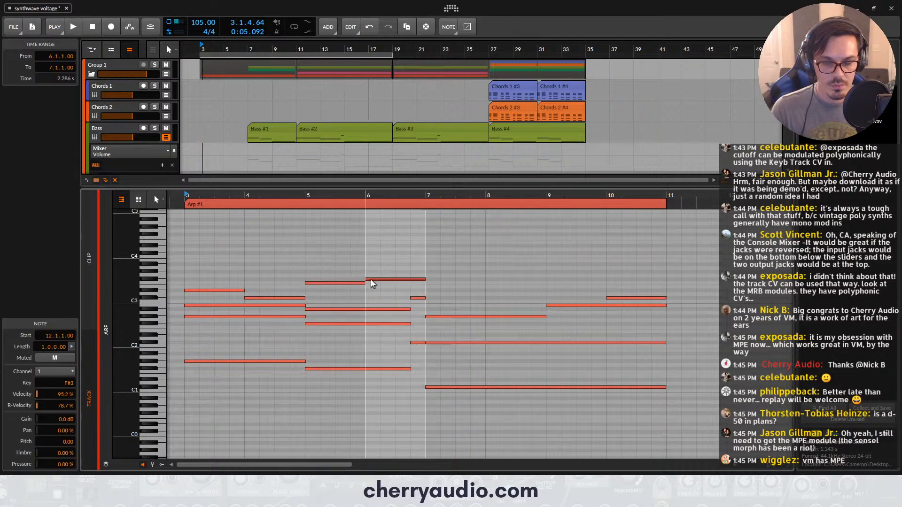
Play back the new arp melody and raise its bar 5 note to F#3
key(space)
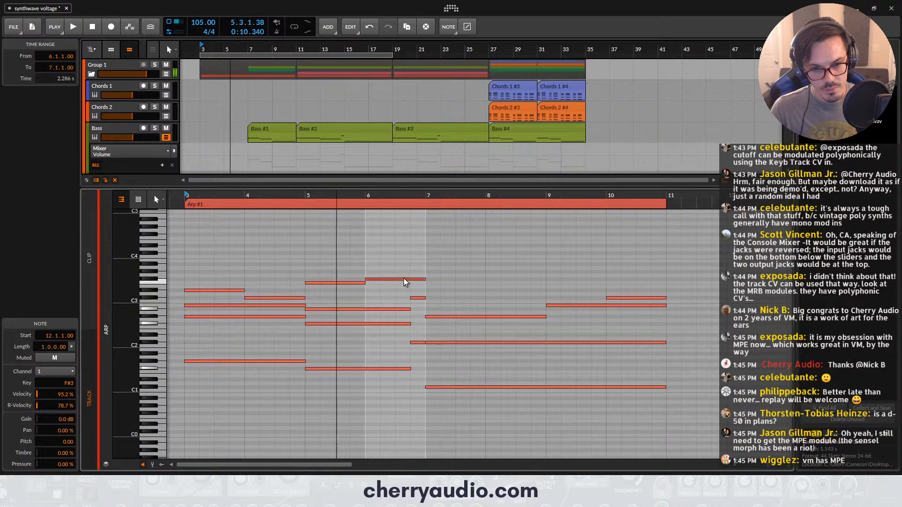
key(space)
drag(322, 284, 323, 279)
click(378, 279)
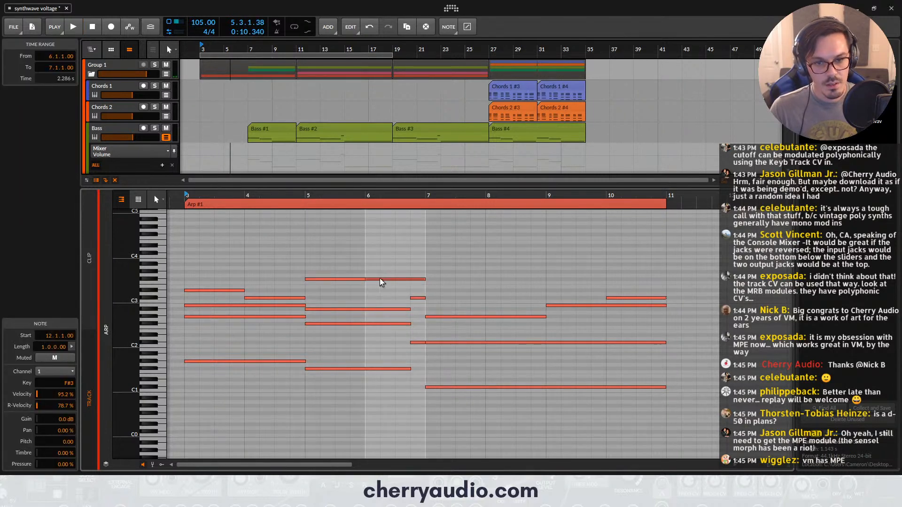
Play the intro from bar 3, unsolo the Arp track and lower its volume against the pad
key(space)
scroll(192, 126, down, 5)
click(154, 135)
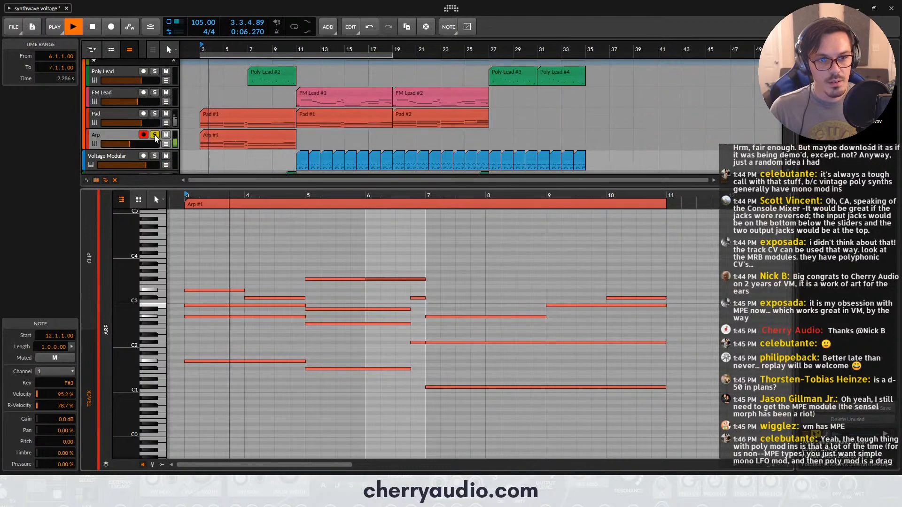
drag(130, 143, 125, 144)
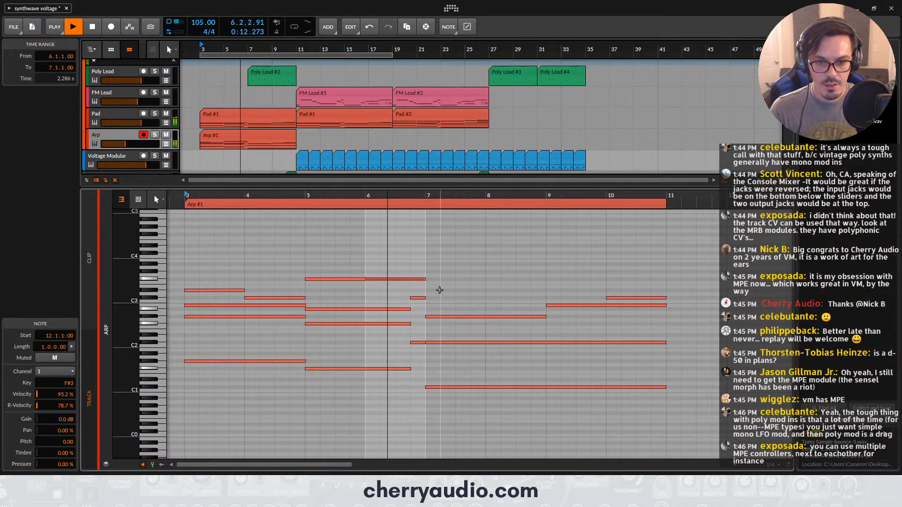
key(space)
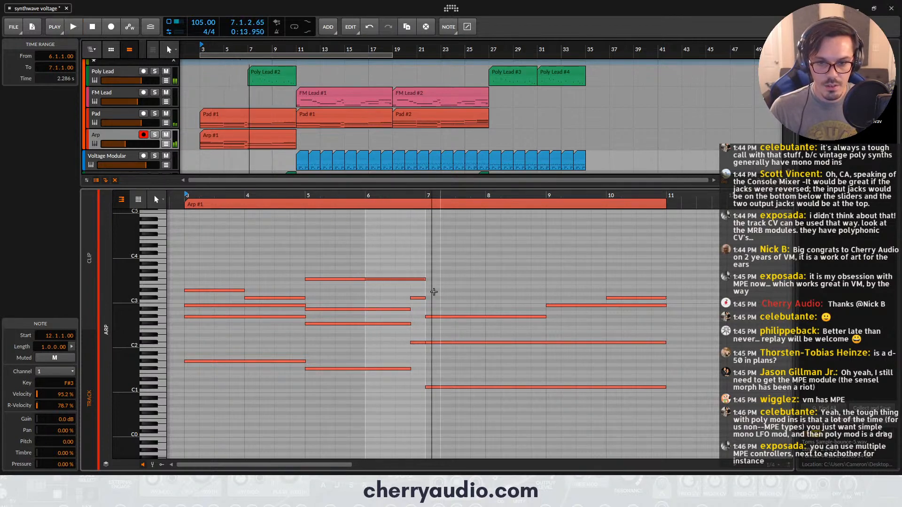
Add one-bar notes to the Arp clip: D#3 at bar 7, C#3 at bar 8, and F#3 at bars 9 and 10
double_click(444, 290)
key(space)
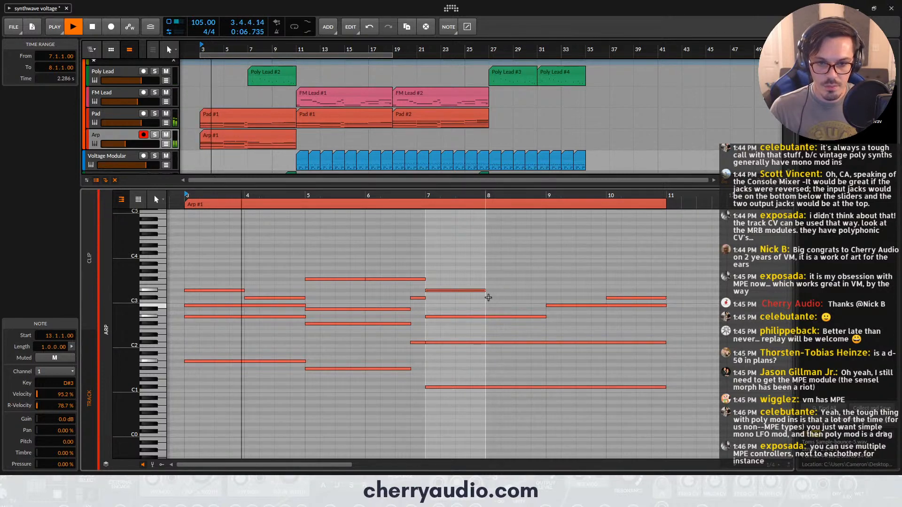
double_click(489, 298)
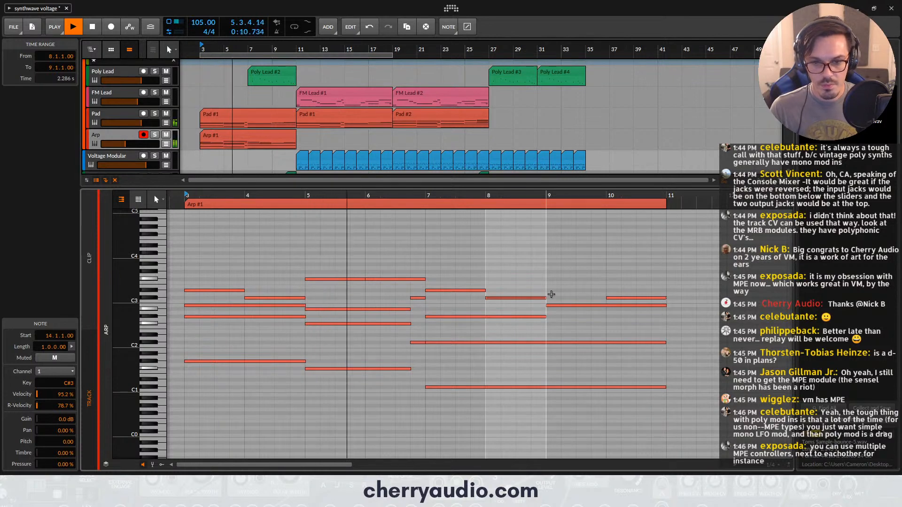
double_click(552, 281)
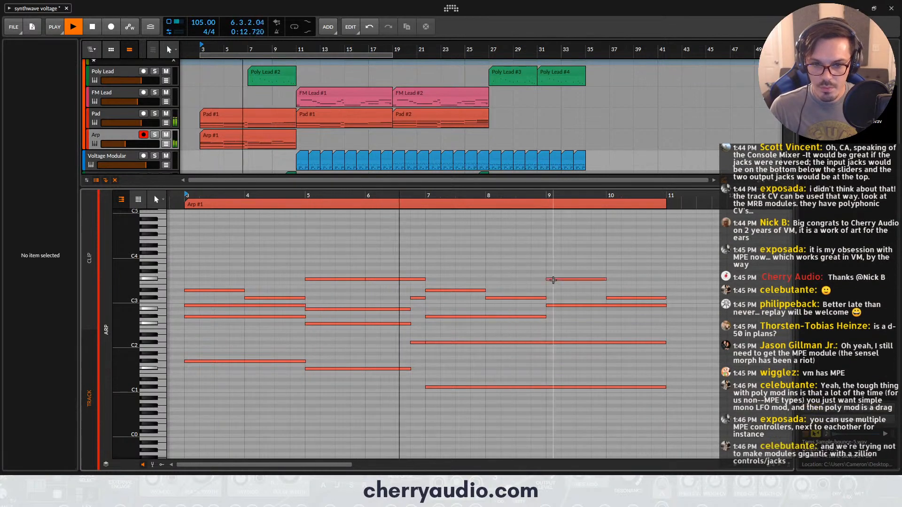
double_click(612, 280)
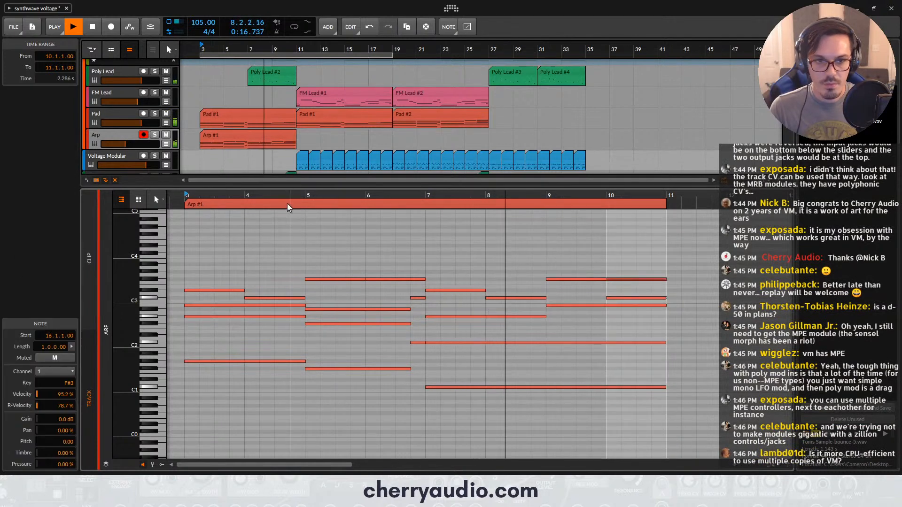
click(124, 480)
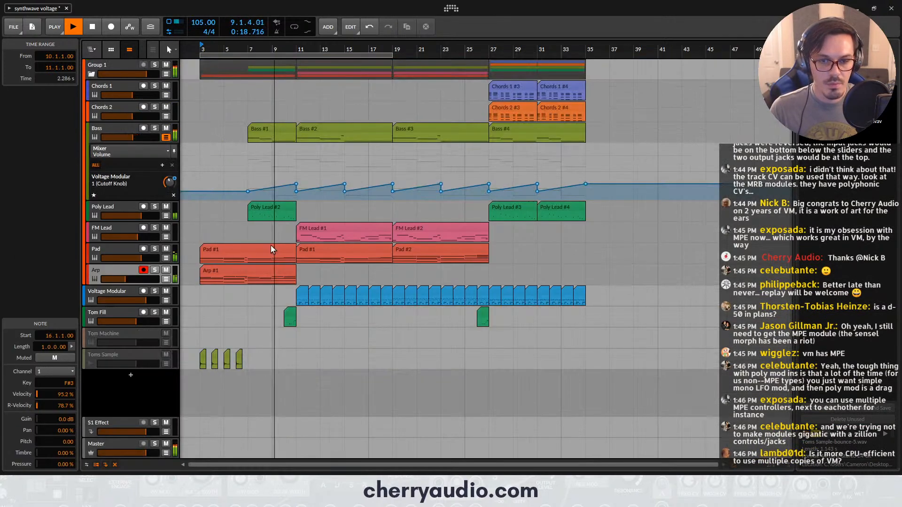
Replace the bass clip at bar 7 with a four-bar copy taken from the following bass clip
drag(271, 248, 324, 133)
key(space)
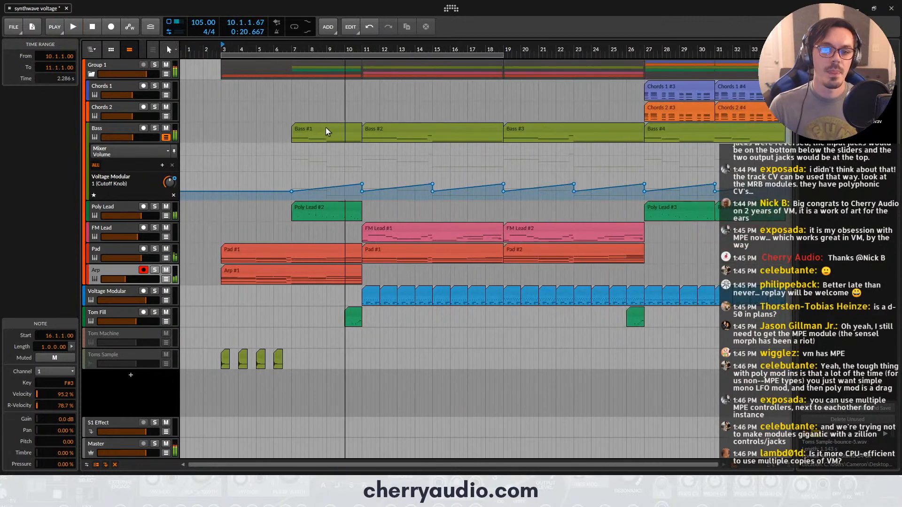
click(326, 127)
key(Delete)
drag(386, 128, 292, 133)
Play the arrangement from around bar 6 and delete the Poly Lead clip at bar 7
double_click(274, 49)
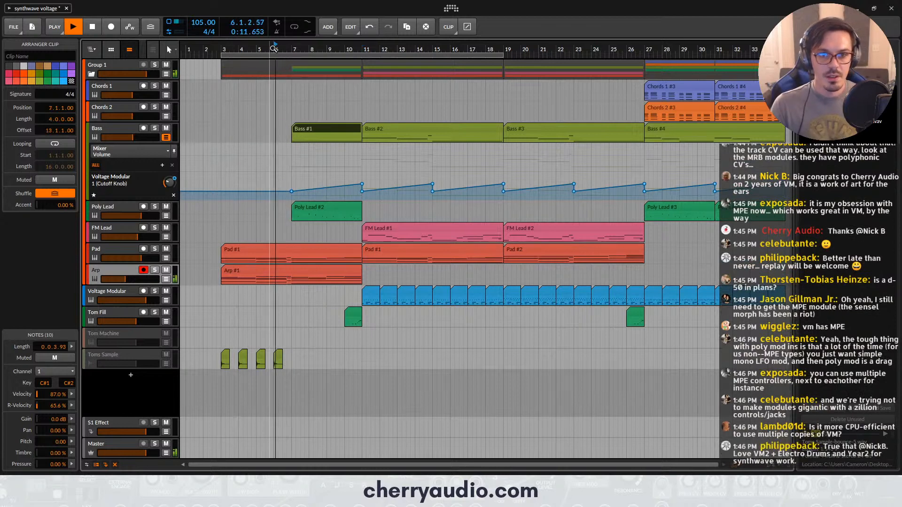
scroll(353, 142, down, 2)
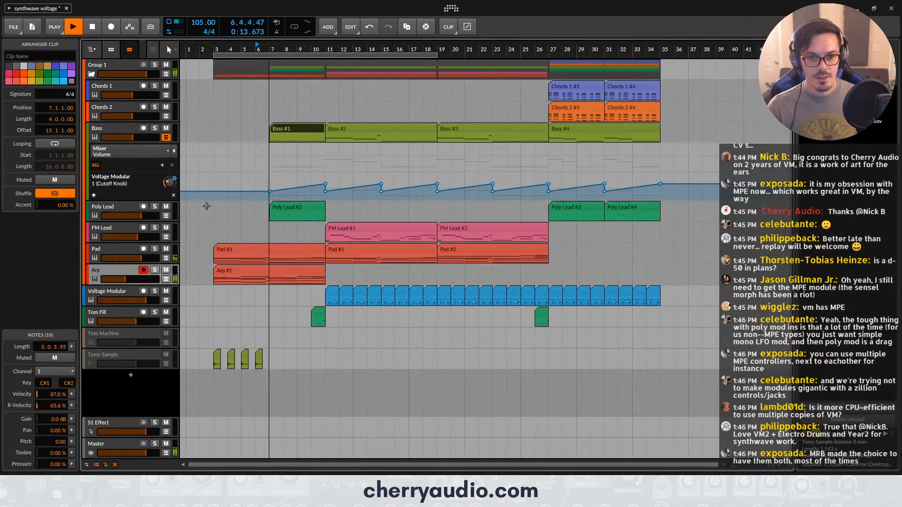
click(285, 212)
key(Delete)
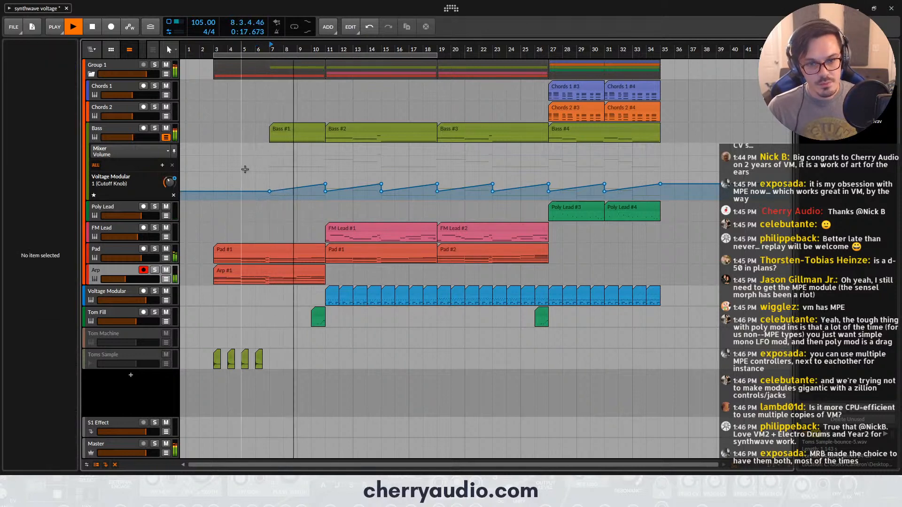
Play back the arrangement from bar 7 repeatedly to review the intro with the new bass part
scroll(341, 224, up, 2)
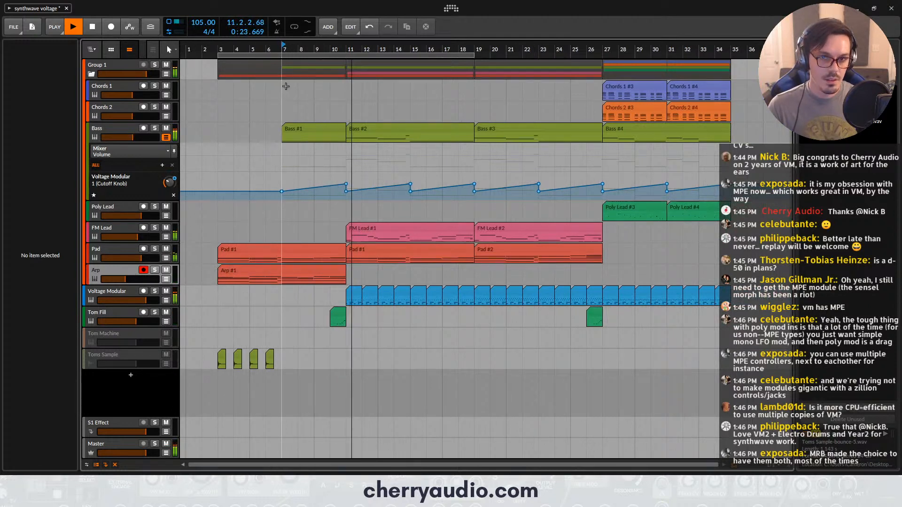
key(space)
key(space)
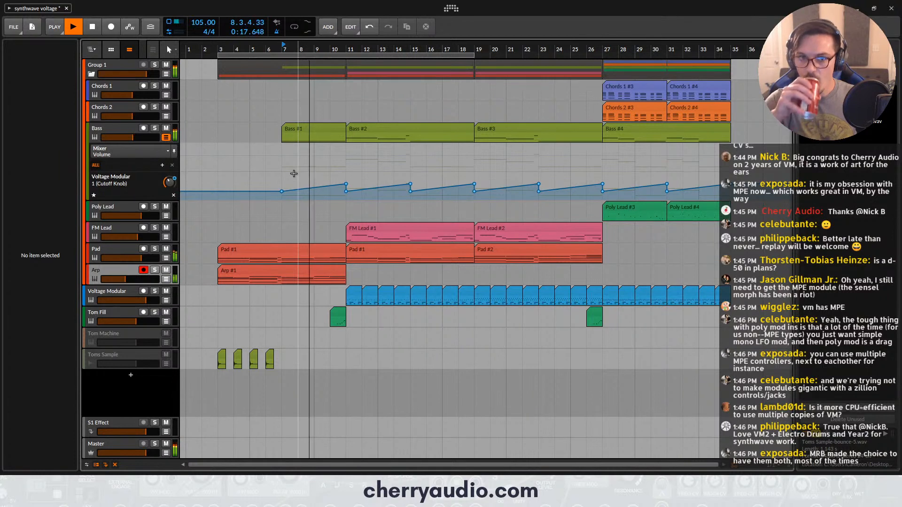
key(space)
key(space)
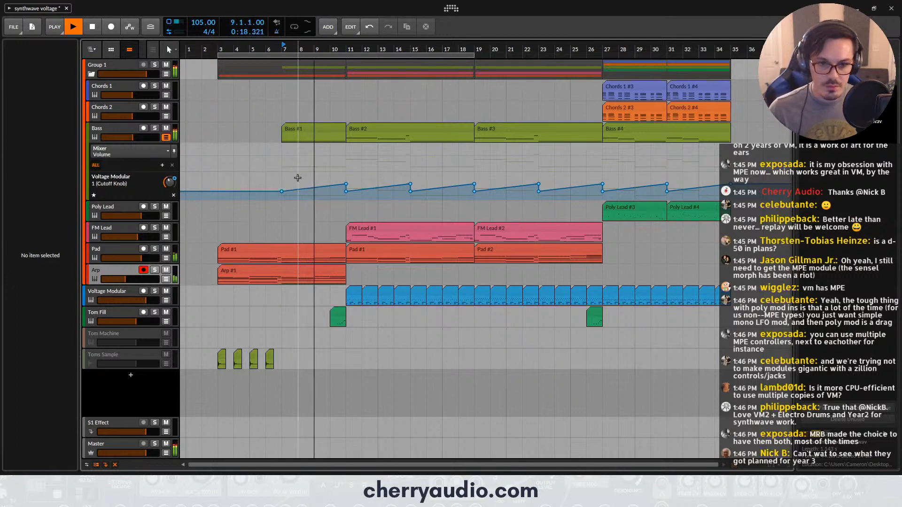
Stop playback and delete the Arp clip at bar 3
key(space)
click(235, 274)
Open the Arp track's Voltage Modular and adjust the DCO-60's envelope decay, release and filter frequency sliders
click(130, 269)
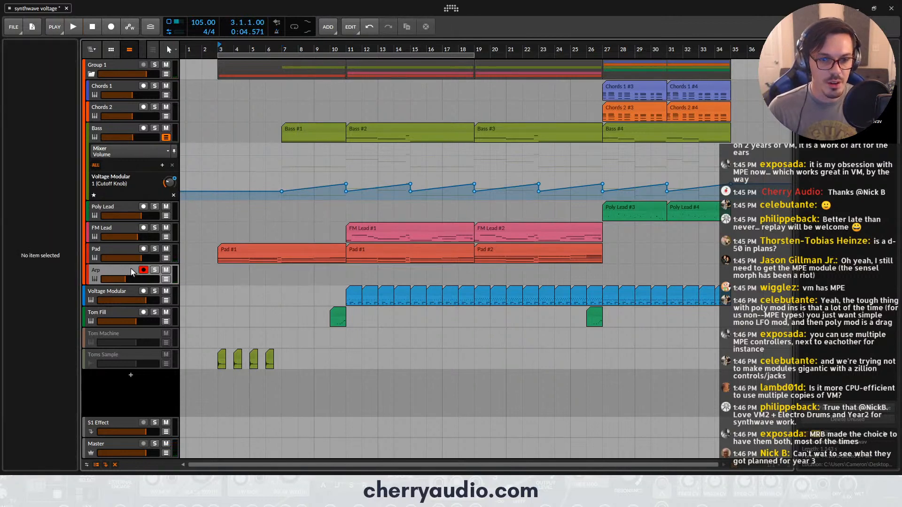
click(73, 137)
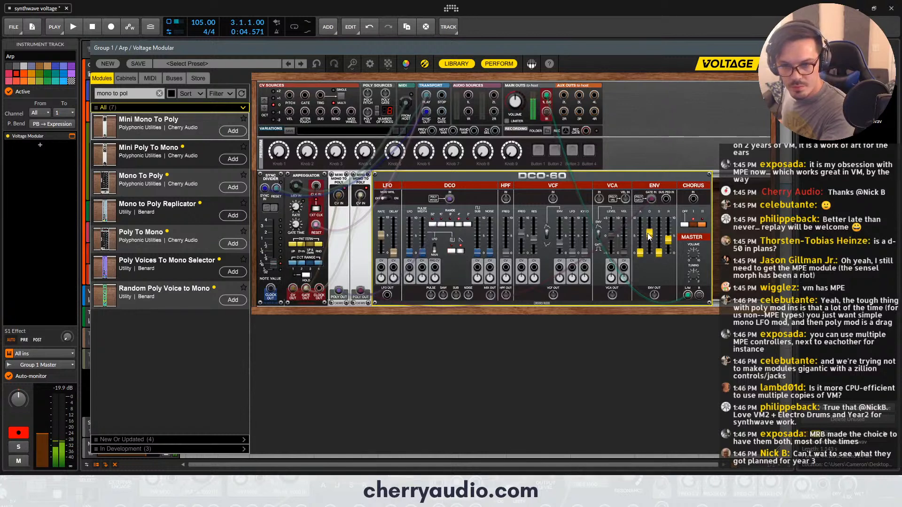
drag(666, 239, 652, 236)
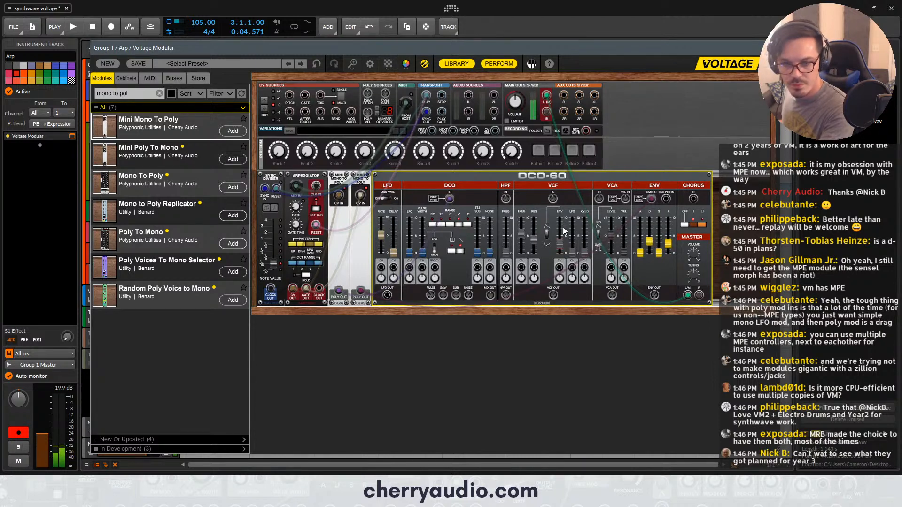
drag(520, 234, 520, 231)
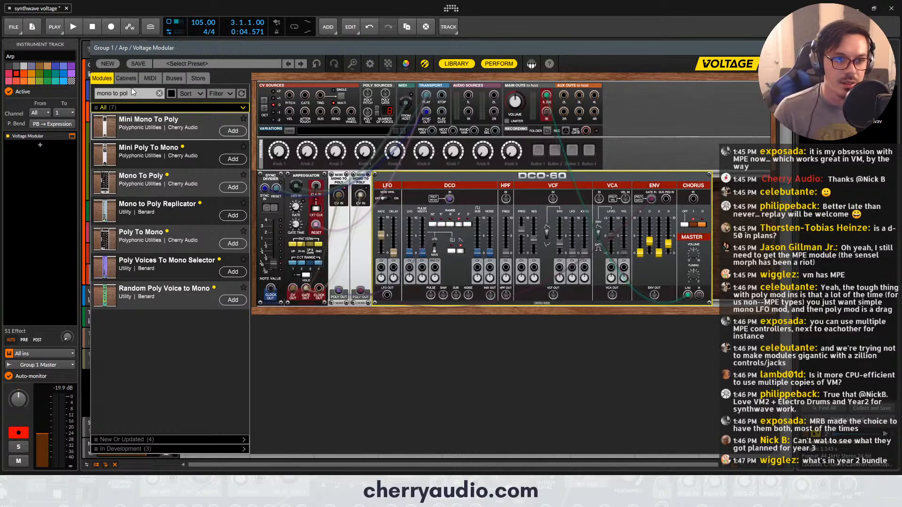
Search the module library for "space" and add the PSP Space reverb after the DCO-60
text(pl)
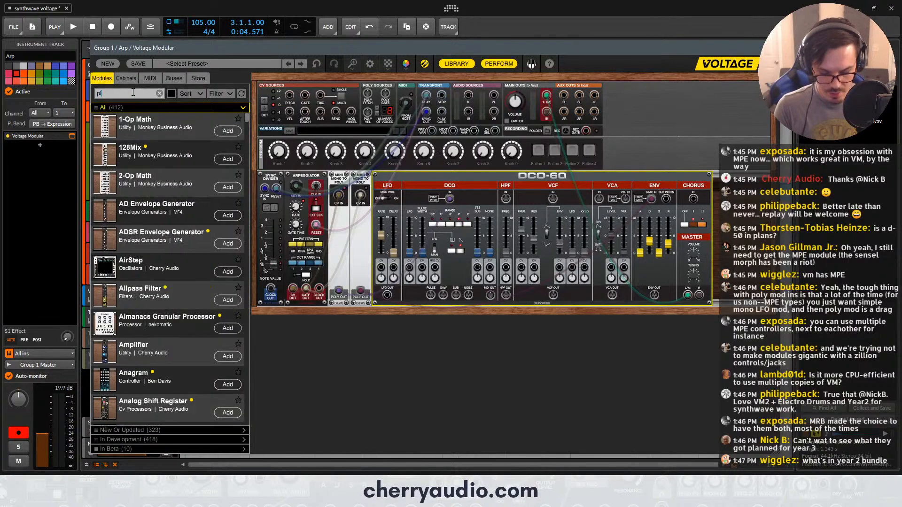
text(atespace)
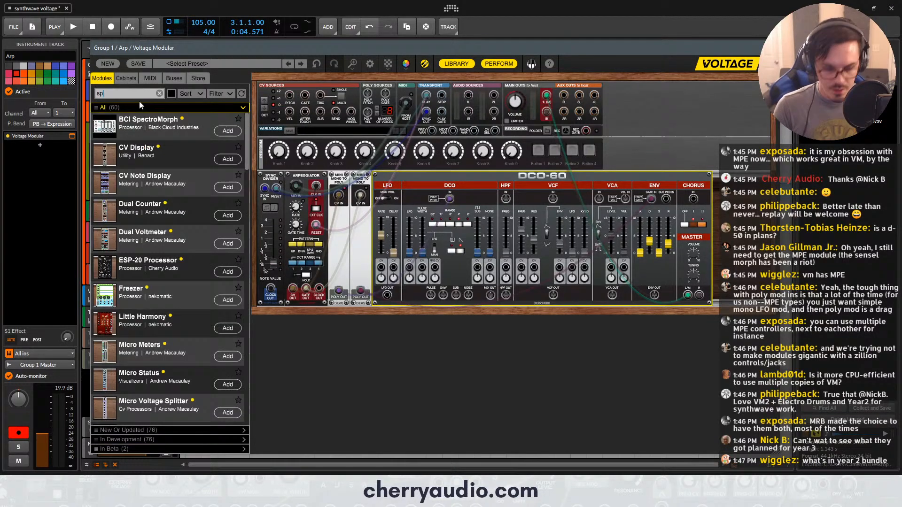
drag(137, 124, 705, 298)
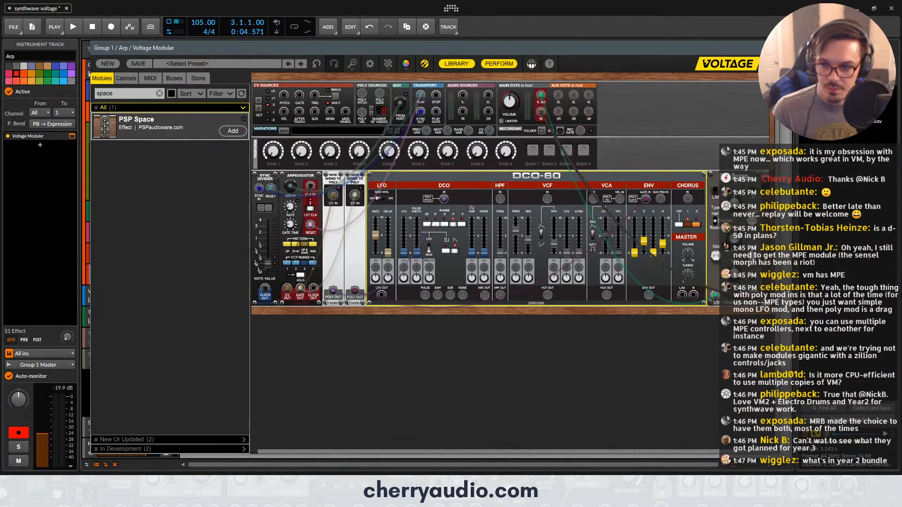
Patch the DCO-60's output through PSP Space to the main outputs and adjust the reverb's mix
drag(716, 190, 752, 190)
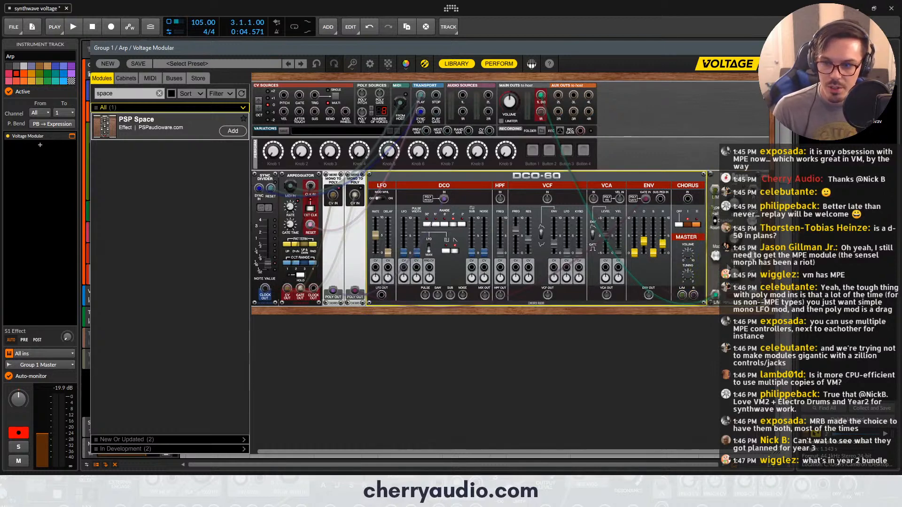
drag(733, 273, 732, 277)
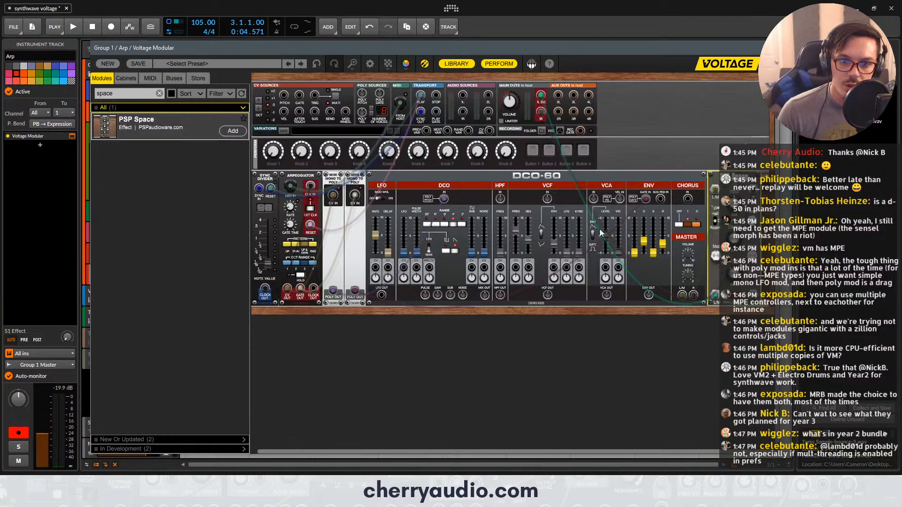
Delete the Arpeggiator, Sync Divider and both Mini Mono To Poly modules from the cabinet
click(296, 172)
key(Delete)
click(283, 180)
key(Delete)
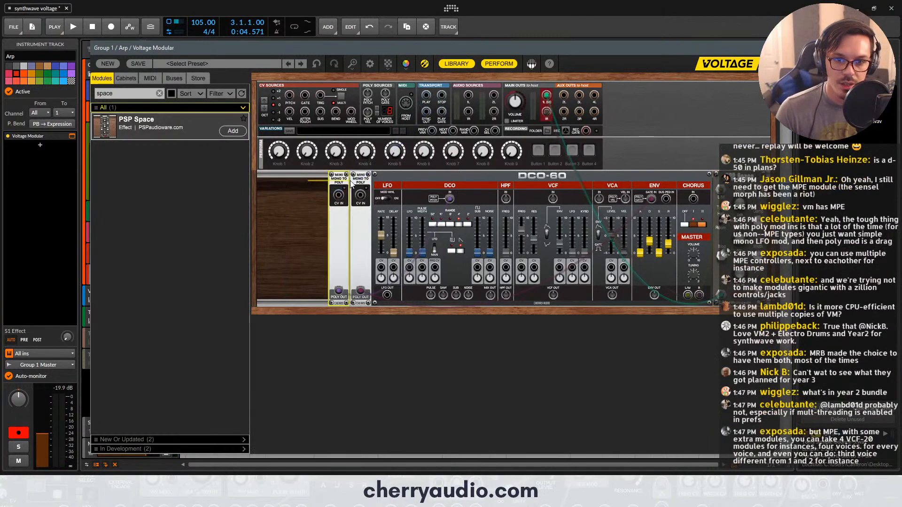
key(Delete)
Move the DCO-60 to the start of the cabinet row with PSP Space directly after it, and close the plugin window
drag(352, 184, 294, 178)
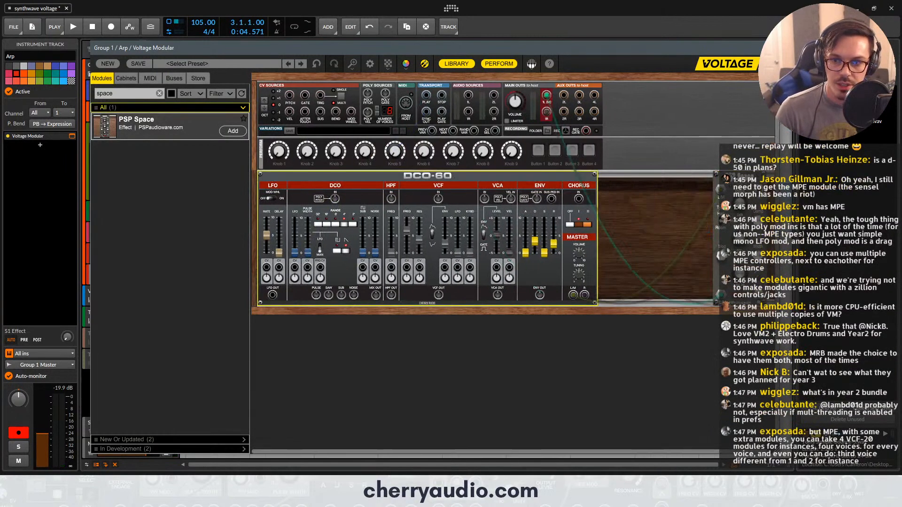
drag(725, 177, 610, 176)
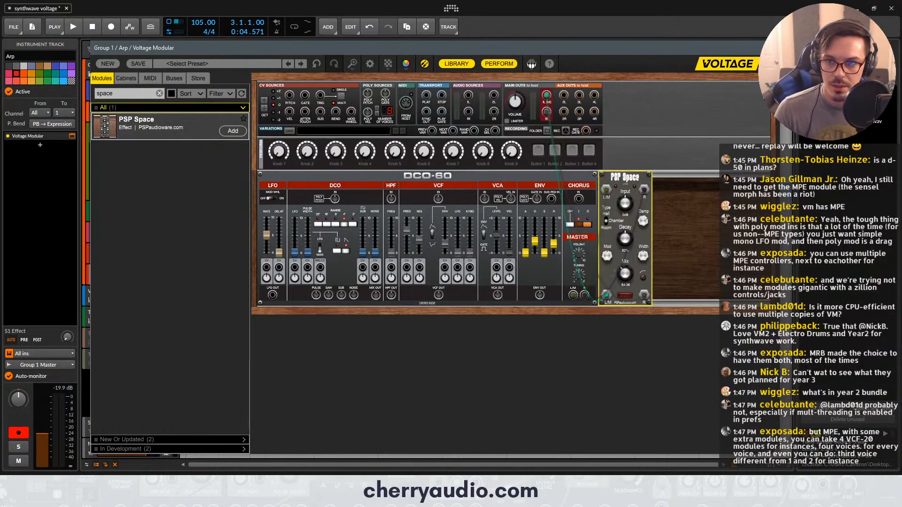
click(784, 48)
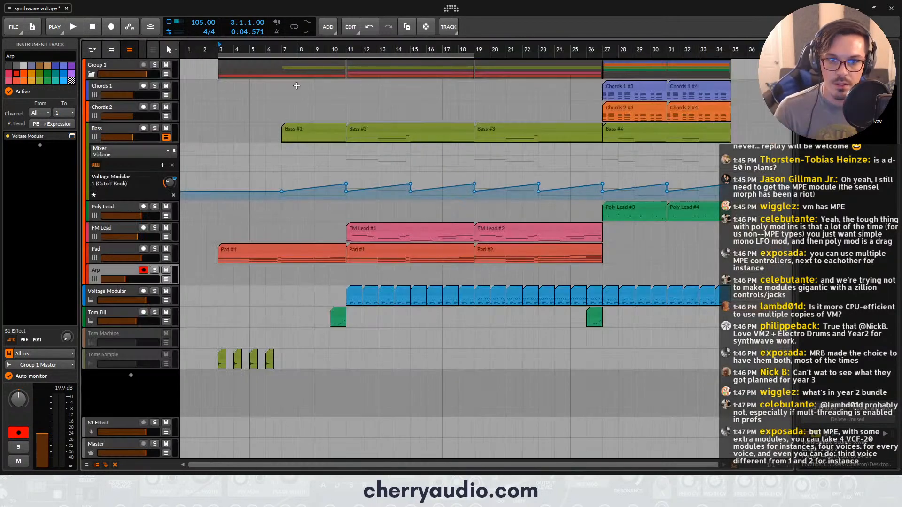
Raise the DCO-60's envelope decay and release in the Arp track's Voltage Modular and set its master volume to 100%
click(72, 136)
drag(535, 241, 554, 243)
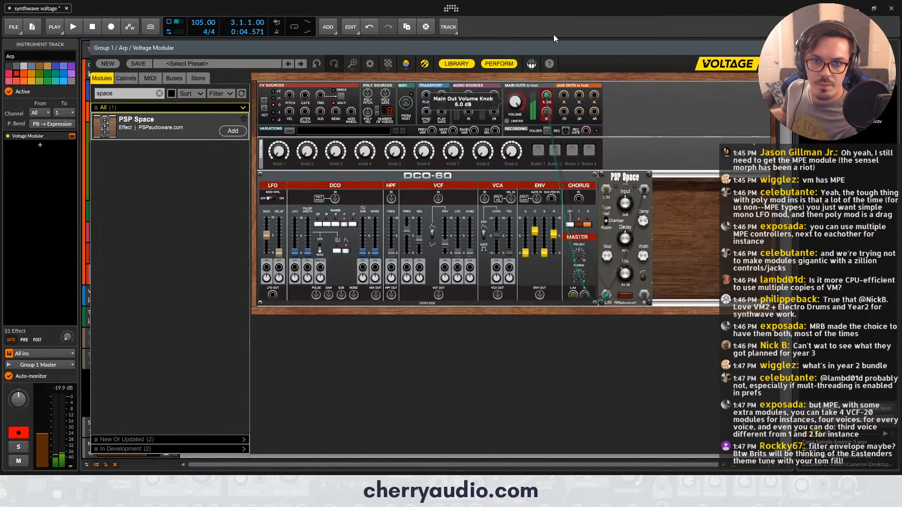
click(581, 249)
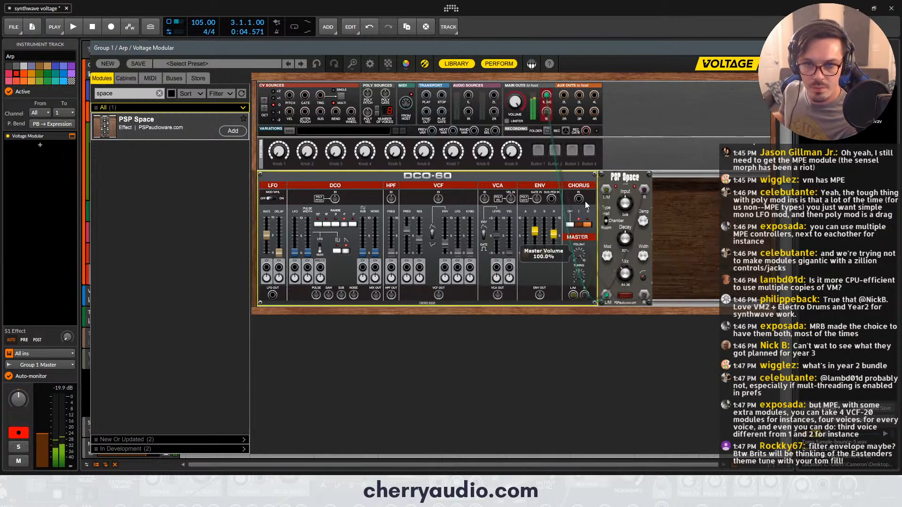
click(757, 47)
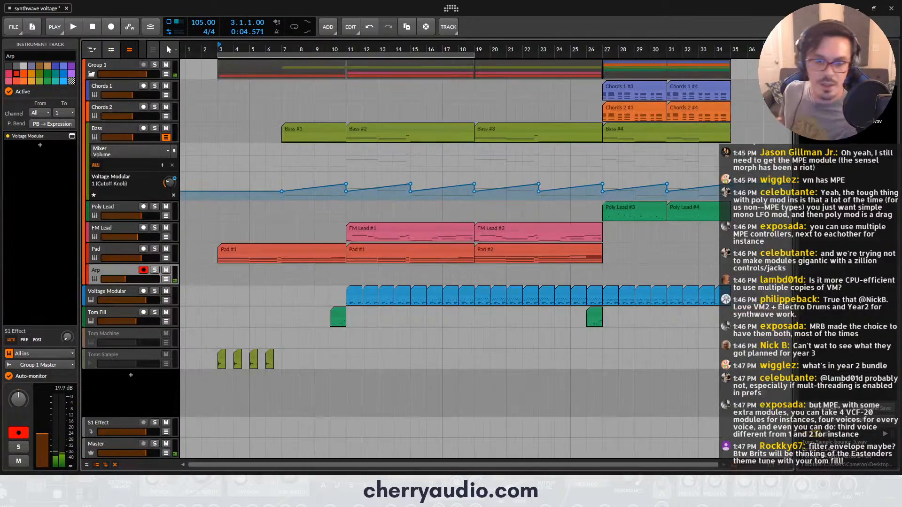
Rehearse and record a new part on the Arp track from bar 2 to just past bar 11
click(203, 47)
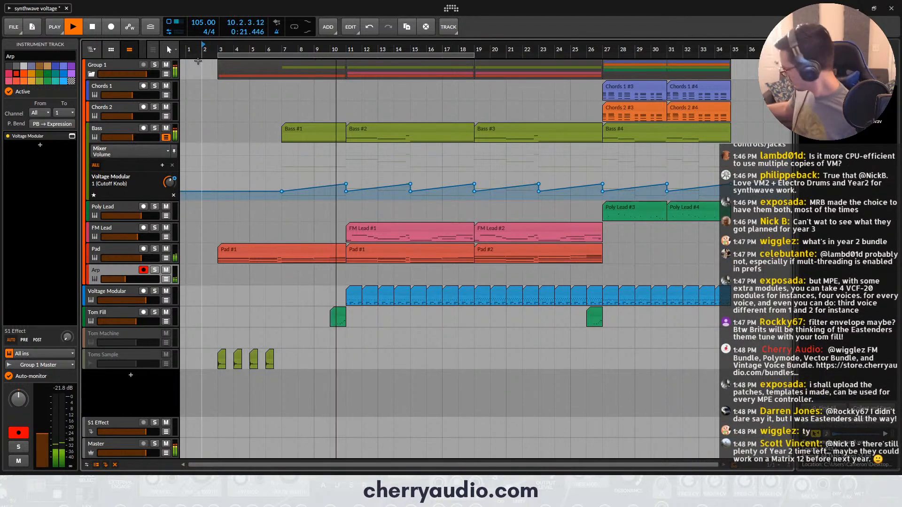
key(space)
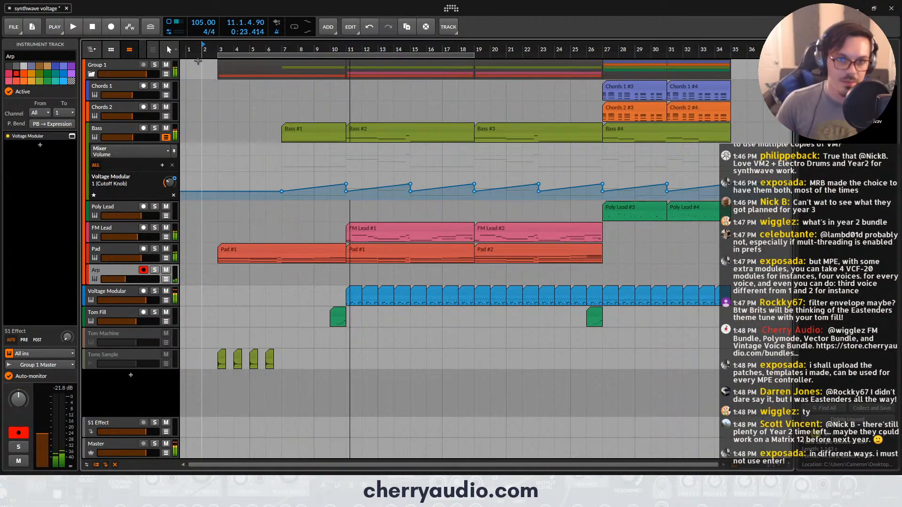
key(ctrl+r)
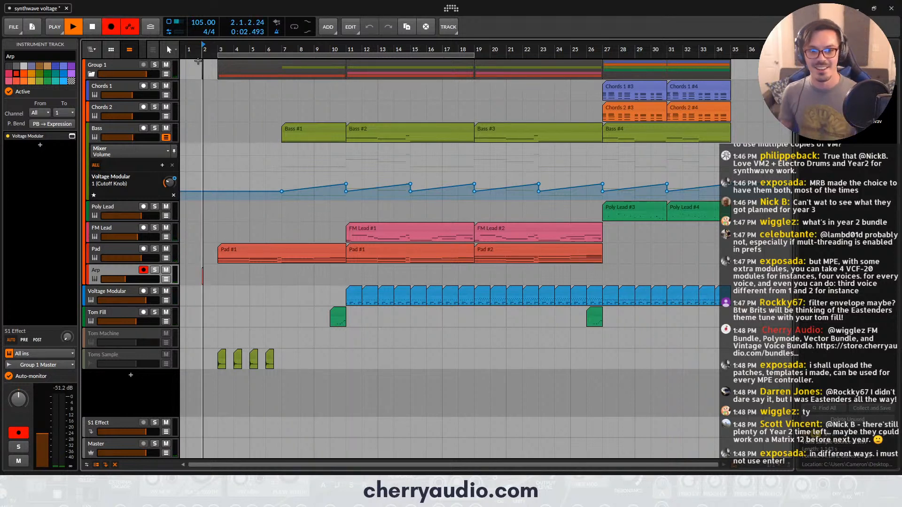
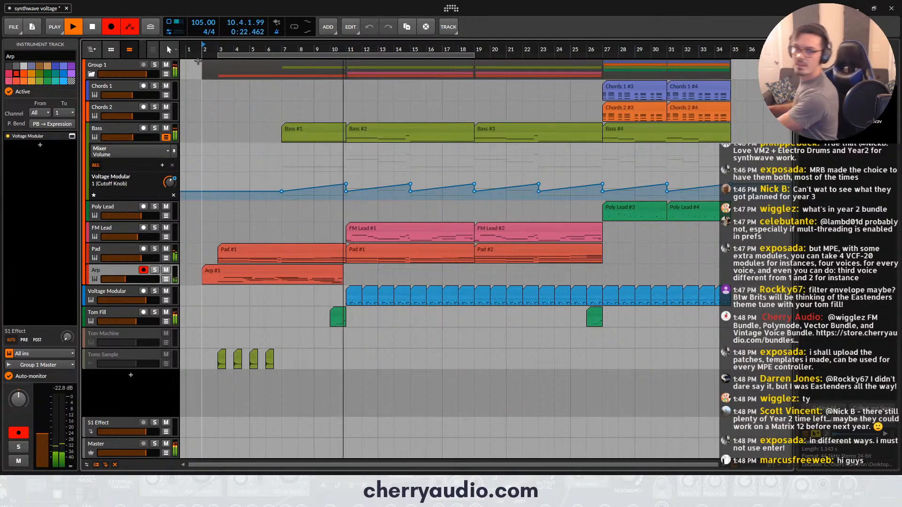
key(space)
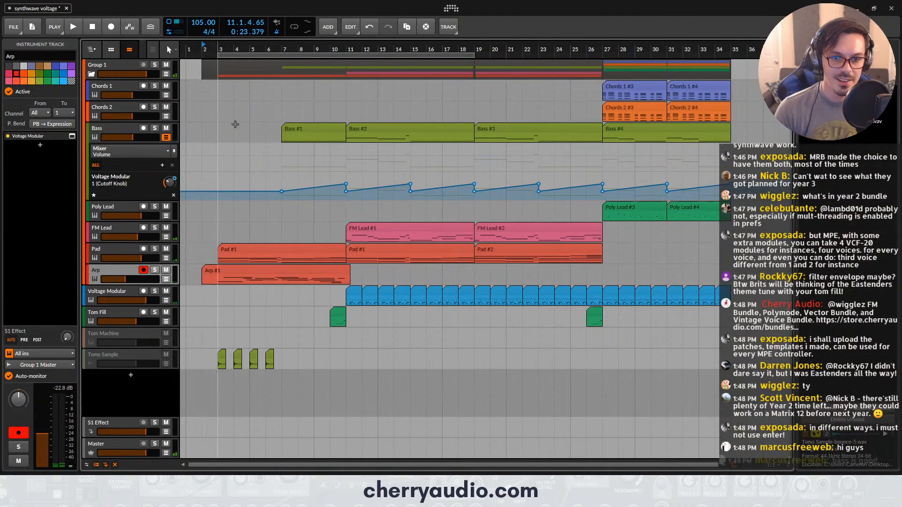
Split the recorded Arp clip at bar 3 and delete the empty part before it
click(232, 267)
click(220, 277)
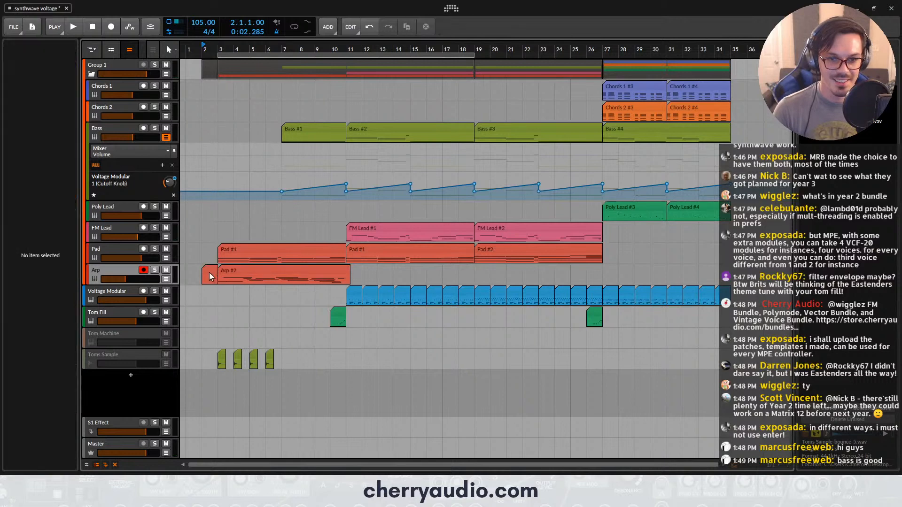
click(210, 274)
key(Delete)
Rename the Arp track to Lead 2
click(108, 266)
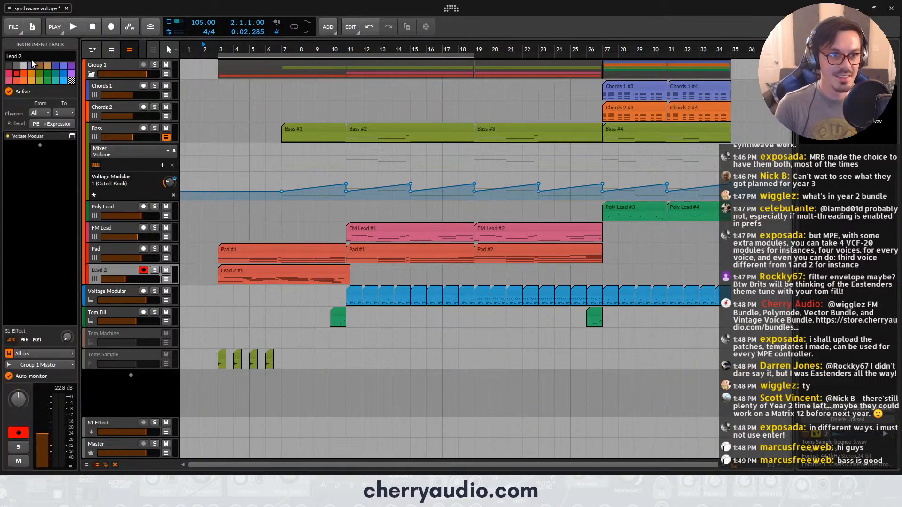
Trim the Lead 2 clip to end at bar 11, copy it to bar 19, and set the track volume to -12.0 dB during playback
drag(349, 271, 542, 272)
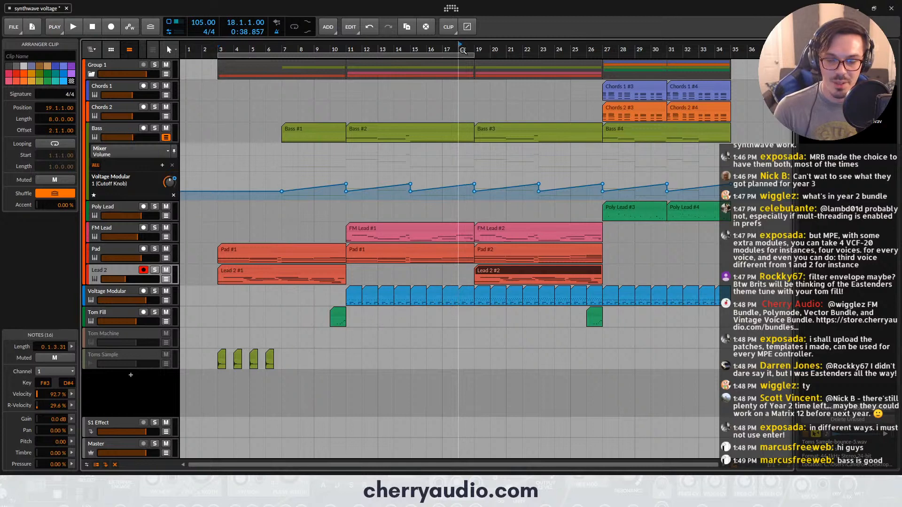
key(space)
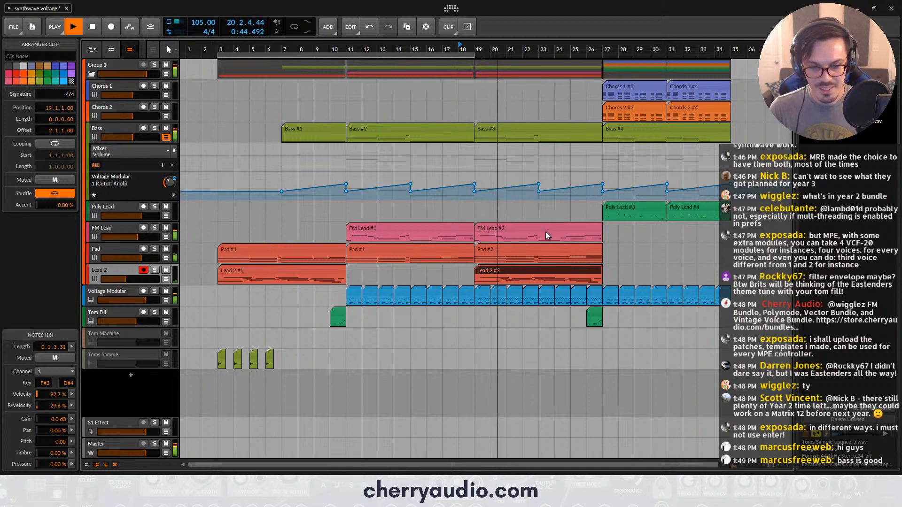
scroll(545, 235, down, 2)
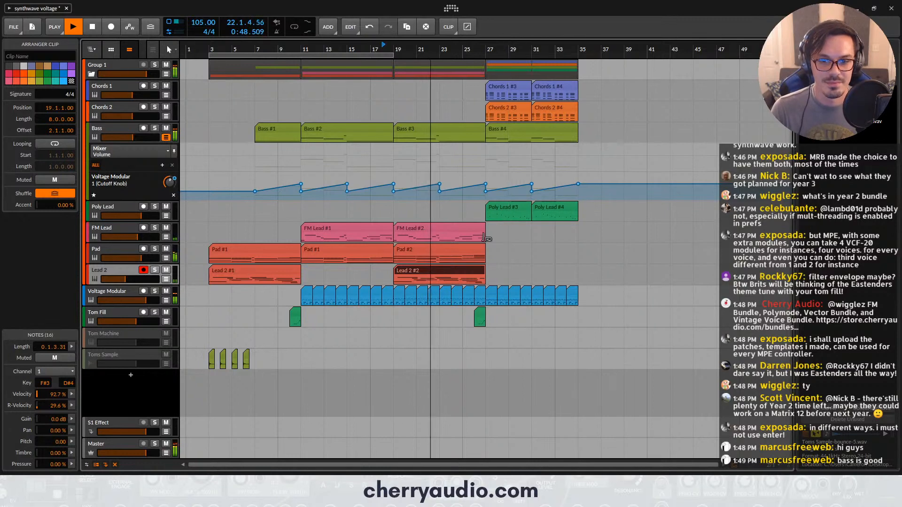
drag(125, 279, 130, 279)
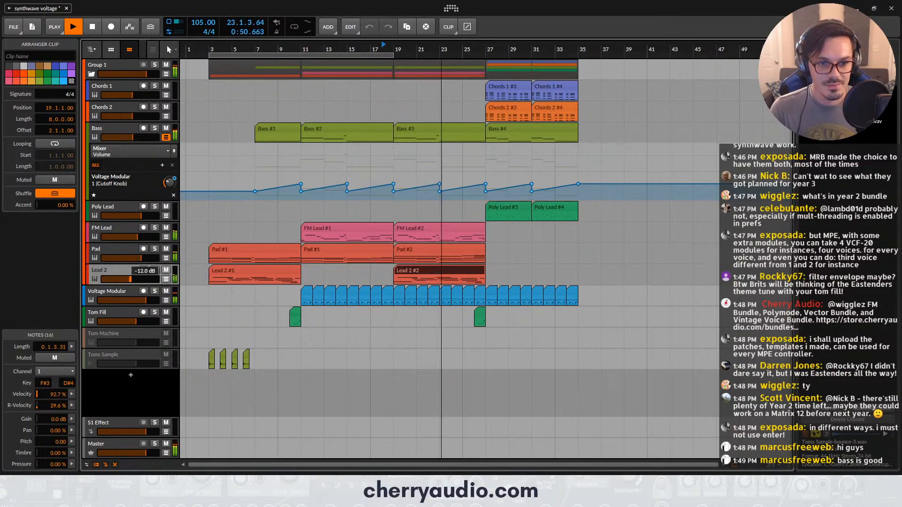
scroll(499, 296, up, 3)
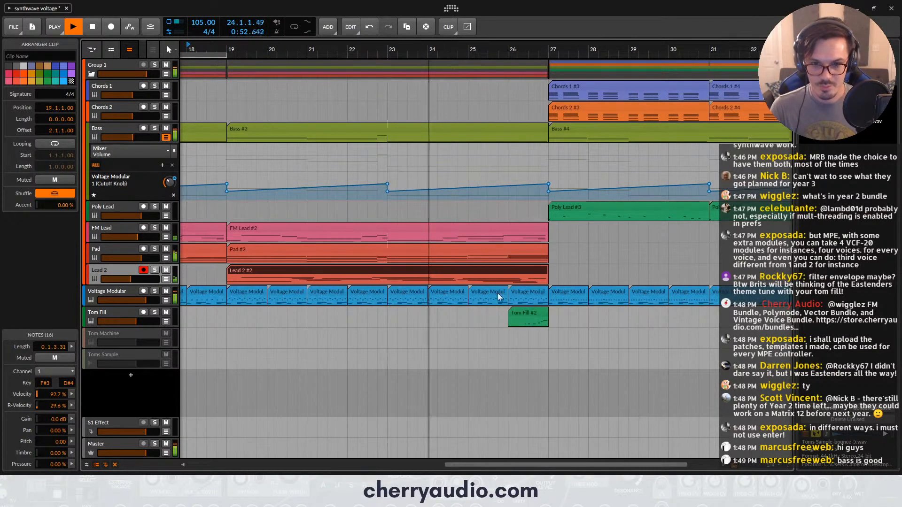
scroll(499, 296, up, 3)
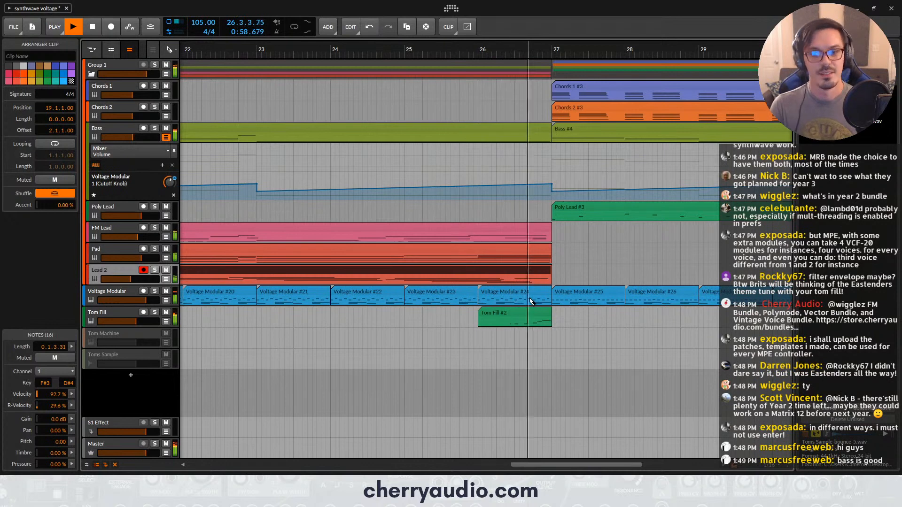
scroll(531, 301, down, 5)
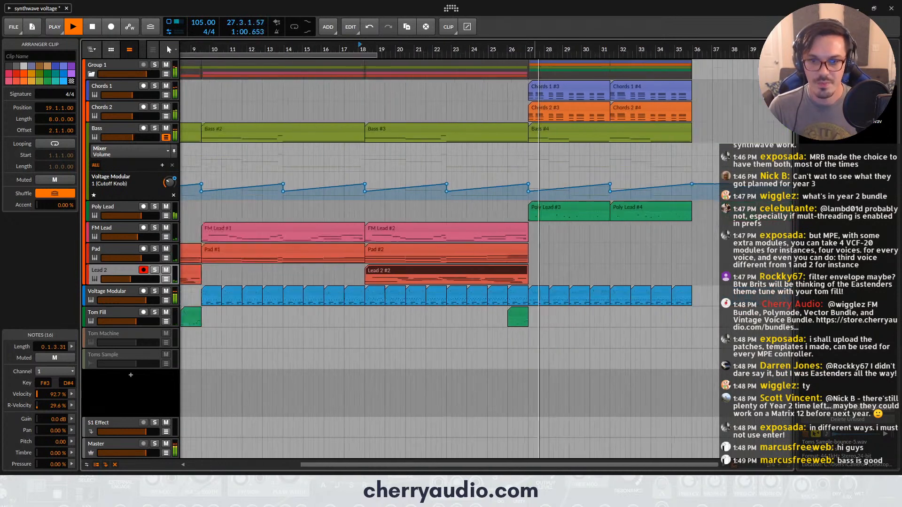
Stop playback, select the Toms Sample track and save the project
double_click(128, 373)
click(629, 396)
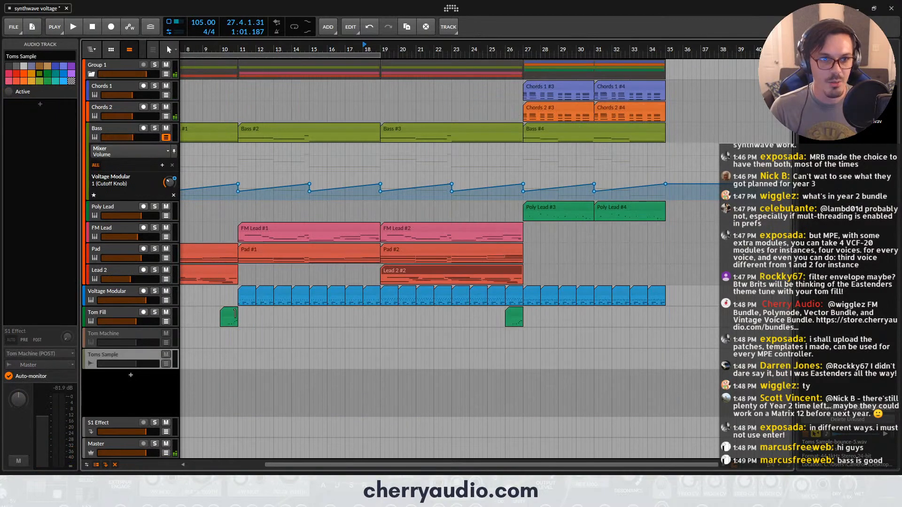
key(ctrl+s)
scroll(280, 297, down, 5)
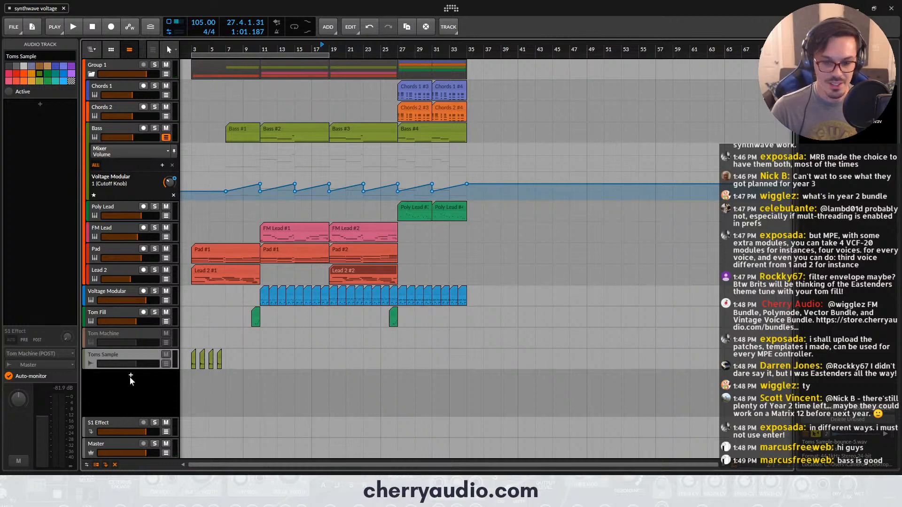
click(423, 498)
click(423, 498)
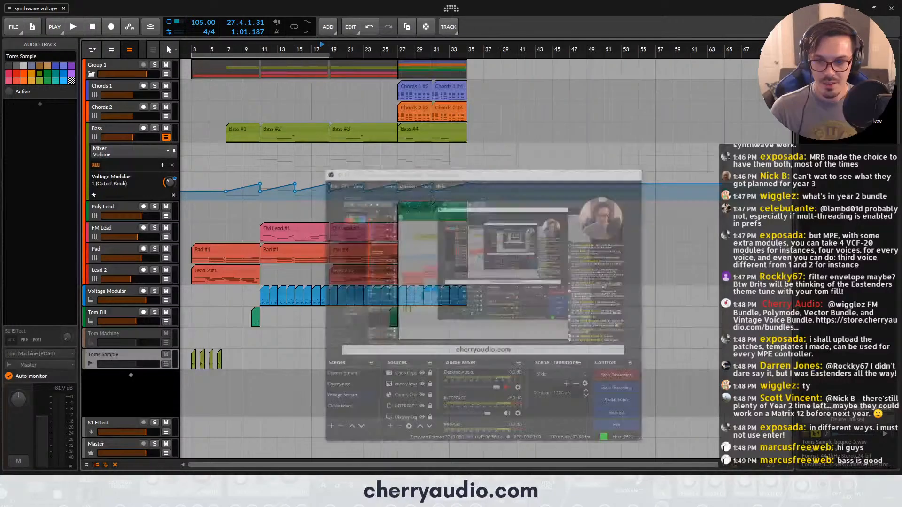
Add a new instrument track below Toms Sample and load Voltage Modular on it
double_click(132, 376)
text(volt)
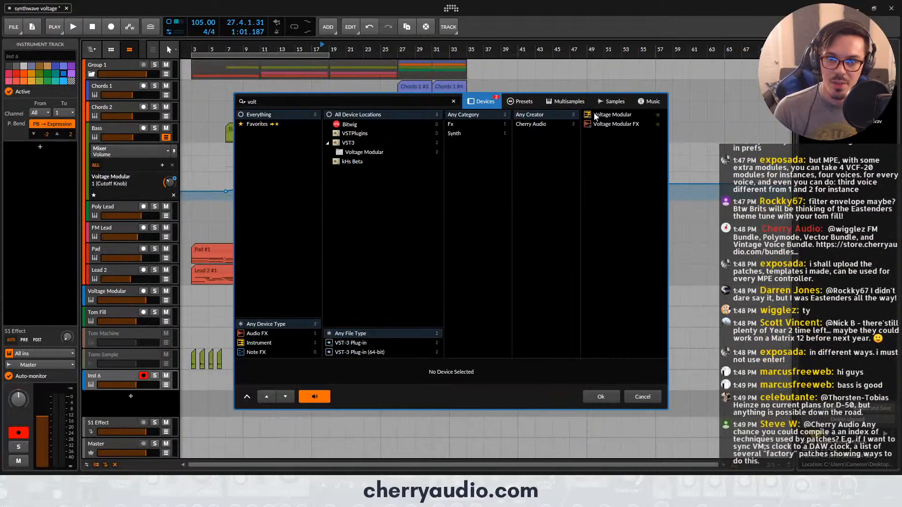
double_click(595, 116)
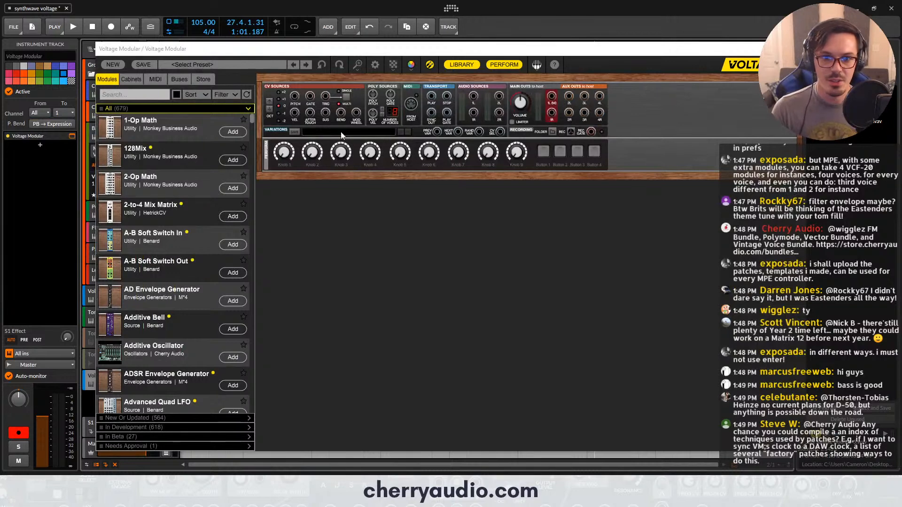
scroll(420, 204, up, 2)
scroll(369, 204, down, 2)
scroll(356, 204, up, 1)
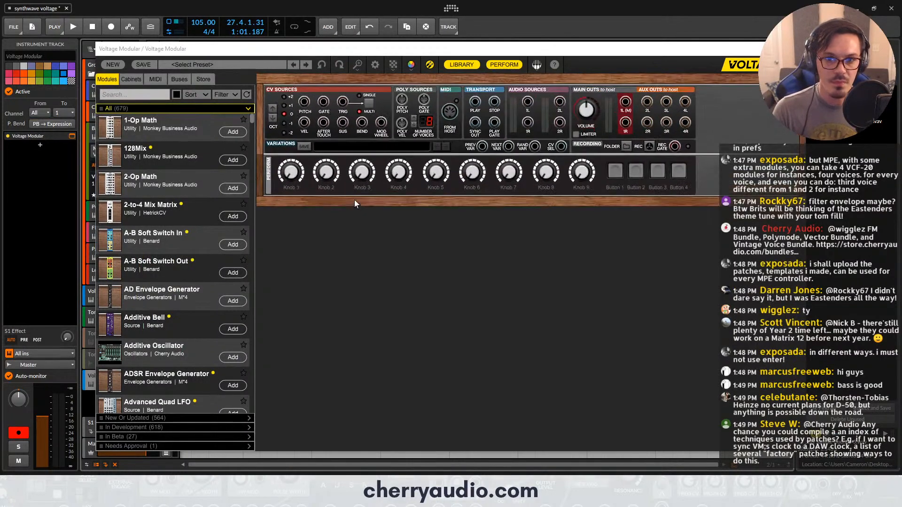
click(128, 96)
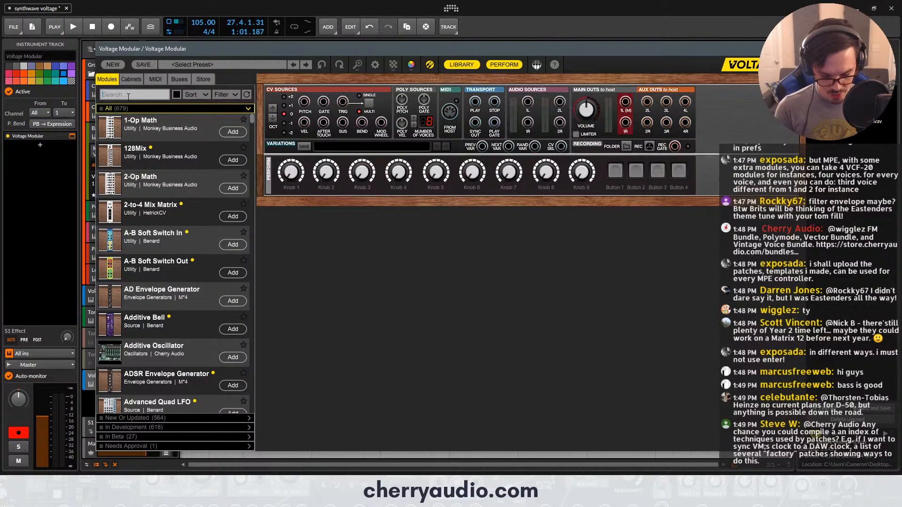
text(dco)
drag(126, 182, 306, 217)
key(Delete)
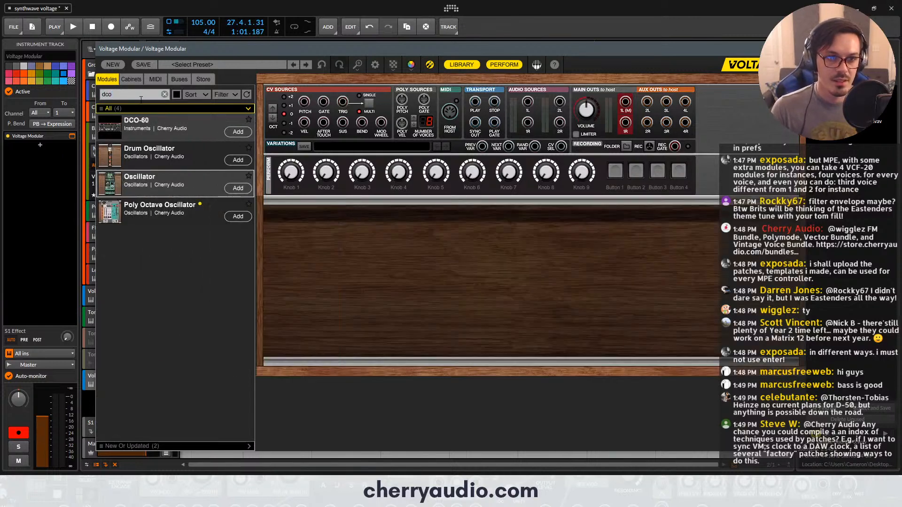
Add a Mega Saw oscillator to the empty cabinet and patch its pitch CV from the pitch source
double_click(139, 97)
text(saw)
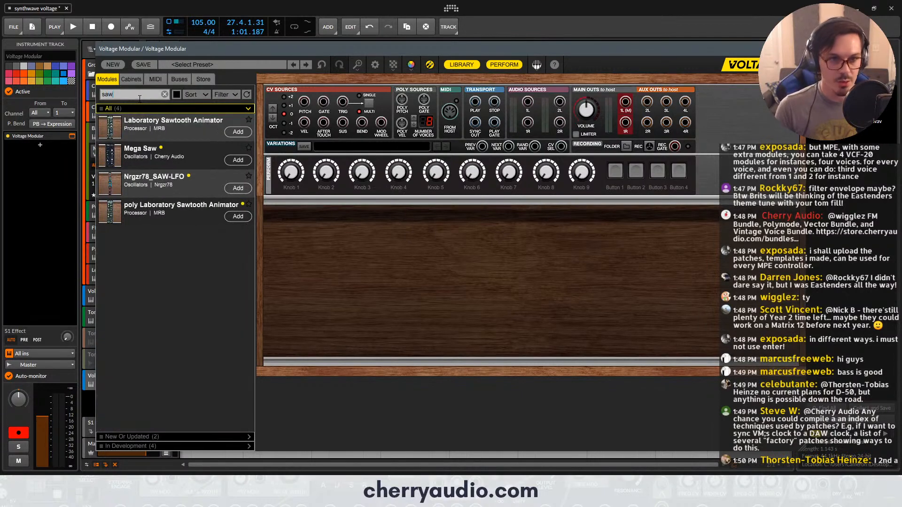
drag(154, 170, 304, 103)
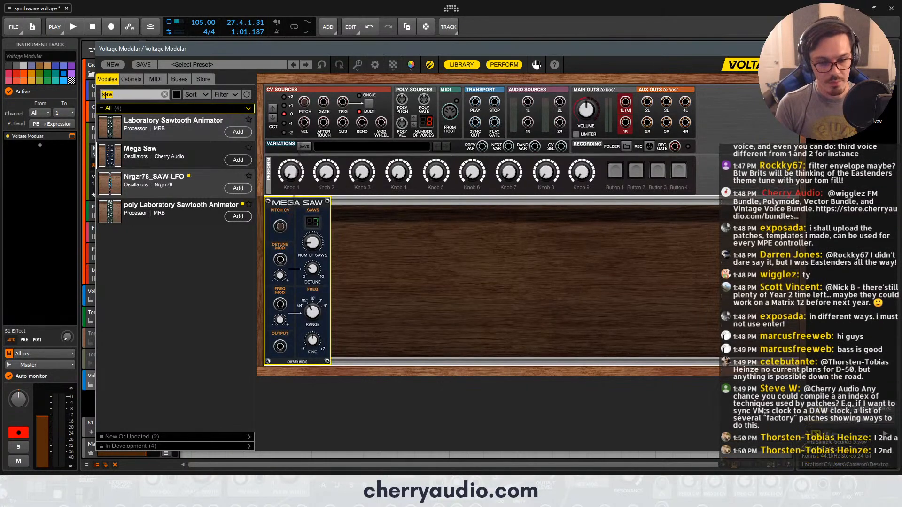
Add Cherry Audio's Amplifier and Filter modules beside the Mega Saw
text(vca)
drag(162, 135, 317, 248)
click(144, 94)
text(filty)
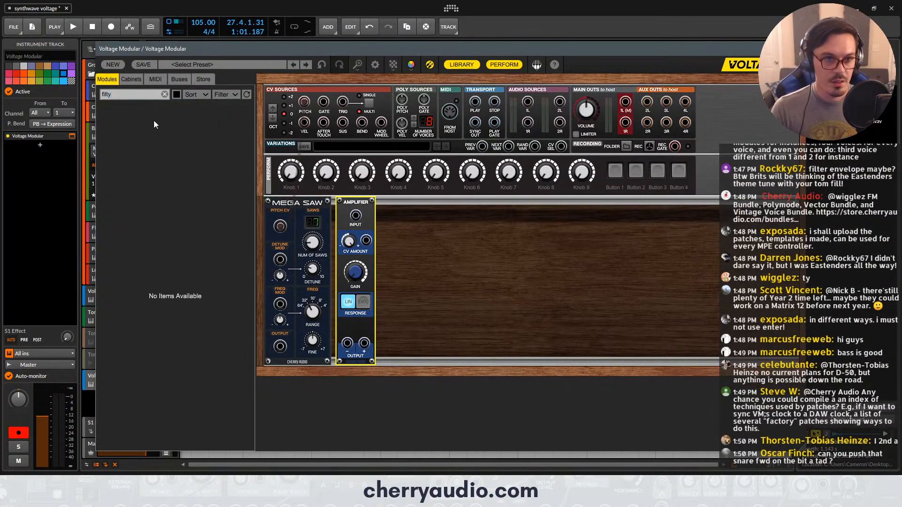
key(BackSpace)
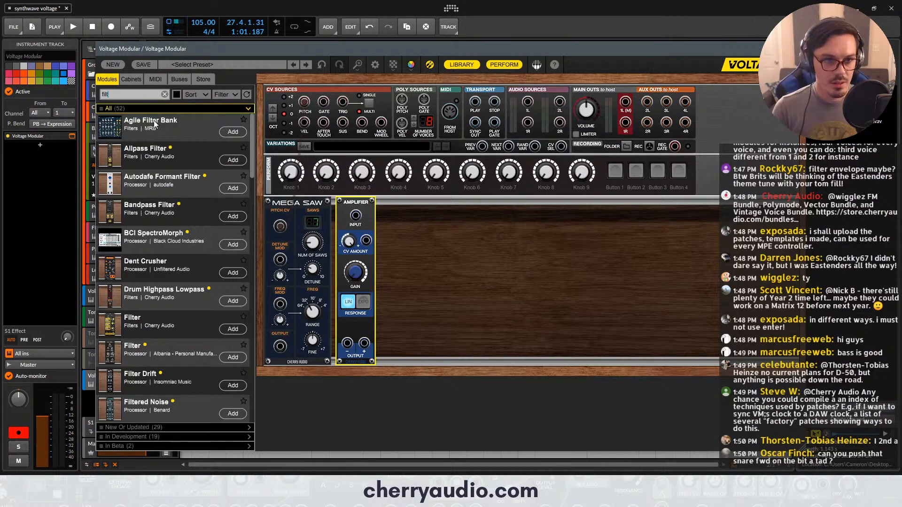
drag(141, 324, 409, 225)
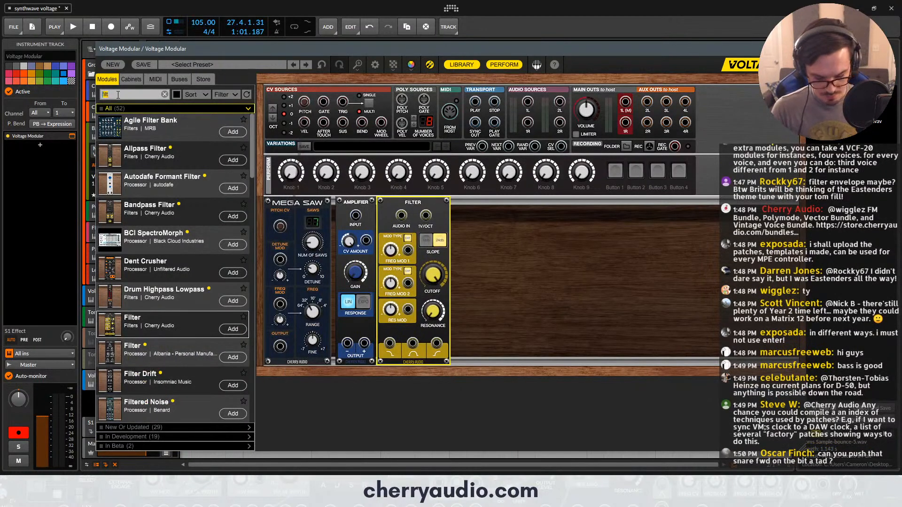
Add an Envelope Generator before the Amplifier and patch the voice from the gate source through the Filter to the main output
text(env)
drag(141, 406, 282, 345)
drag(347, 221, 324, 102)
drag(452, 217, 624, 102)
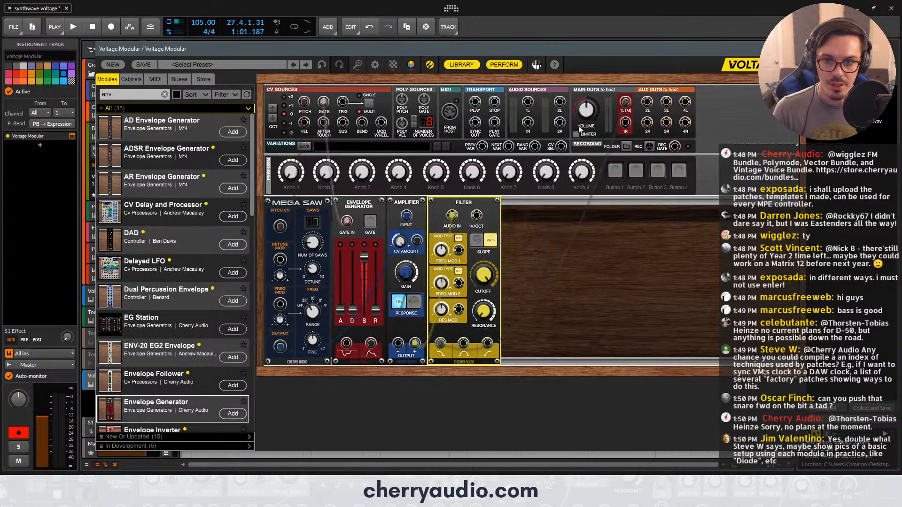
drag(549, 214, 281, 207)
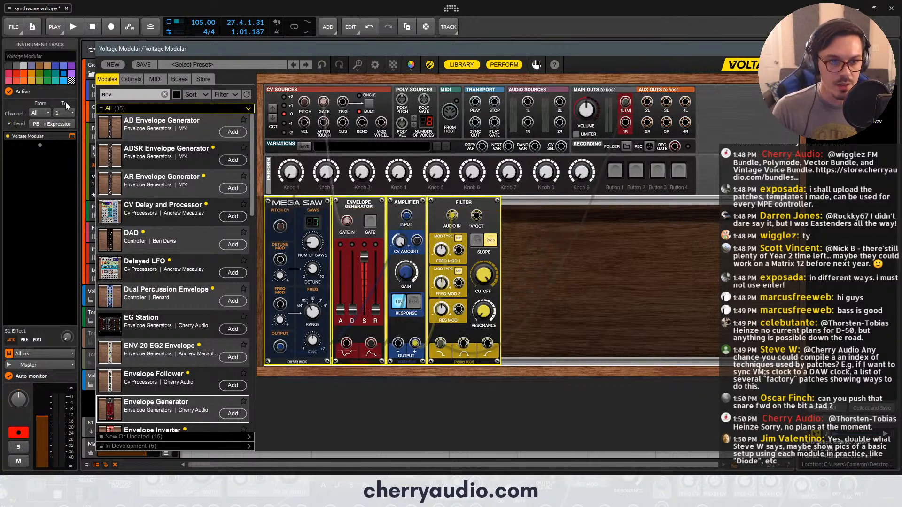
Add Cherry Audio's LFO before the Mega Saw and patch its sawtooth output to the oscillator's pitch CV
double_click(143, 94)
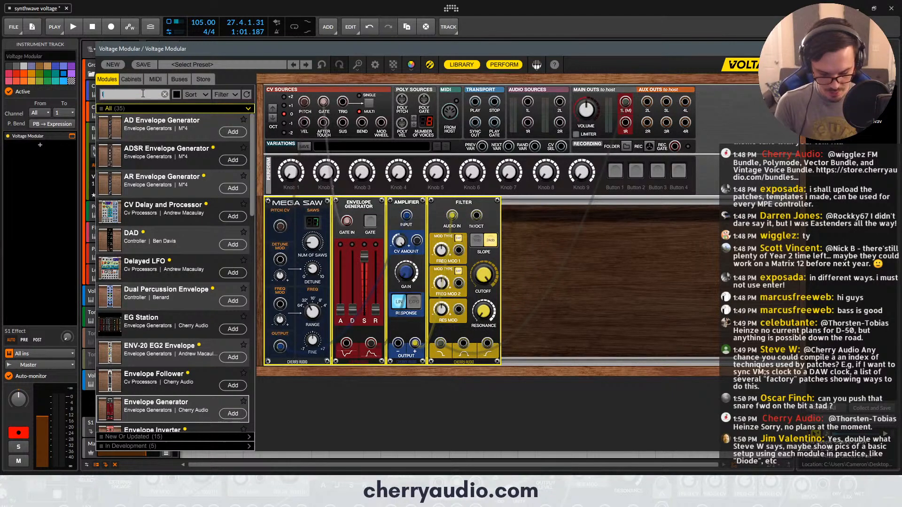
text(lfo)
drag(202, 183, 311, 260)
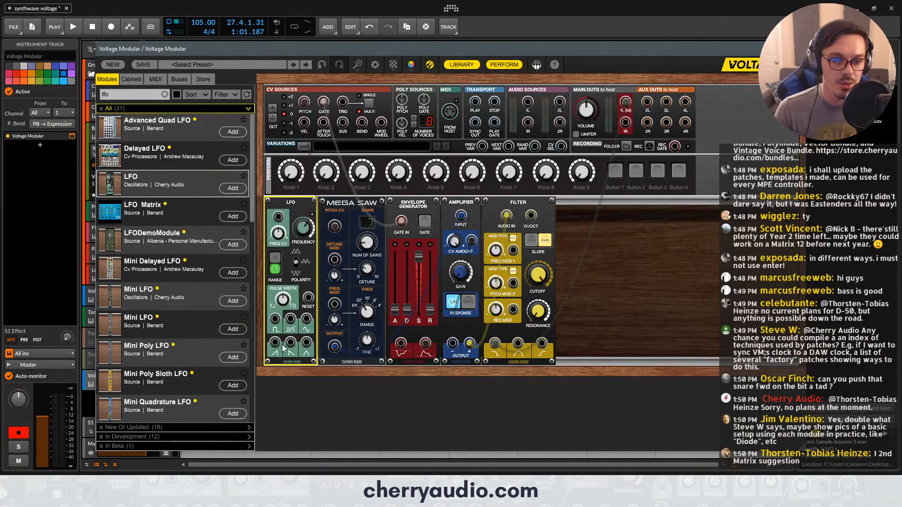
drag(275, 341, 334, 228)
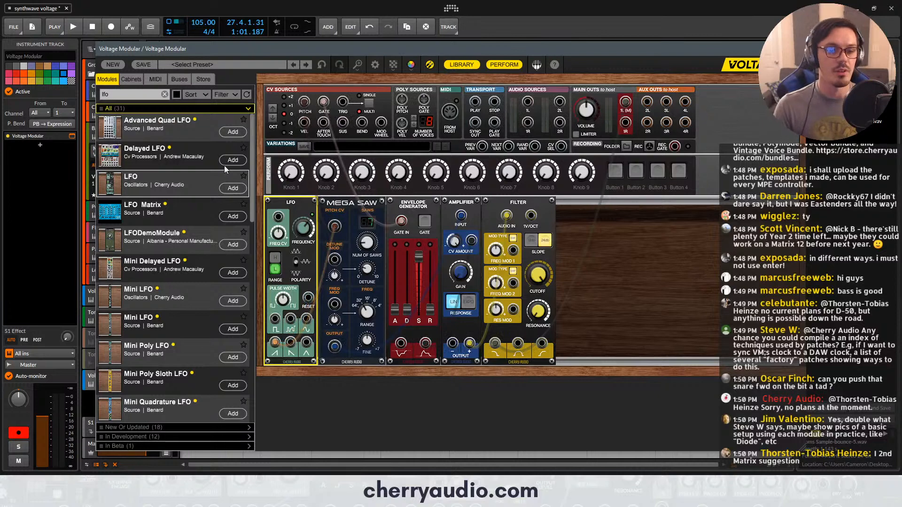
Add a Sync Divider before the LFO and set its note value to 4
double_click(121, 95)
text(s)
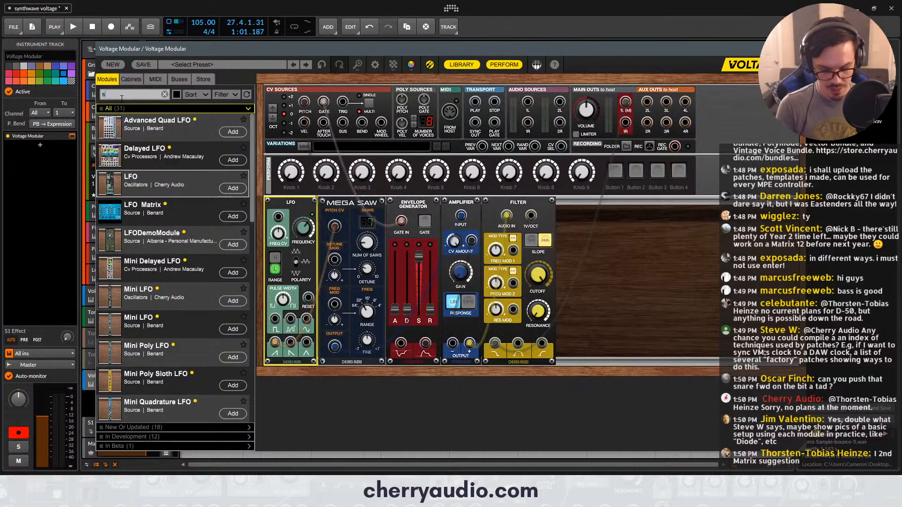
text(ync)
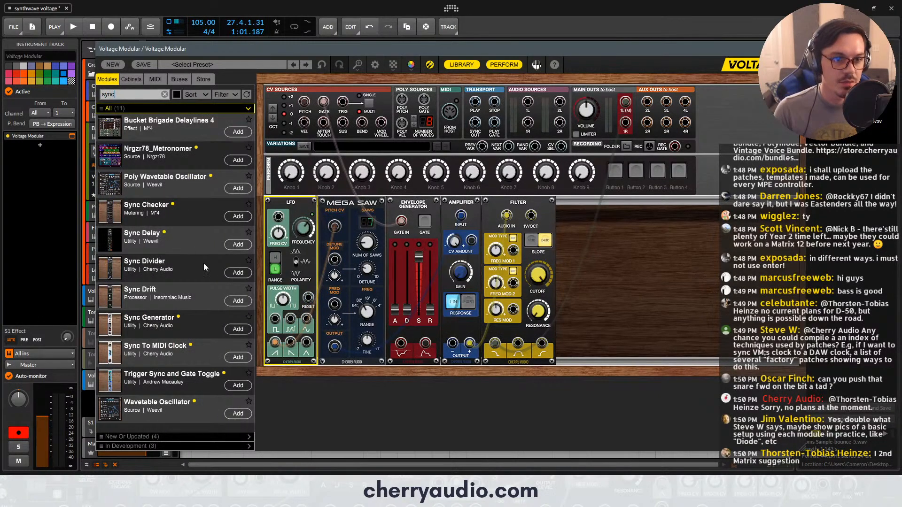
drag(204, 264, 286, 218)
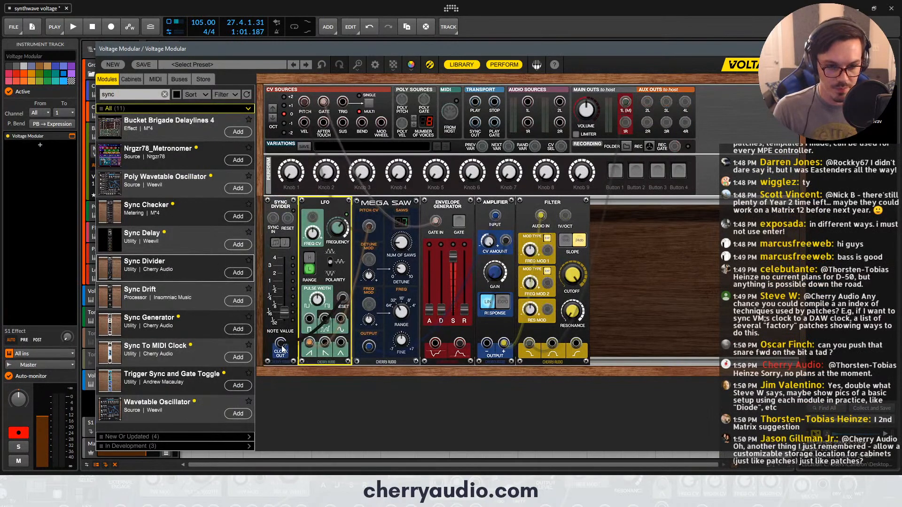
drag(284, 314, 284, 258)
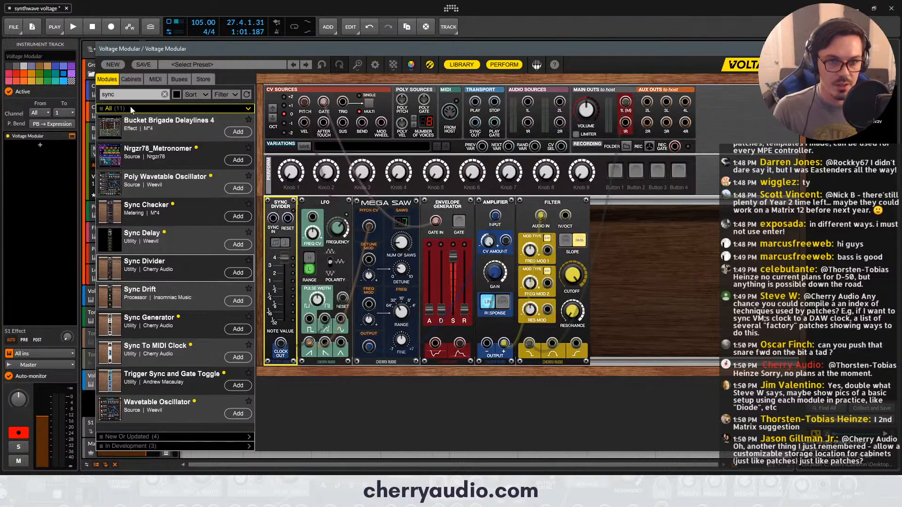
Add a Clock Divider after the Sync Divider and route the clock output through its first channel to the LFO's reset
click(120, 96)
text(clock)
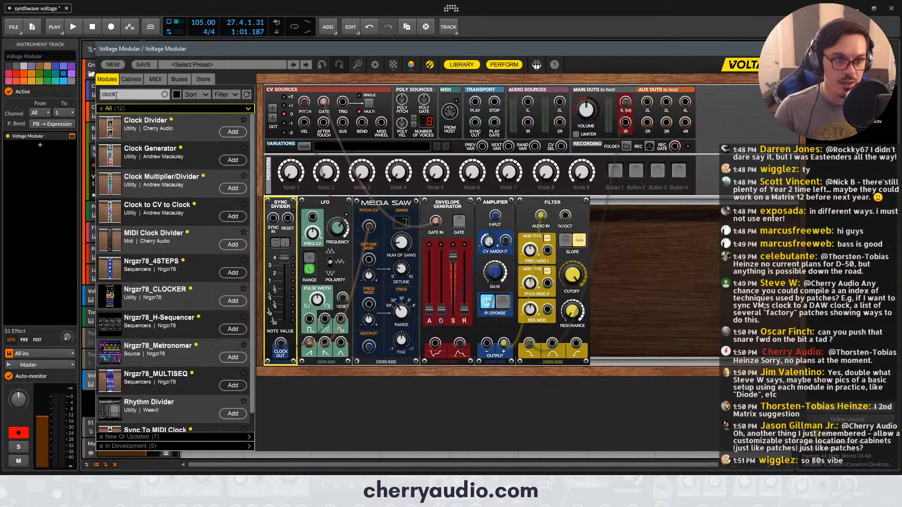
drag(128, 126, 294, 253)
drag(280, 343, 310, 221)
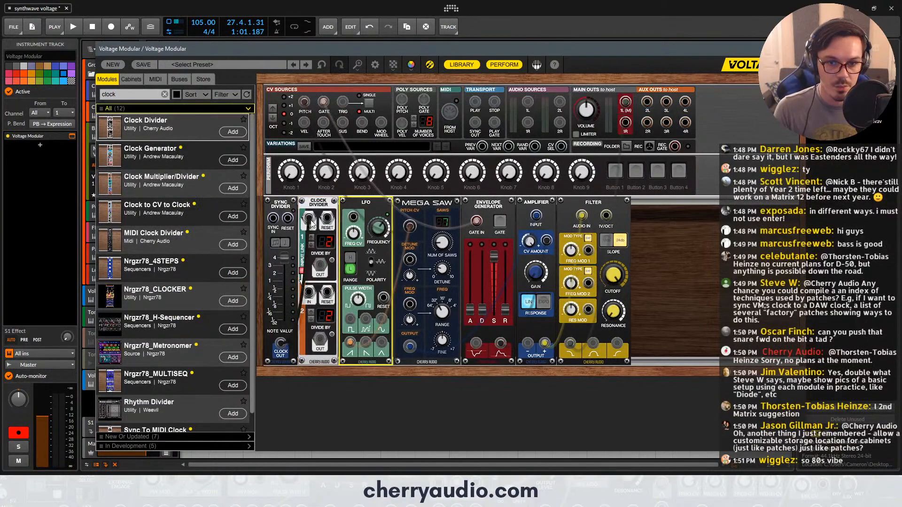
drag(320, 265, 384, 298)
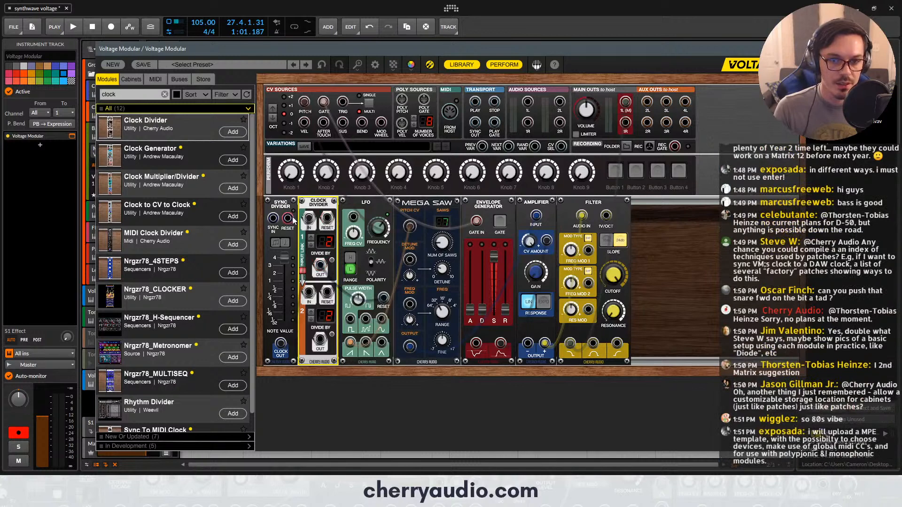
Patch the Sync Divider's inputs from the transport and connect the LFO to the Mega Saw's pitch CV
mouse_move(275, 219)
mouse_down()
mouse_move(442, 151)
mouse_move(475, 124)
mouse_move(288, 219)
mouse_up()
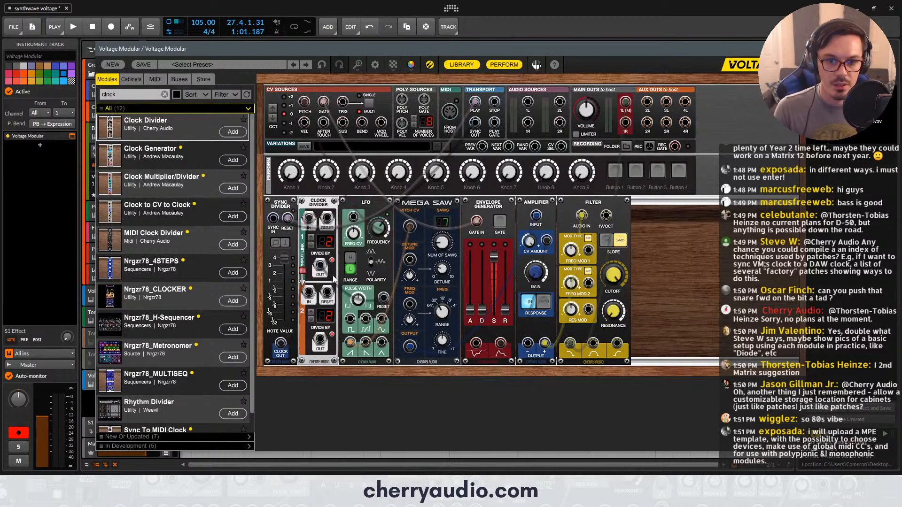
drag(382, 323, 410, 227)
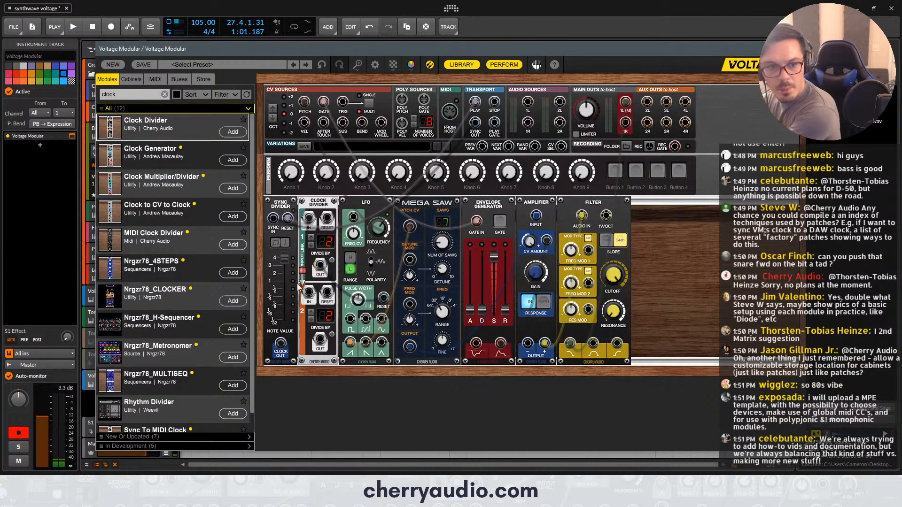
click(291, 258)
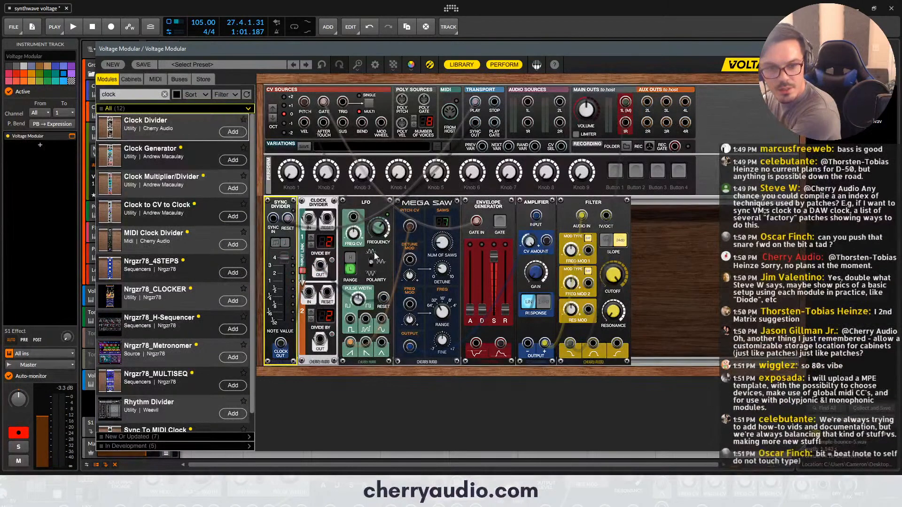
Patch the Clock Divider's first output to the LFO's reset and switch the LFO's polarity
drag(319, 266, 377, 286)
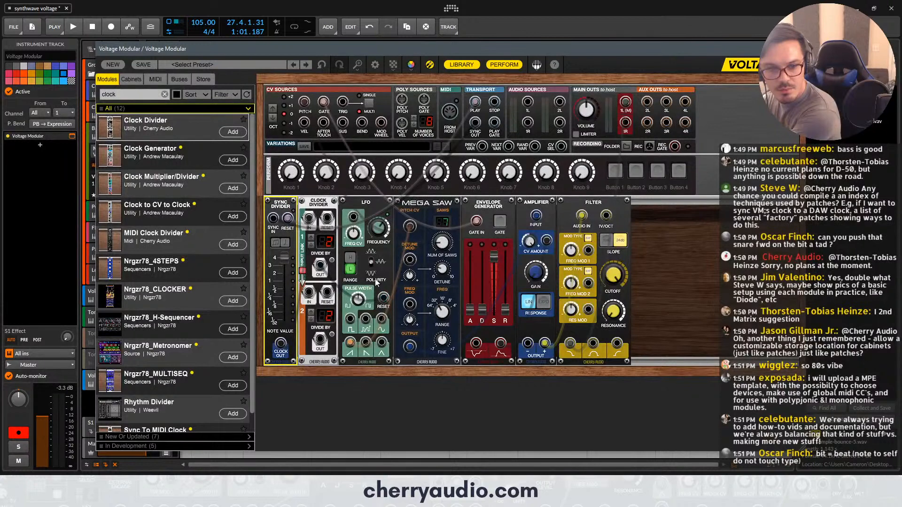
click(371, 262)
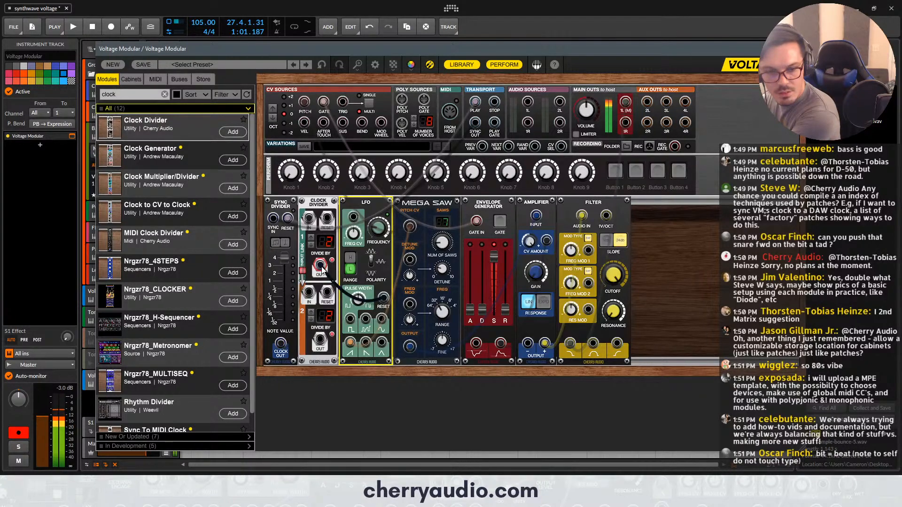
click(447, 269)
Delete the Clock Divider and Sync Divider modules from the rack
click(326, 204)
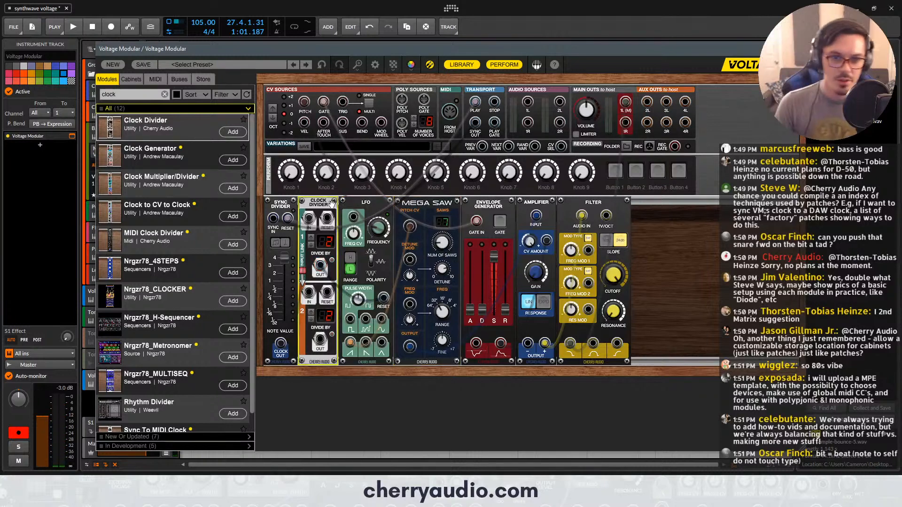
key(Delete)
click(298, 206)
key(Delete)
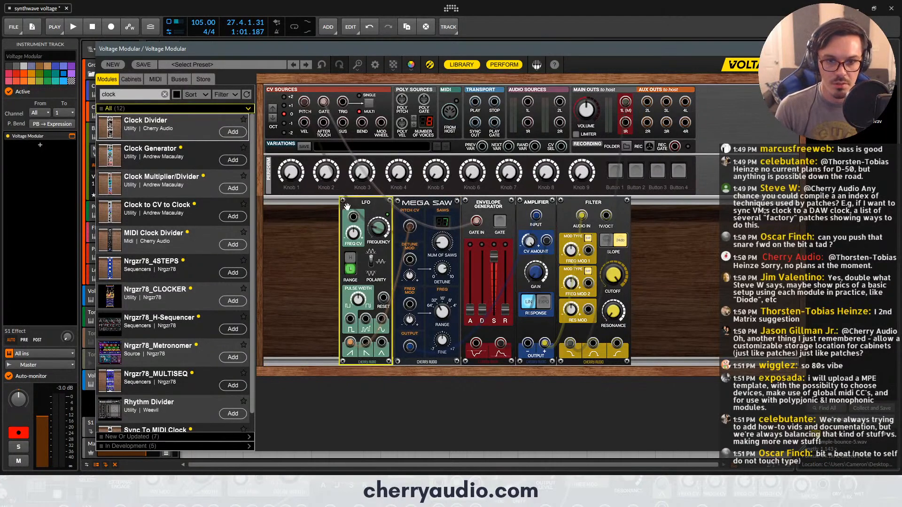
Move the LFO and Mega Saw toward the start of the rack, patching the CV trigger to the LFO's reset and the LFO to detune mod
drag(369, 203, 296, 203)
drag(308, 297, 343, 109)
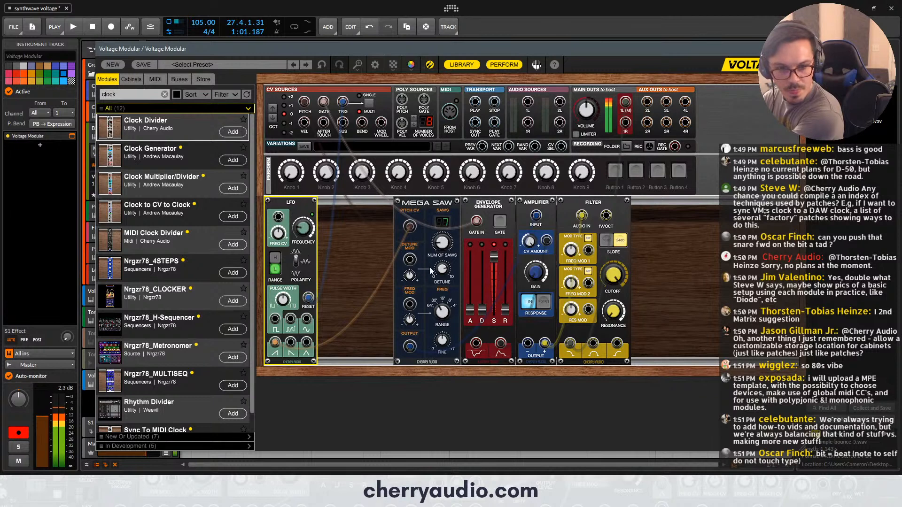
drag(410, 260, 371, 318)
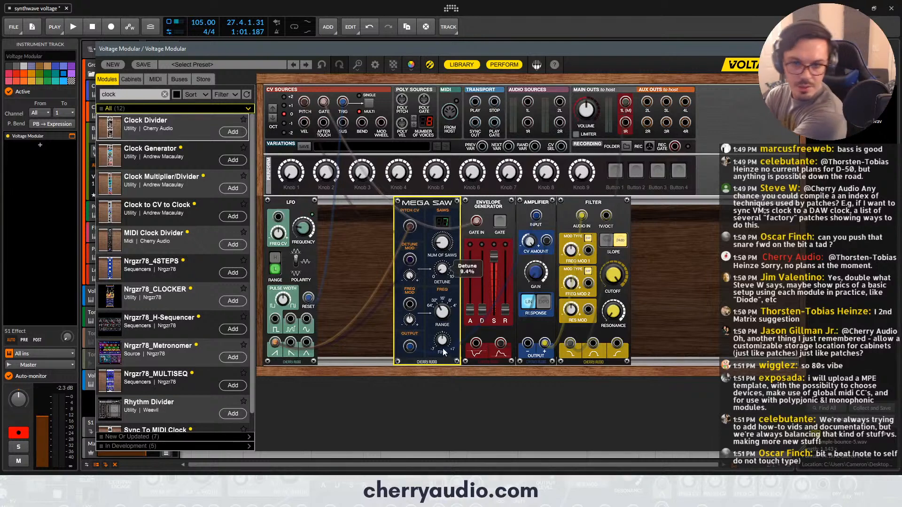
mouse_move(446, 272)
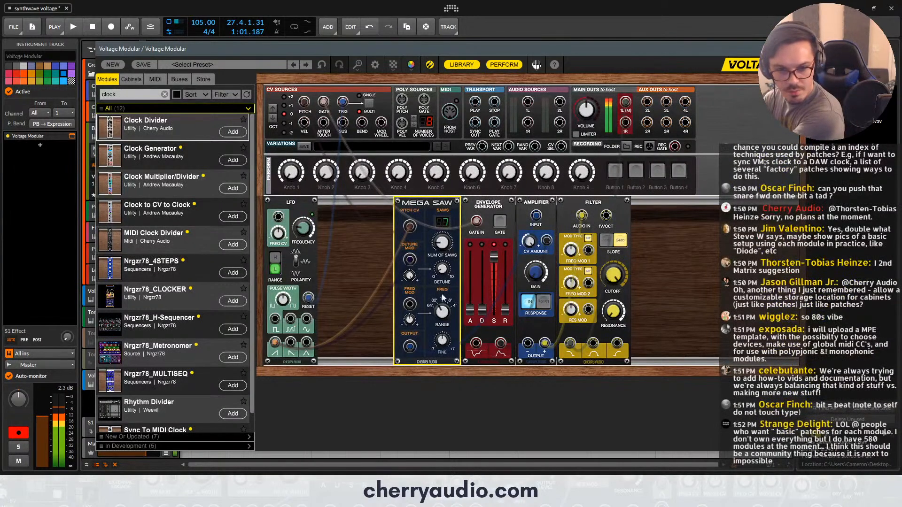
drag(438, 222, 384, 215)
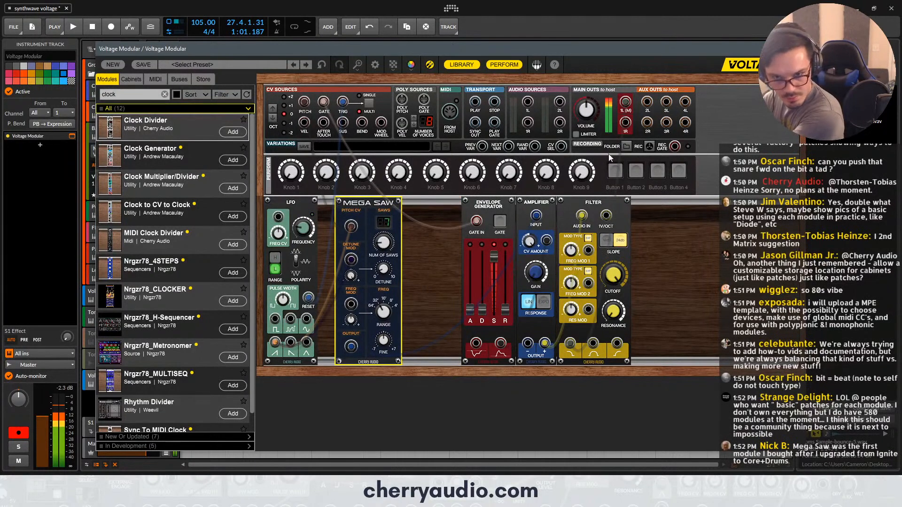
Enable the main output limiter and duplicate the Mega Saw, patching the copy's pitch CV from the pitch source and adjusting its range
click(576, 133)
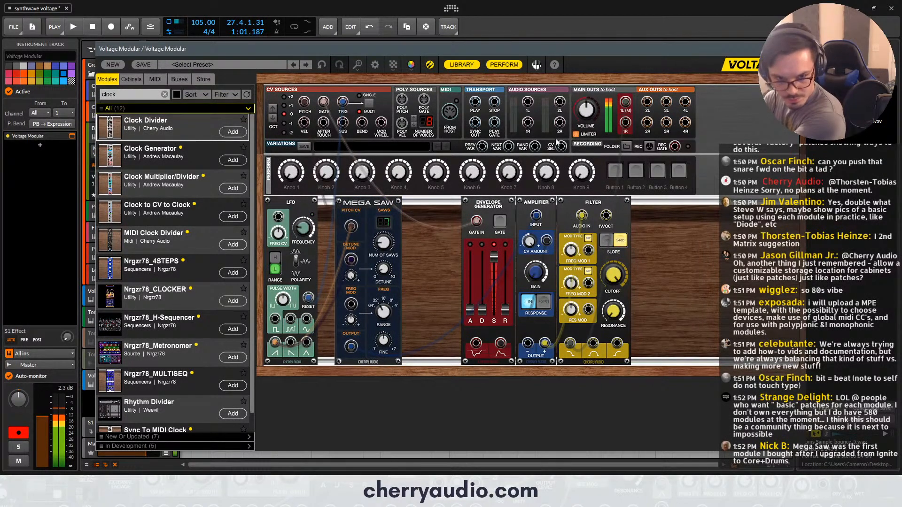
drag(379, 200, 275, 342)
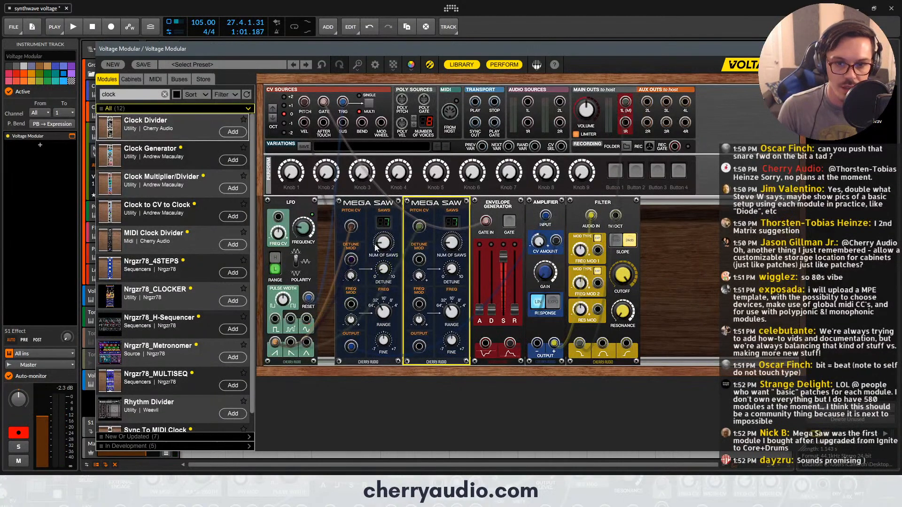
mouse_move(419, 227)
mouse_down()
mouse_move(404, 223)
mouse_move(304, 103)
mouse_up()
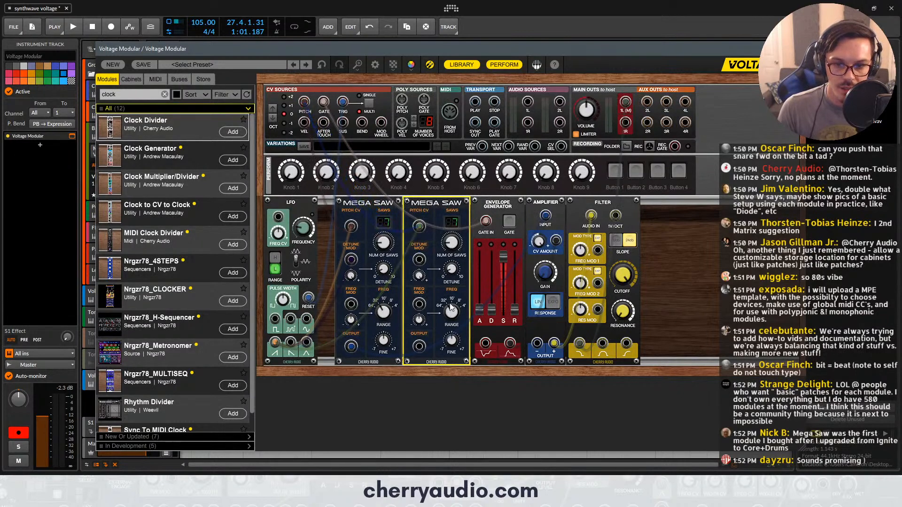
drag(450, 295, 450, 290)
Set the Filter's cutoff frequency to about 335 Hz and switch its slope to the other option
drag(623, 273, 626, 318)
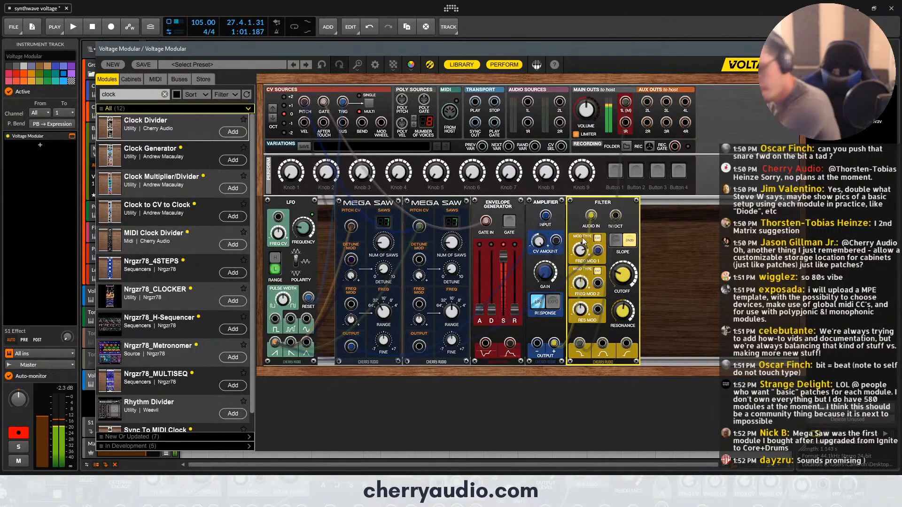
drag(621, 277, 630, 286)
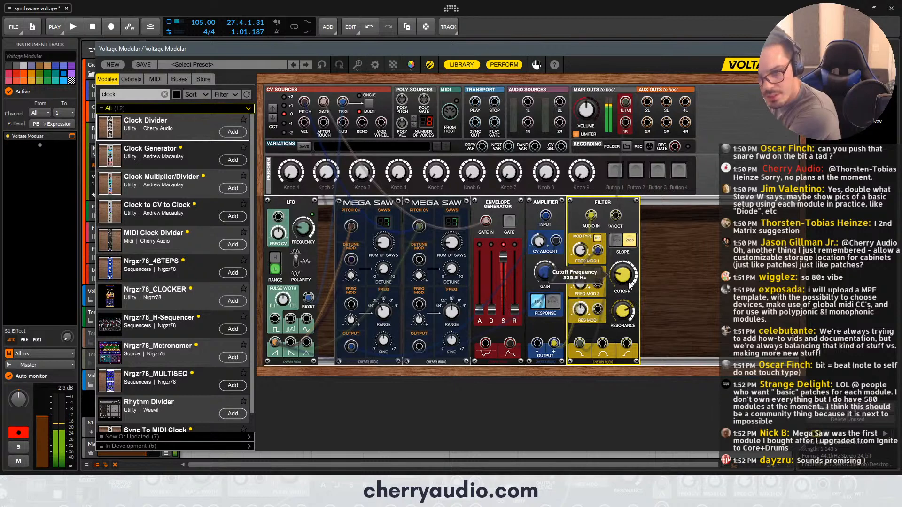
click(616, 241)
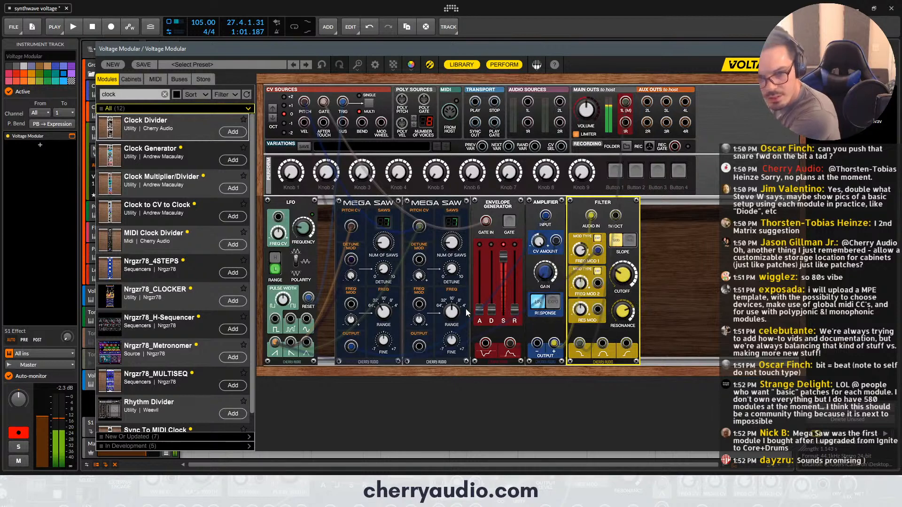
Patch the second Mega Saw's output to the Amplifier's input and its detune mod to the LFO's sawtooth output
drag(419, 346, 525, 241)
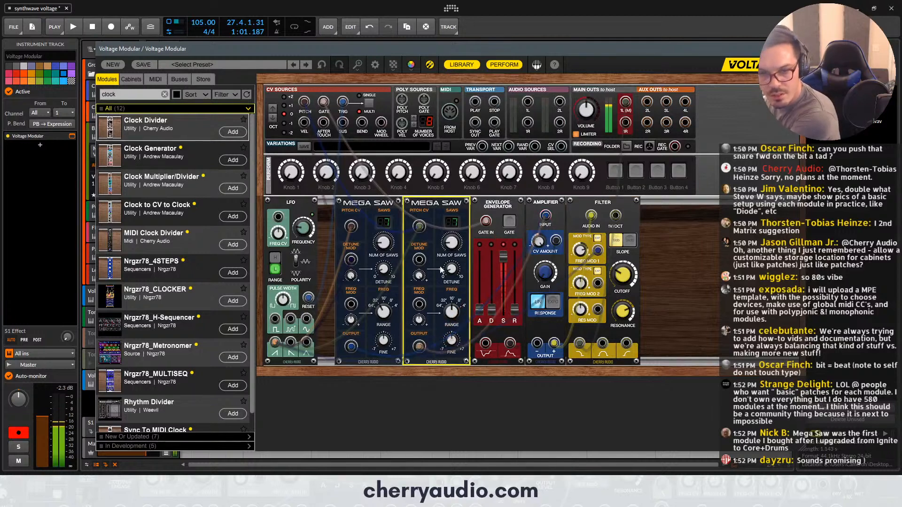
drag(419, 260, 285, 344)
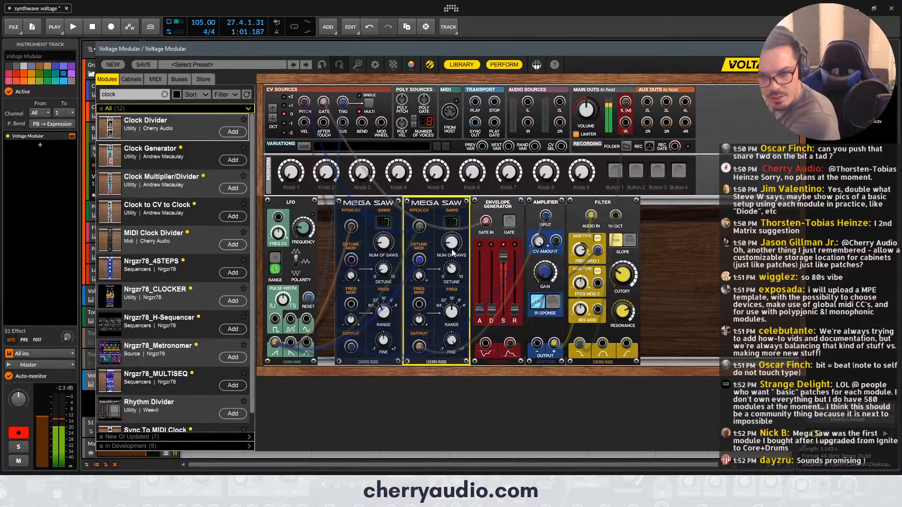
Find the PSP Space reverb, add it after the Filter, and patch it between the Filter's first output and the main outputs
double_click(133, 96)
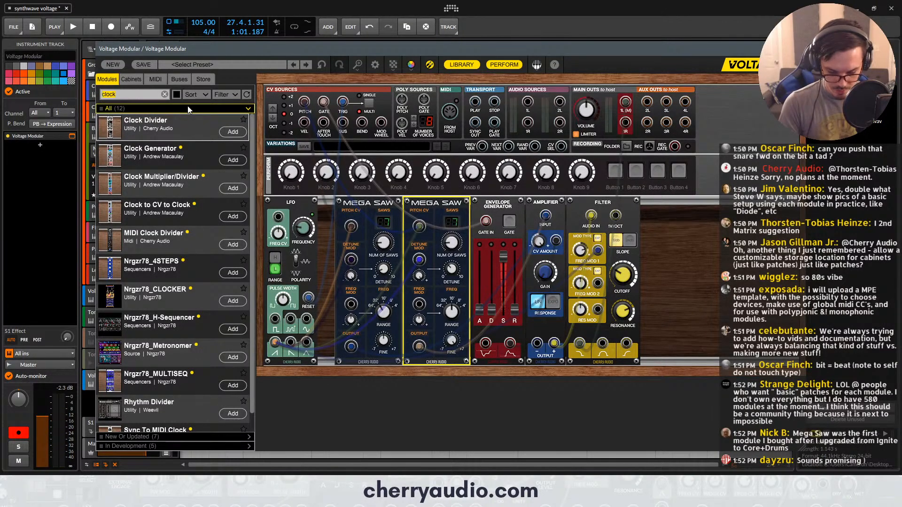
text(space)
drag(141, 124, 670, 203)
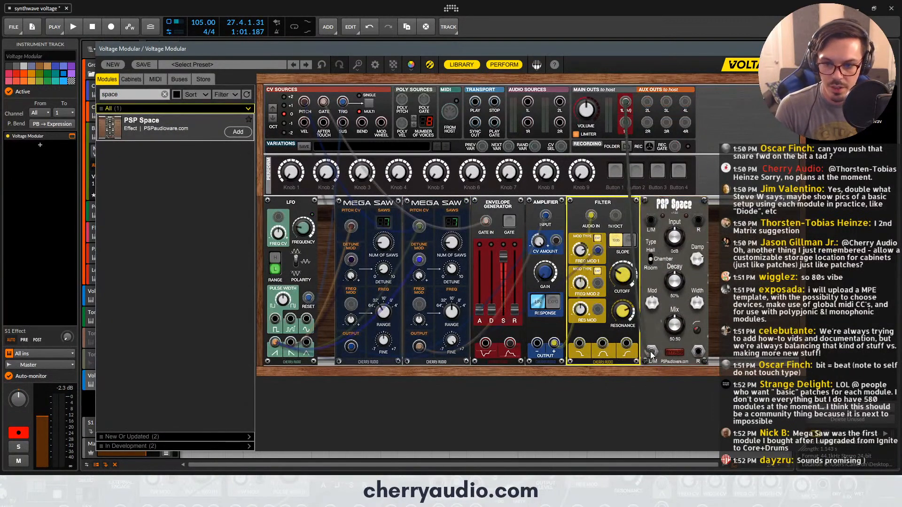
drag(581, 345, 651, 221)
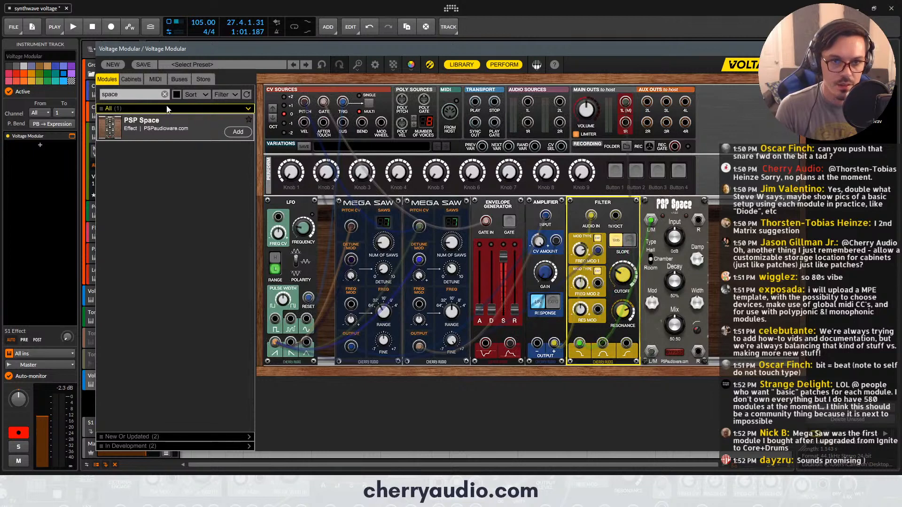
Search the module library for delay and add the Multi-Delay between the Filter and PSP Space
click(129, 94)
text(delay)
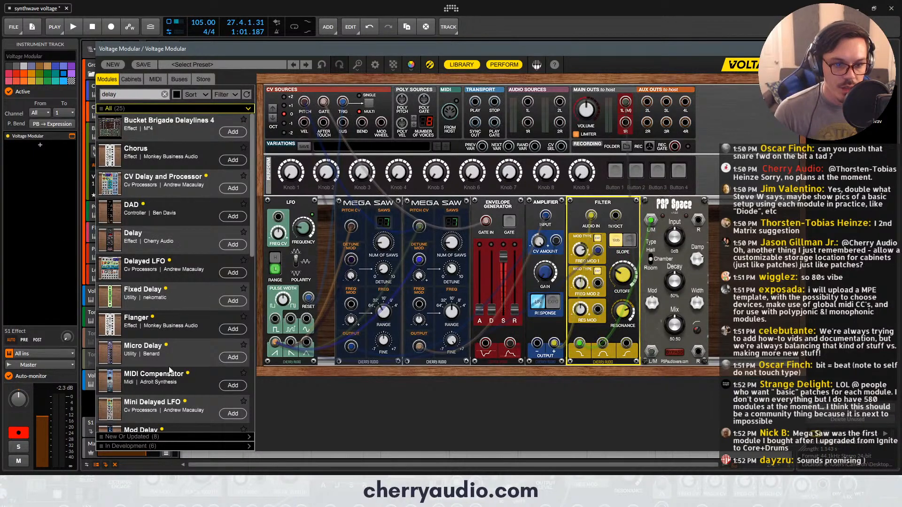
click(159, 266)
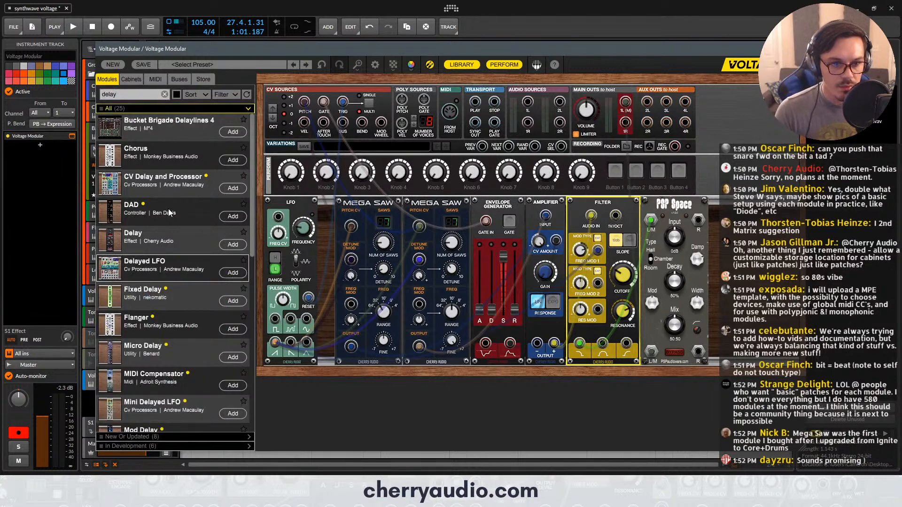
scroll(170, 212, down, 3)
drag(149, 378, 718, 203)
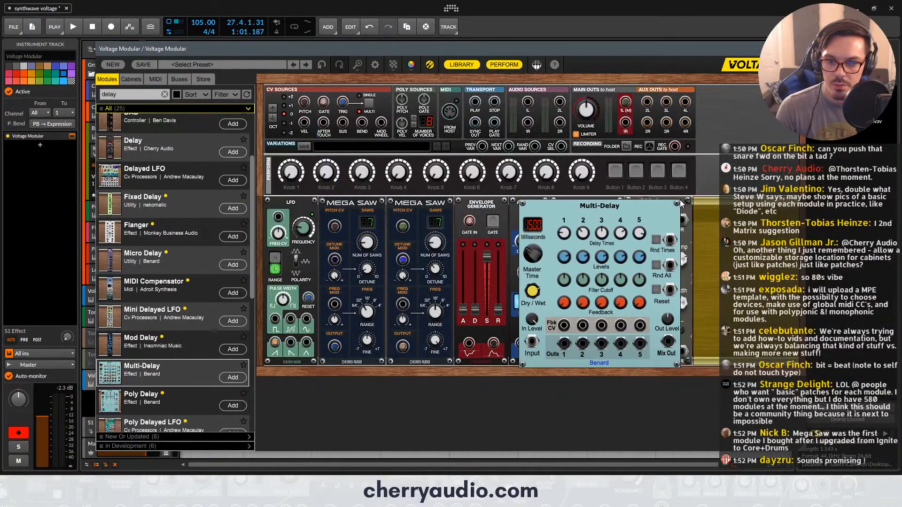
Patch the Filter's first output into the Multi-Delay's input and wire its mix output onward to the main outputs
drag(661, 455, 719, 455)
drag(503, 343, 577, 339)
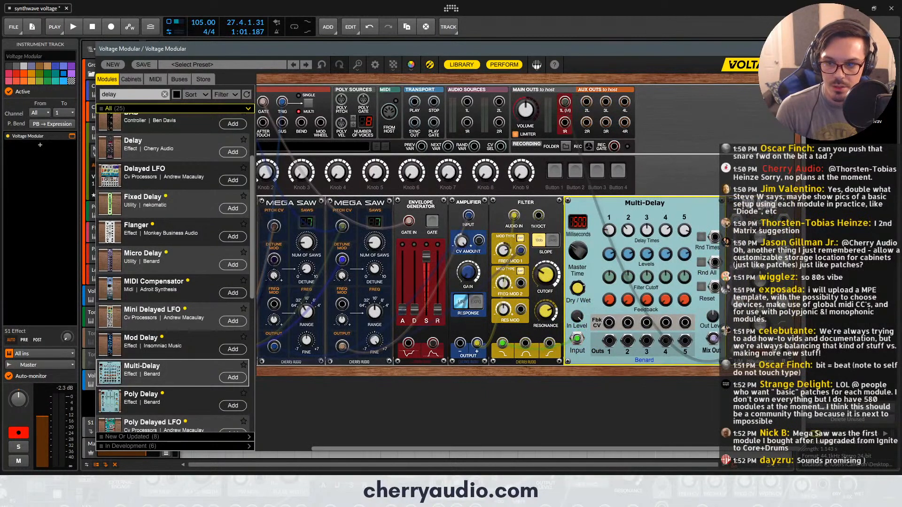
drag(712, 339, 570, 131)
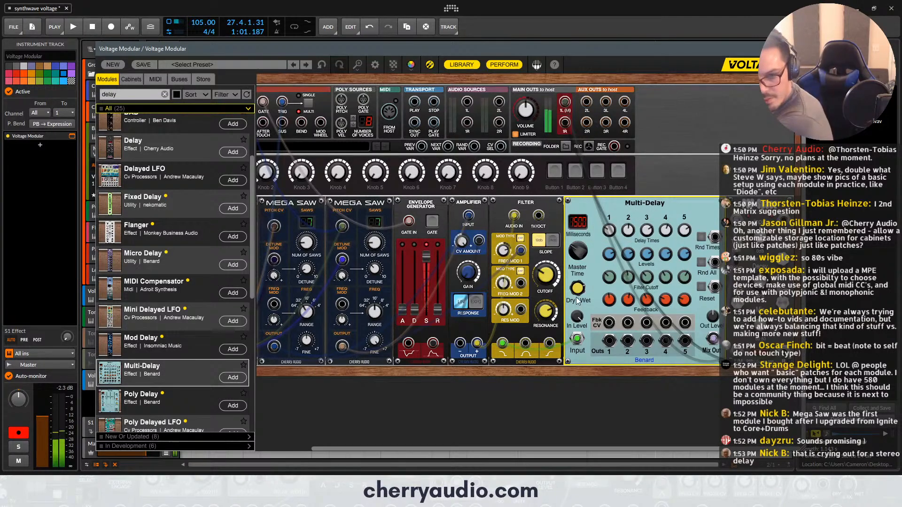
mouse_move(581, 293)
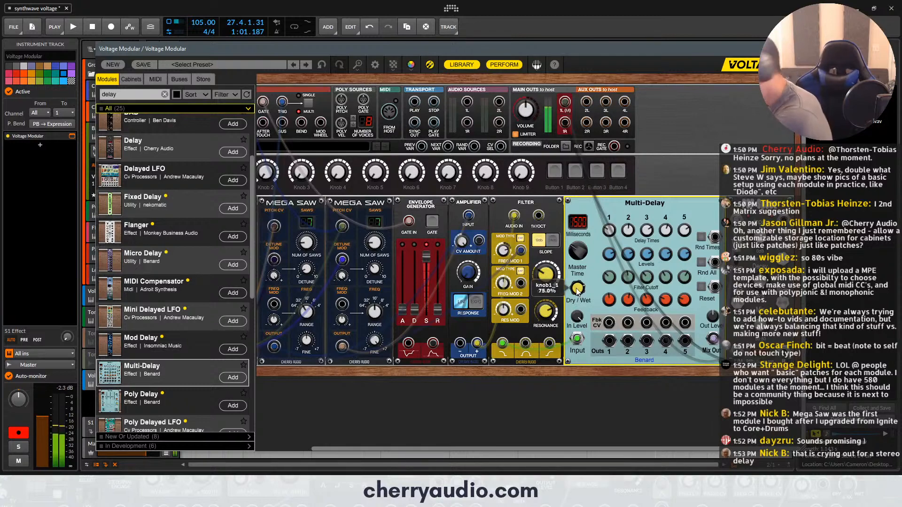
click(550, 314)
mouse_move(550, 278)
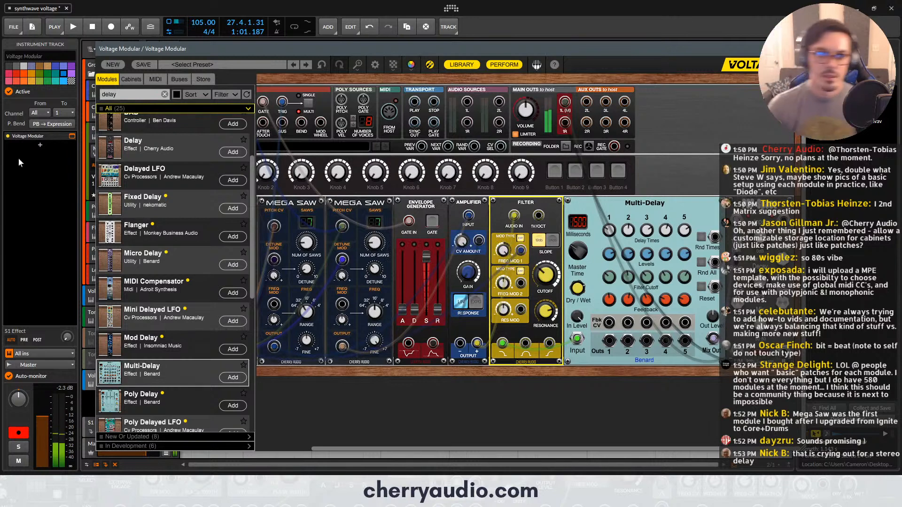
Add PSP nitroLoFi between the Multi-Delay and PSP Space, wire it into the effects chain, and close the plugin window
double_click(126, 95)
text(lofi)
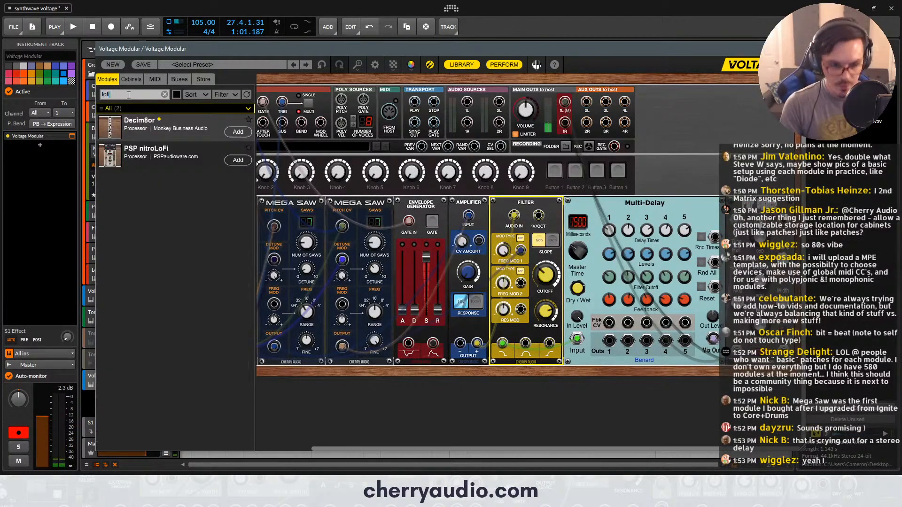
drag(105, 163, 638, 169)
drag(637, 268, 696, 176)
drag(638, 196, 270, 263)
drag(661, 198, 664, 217)
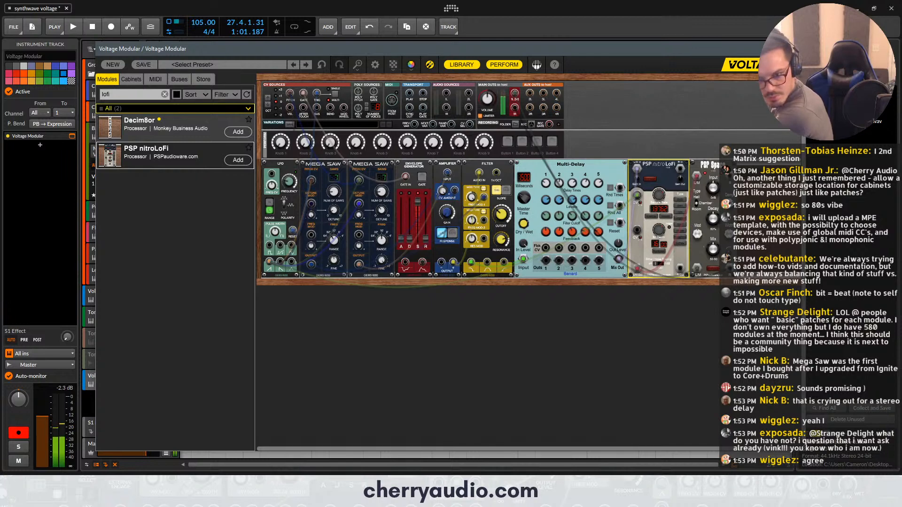
click(793, 49)
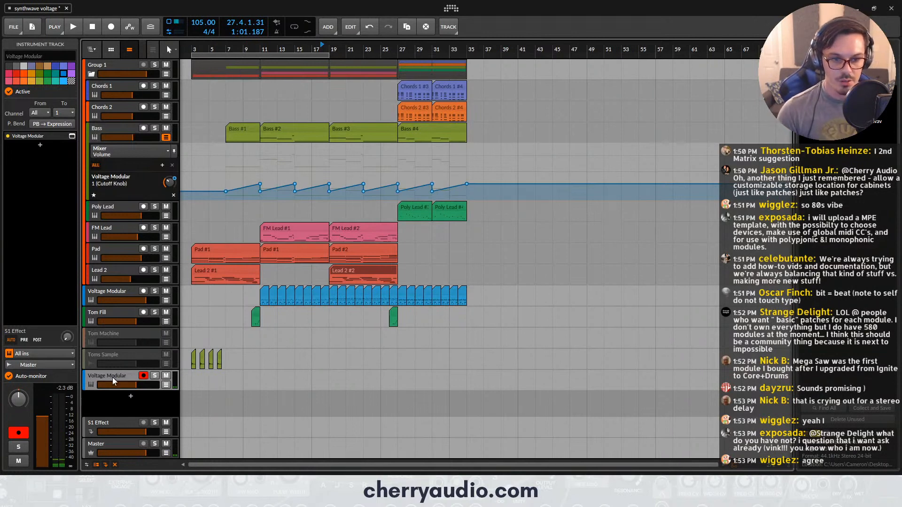
Activate and arm the Toms Sample track with the new Voltage Modular track's POST signal as its input, and solo both tracks
click(101, 360)
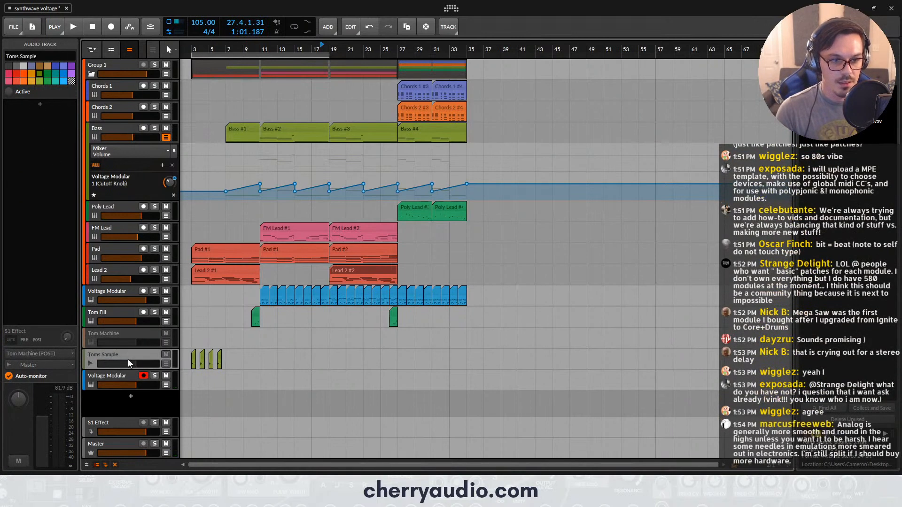
key(alt+a)
click(40, 353)
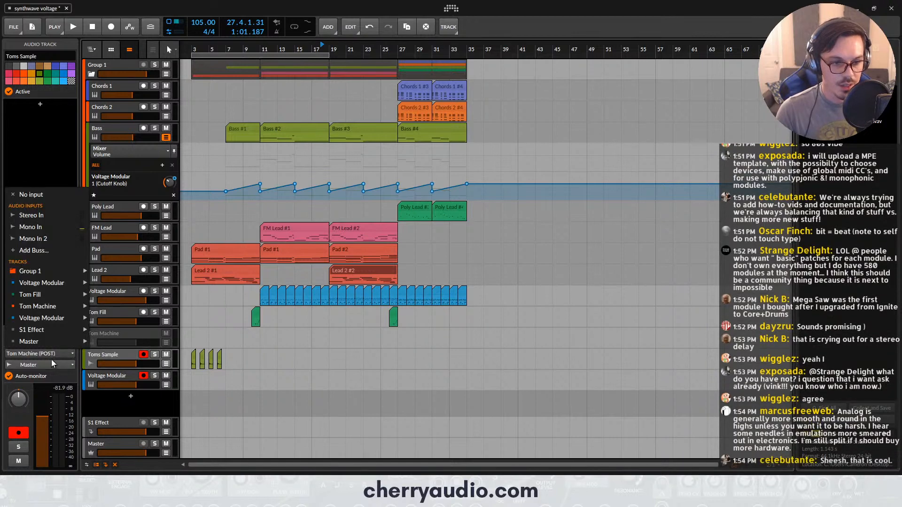
mouse_move(52, 320)
click(115, 325)
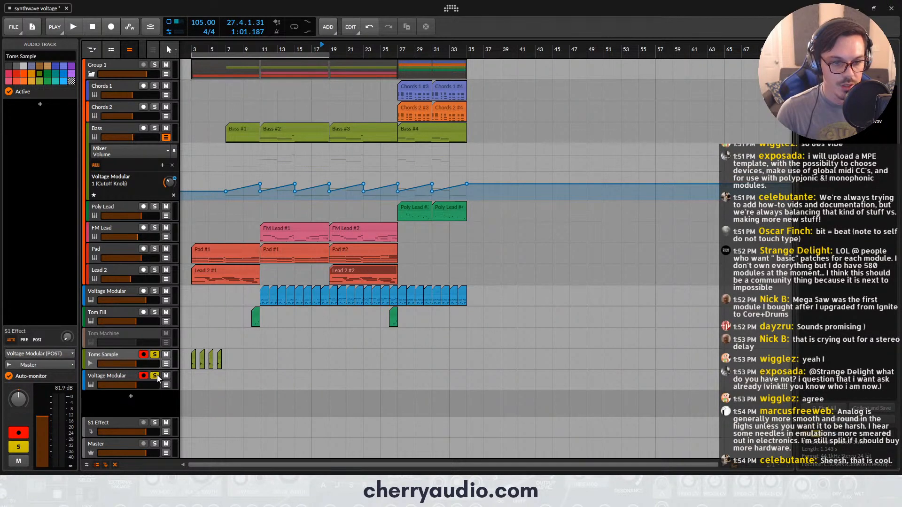
Record the patch onto the Toms Sample track from bar 18 through about bar 22 and remove the clip recorded on the Voltage Modular track
key(ctrl+r)
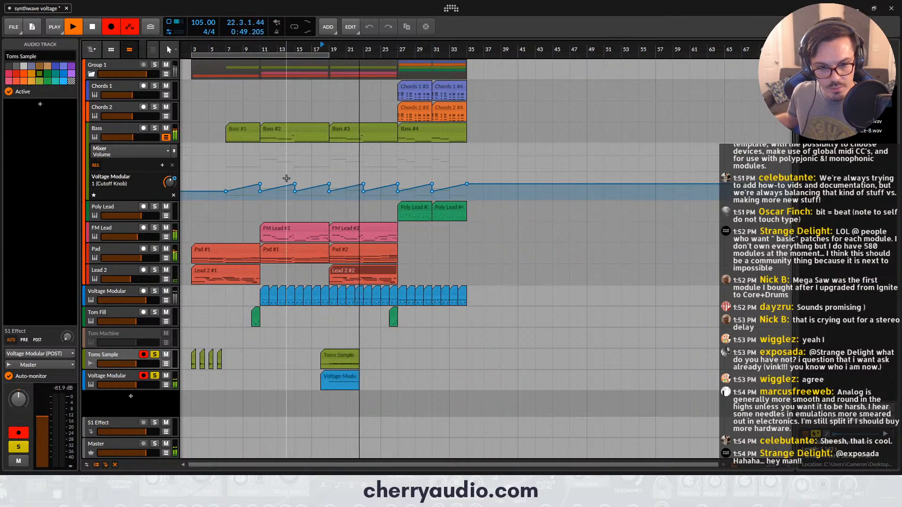
key(space)
click(112, 382)
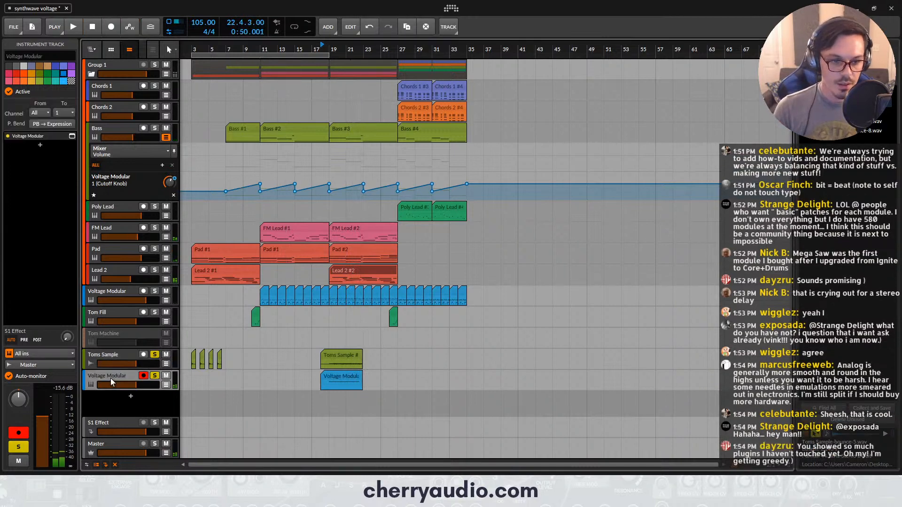
key(ctrl+z)
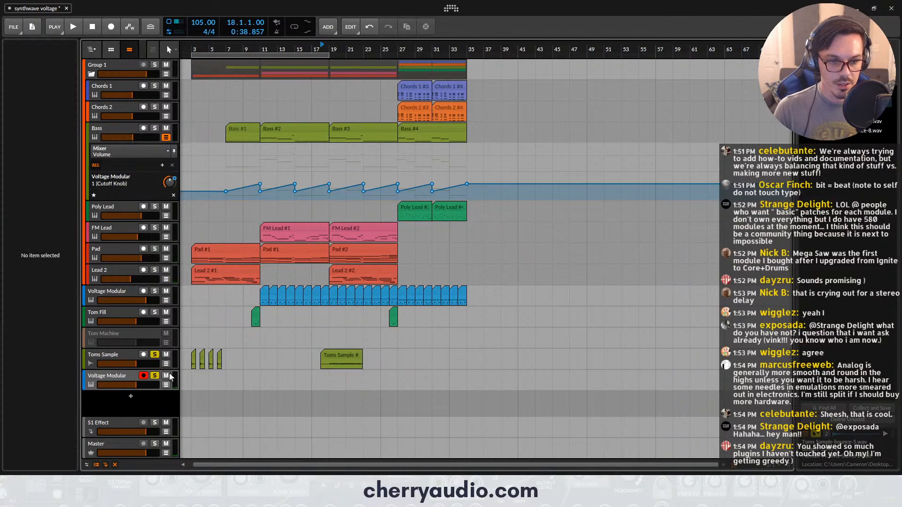
Copy the newly recorded Toms Sample clip onto a new track at bar 19, enlarge that track, and raise the copy's gain to +12 dB
drag(333, 362, 341, 404)
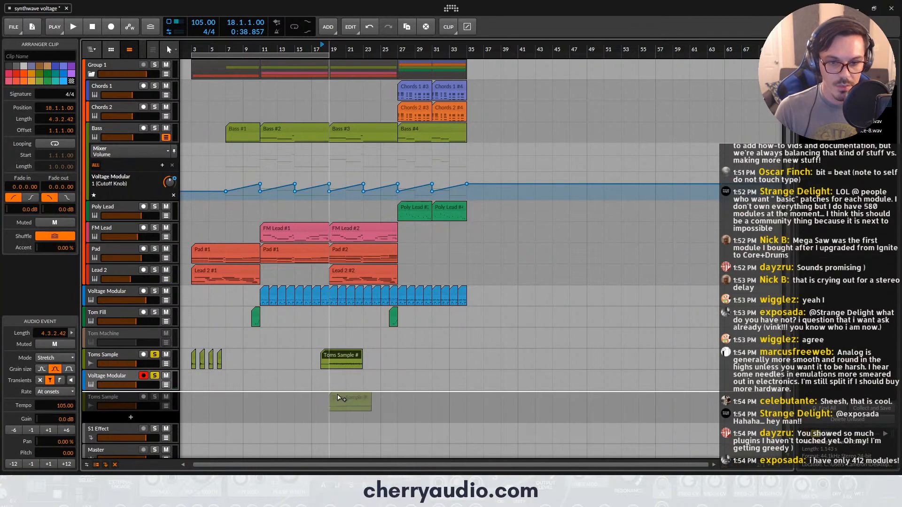
drag(156, 411, 151, 459)
scroll(253, 399, down, 2)
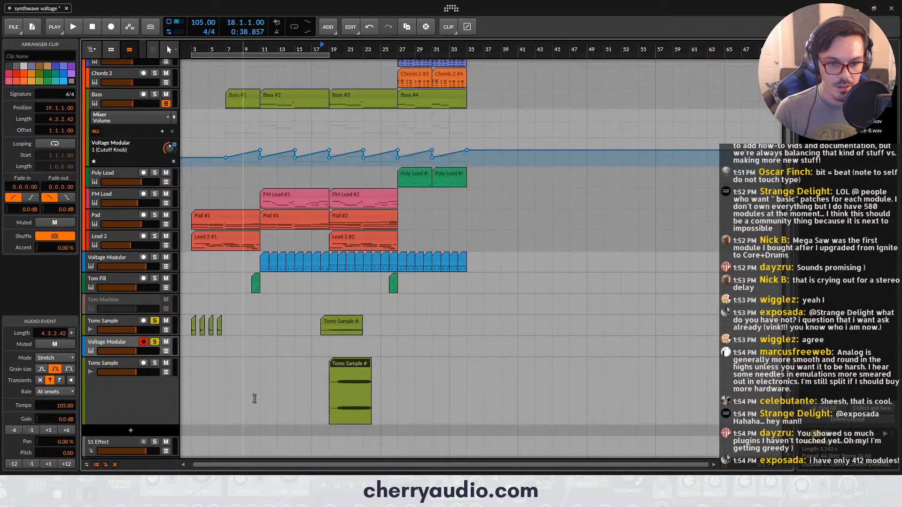
scroll(358, 397, up, 5)
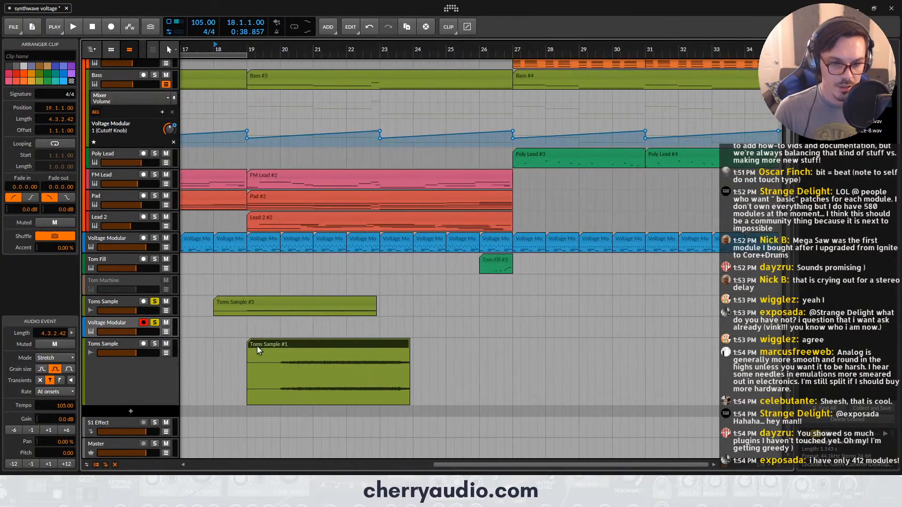
scroll(260, 351, up, 3)
click(66, 430)
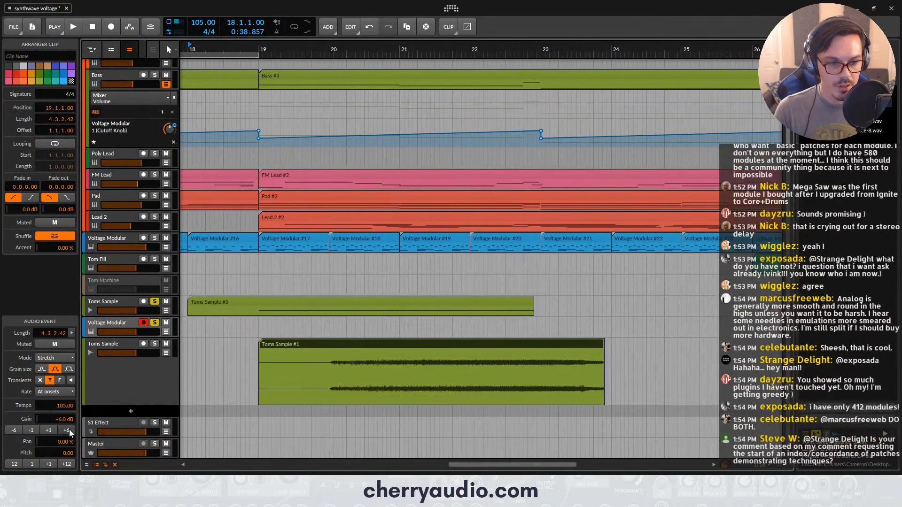
click(66, 431)
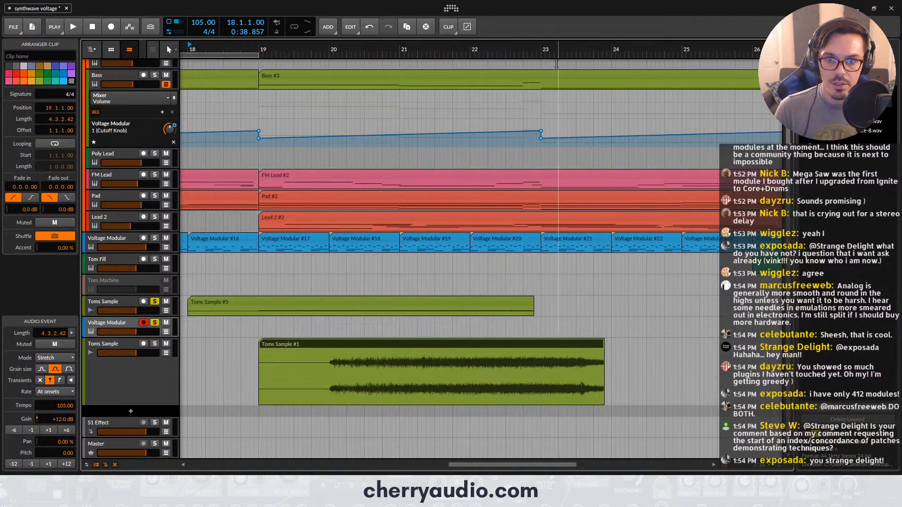
Solo the new Toms Sample track and audition the tail of its clip around bar 23
click(564, 49)
key(space)
key(space)
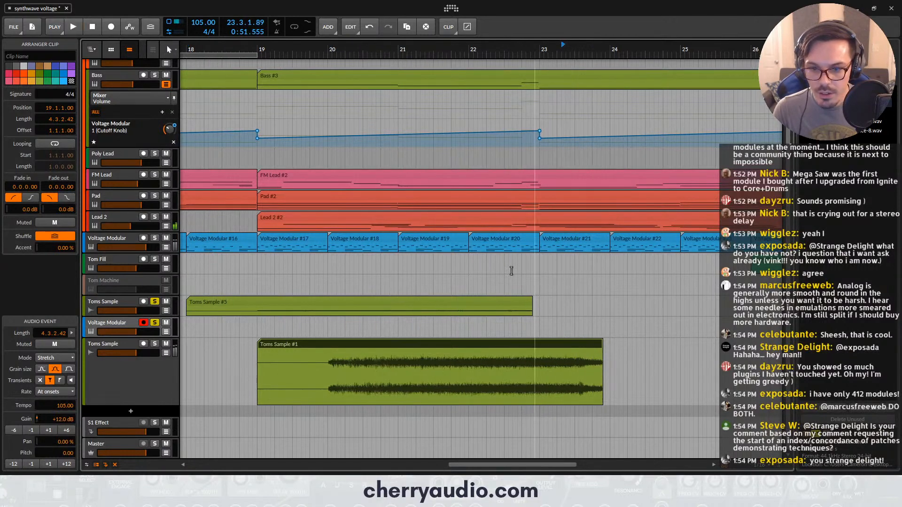
key(space)
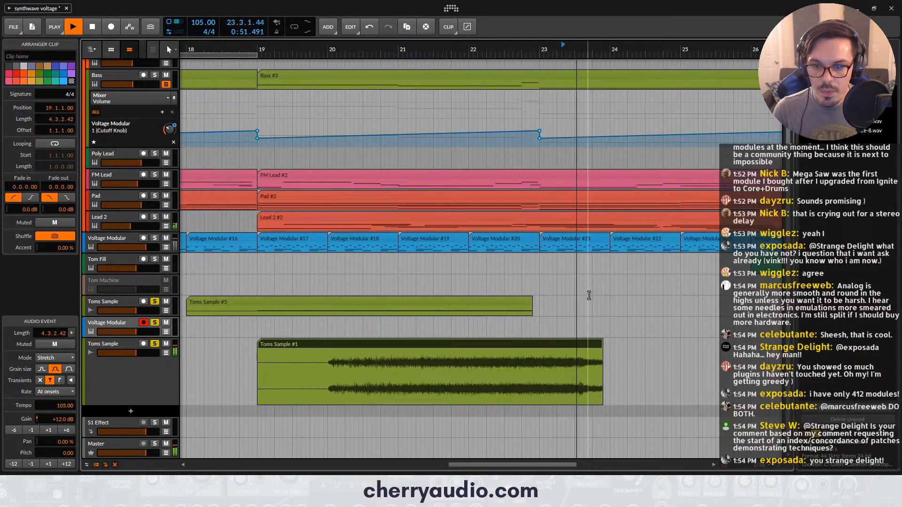
key(space)
scroll(583, 300, up, 8)
key(space)
key(space)
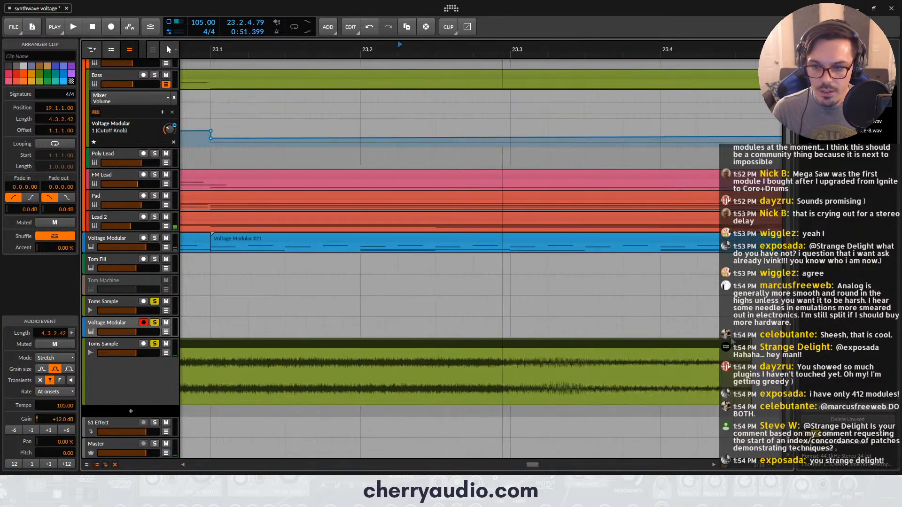
Move the boosted clip to start at 22.3.2.00 and trim its end to the bar 27 boundary
drag(747, 352, 611, 351)
scroll(488, 353, down, 8)
scroll(625, 352, up, 8)
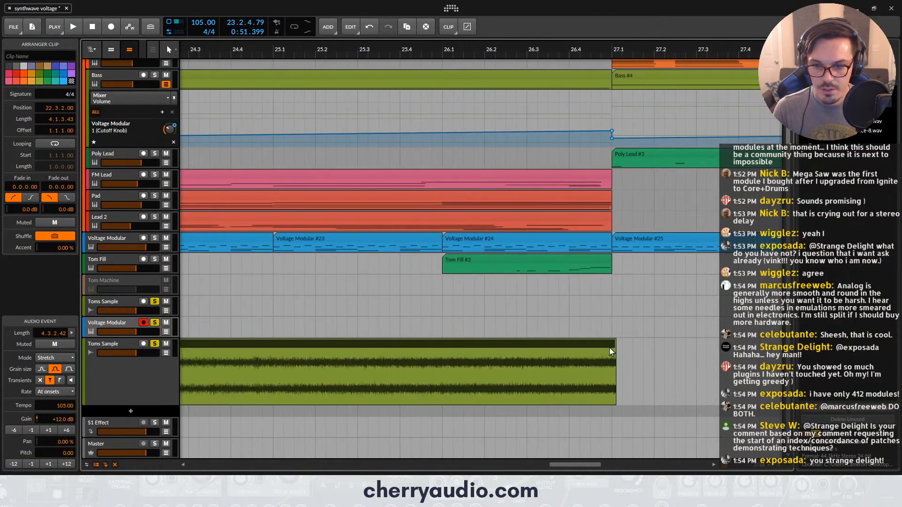
scroll(615, 345, down, 5)
Split the clip just before its waveform begins, near the middle of bar 23, and delete the silent first part
key(5)
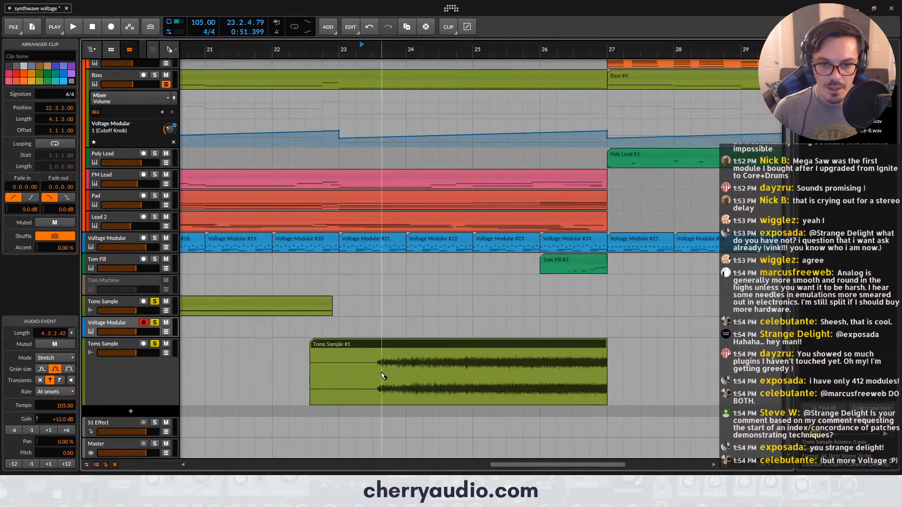
click(372, 375)
key(1)
click(323, 345)
key(Delete)
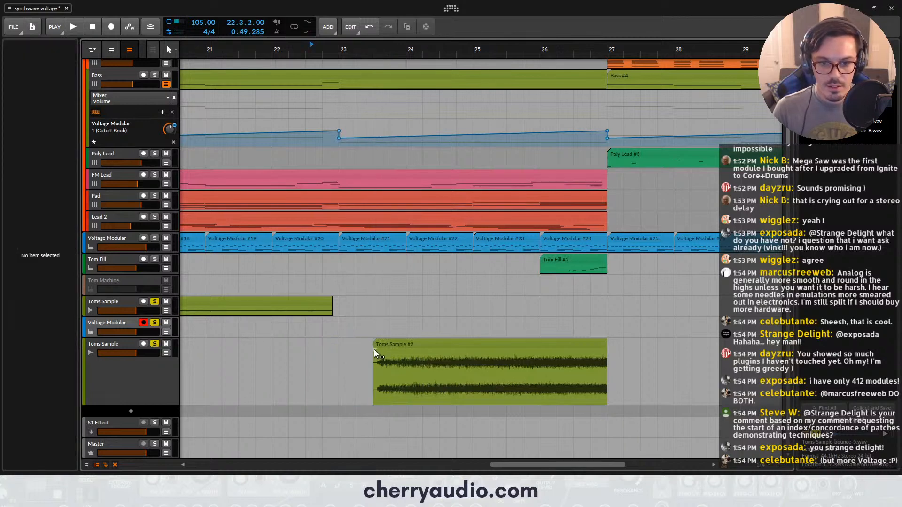
Apply a fade-in across the remaining clip's full length and audition it from bar 23 with all tracks unsoloed
drag(375, 350, 638, 334)
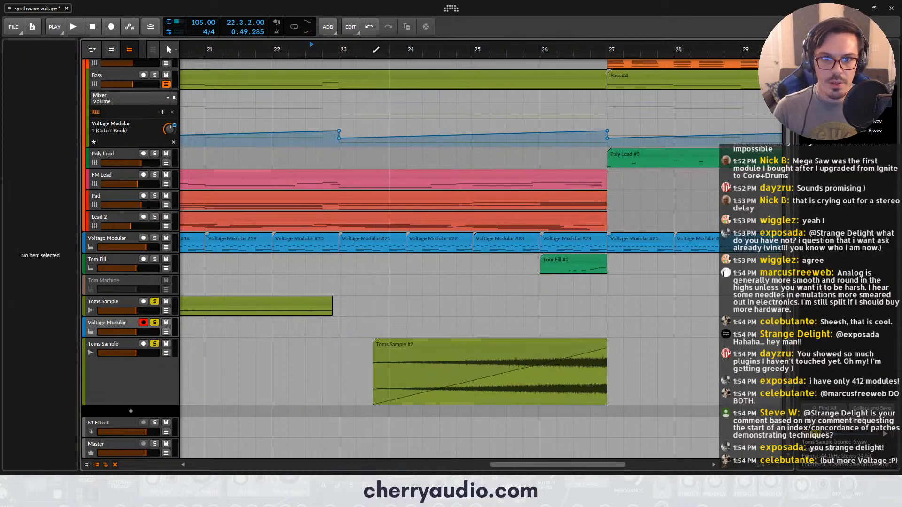
click(340, 48)
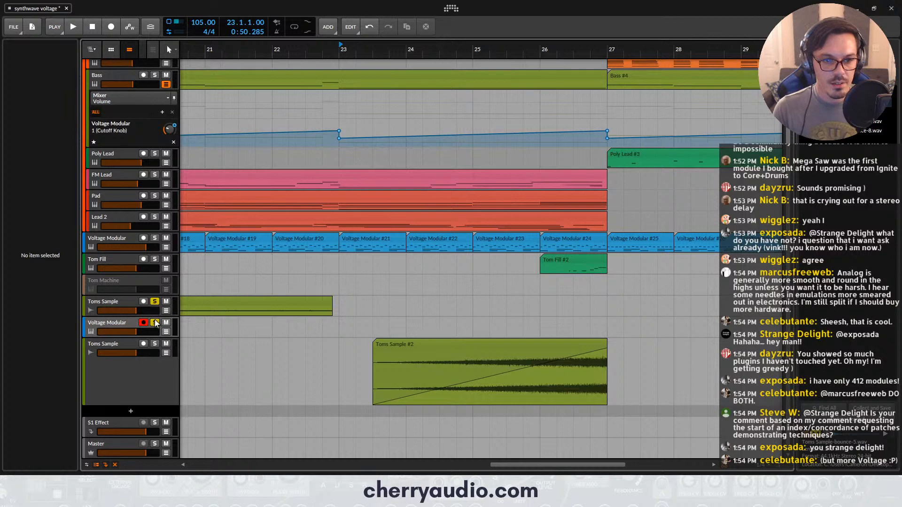
click(152, 303)
key(space)
scroll(396, 270, down, 3)
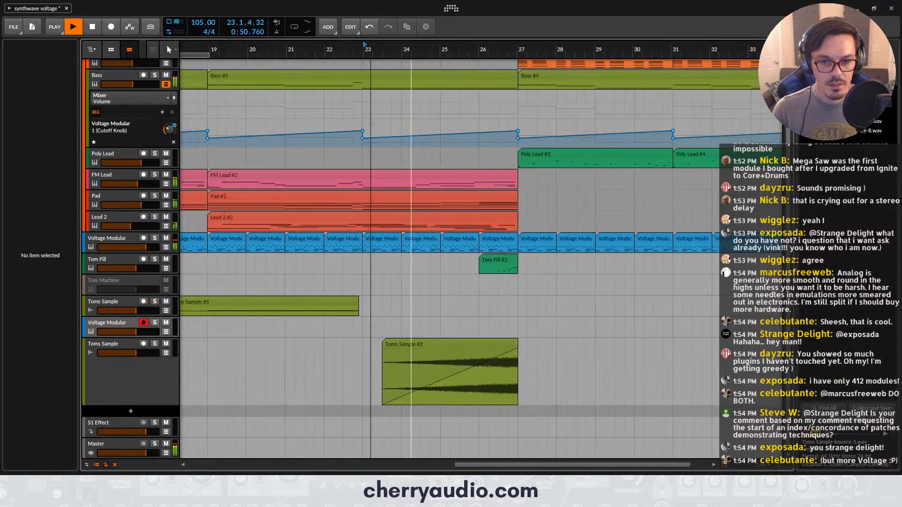
Shrink the new Toms Sample track to normal height and move it into Group 1 directly below Lead 2
click(166, 398)
drag(165, 406, 160, 359)
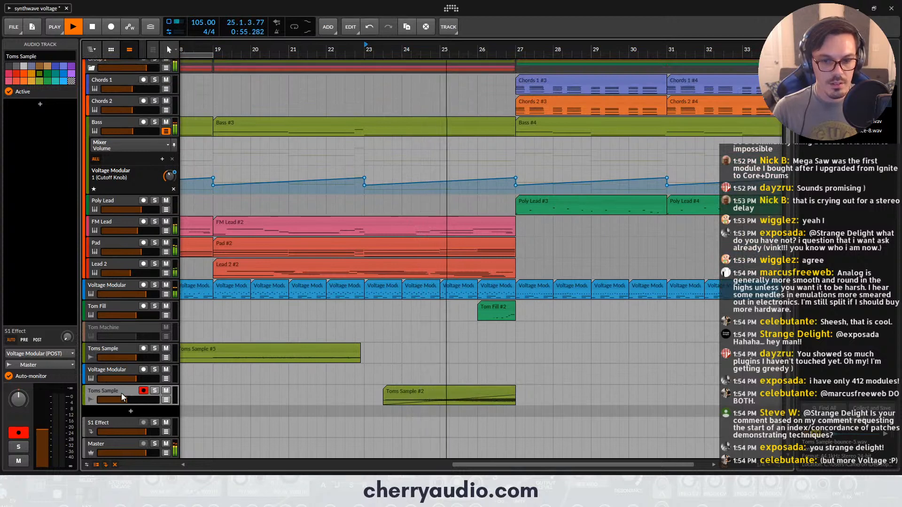
drag(114, 294, 121, 277)
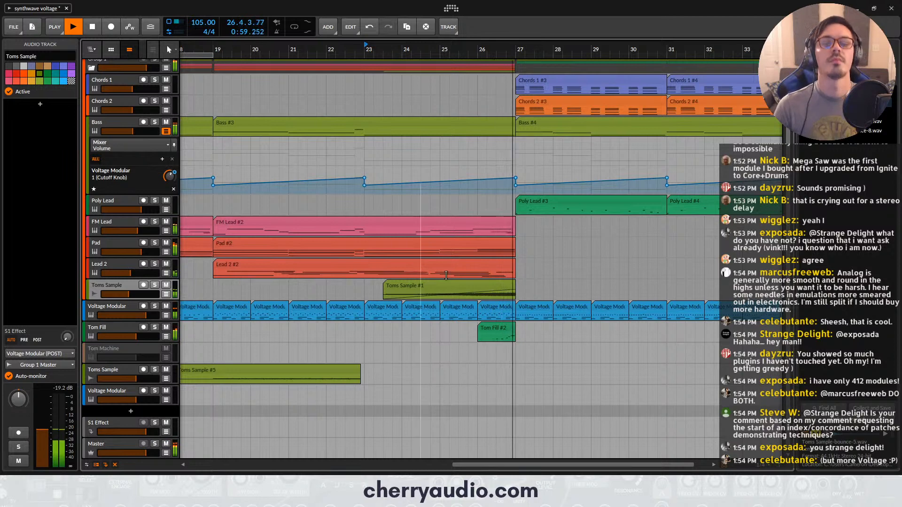
Move the faded clip earlier to start at 22.3.1.00 and play the arrangement from bar 25
drag(470, 283, 437, 284)
key(space)
click(441, 52)
key(space)
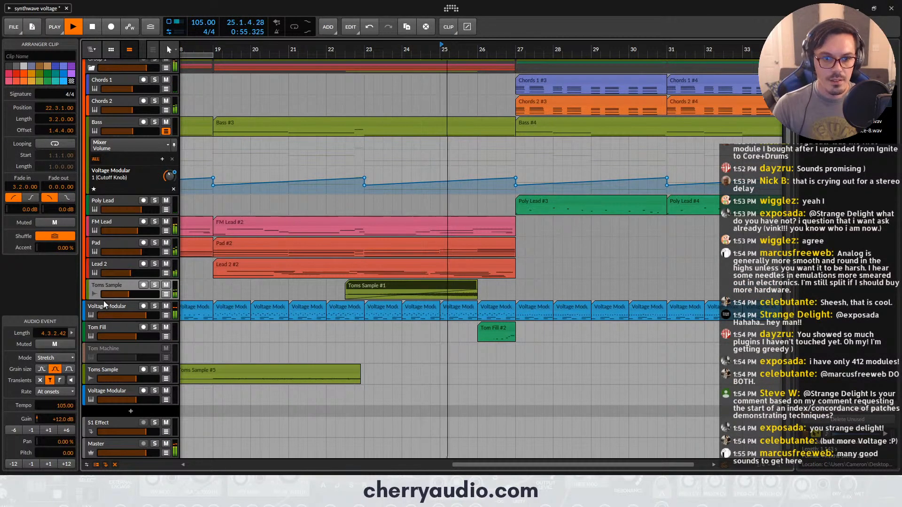
Raise the grouped Toms Sample track's volume slightly and move its clip to start at 23.1.1.00, auditioning the placement
drag(128, 294, 131, 294)
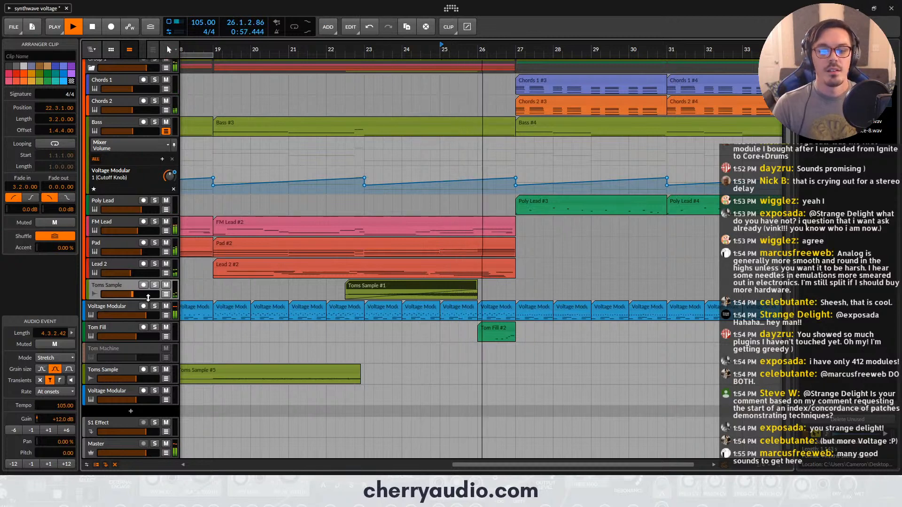
key(space)
drag(428, 288, 443, 288)
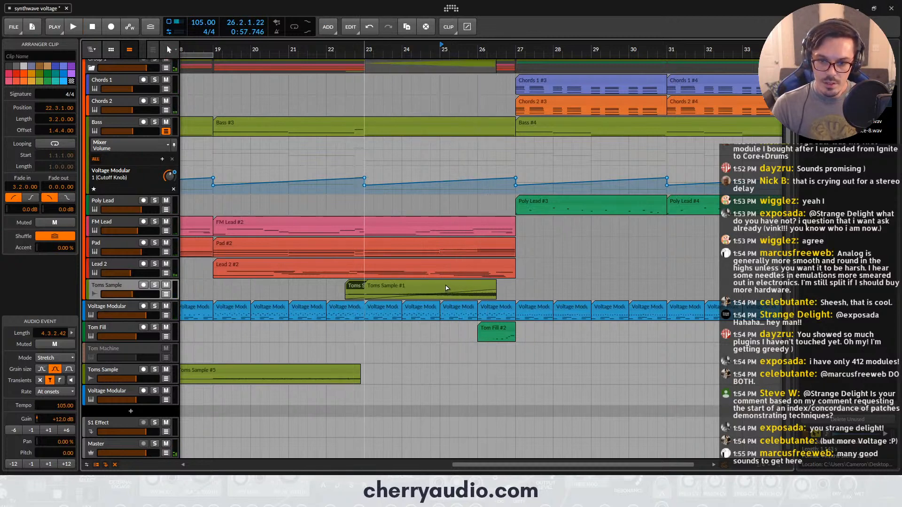
key(space)
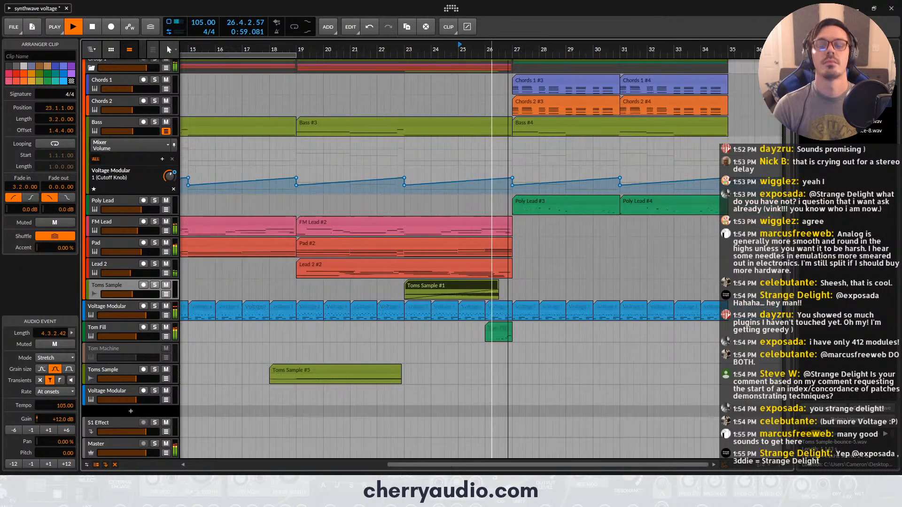
Split the Voltage Modular clip before bar 27 at 26.3.2.00 and delete the part after the cut
key(space)
scroll(464, 316, up, 5)
key(5)
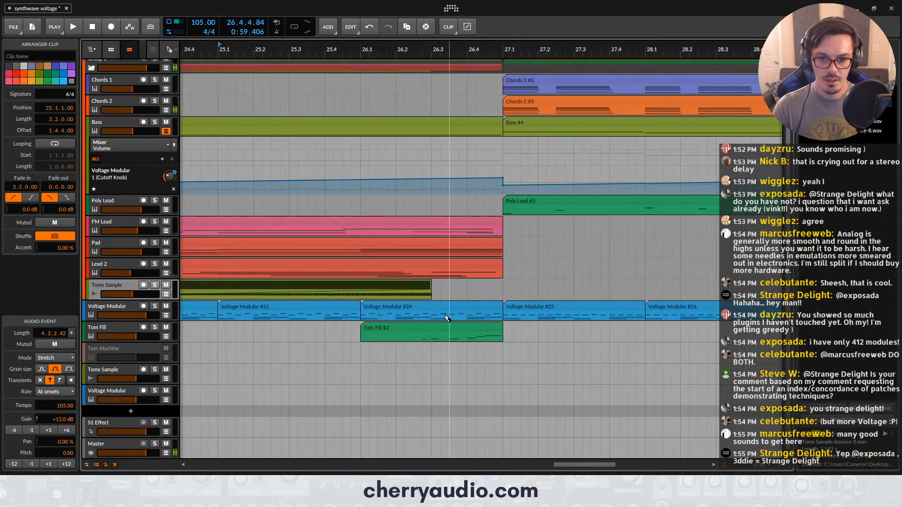
click(441, 315)
key(1)
click(449, 312)
key(Delete)
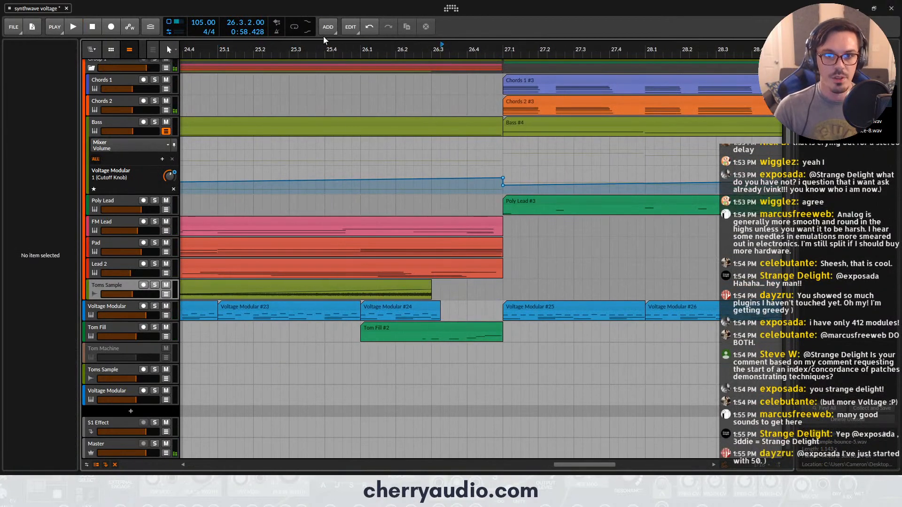
Play the arrangement from bar 25 through the bar 27 transition to check the new gap
click(282, 46)
key(space)
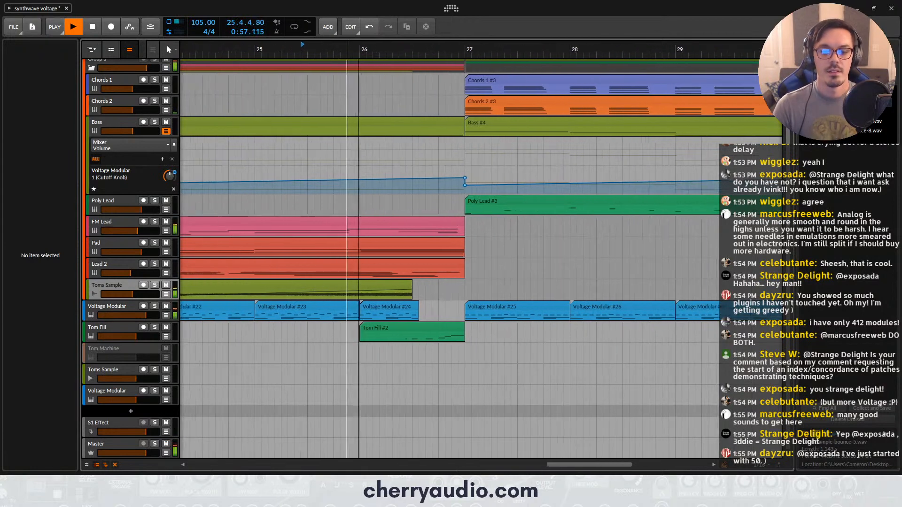
scroll(346, 228, down, 2)
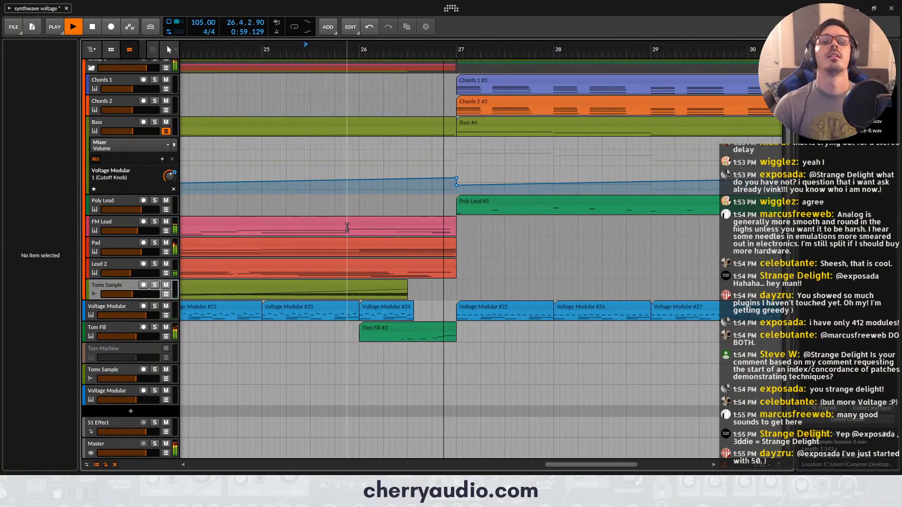
scroll(356, 250, down, 3)
key(space)
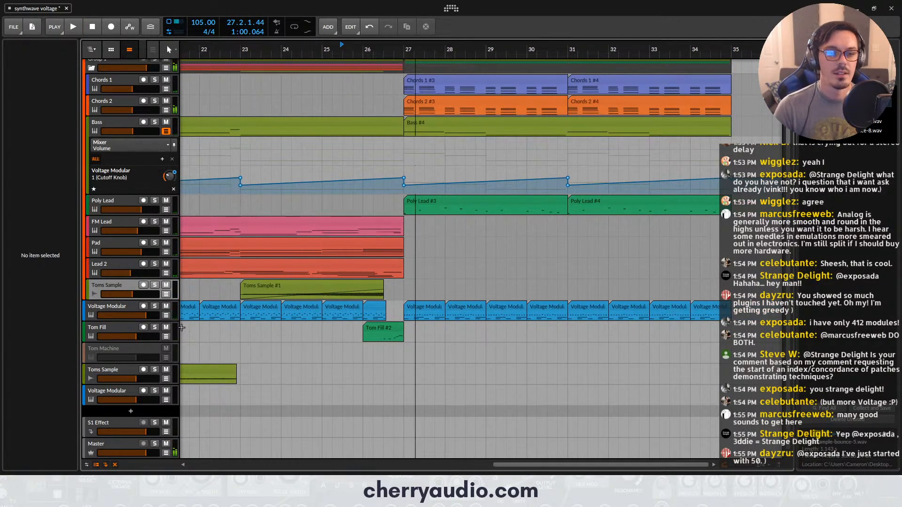
Open the patch of the last Voltage Modular track, reposition its window, and hide the module library
click(134, 389)
click(41, 136)
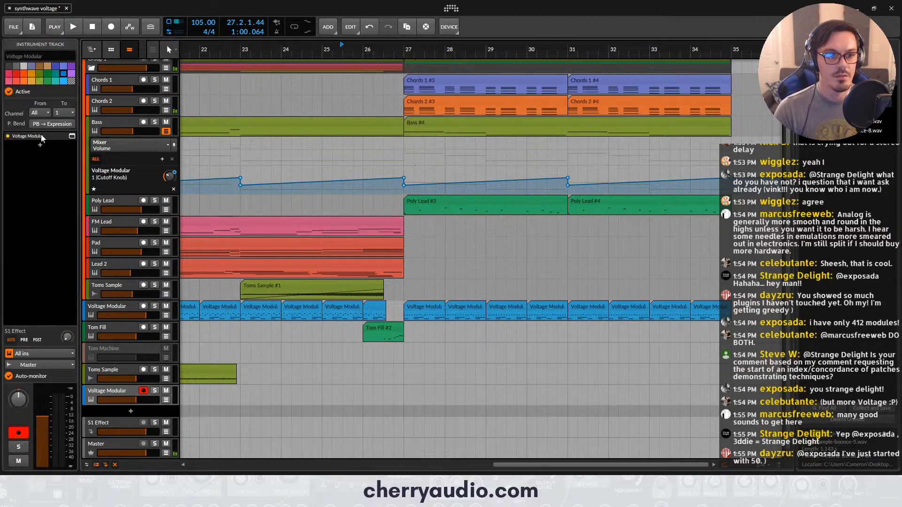
click(71, 136)
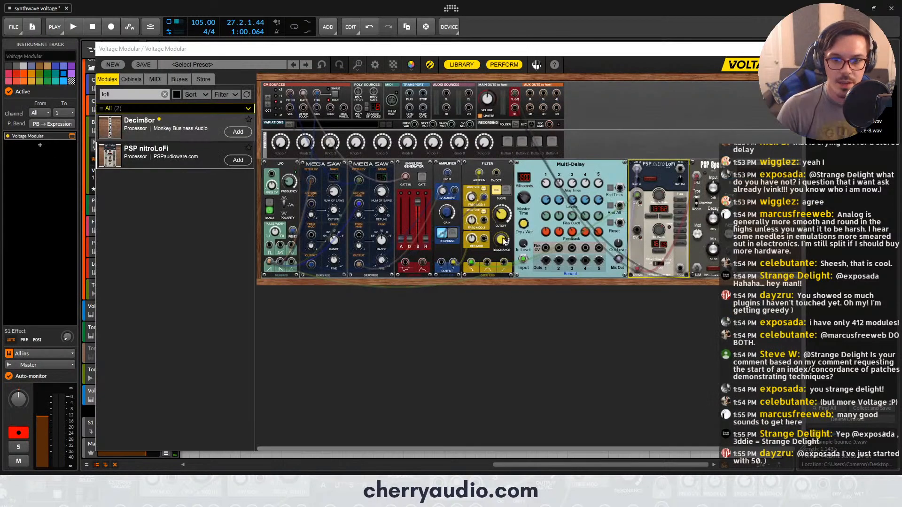
click(347, 165)
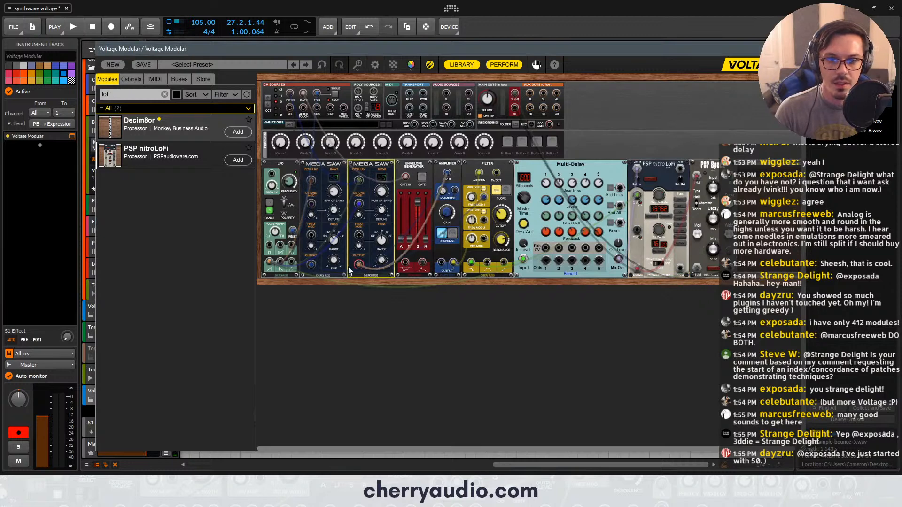
scroll(280, 272, up, 4)
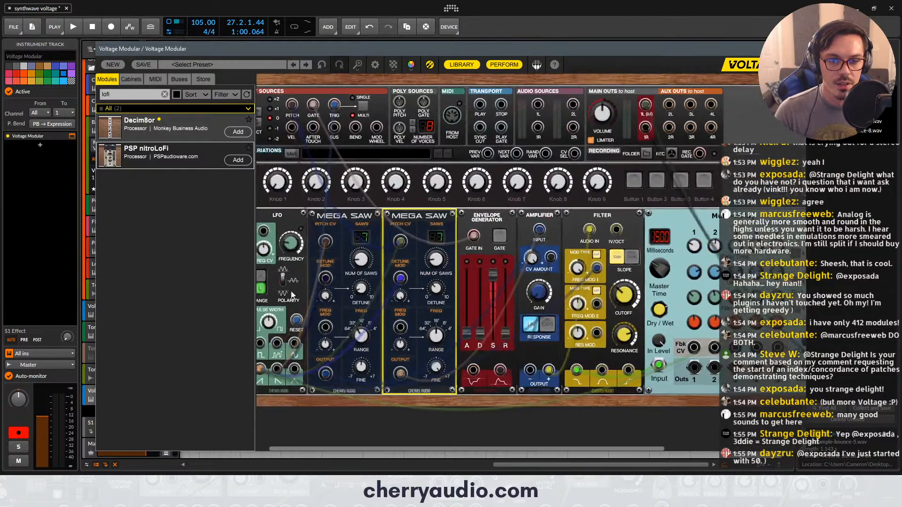
drag(532, 405, 481, 403)
drag(503, 448, 473, 447)
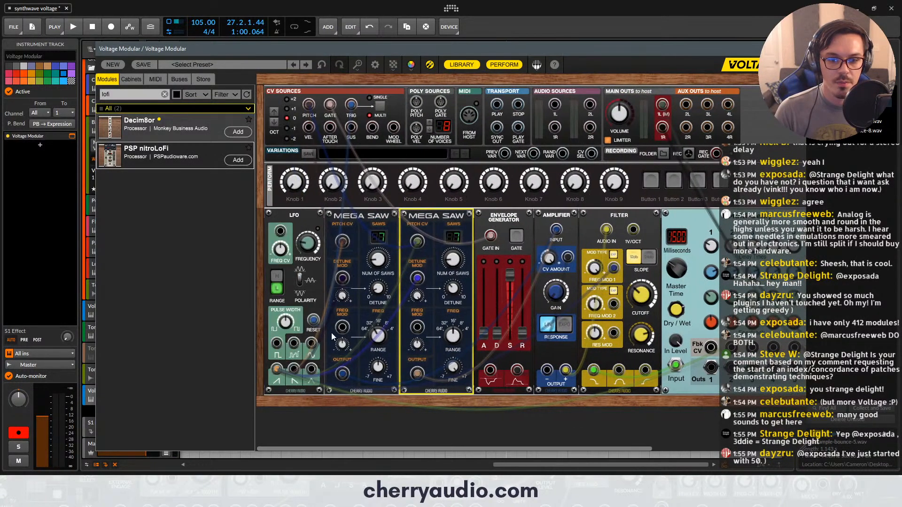
drag(381, 50, 381, 32)
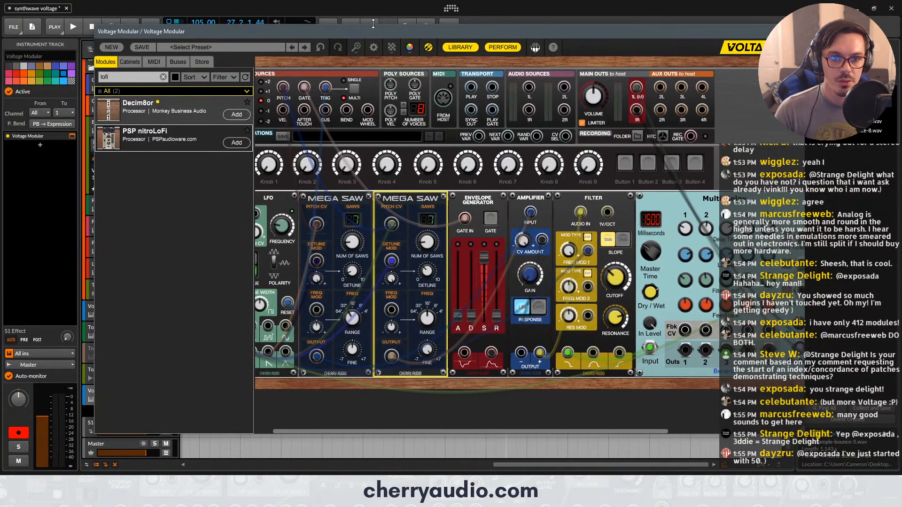
click(460, 47)
scroll(133, 315, up, 3)
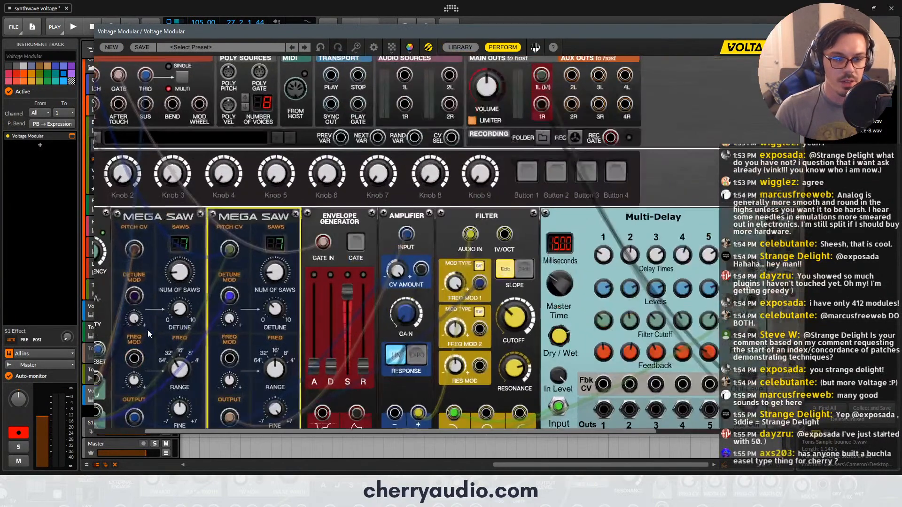
Move the cables from the LFO's ramp output to the neighbouring falling sawtooth output
scroll(148, 330, down, 4)
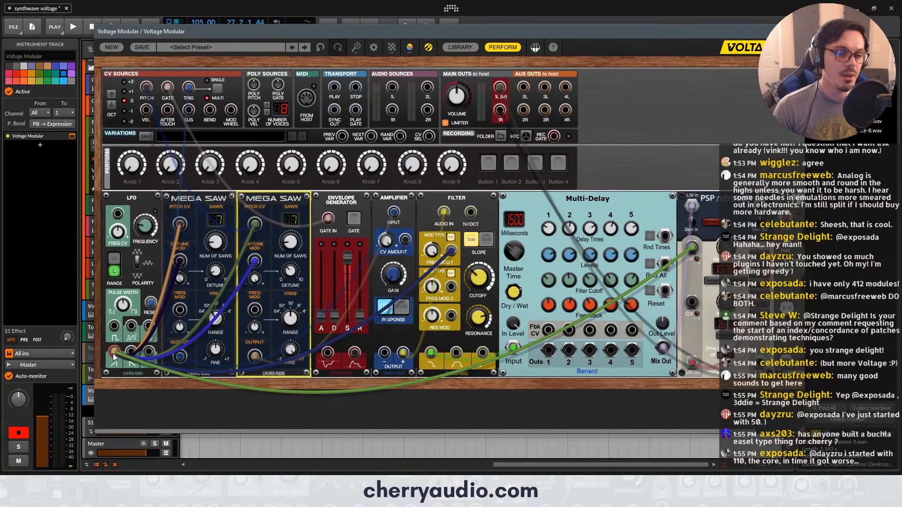
drag(114, 352, 131, 352)
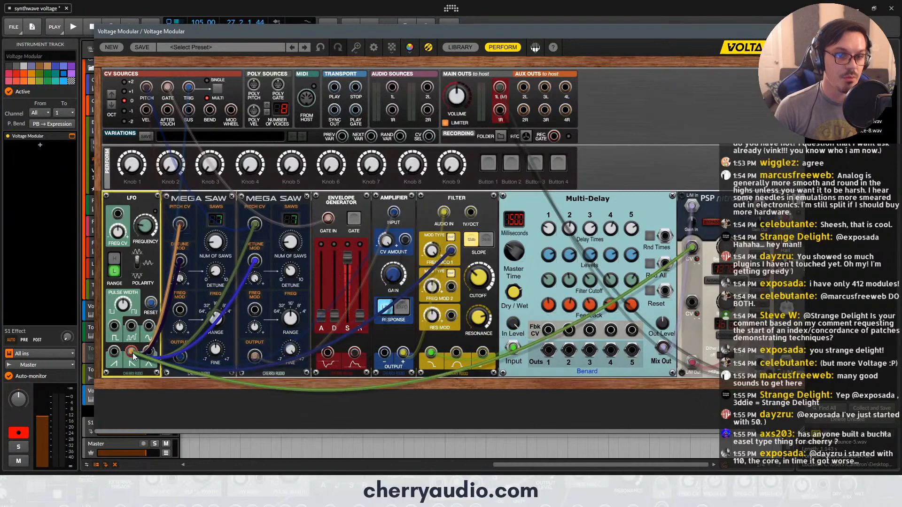
scroll(305, 332, down, 1)
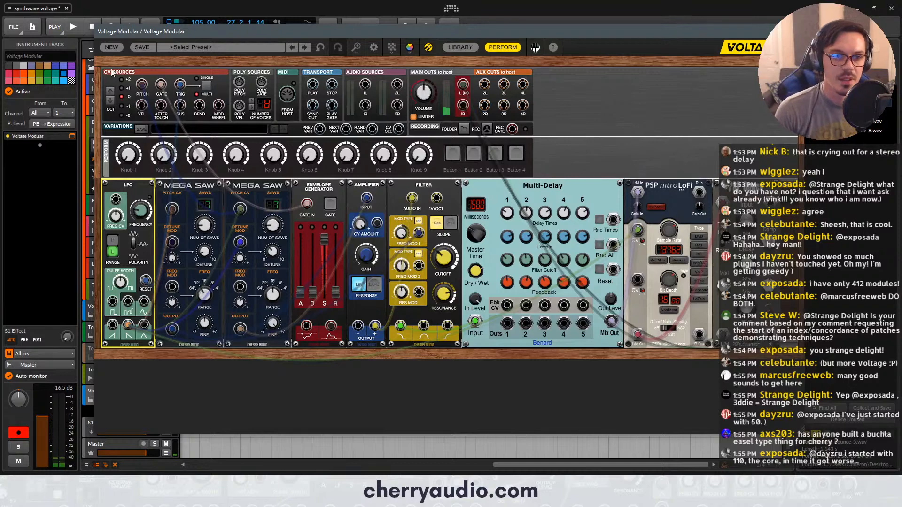
Search the module library for noise and place PSP nitroNoise between the second Mega Saw and the envelope generator
click(460, 47)
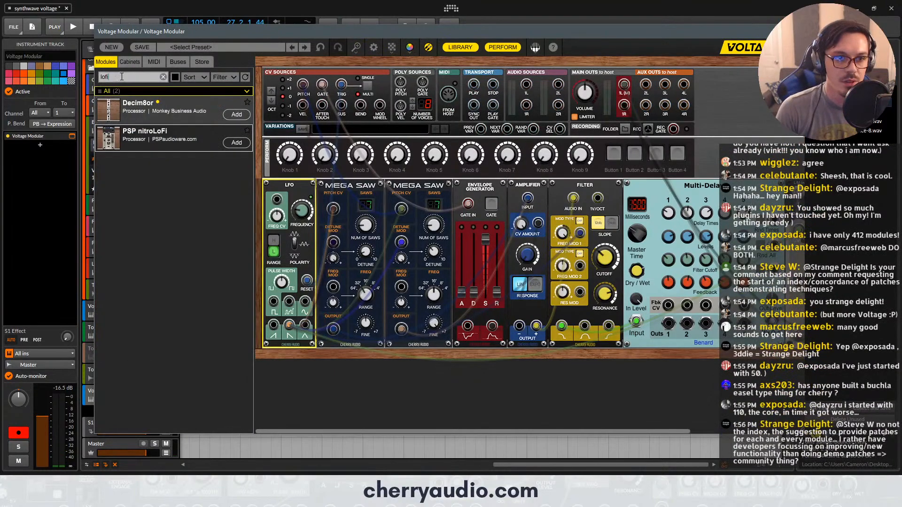
text(noise)
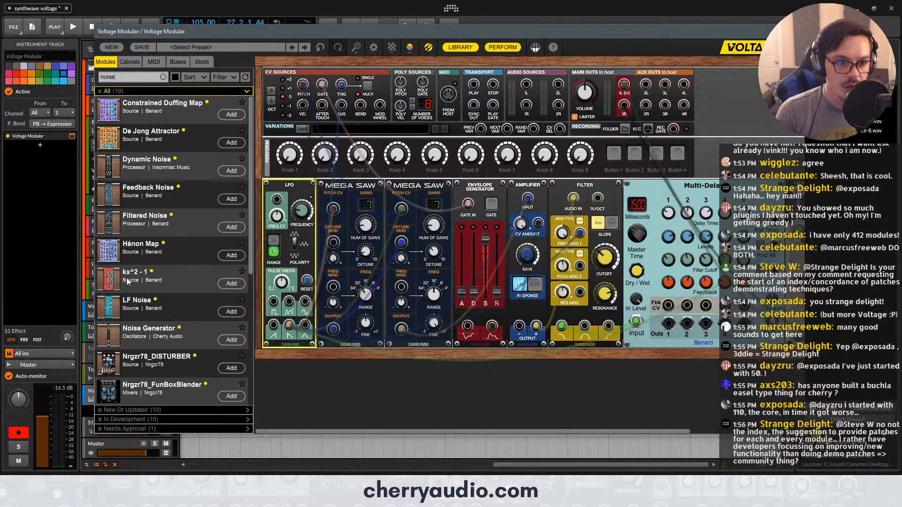
scroll(168, 247, down, 4)
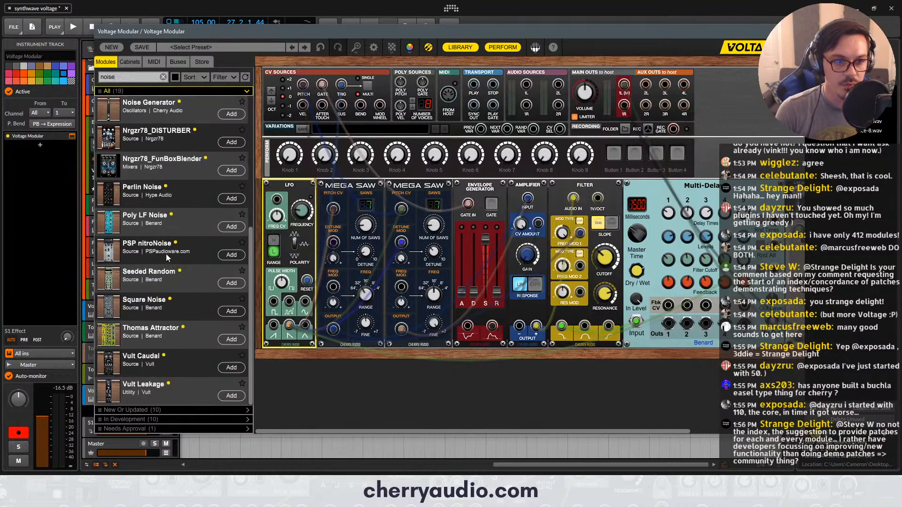
drag(162, 249, 678, 199)
drag(629, 183, 470, 175)
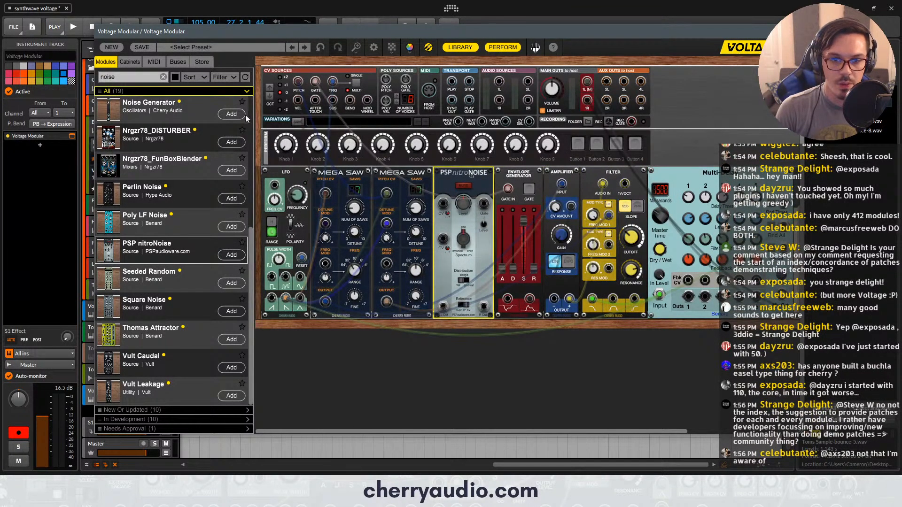
Duplicate the filter beside PSP nitroNoise, patch its output into the original filter's audio input, and set the copy's cutoff to about 1652.6 Hz
drag(617, 173, 531, 174)
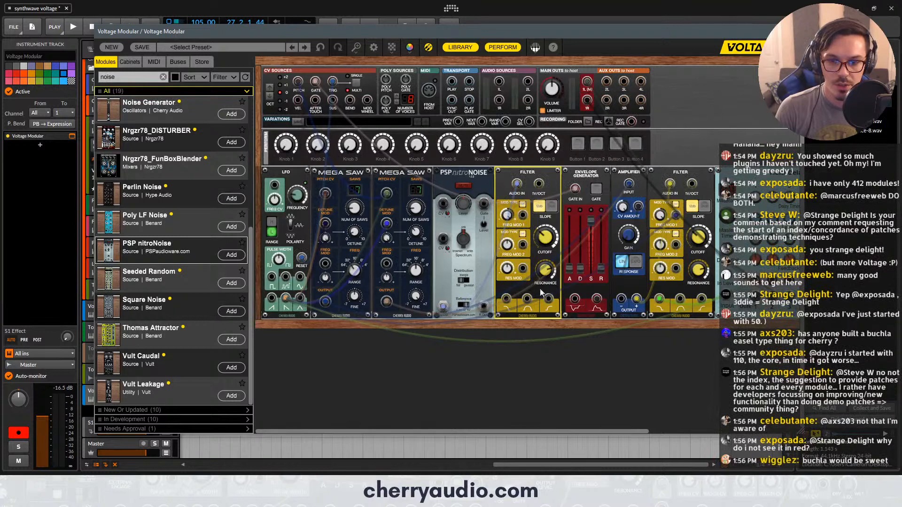
drag(548, 299, 670, 184)
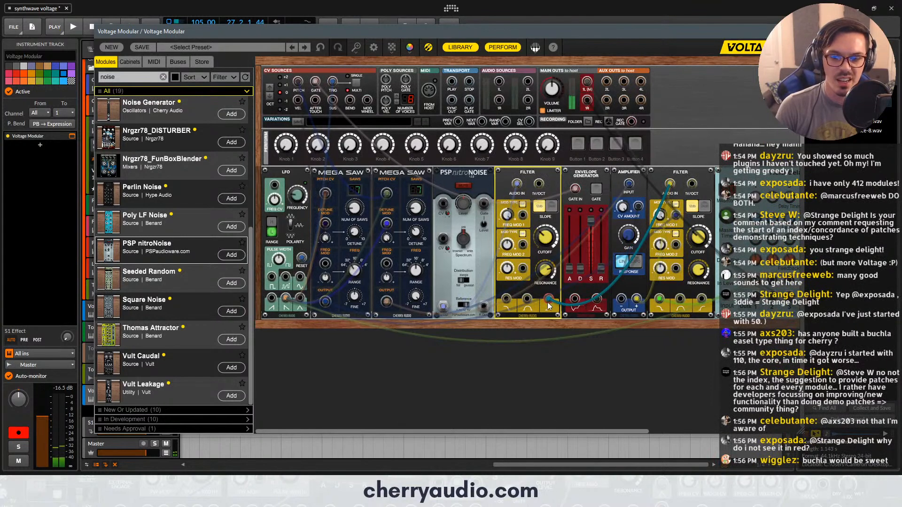
mouse_move(549, 302)
mouse_down()
mouse_move(567, 306)
mouse_move(615, 199)
mouse_up()
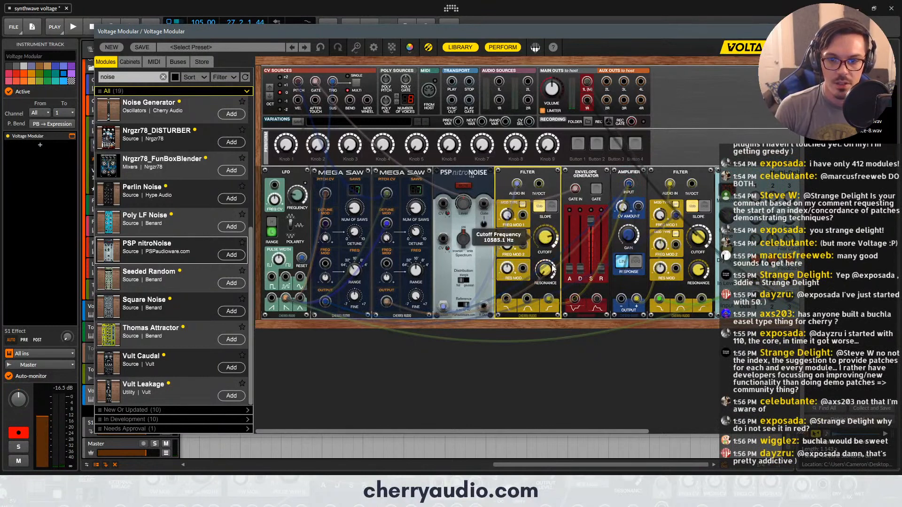
drag(557, 305, 527, 299)
drag(542, 233, 540, 206)
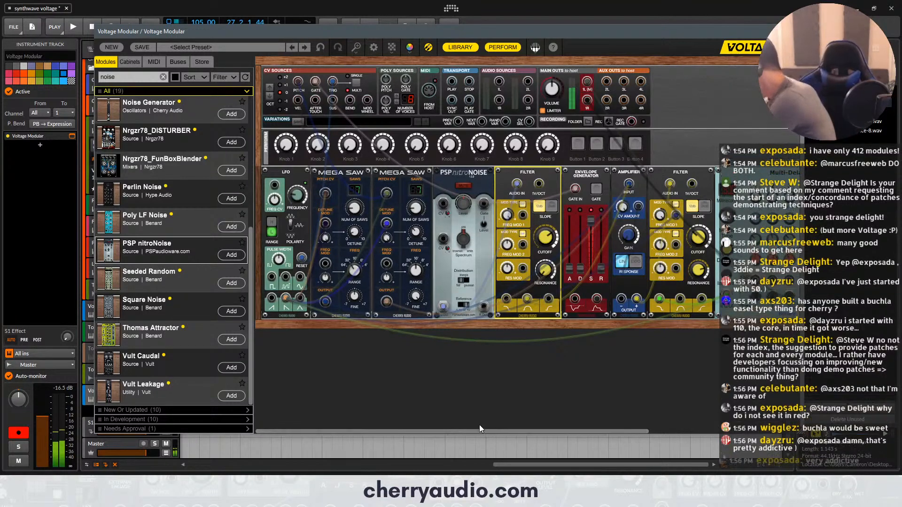
mouse_move(545, 239)
mouse_down()
mouse_move(548, 231)
mouse_move(550, 263)
mouse_move(548, 225)
mouse_up()
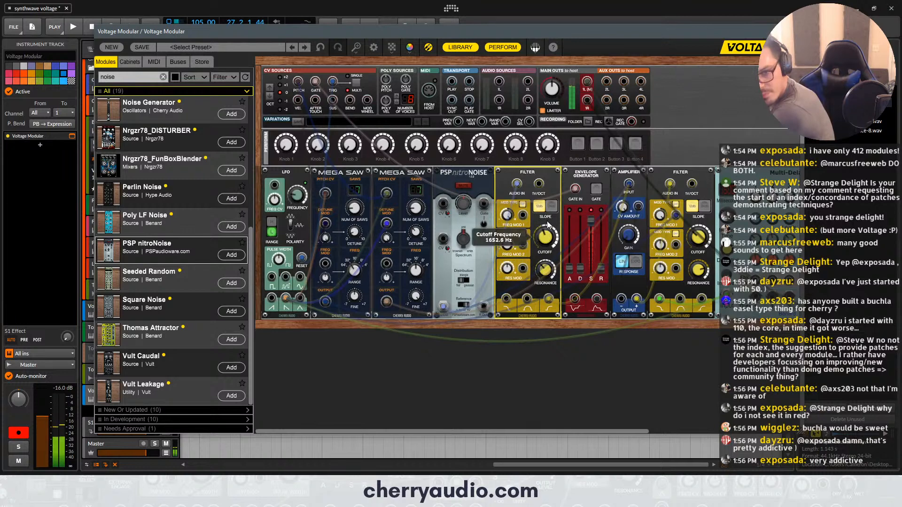
Raise the number of saws to 21 on the first Mega Saw and 22 on the second
drag(416, 214, 415, 202)
drag(354, 228, 354, 235)
click(424, 198)
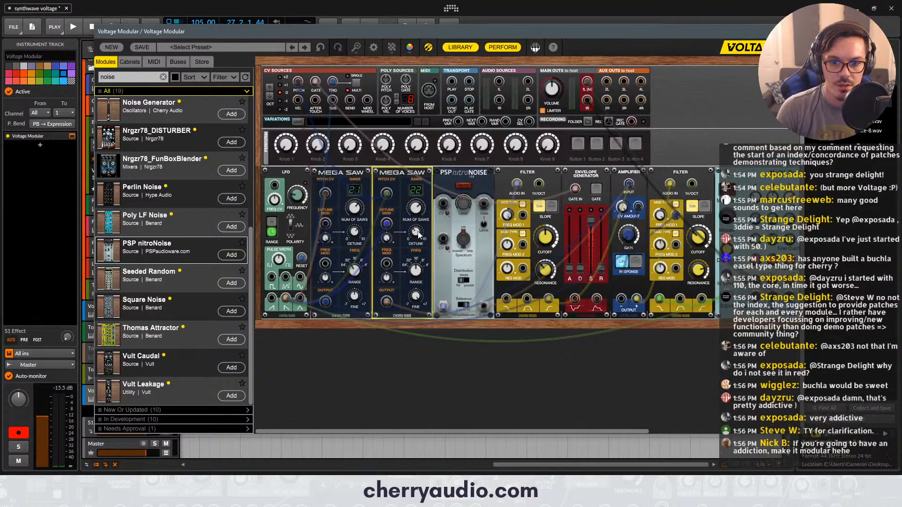
Adjust the original filter's cutoff and set the PSP nitroLoFi sample rate to about 16710 Hz
scroll(423, 206, down, 3)
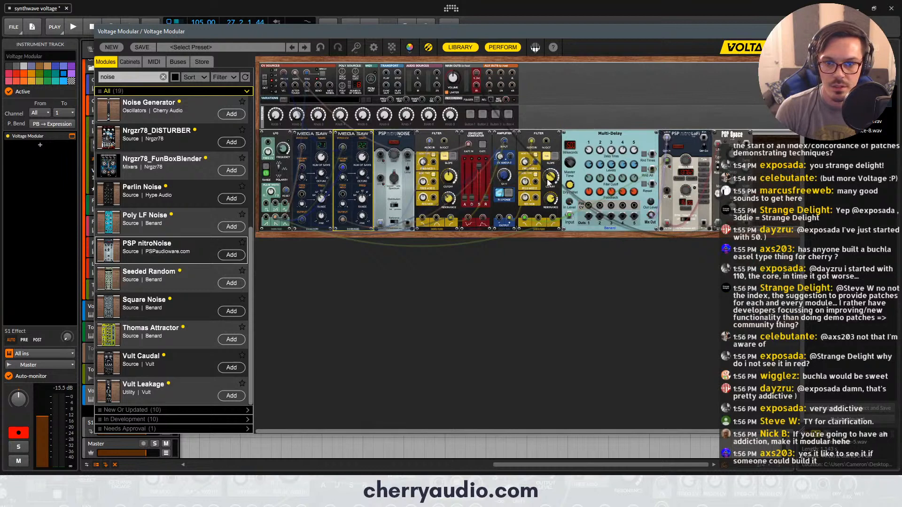
drag(547, 181, 555, 195)
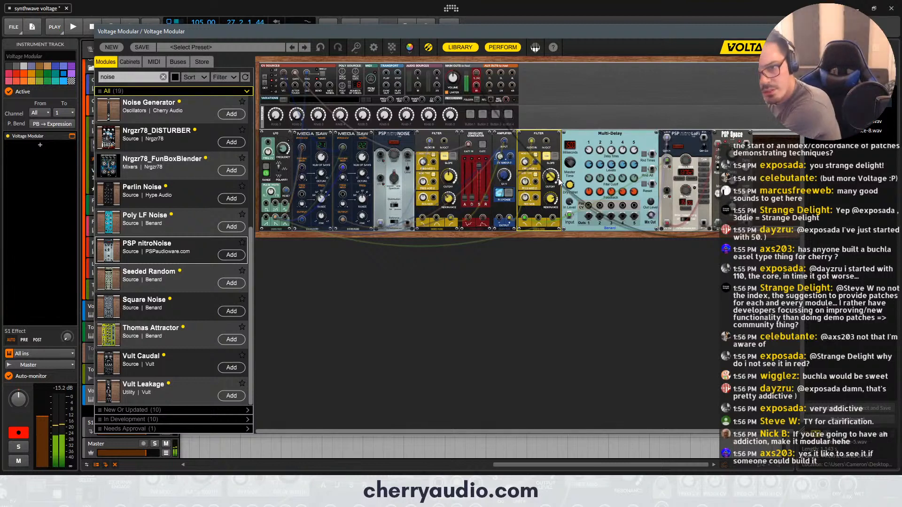
drag(688, 168, 687, 162)
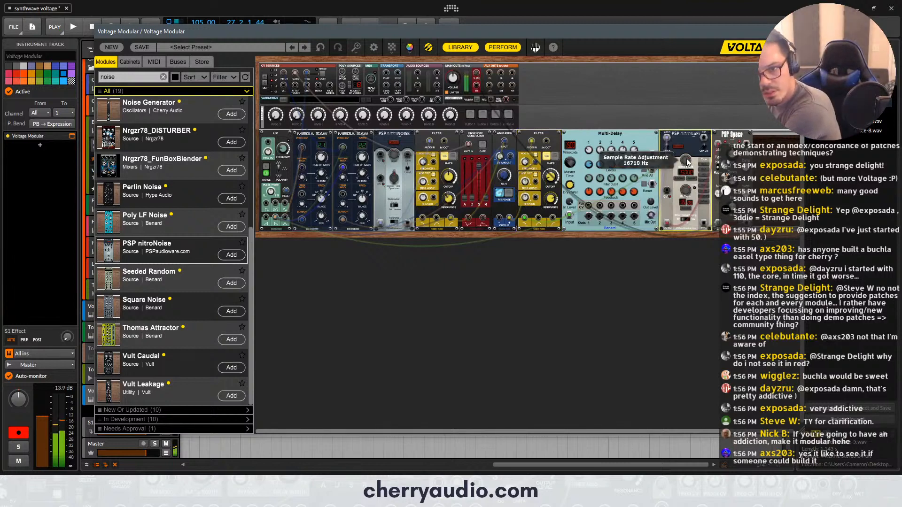
click(552, 183)
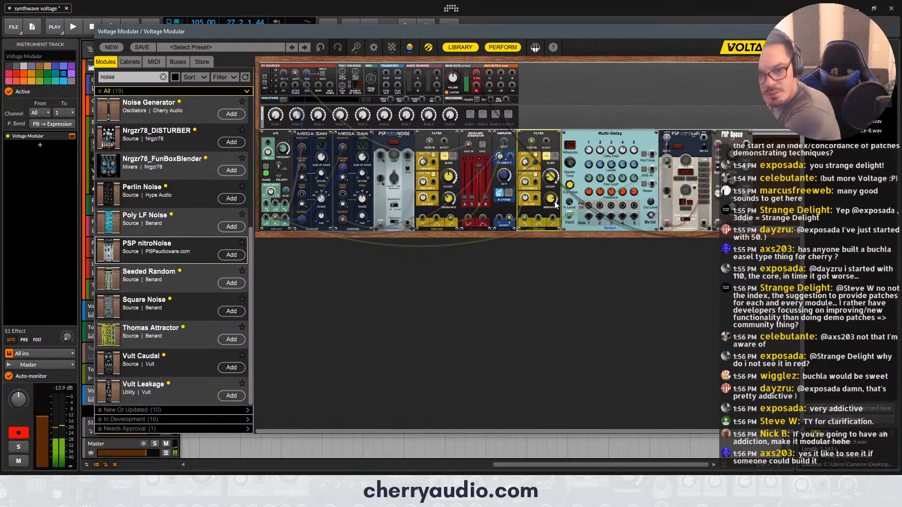
mouse_move(556, 205)
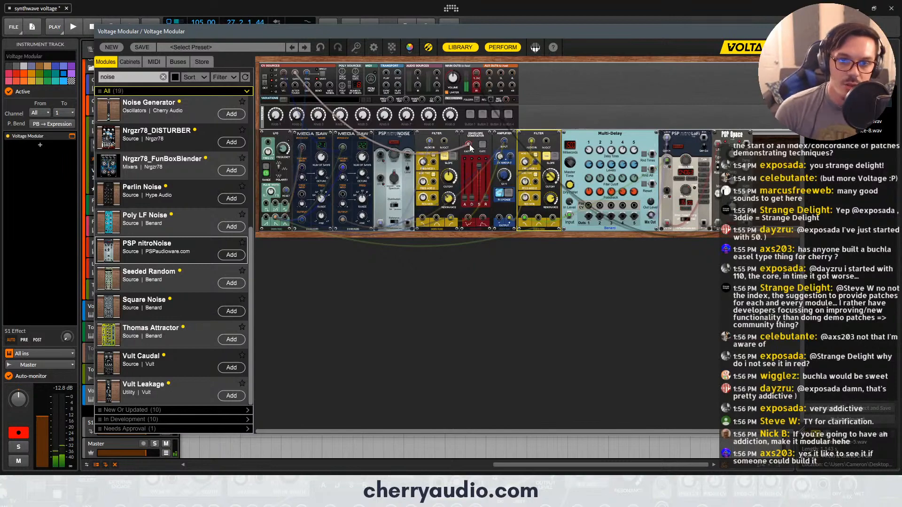
Hide the module library and place two copies of the amplifier side by side in a new row below
scroll(616, 168, up, 3)
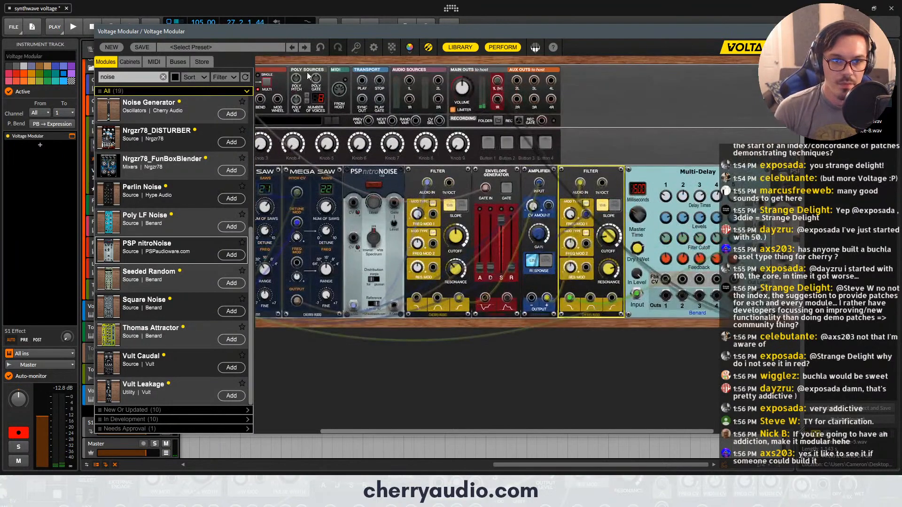
click(460, 48)
scroll(539, 173, down, 3)
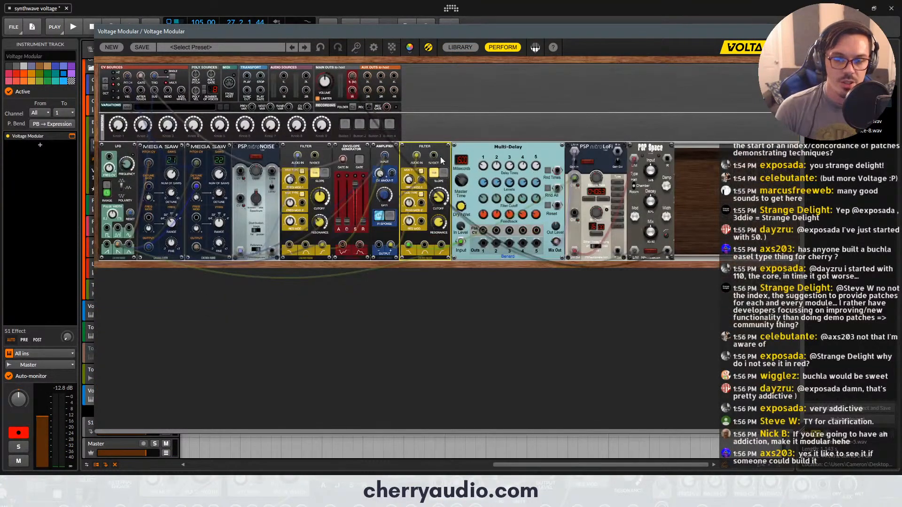
drag(392, 147, 415, 265)
Route both POP Space outputs through the two lower amplifiers to the main outs
drag(635, 251, 401, 365)
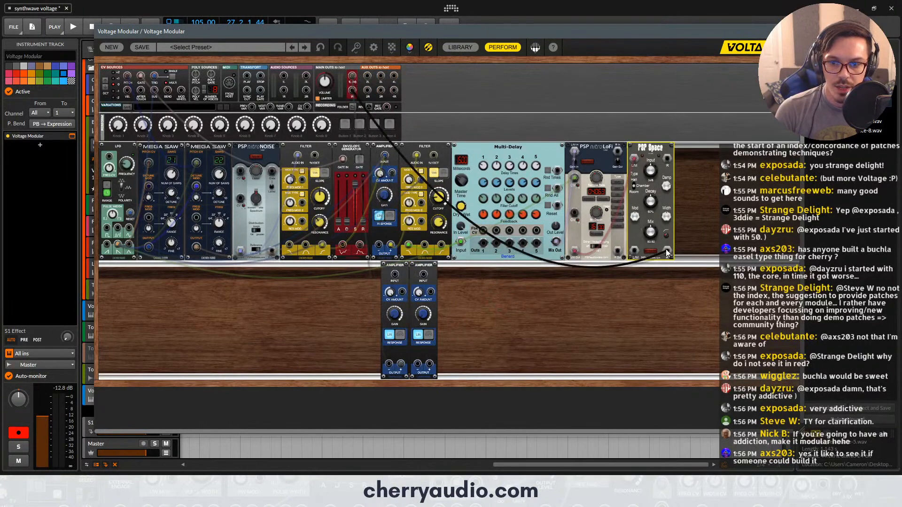
drag(666, 251, 430, 364)
drag(395, 275, 424, 276)
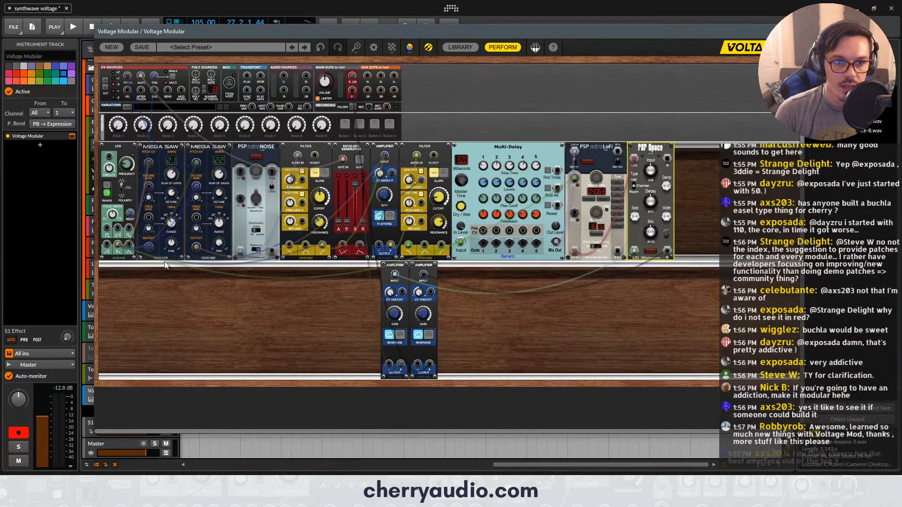
Duplicate the LFO beside the lower amplifiers, patch its output to their CV inputs, and feed its frequency CV from the original LFO
drag(112, 146, 349, 282)
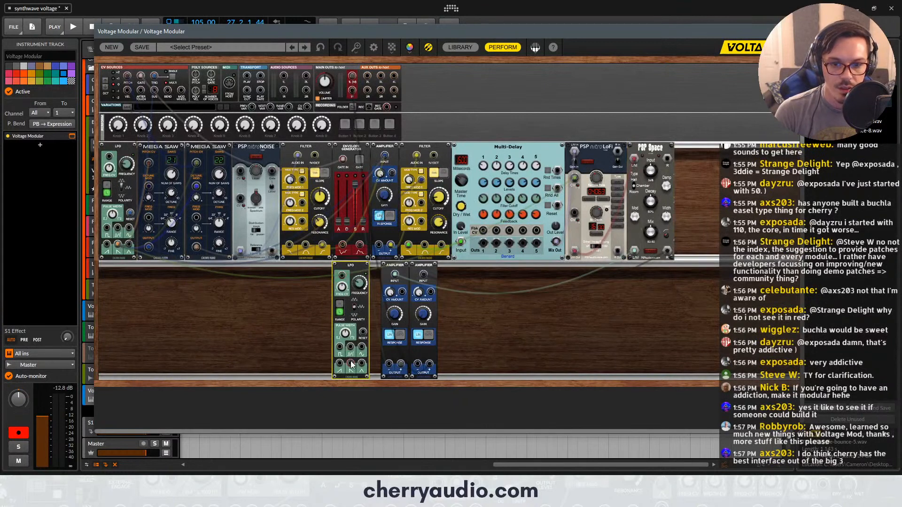
mouse_move(352, 365)
mouse_down()
mouse_move(405, 298)
mouse_move(431, 294)
mouse_move(350, 365)
mouse_up()
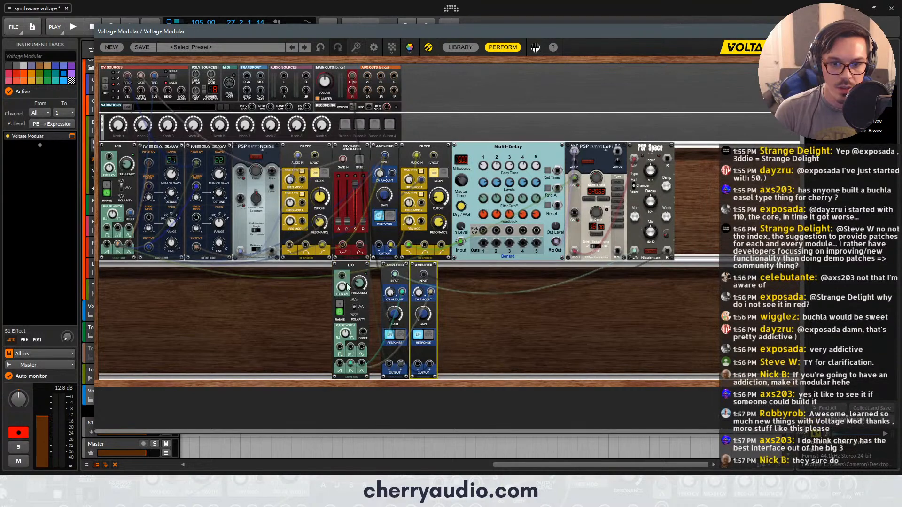
drag(342, 277, 117, 244)
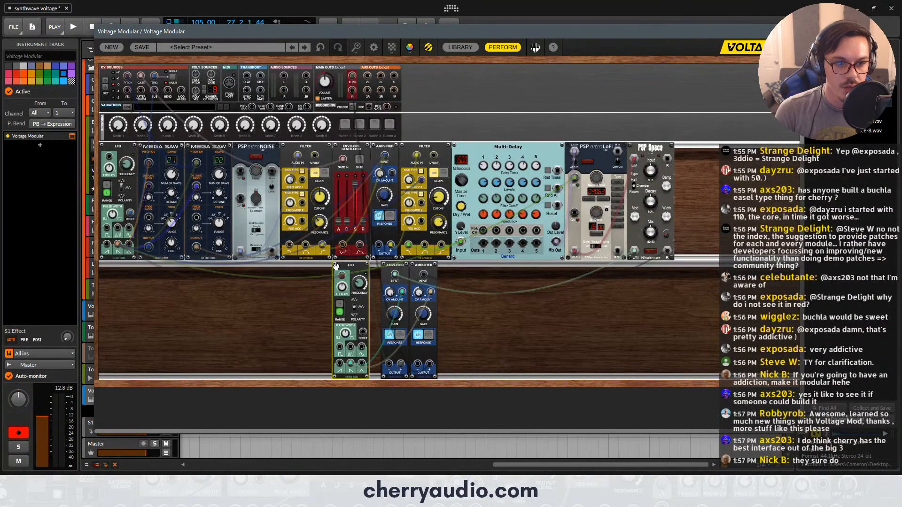
Set the first lower amplifier's gain to 0.0% and the lower LFO's frequency to about 1.34 Hz
mouse_move(346, 281)
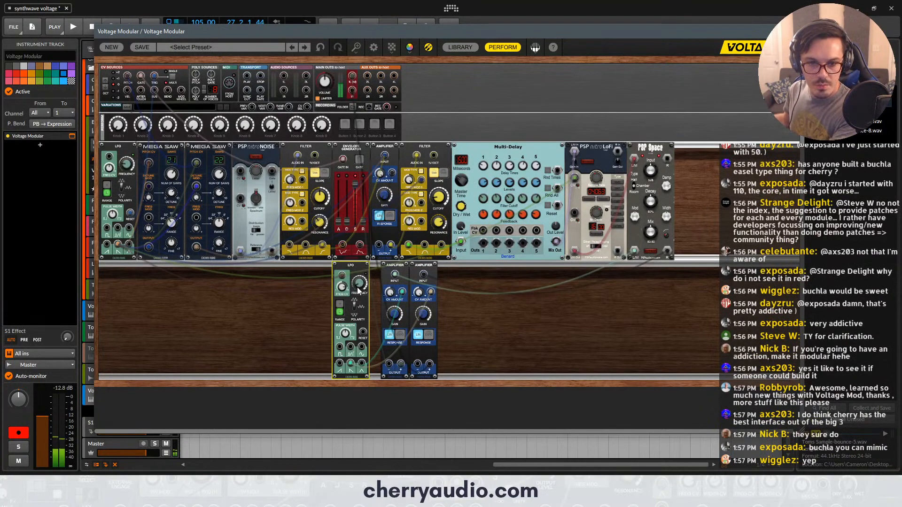
drag(359, 289, 361, 281)
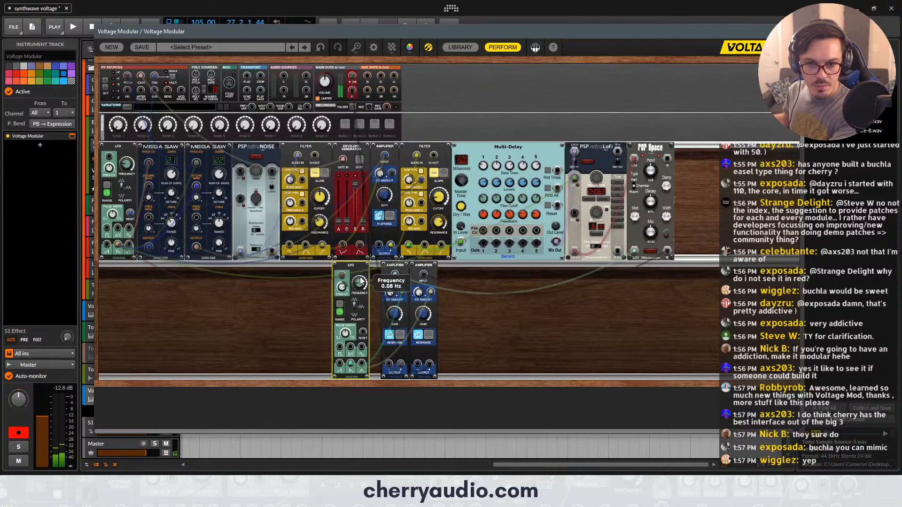
drag(391, 313, 389, 311)
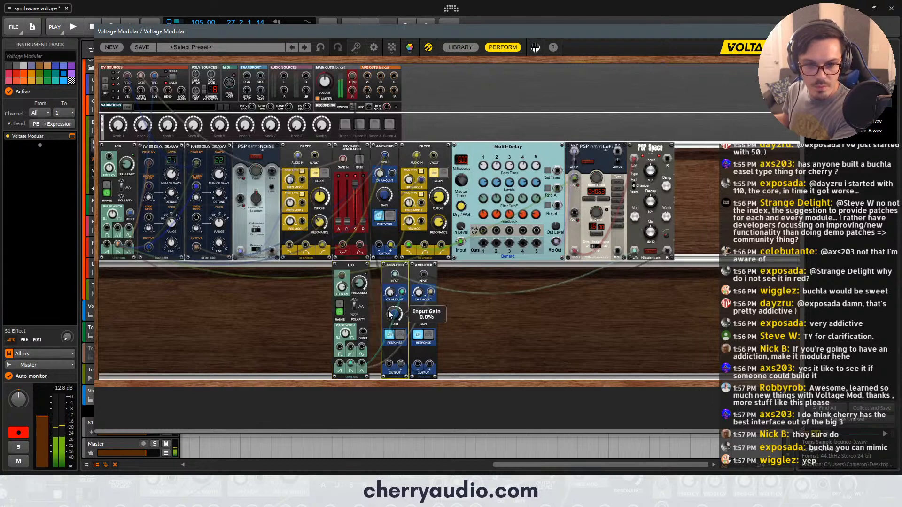
drag(356, 285, 359, 269)
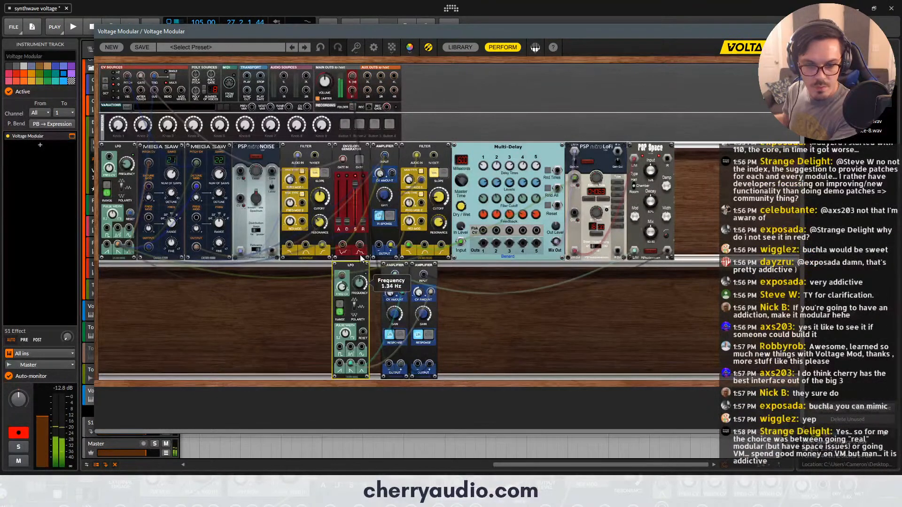
mouse_move(342, 285)
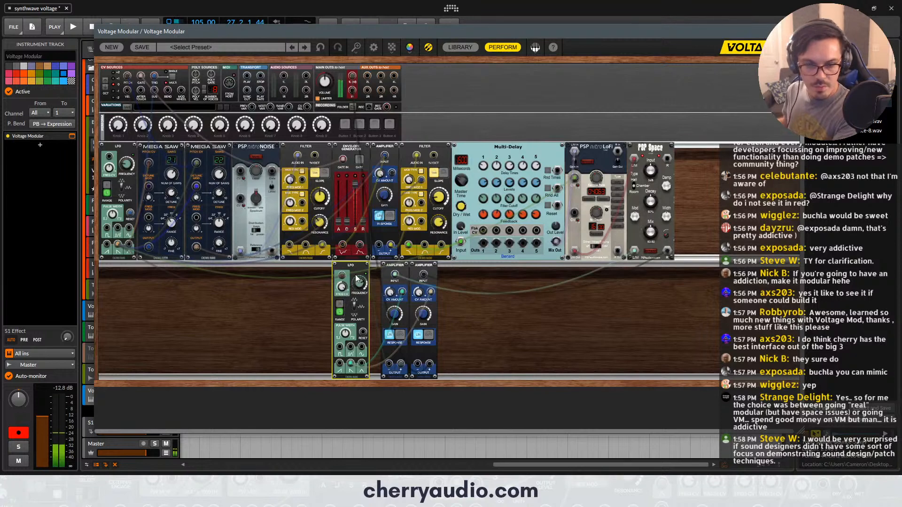
Duplicate the lower LFO, modulate its frequency from the original LFO, move one amplifier's CV cable to it, and adjust its frequency
drag(339, 264, 124, 246)
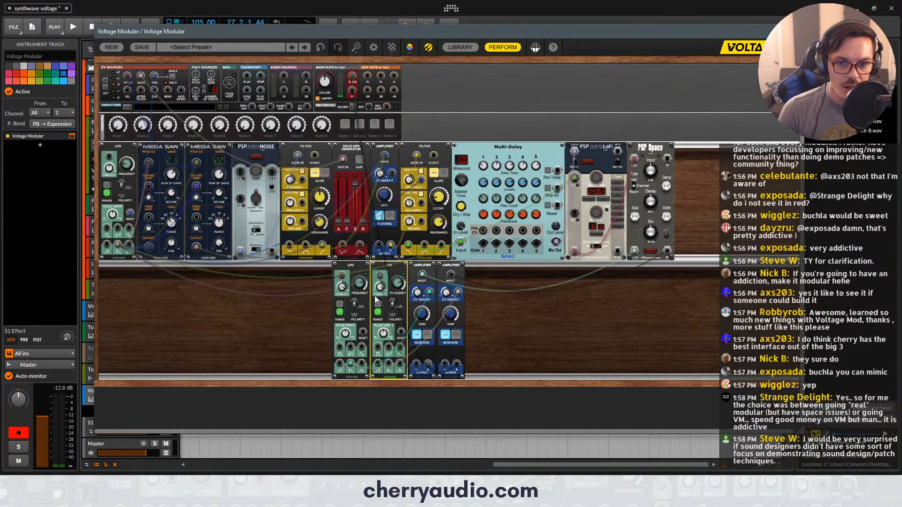
click(352, 362)
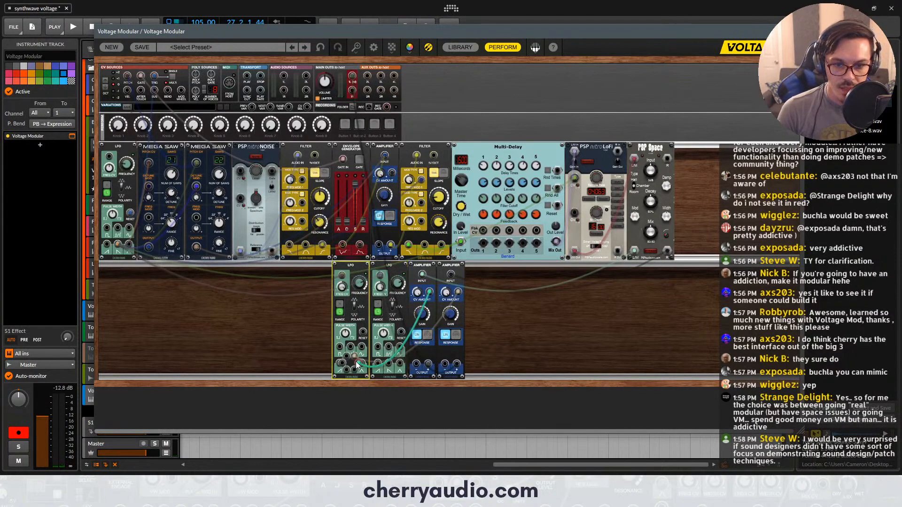
drag(351, 363, 388, 363)
click(402, 290)
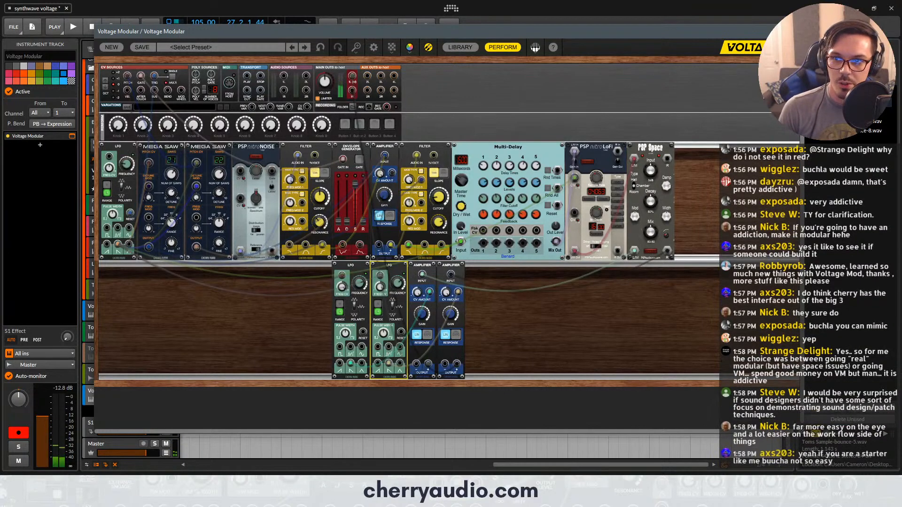
Close the patch window and delete the old Toms Sample clip around bar 18 from the lower Toms Sample track
click(71, 136)
scroll(291, 324, left, 2)
scroll(352, 344, down, 3)
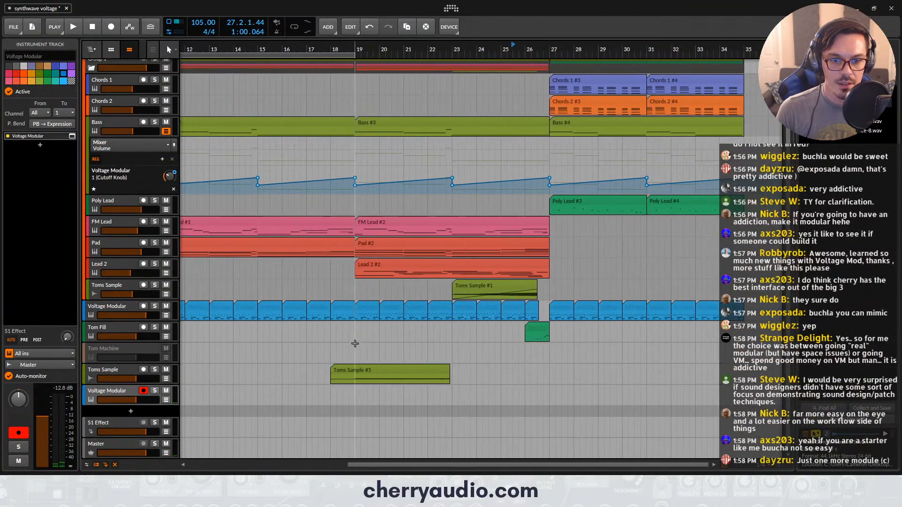
click(354, 365)
click(353, 369)
key(Delete)
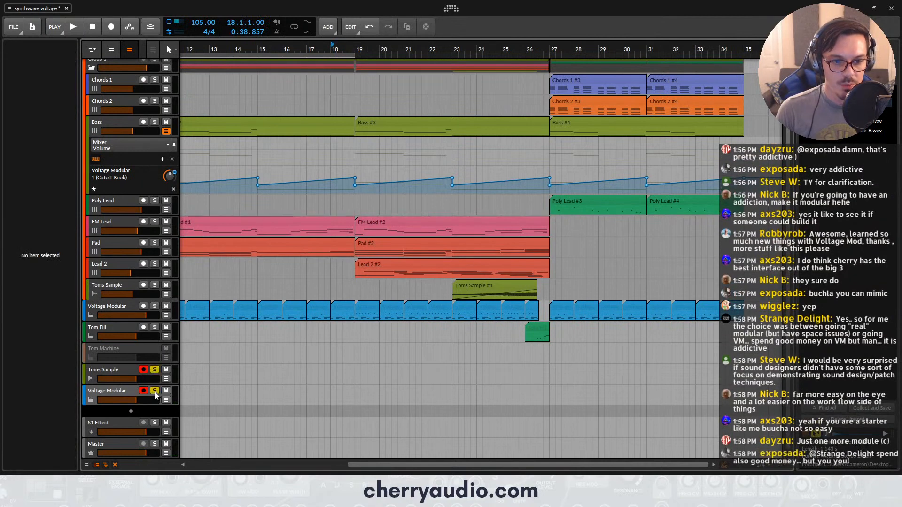
Record the modified patch from bar 19 to just past bar 23 and delete the note clip captured on the Voltage Modular track
click(360, 51)
key(F9)
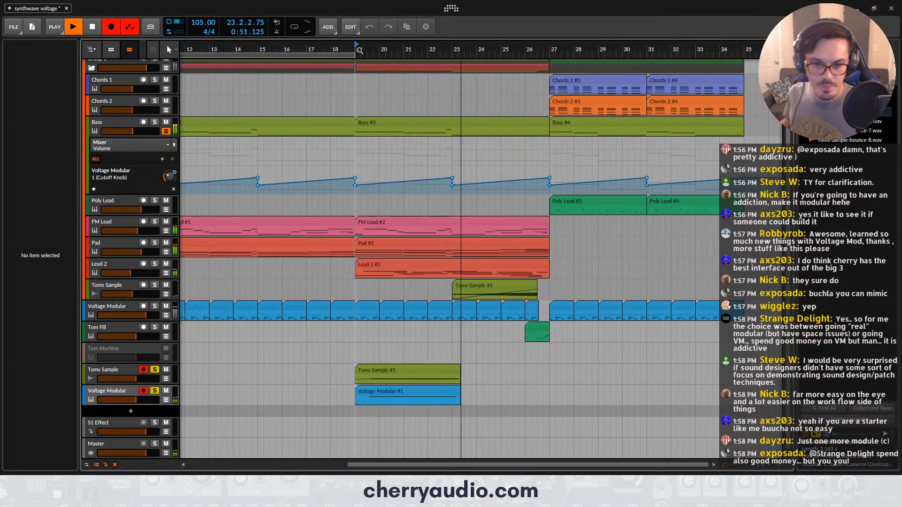
key(space)
click(395, 395)
key(Delete)
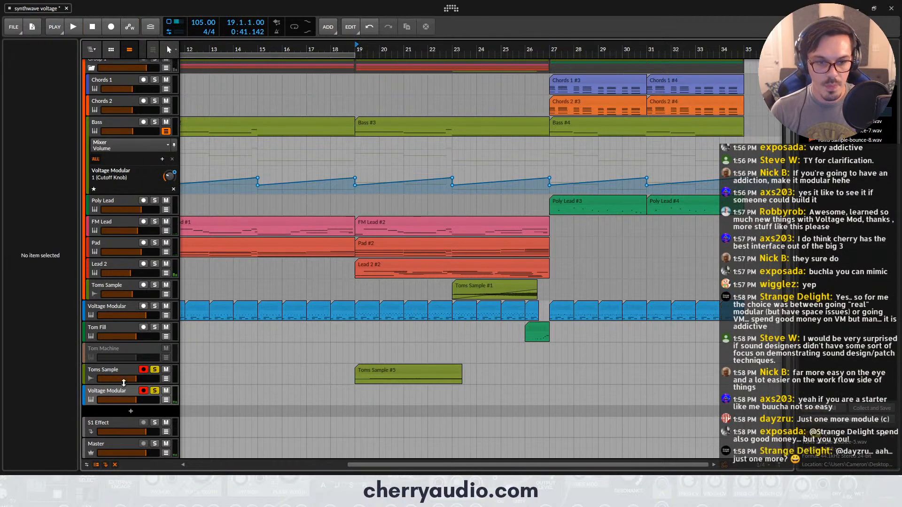
Enlarge the lower Toms Sample track and trim the end of its recorded clip back to about bar 23
drag(135, 383, 136, 457)
scroll(428, 388, up, 5)
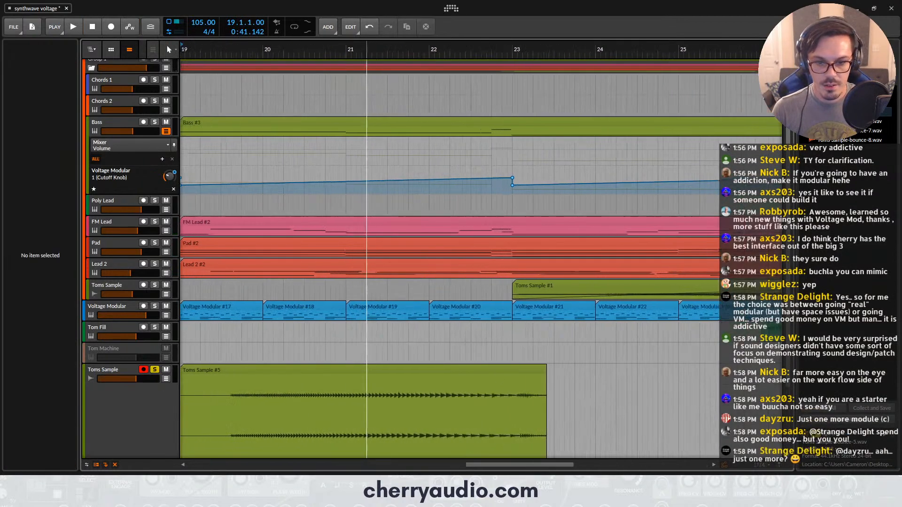
scroll(523, 381, up, 4)
drag(601, 368, 508, 369)
click(513, 368)
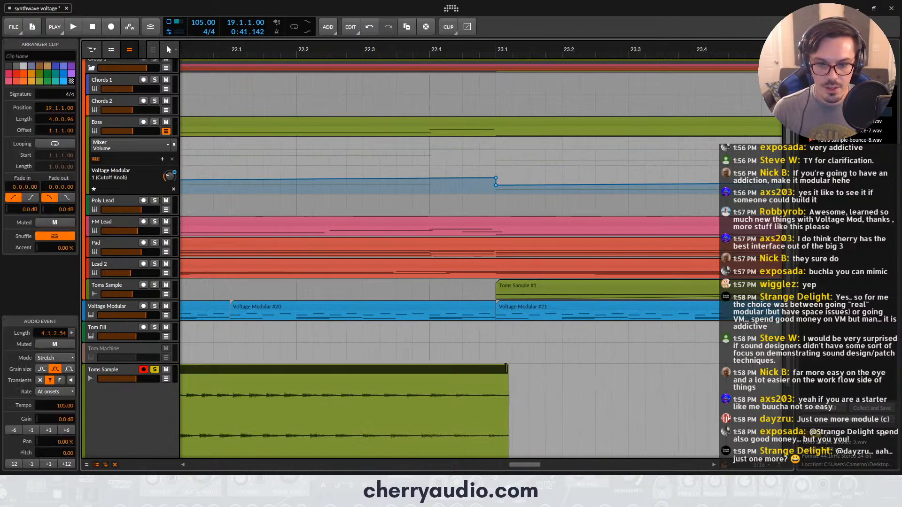
Split the recorded Toms Sample clip where its sound begins, around 19.3.2, and delete the silent portion before it
scroll(536, 370, down, 8)
scroll(493, 395, up, 10)
key(5)
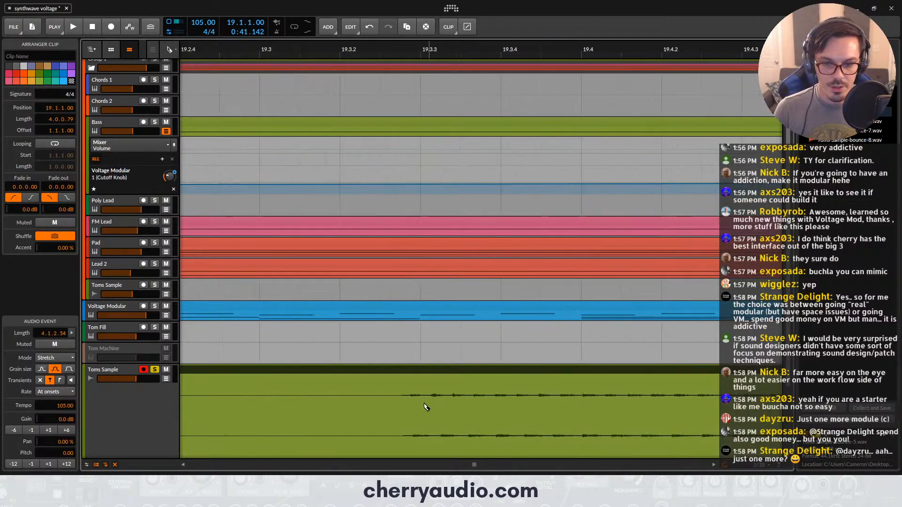
click(398, 392)
key(1)
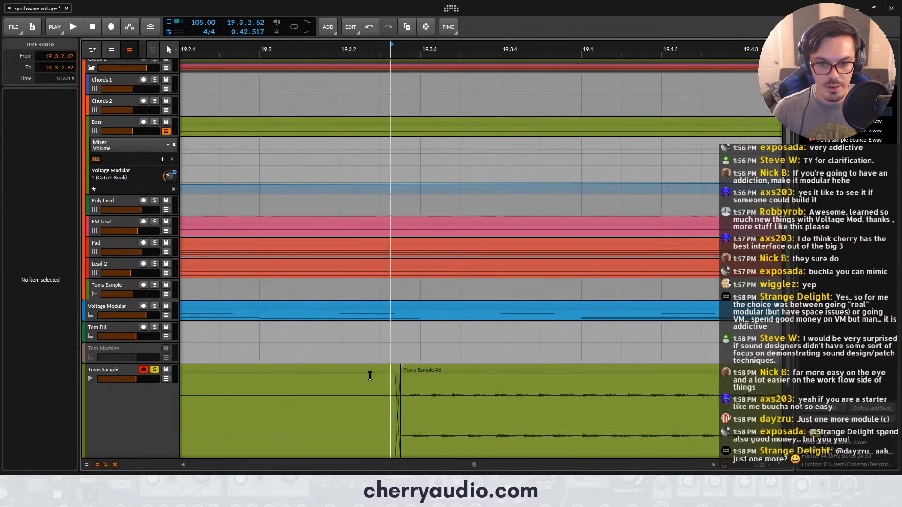
click(370, 374)
key(Delete)
scroll(392, 371, down, 6)
scroll(391, 371, down, 6)
scroll(329, 282, down, 2)
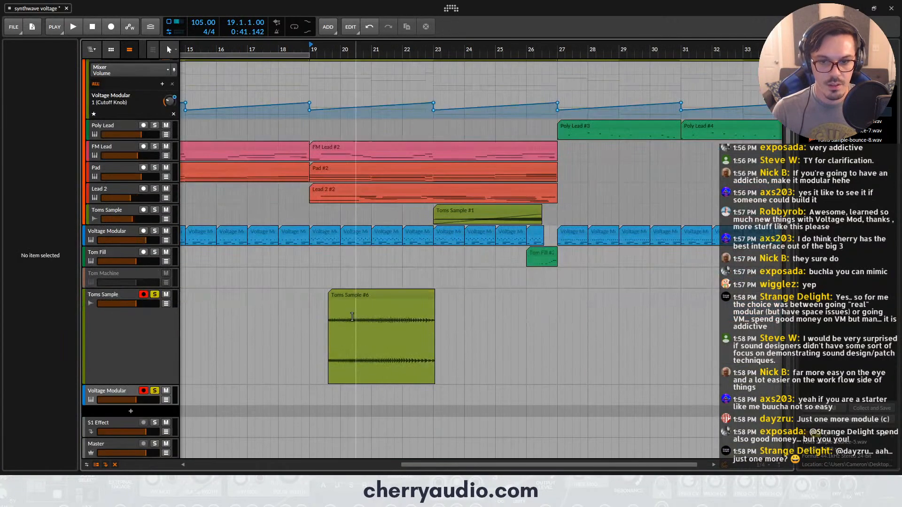
Rename the upper Toms Sample track in the group as Riser
click(111, 215)
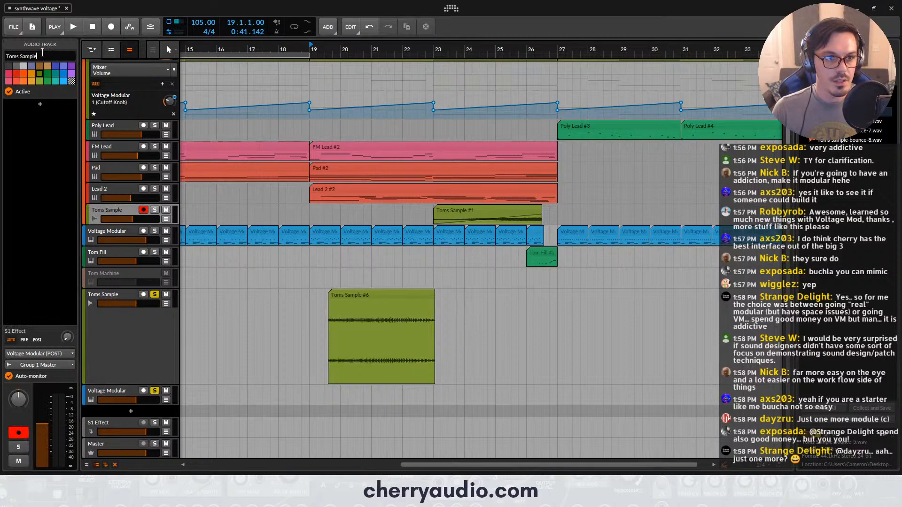
click(42, 56)
text(Ris)
key(Return)
text(er)
key(Return)
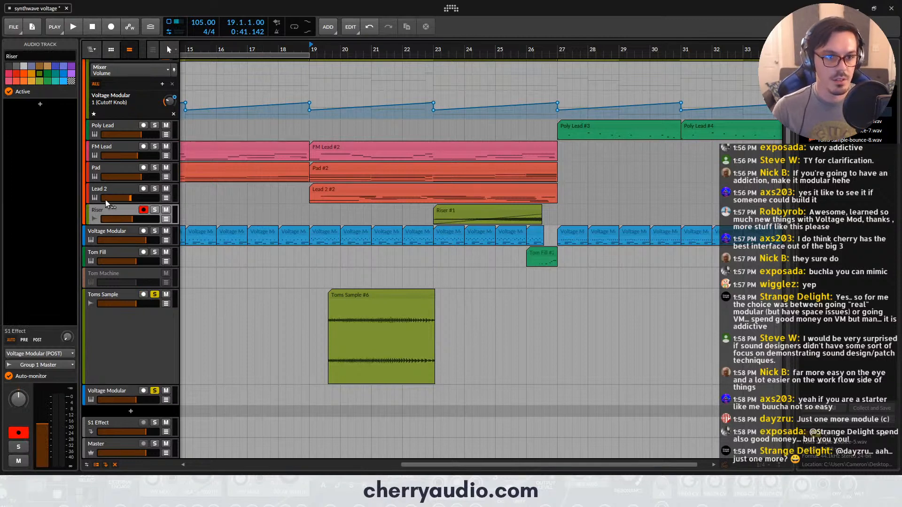
Duplicate the Riser track, delete the copied clip, and rename the new track Fall
key(ctrl+d)
click(459, 233)
key(Delete)
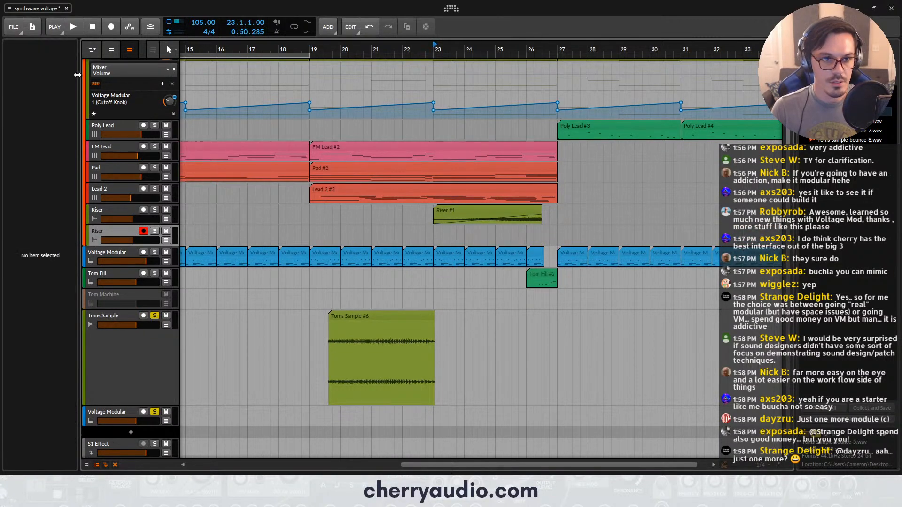
click(35, 56)
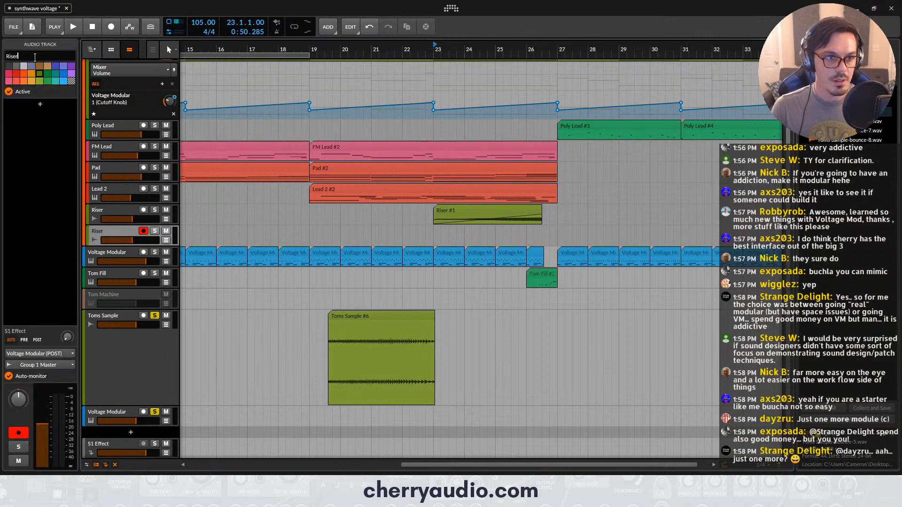
text(Fal)
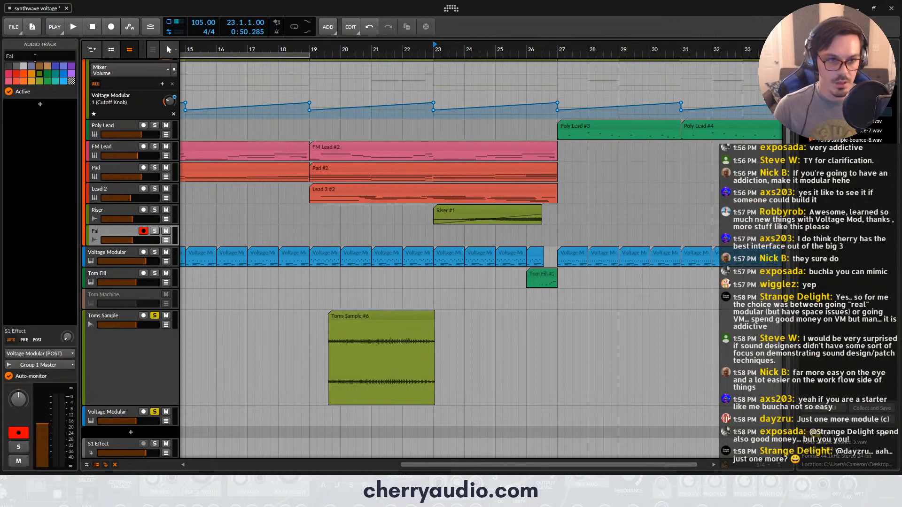
text(l)
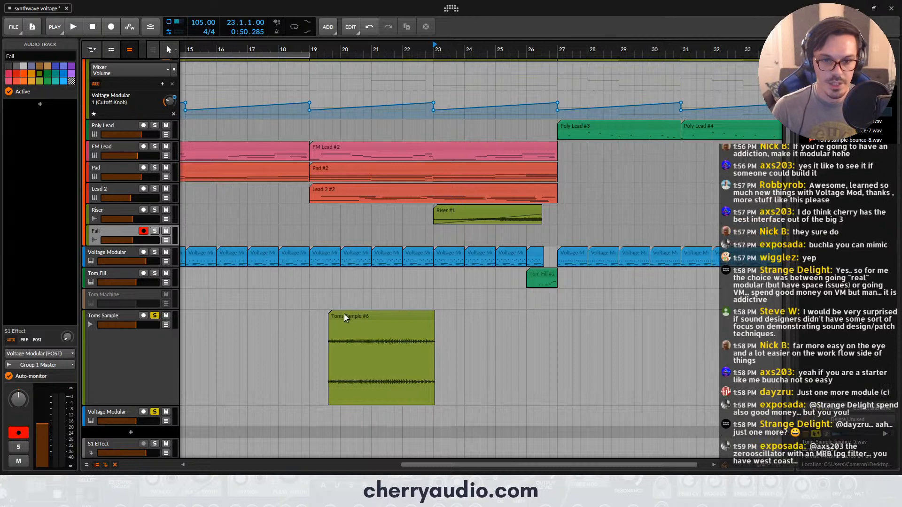
Move the recorded clip to bar 27 on the Fall track, fade it out over its full length, and raise its gain to +12.0 dB
drag(346, 318, 575, 235)
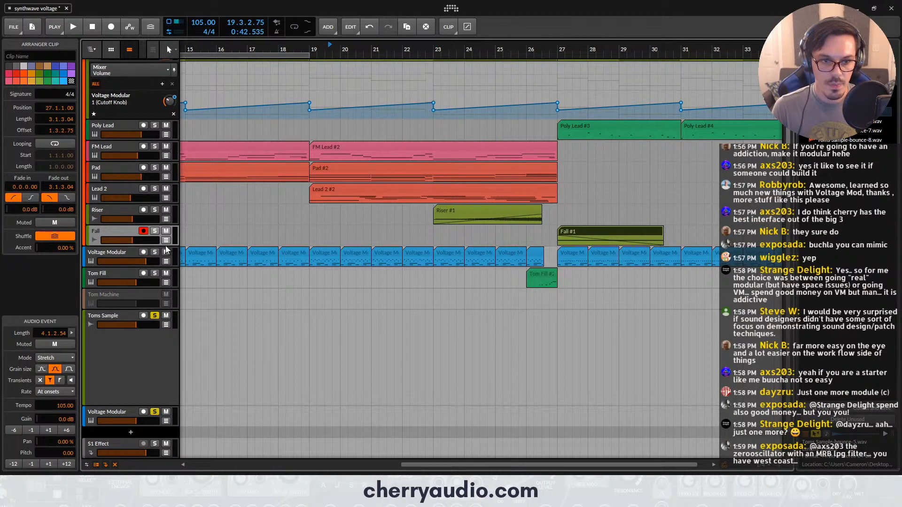
drag(168, 246, 167, 311)
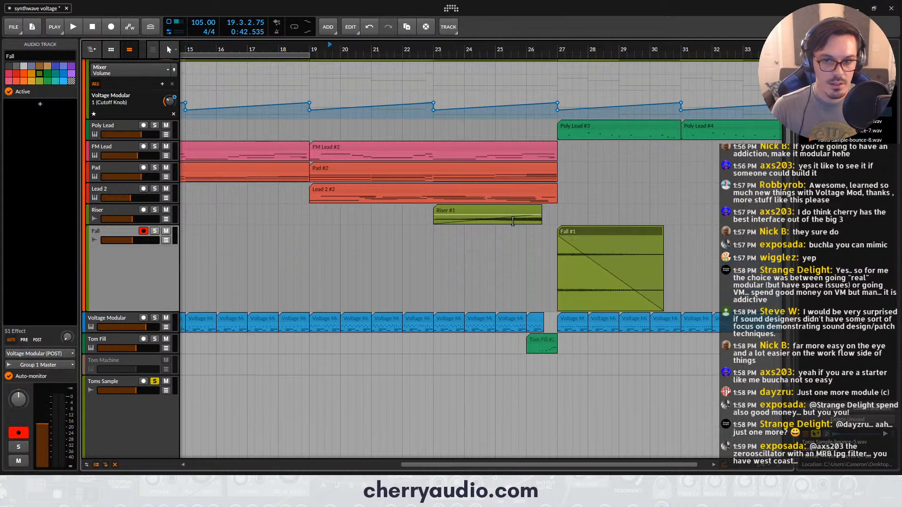
click(451, 261)
click(66, 430)
click(67, 430)
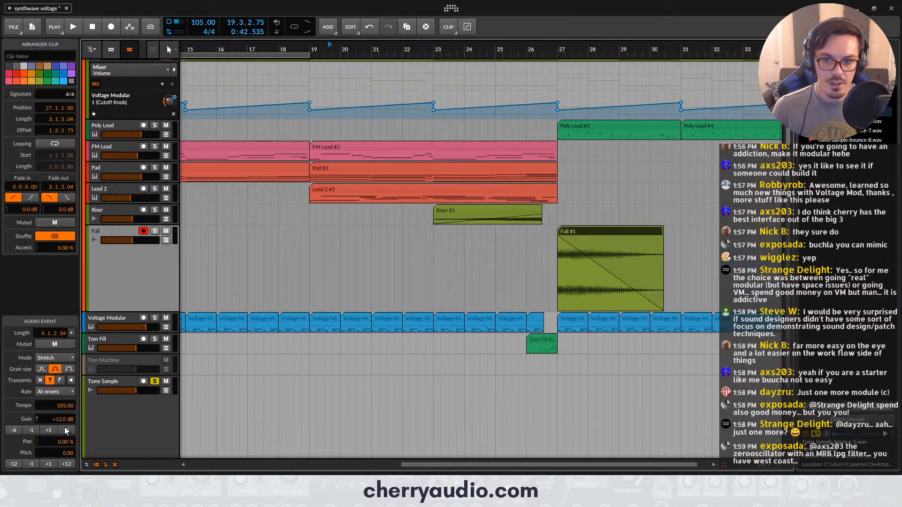
Unsolo the lower Toms Sample and Voltage Modular tracks and set the Fall track's volume to -7.9 dB while playing from bar 23
click(437, 52)
key(space)
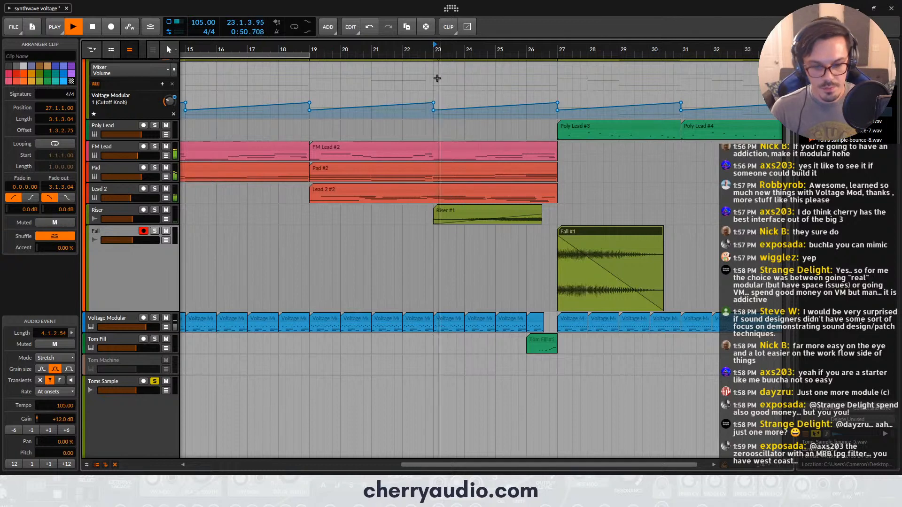
key(space)
click(154, 381)
scroll(157, 393, down, 3)
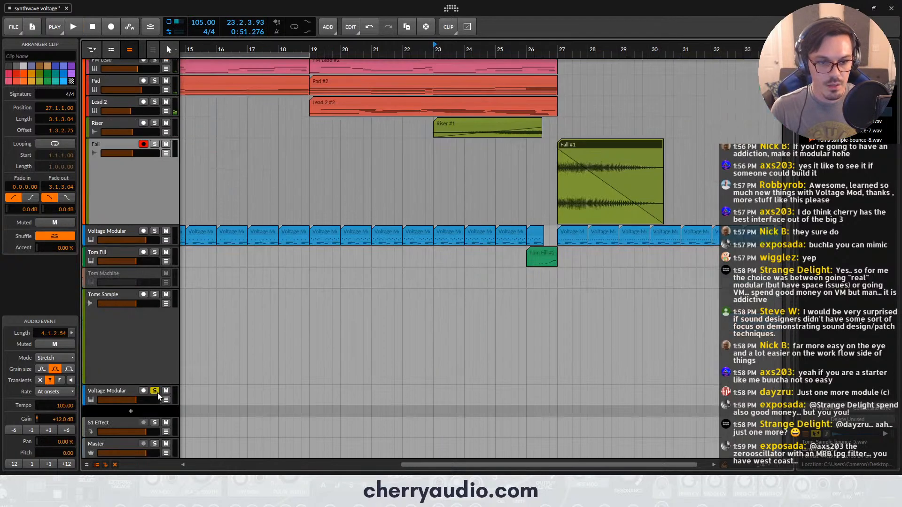
key(space)
drag(153, 384, 157, 304)
drag(308, 277, 331, 234)
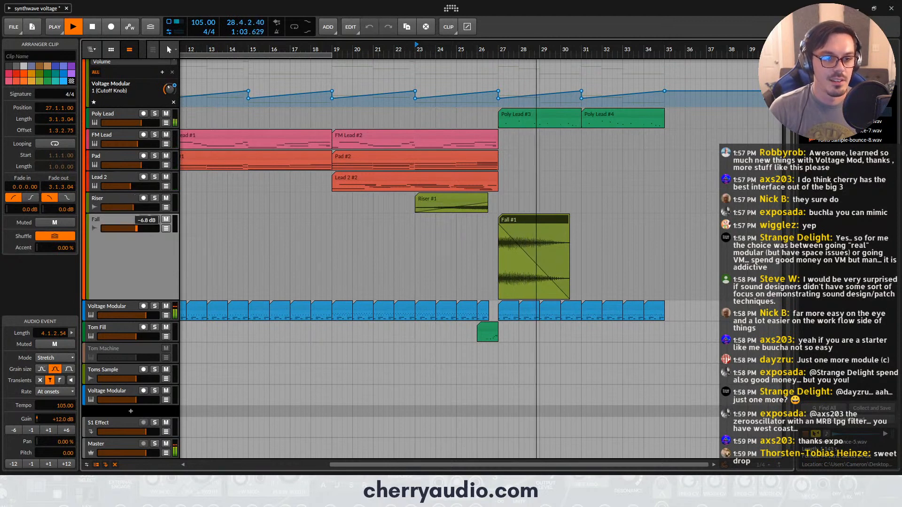
drag(137, 229, 135, 229)
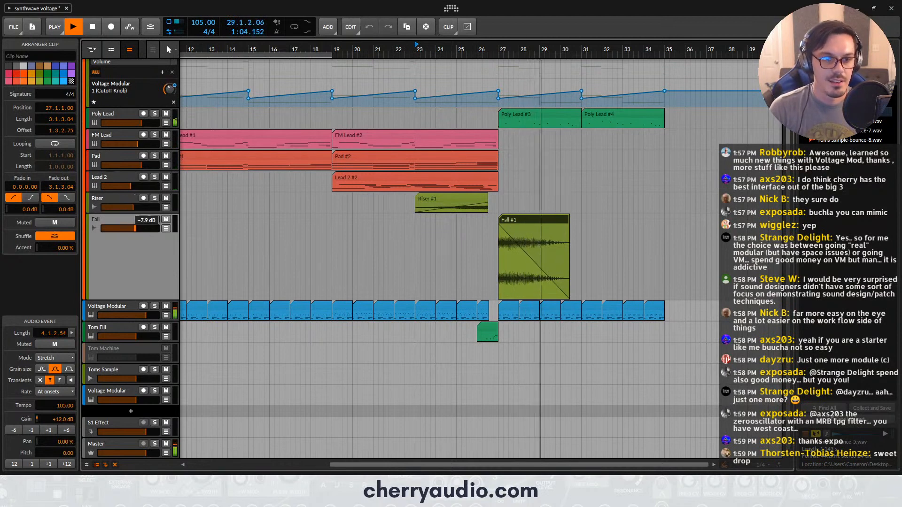
Copy the Riser clip to 31.3.1.00 so it ends at bar 35, and stop playback
click(480, 200)
drag(554, 199, 658, 200)
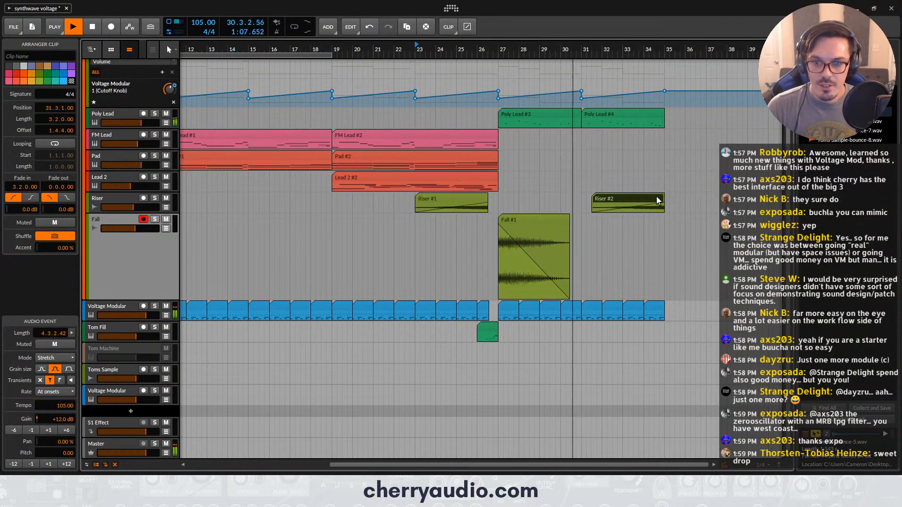
scroll(563, 204, up, 2)
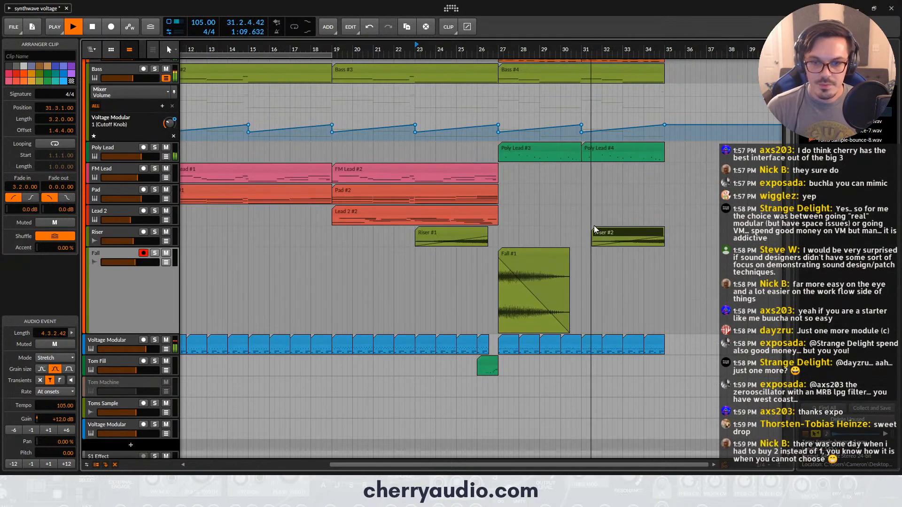
key(space)
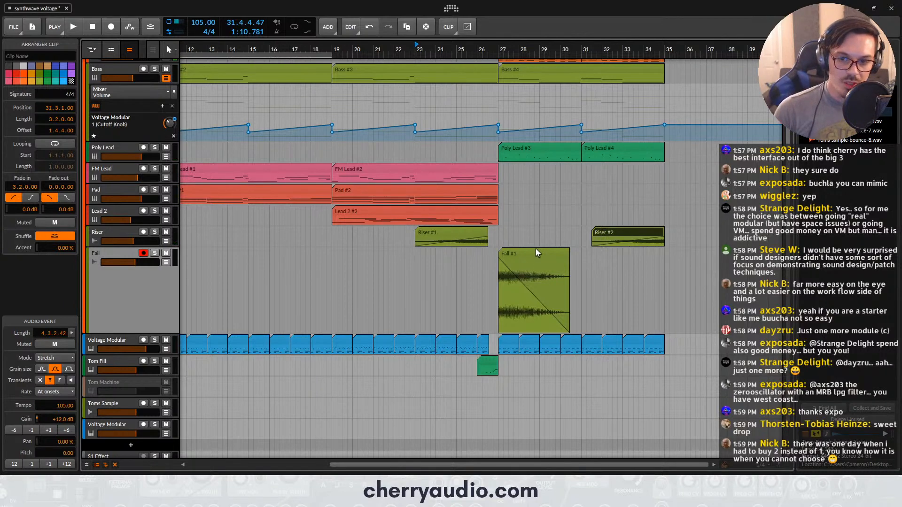
scroll(550, 258, up, 4)
scroll(585, 264, down, 3)
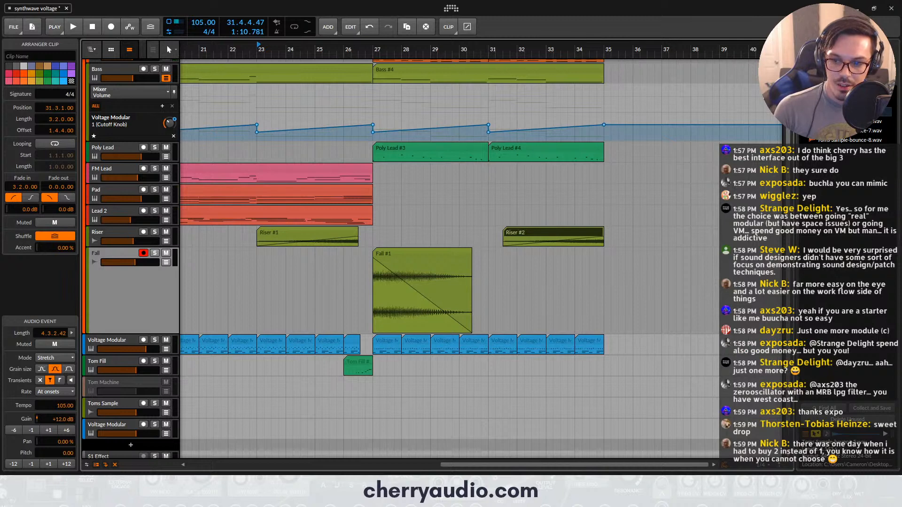
scroll(89, 362, down, 1)
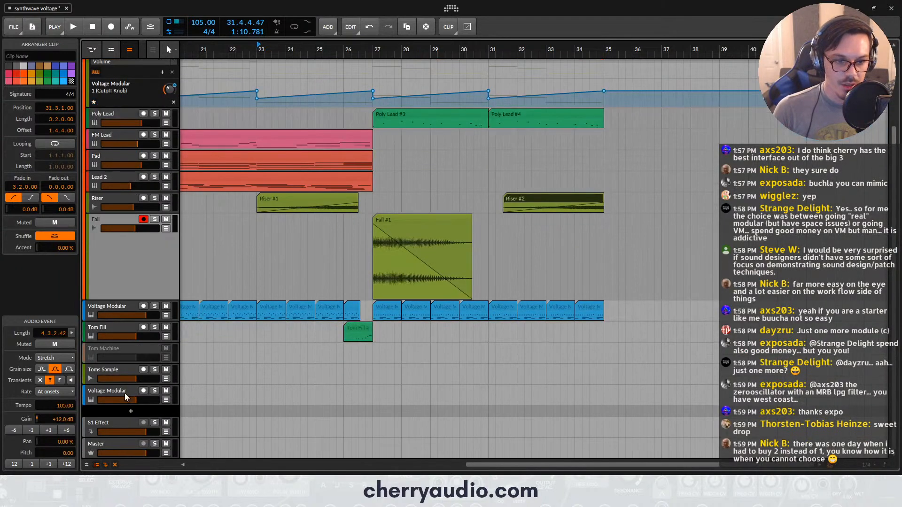
Add a new instrument track inside the group below Fall and load the Voltage Modular instrument on it
click(126, 397)
click(131, 411)
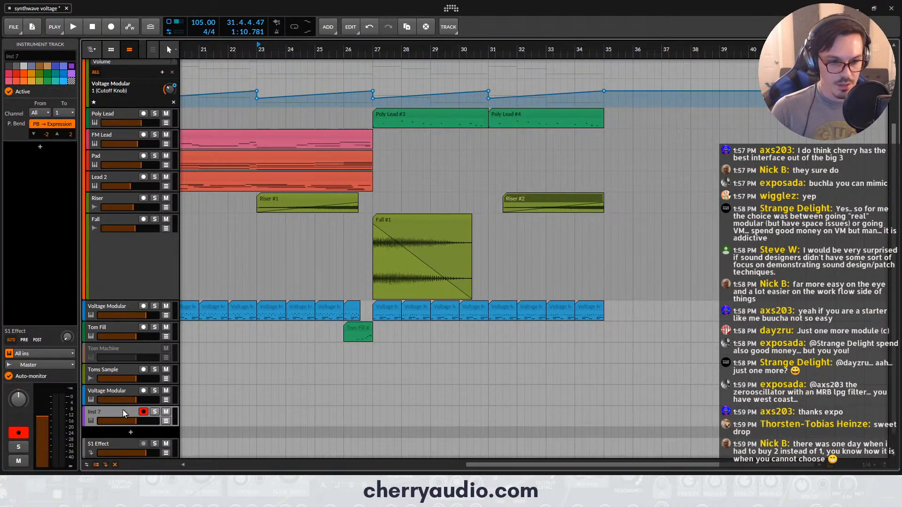
drag(123, 396, 133, 300)
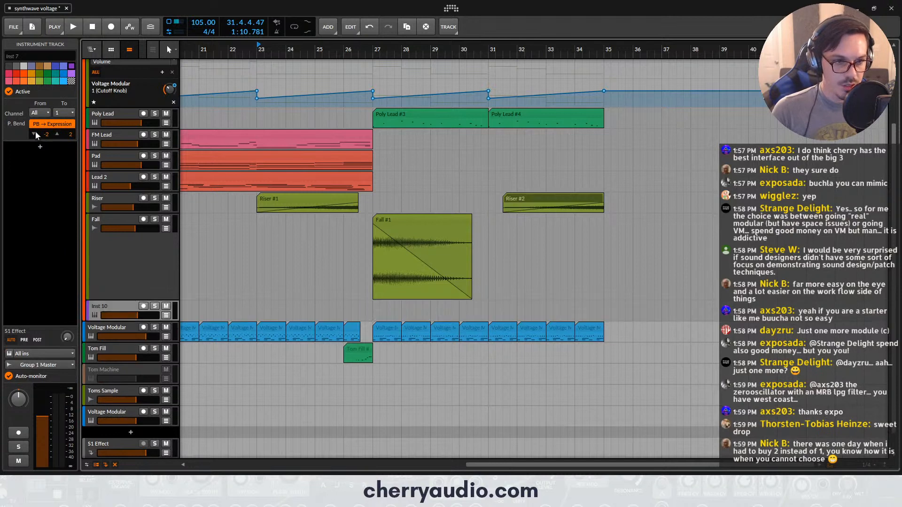
click(38, 147)
text(volt)
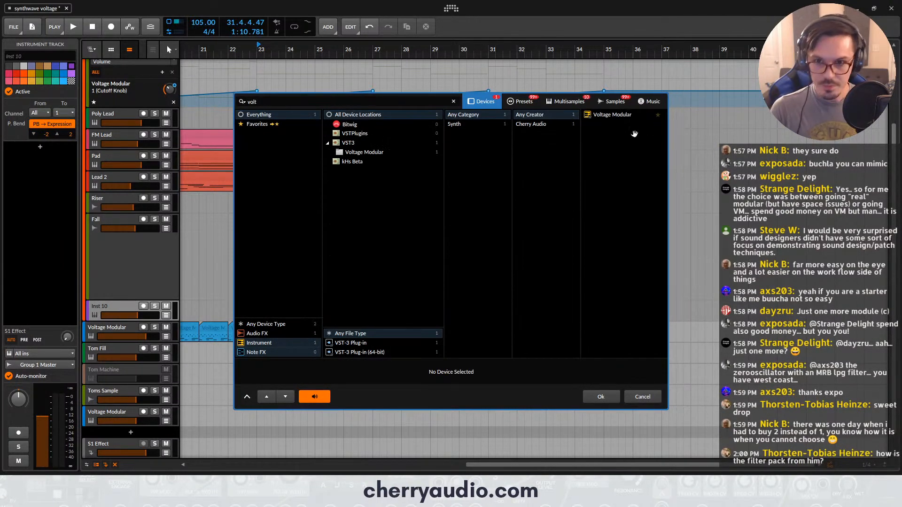
double_click(616, 115)
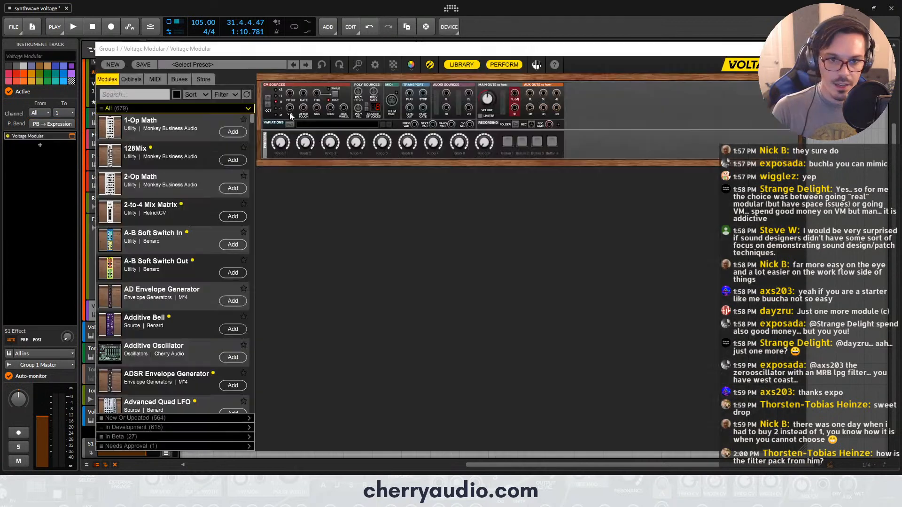
Add a Transistor 808 Cymbal module to the empty patch and connect the CV trigger source to its trigger input
click(156, 95)
text(808)
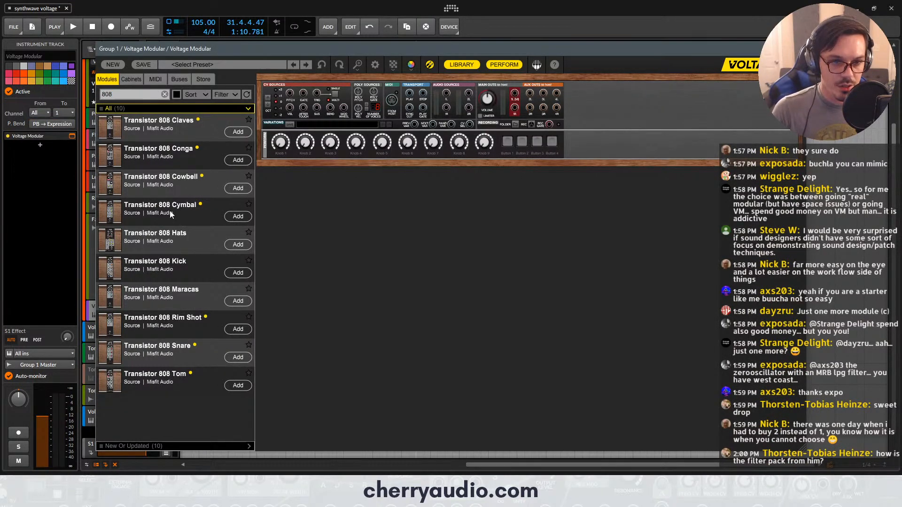
drag(170, 210, 291, 184)
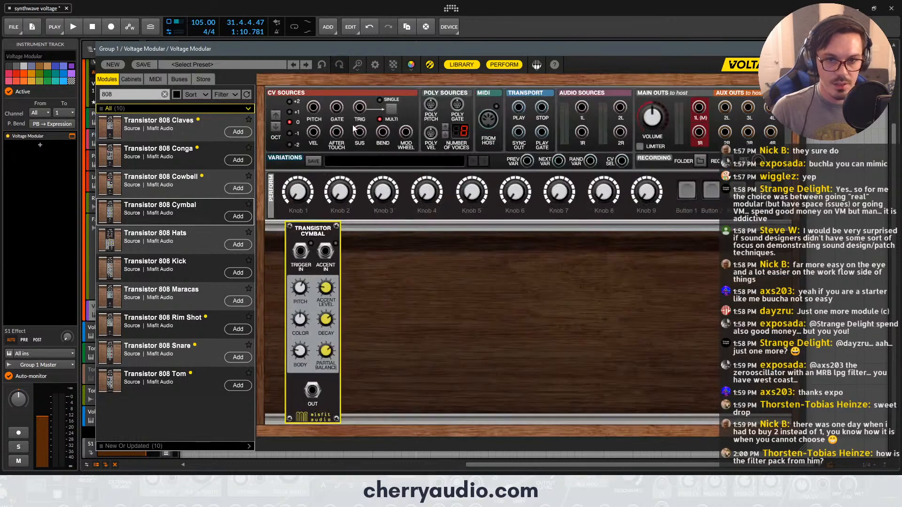
drag(359, 108, 301, 250)
scroll(448, 281, down, 2)
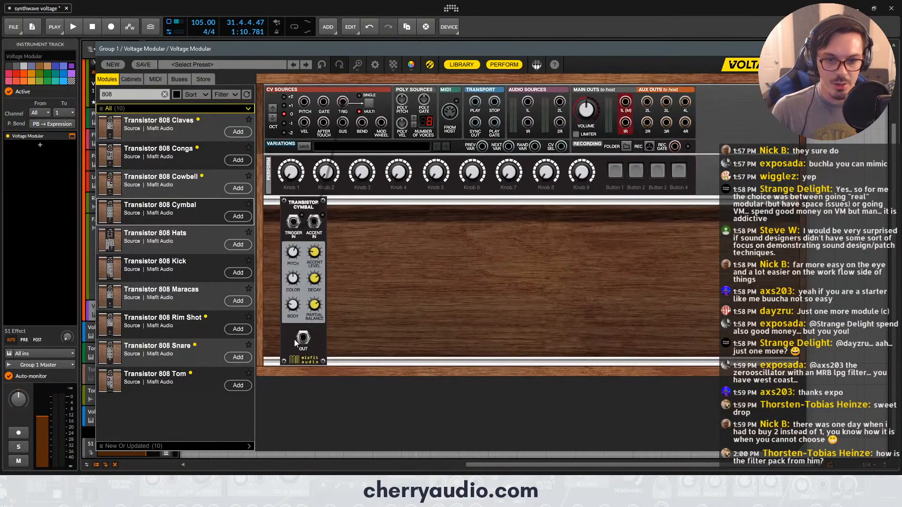
Find the PSP Space reverb module and add it beside the cymbal module
double_click(149, 94)
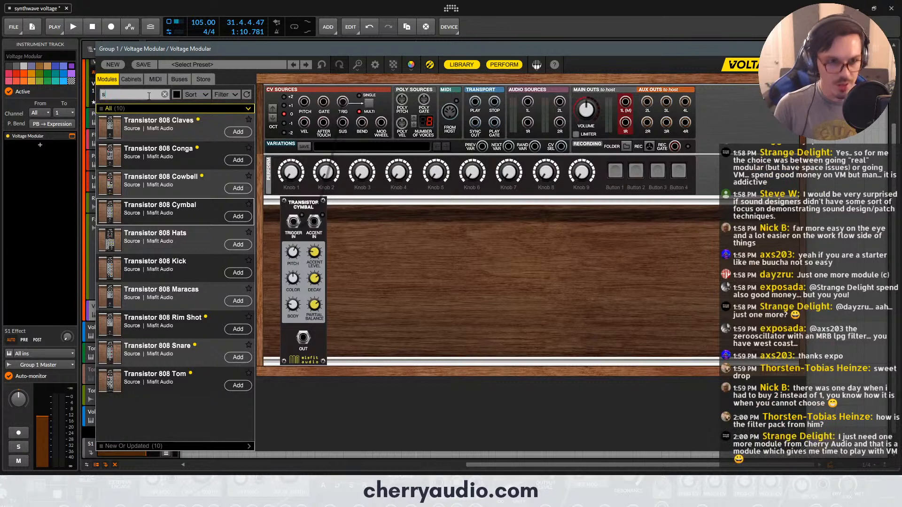
text(pace)
drag(110, 126, 269, 155)
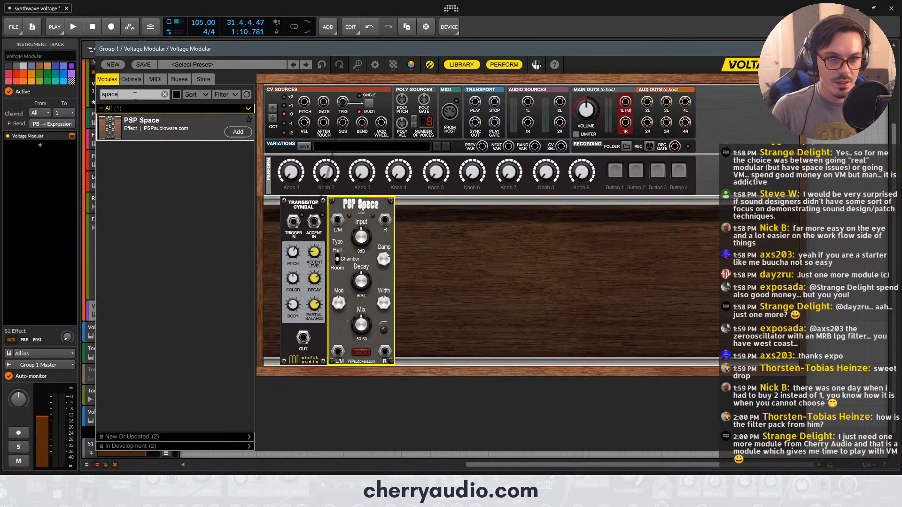
Insert two Cherry Audio Delay modules before PSP Space, feed both from the cymbal output, and patch them into the reverb's left and right inputs
text(delay)
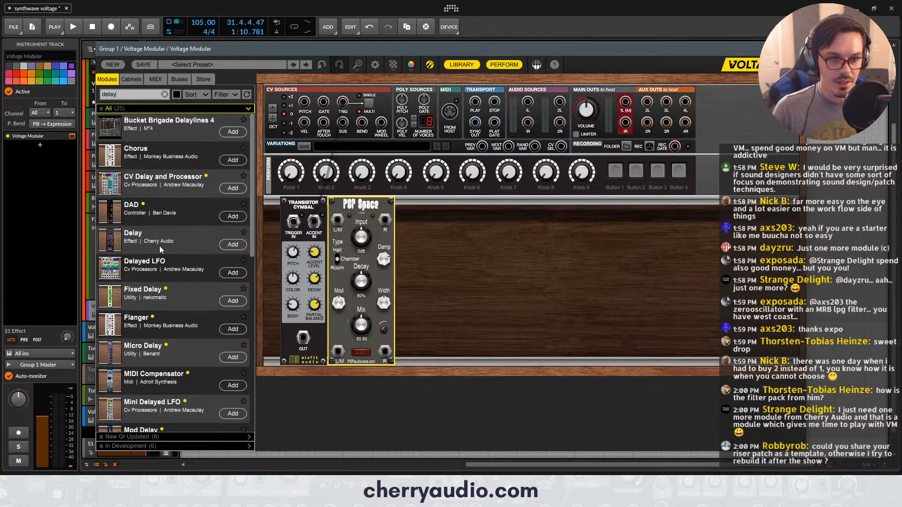
drag(159, 246, 303, 337)
drag(355, 215, 303, 337)
drag(362, 342, 426, 258)
drag(448, 219, 447, 220)
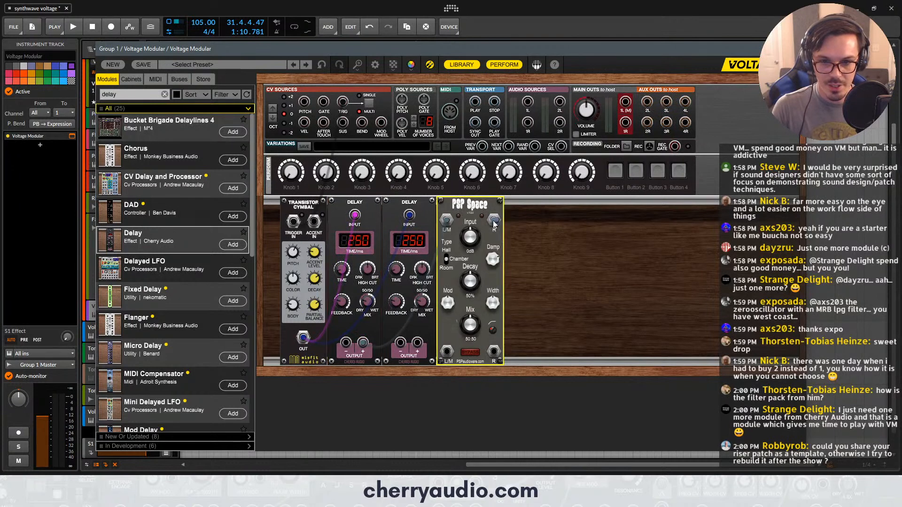
Patch PSP Space's two outputs to the main outs, then set its decay to 94% and its mix to 64:36
drag(447, 353, 494, 351)
drag(476, 279, 470, 249)
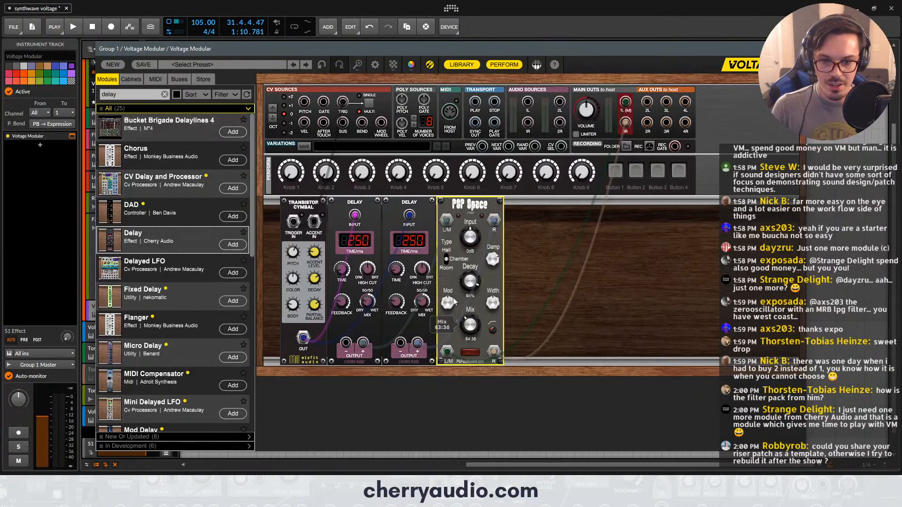
Set the first Delay module's time to 733 ms and the second's to 954 ms, adjusting their tone and feedback
drag(397, 270, 400, 243)
drag(348, 278, 368, 275)
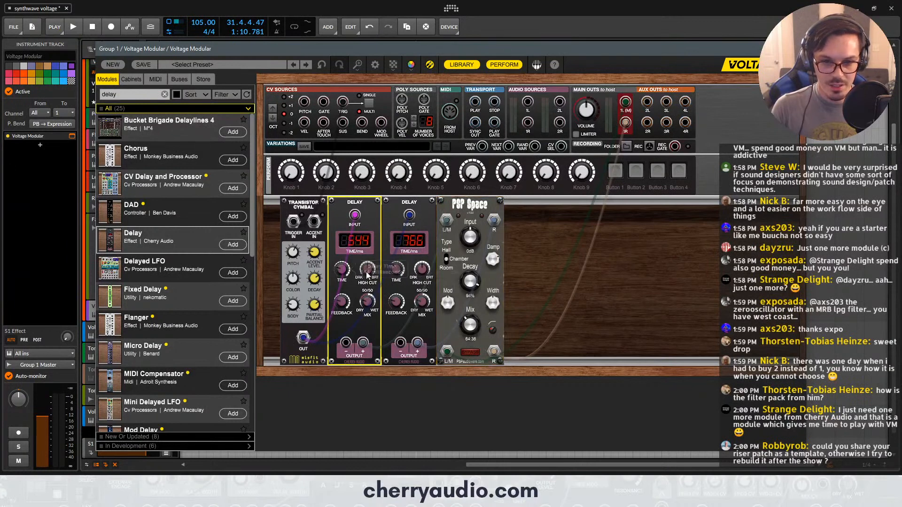
click(422, 283)
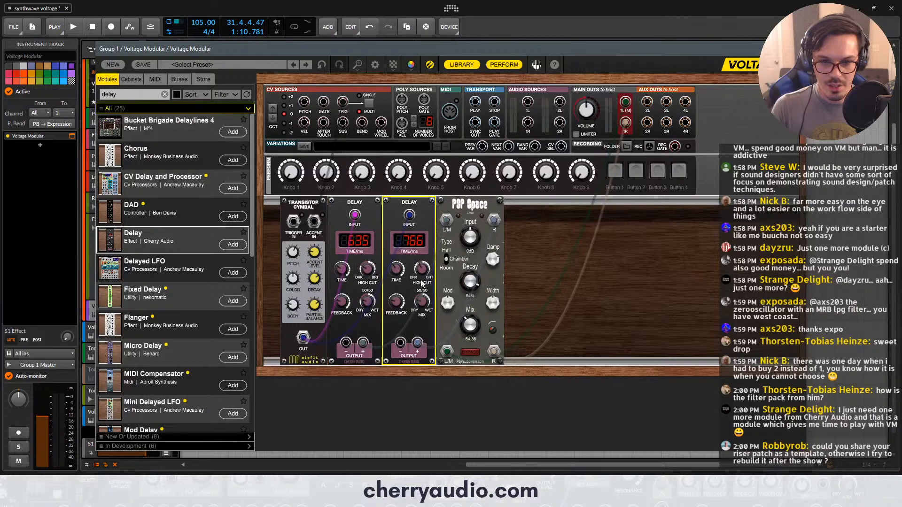
drag(343, 272, 346, 265)
click(394, 301)
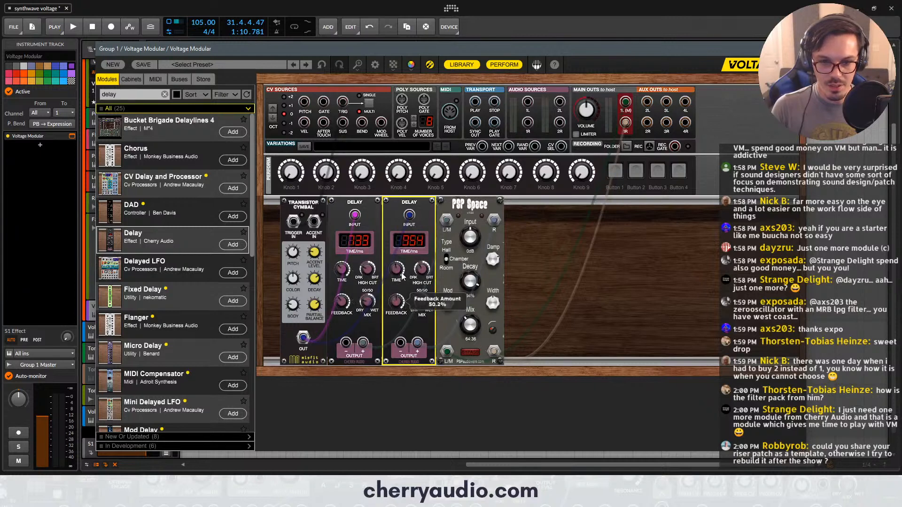
Patch the CV trigger source into the cymbal's trigger input and raise PSP Space's input level to 9.4 dB
click(316, 281)
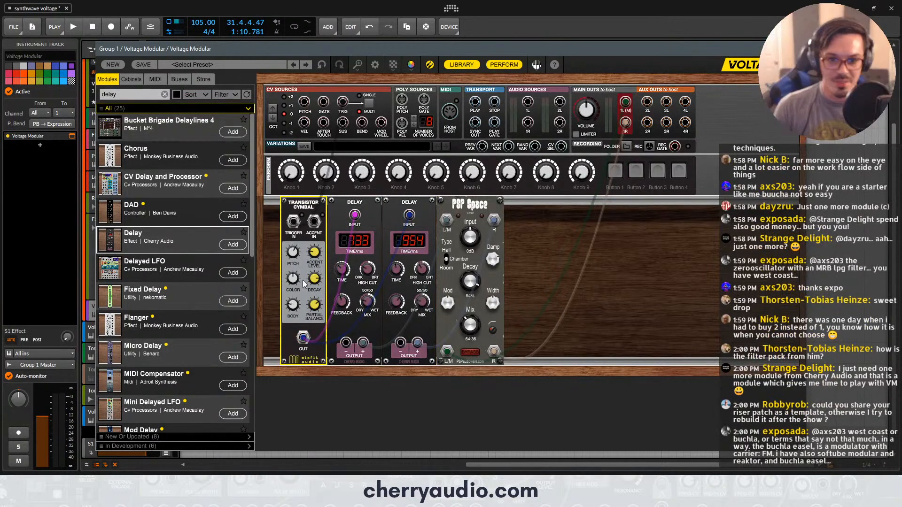
drag(343, 102, 300, 219)
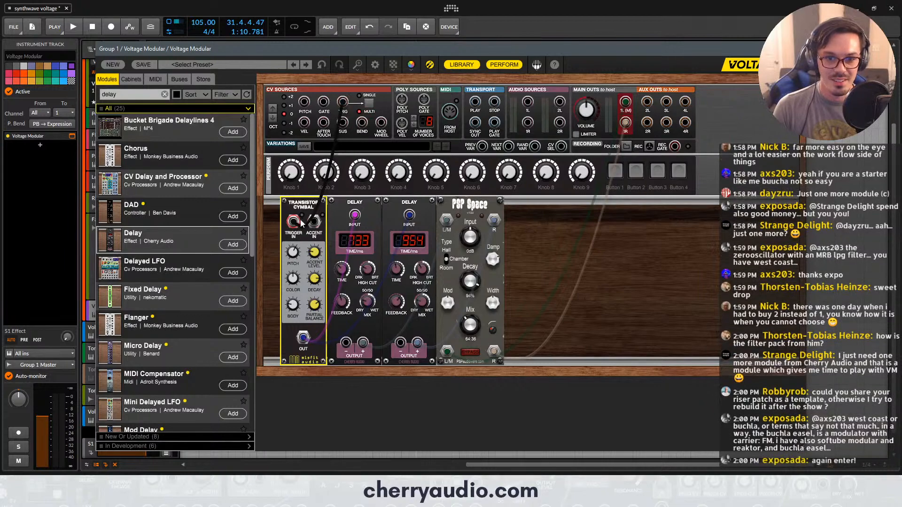
click(800, 49)
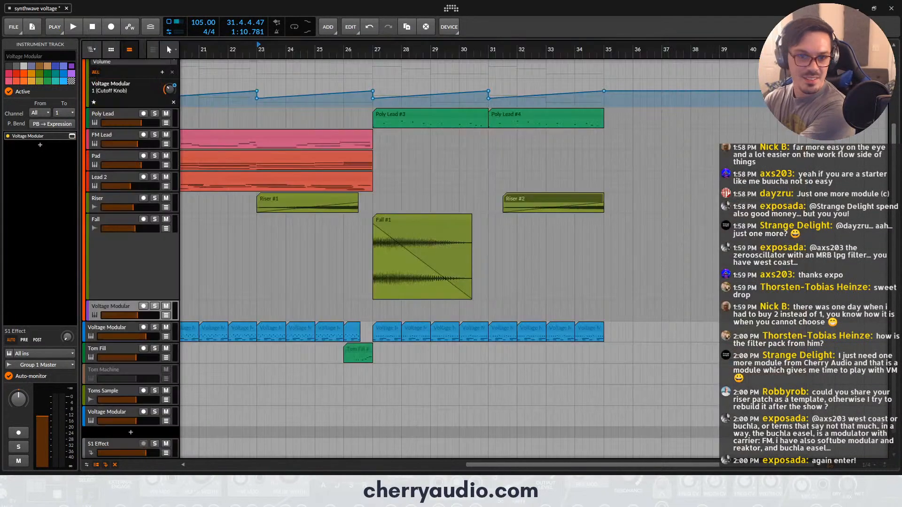
click(71, 137)
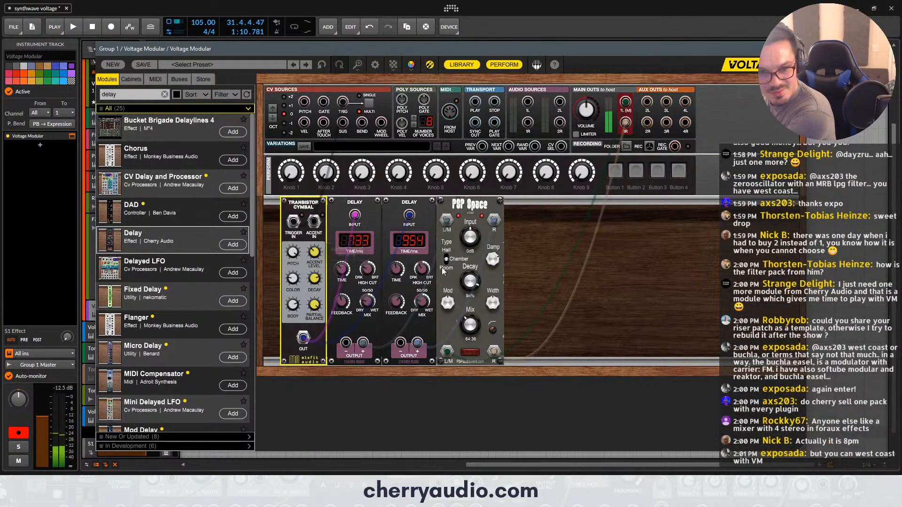
drag(471, 239, 467, 189)
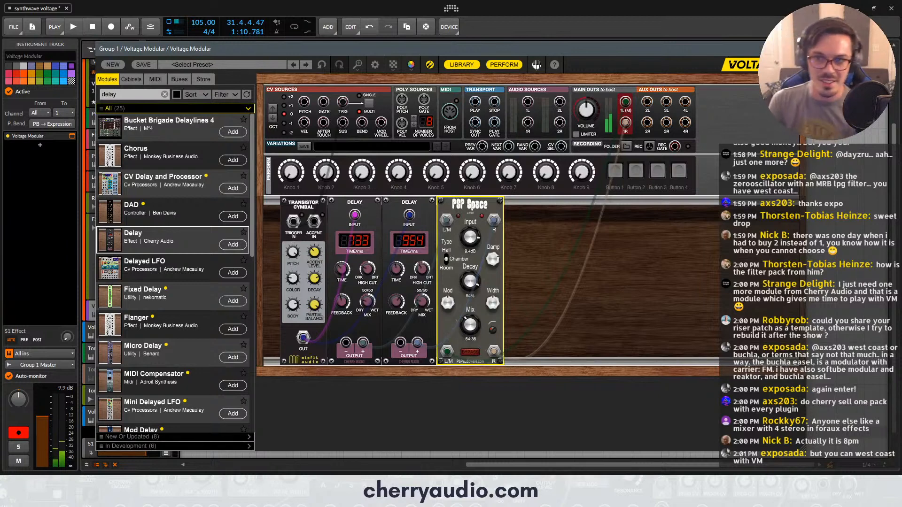
click(801, 49)
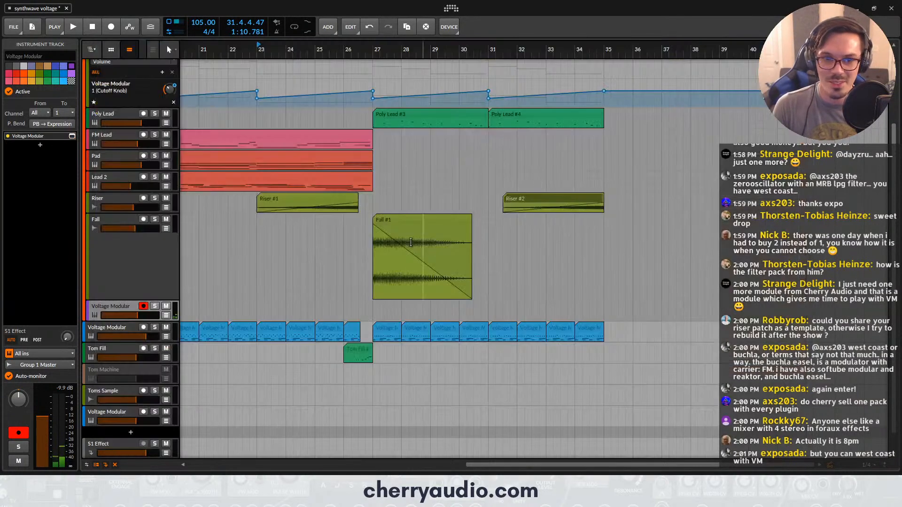
Create a one-bar clip at bar 27 on the cymbal track and fill it with a single full-length C#2 note
double_click(381, 303)
double_click(381, 306)
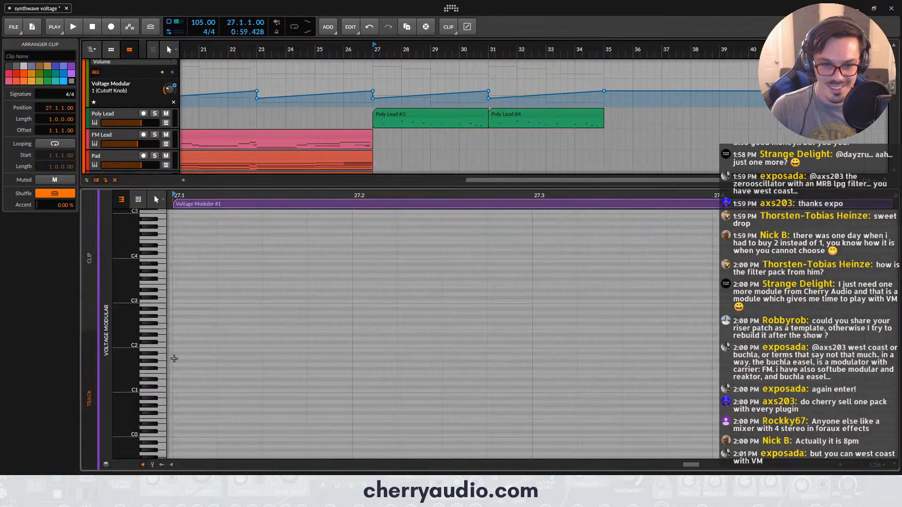
drag(180, 342, 719, 342)
drag(889, 344, 891, 344)
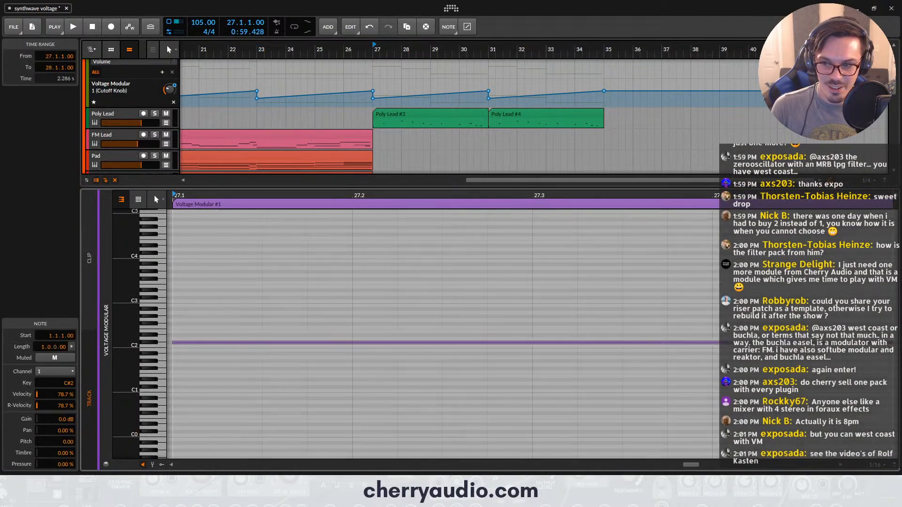
scroll(651, 278, down, 5)
click(144, 472)
scroll(468, 244, down, 1)
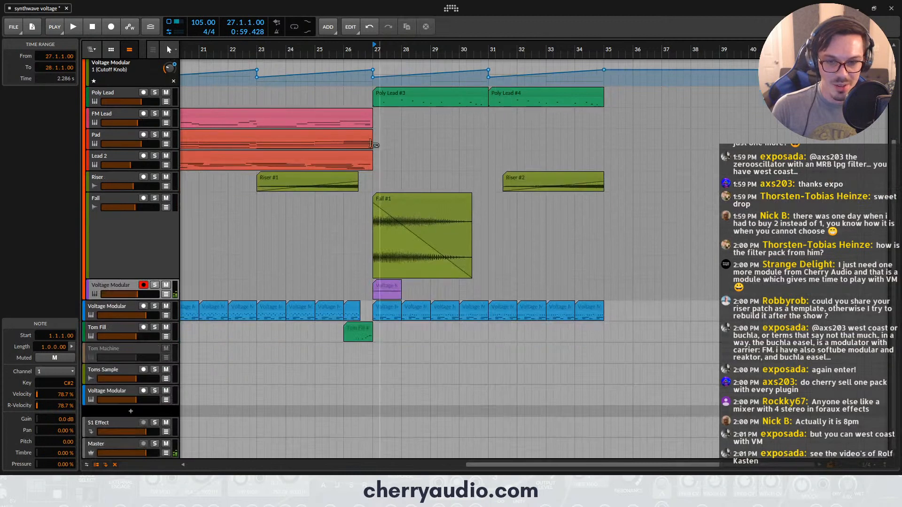
Audition the cymbal track from bar 25 and lower its volume to about -17.2 dB
click(136, 284)
click(314, 50)
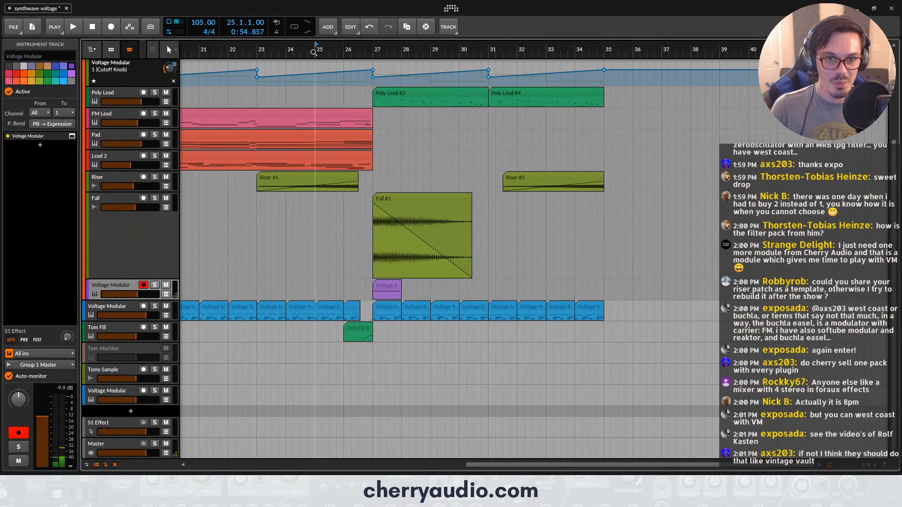
drag(129, 295, 125, 294)
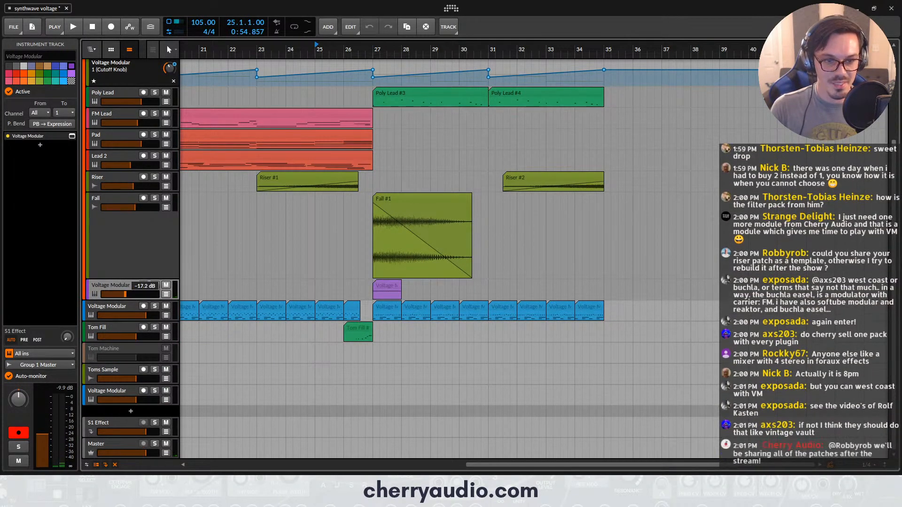
Deactivate the Toms Sample track and the Voltage Modular track below it, and save the project
drag(321, 257, 442, 259)
click(130, 371)
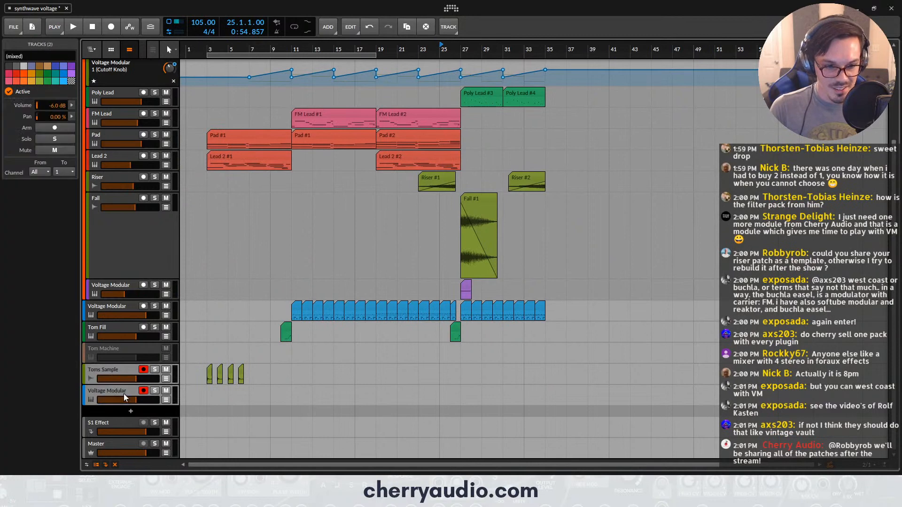
shift+click(125, 400)
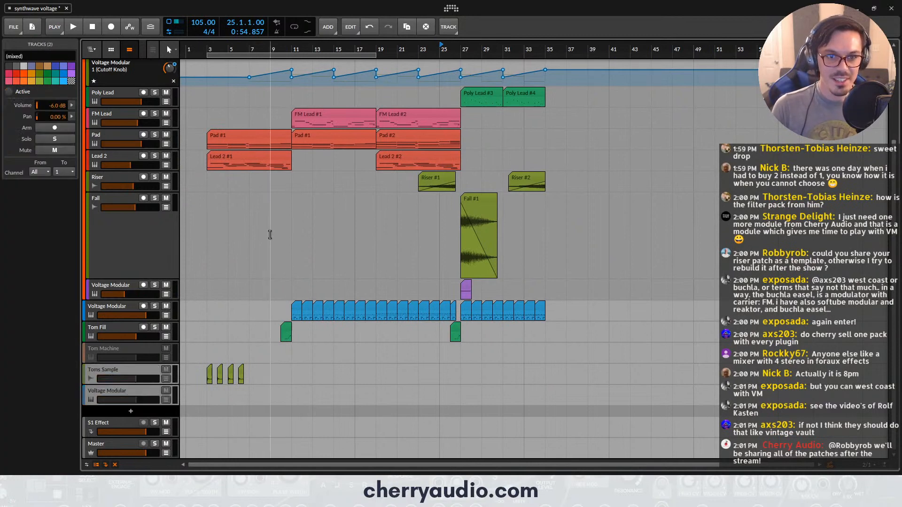
ctrl+scroll(328, 244, up, 3)
scroll(396, 239, up, 5)
ctrl+scroll(391, 214, down, 3)
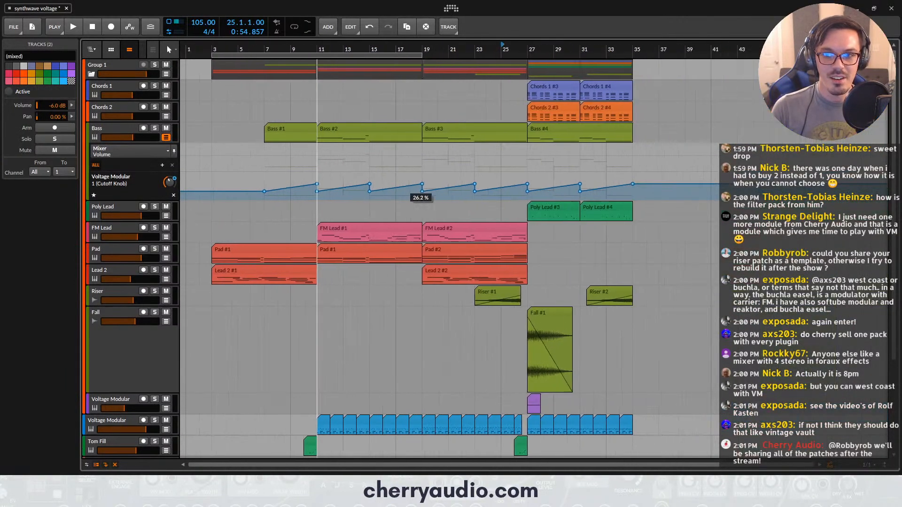
scroll(445, 136, down, 1)
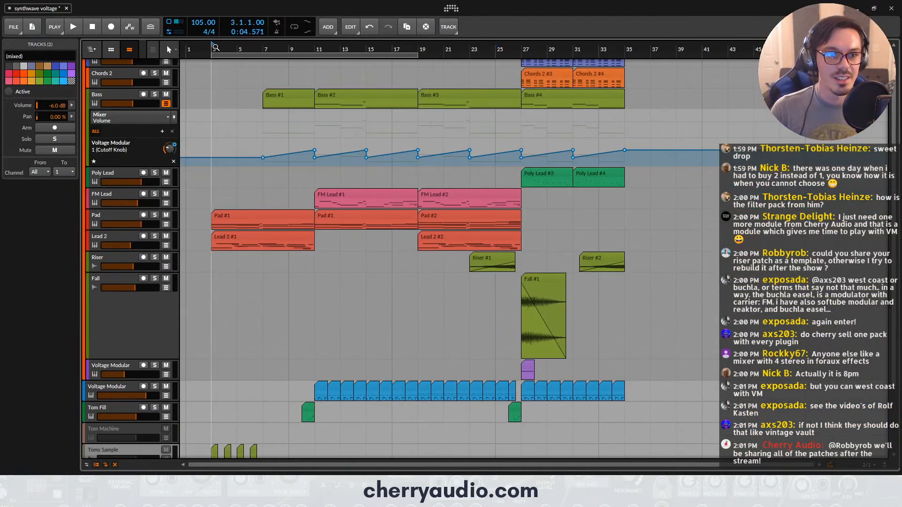
key(ctrl+s)
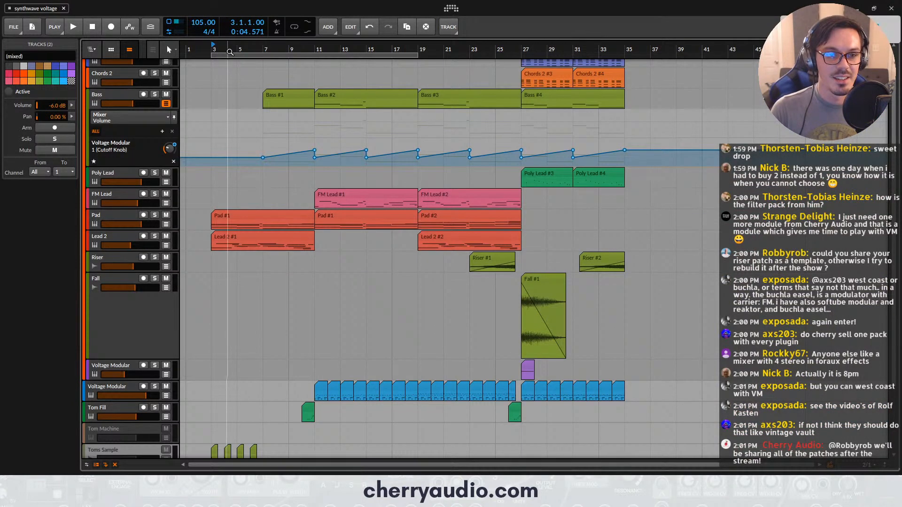
Rename the cymbal's instrument track as Cymbal Hit
click(120, 369)
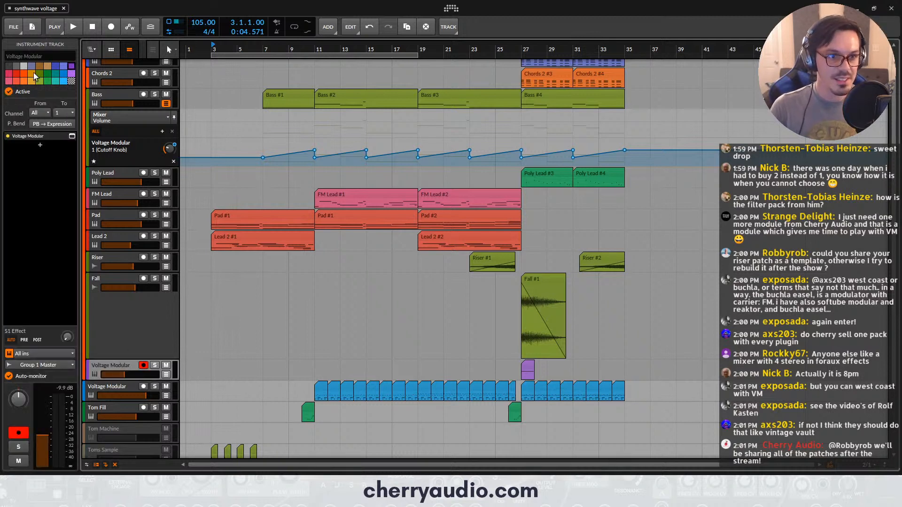
click(49, 59)
text(Cymbal H)
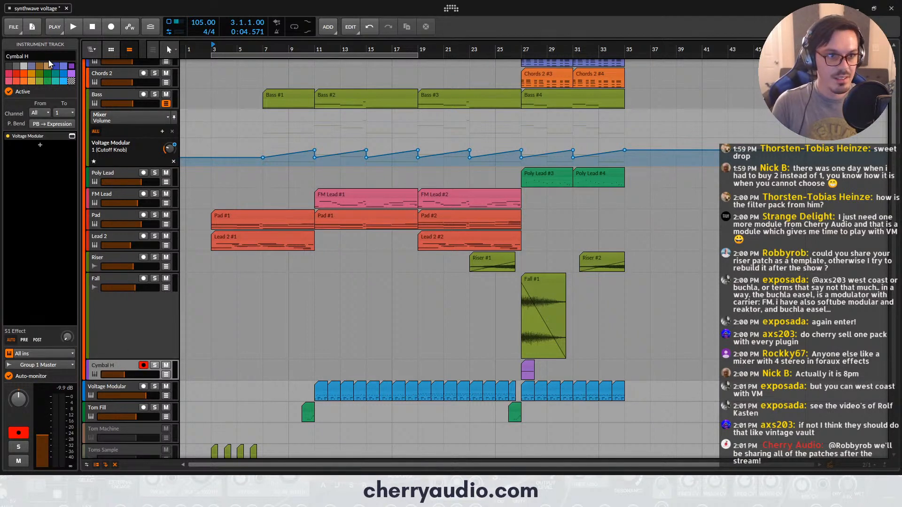
text(it)
Copy the Fall #1 clip to bar 11 and the Riser #1 clip to bar 7
click(543, 279)
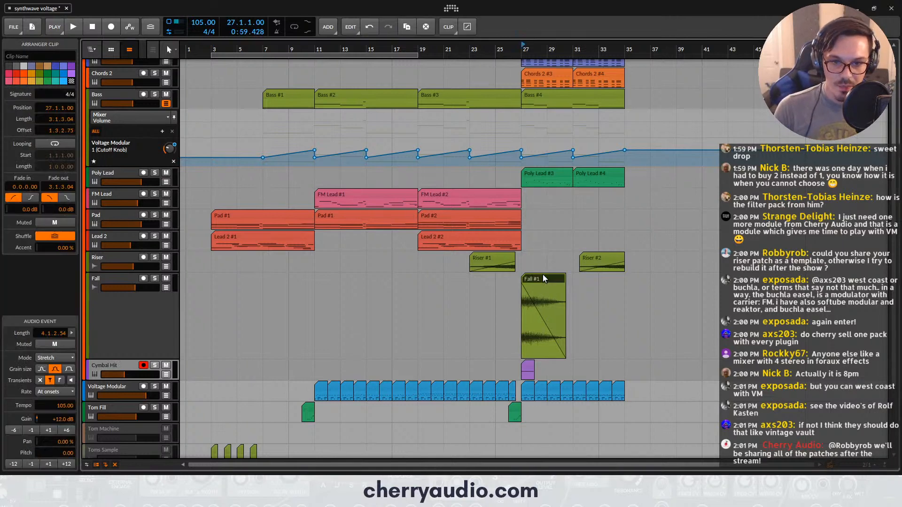
drag(540, 279, 365, 270)
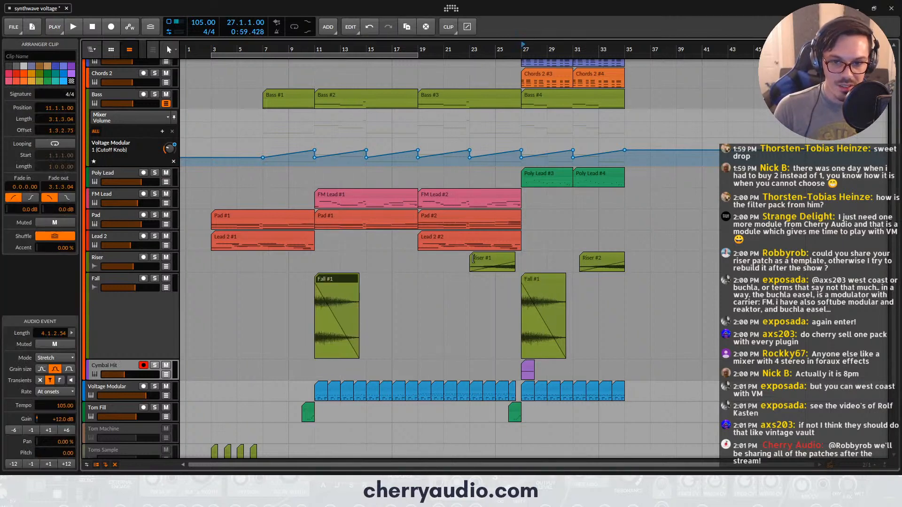
drag(474, 259, 267, 259)
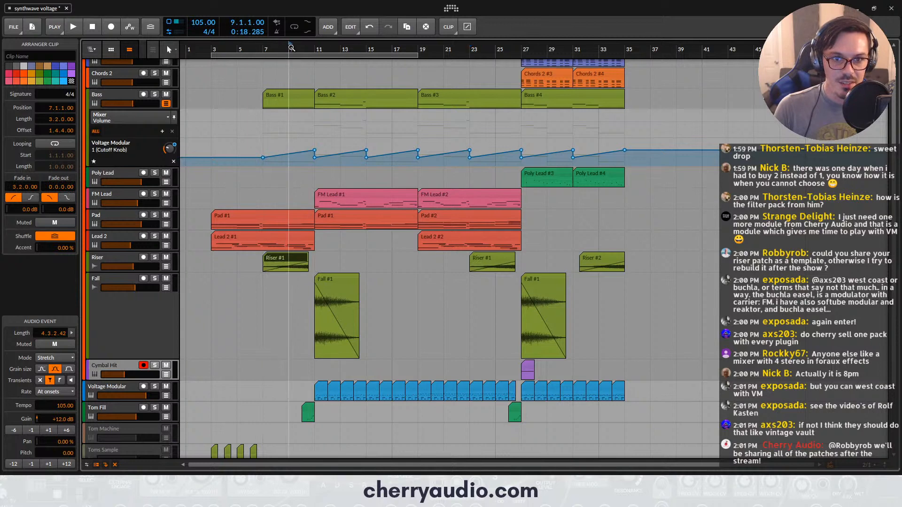
Play the arrangement from bar 9 to audition the riser and fall around bar 11
scroll(323, 207, down, 2)
key(space)
scroll(312, 225, up, 5)
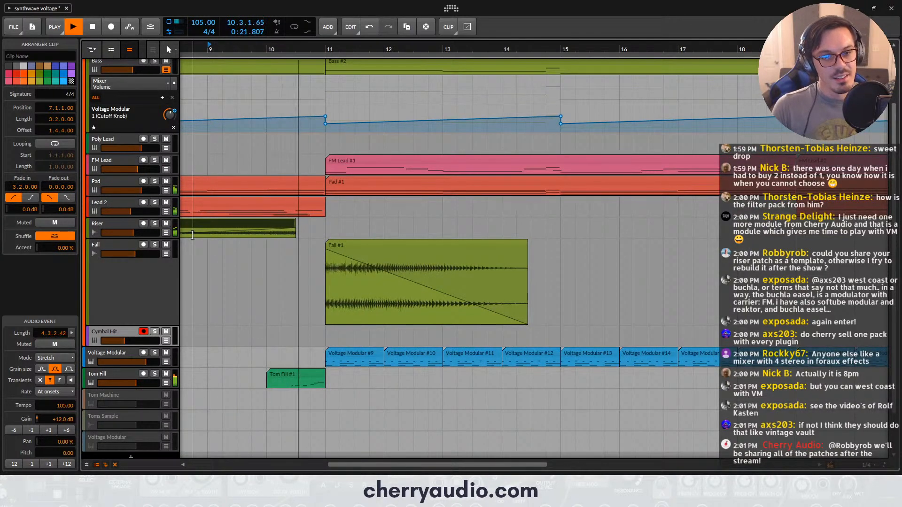
scroll(310, 282, down, 5)
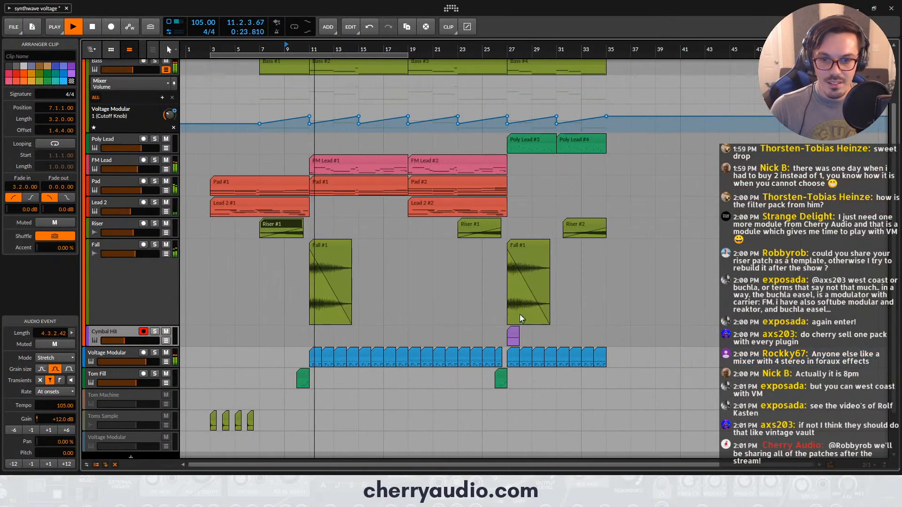
Copy the cymbal clip to bars 11 and 19, and place a copy of Riser #2 ending at bar 19
drag(513, 331, 315, 334)
drag(284, 227, 424, 227)
scroll(399, 229, up, 5)
drag(731, 333, 470, 337)
scroll(484, 324, down, 4)
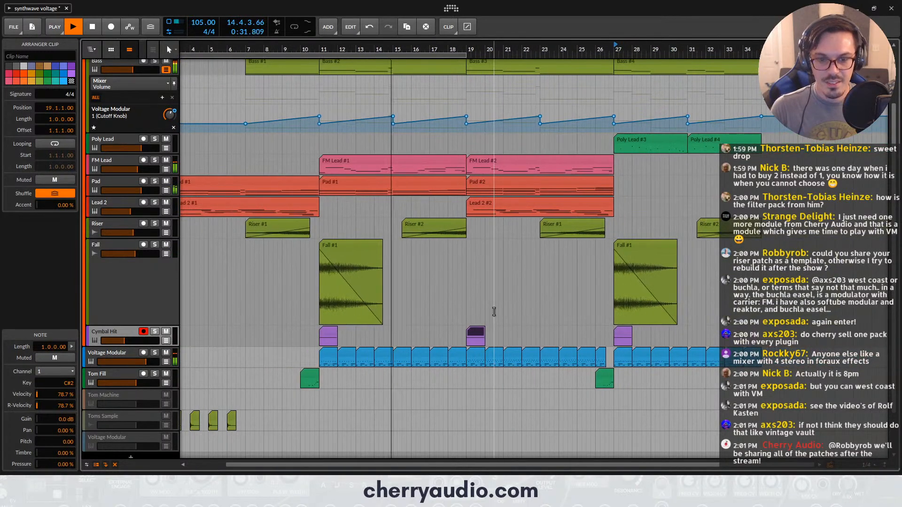
Lower the Riser and Fall track volumes slightly and raise the Cymbal Hit track's volume during playback
drag(135, 254, 125, 233)
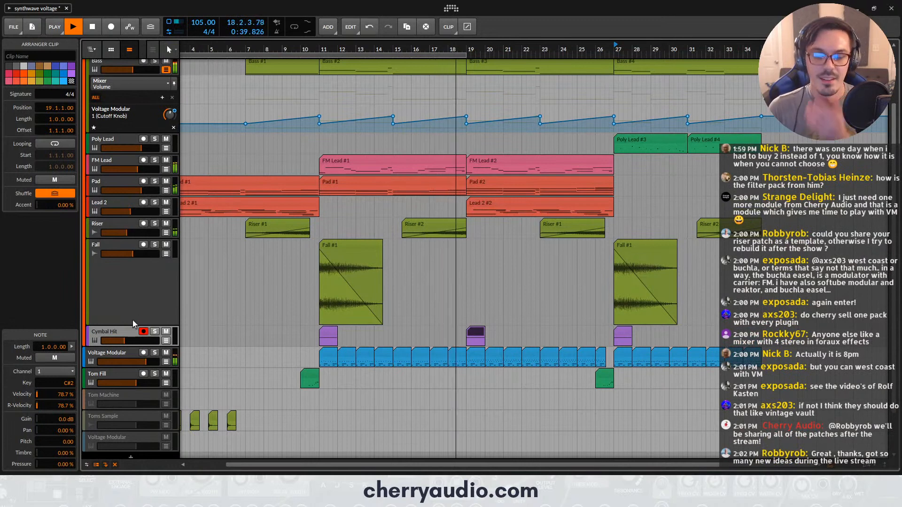
scroll(207, 292, up, 3)
scroll(208, 291, down, 3)
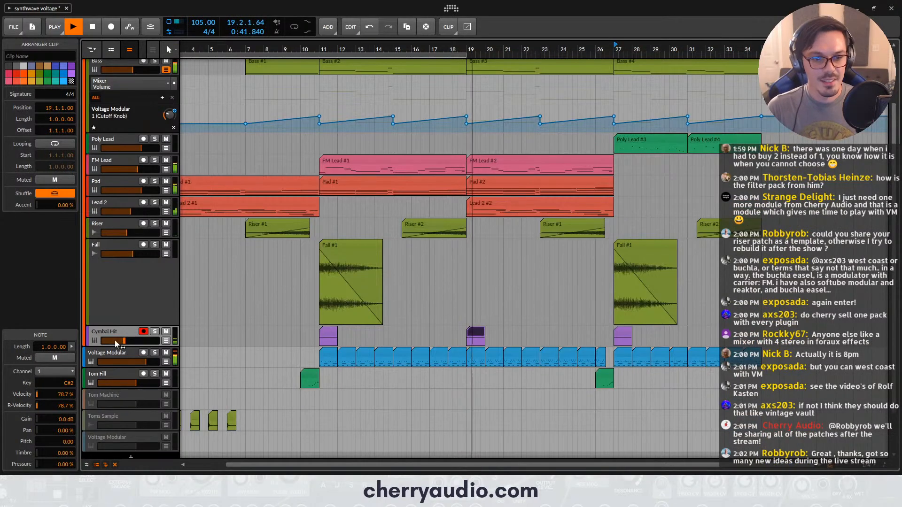
drag(116, 345, 138, 340)
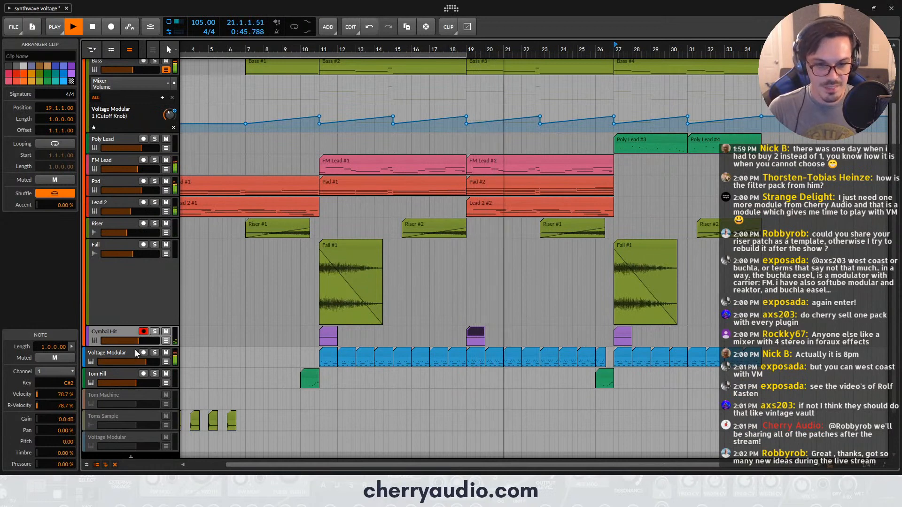
Show the mixer, expand the blue Voltage Modular drum track's separate outputs, and lower the Output 4 channel's volume
click(124, 352)
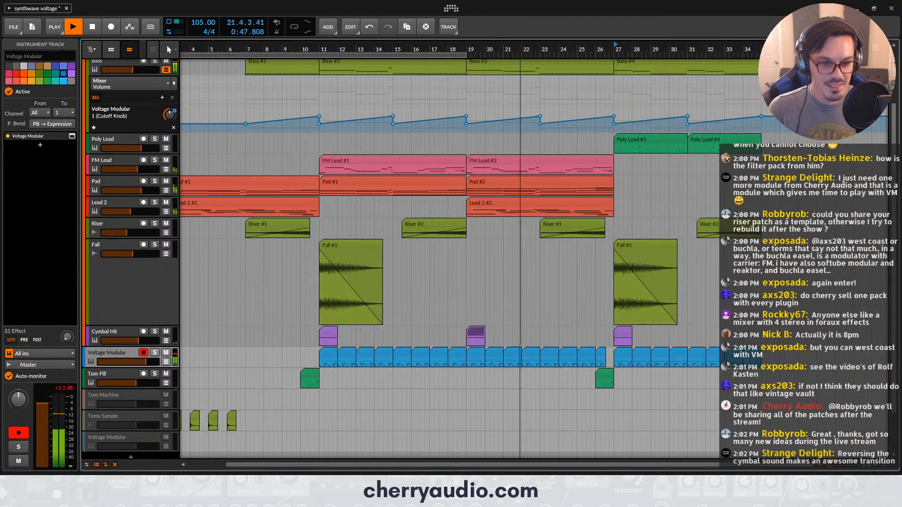
key(m)
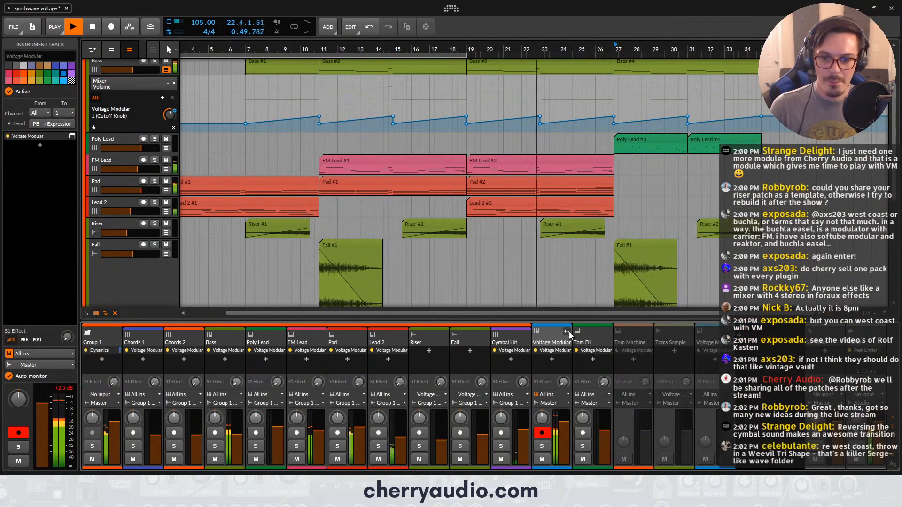
click(568, 332)
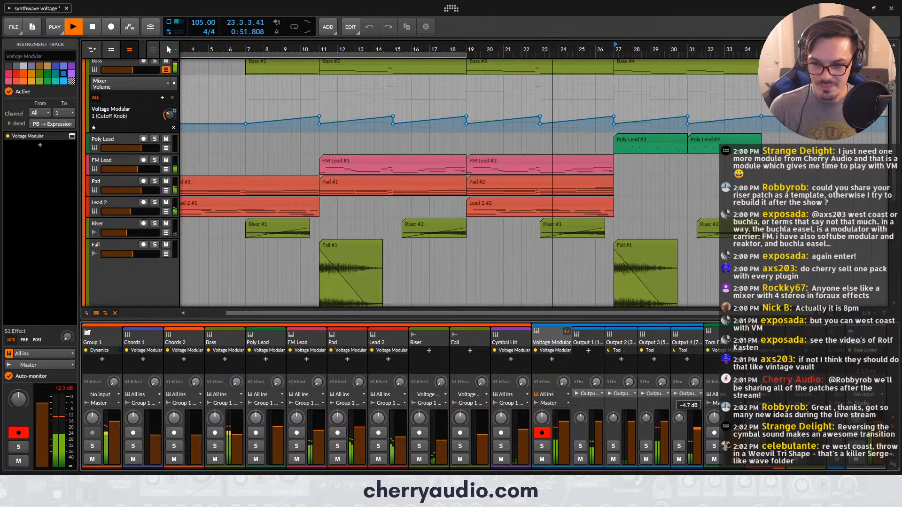
drag(700, 430, 700, 434)
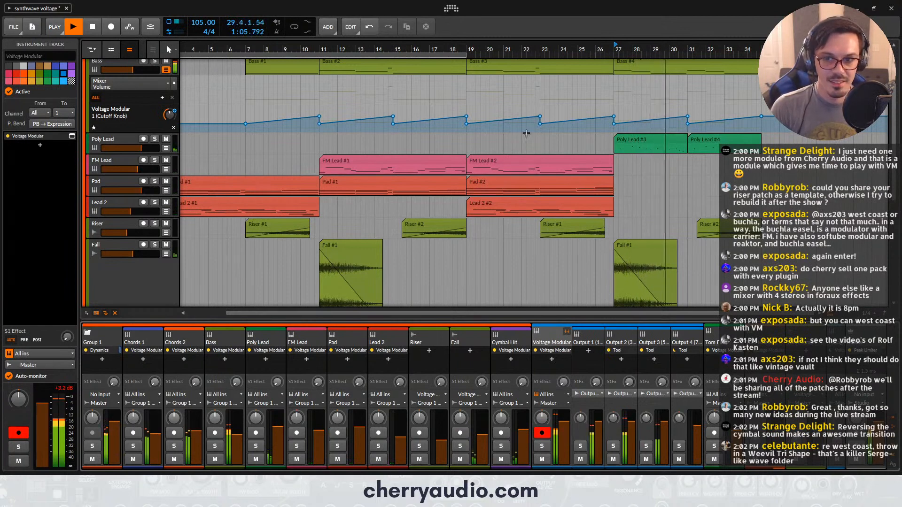
Duplicate the section spanning bars 27 to 34, including the blue Voltage Modular drum clips, so the copy starts at bar 35
scroll(526, 133, up, 3)
scroll(485, 93, down, 3)
drag(503, 61, 425, 202)
key(ctrl+d)
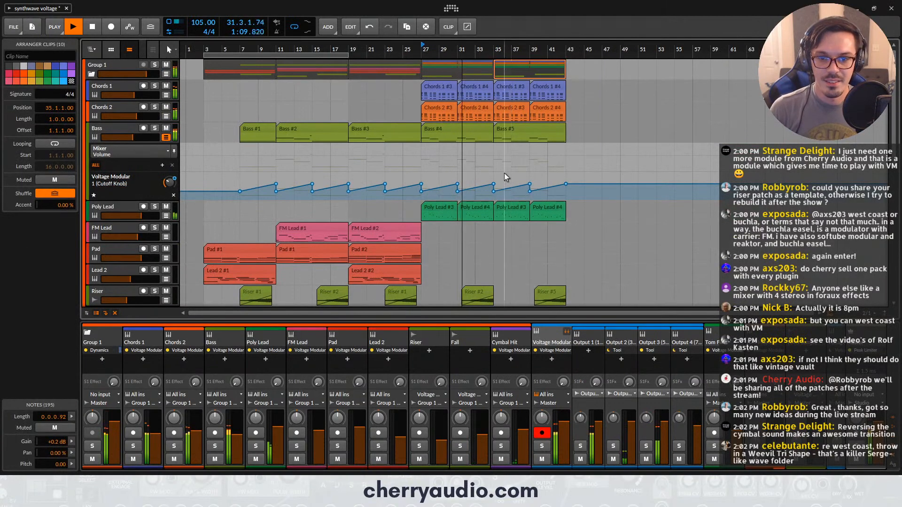
scroll(504, 171, down, 5)
drag(512, 246, 425, 257)
key(ctrl+d)
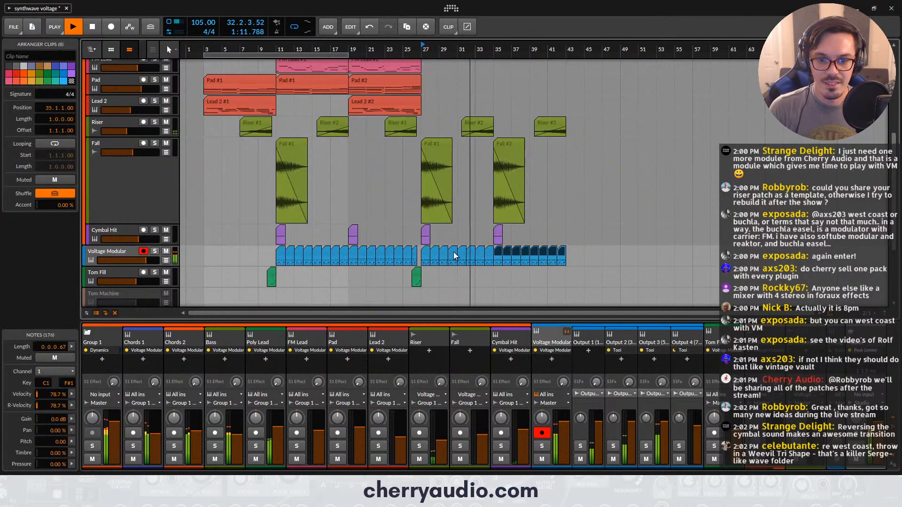
Group the Chords 1 and Chords 2 tracks, solo the new group to hear it, and stop playback
scroll(498, 256, up, 3)
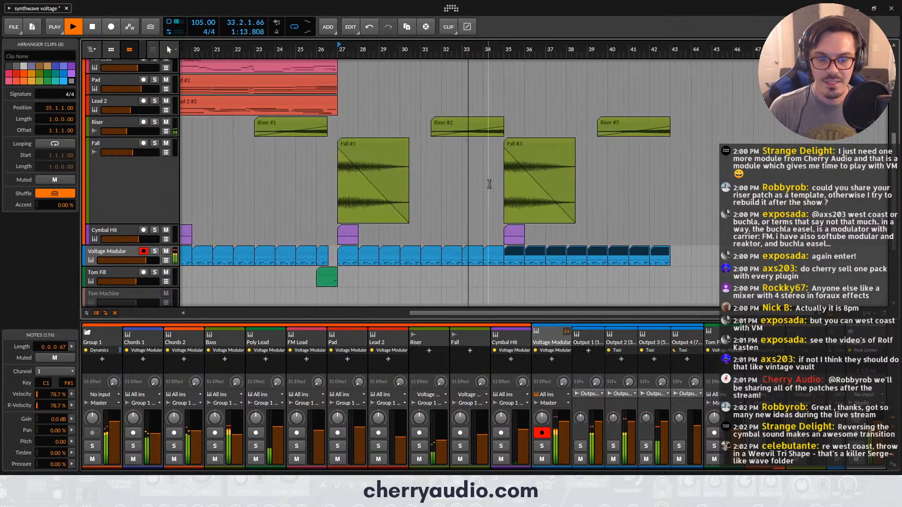
scroll(525, 141, up, 5)
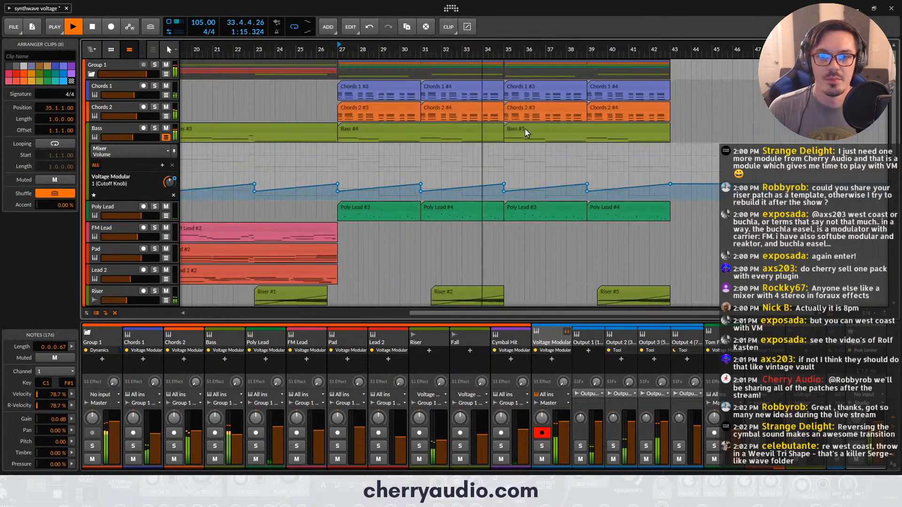
click(111, 97)
shift+click(118, 106)
key(ctrl+g)
key(s)
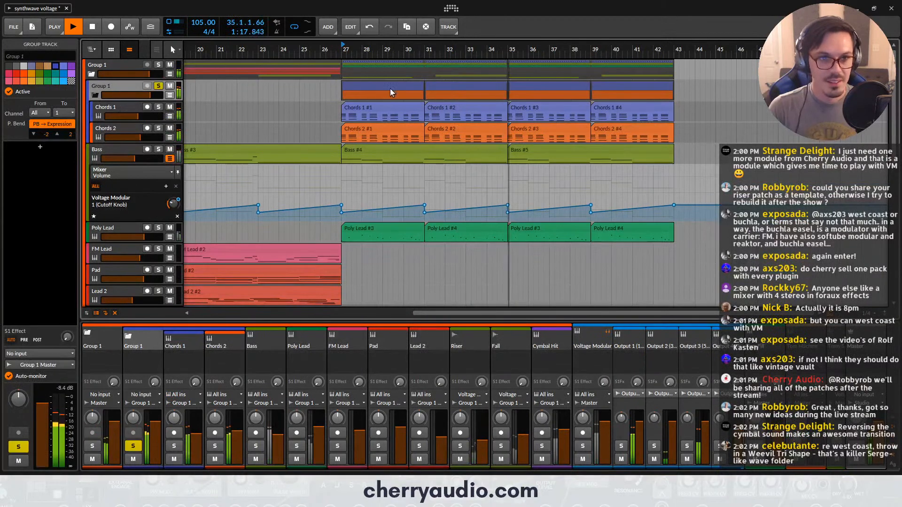
key(space)
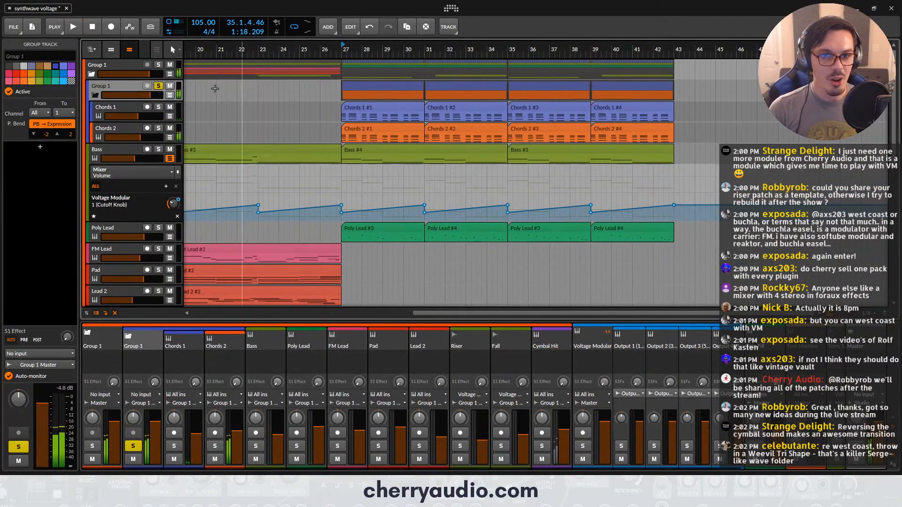
Add the EQ-5 device to the group track that contains Chords 1 and Chords 2
click(109, 109)
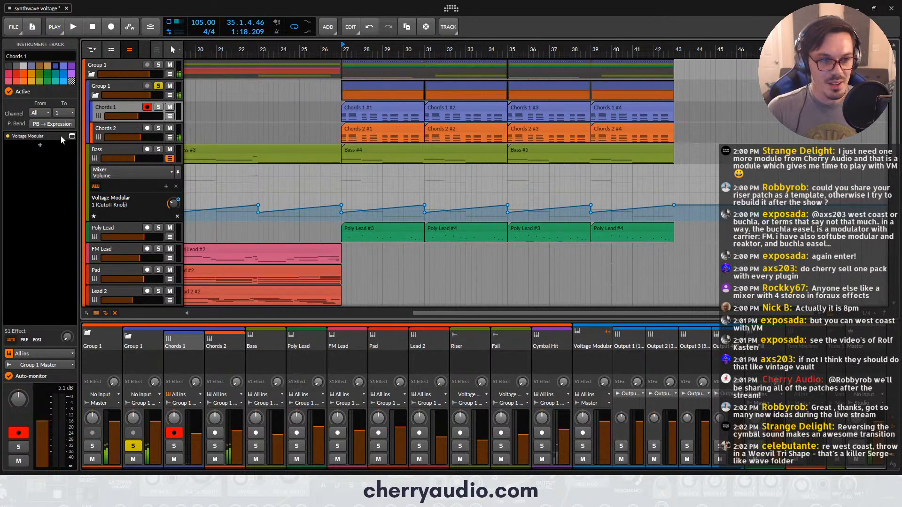
click(116, 85)
click(41, 146)
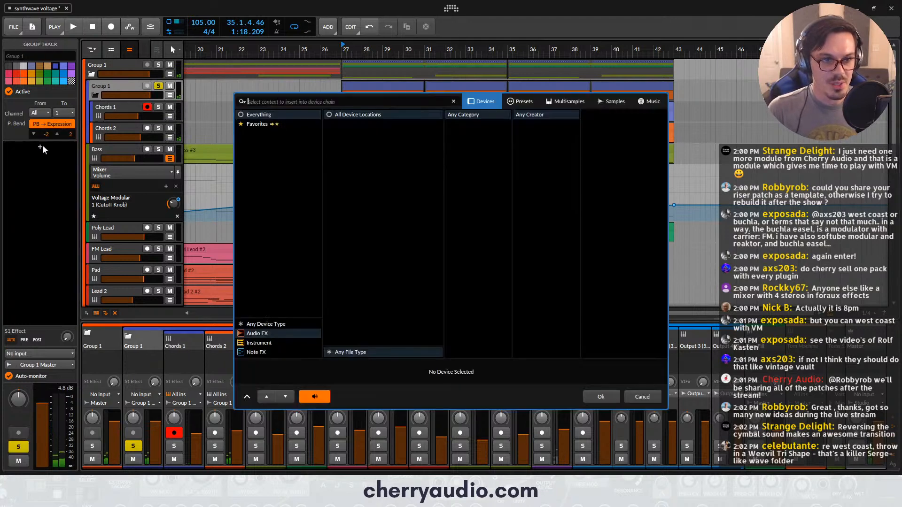
text(eq)
click(604, 136)
double_click(605, 138)
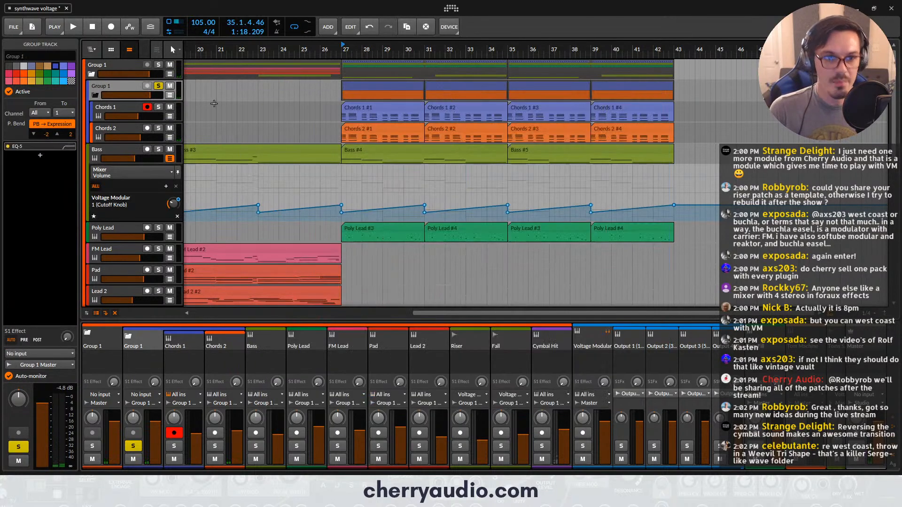
Raise EQ-5's low-cut to about 400 Hz and, during playback, set band 5 to High-shelf at about +5.4 dB and 5.75 kHz
click(148, 481)
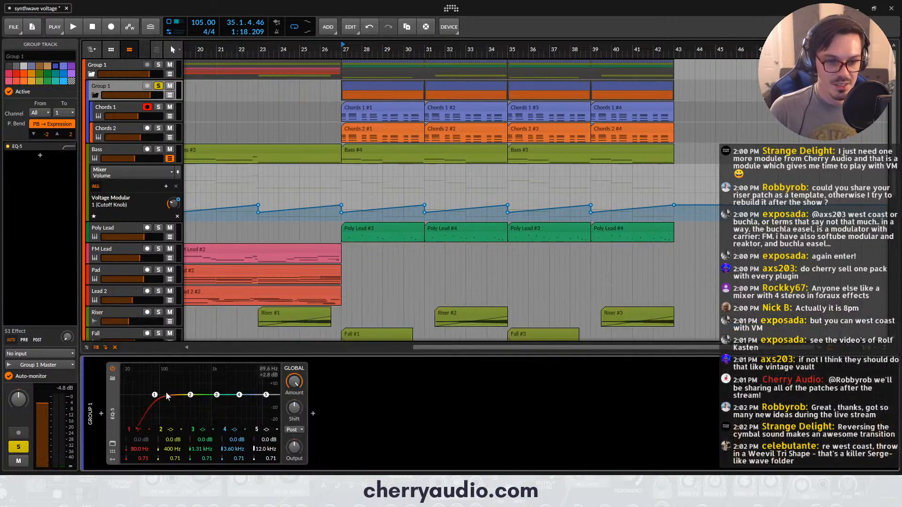
drag(175, 396, 190, 395)
key(space)
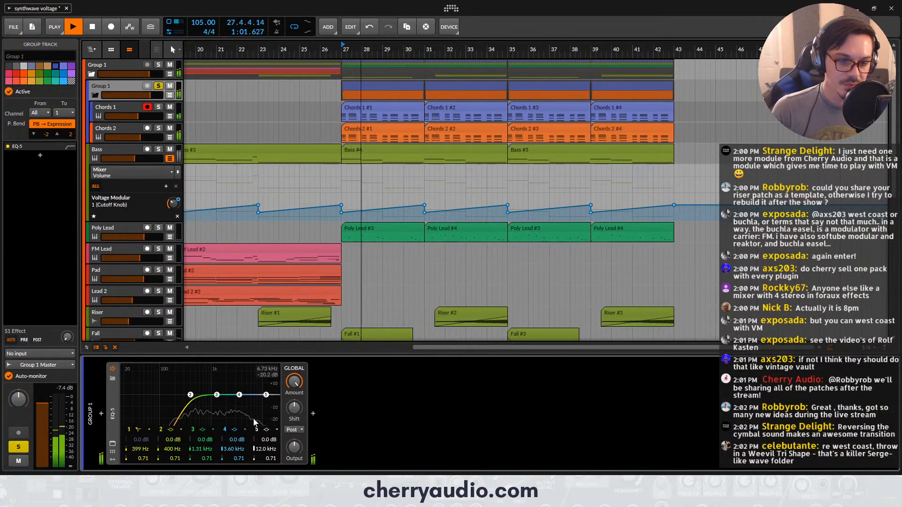
click(266, 430)
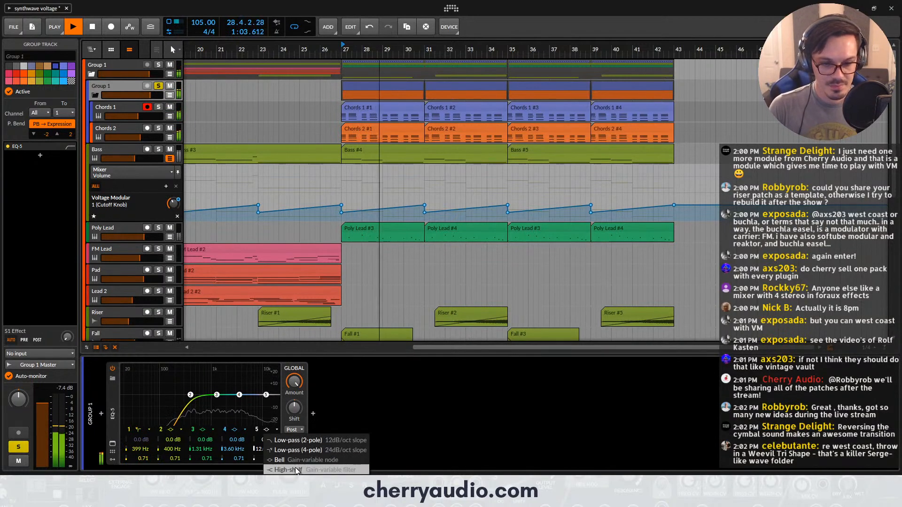
click(296, 470)
drag(265, 395, 249, 391)
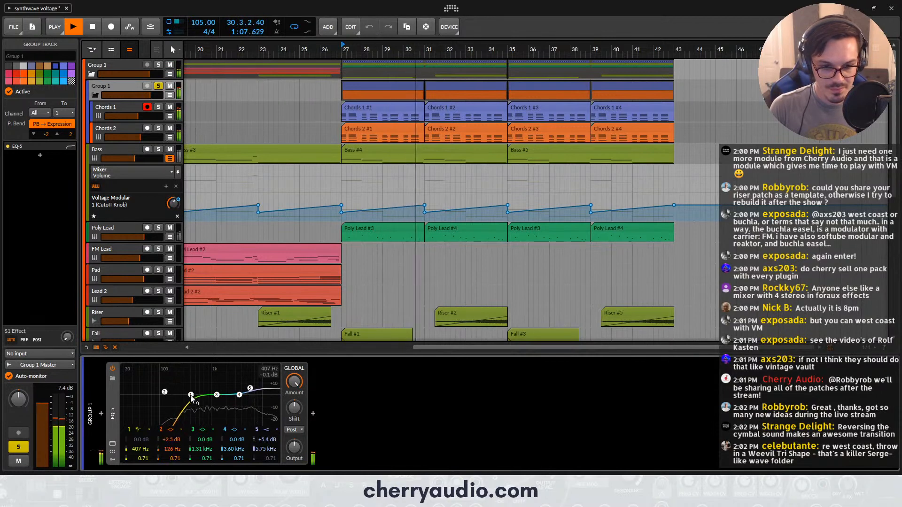
Refine EQ-5 with a 128 Hz low-cut, -3.6 dB at 283 Hz and about +6.1 dB at 5.30 kHz, and unsolo the chords group
drag(190, 394, 166, 398)
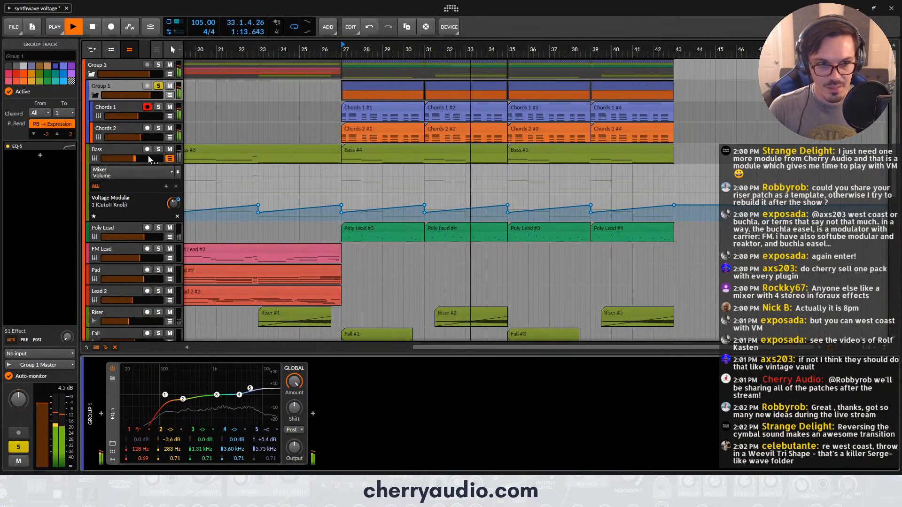
click(158, 86)
drag(250, 388, 251, 392)
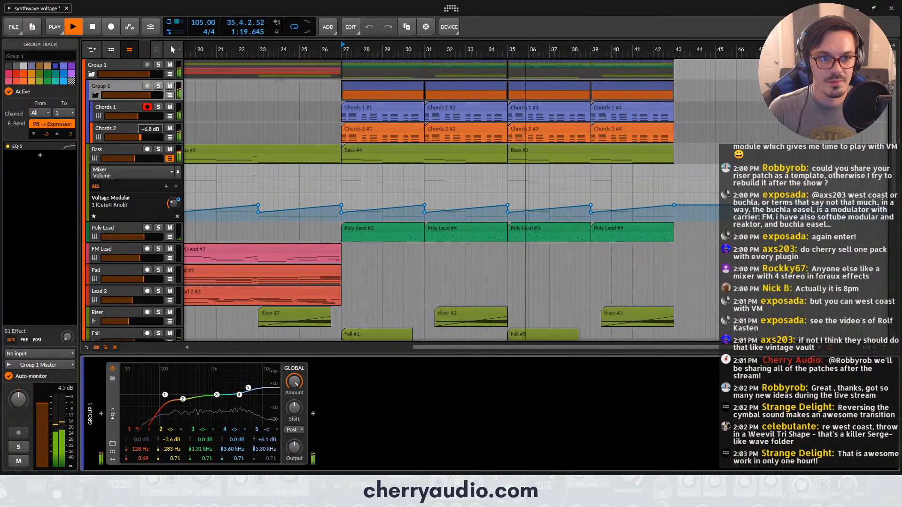
Select the blue Voltage Modular drum track and show the mixer, enlarged to reveal the channels' device slots
scroll(159, 272, down, 5)
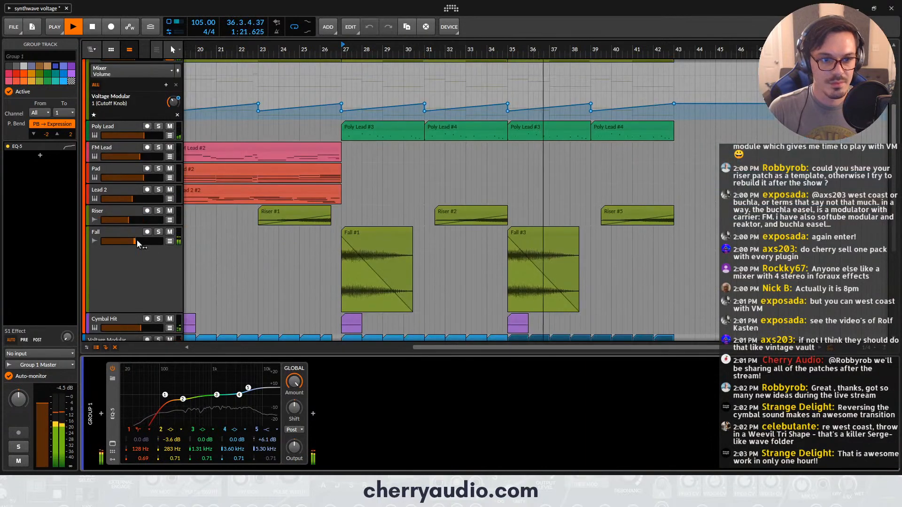
click(127, 279)
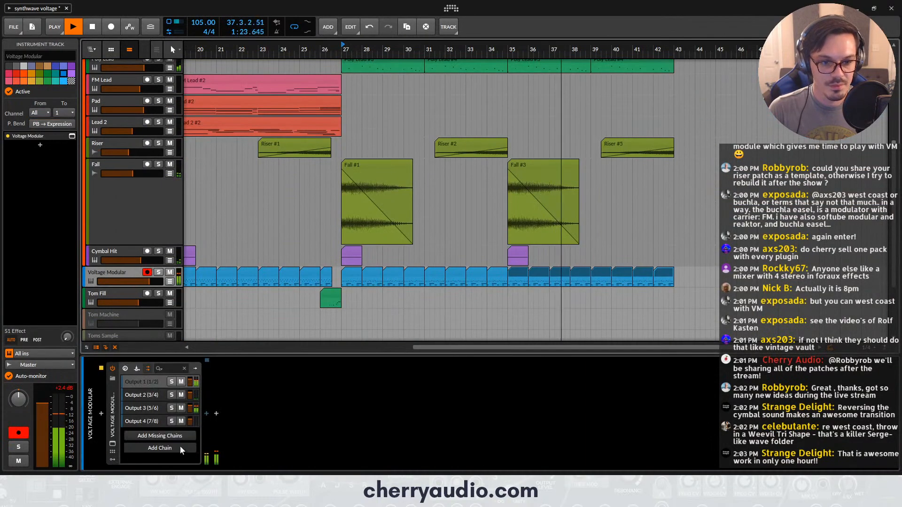
key(space)
key(m)
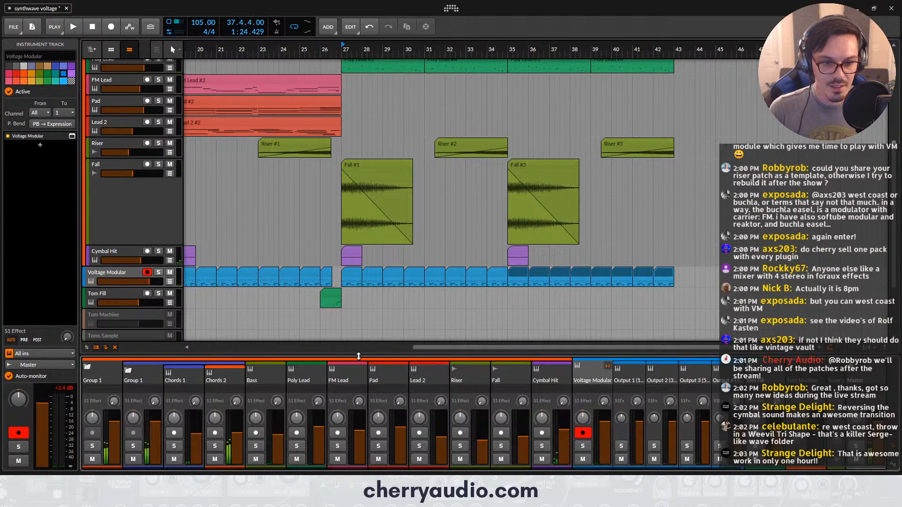
drag(361, 352, 360, 314)
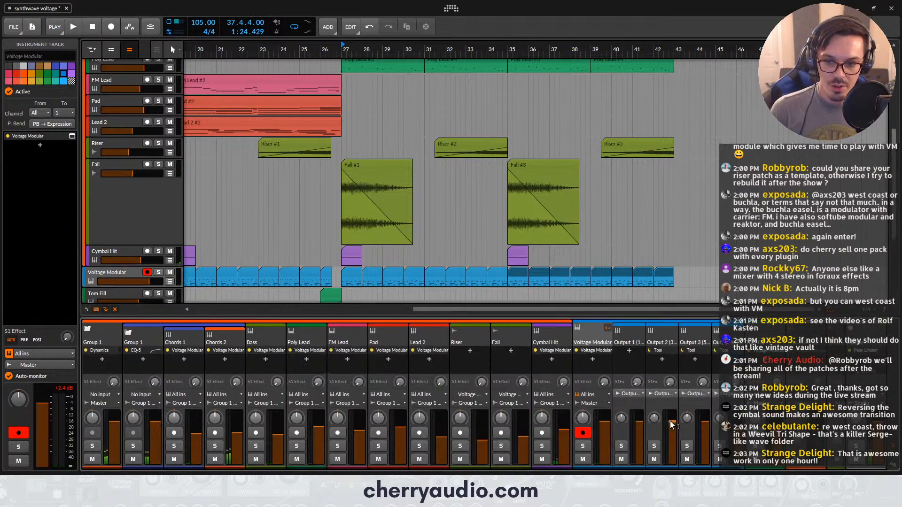
Balance the drum Output 3, Bass and chords group volumes during playback from bar 27, lowering Bass to about -14 dB
key(space)
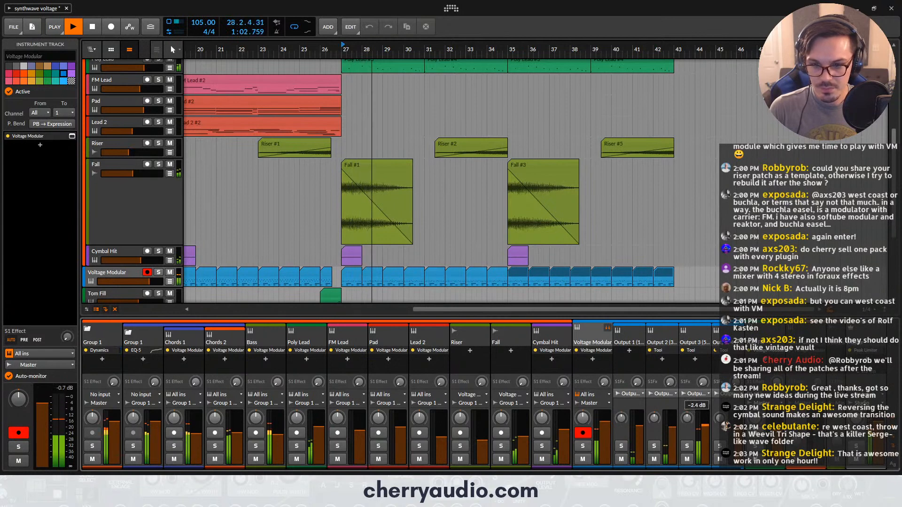
drag(705, 426, 705, 423)
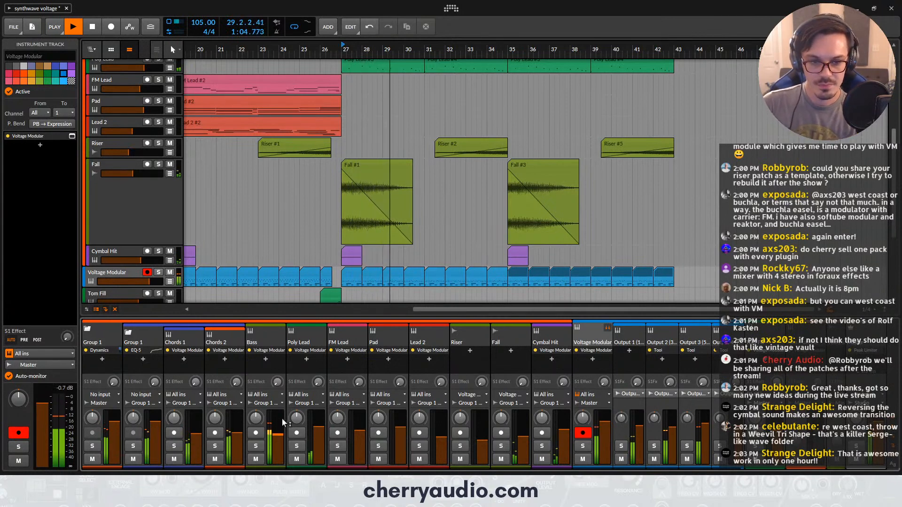
drag(283, 422, 282, 427)
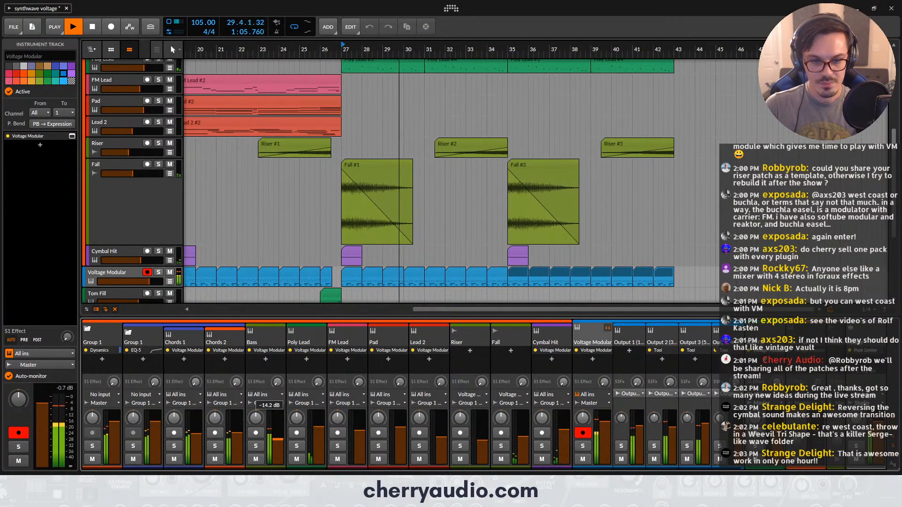
drag(114, 419, 115, 424)
click(114, 424)
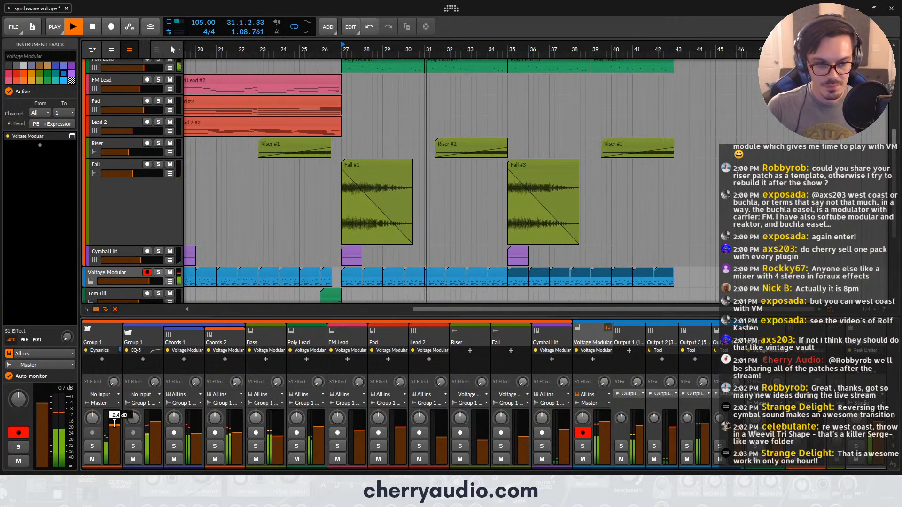
double_click(118, 424)
drag(154, 422, 154, 426)
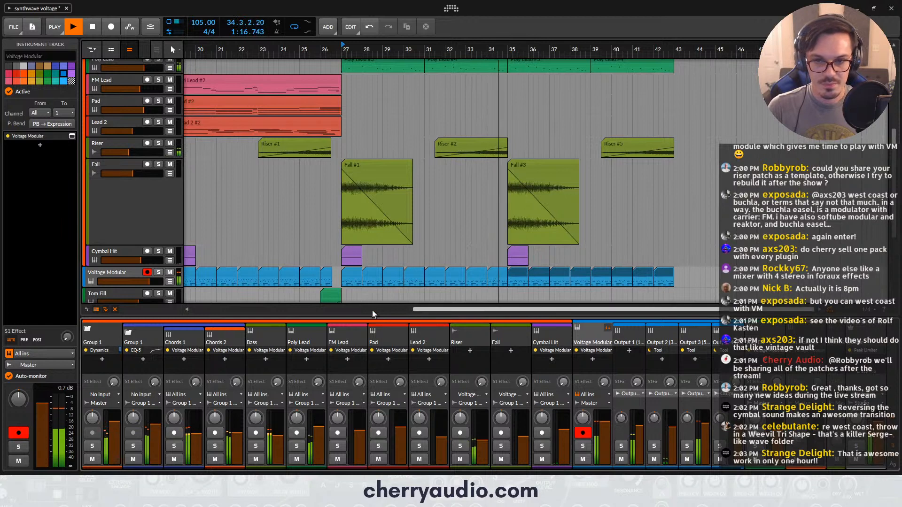
Stop playback, add Tape Cassette 2 to the Master track, and place it before the Peak Limiter
scroll(127, 225, up, 3)
scroll(140, 286, down, 2)
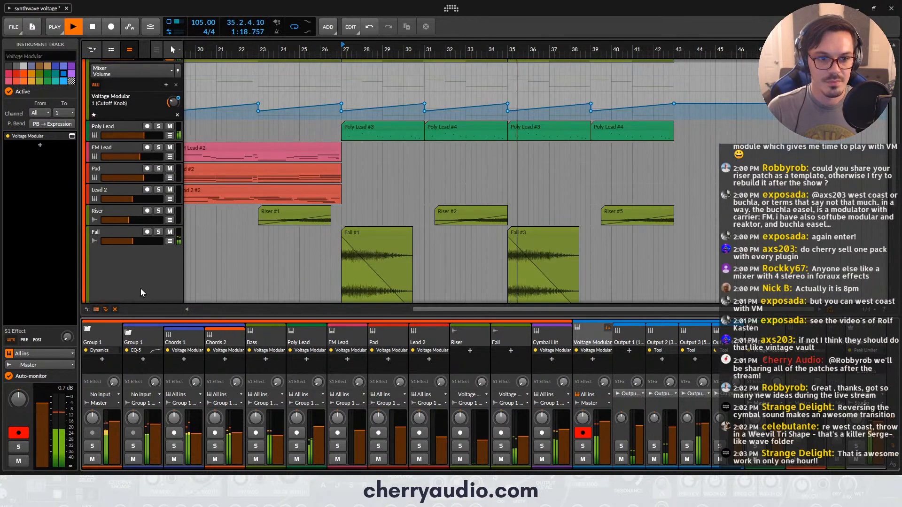
scroll(134, 263, down, 5)
key(space)
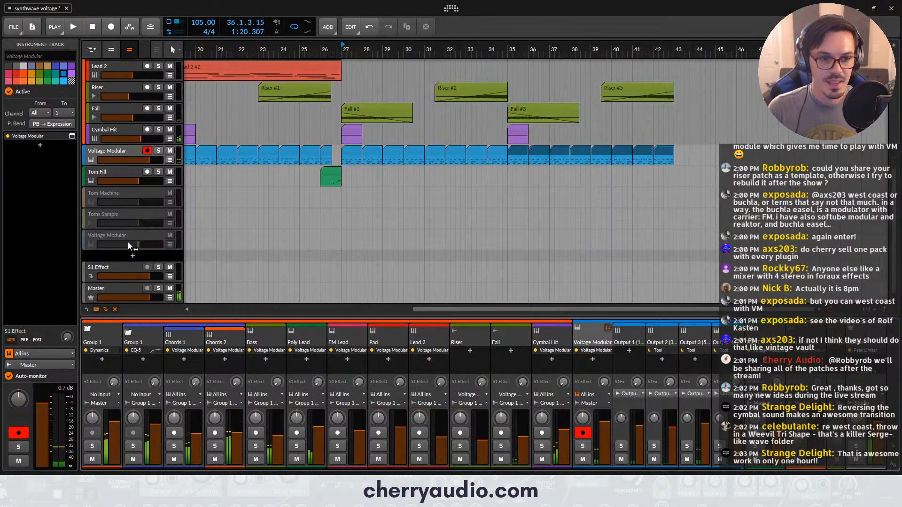
click(119, 293)
click(40, 157)
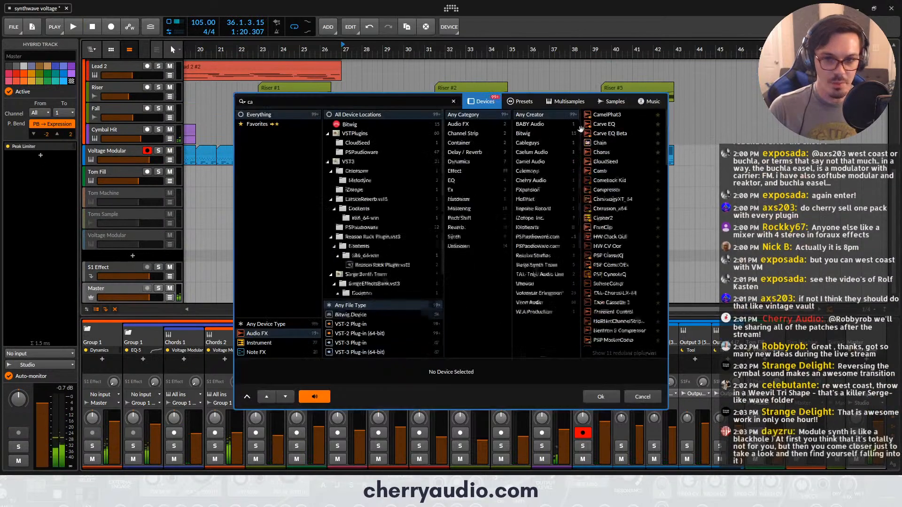
text(cas)
double_click(609, 116)
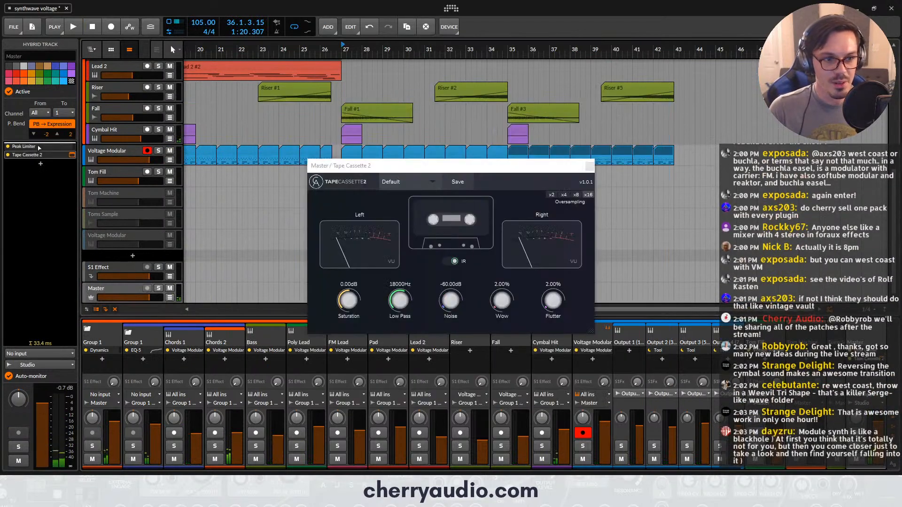
drag(442, 165, 445, 124)
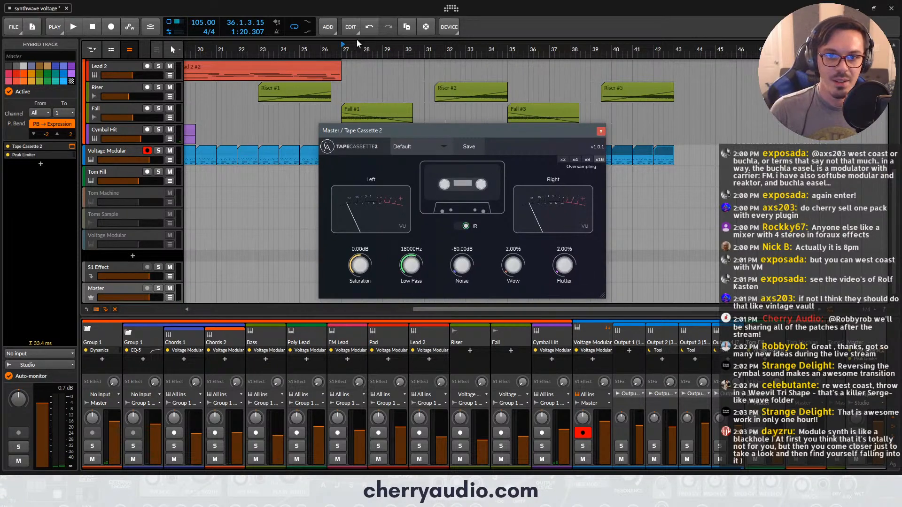
Set Tape Cassette 2 during playback to about 2.13 dB saturation, -54.88 dB noise, 12.40% wow and 7.20% flutter, and close its window
drag(477, 125, 466, 106)
key(space)
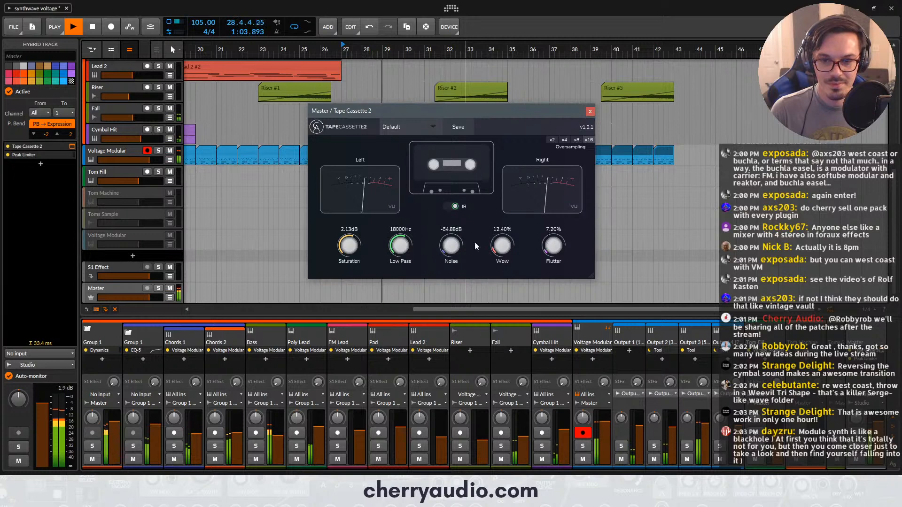
click(589, 114)
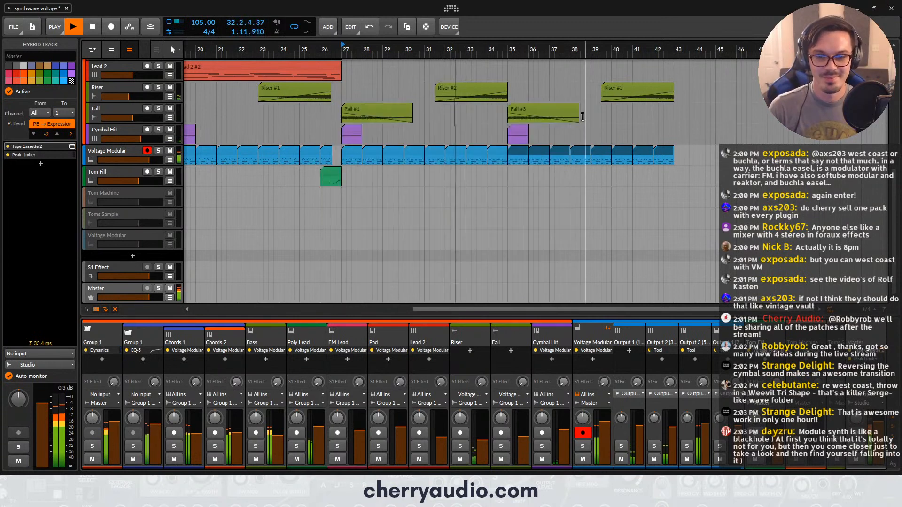
Stop playback and copy the Tom Fill clip from bar 26 to bar 34
scroll(328, 181, up, 3)
scroll(385, 137, up, 2)
scroll(384, 135, down, 2)
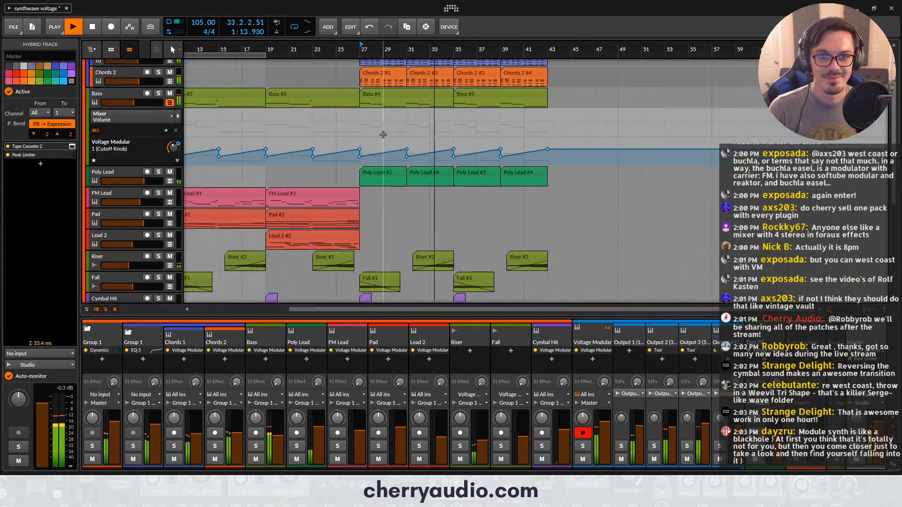
scroll(383, 134, up, 2)
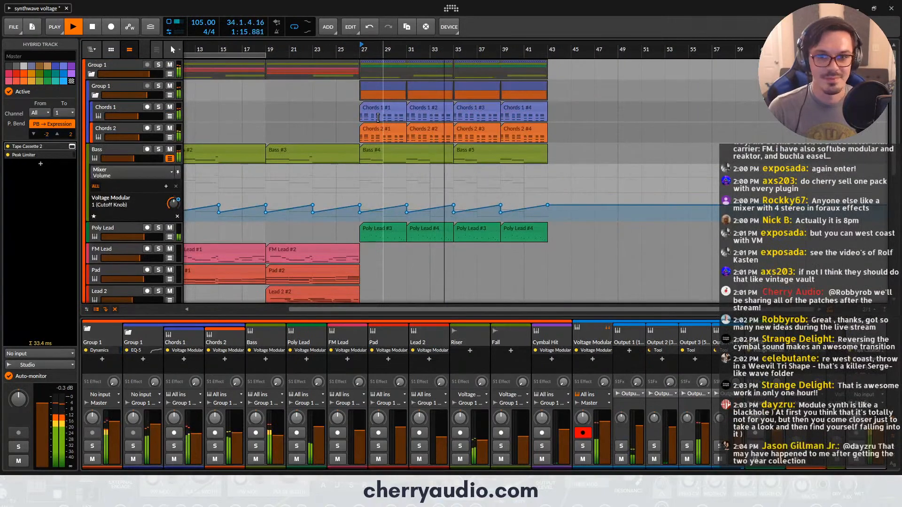
scroll(379, 118, down, 2)
scroll(378, 118, down, 4)
key(space)
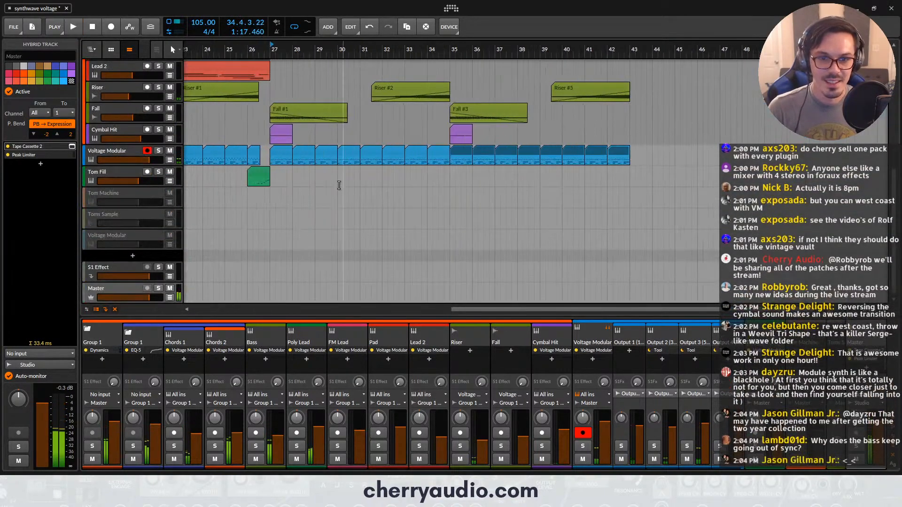
drag(262, 178, 451, 179)
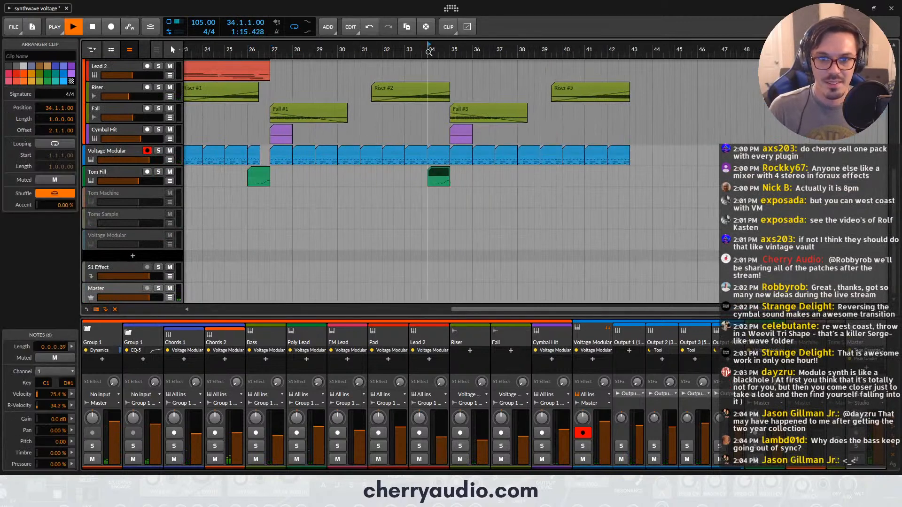
Lower the Tom Fill track's volume slightly during playback from bar 34 and stop playback
scroll(434, 111, up, 5)
scroll(457, 112, down, 5)
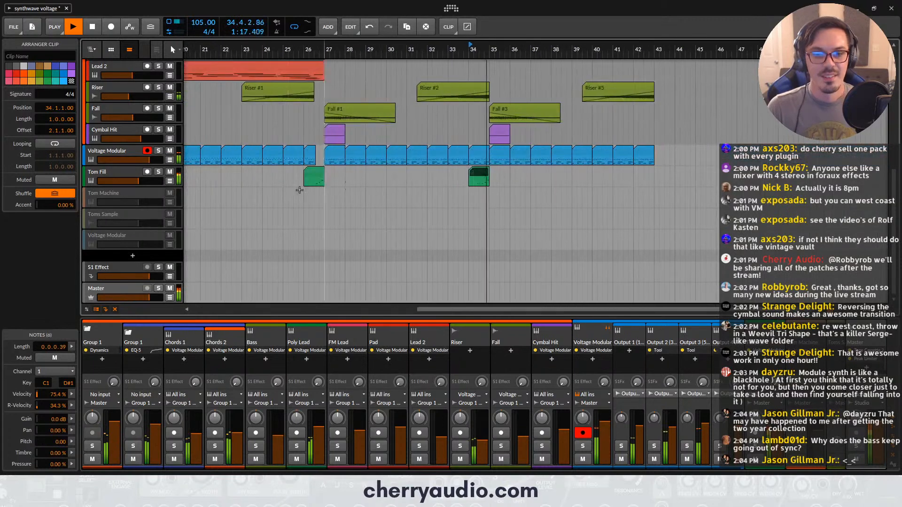
drag(137, 182, 134, 182)
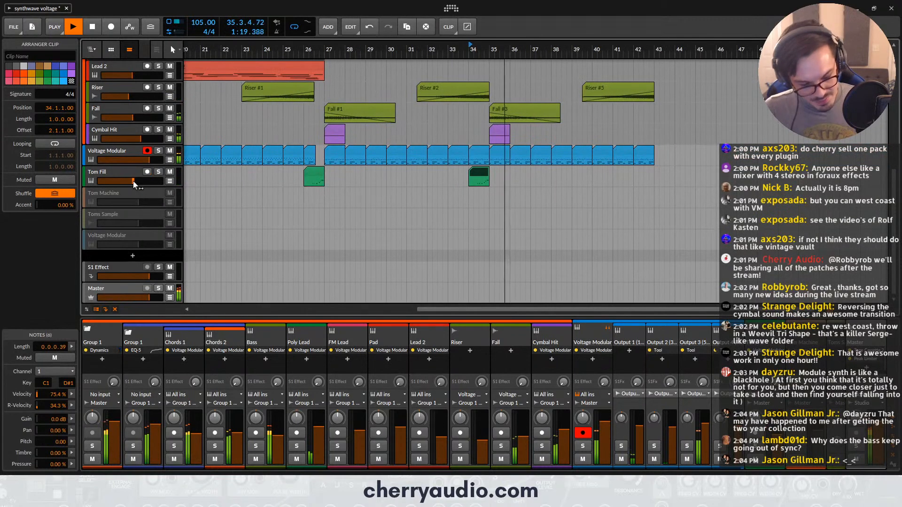
key(space)
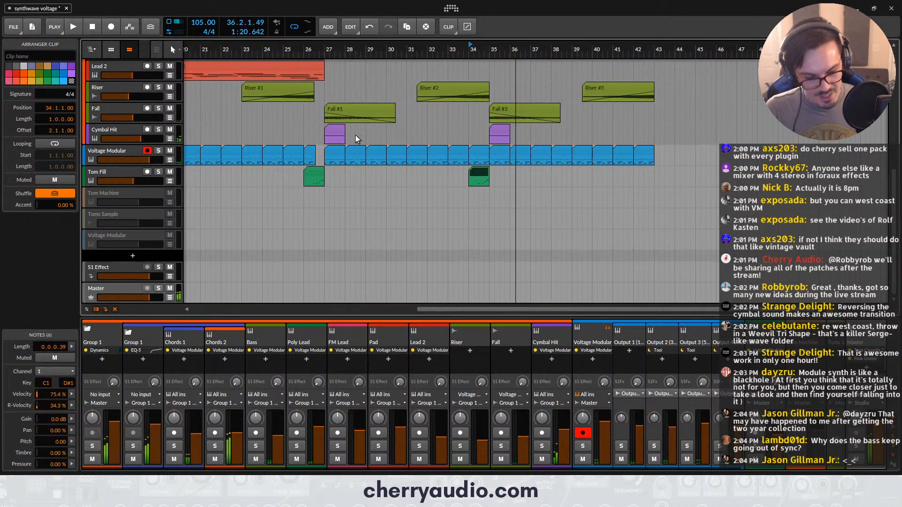
Move the playback start position back to bar 3 of the arrangement
drag(292, 107, 362, 107)
scroll(300, 113, up, 2)
drag(224, 121, 395, 106)
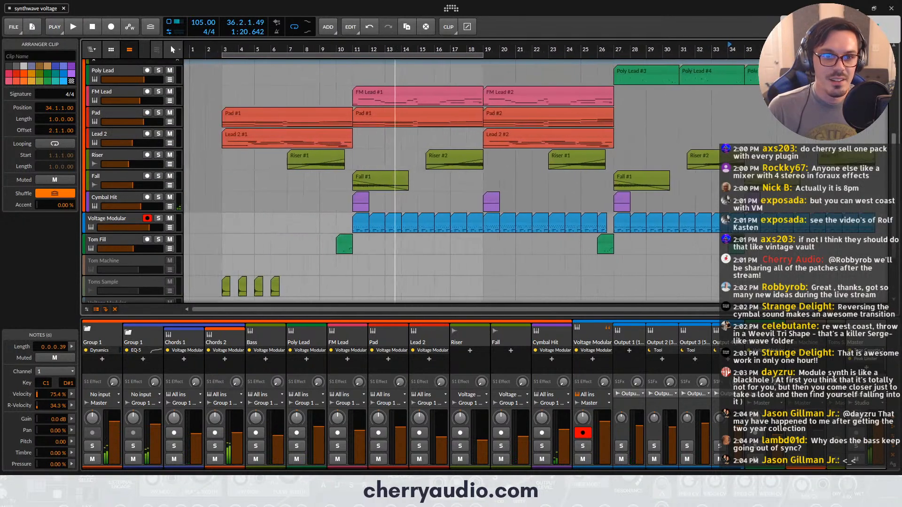
click(223, 51)
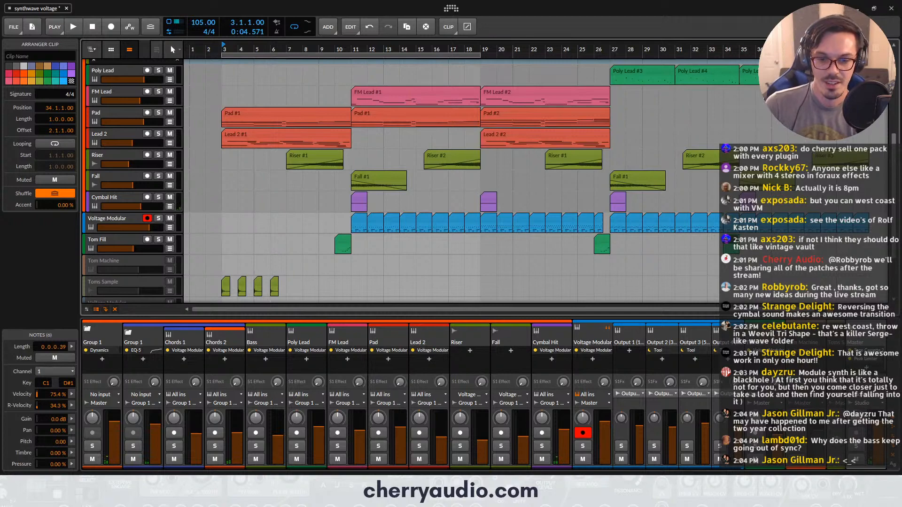
key(alt+Tab)
key(alt+Tab)
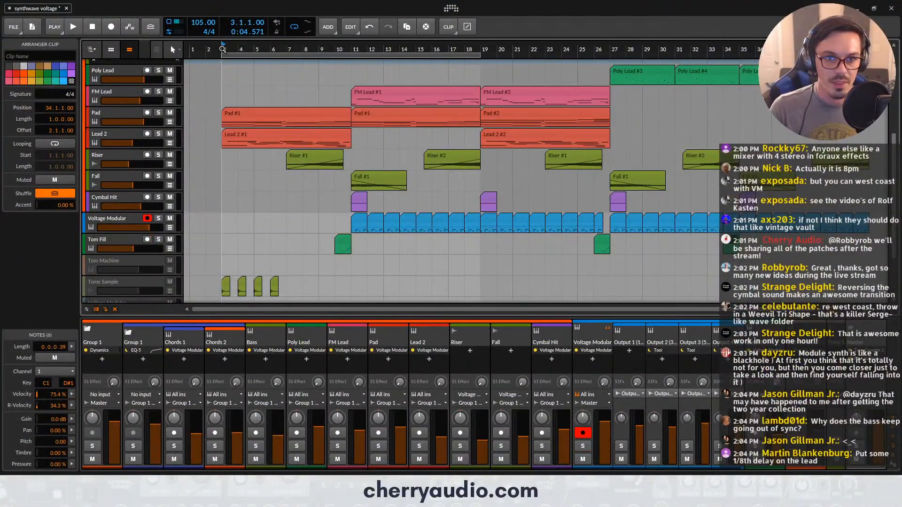
Start playback from bar 3 and set the Pad track's volume to about -8.6 dB
scroll(229, 61, down, 3)
scroll(221, 110, up, 5)
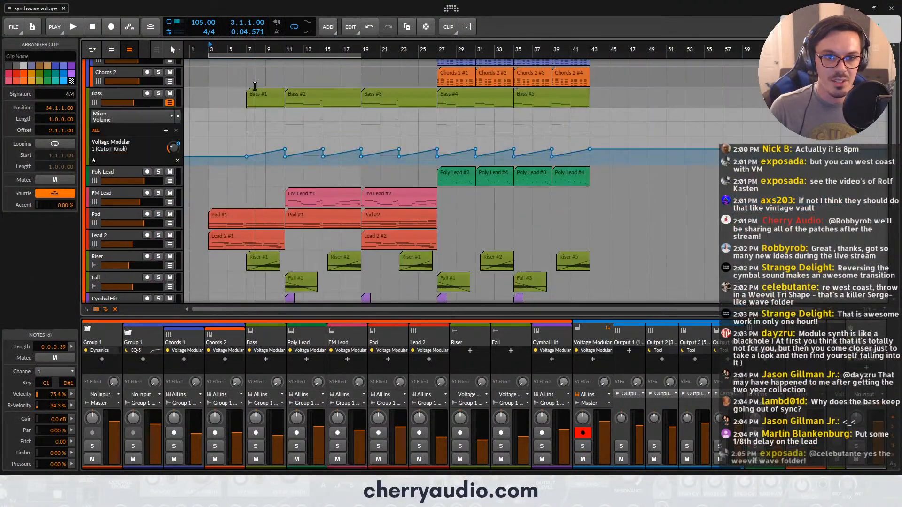
scroll(245, 111, up, 5)
scroll(297, 93, up, 4)
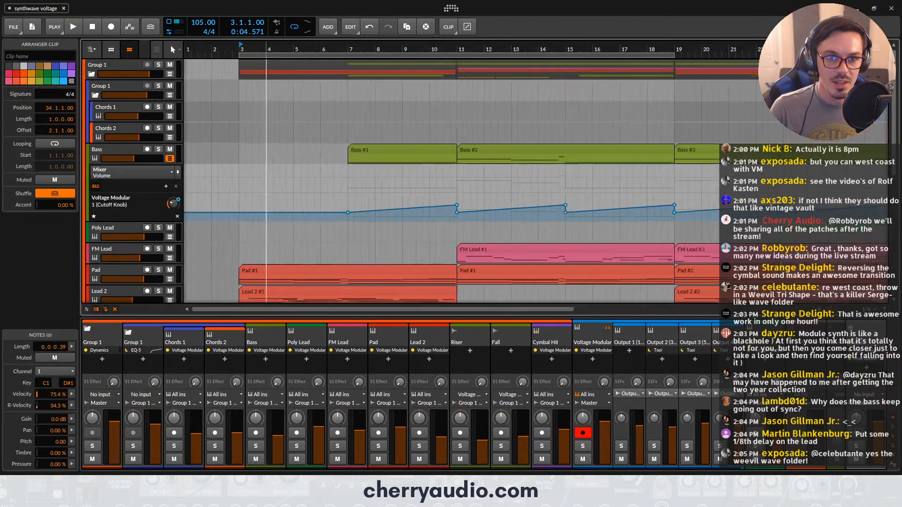
scroll(268, 49, down, 3)
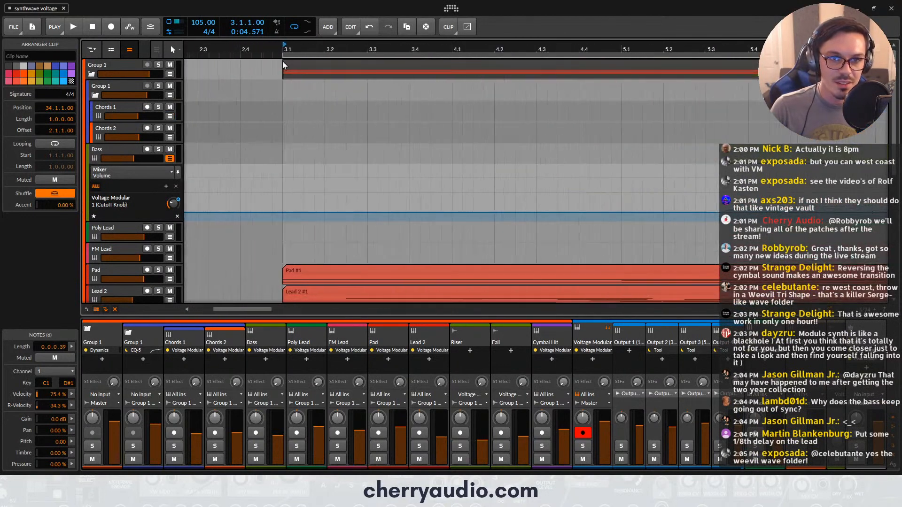
scroll(307, 63, down, 3)
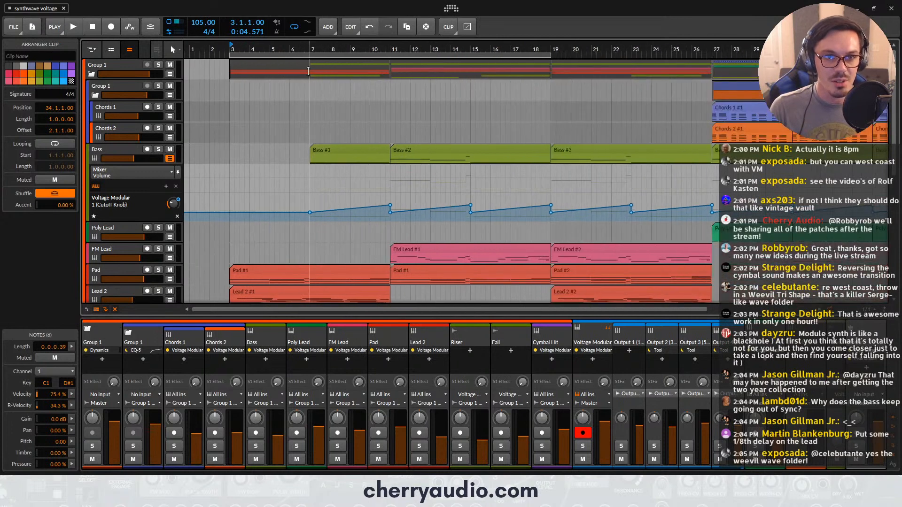
key(space)
scroll(312, 92, down, 3)
drag(142, 232, 136, 212)
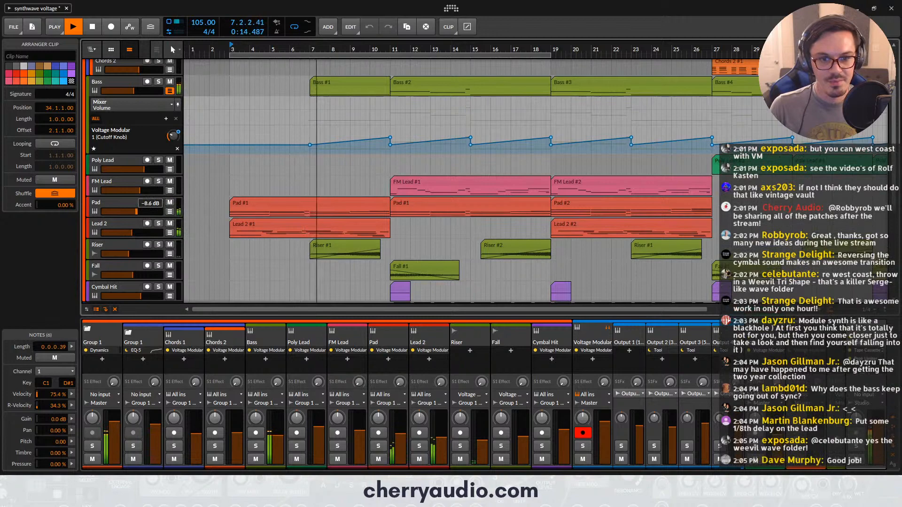
Listen to the transition into bar 11, replay it from bar 11, return to bar 3 and stop playback
scroll(351, 154, down, 2)
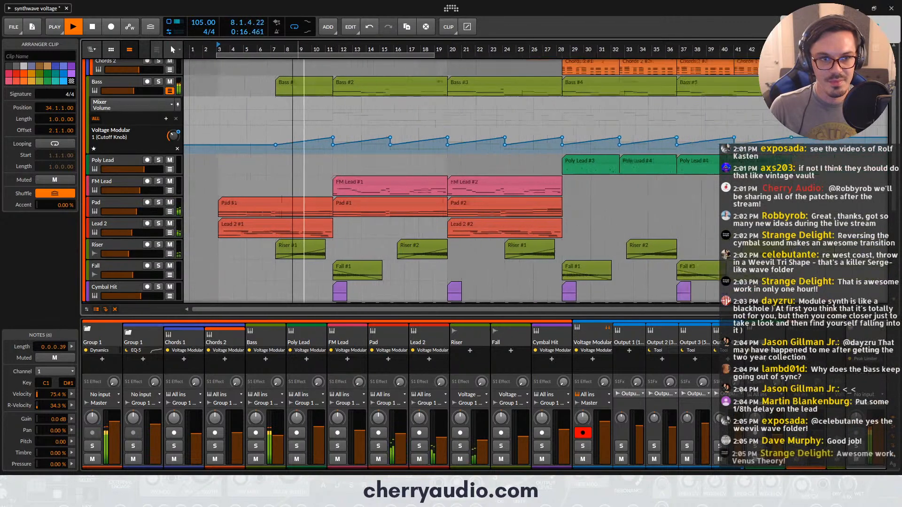
scroll(358, 152, down, 5)
mouse_move(296, 50)
mouse_down()
mouse_move(382, 80)
mouse_move(379, 55)
mouse_up()
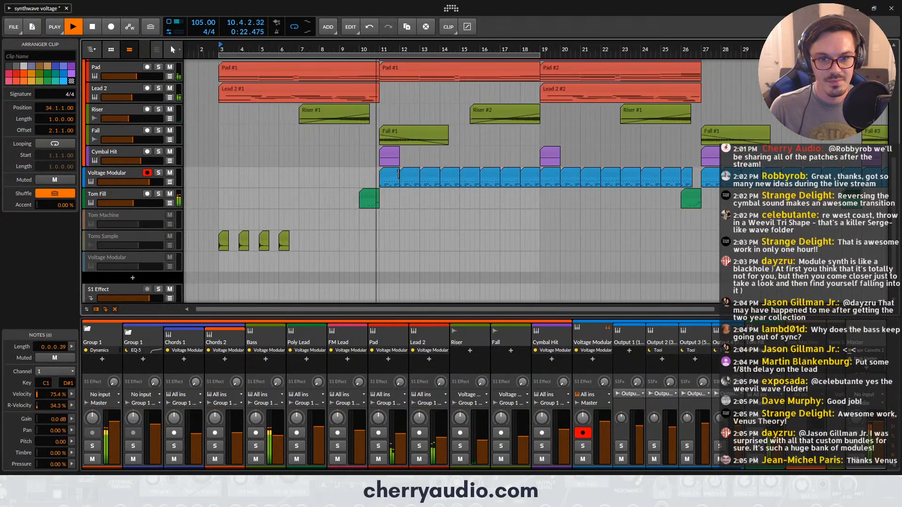
drag(405, 50, 347, 41)
scroll(346, 118, up, 3)
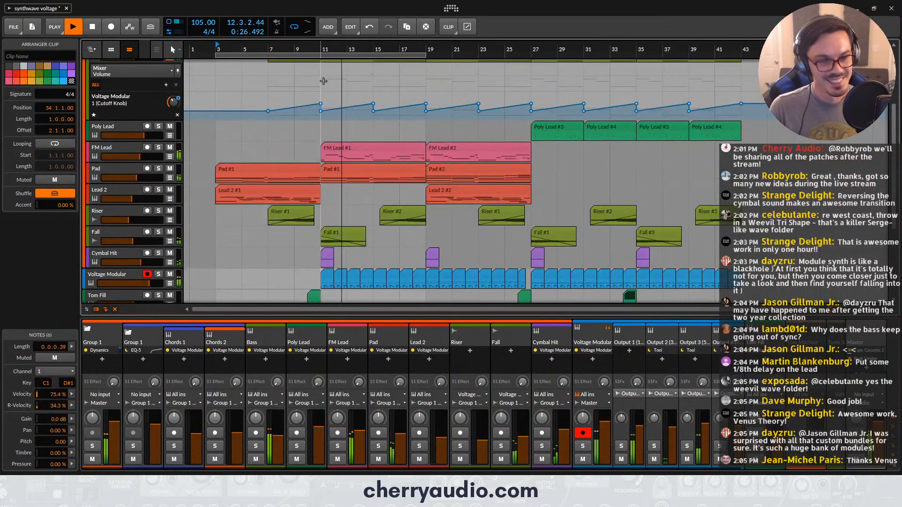
scroll(275, 129, up, 3)
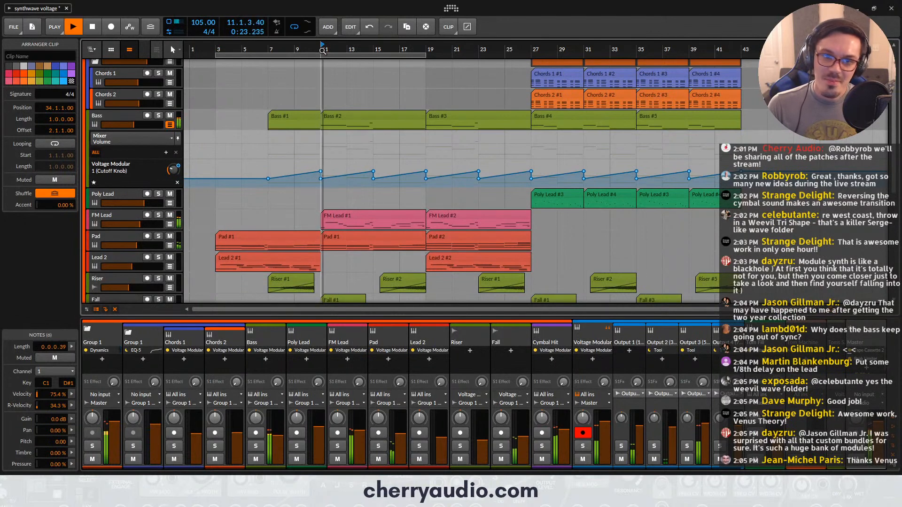
key(space)
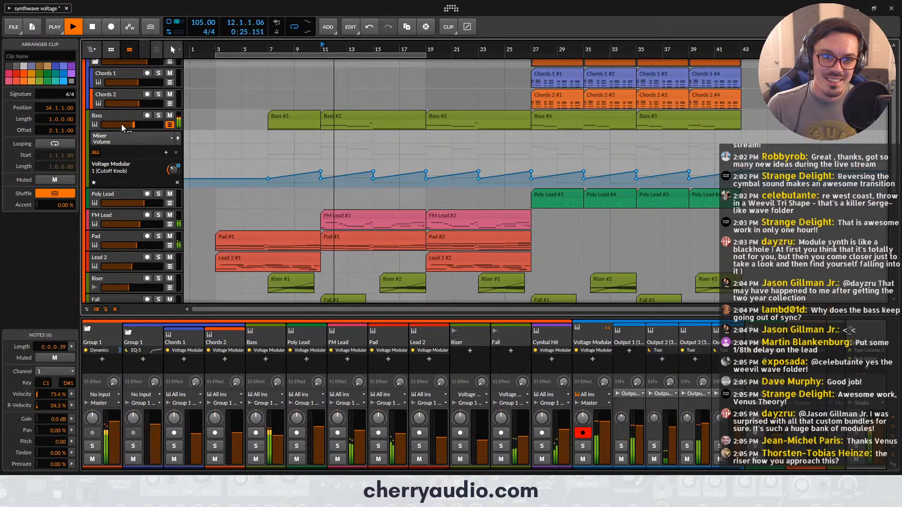
click(217, 49)
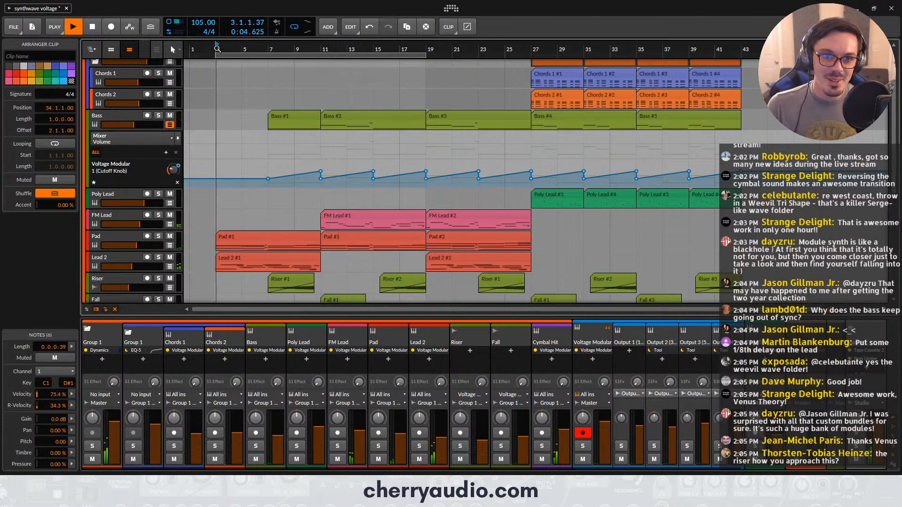
key(space)
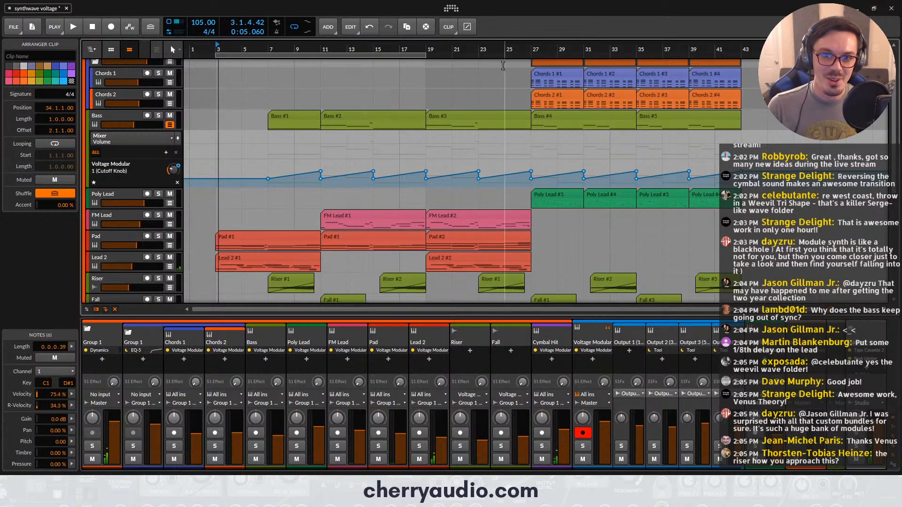
Play the arrangement from bar 11 and review how its tracks and transitions work together
click(327, 47)
key(space)
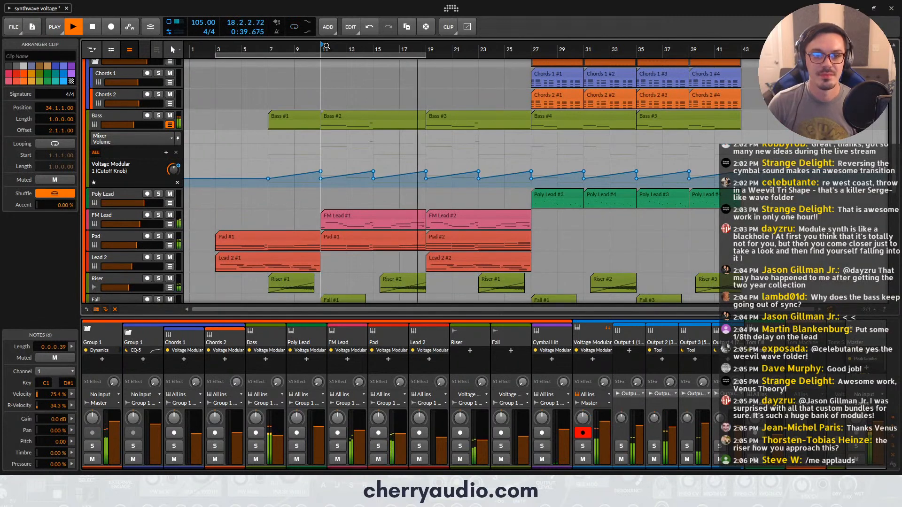
scroll(556, 163, down, 2)
scroll(556, 162, down, 3)
scroll(544, 160, down, 2)
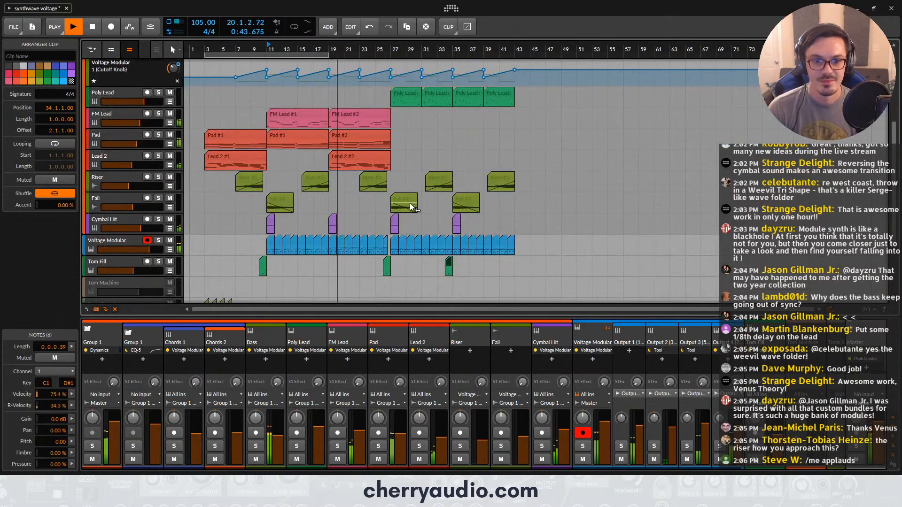
scroll(401, 215, down, 2)
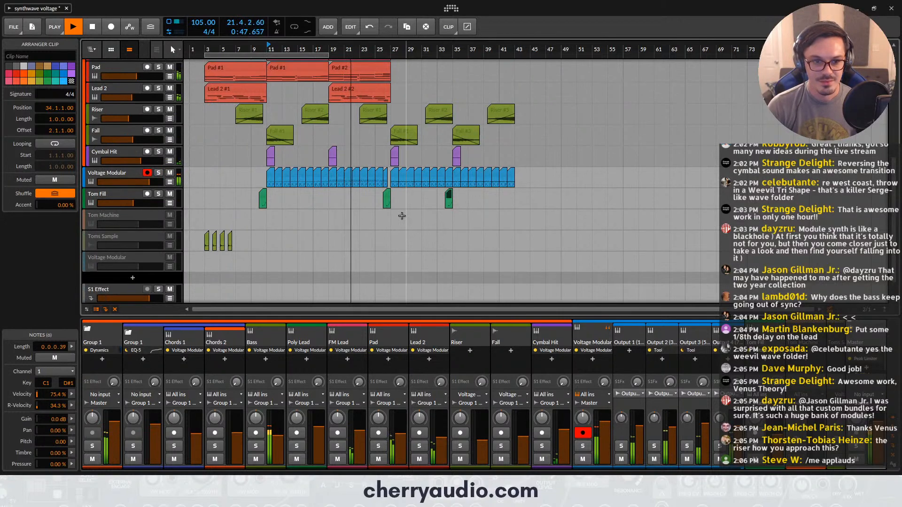
scroll(402, 216, up, 6)
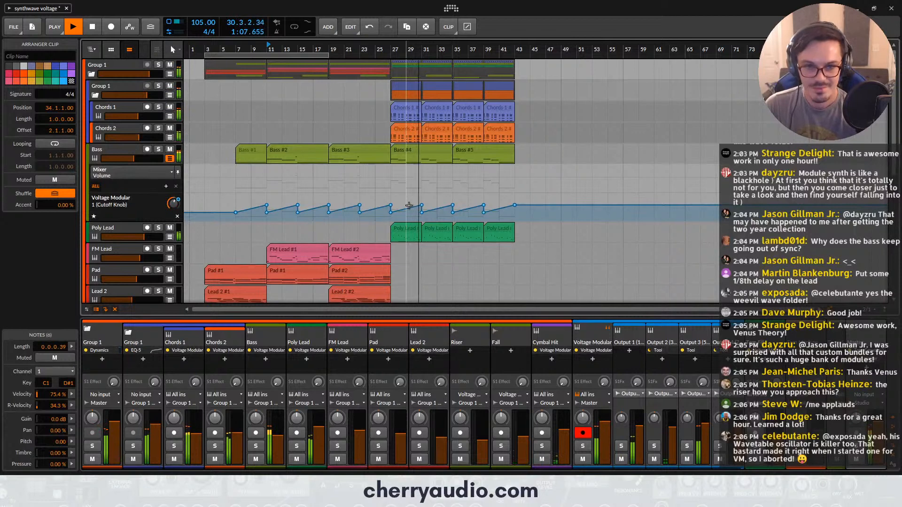
scroll(409, 206, down, 8)
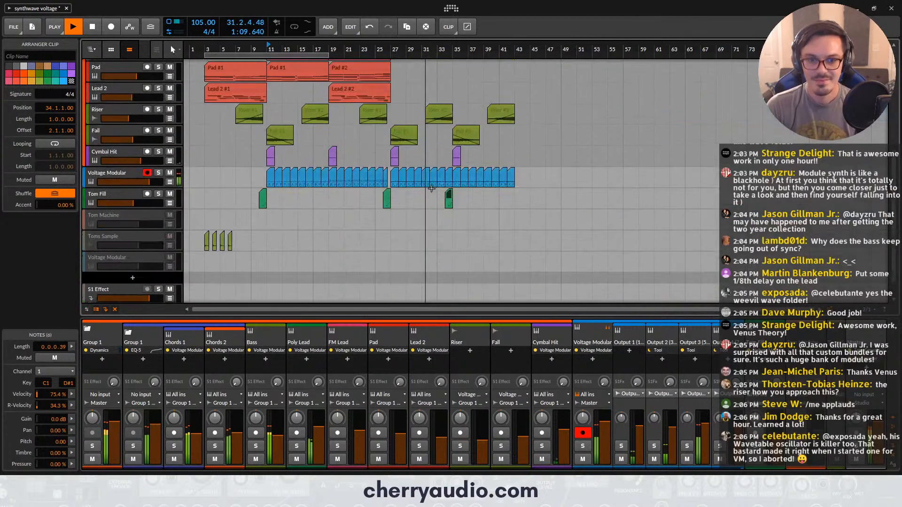
Copy the Tom Fill clip from bar 34 to bar 42, and Fall #3 and its cymbal hit from bar 35 to bar 43
scroll(462, 191, up, 3)
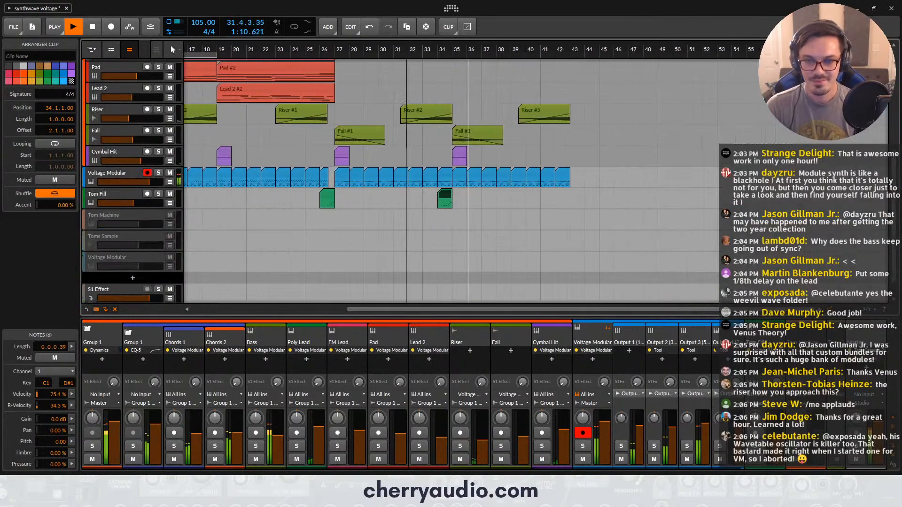
click(471, 128)
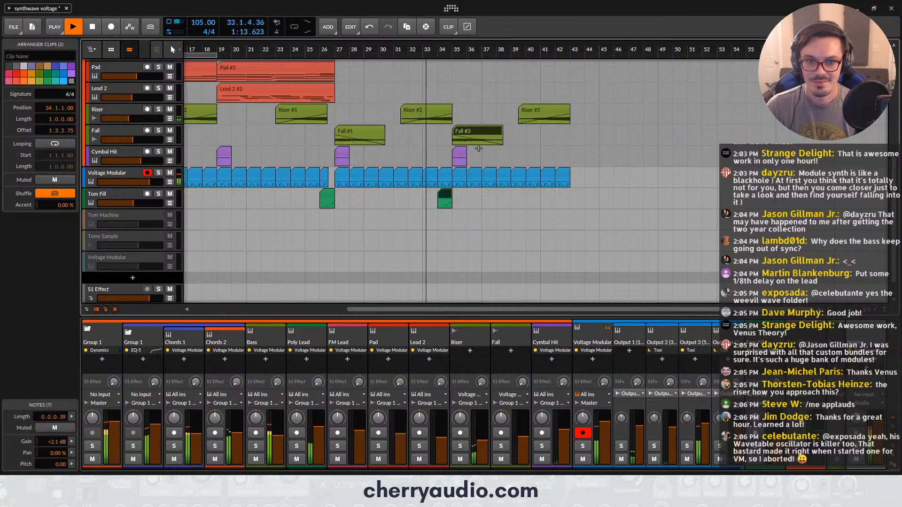
shift+click(460, 156)
drag(461, 157, 582, 159)
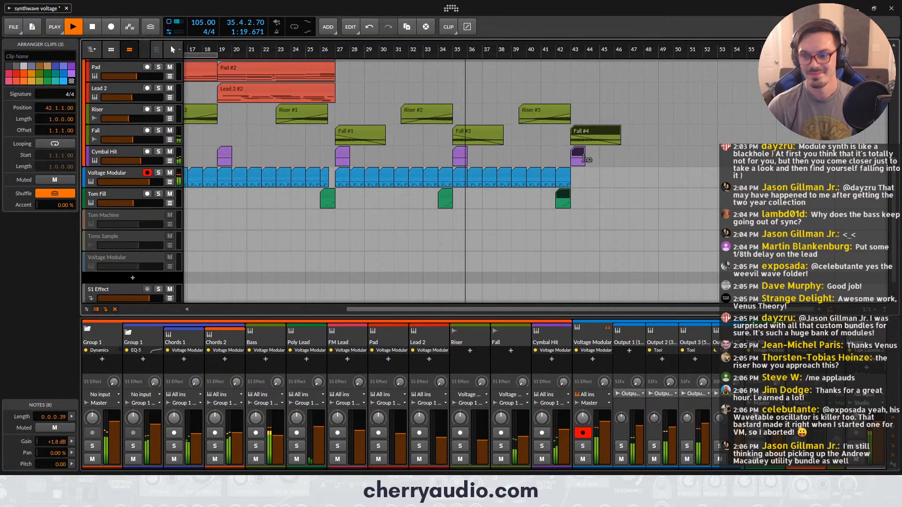
Listen to the arrangement through its ending after bar 43 and stop playback
scroll(543, 154, up, 3)
scroll(542, 154, up, 3)
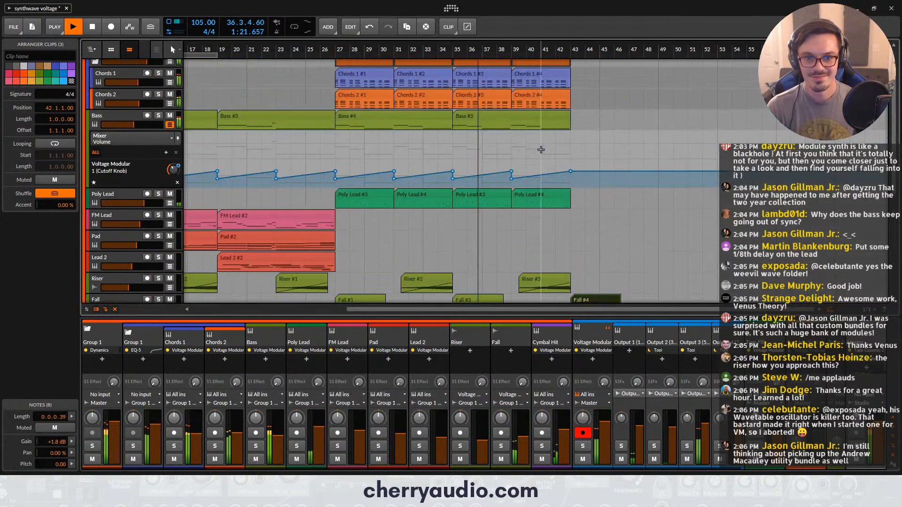
scroll(544, 154, down, 2)
scroll(546, 154, up, 1)
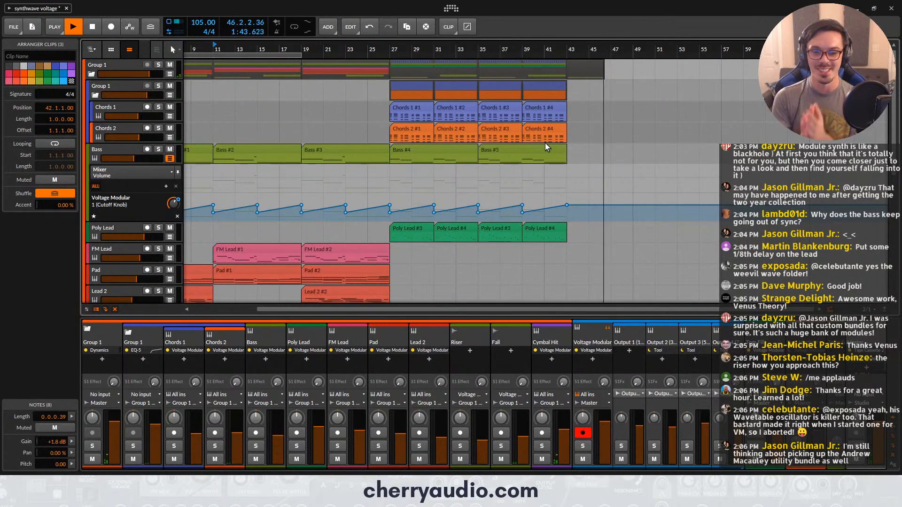
key(space)
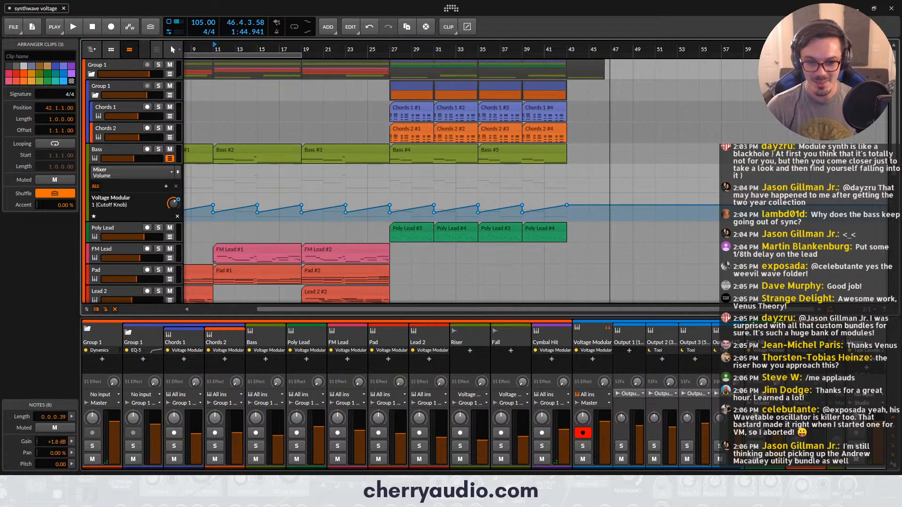
click(382, 498)
click(324, 349)
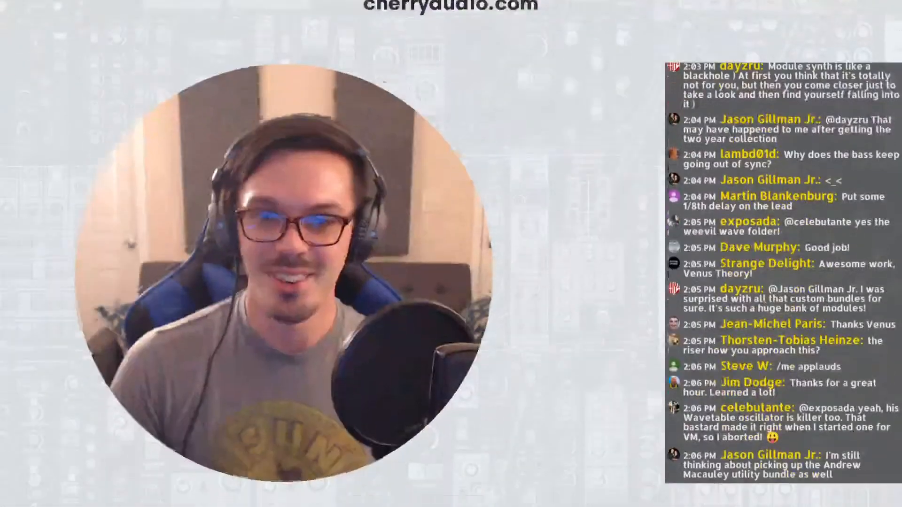
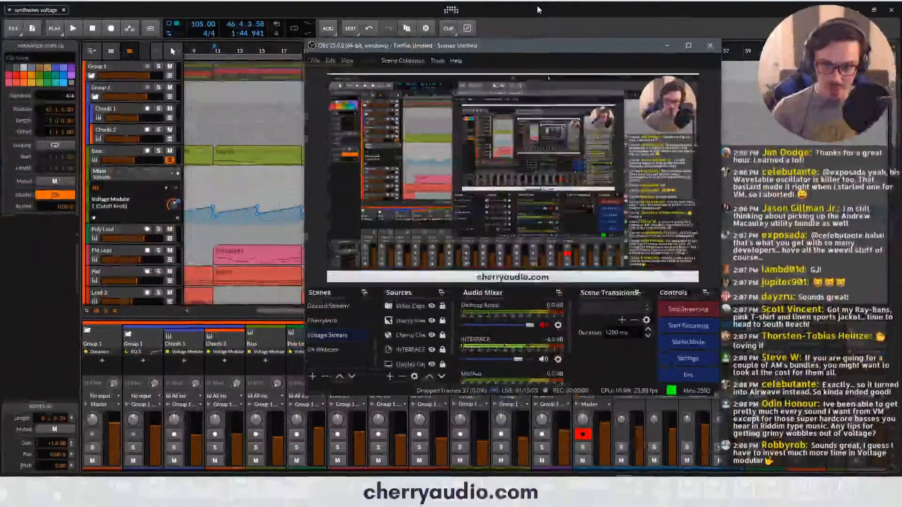
click(539, 273)
Collapse the main Group 1 and add a new instrument track loaded with the Voltage Modular synth
scroll(177, 398, down, 3)
scroll(166, 400, up, 3)
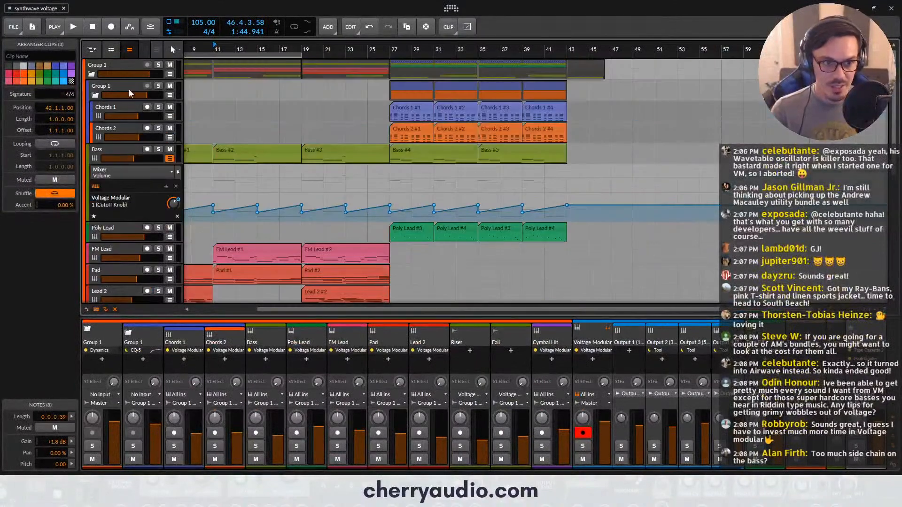
click(91, 74)
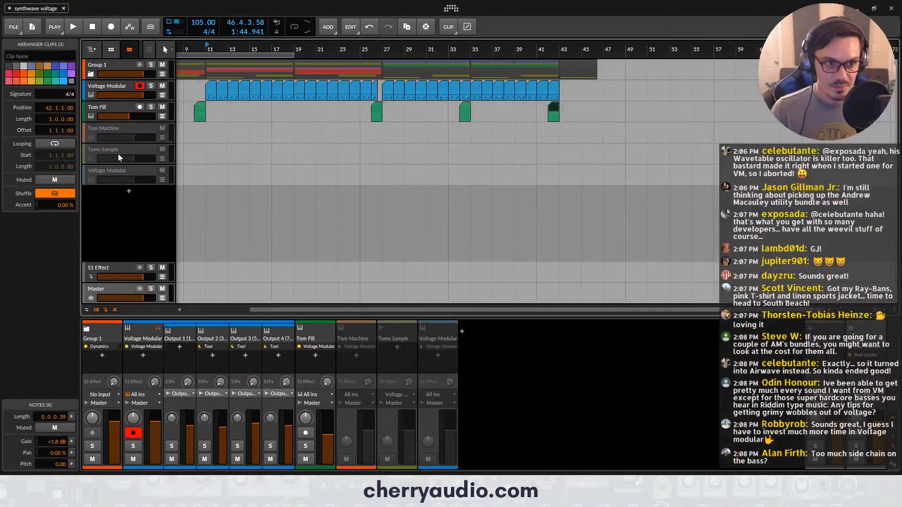
double_click(128, 195)
text(volt)
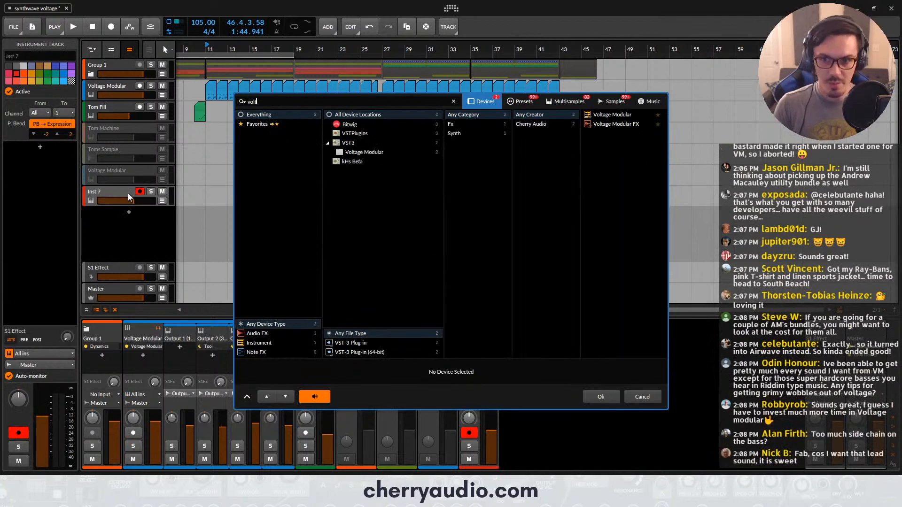
double_click(618, 114)
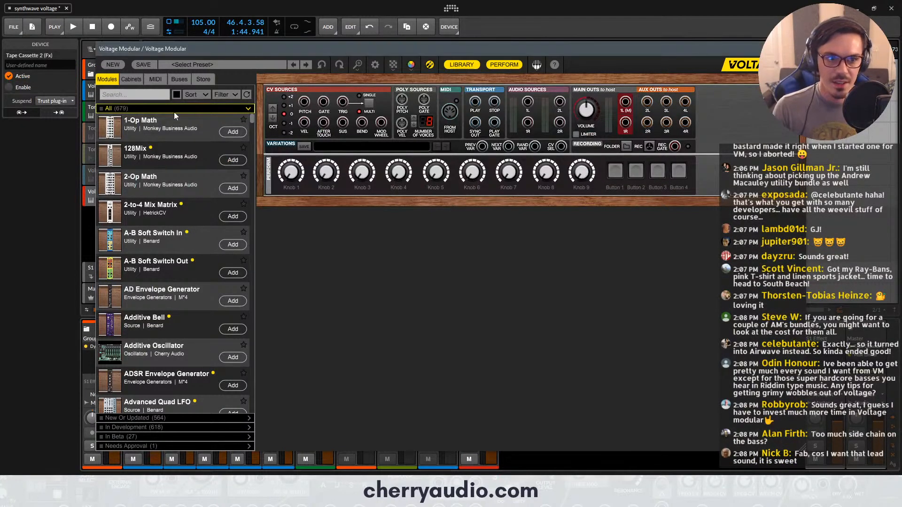
Find and add a Cherry Audio Oscillator to the rack, and place a Cherry Audio LFO before it
click(150, 99)
text(dco)
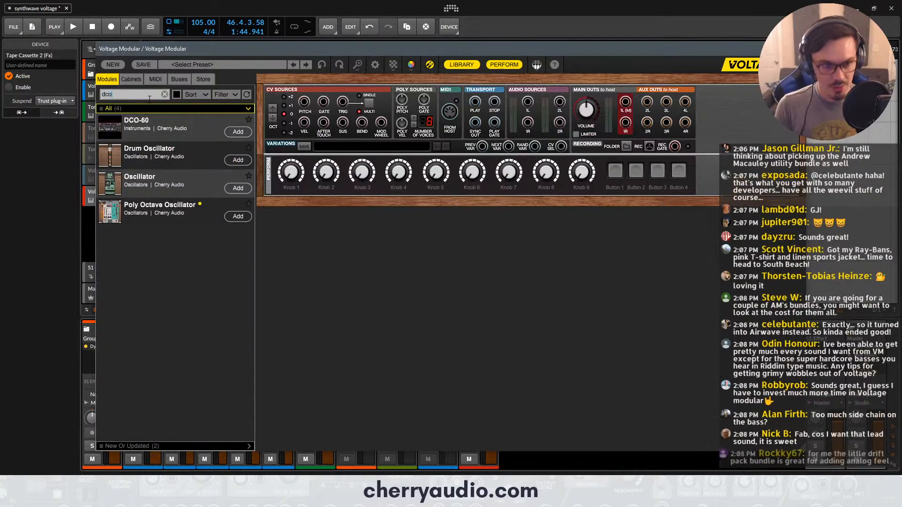
double_click(173, 181)
click(140, 98)
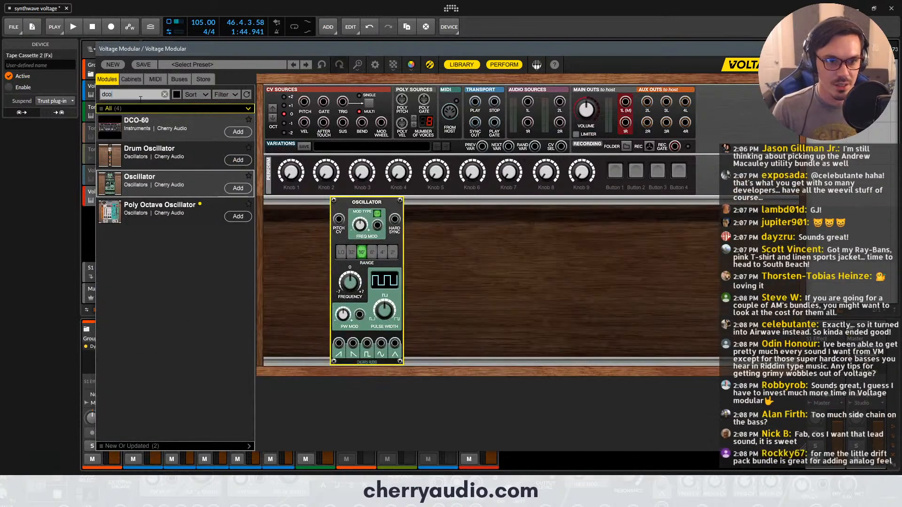
text(lfo)
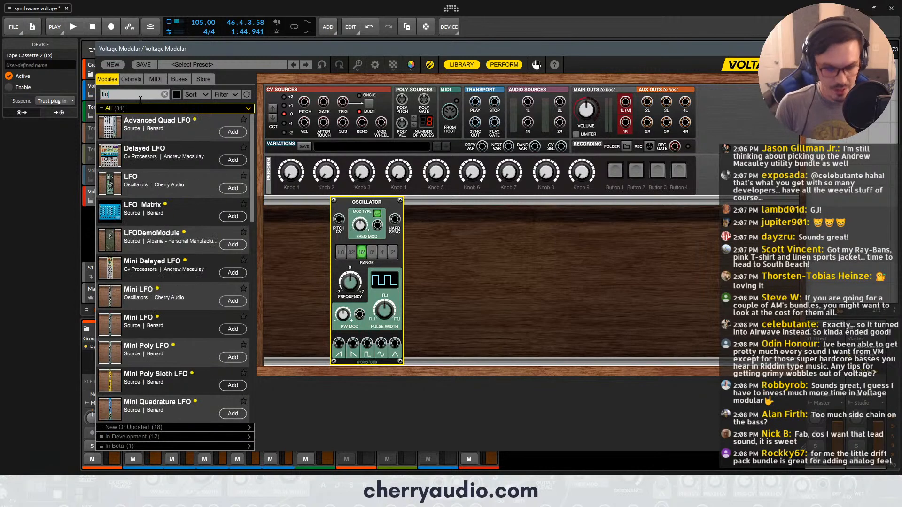
drag(171, 183, 315, 210)
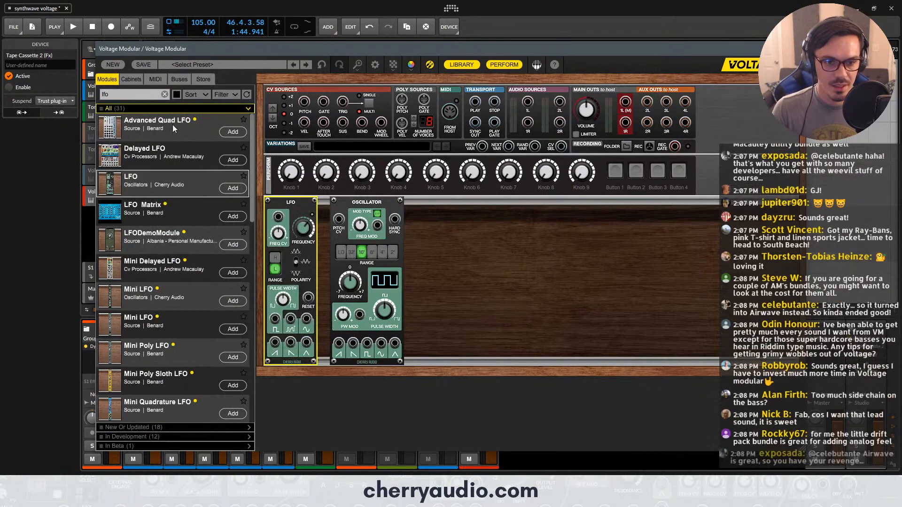
Find and add the Cherry Audio Envelope Generator and Amplifier to the rack after the oscillator
click(140, 93)
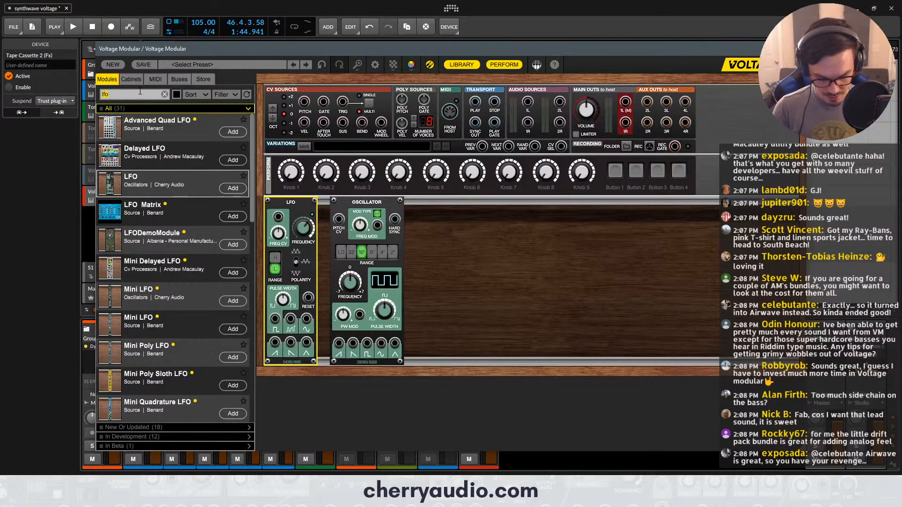
text(env)
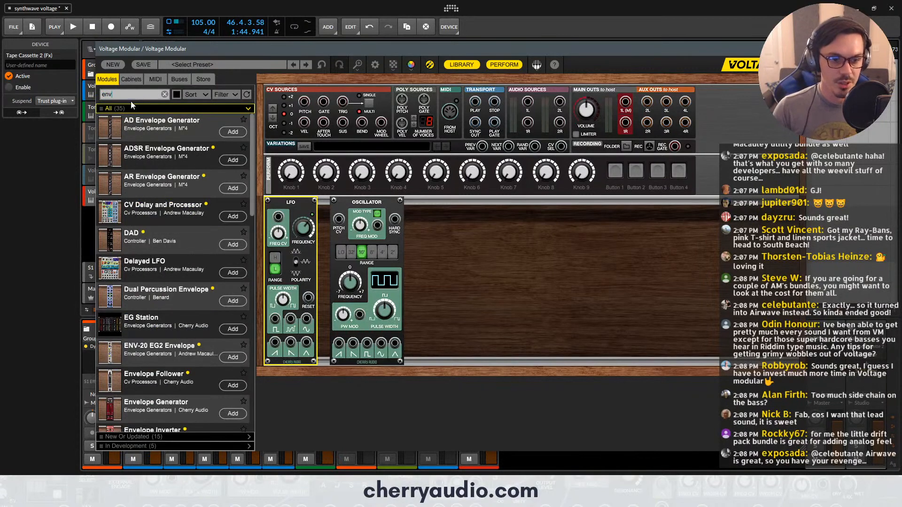
drag(192, 404, 453, 210)
click(142, 96)
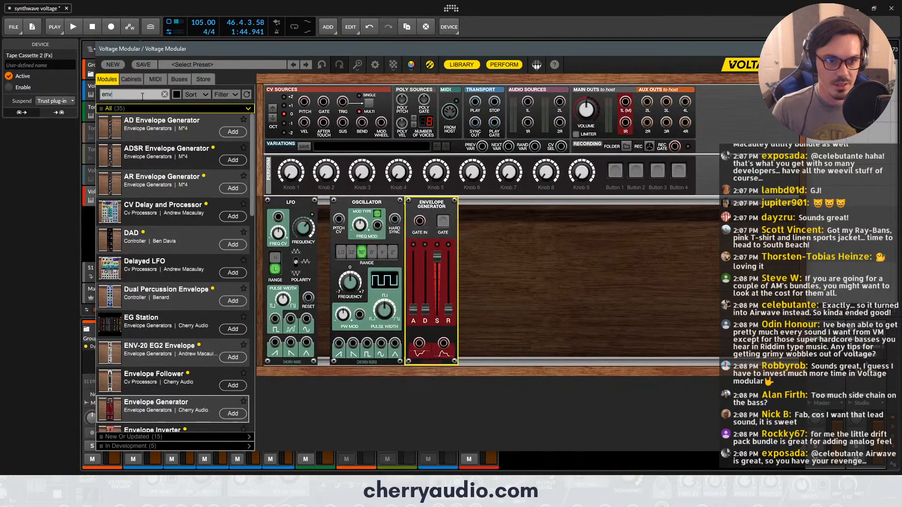
text(vca)
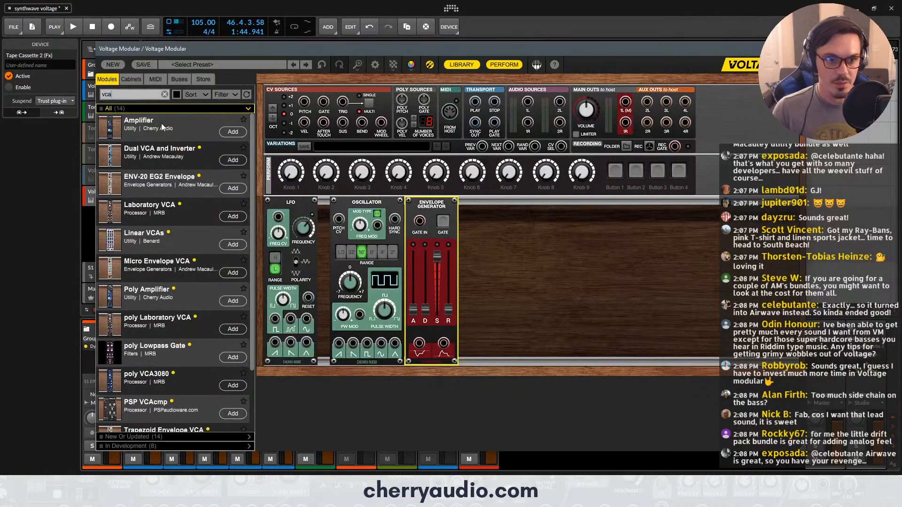
drag(162, 127, 496, 206)
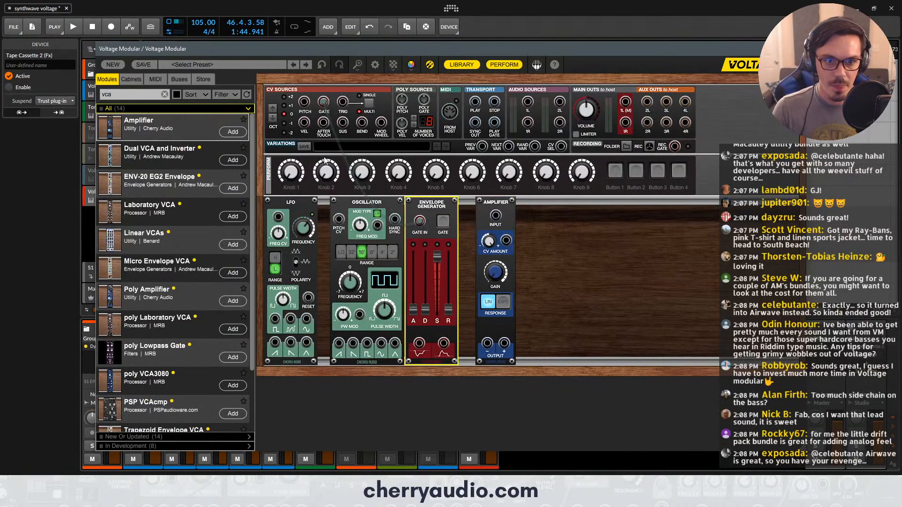
Patch the trigger source to the LFO's reset, the LFO's rising saw to the oscillator's Pitch CV, and the oscillator's saw through the Amplifier to the main output
drag(308, 298, 343, 102)
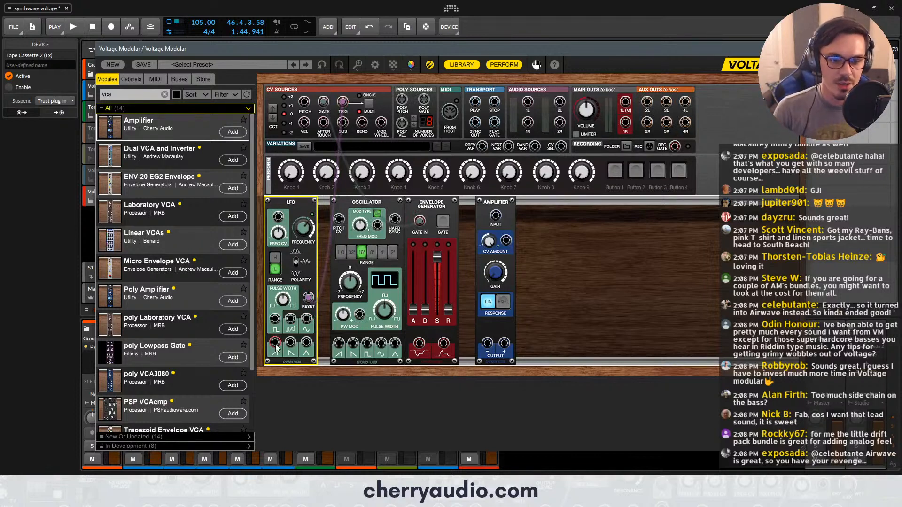
drag(281, 341, 338, 219)
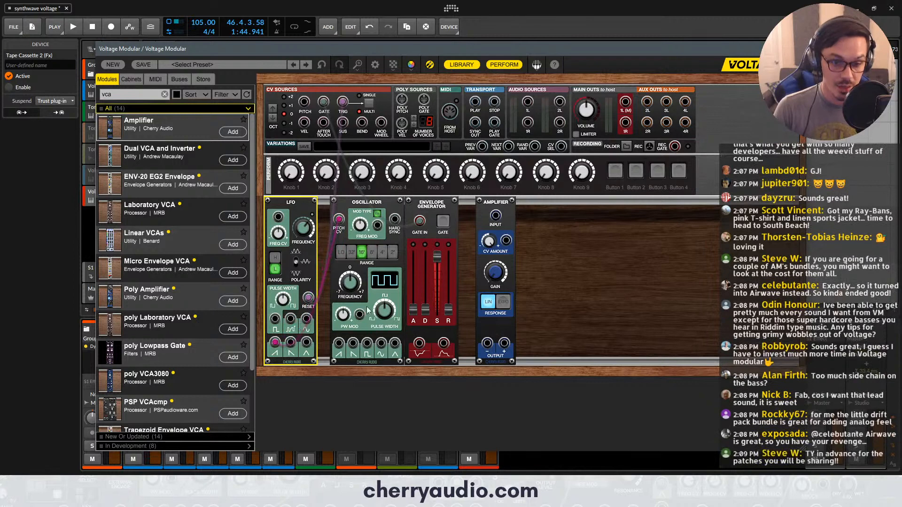
drag(352, 345, 495, 216)
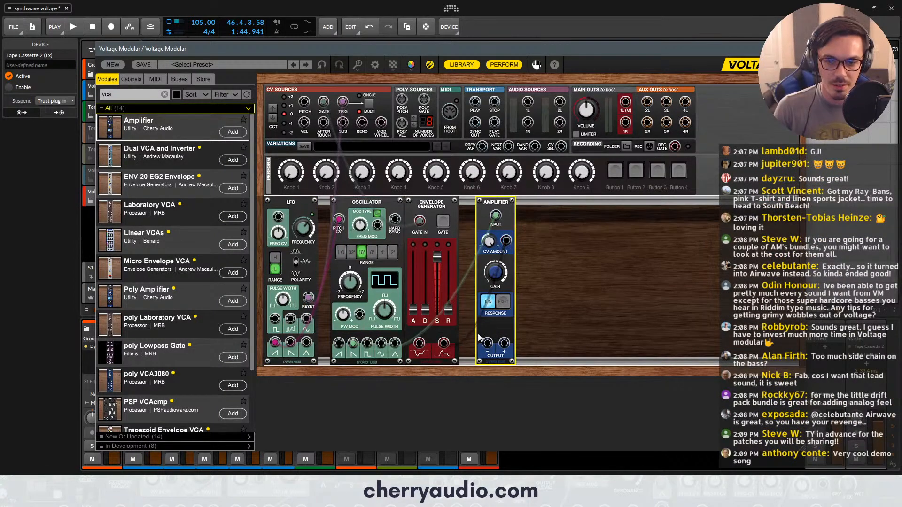
drag(504, 344, 611, 139)
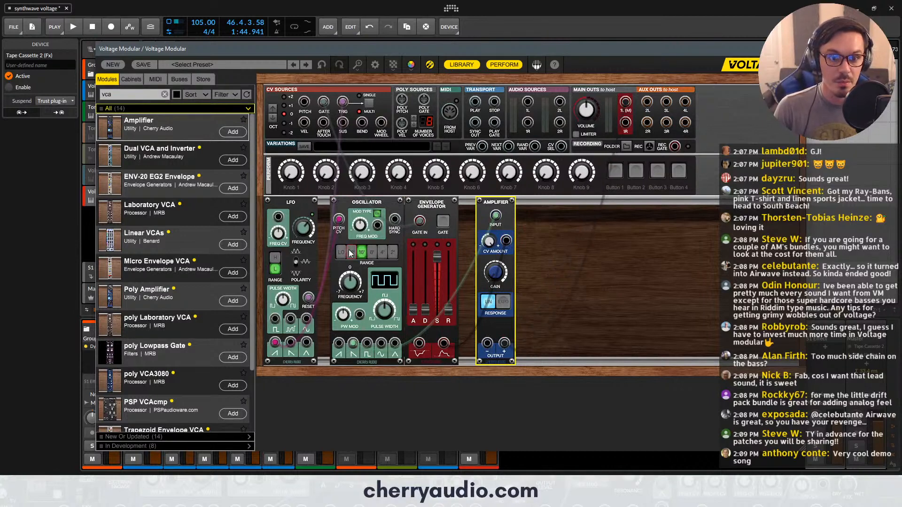
Set the LFO frequency to 0.06 Hz and enable the main output limiter
click(300, 282)
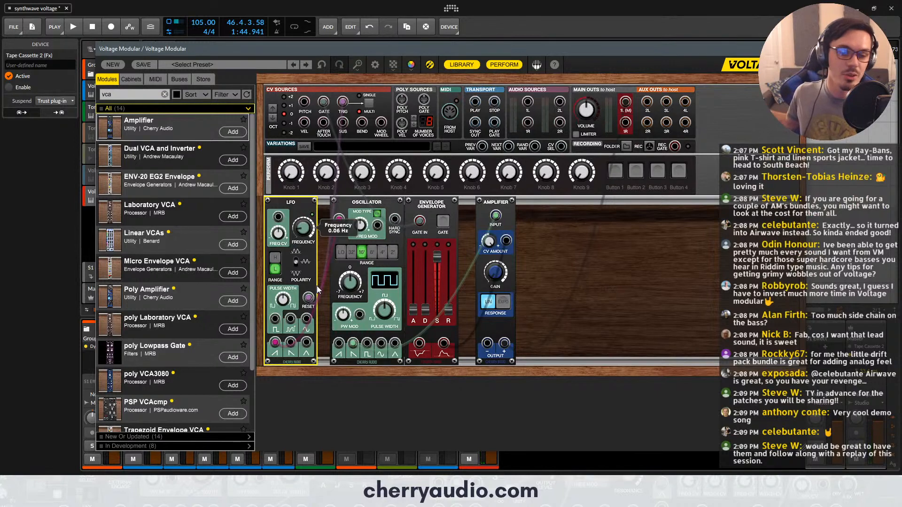
click(582, 131)
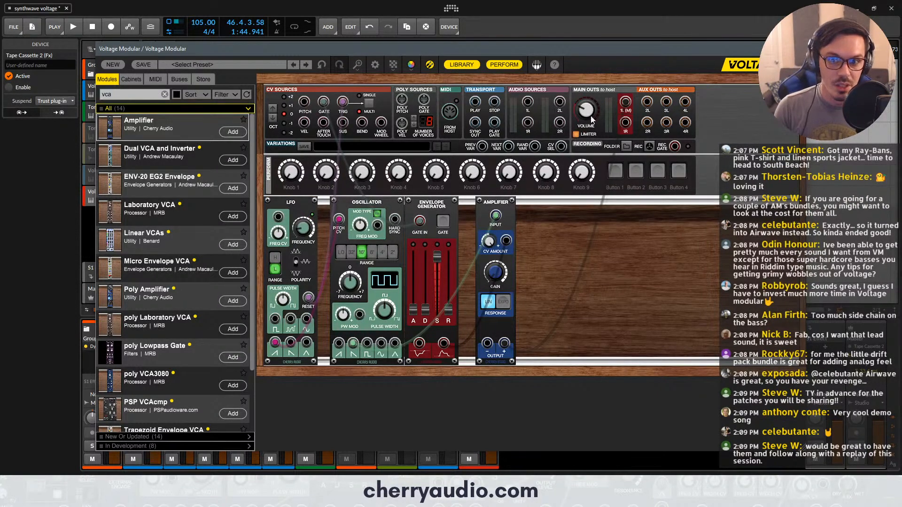
Add two more oscillators, feeding their Pitch CV from the LFO's rising saw and patching their saw outputs into the Amplifier
drag(379, 202, 418, 203)
drag(338, 219, 414, 220)
drag(413, 343, 554, 217)
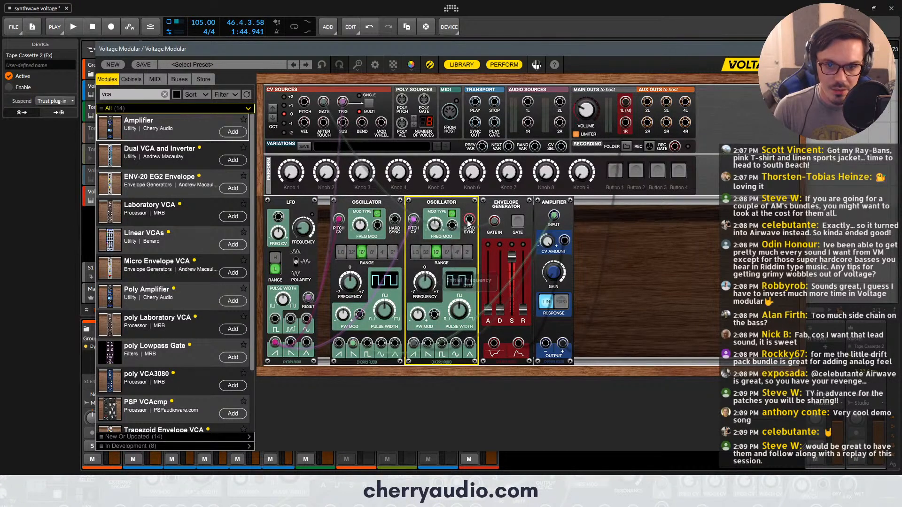
drag(464, 205, 276, 341)
drag(502, 343, 629, 216)
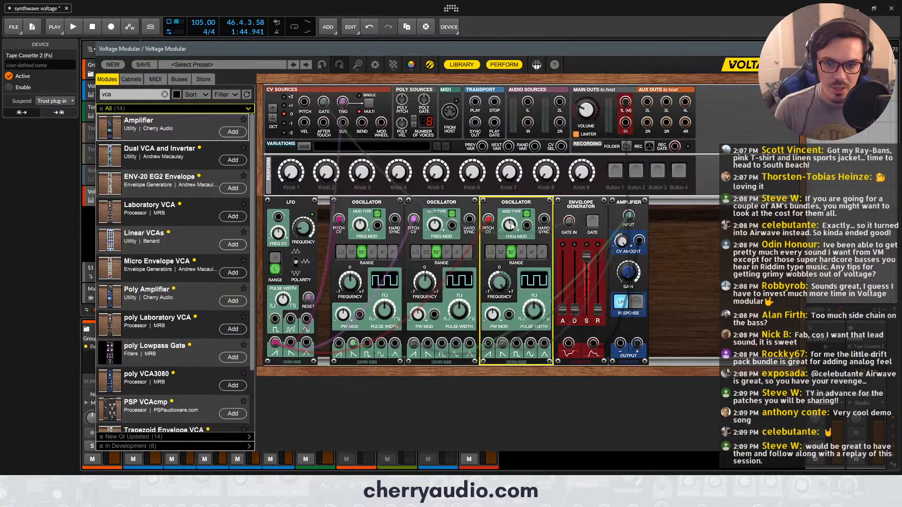
click(305, 227)
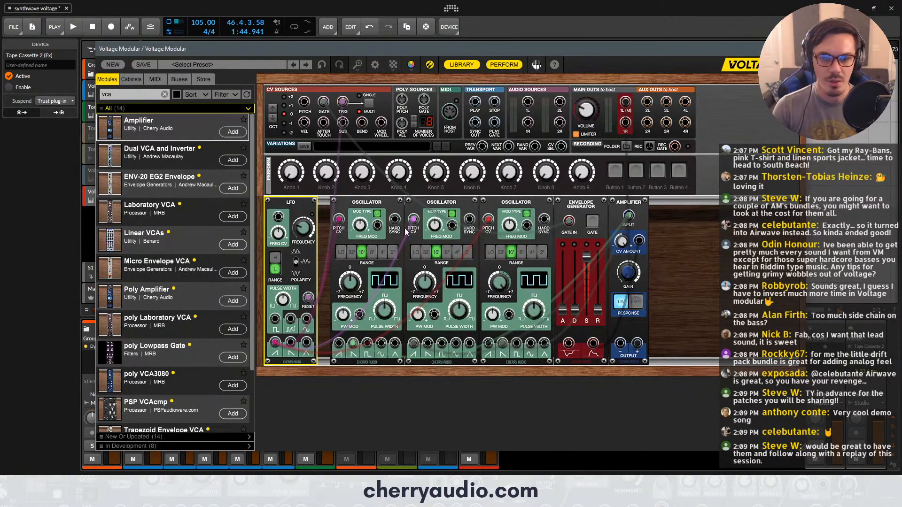
Patch the keyboard pitch source to the Pitch CV inputs of all three oscillators and adjust the LFO frequency
drag(304, 101, 340, 218)
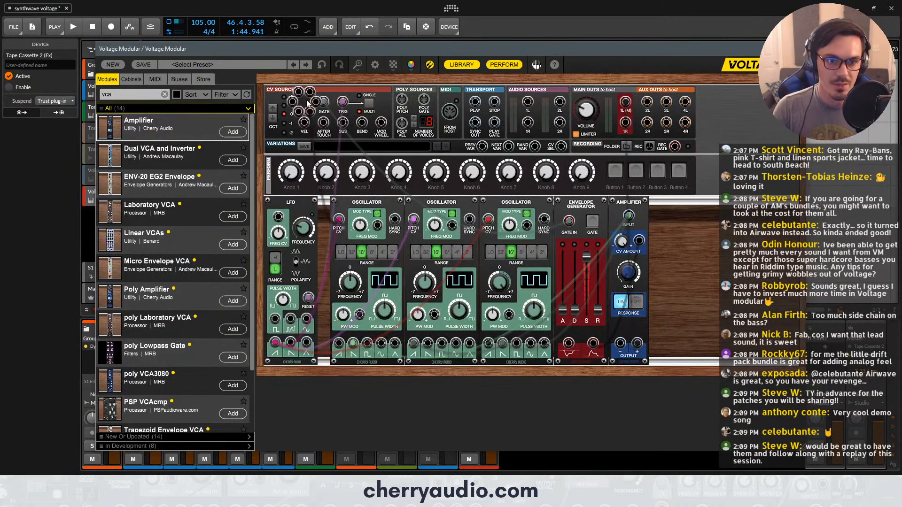
drag(305, 102, 410, 226)
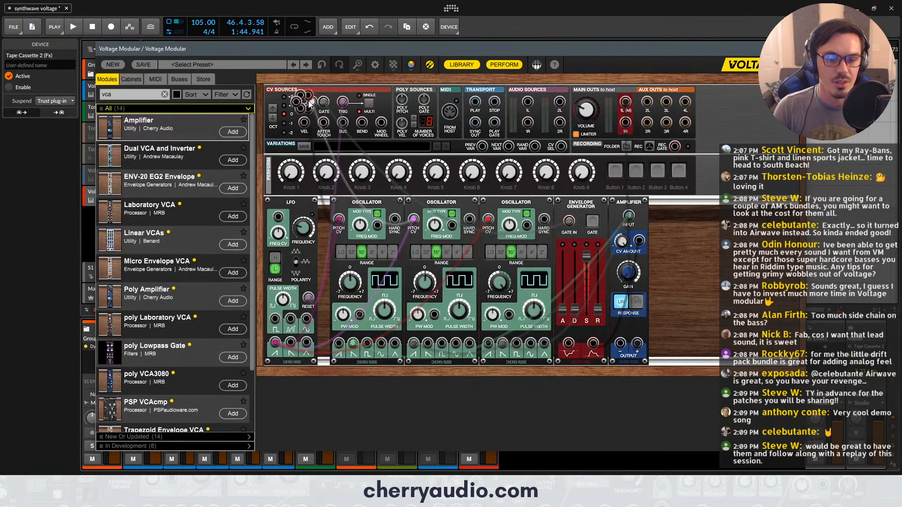
drag(304, 102, 488, 221)
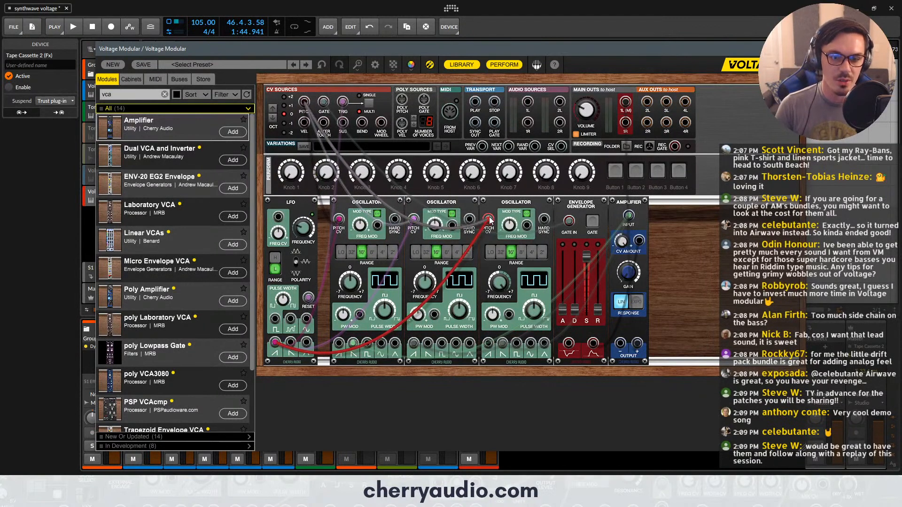
click(489, 221)
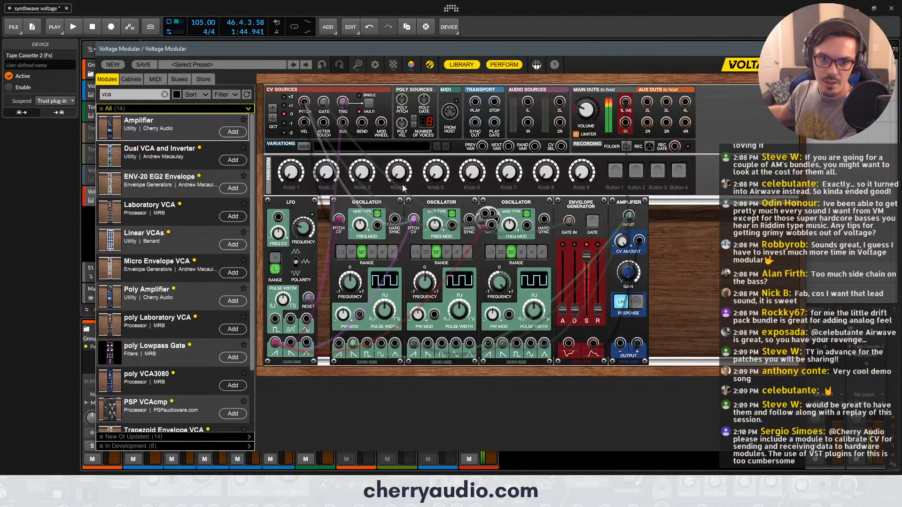
click(306, 227)
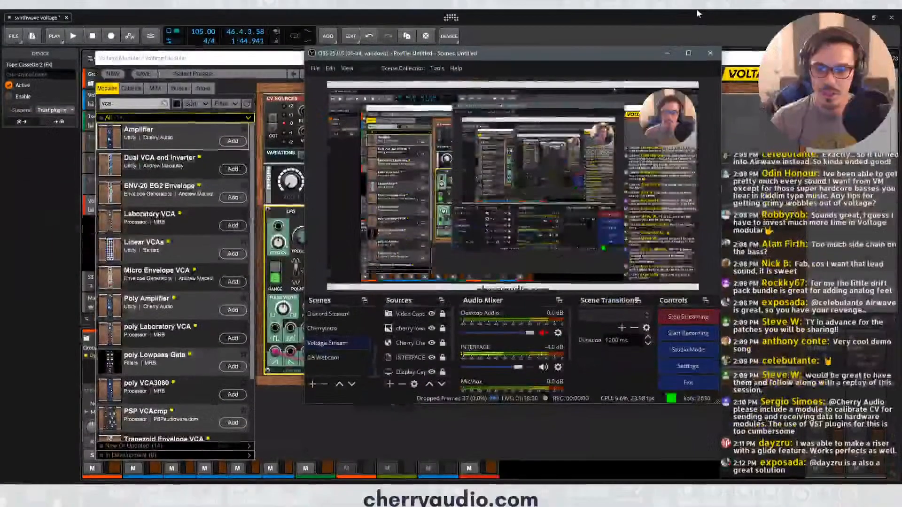
Dismiss the OBS window and delete all modules from the Voltage Modular rack
click(667, 403)
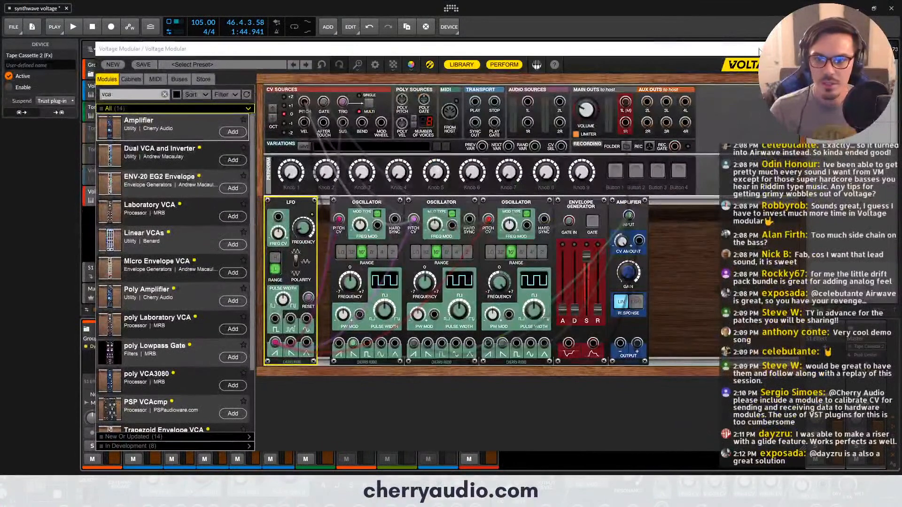
drag(718, 261, 277, 225)
key(Delete)
double_click(152, 94)
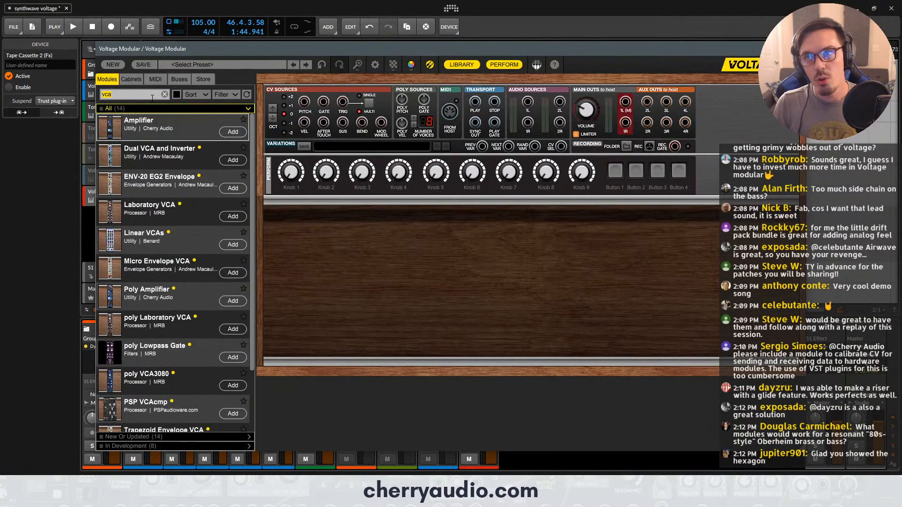
text(wave)
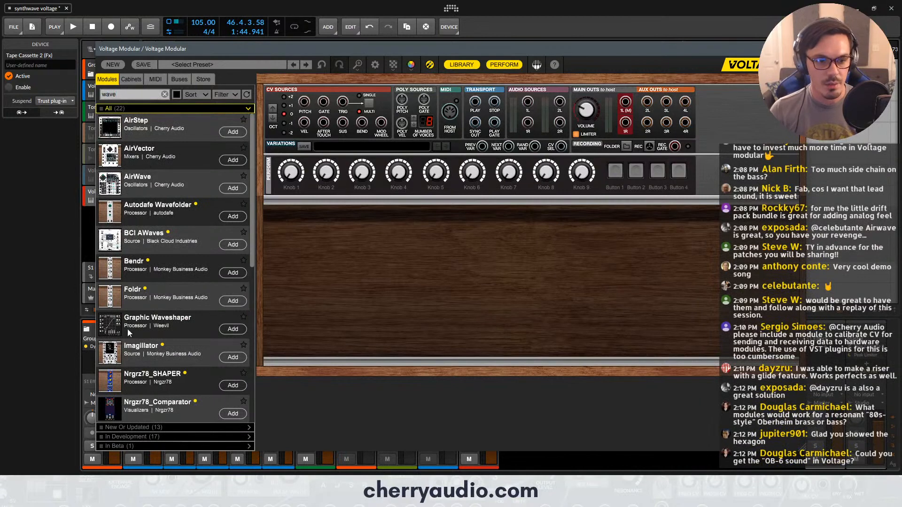
scroll(136, 351, down, 4)
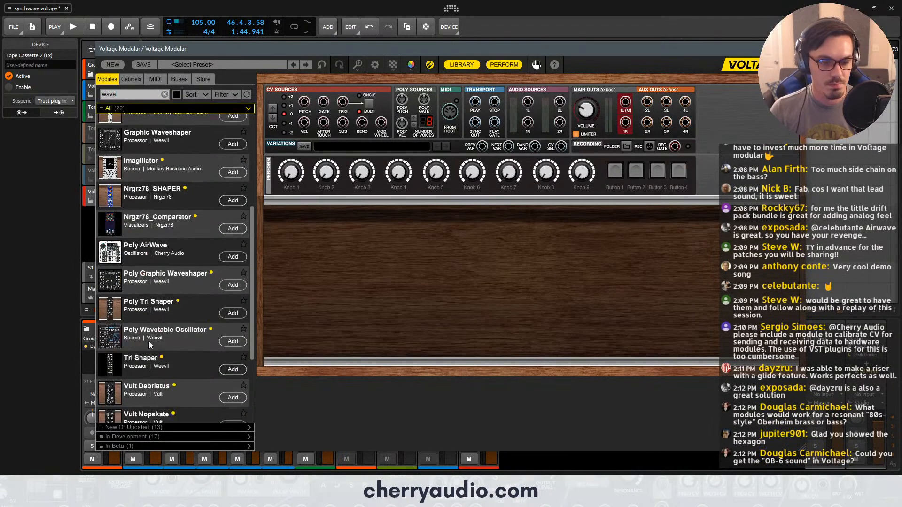
scroll(148, 341, down, 3)
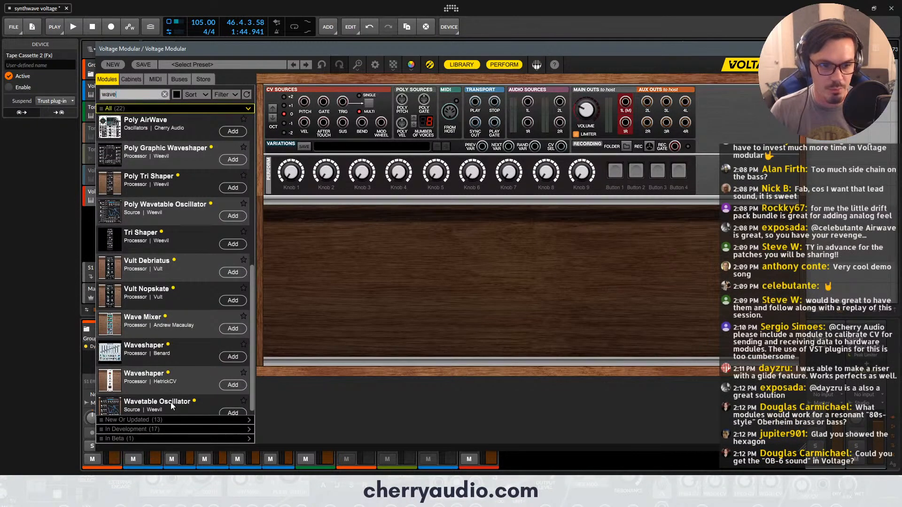
Search the library for "vco", place a Cherry Audio Oscillator at the start of the rack and duplicate it once
key(ctrl+a)
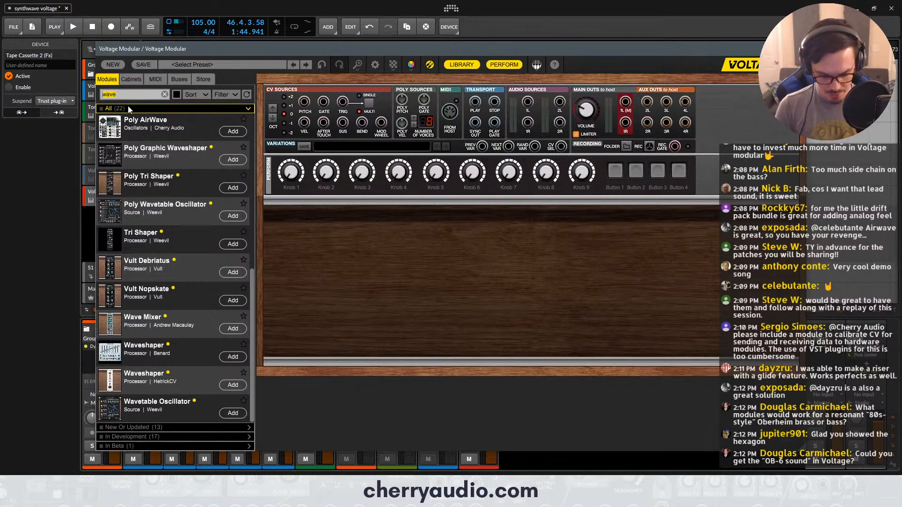
text(vco)
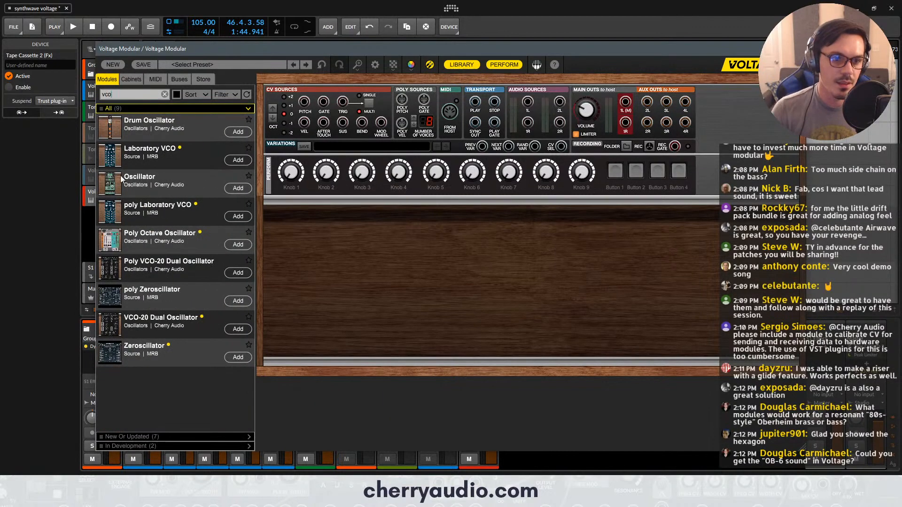
drag(121, 177, 310, 203)
key(ctrl+d)
Search the library for "filter" and add the Cherry Audio Filter after the second oscillator
click(132, 96)
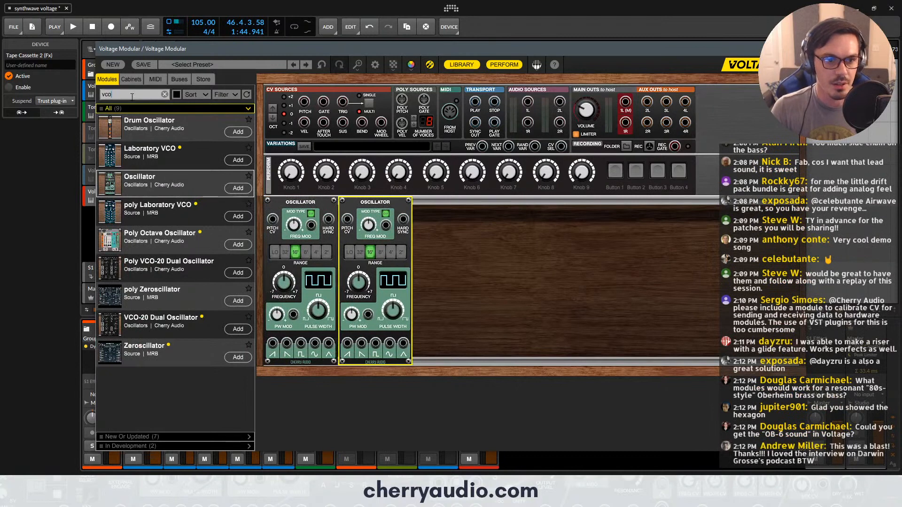
text(filet)
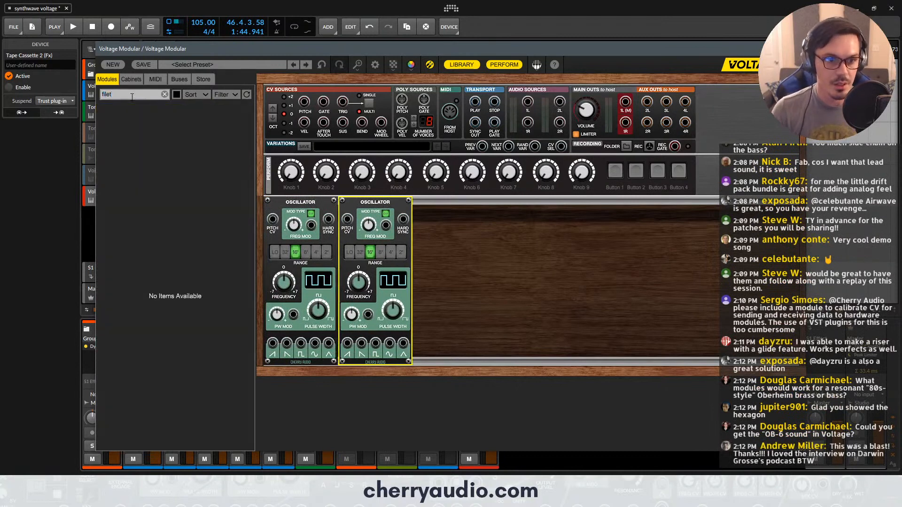
key(BackSpace)
key(BackSpace)
text(ter)
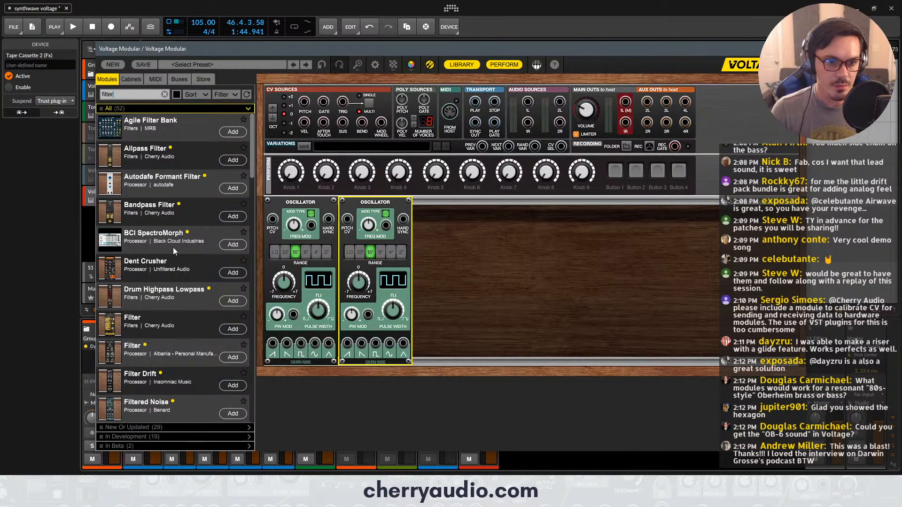
click(233, 329)
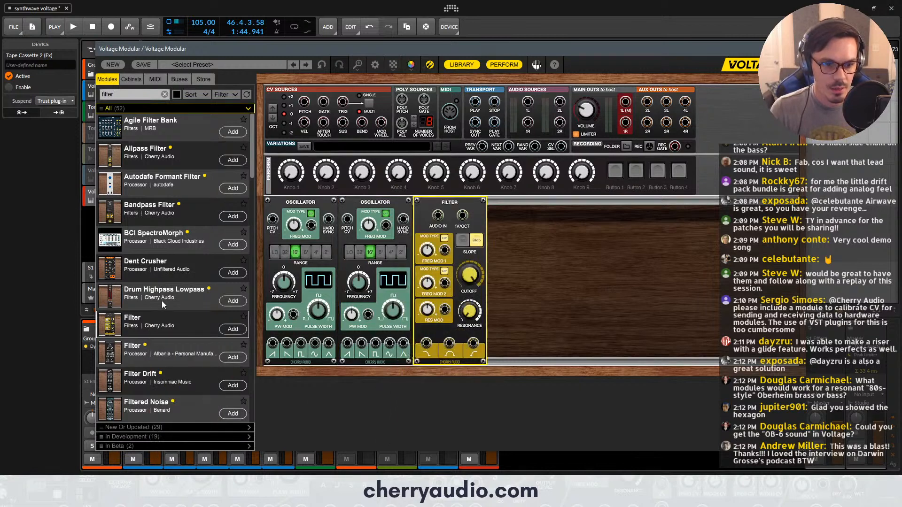
Search the library for "notch" and add the Notch Filter after the Filter, and search for "vca" and add the Cherry Audio Amplifier
double_click(132, 96)
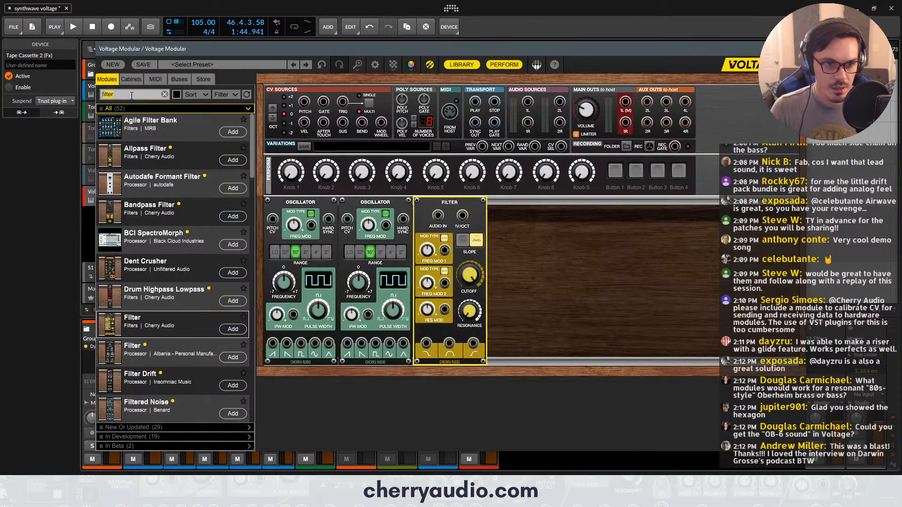
text(notch)
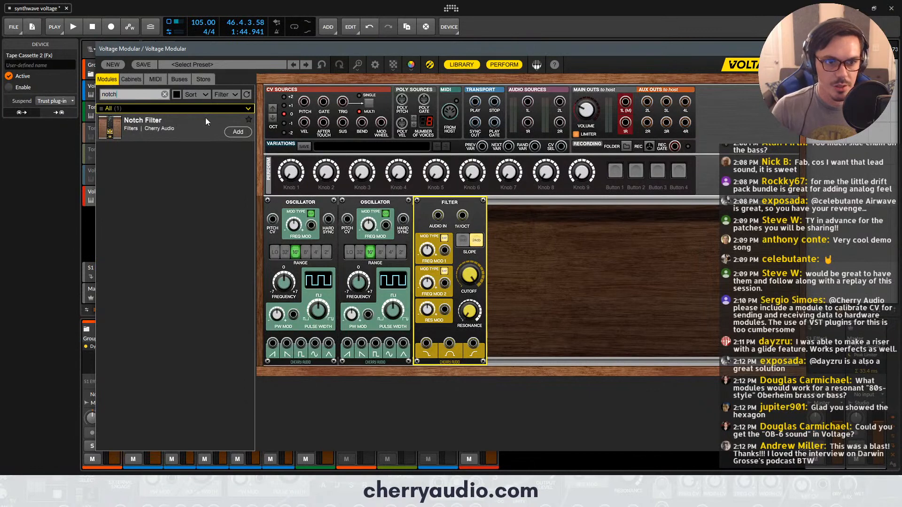
double_click(205, 122)
double_click(117, 96)
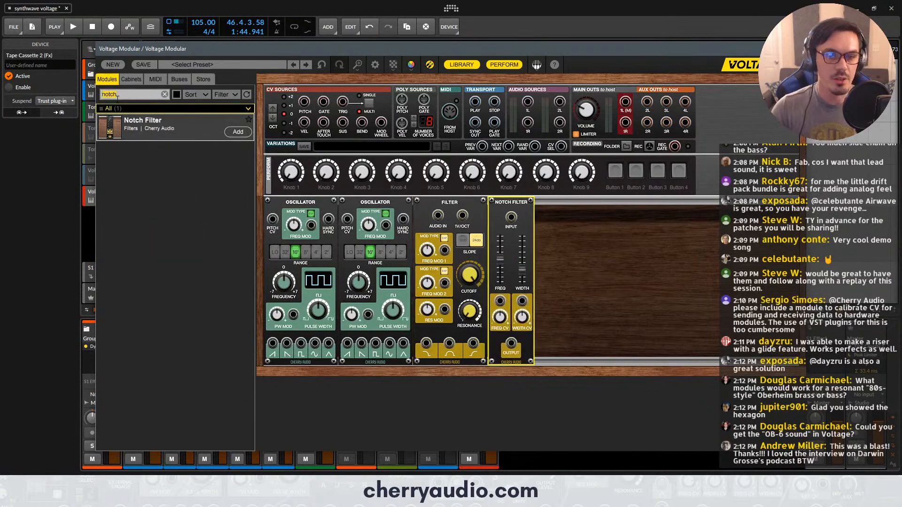
text(vca)
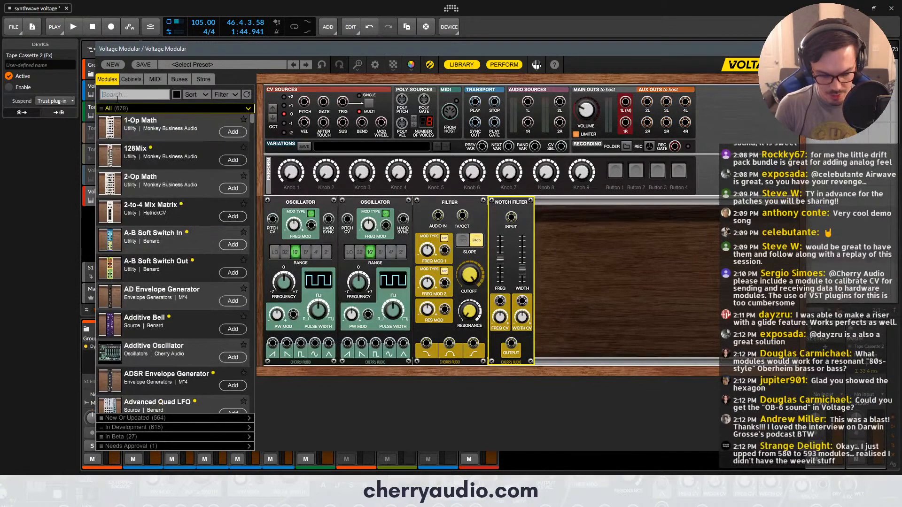
double_click(202, 127)
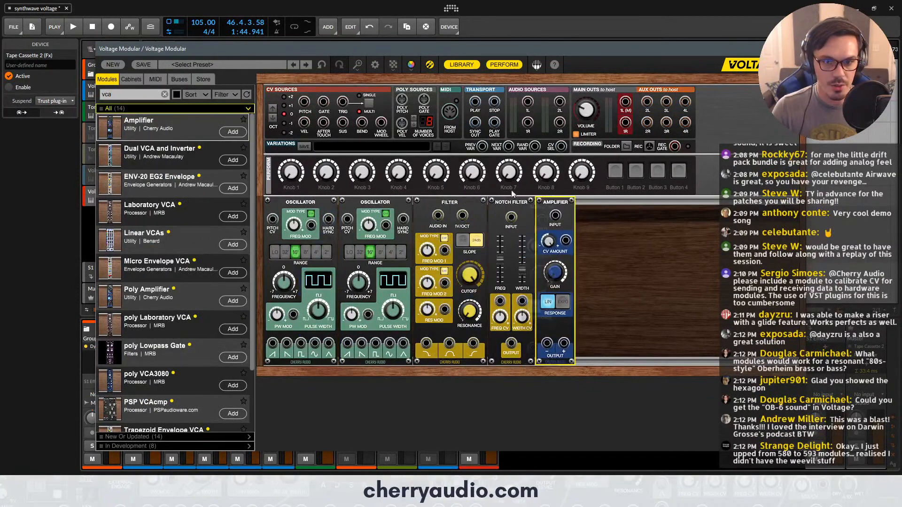
Search the library for "env" and place the Cherry Audio Envelope Generator directly after the second oscillator, with the Amplifier beside it
double_click(130, 96)
text(env)
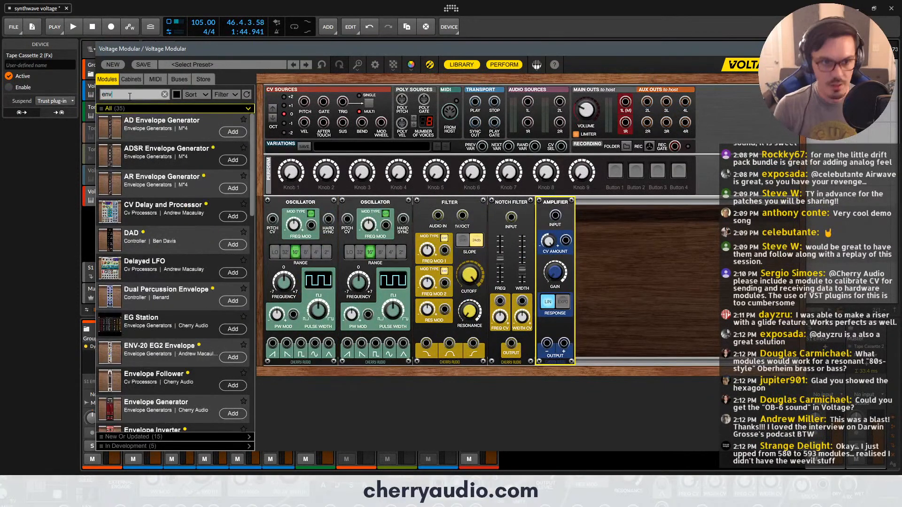
drag(166, 413, 427, 212)
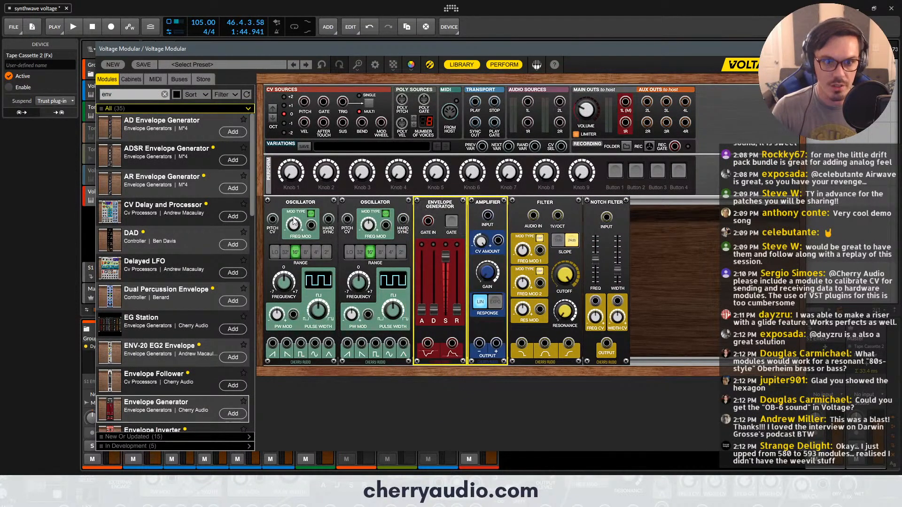
Patch the keyboard pitch source to both oscillators' Pitch CV inputs and the first oscillator's sine output to the second's Freq Mod input
click(286, 205)
drag(273, 219, 304, 102)
click(343, 209)
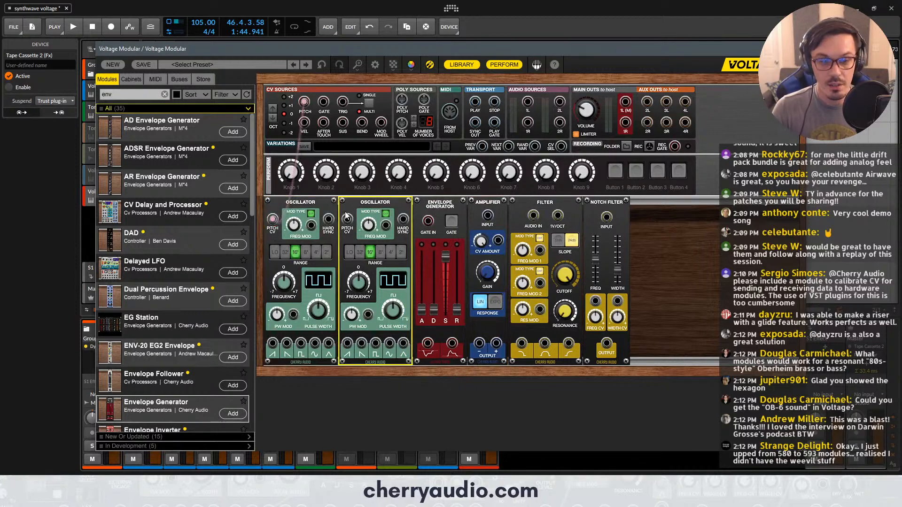
drag(346, 219, 305, 103)
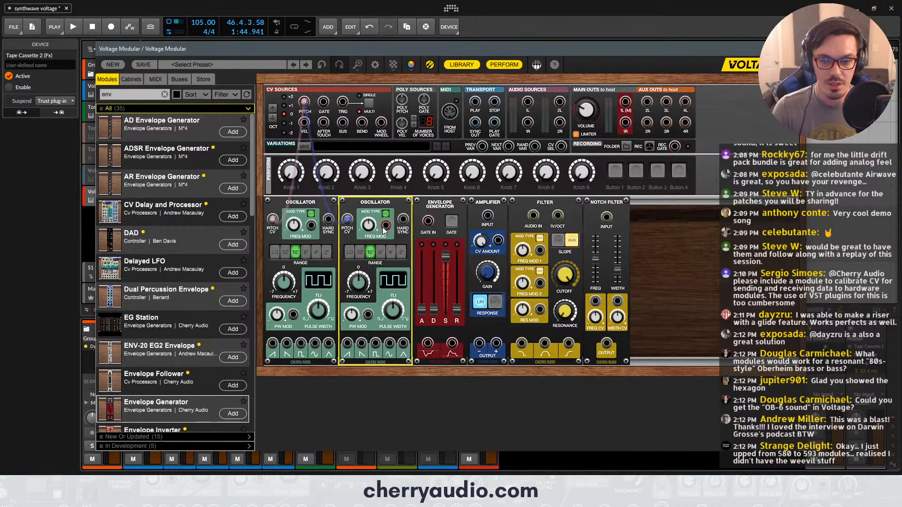
drag(384, 227, 315, 343)
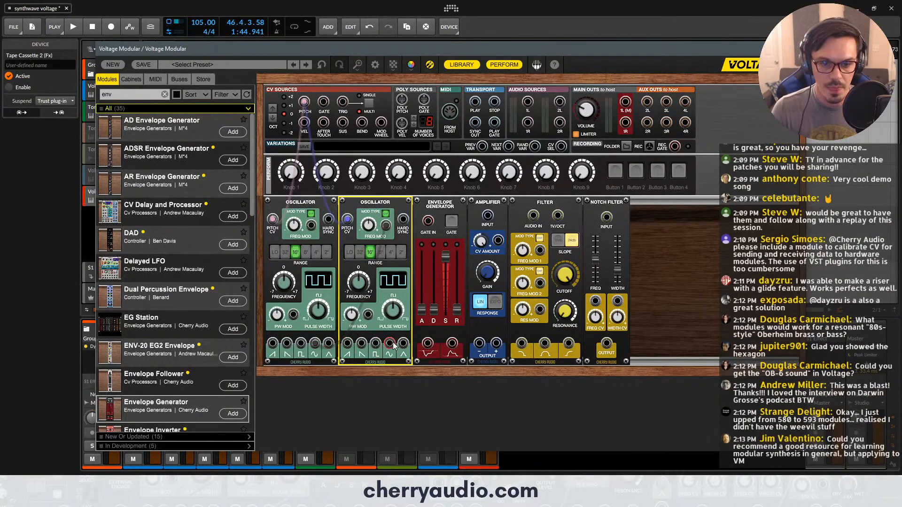
Patch the second oscillator's sine output into the Amplifier and the keyboard gate source to the Envelope Generator's Gate In
drag(394, 345, 497, 242)
drag(428, 221, 324, 102)
click(347, 203)
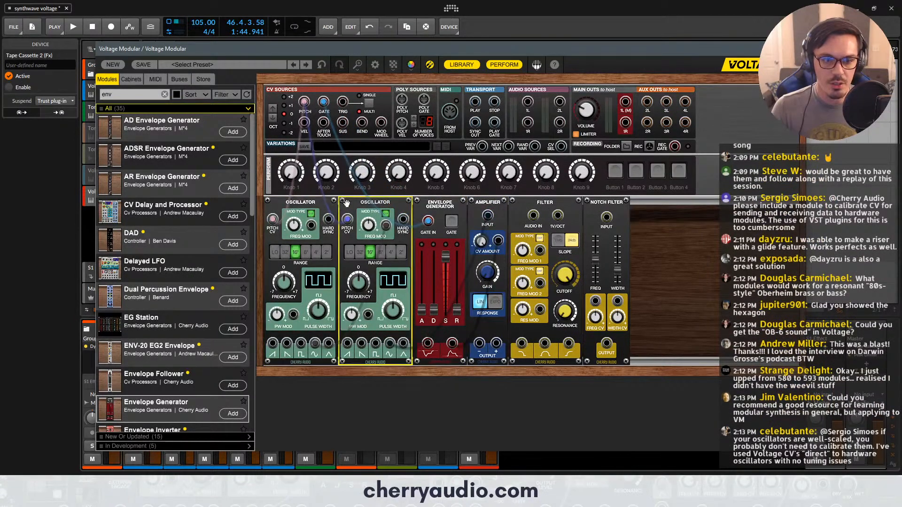